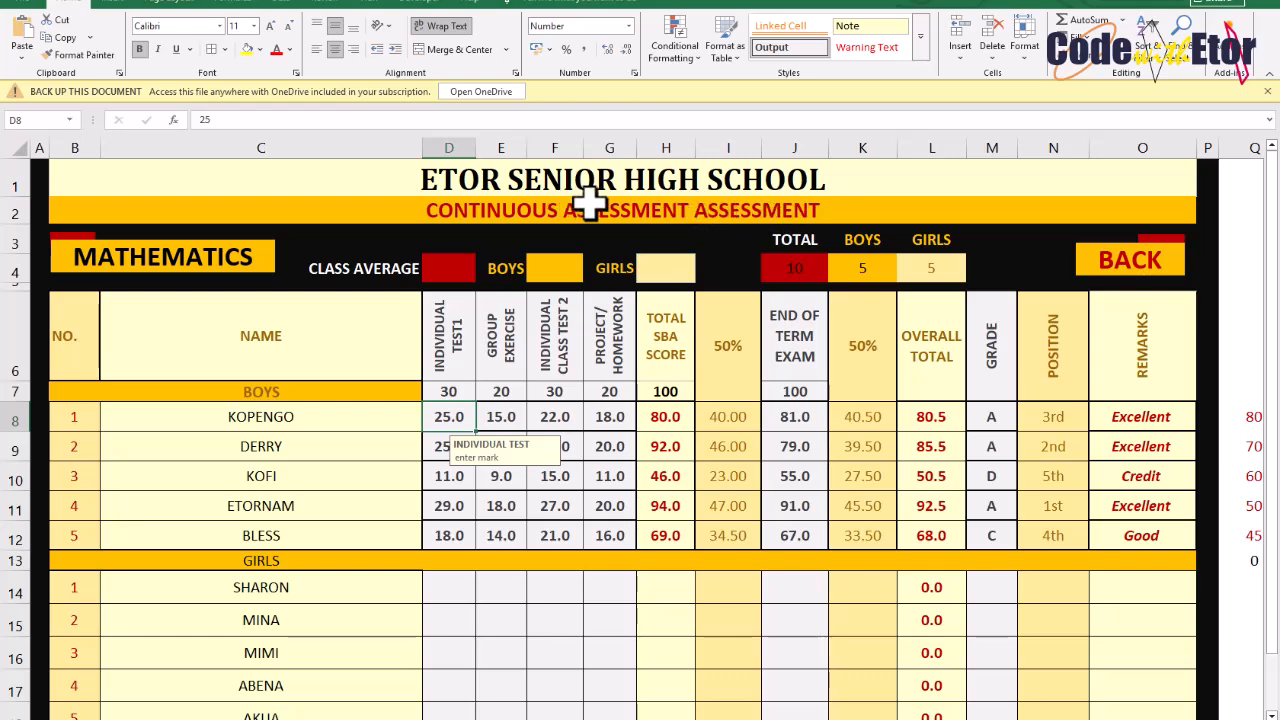
Remove the duplicated word so the subtitle reads CONTINUOUS ASSESSMENT
click(663, 208)
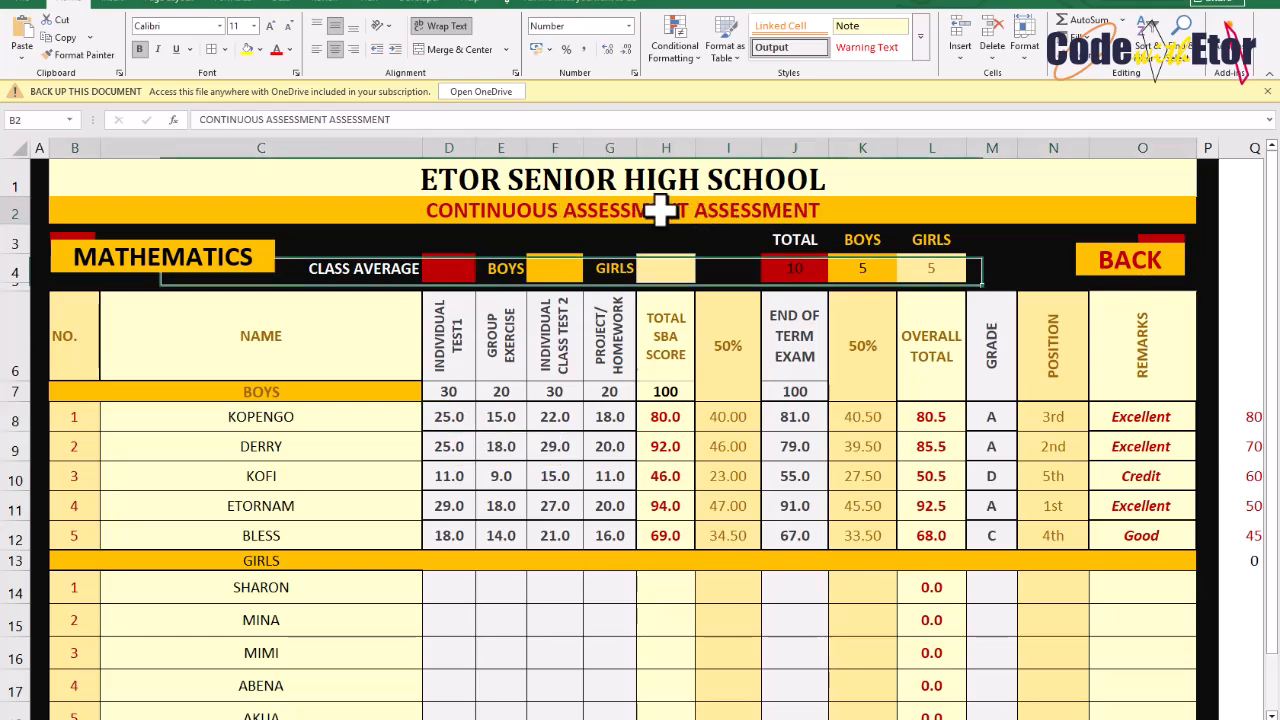
double_click(358, 120)
key(BackSpace)
key(Return)
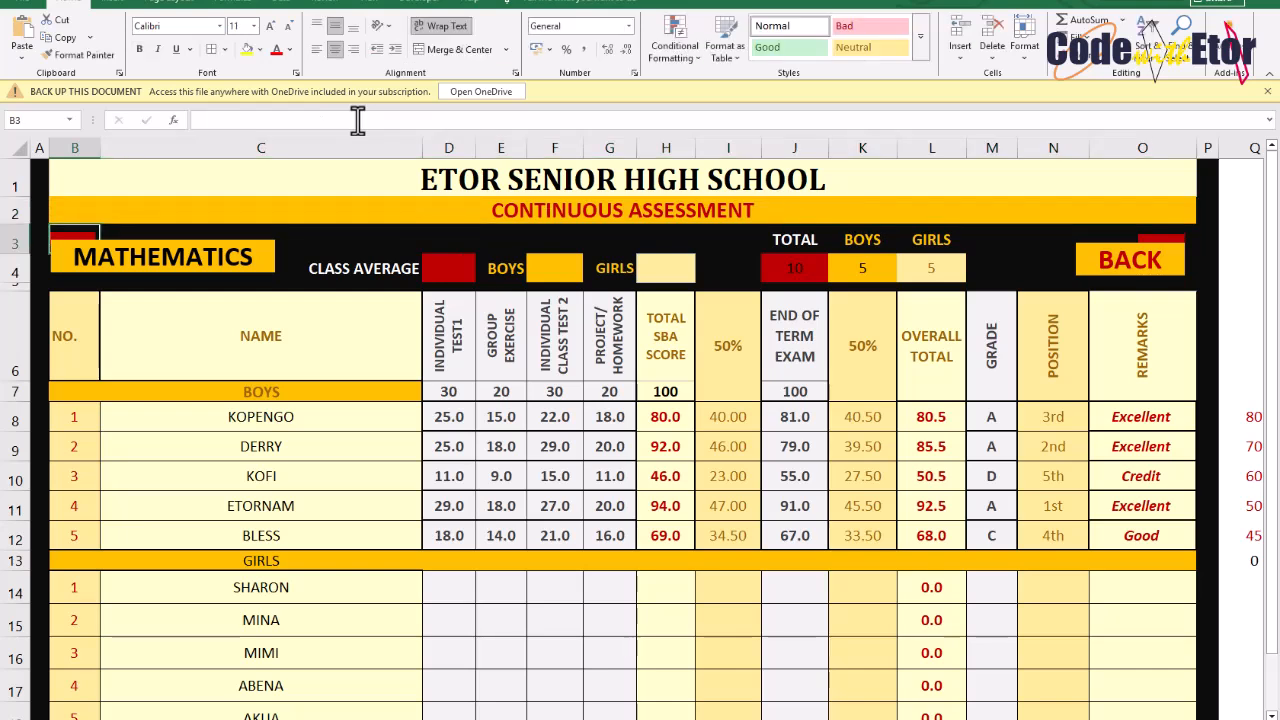
Review the subject label, the assessment column headings and each column's maximum mark
click(176, 251)
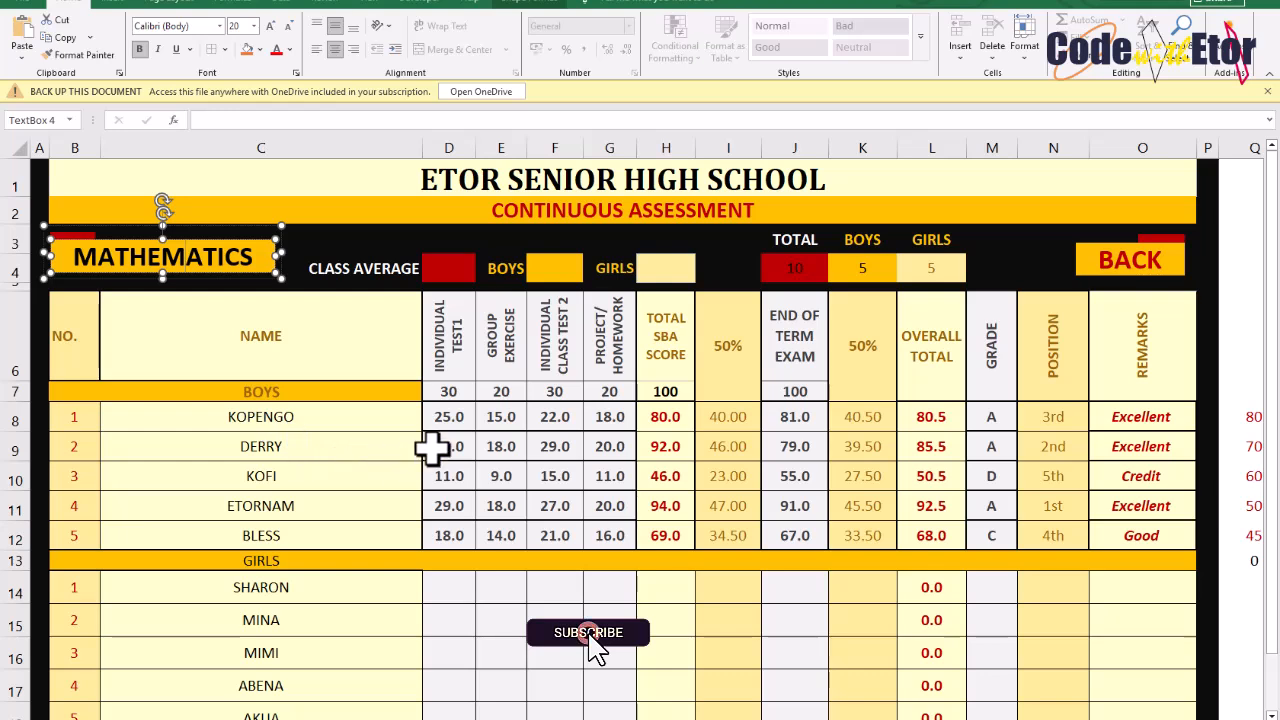
click(451, 391)
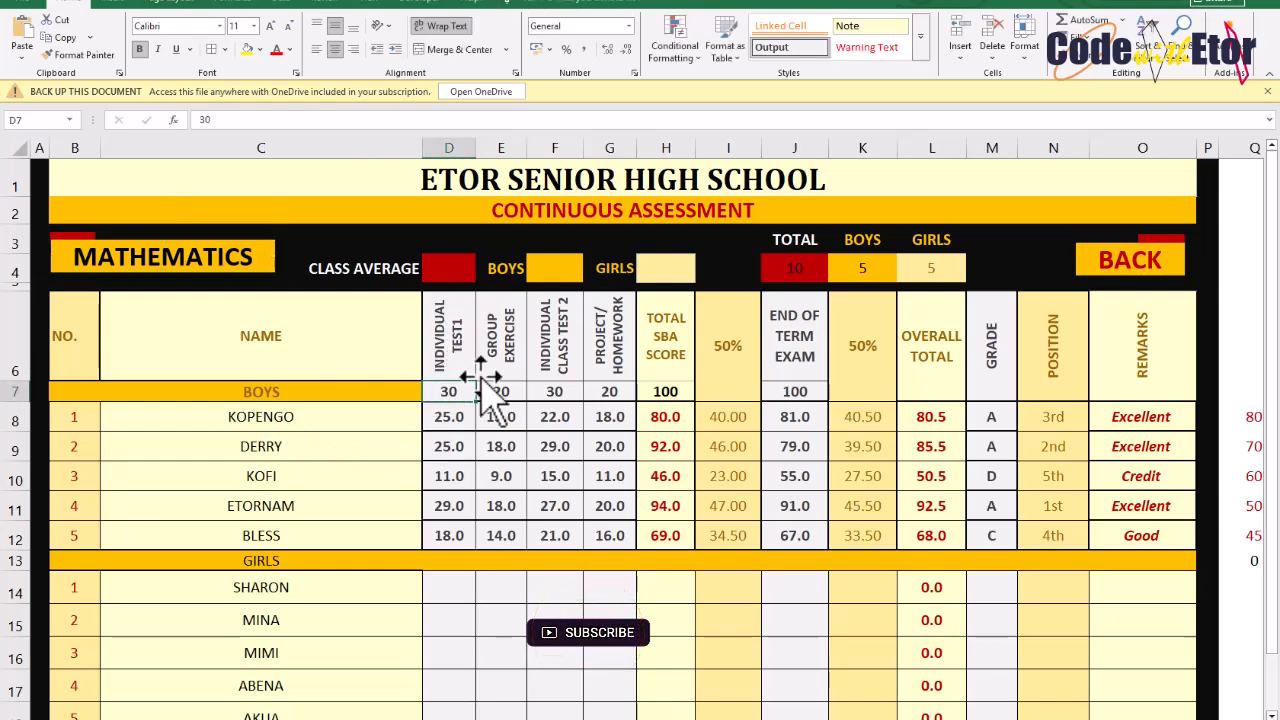
click(507, 340)
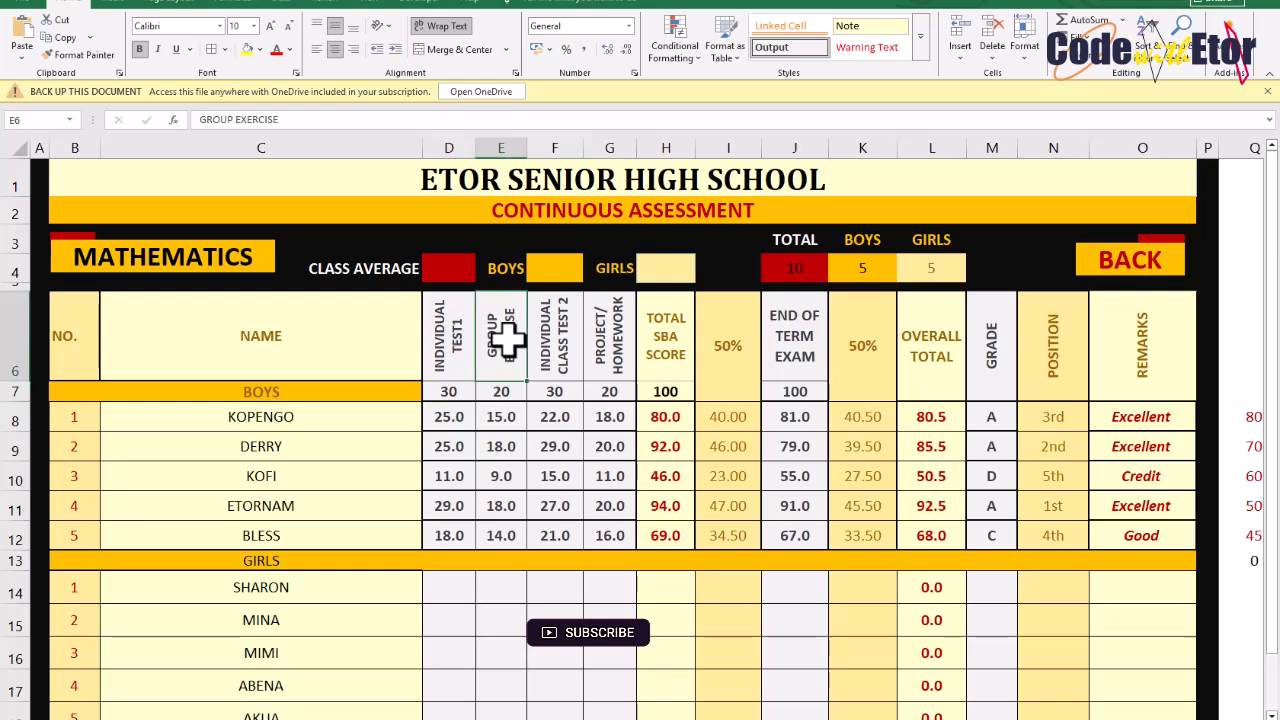
click(503, 392)
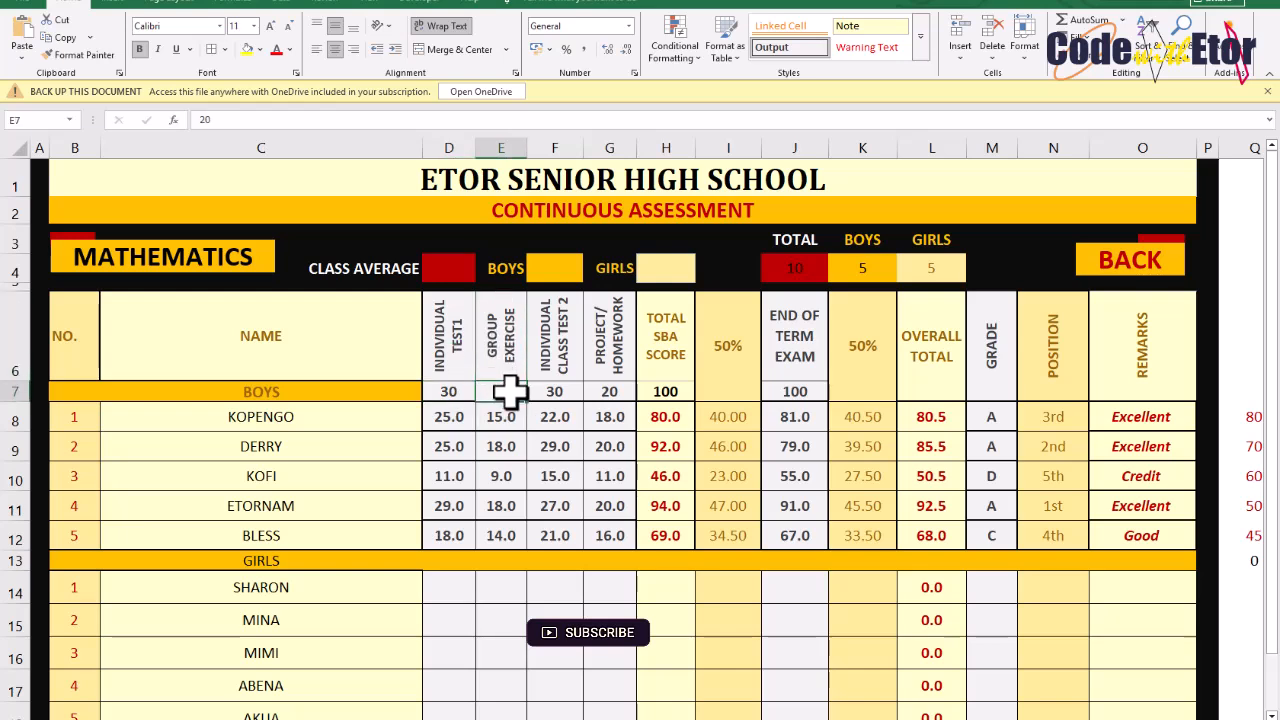
click(558, 350)
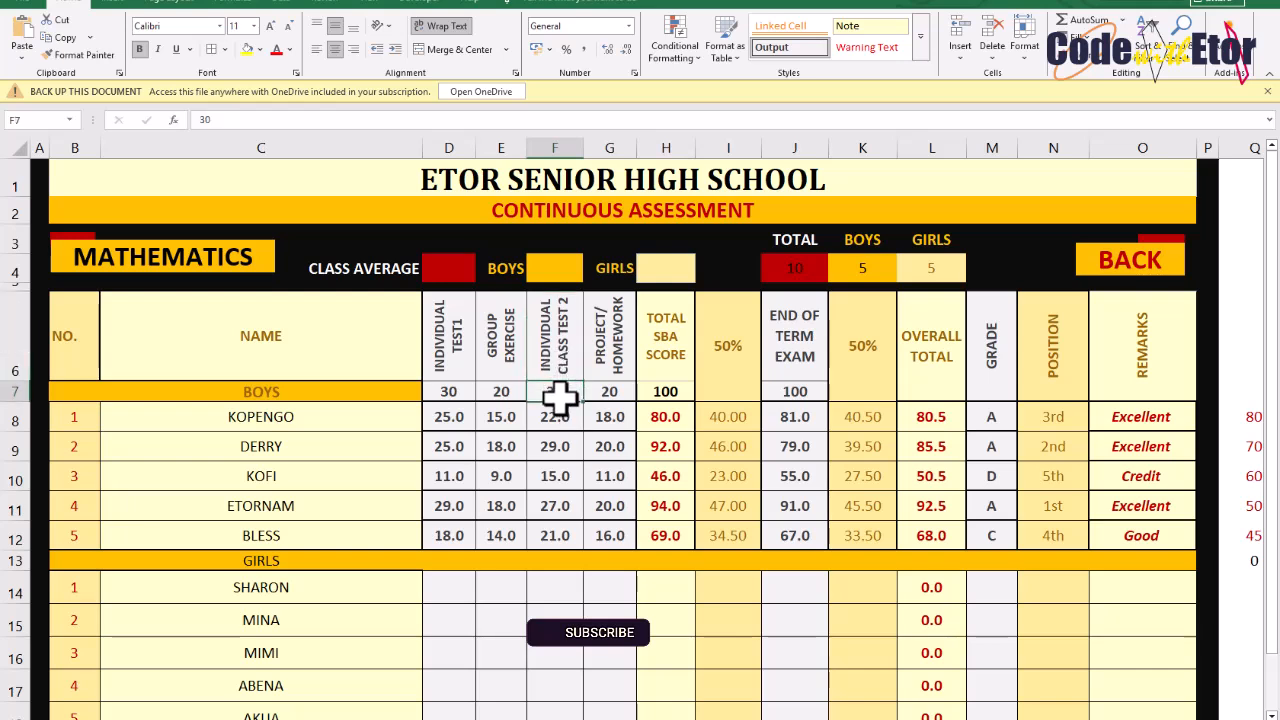
click(616, 362)
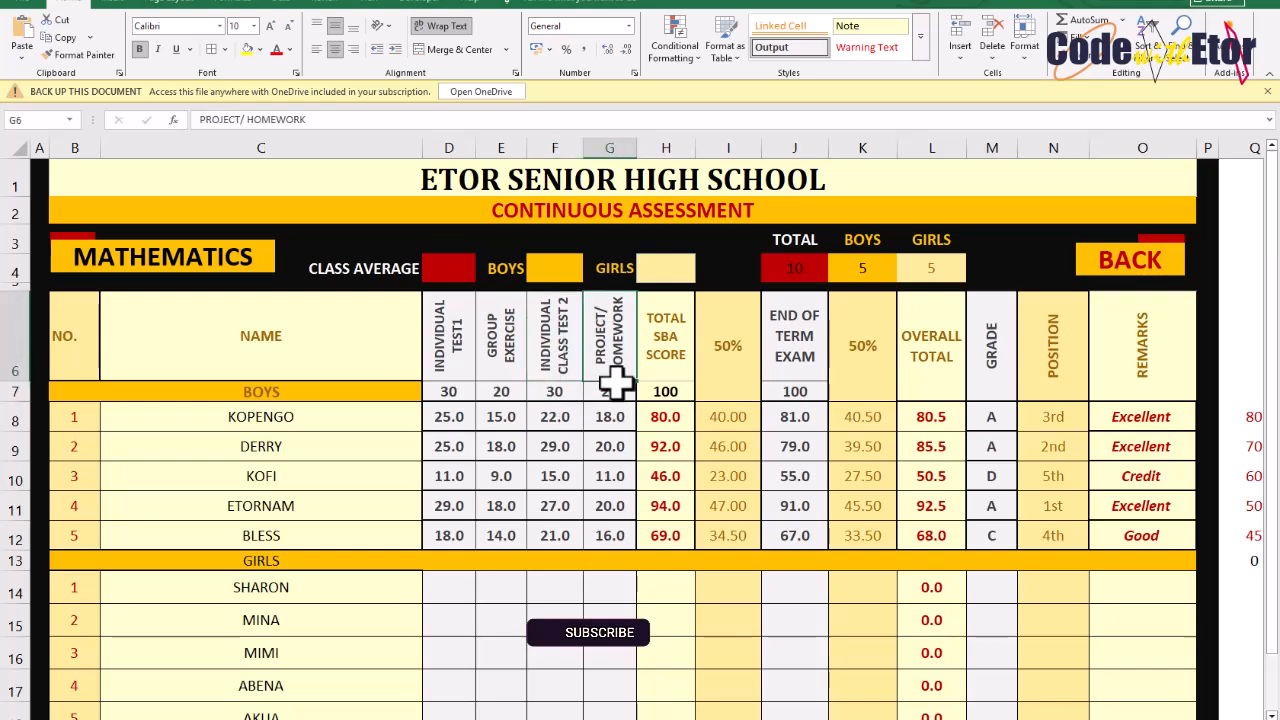
click(615, 385)
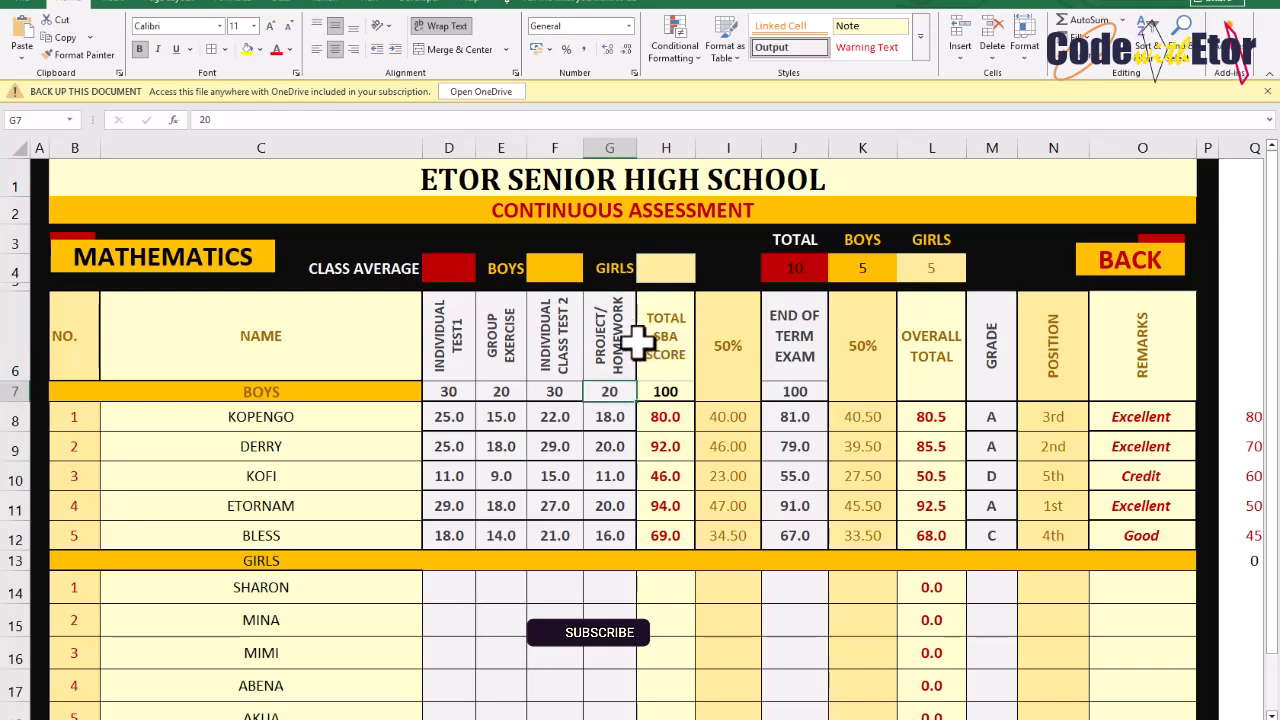
click(676, 393)
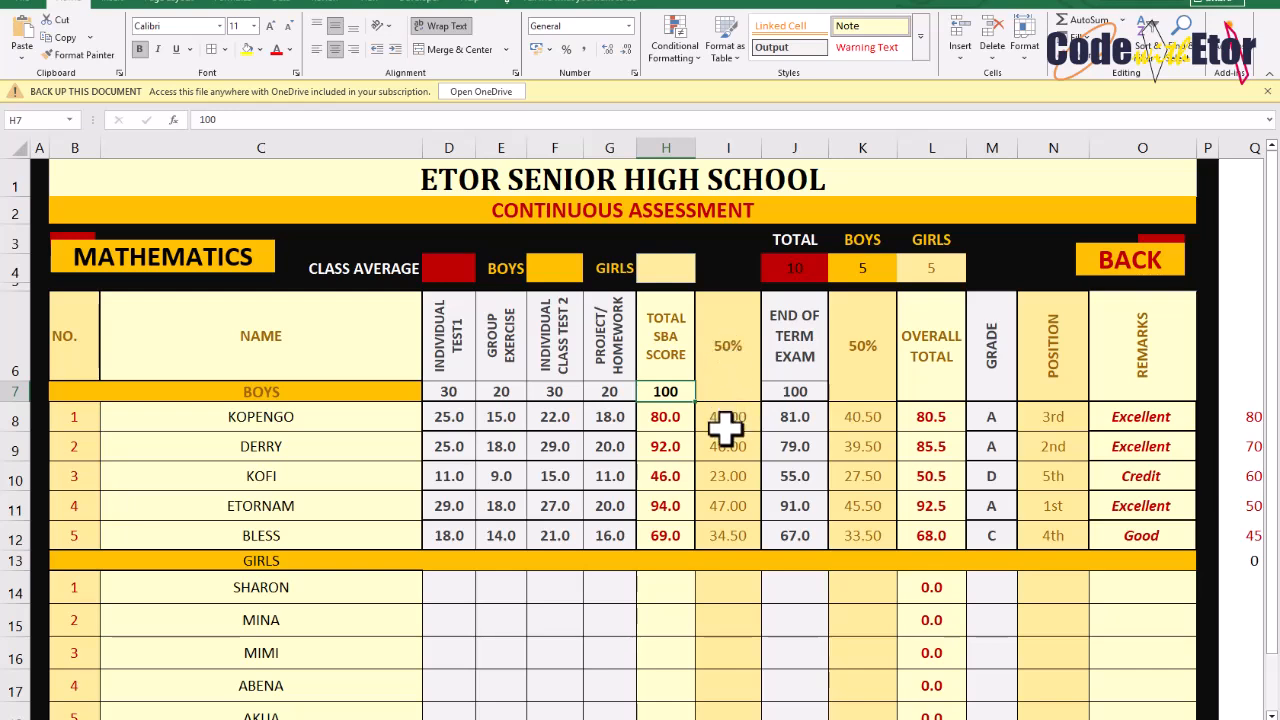
Set the end-of-term exam maximum mark to 100 and inspect the exam's 50% column formula
click(792, 396)
text(100)
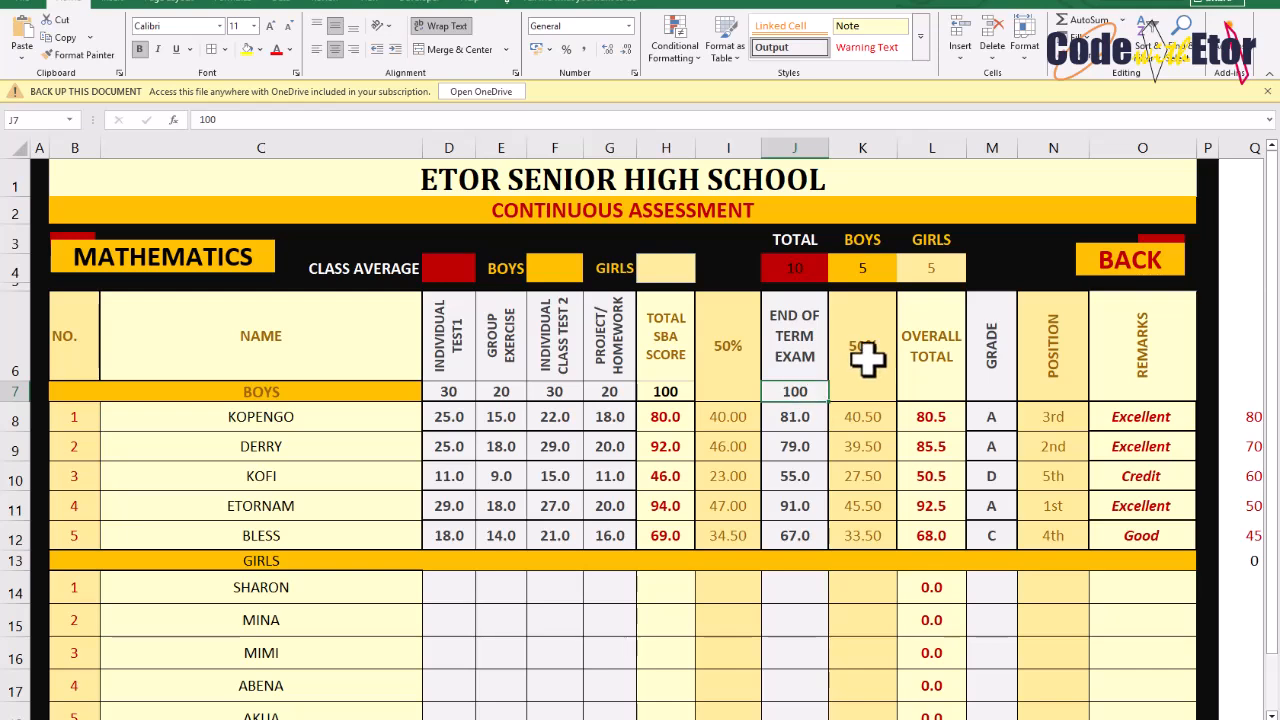
click(866, 345)
click(865, 414)
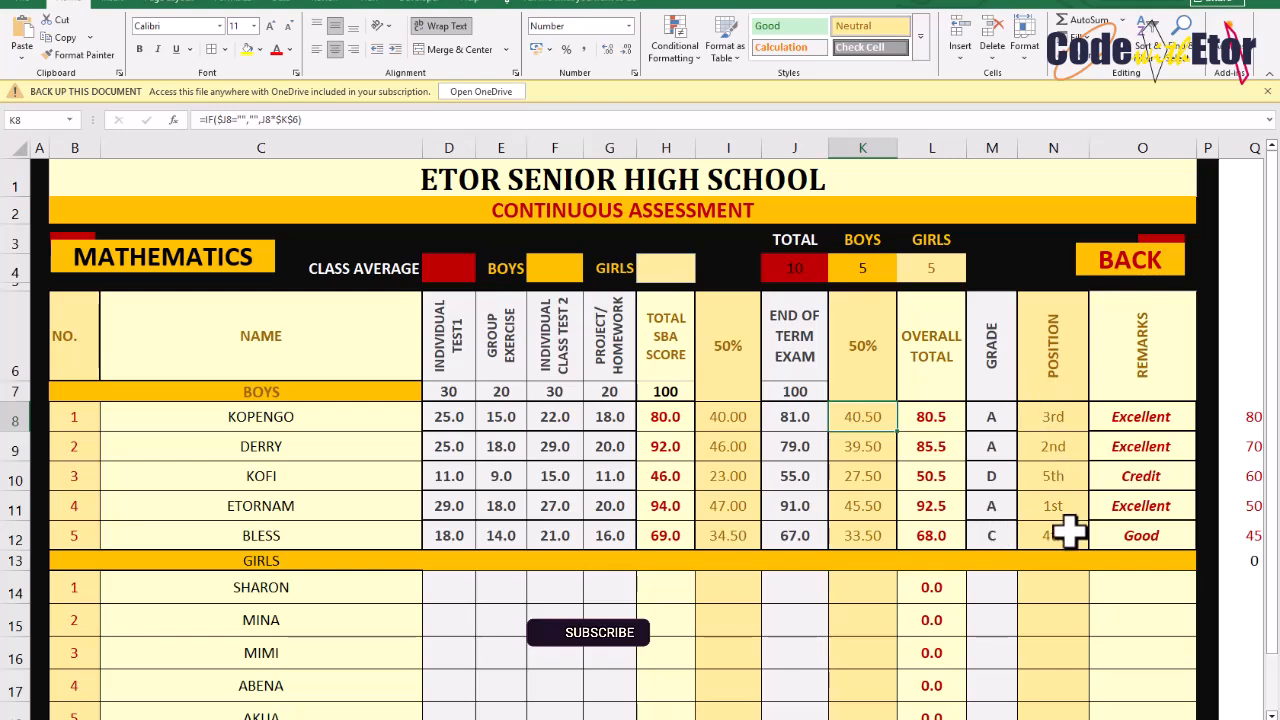
Enter the first girl's individual test 1, group exercise and class test 2 marks as 15, 18 and 25
scroll(1055, 535, down, 1)
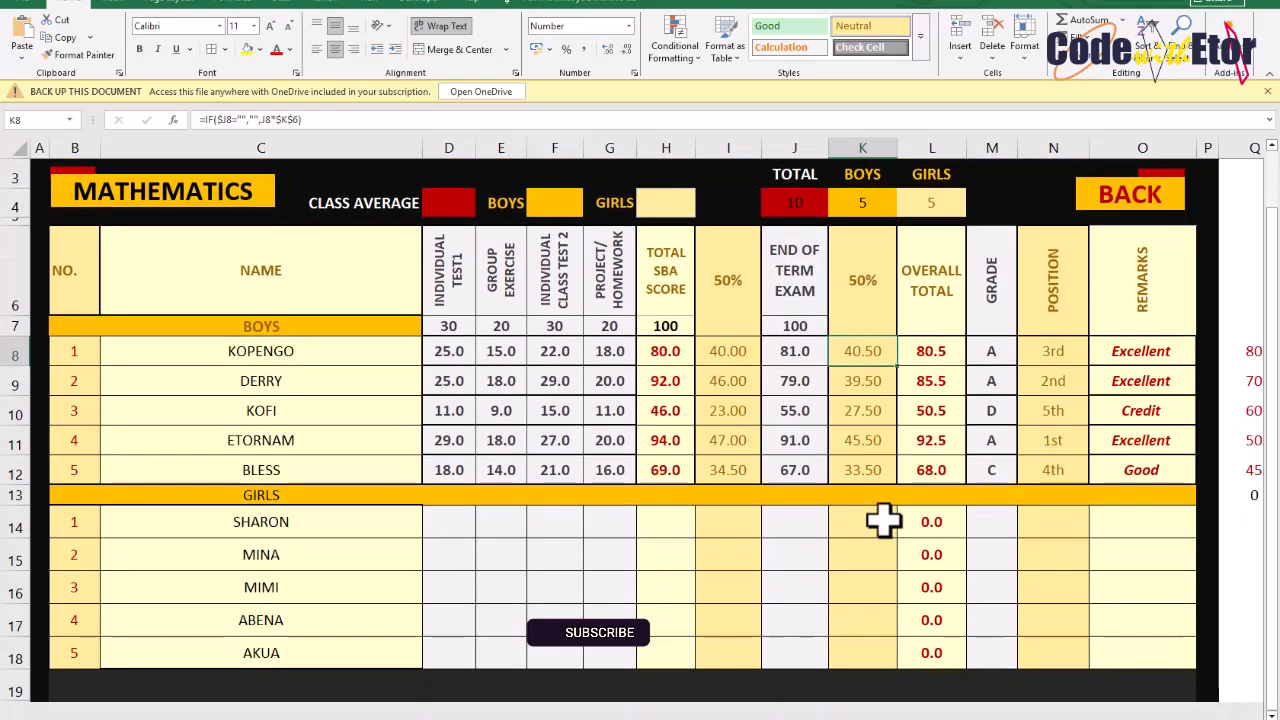
click(444, 521)
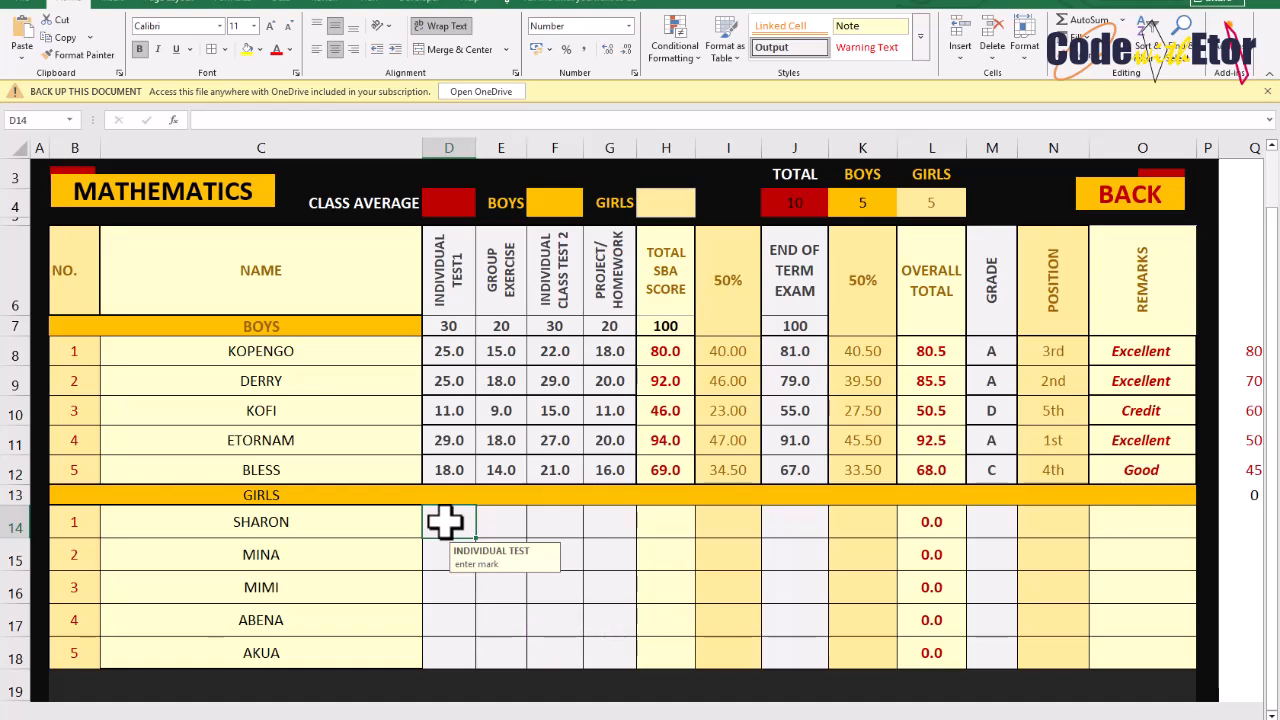
text(15)
key(Tab)
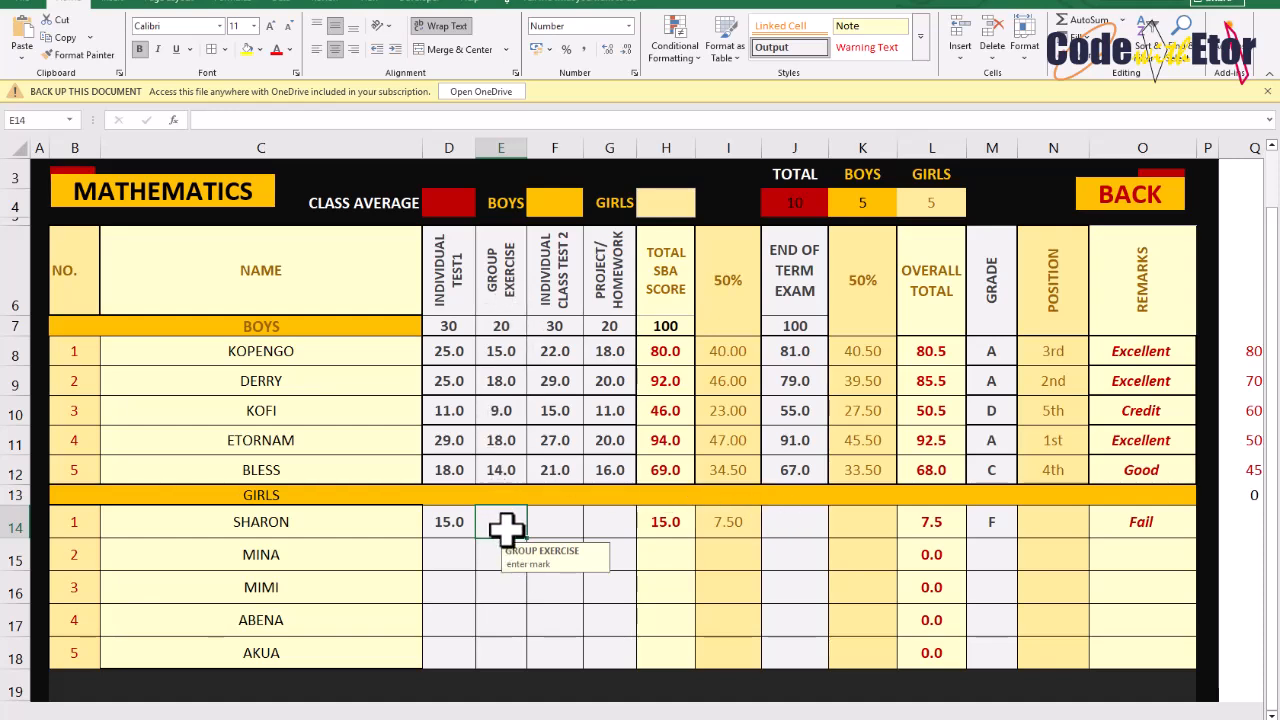
text(1)
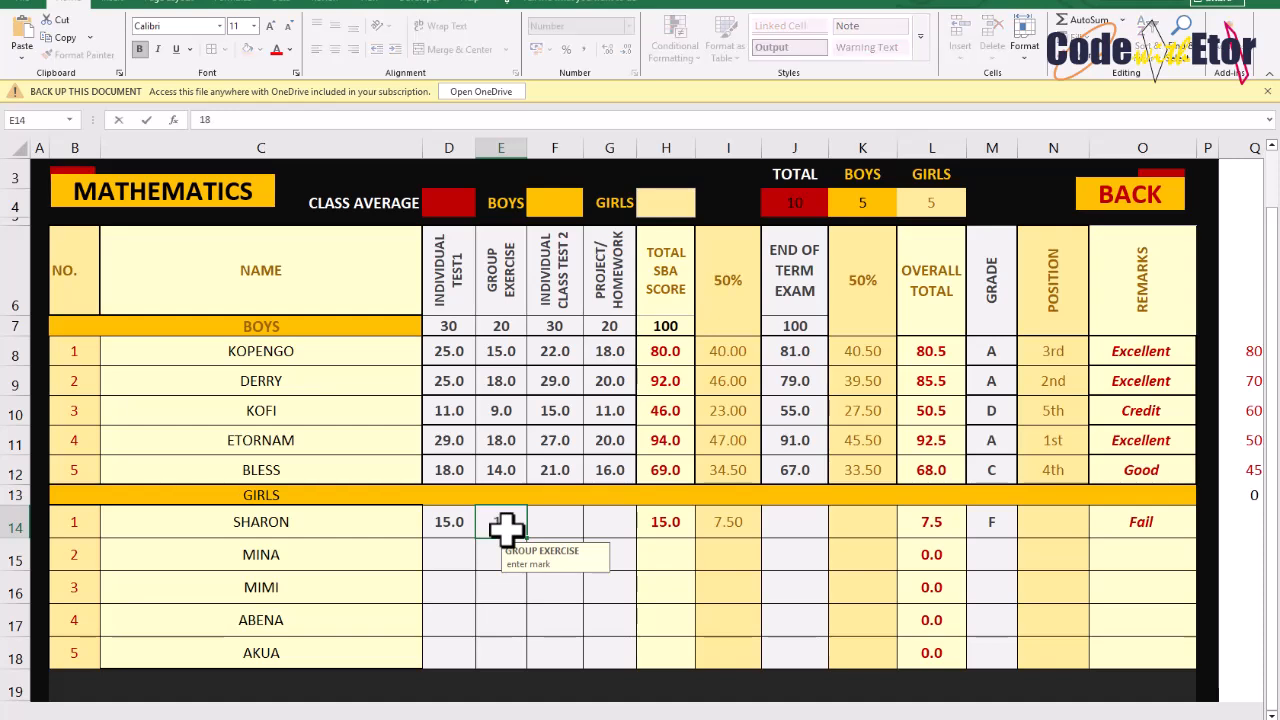
text(8)
key(Tab)
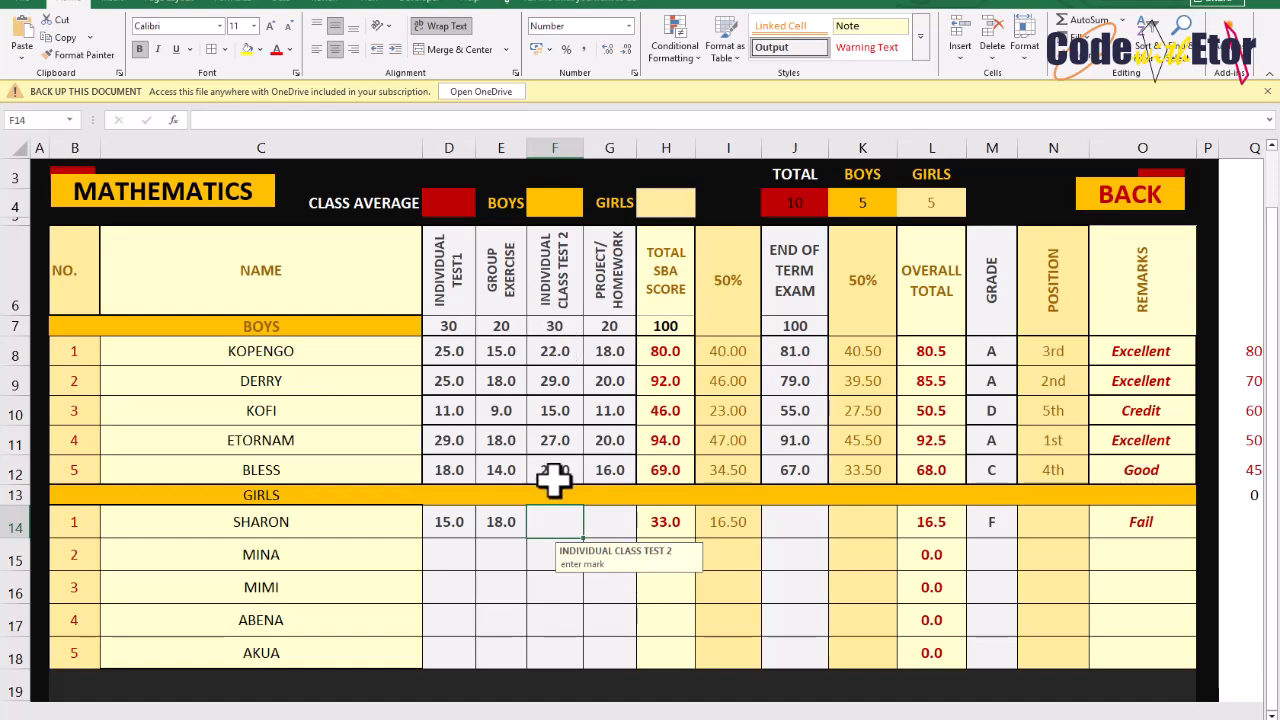
text(25)
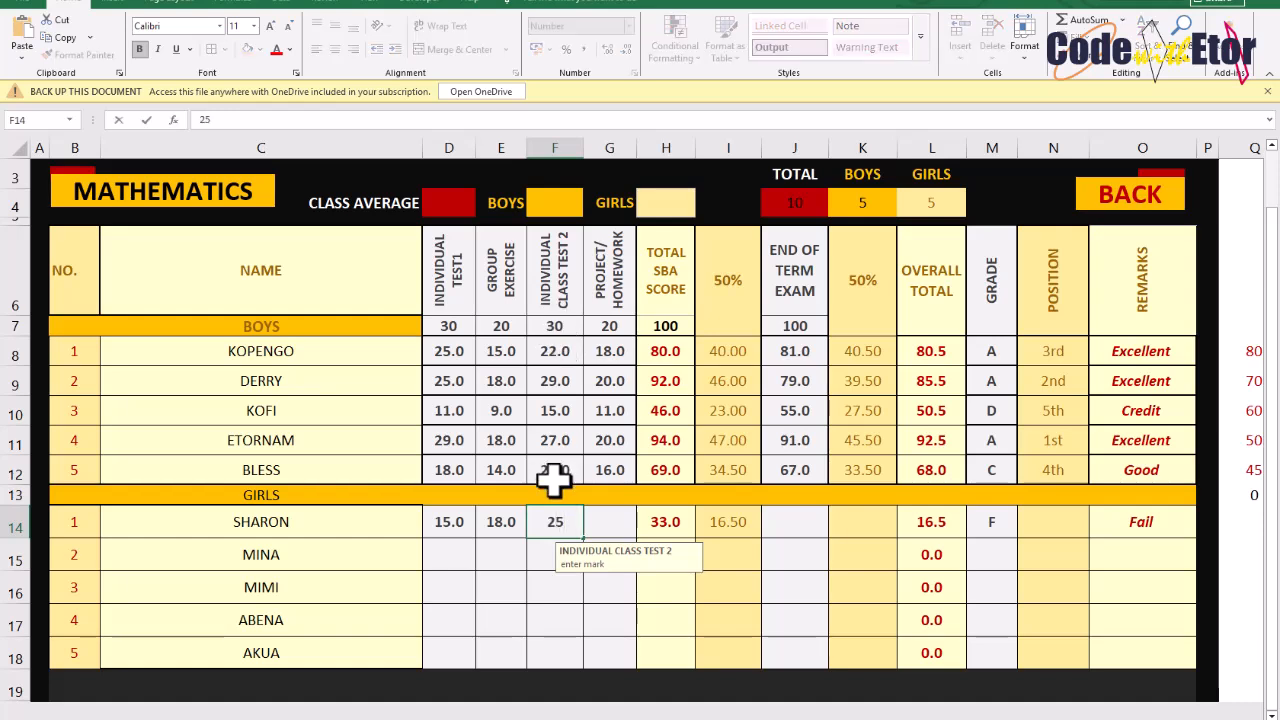
click(612, 530)
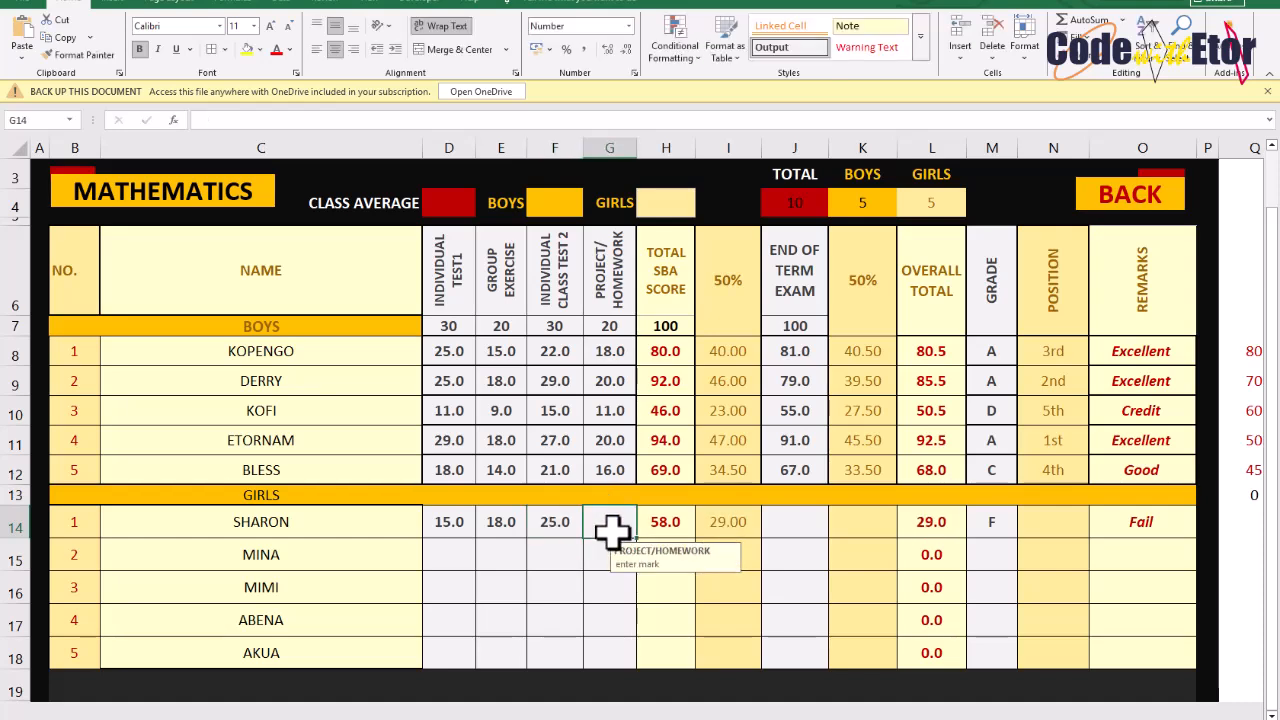
Enter the first girl's project/homework mark as 15 and end-of-term exam mark as 90
text(1)
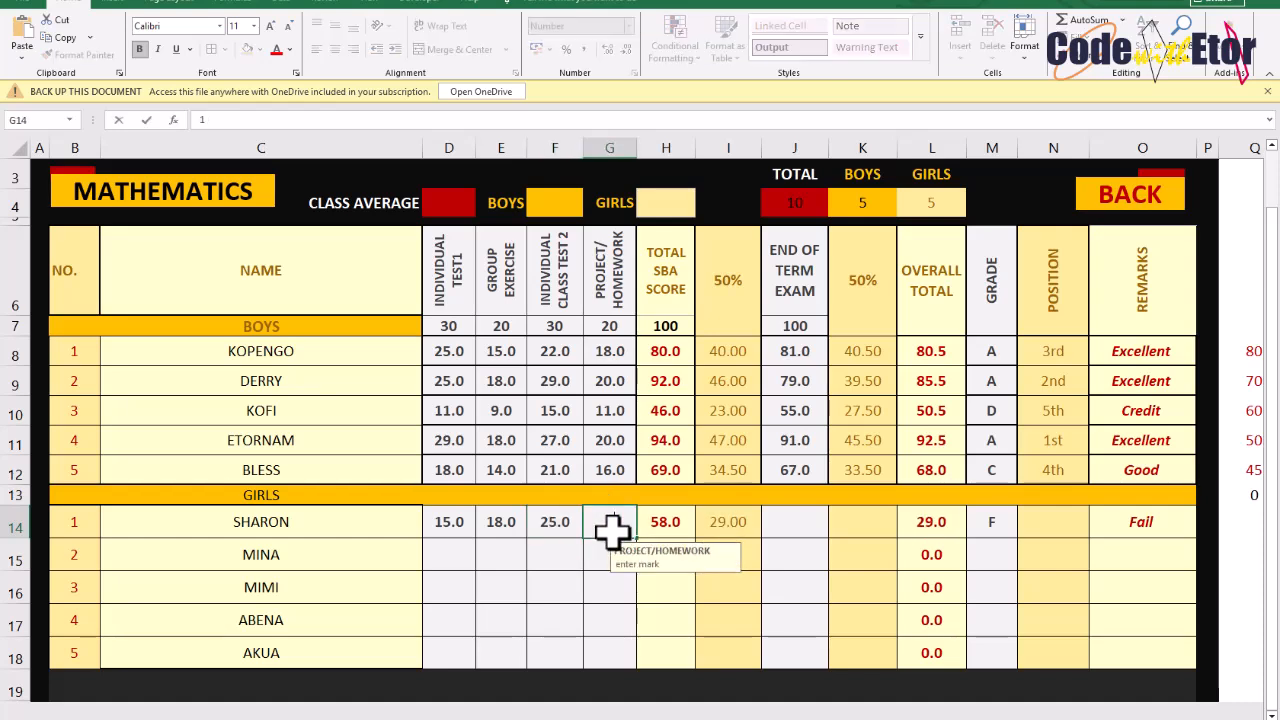
text(5)
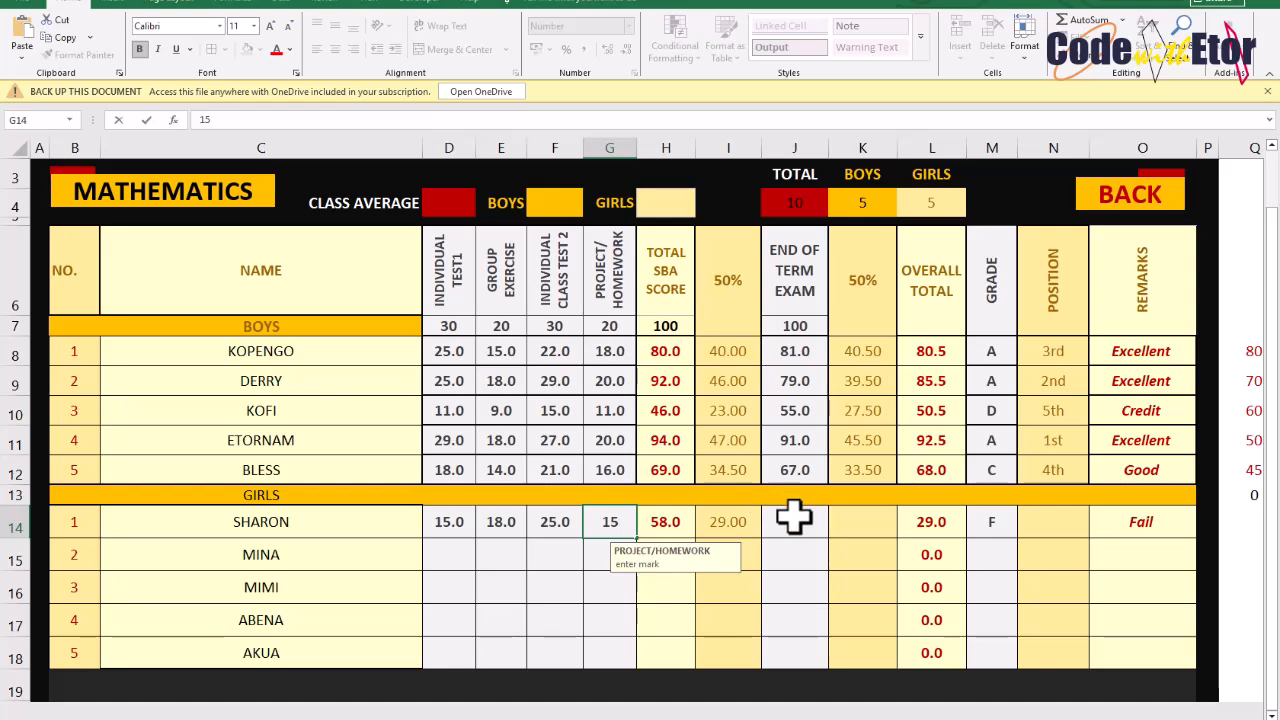
click(794, 517)
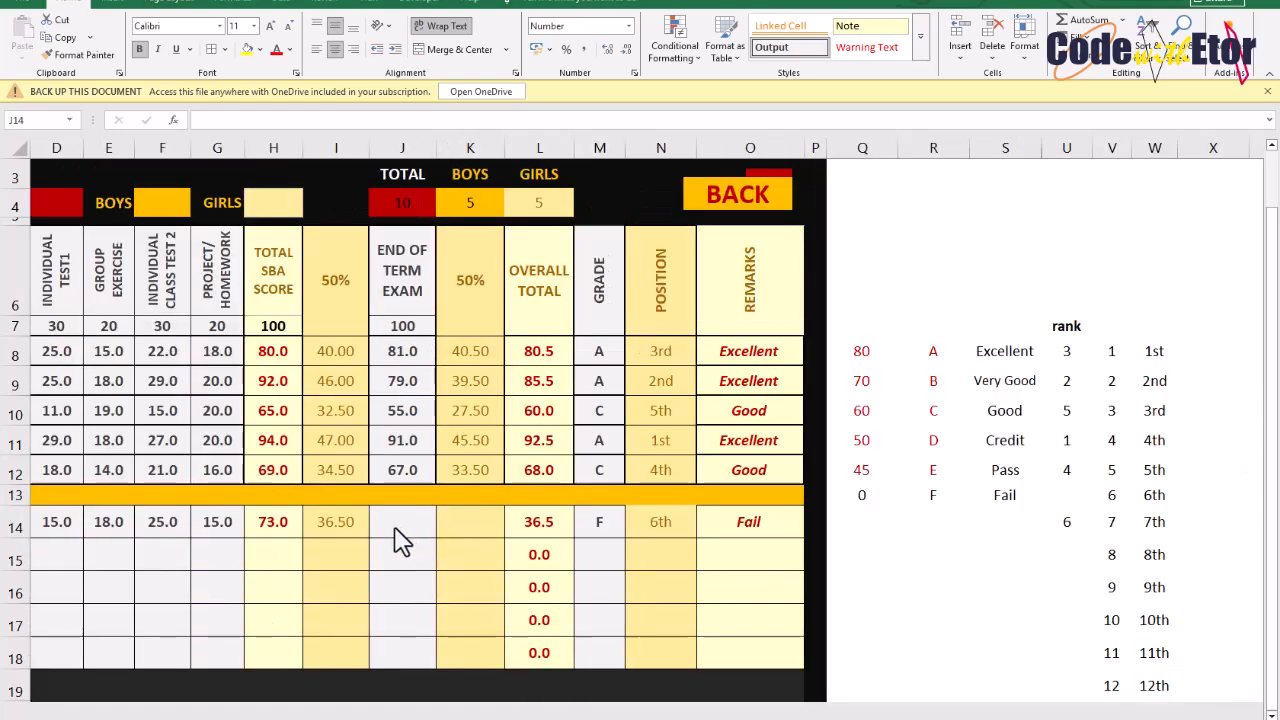
click(393, 525)
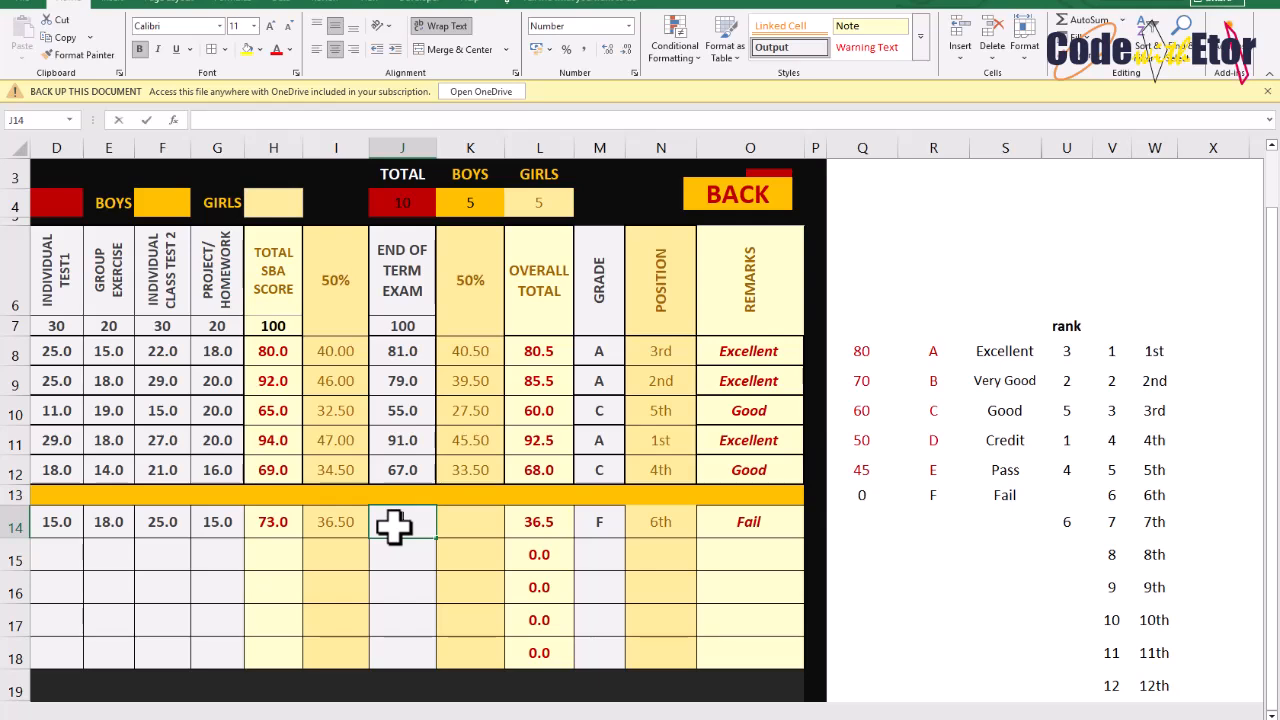
text(90)
key(Return)
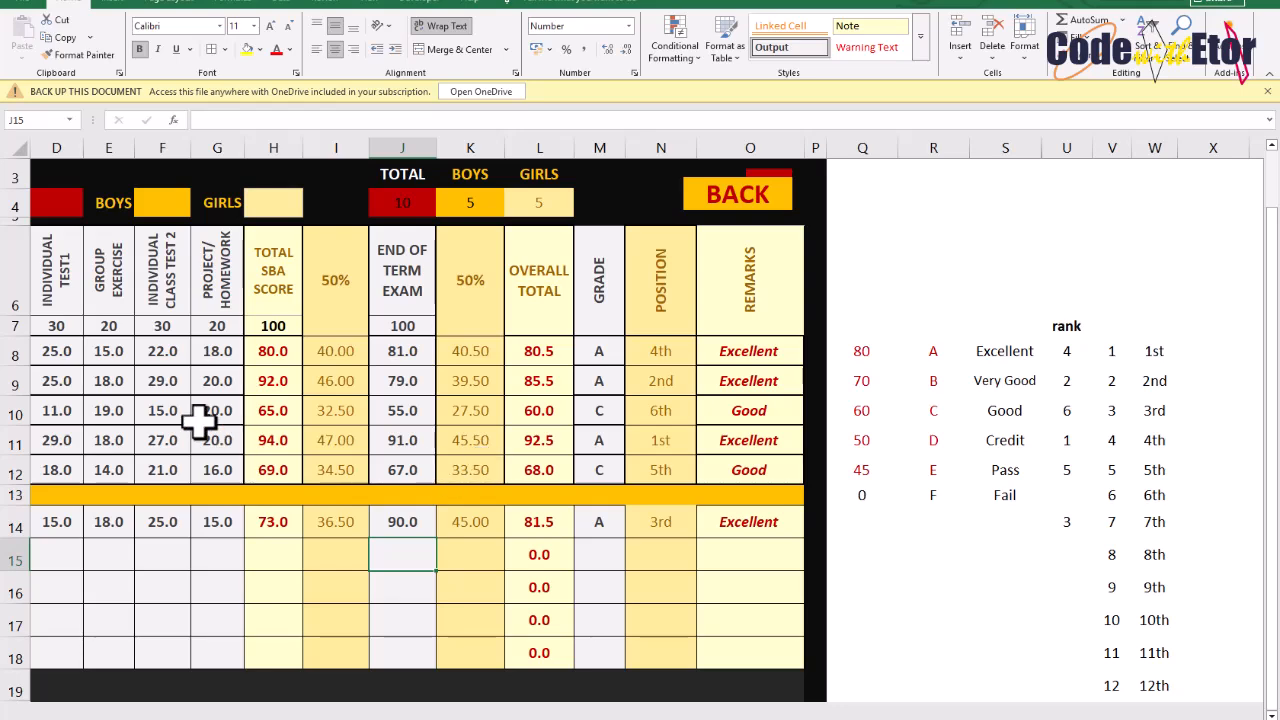
Try to enter 32 as the second girl's individual test 1 mark
scroll(117, 507, left, 3)
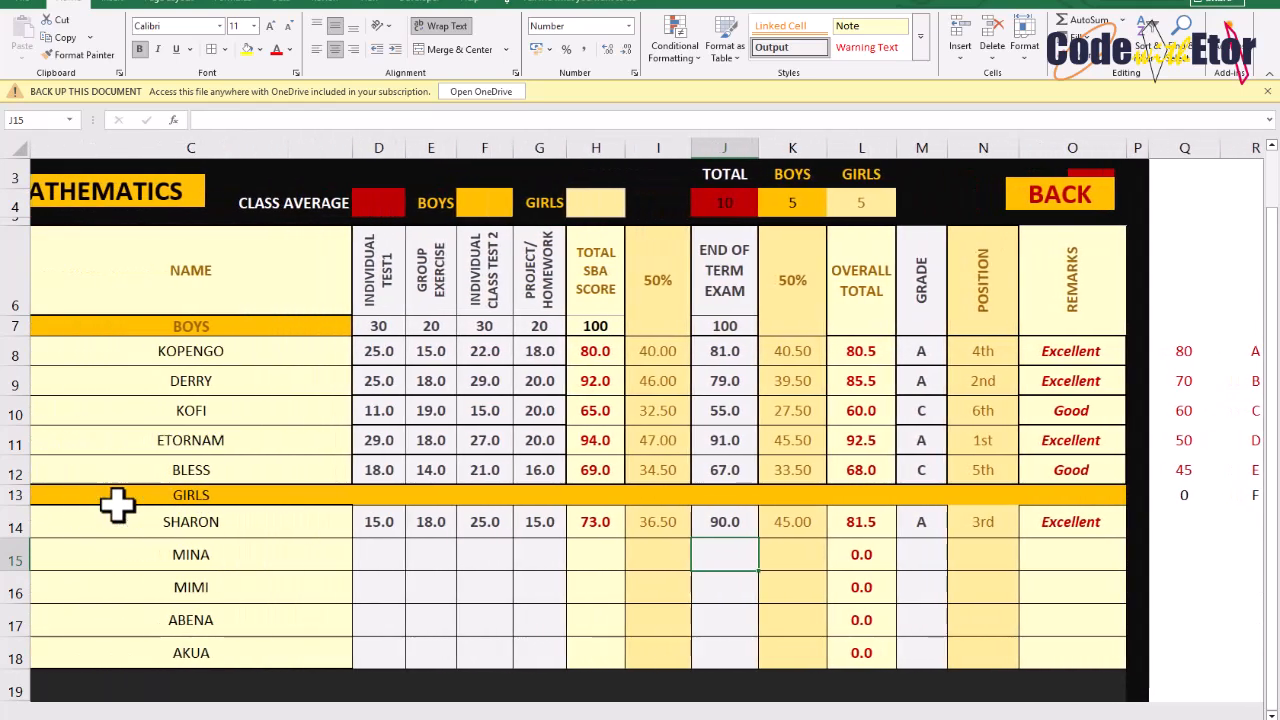
click(381, 556)
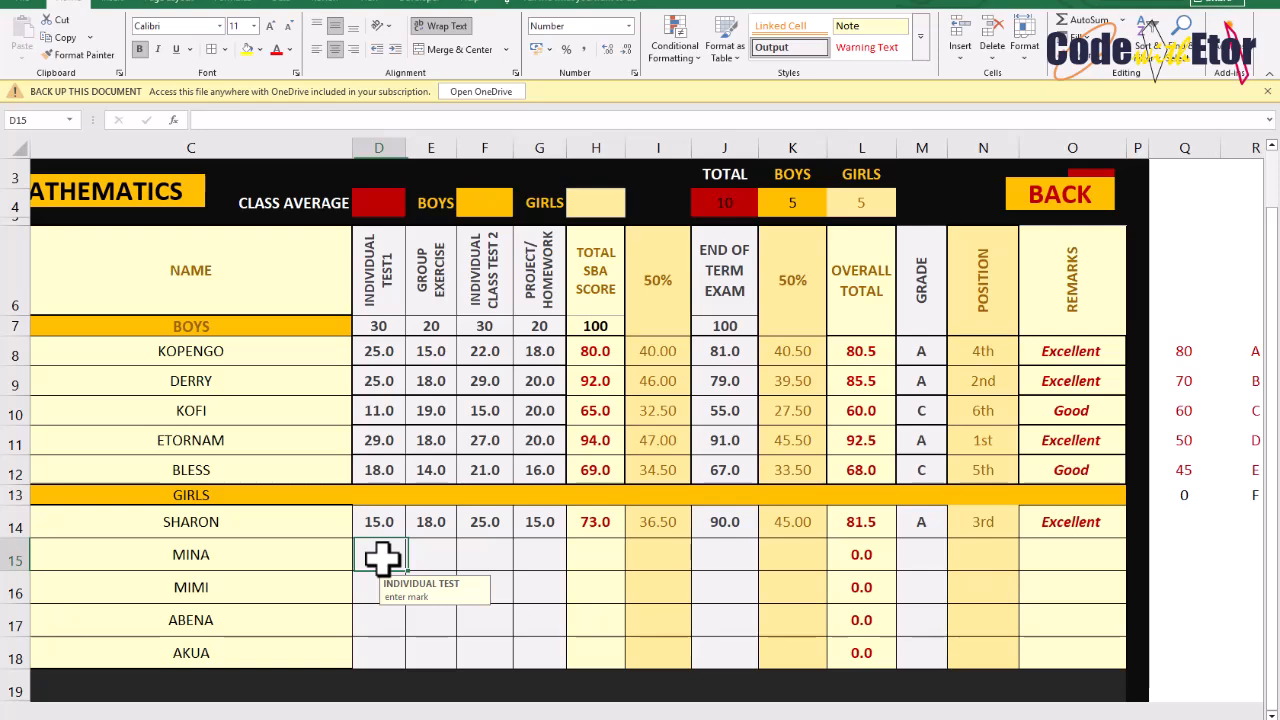
text(32)
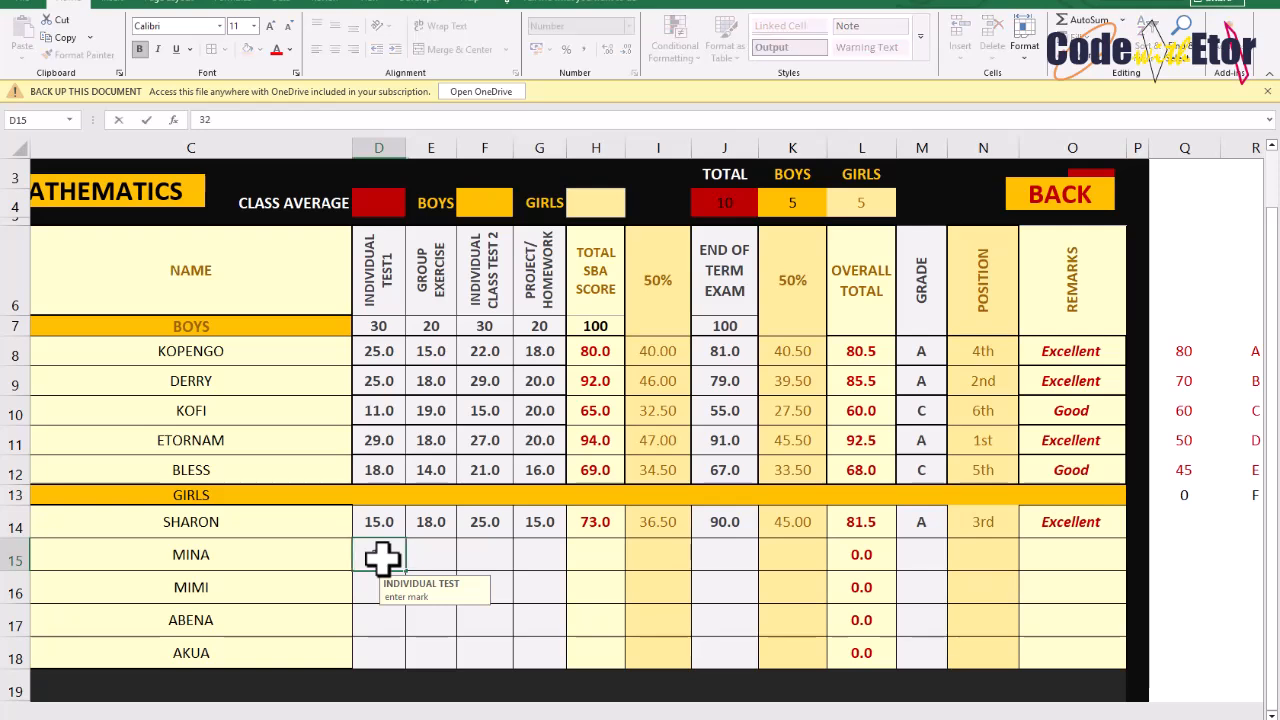
key(Return)
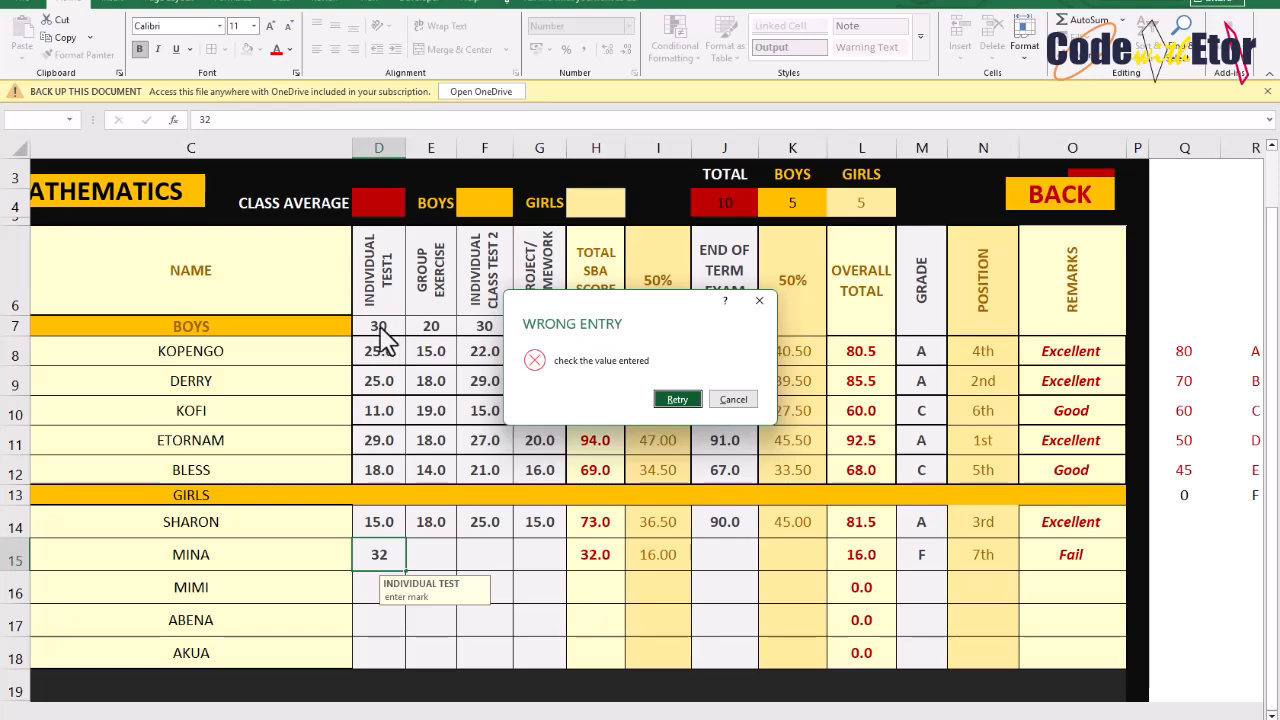
click(733, 400)
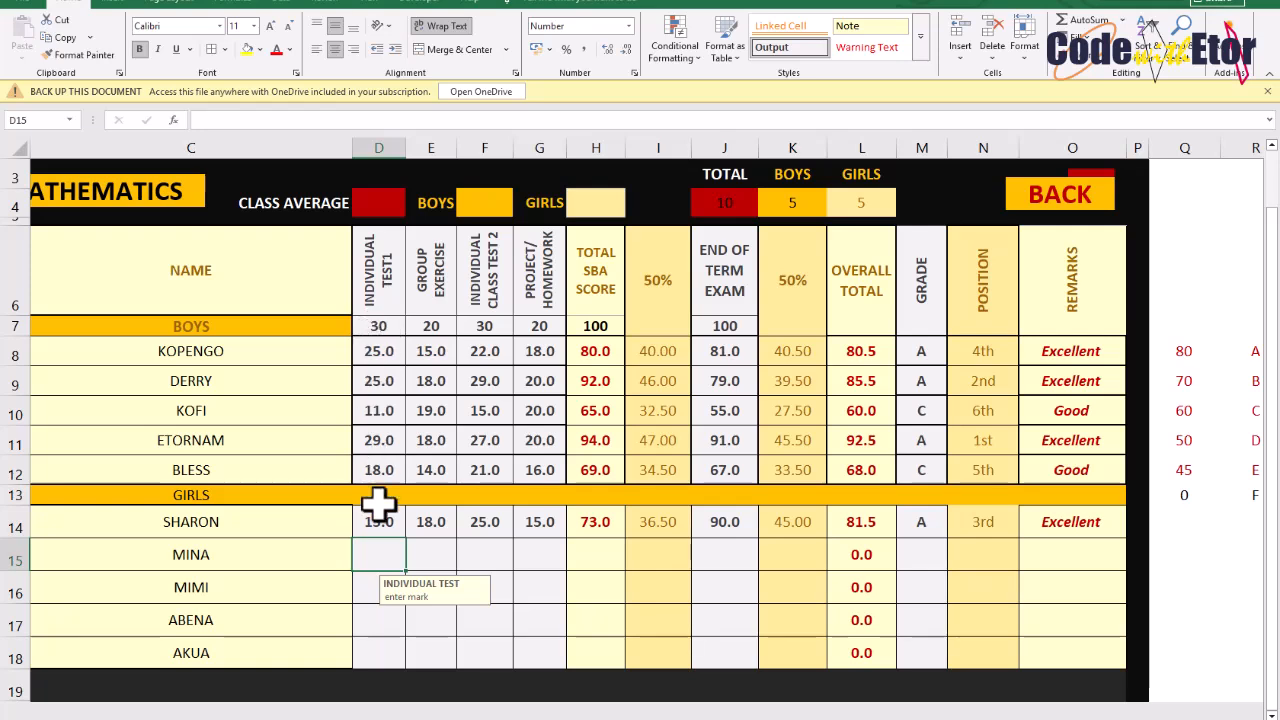
Enter 29 as the second girl's individual test 1 mark
text(29)
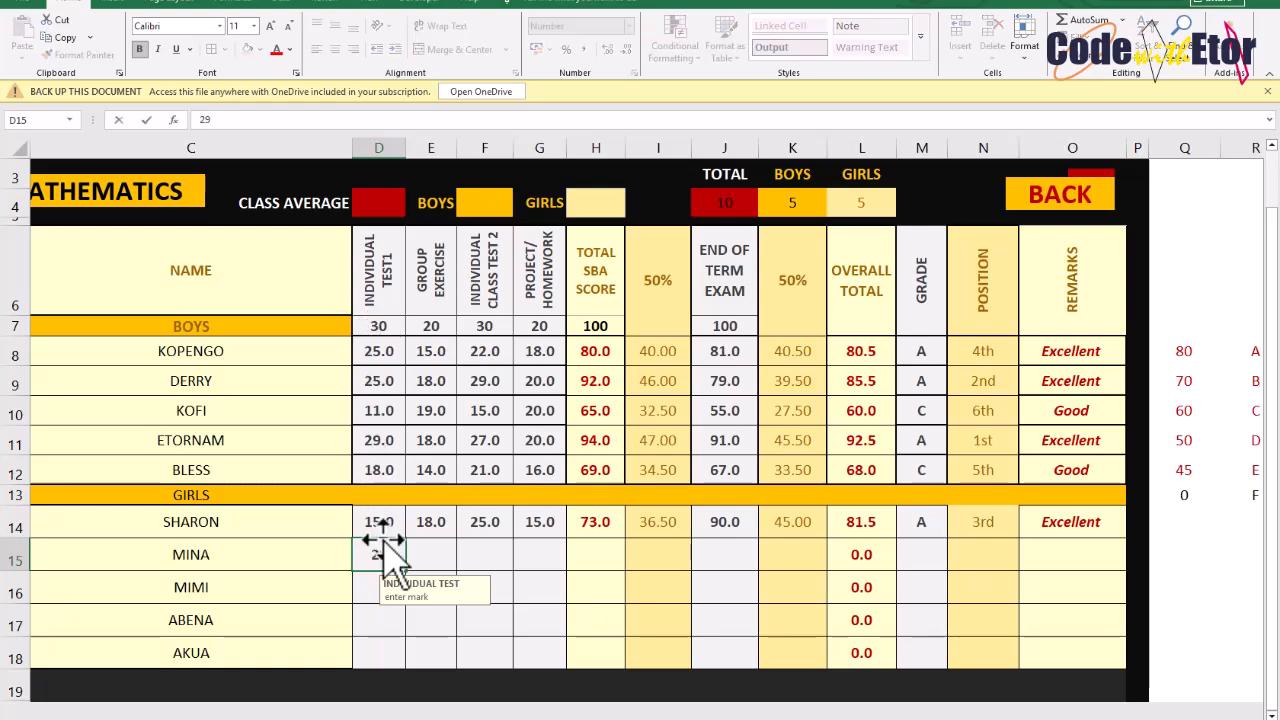
key(Tab)
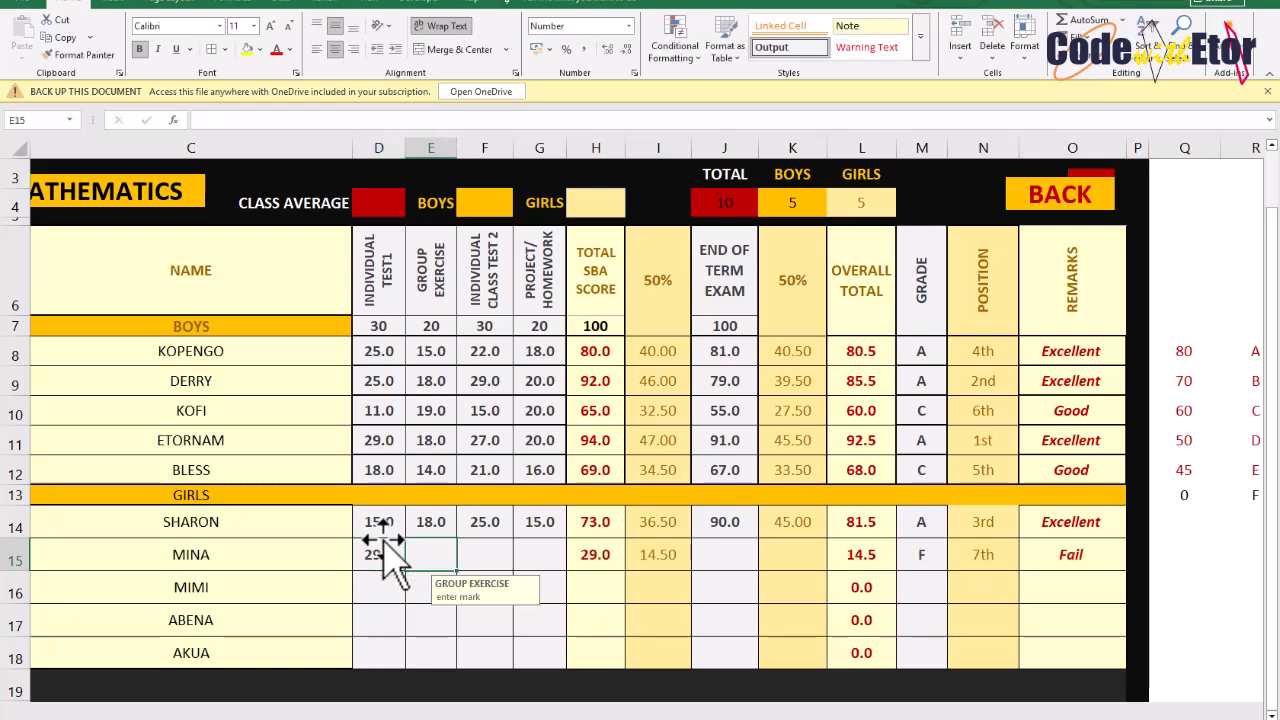
Try to enter 22 as the second girl's group exercise mark
text(22)
key(Tab)
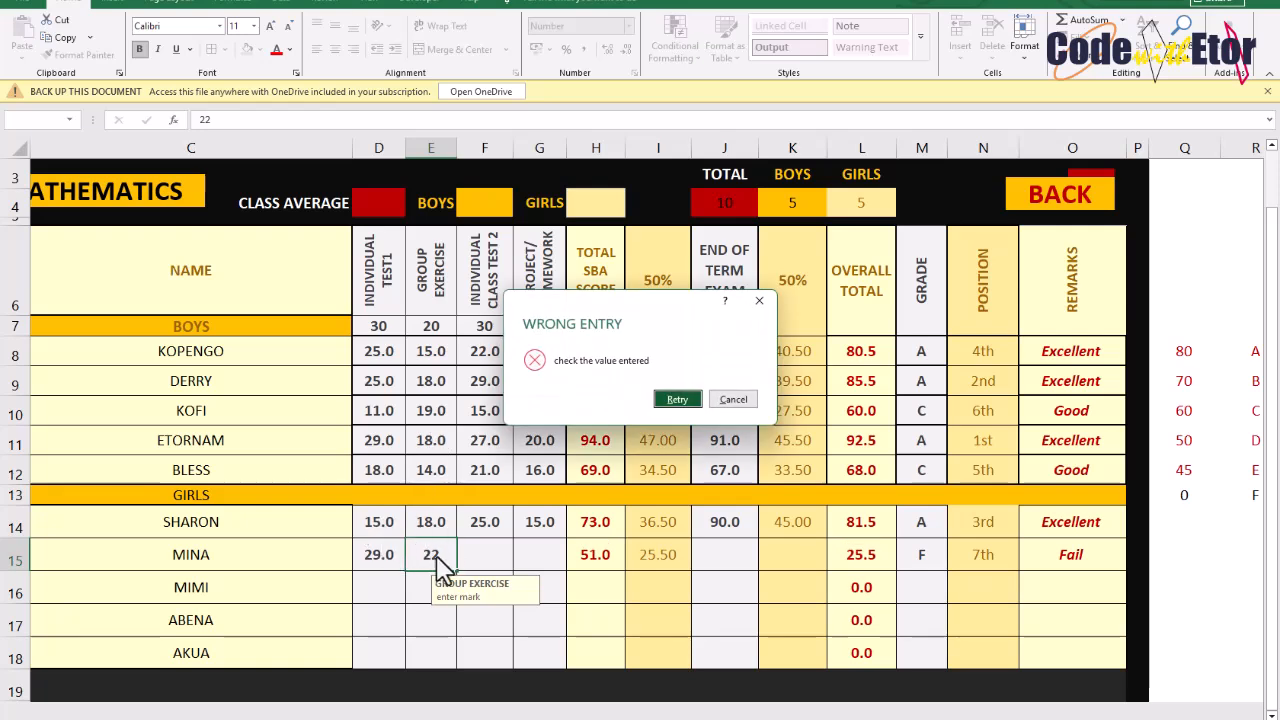
click(731, 400)
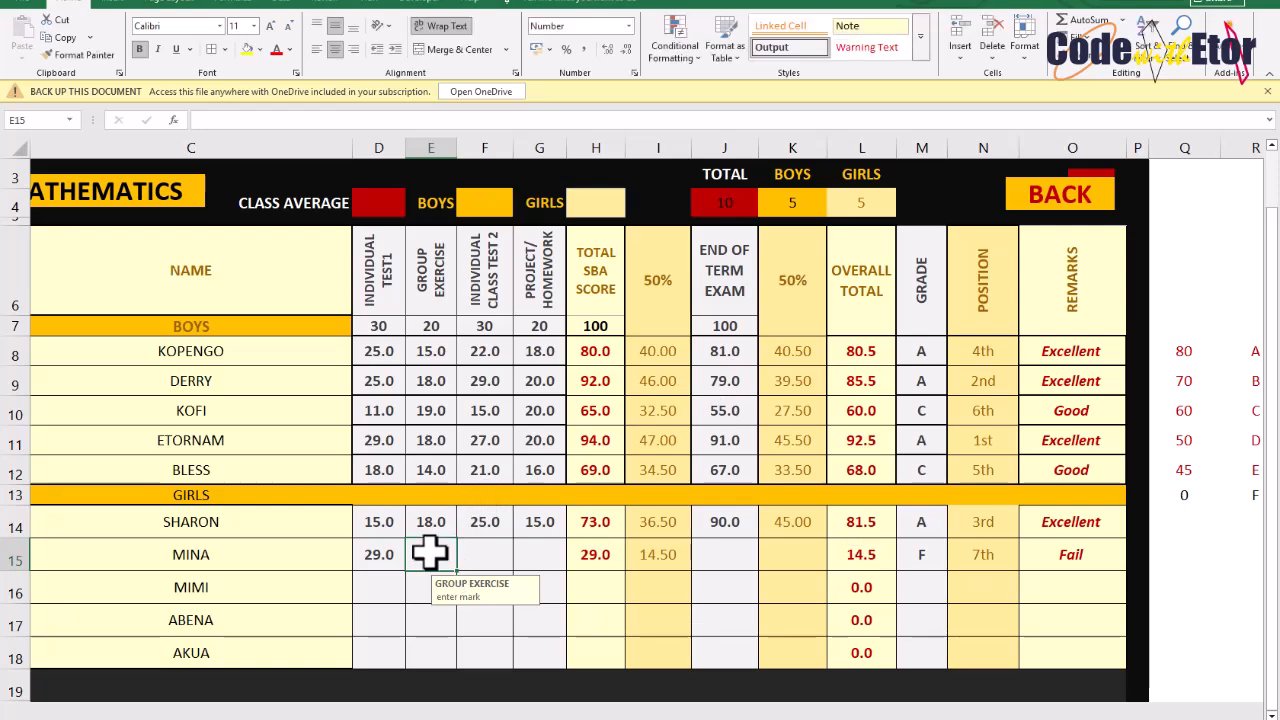
Enter 19 as the second girl's group exercise mark
text(19)
key(Return)
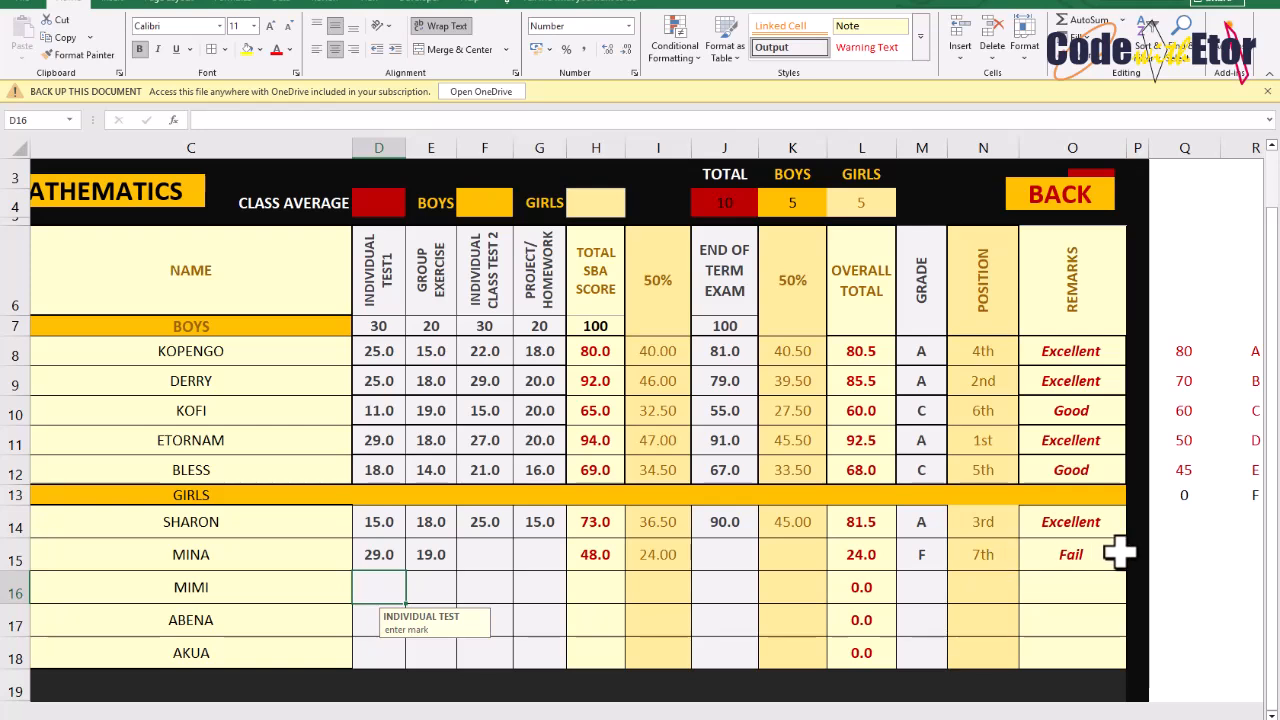
click(489, 557)
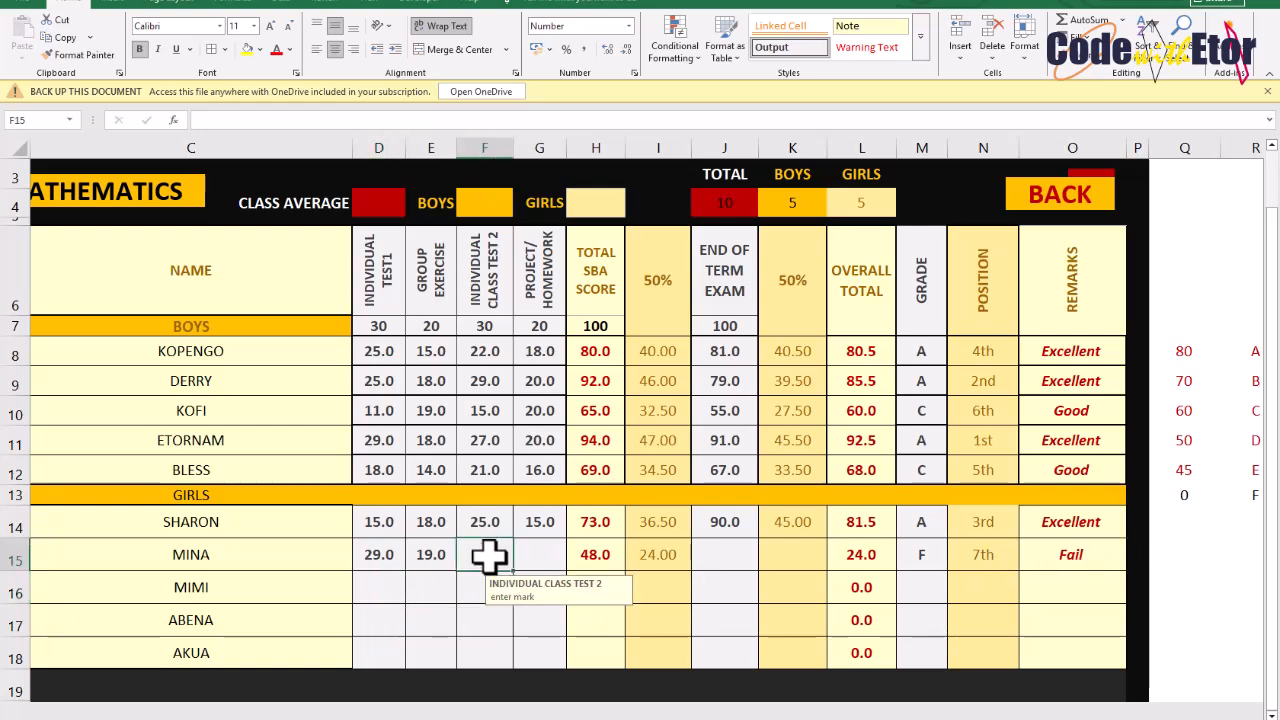
Enter 16 and 10 as the second girl's individual class test 2 and project/homework marks
text(16)
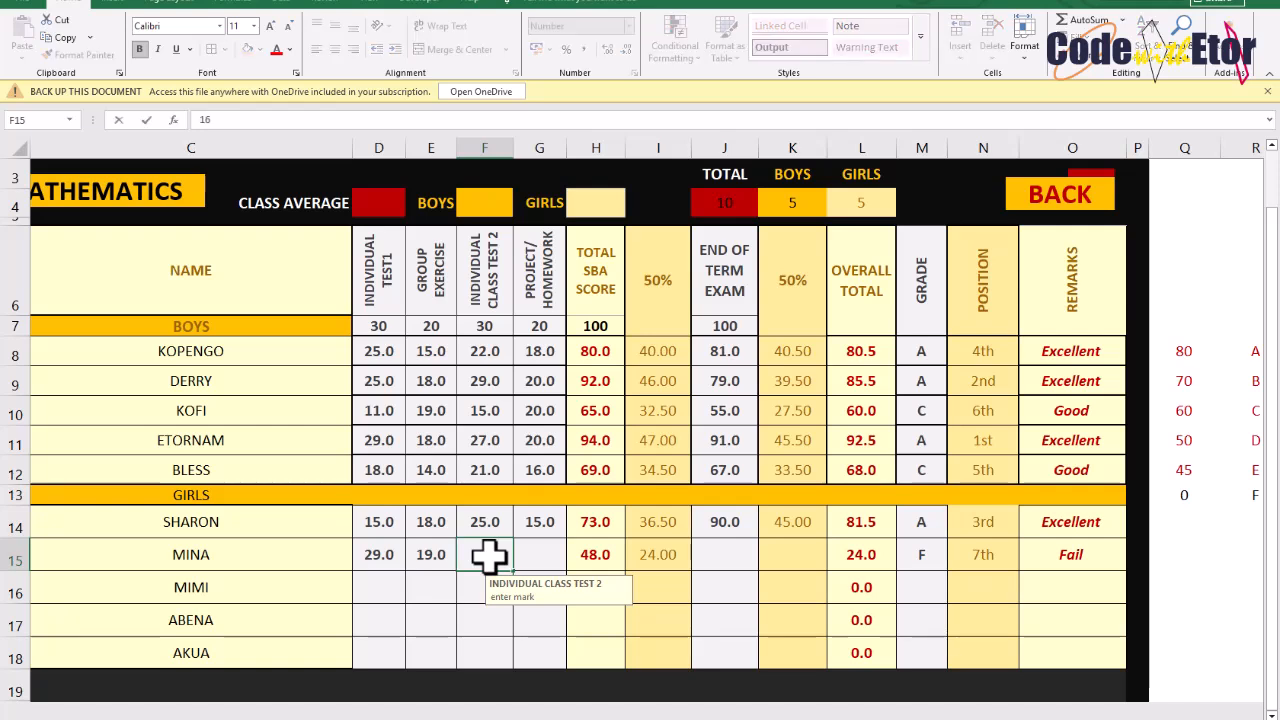
key(Tab)
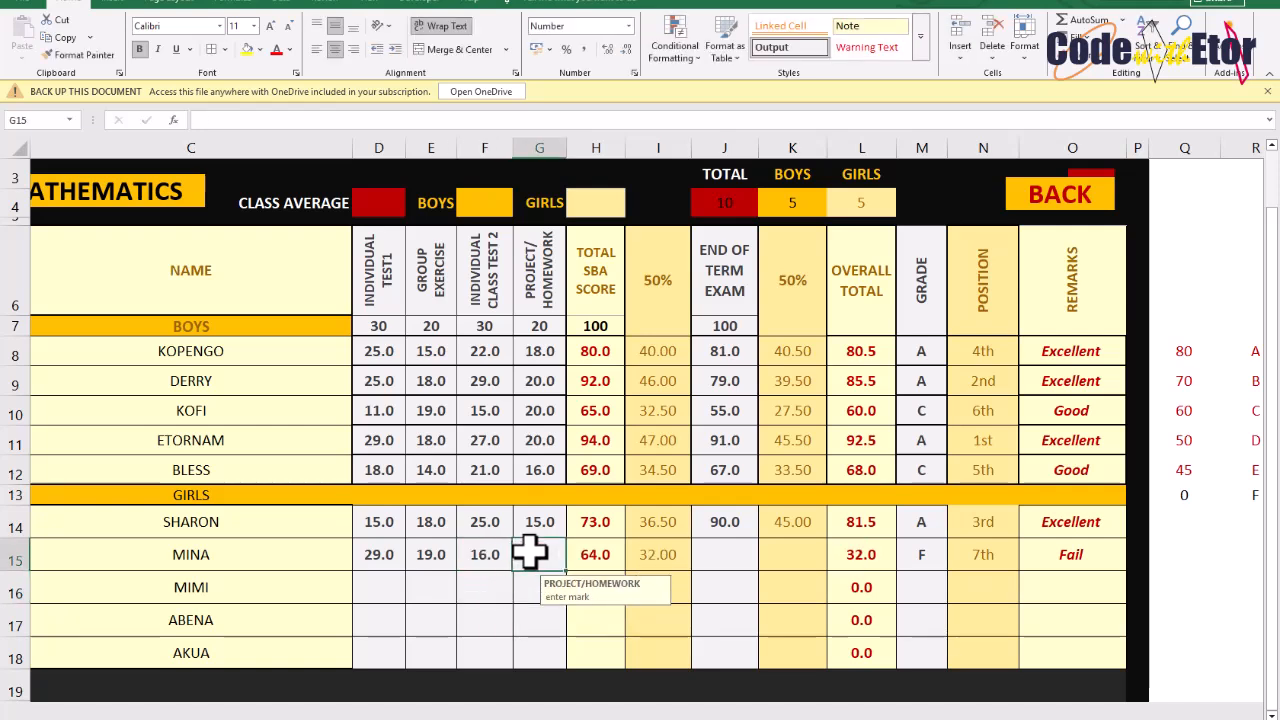
text(10)
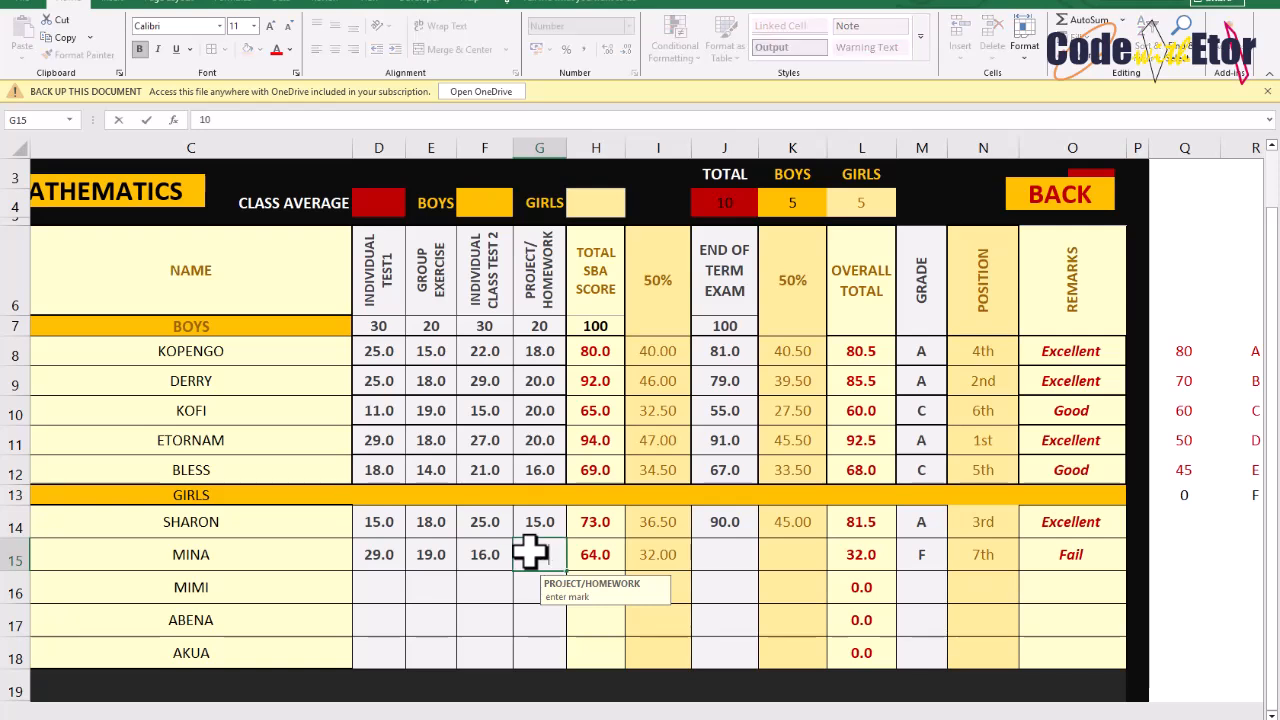
key(Return)
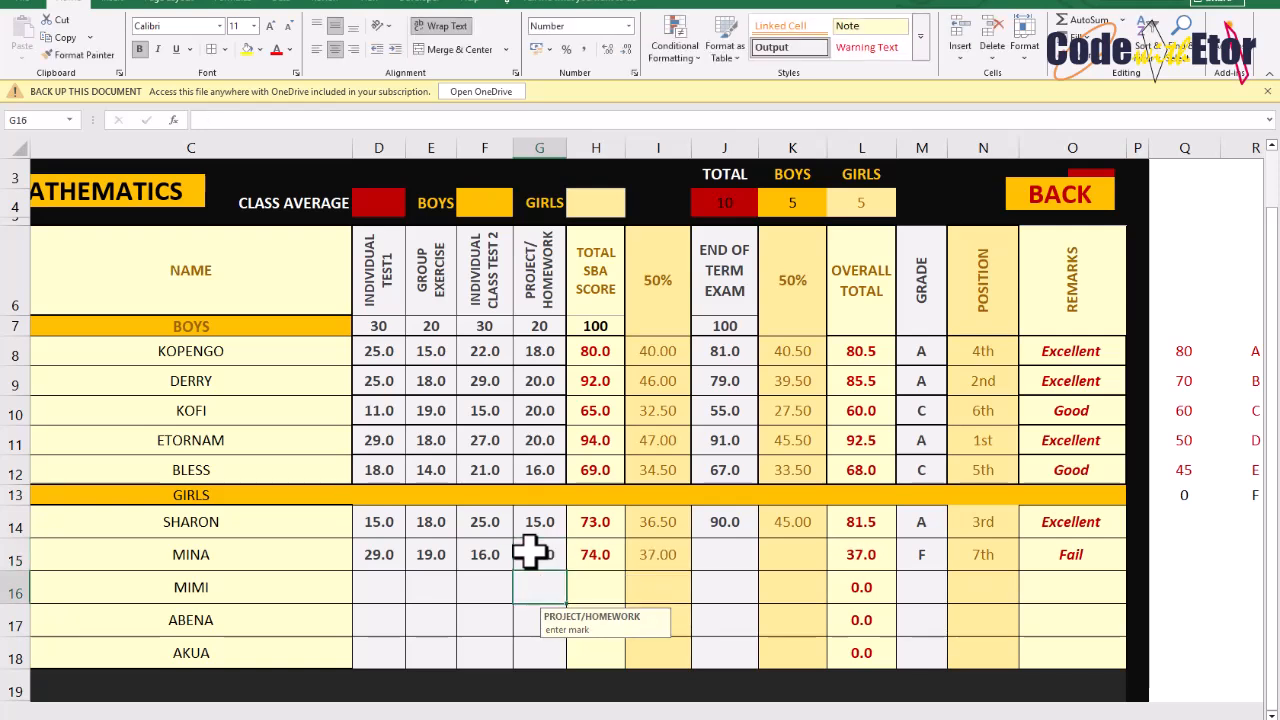
Enter 71 as the second girl's end of term exam mark
click(731, 553)
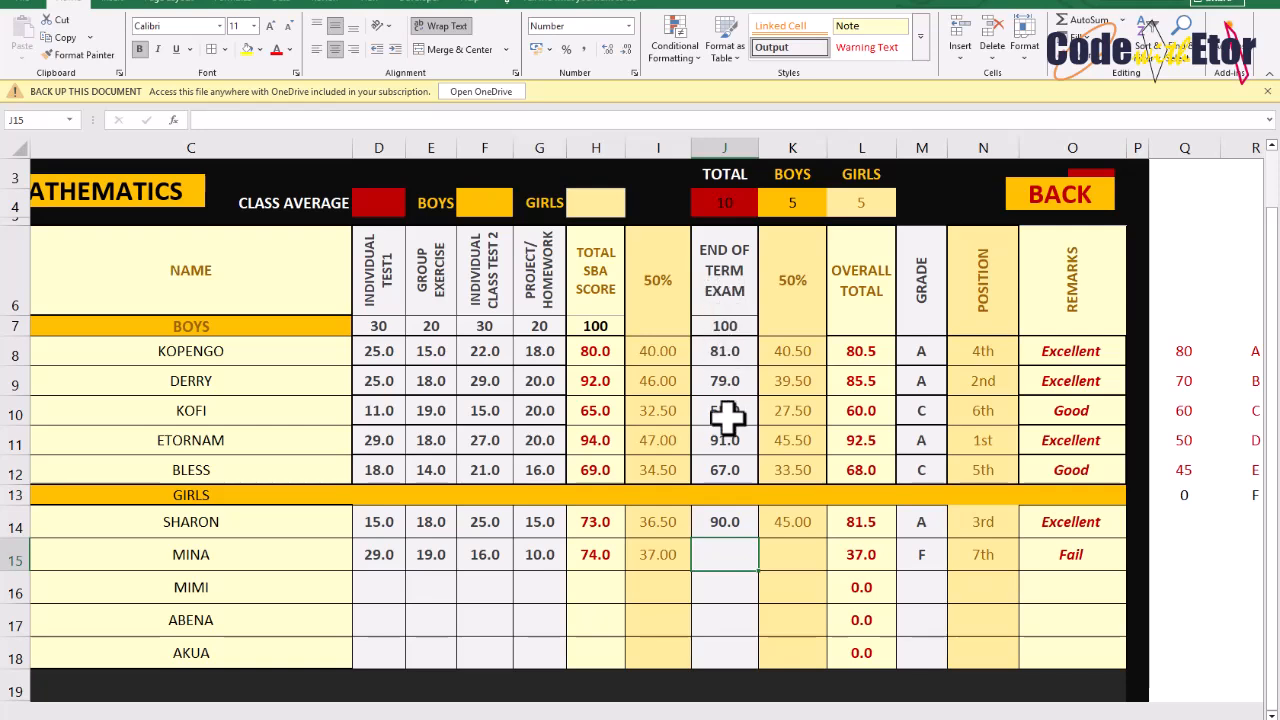
text(71)
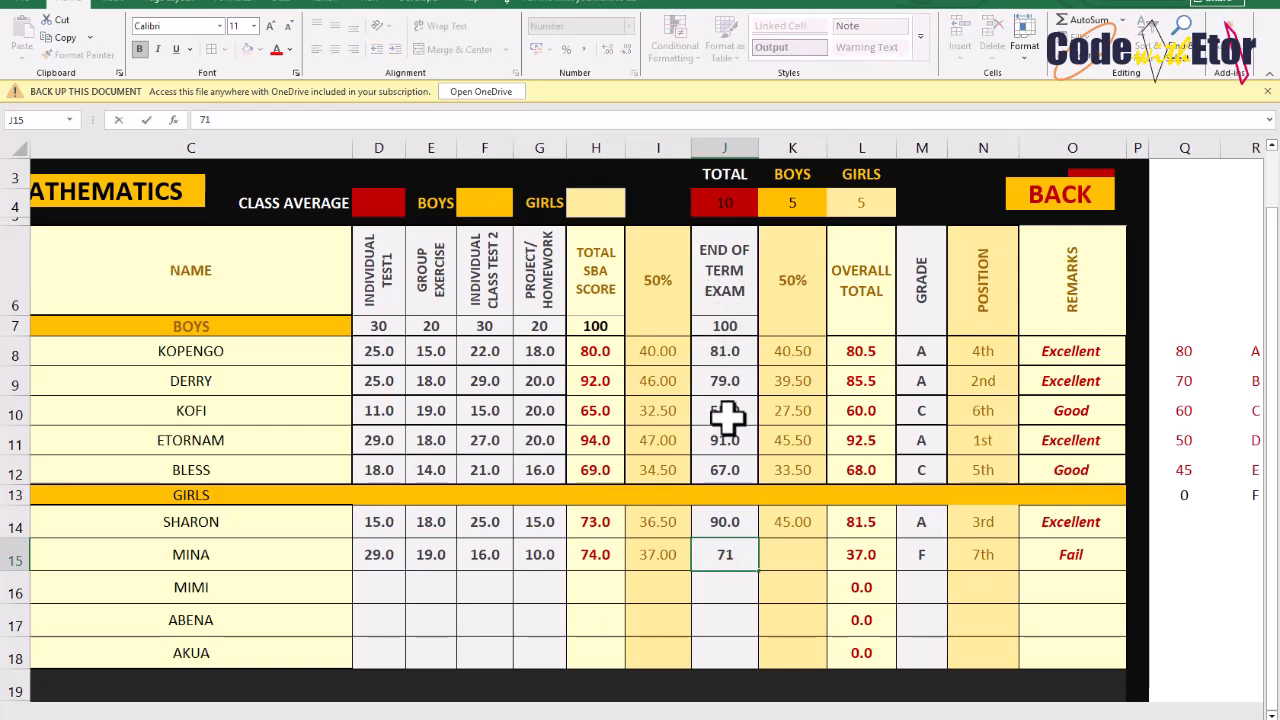
key(Return)
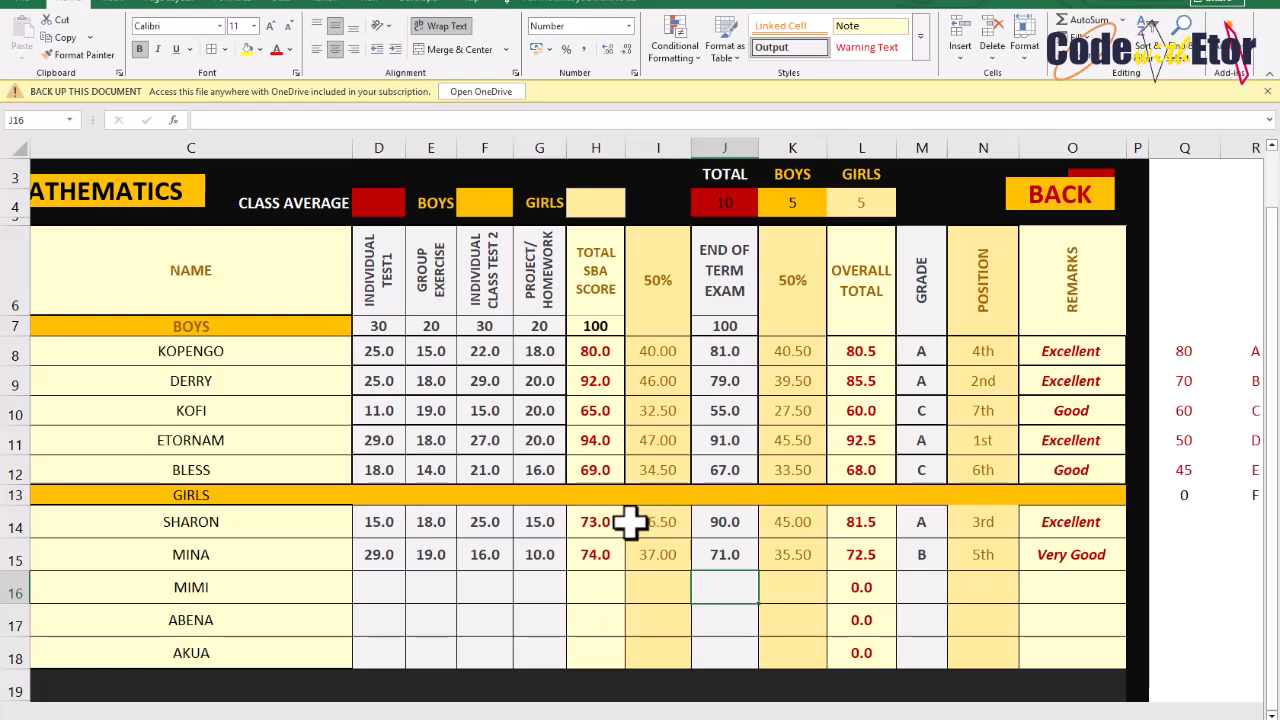
Examine the grade, remark and rank lookup tables beside the assessment sheet
scroll(780, 537, right, 10)
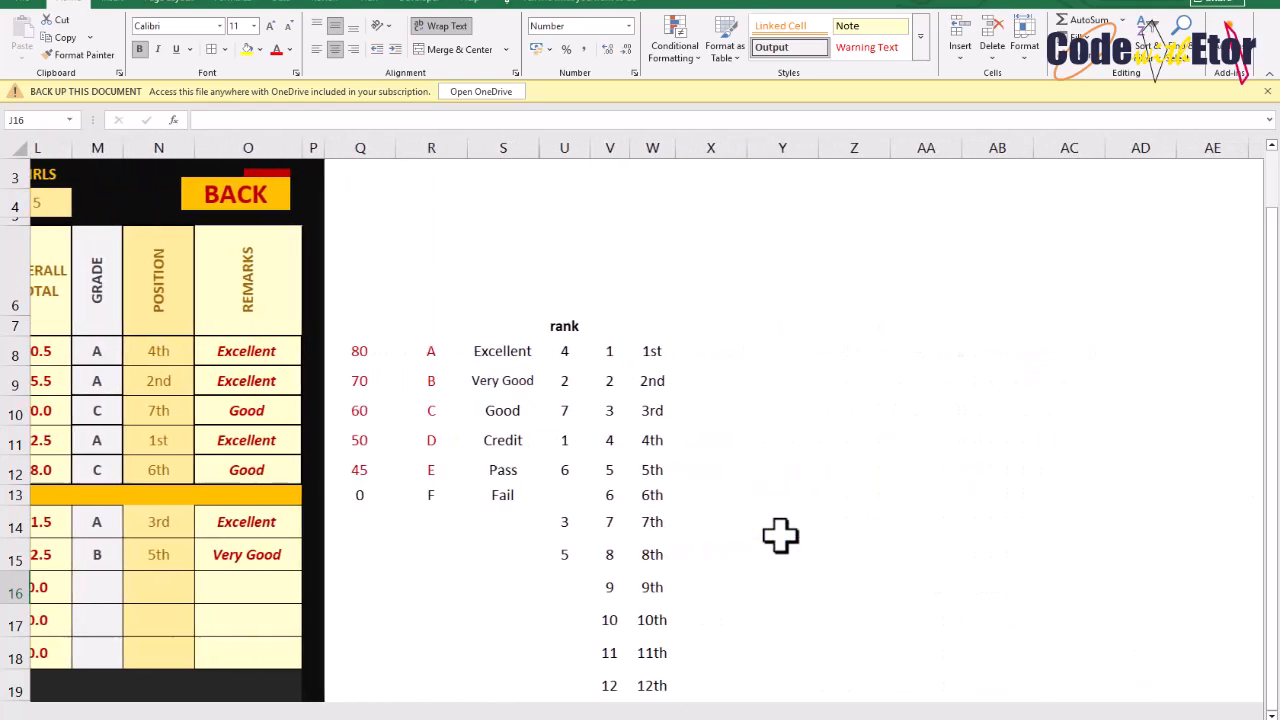
scroll(780, 537, left, 4)
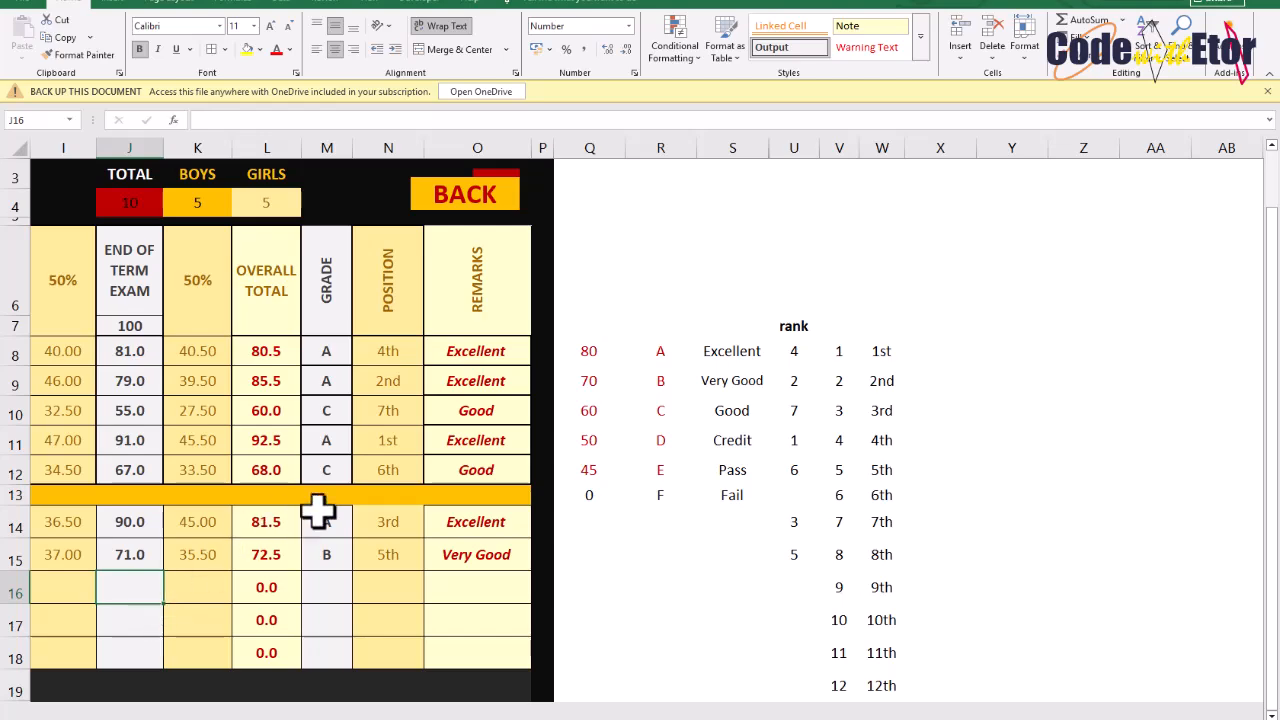
scroll(316, 510, left, 8)
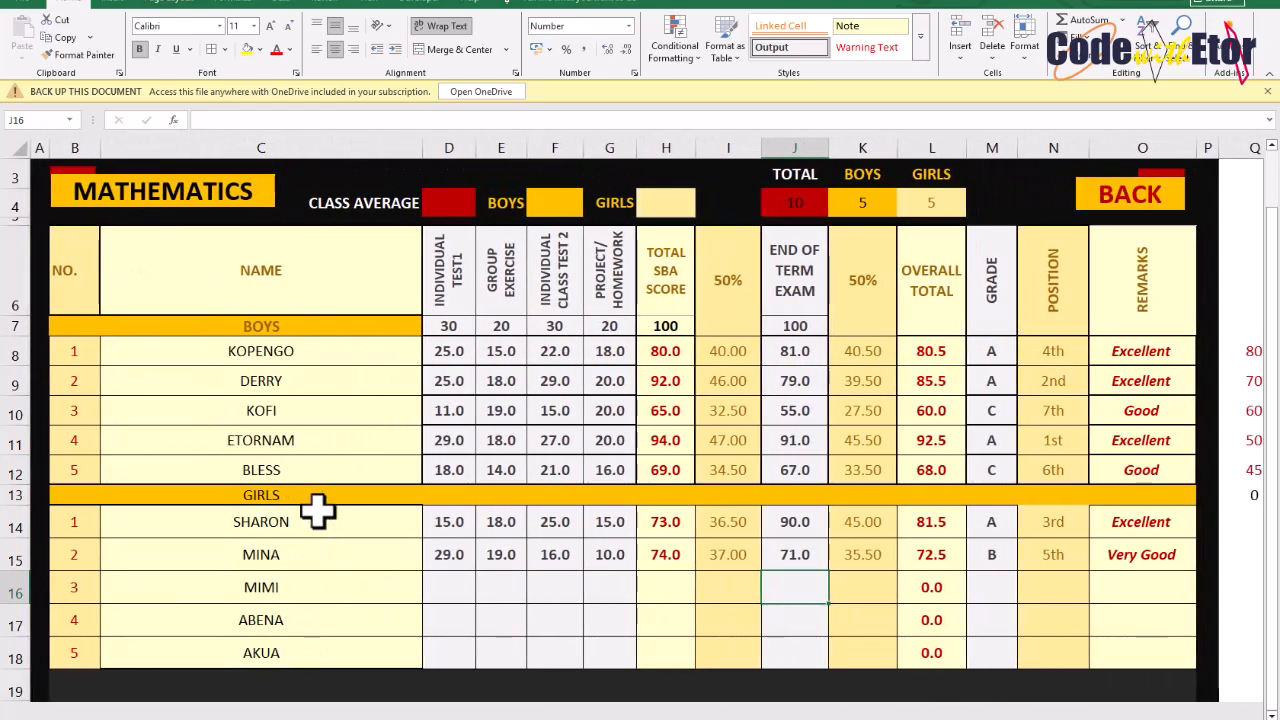
scroll(316, 510, up, 1)
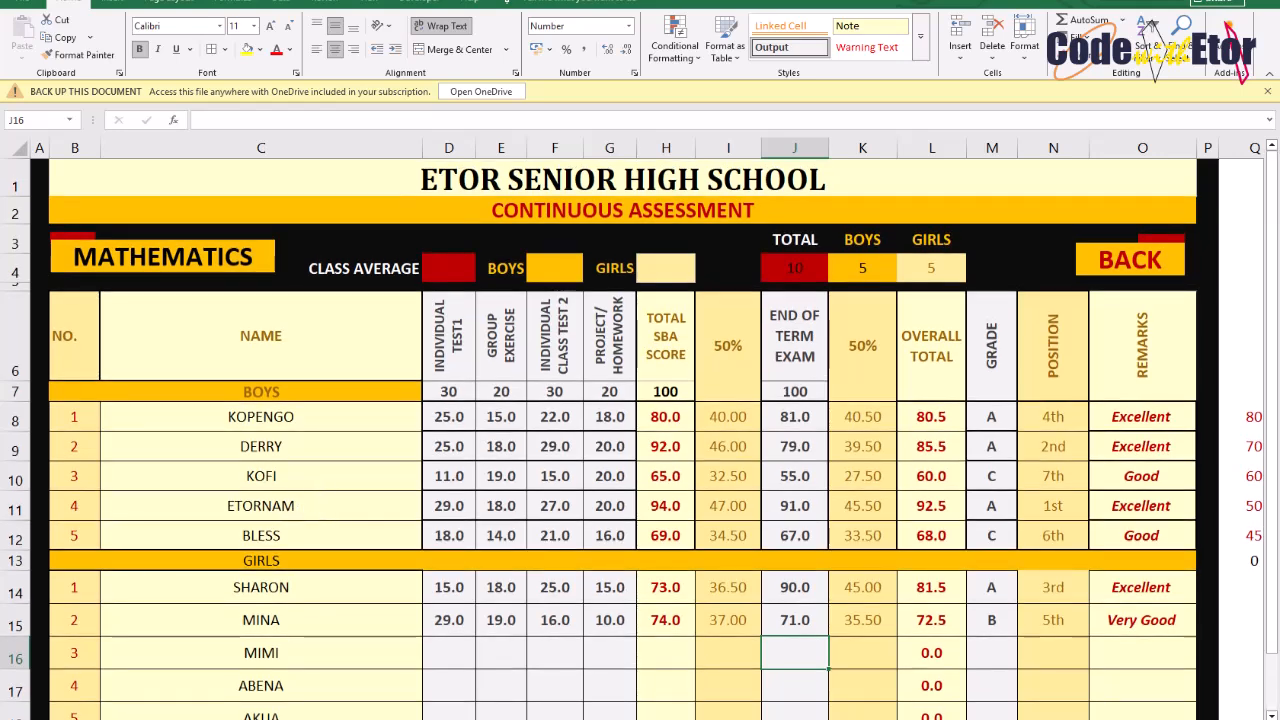
Switch to the next, blank Mathematics assessment sheet
key(ctrl+Page_Down)
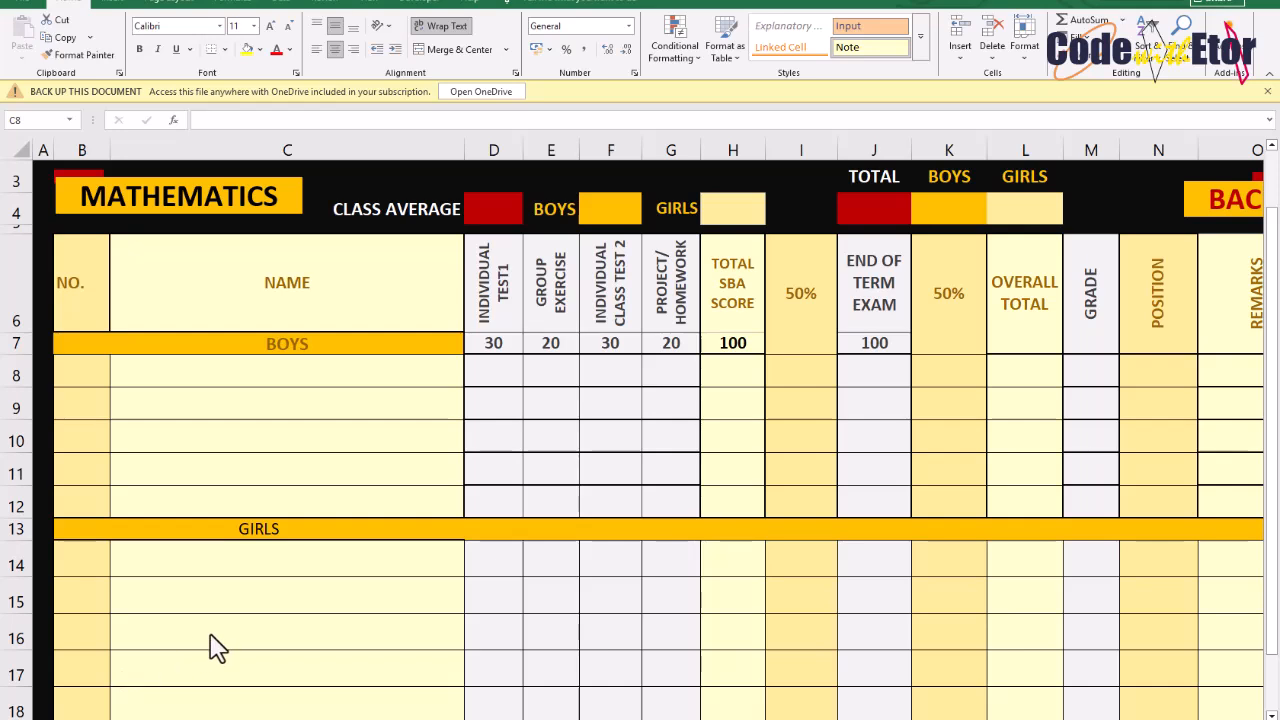
click(151, 368)
click(97, 370)
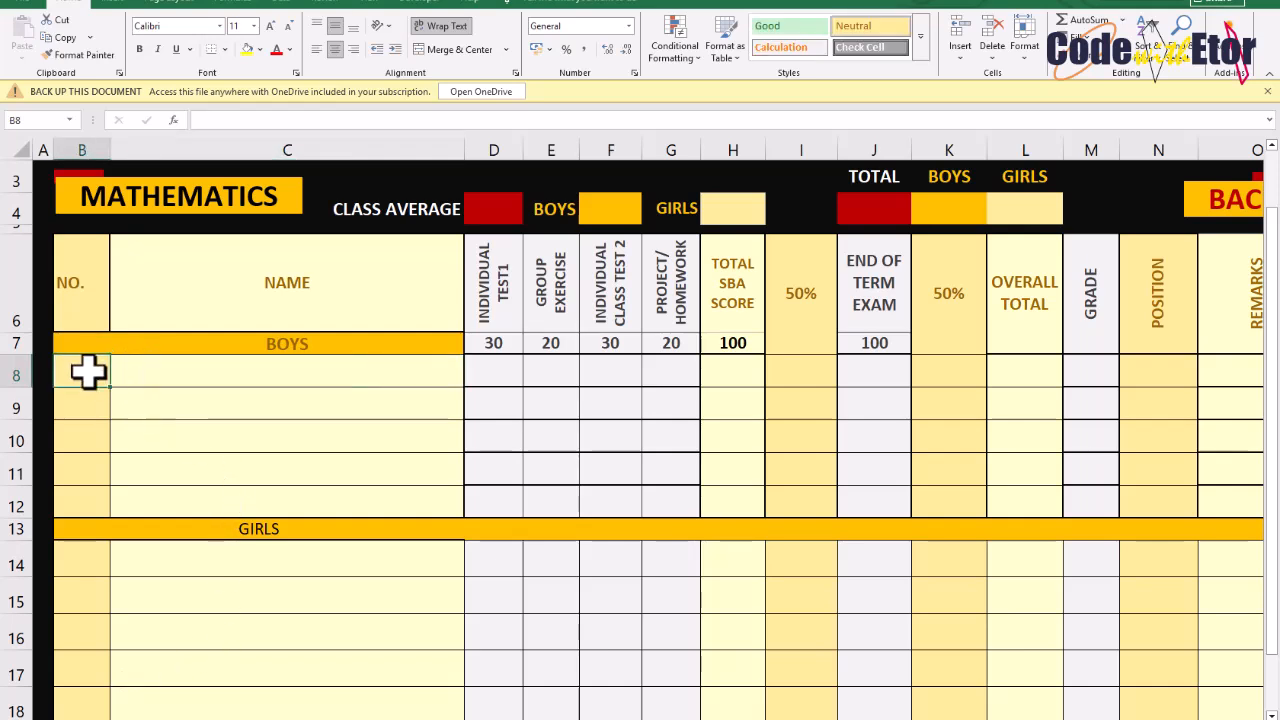
drag(75, 465, 75, 507)
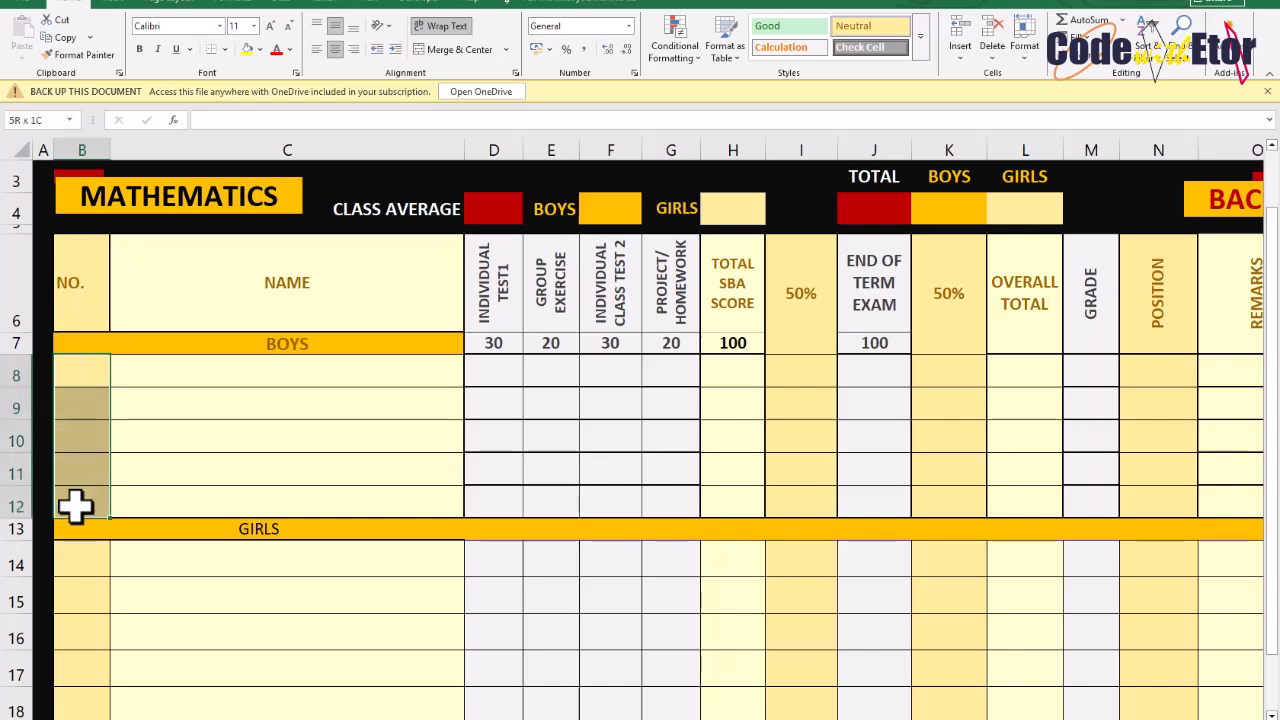
click(97, 367)
drag(163, 363, 180, 494)
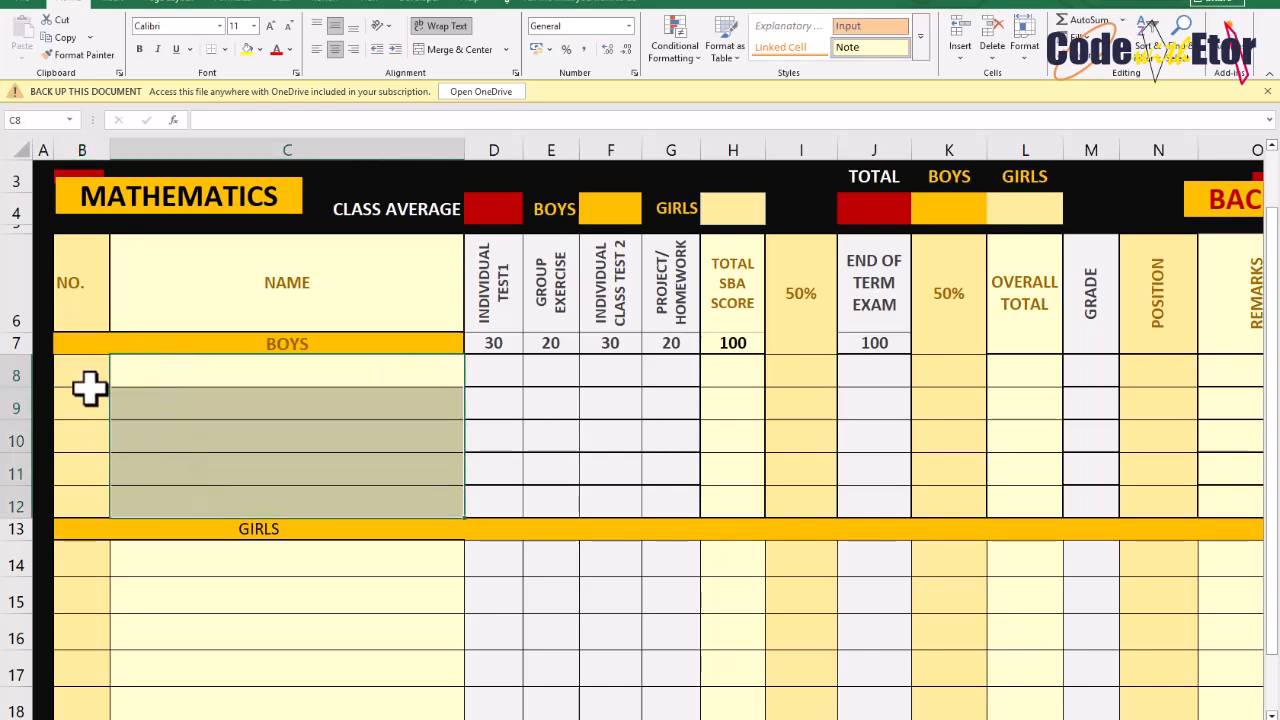
drag(85, 375, 92, 508)
double_click(233, 403)
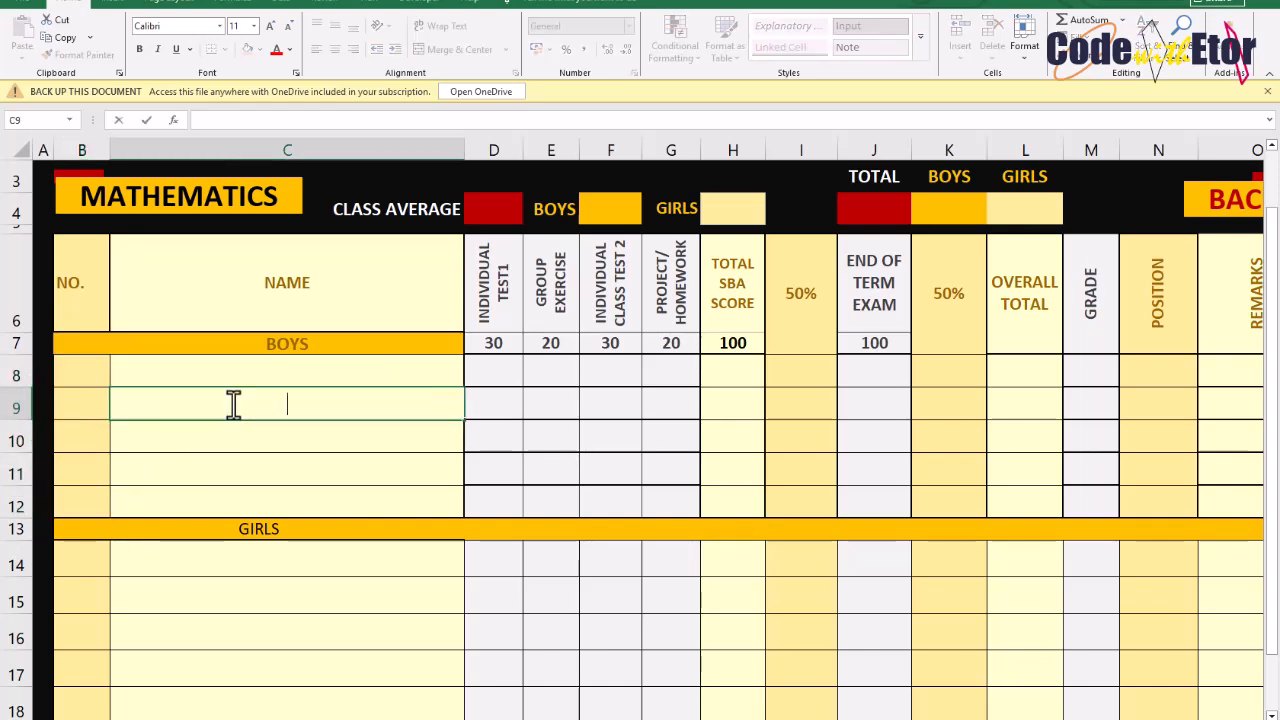
click(228, 366)
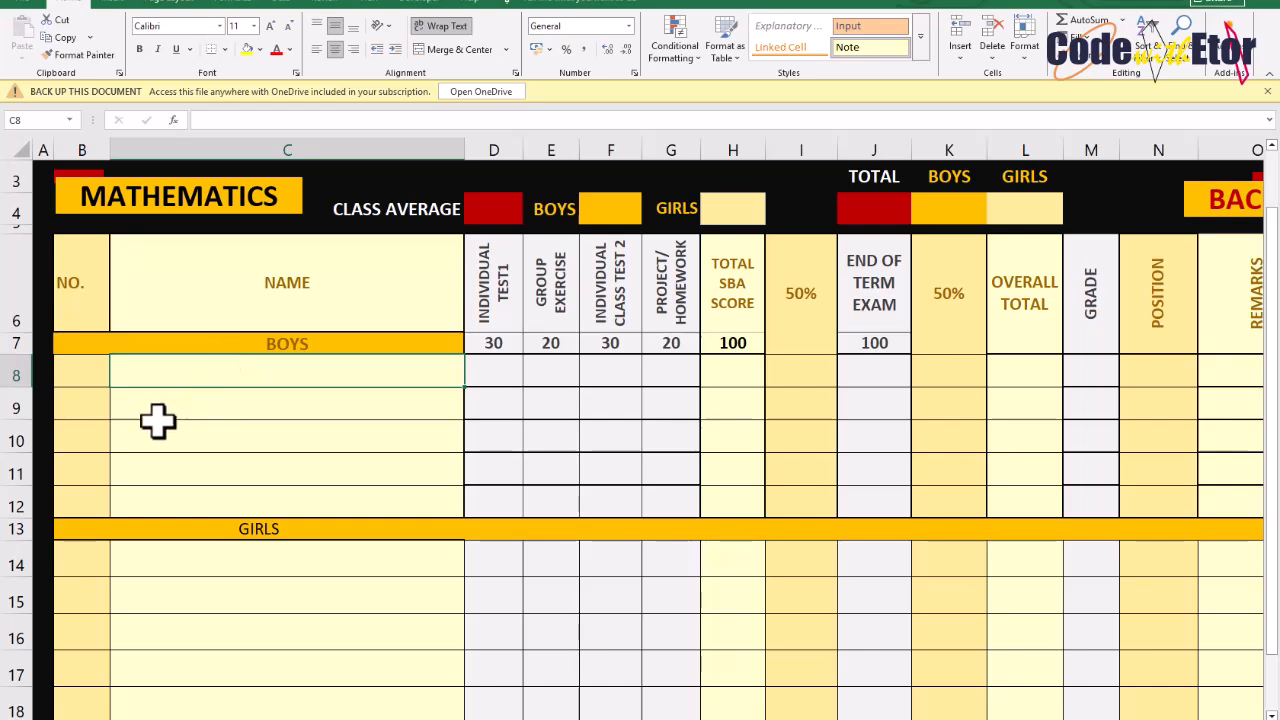
Number the first boy's row with the formula =IF(C8="","",1) so it stays blank until a name is entered
click(80, 376)
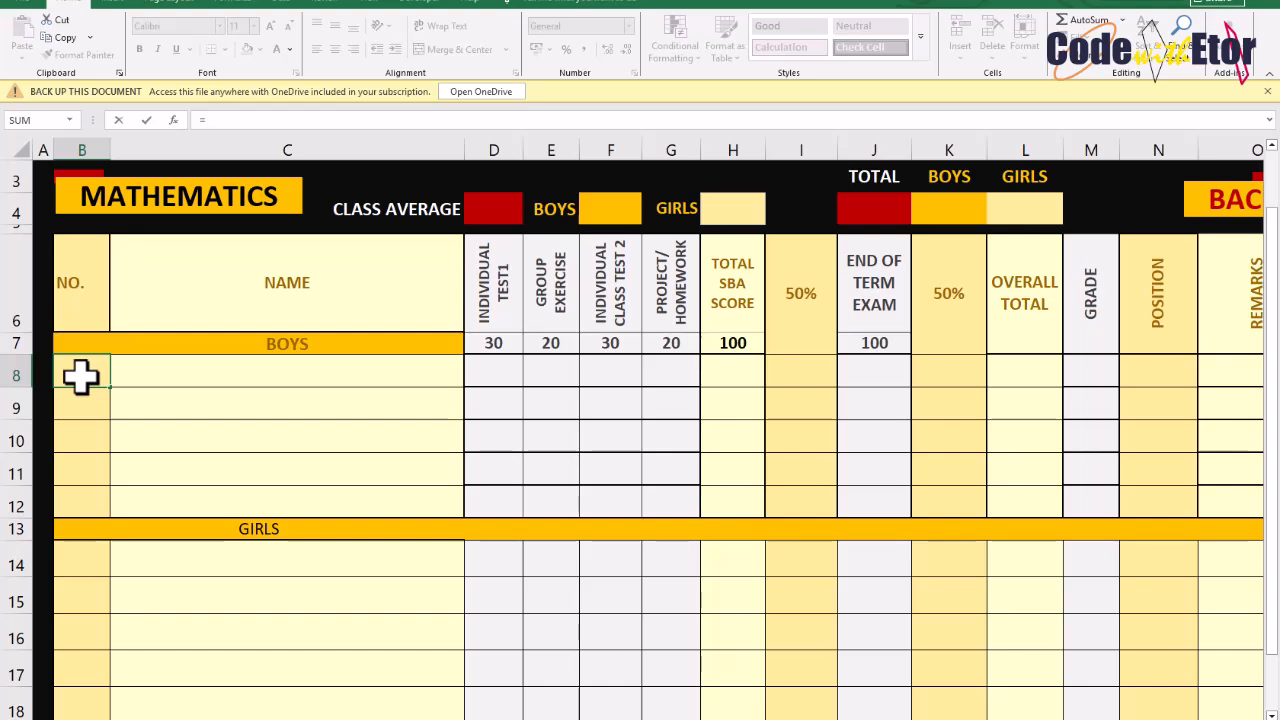
text(=)
key(Tab)
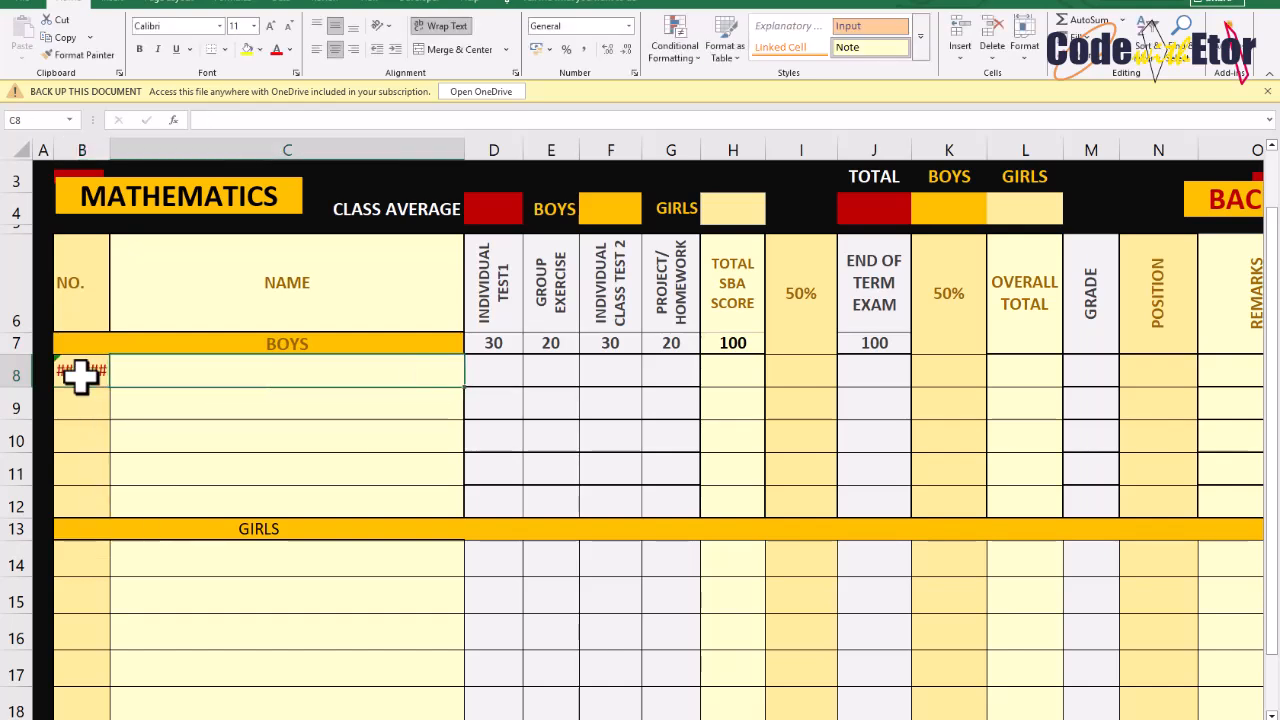
click(80, 376)
text(=)
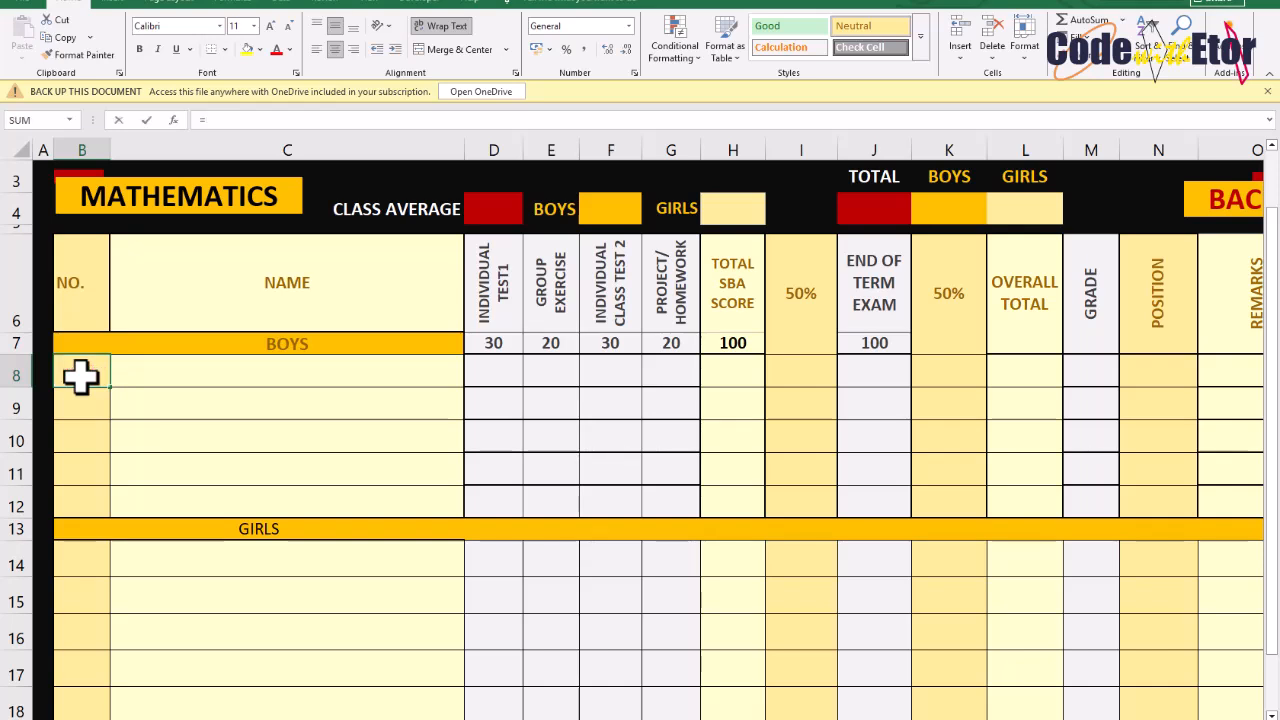
text(IF()
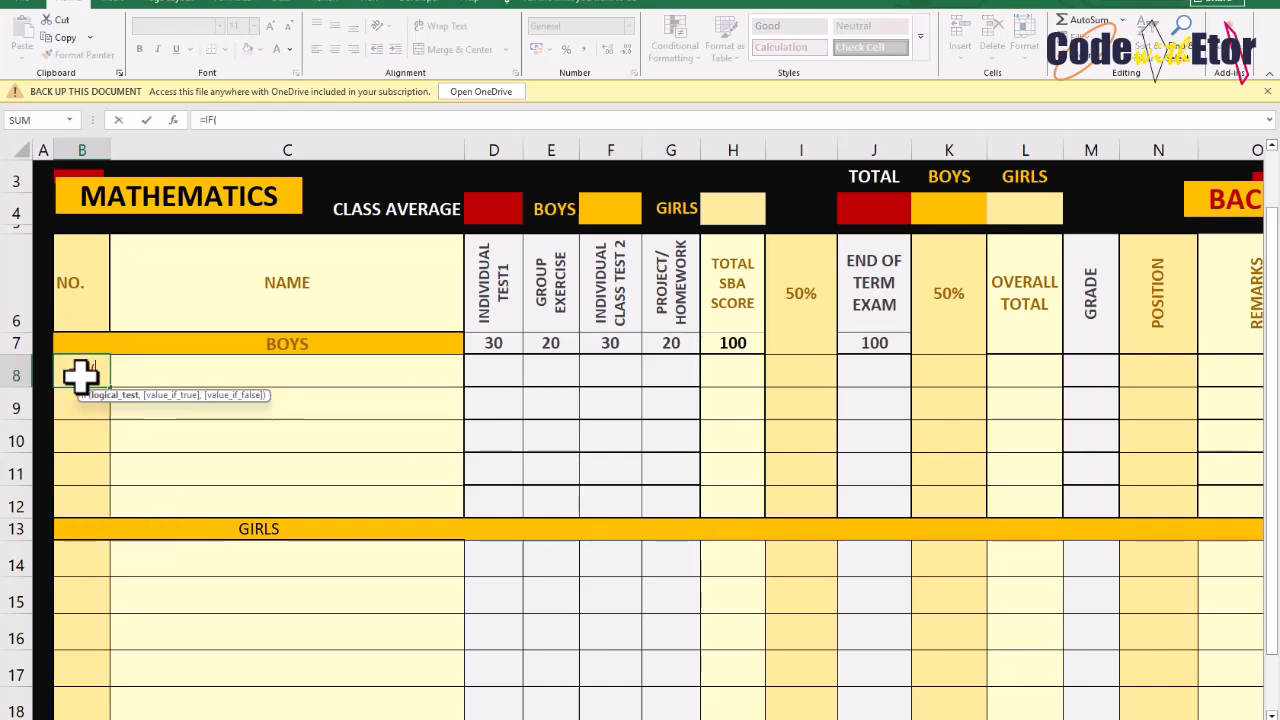
click(188, 366)
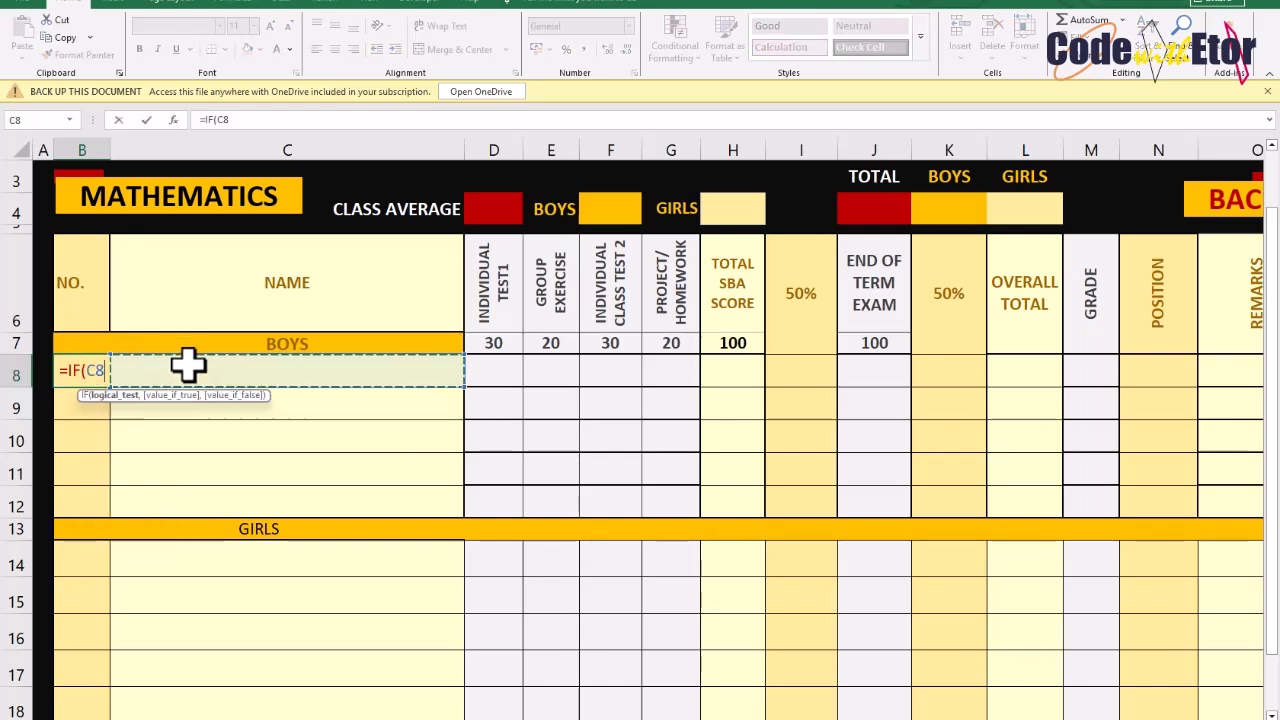
text(="")
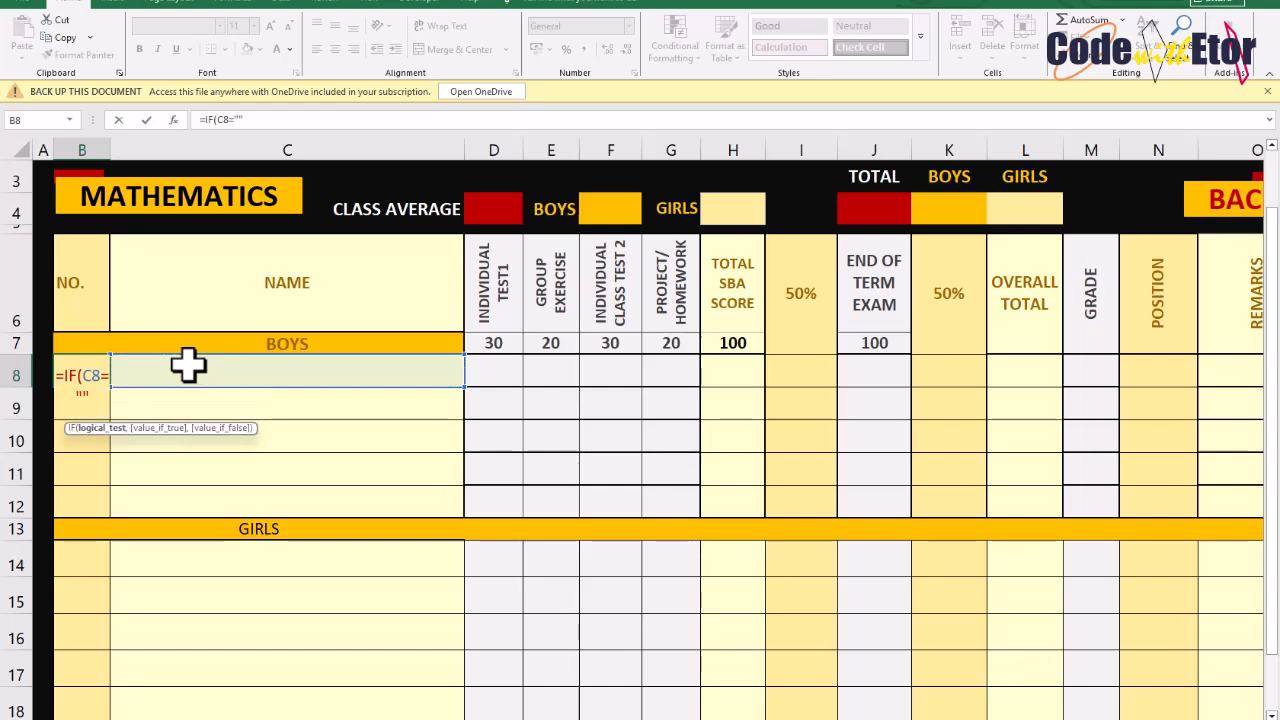
text(,)
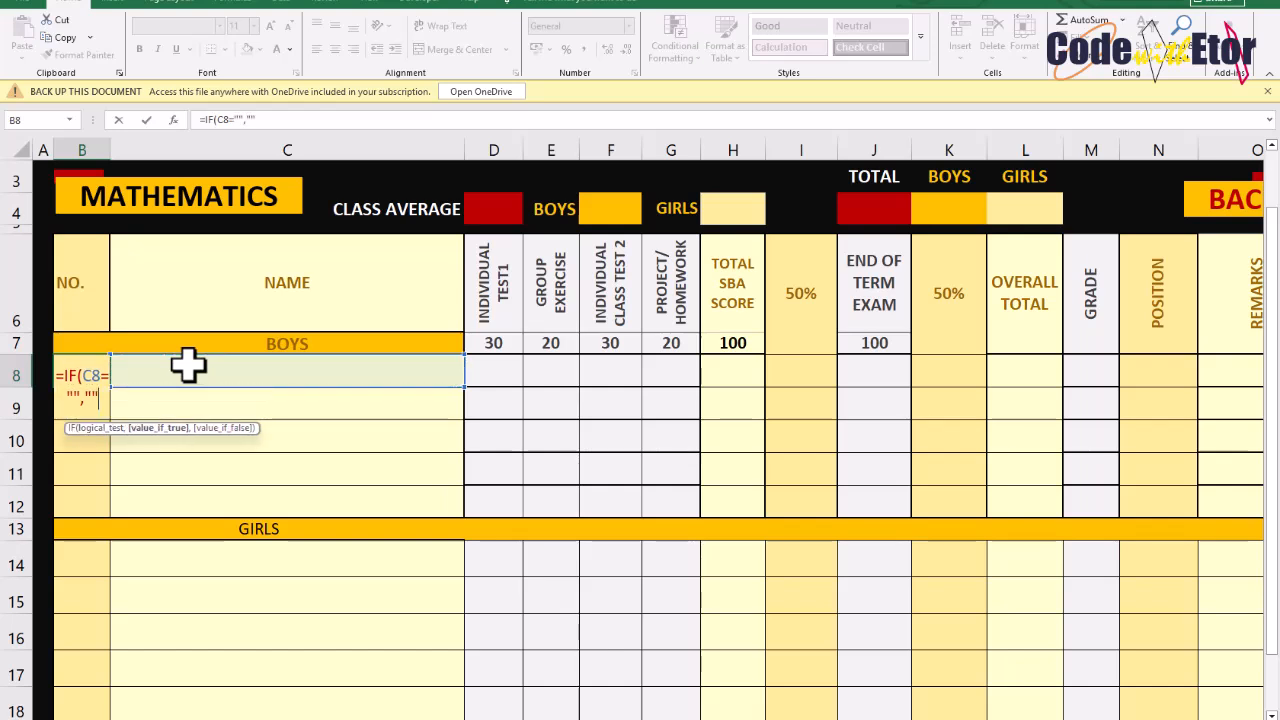
text("",1)
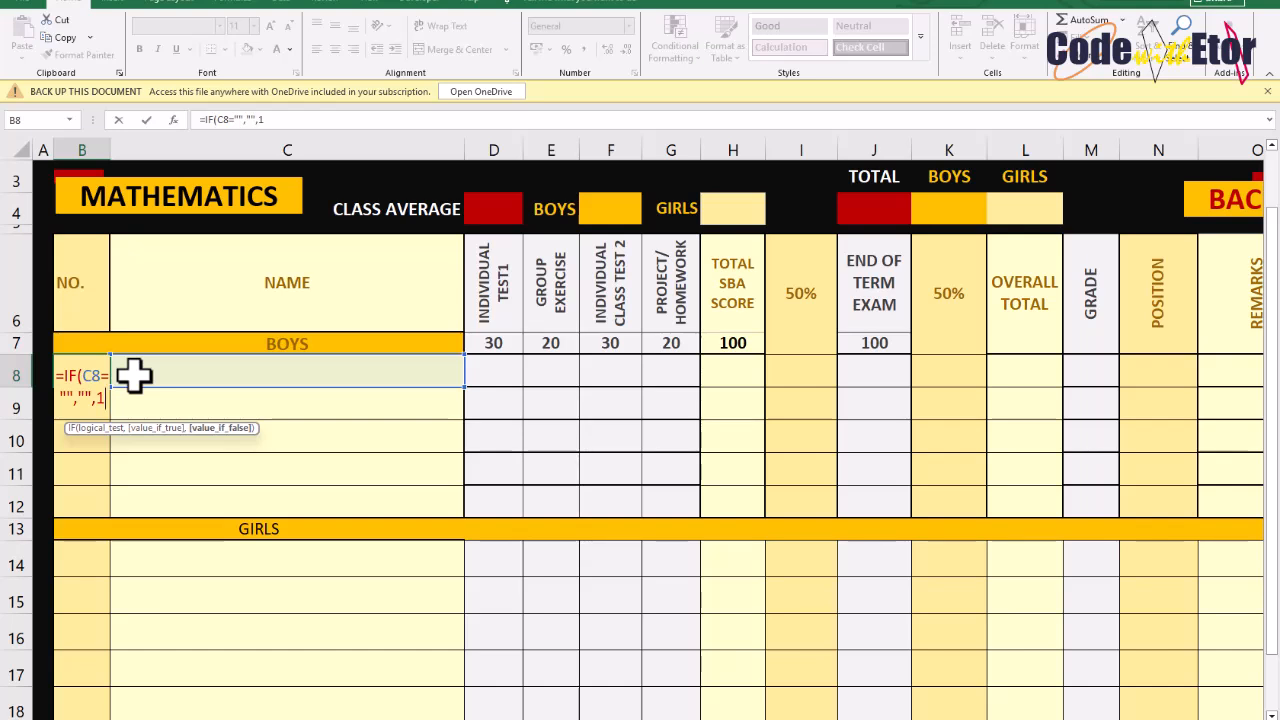
click(102, 398)
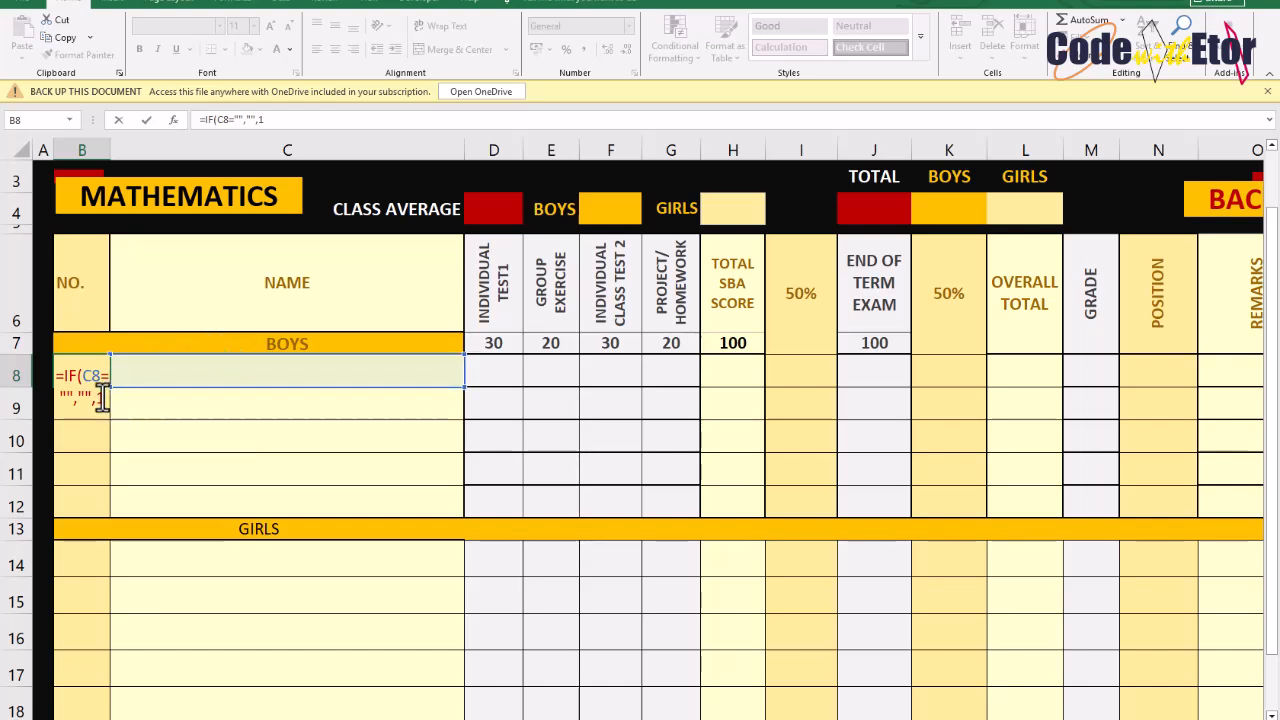
key(Return)
Enter KOPENGO as the first boy's name
click(170, 366)
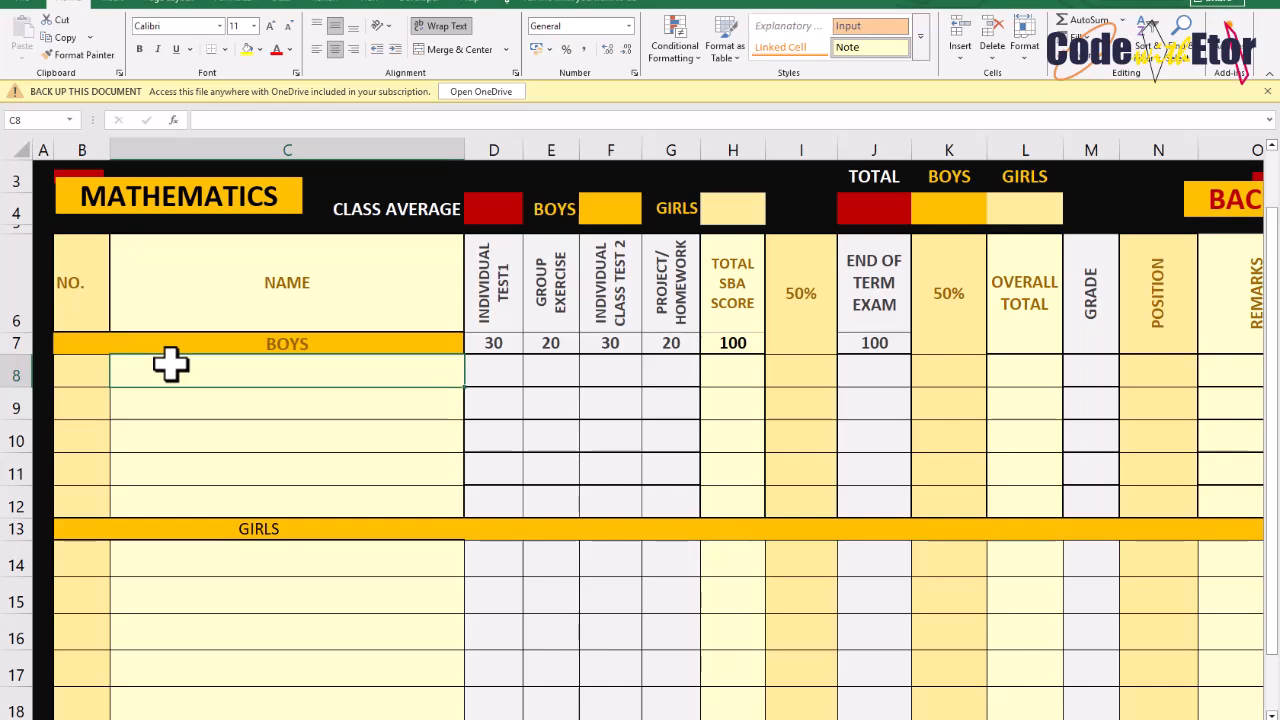
text(KOPEN)
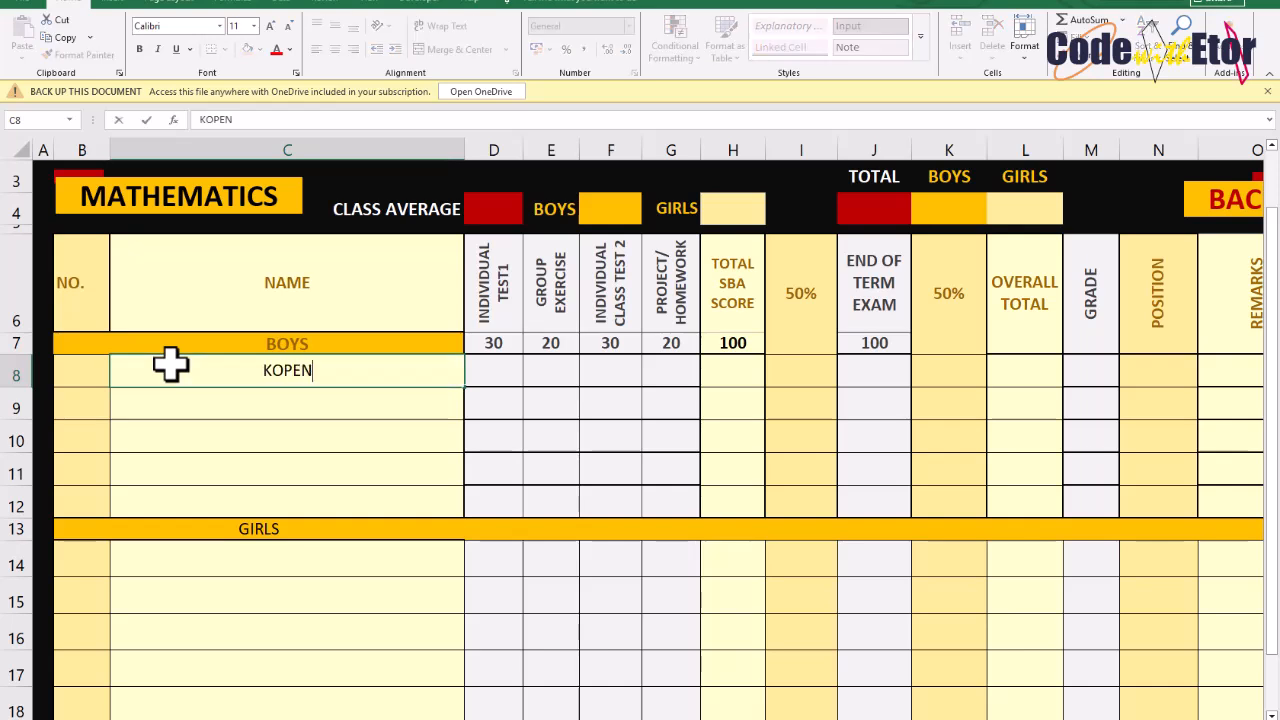
text(GO)
key(Return)
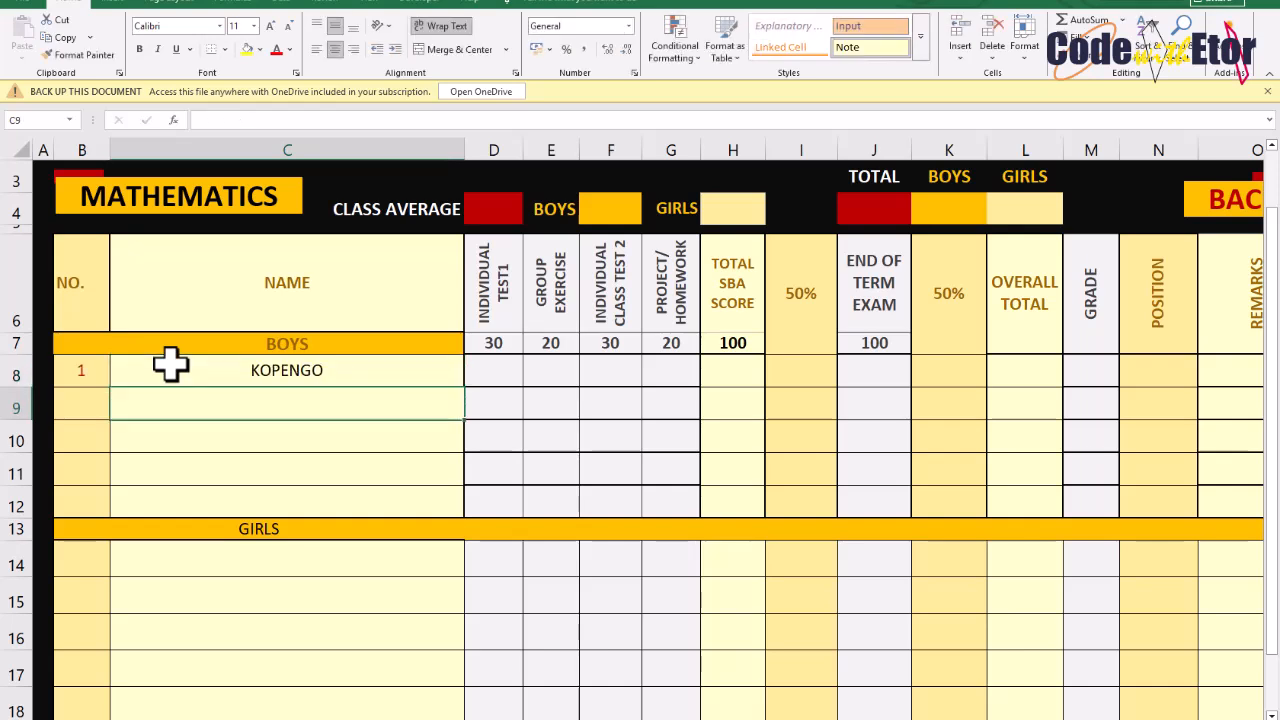
Number the second boy's row with =IF(C9="","",B8+1) and fill that formula down the remaining boys' rows
click(83, 405)
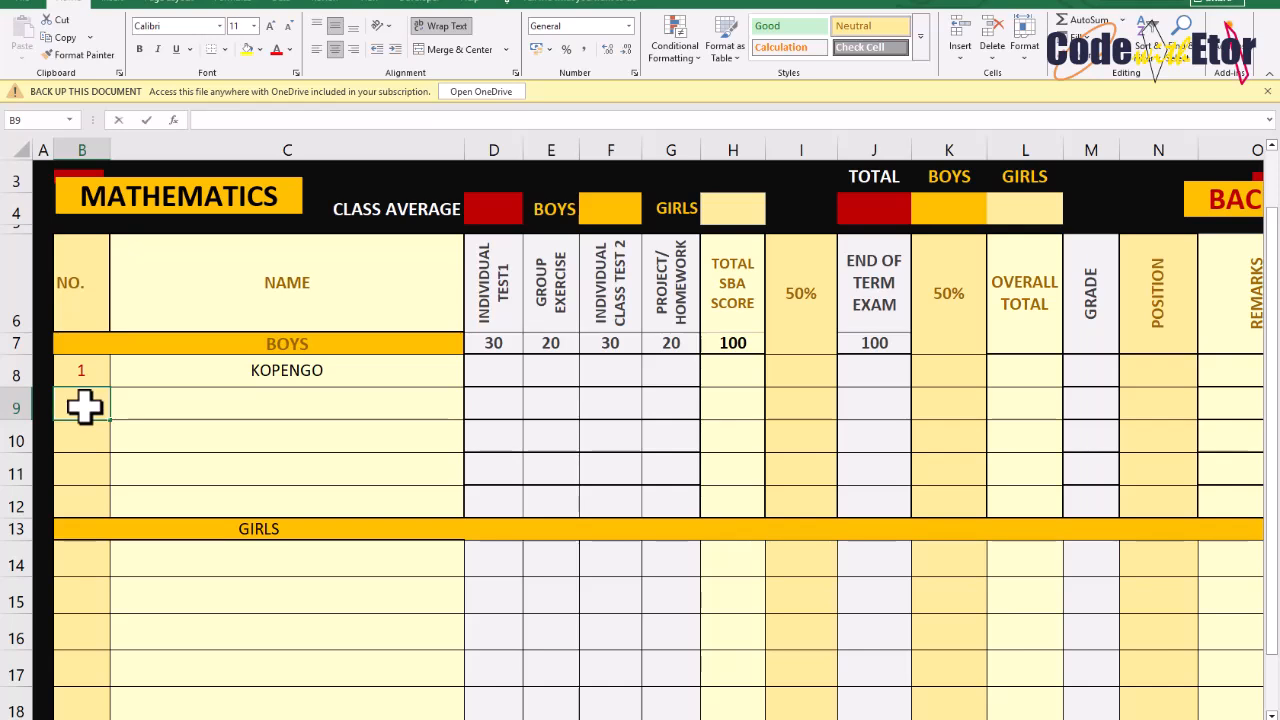
text(=IF()
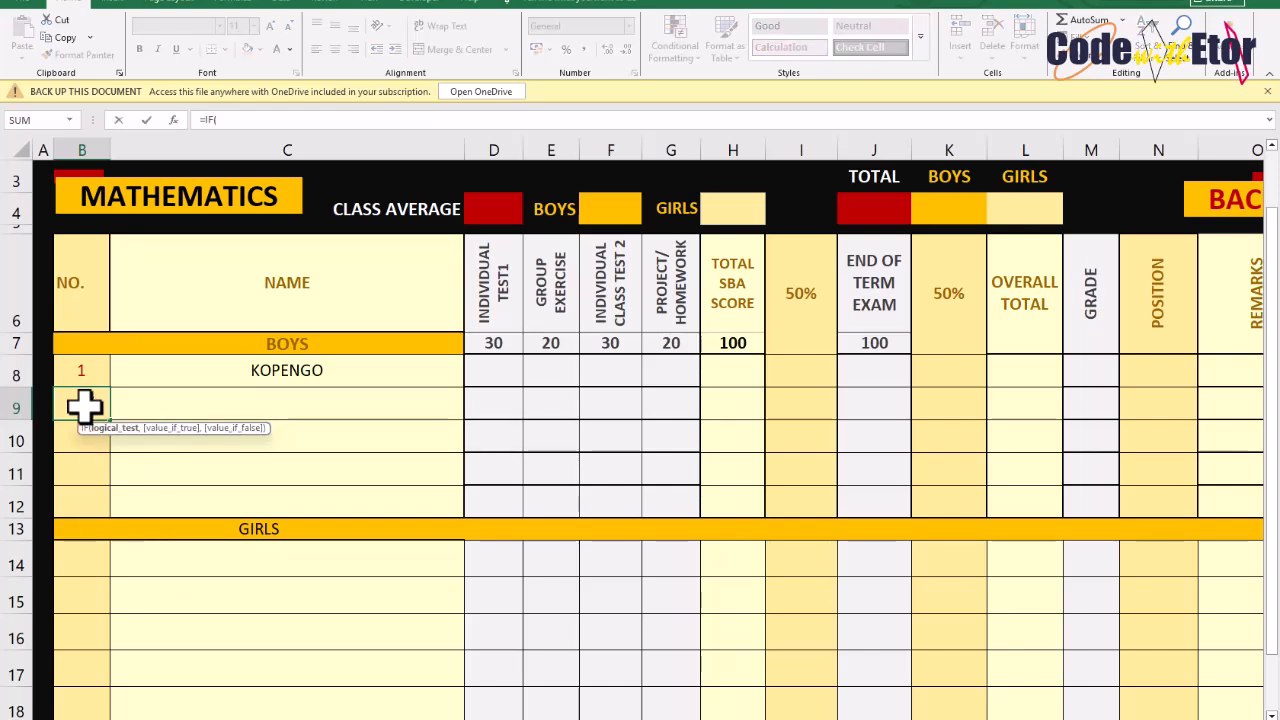
click(180, 403)
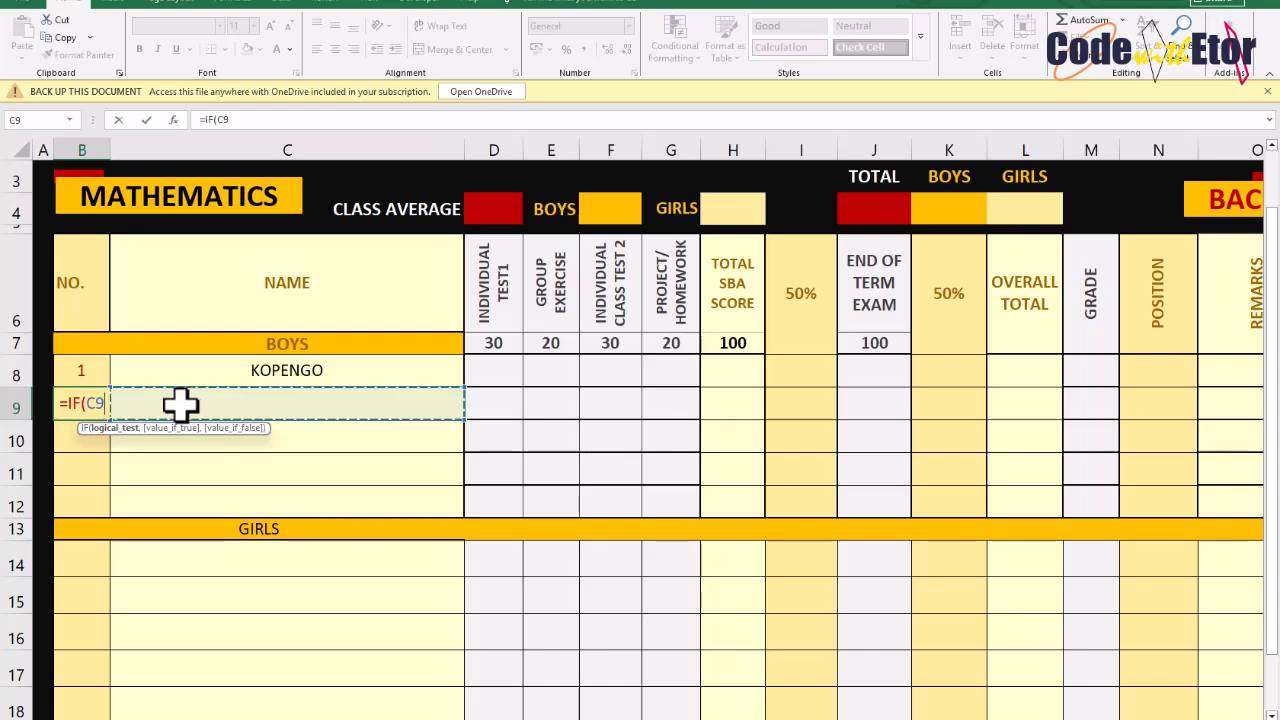
text(="",)
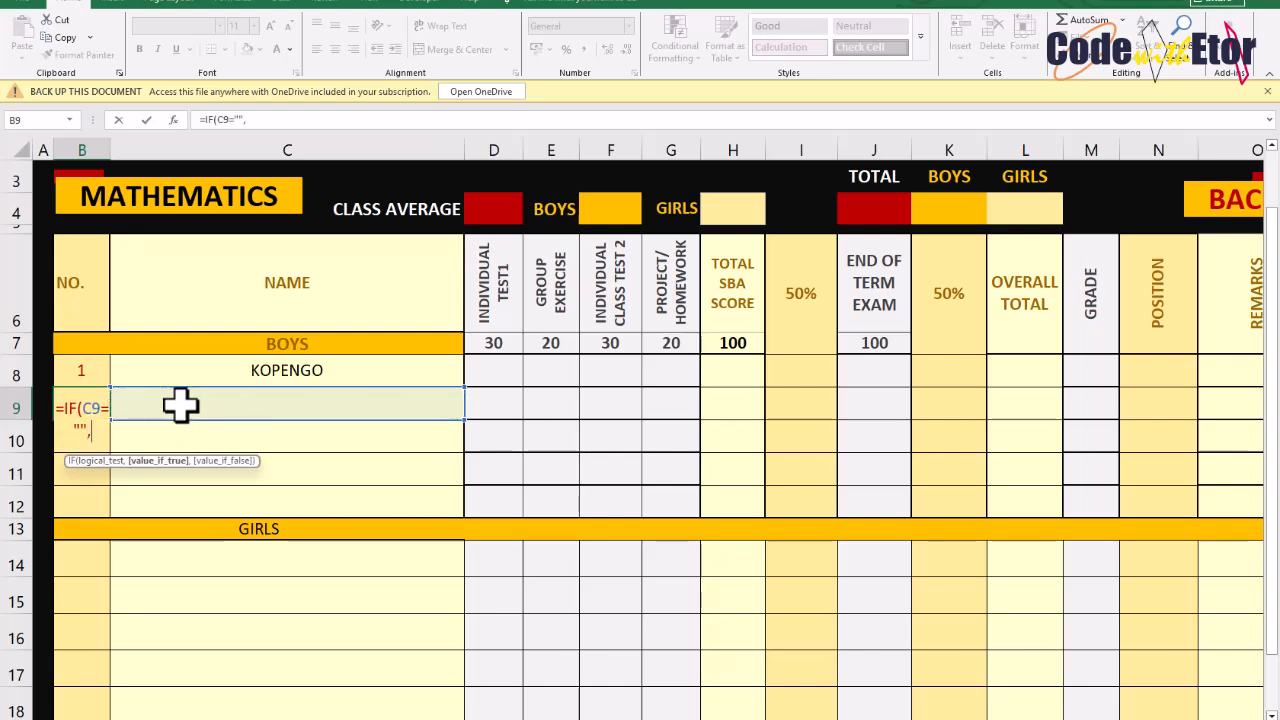
click(68, 374)
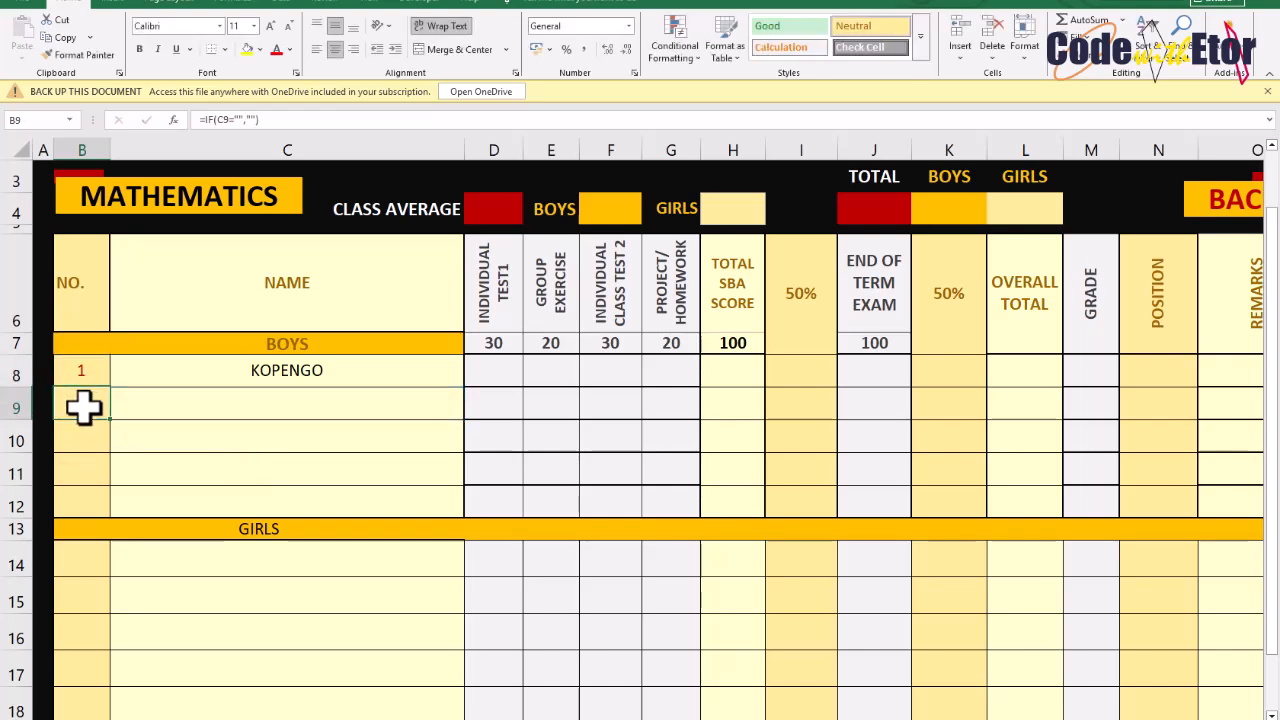
double_click(86, 406)
text(,)
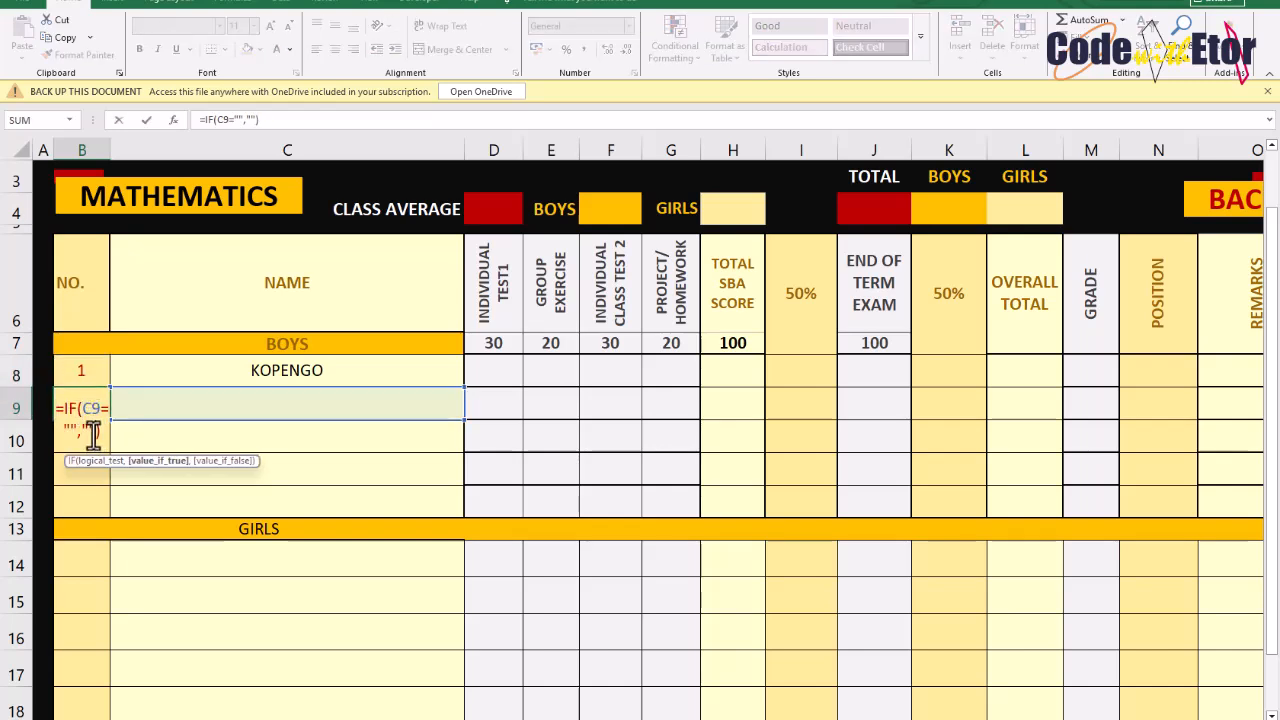
click(80, 370)
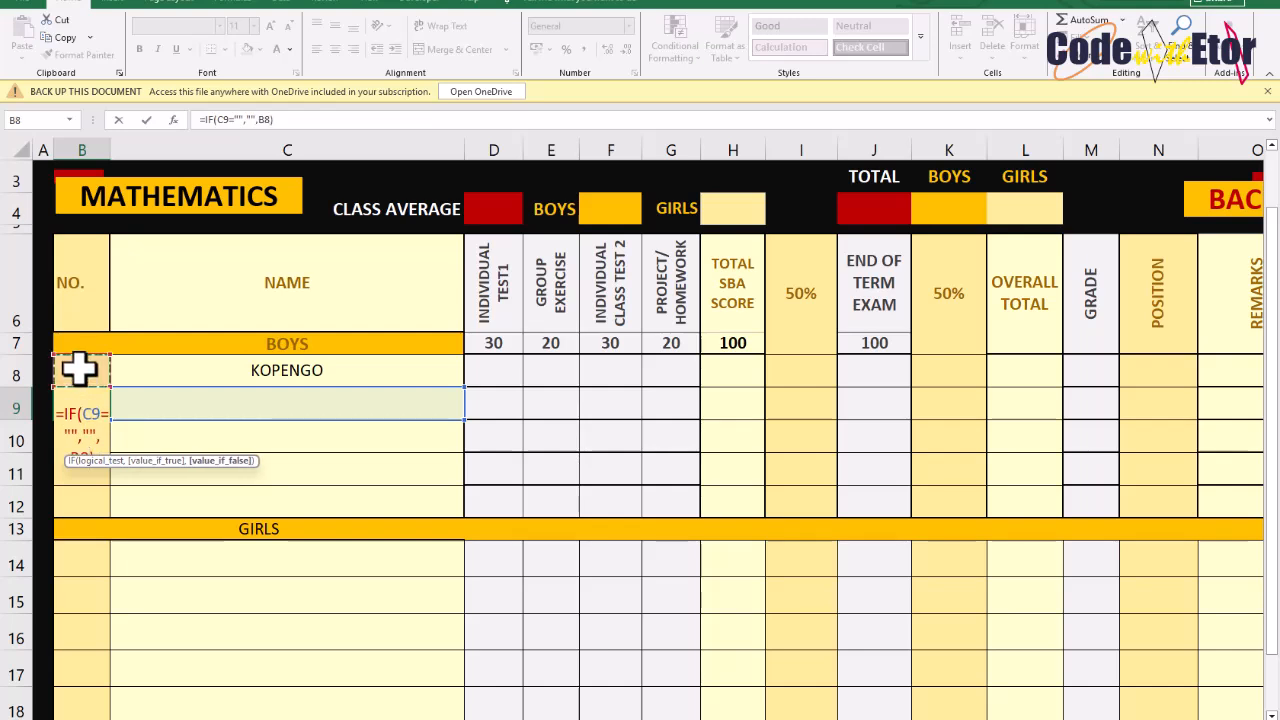
text(+)
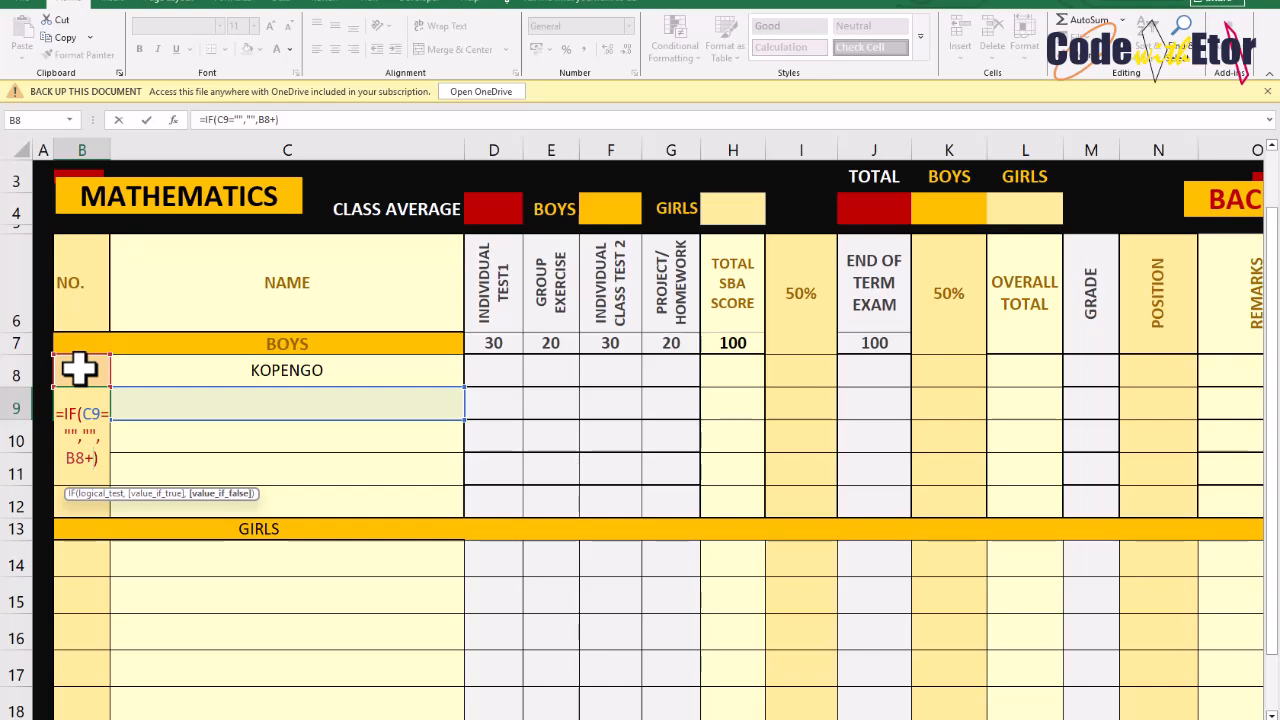
text(1)
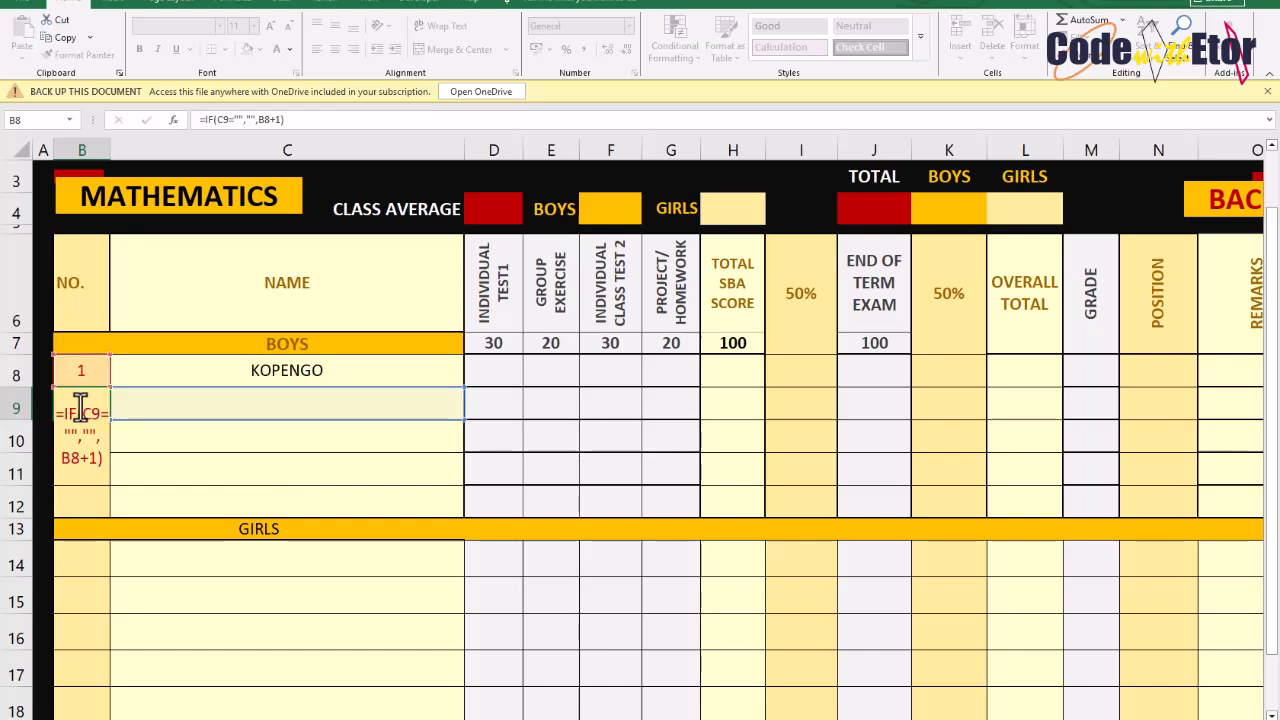
key(ctrl+Return)
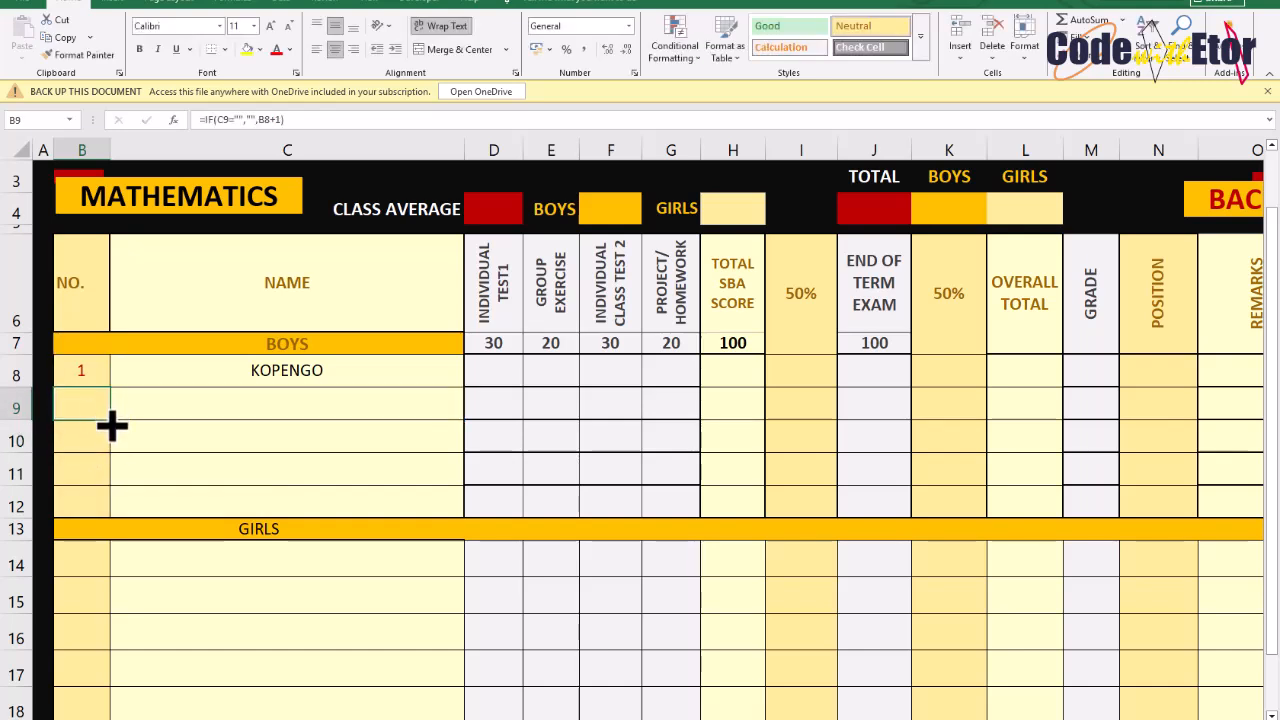
drag(113, 418, 114, 517)
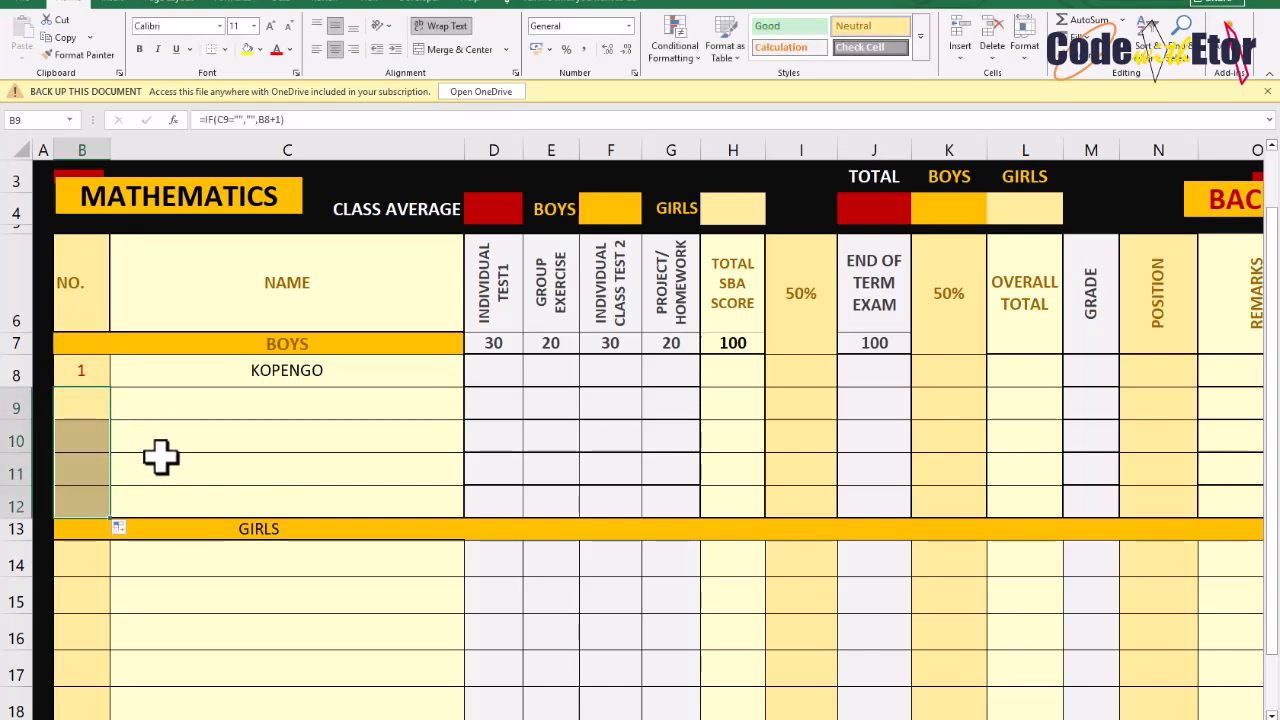
Enter the boys' names DERRY, KOFI, ETORNAM and BLESS below KOPENGO
click(184, 405)
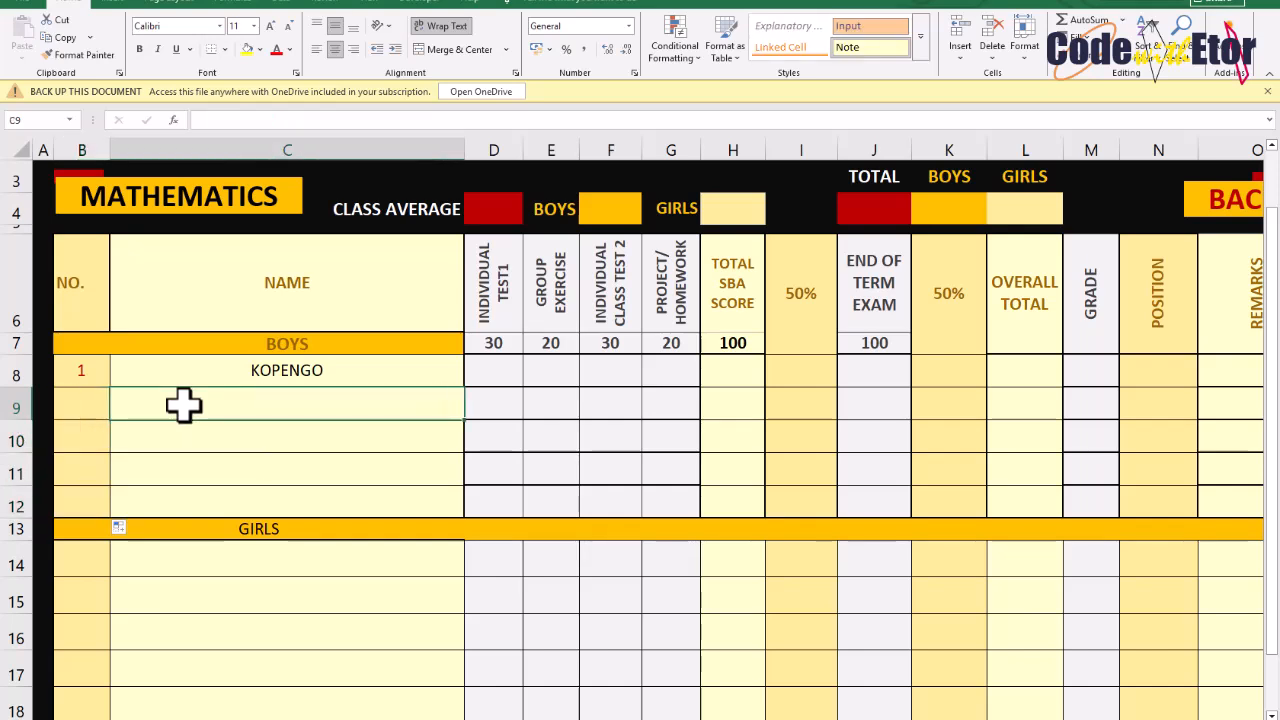
text(D)
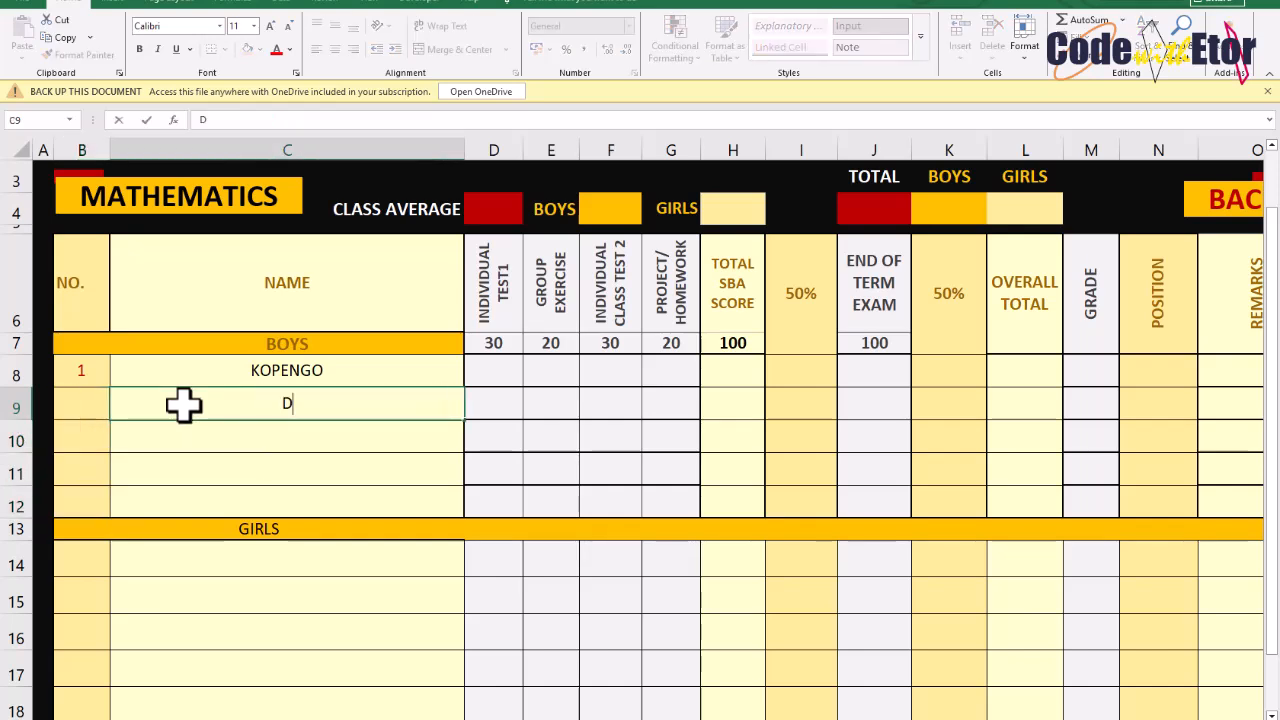
text(ERRY)
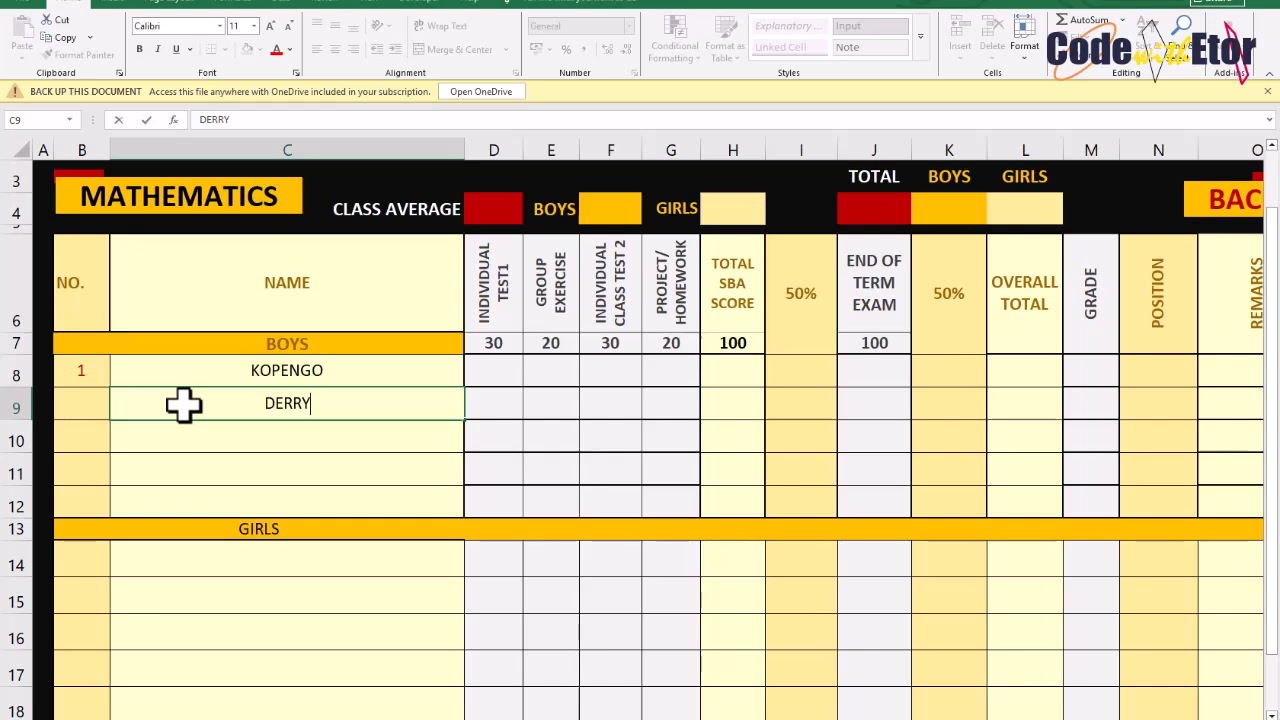
key(Return)
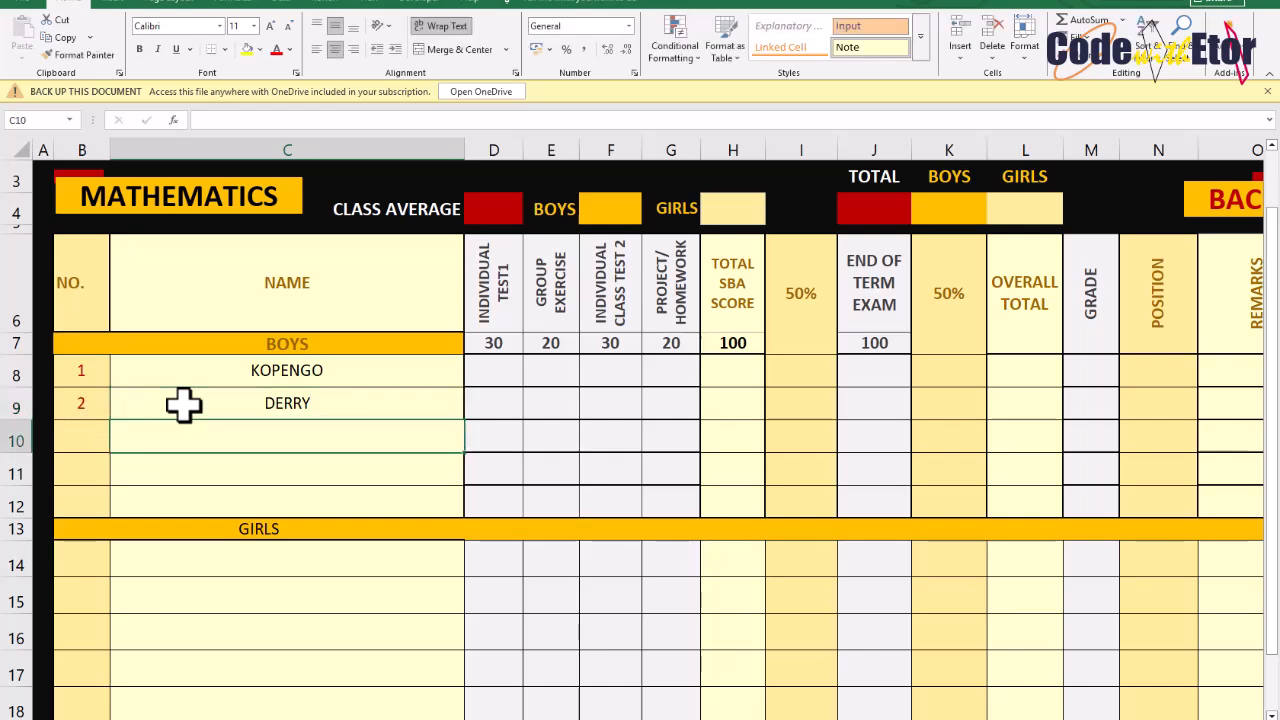
text(KOFI)
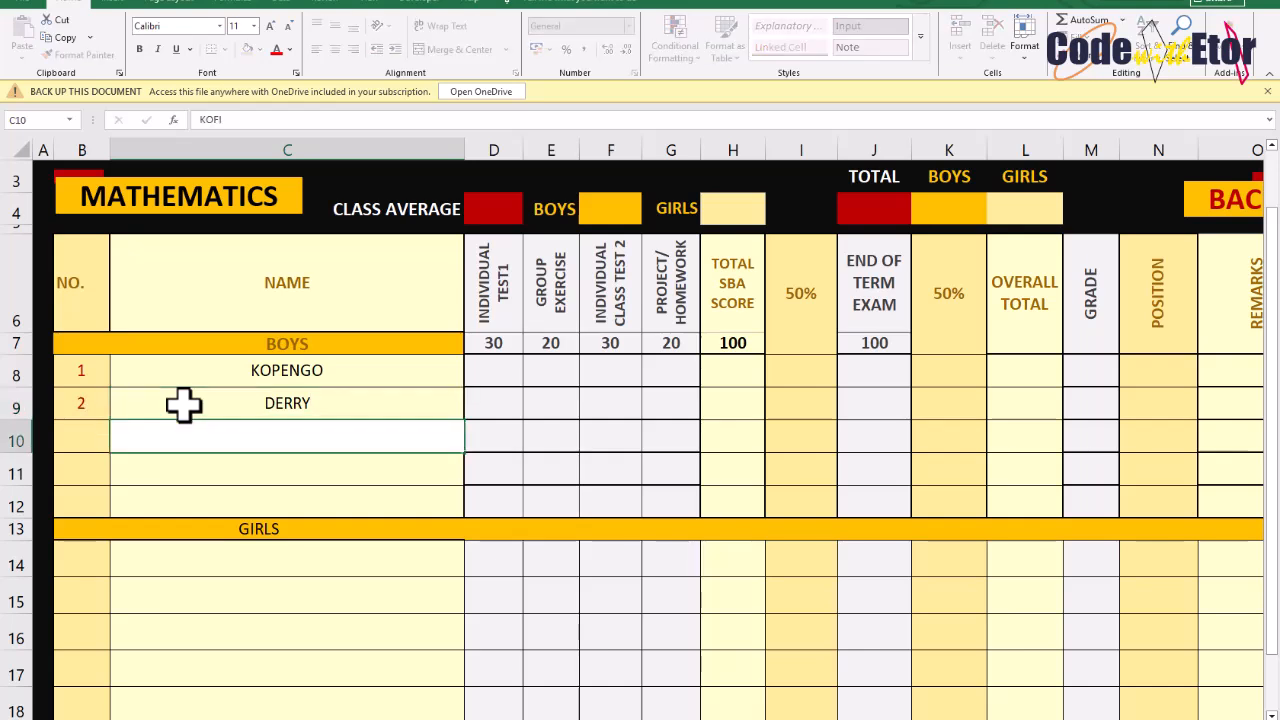
key(Return)
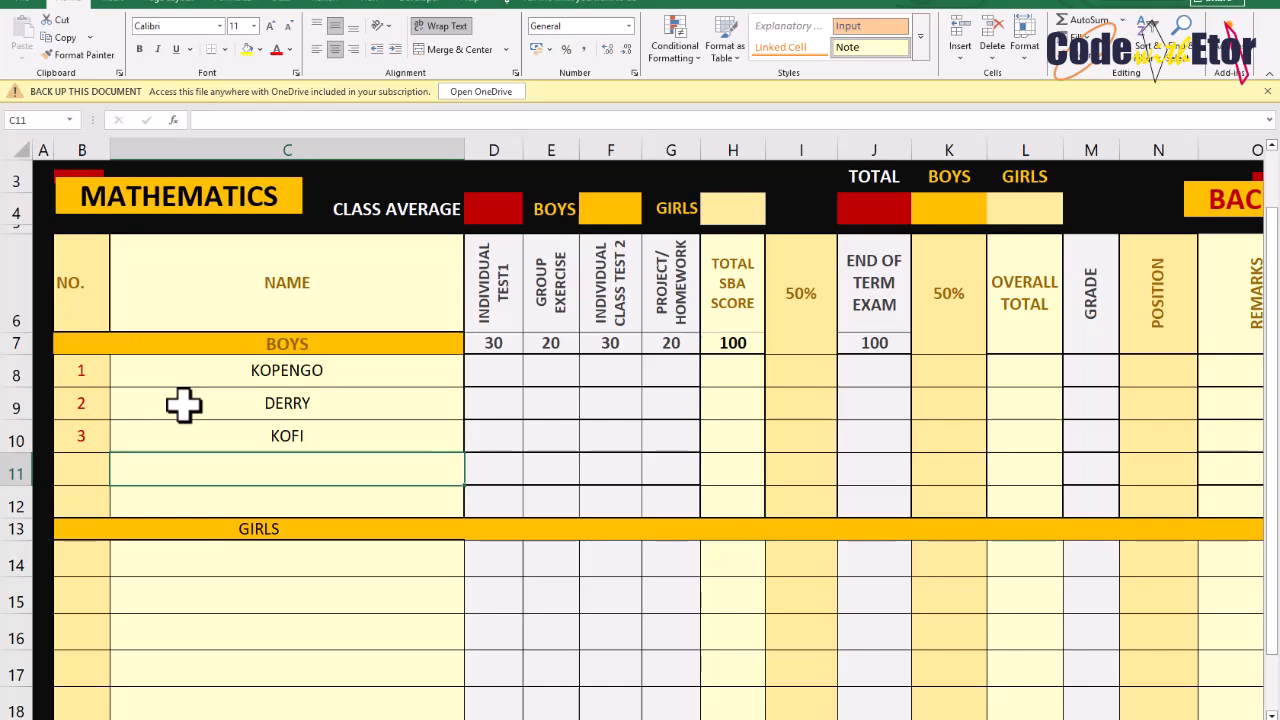
text(ETOR)
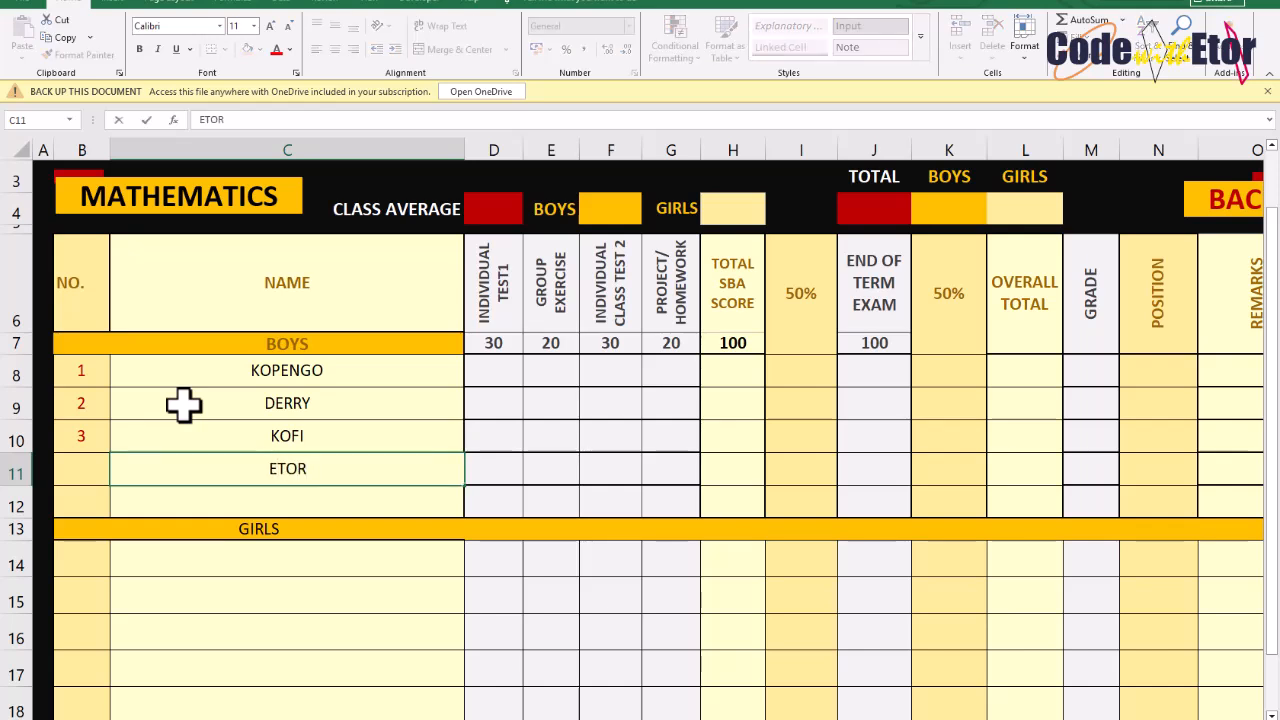
text(NAM)
key(Return)
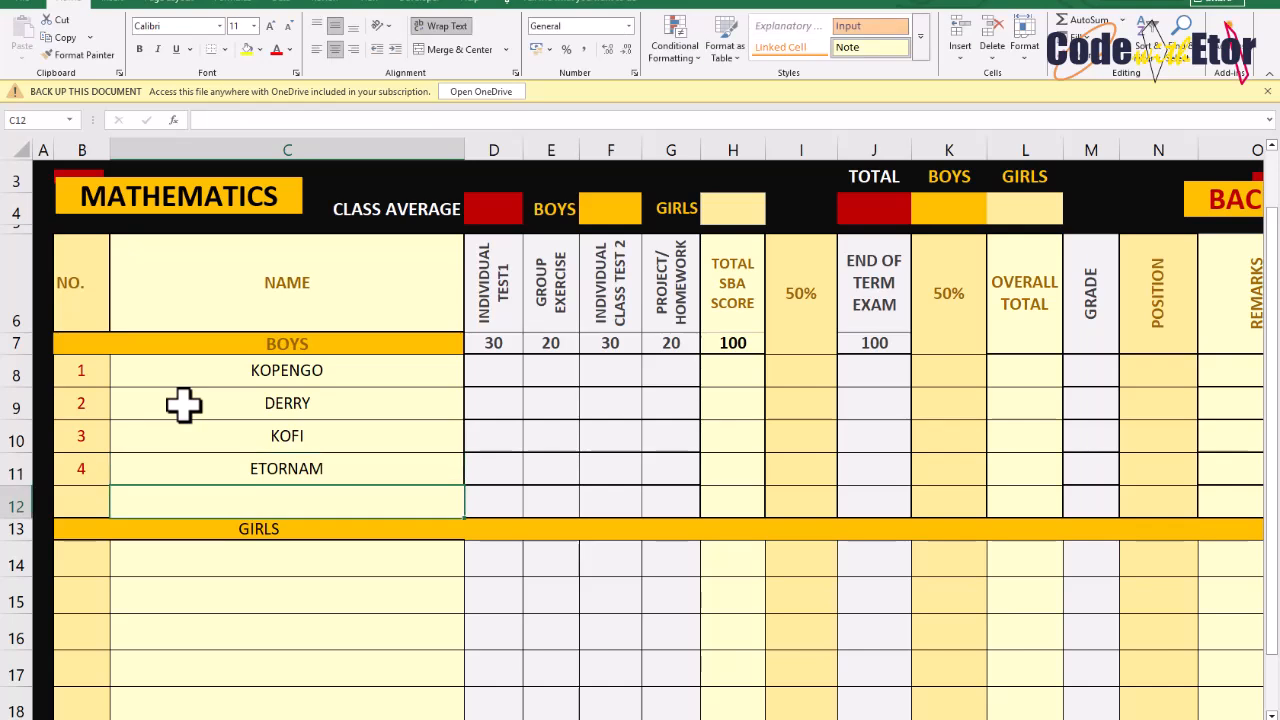
text(BLESS)
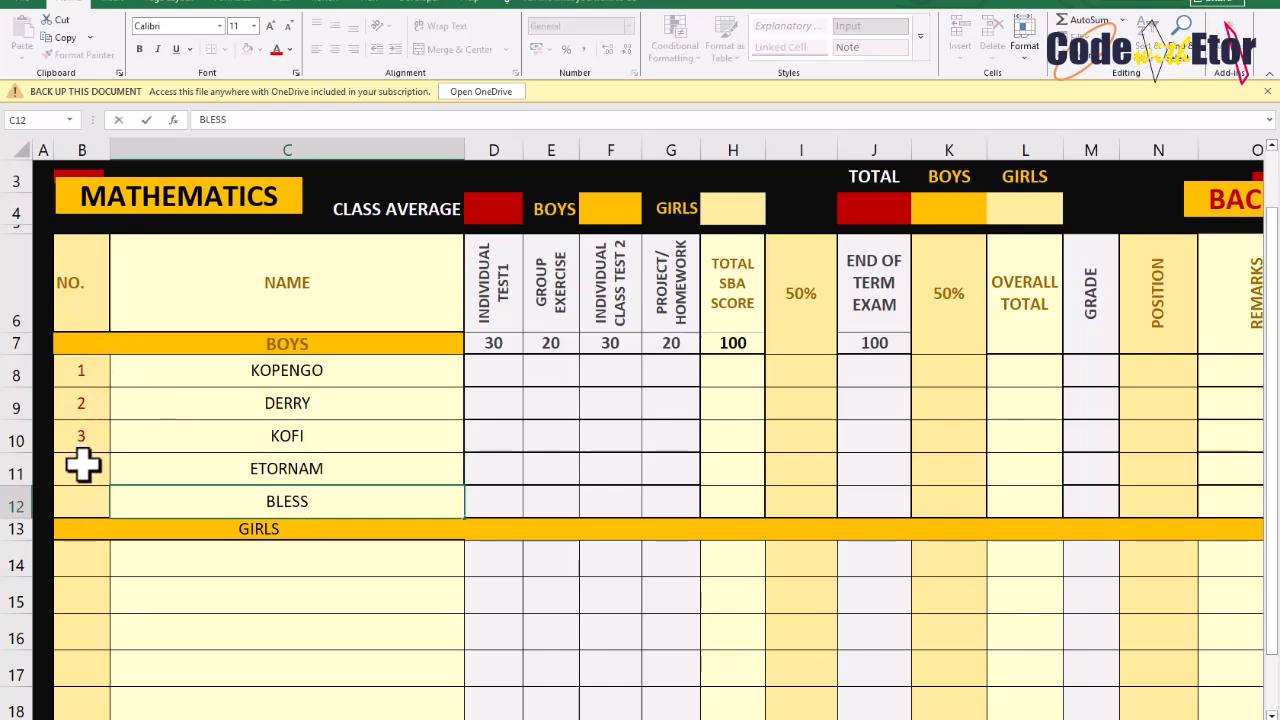
key(Return)
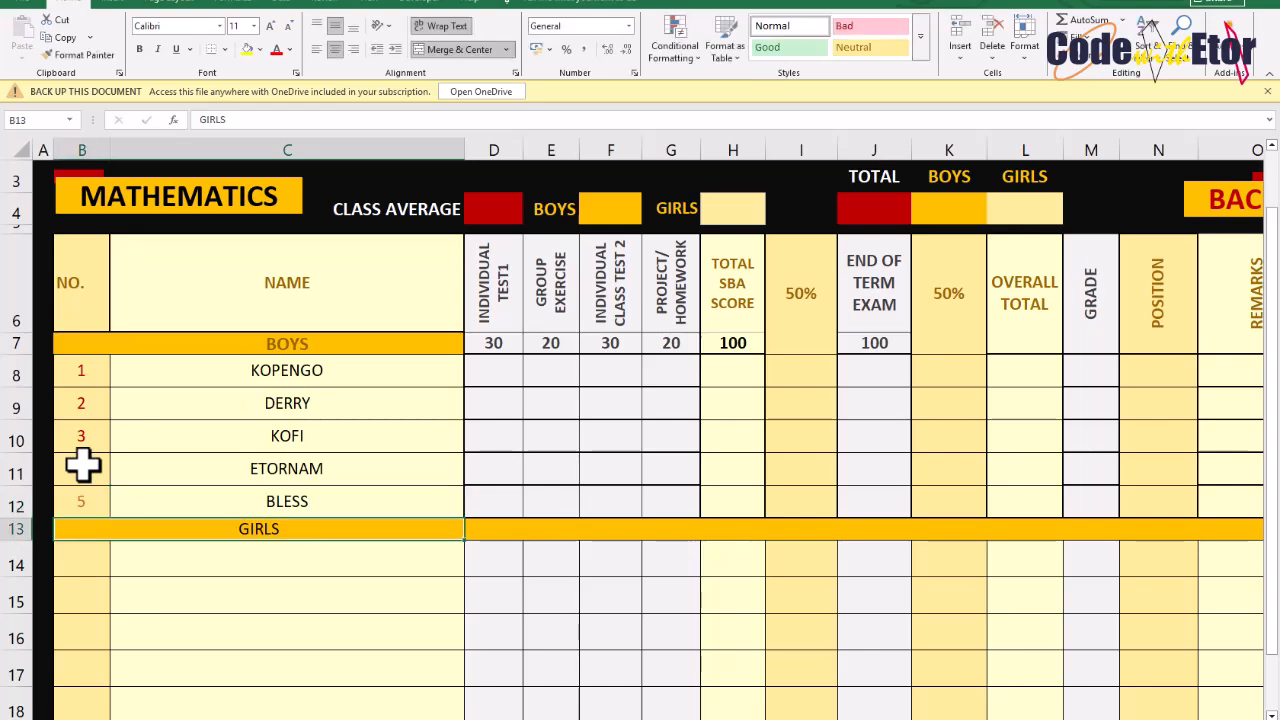
click(95, 565)
drag(95, 565, 103, 674)
click(150, 574)
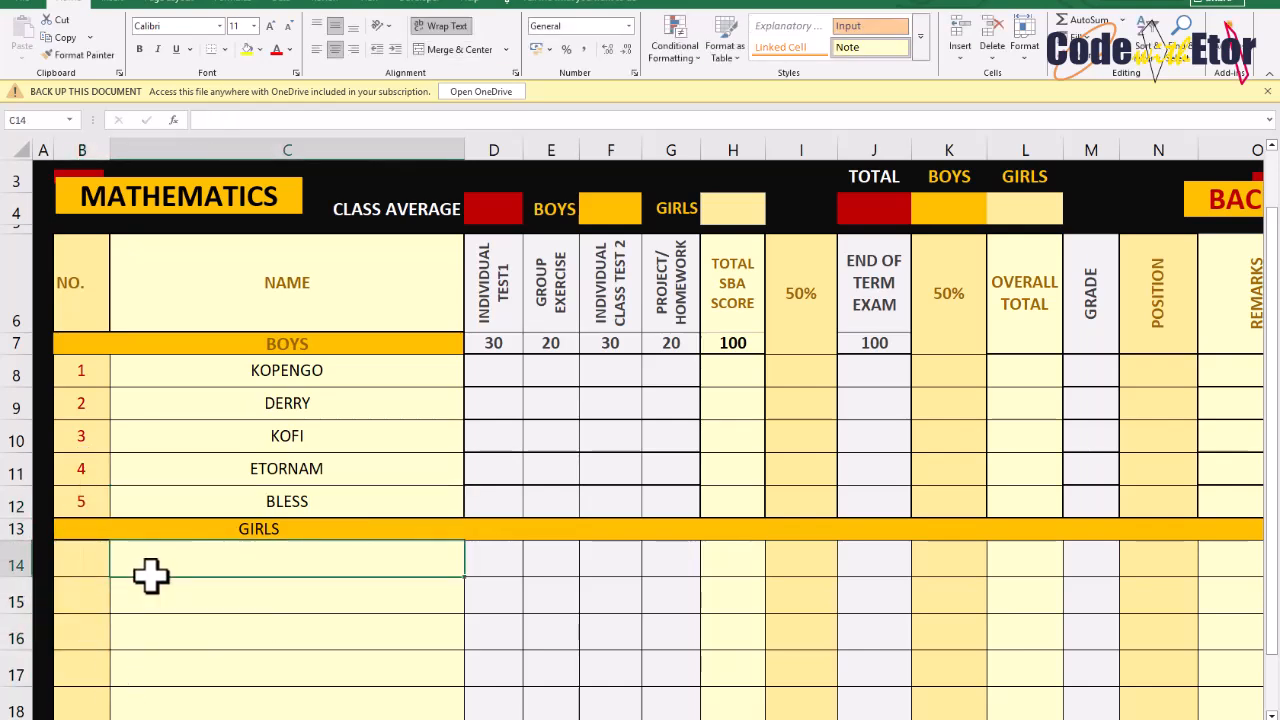
click(497, 385)
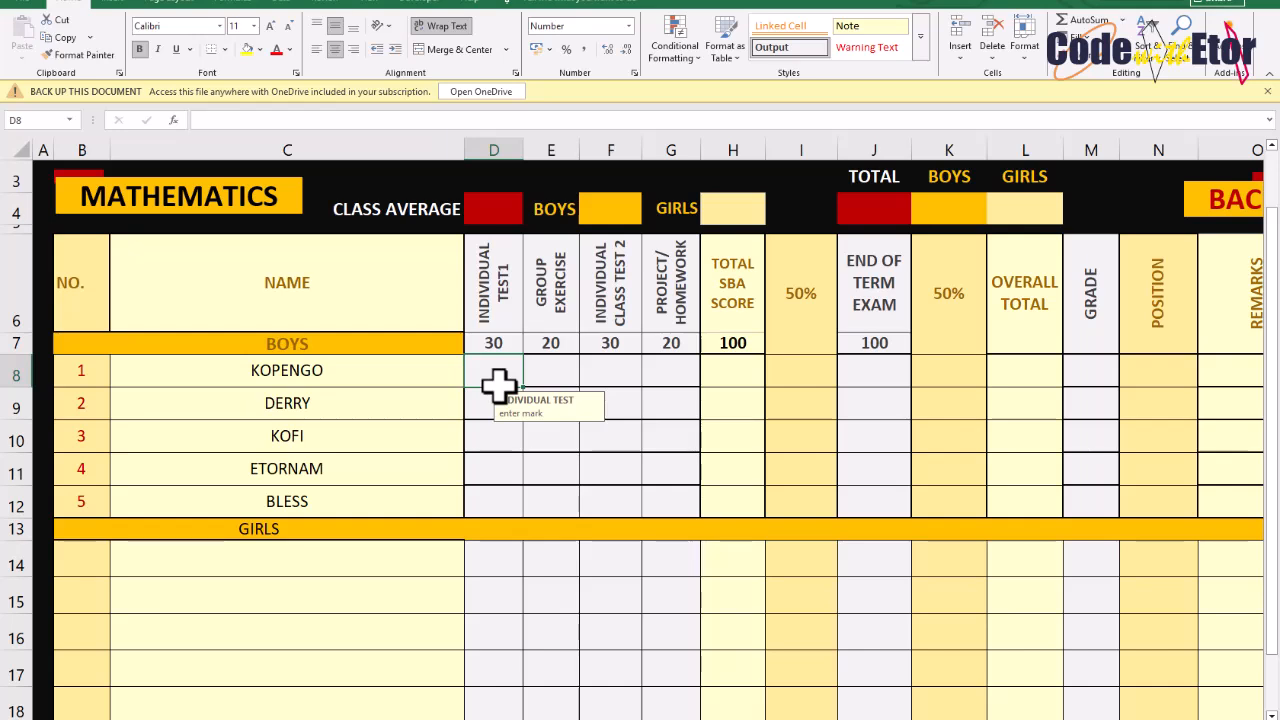
click(930, 211)
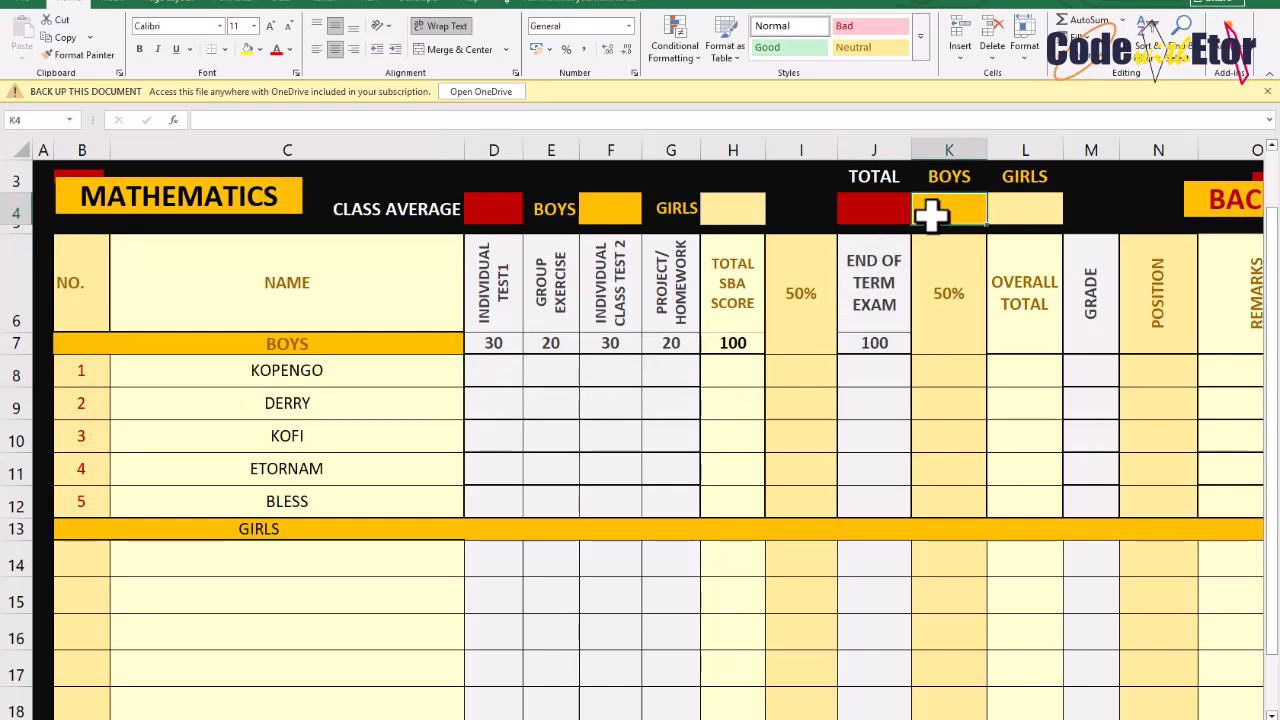
click(1022, 208)
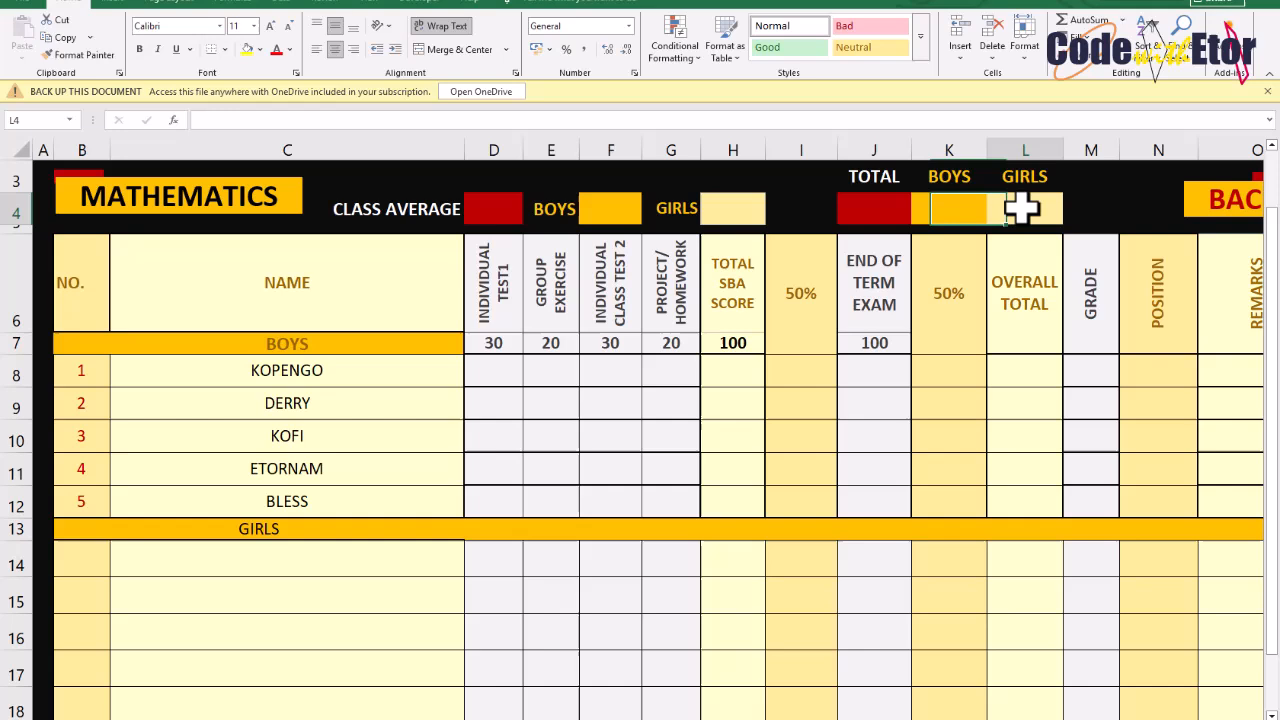
click(958, 209)
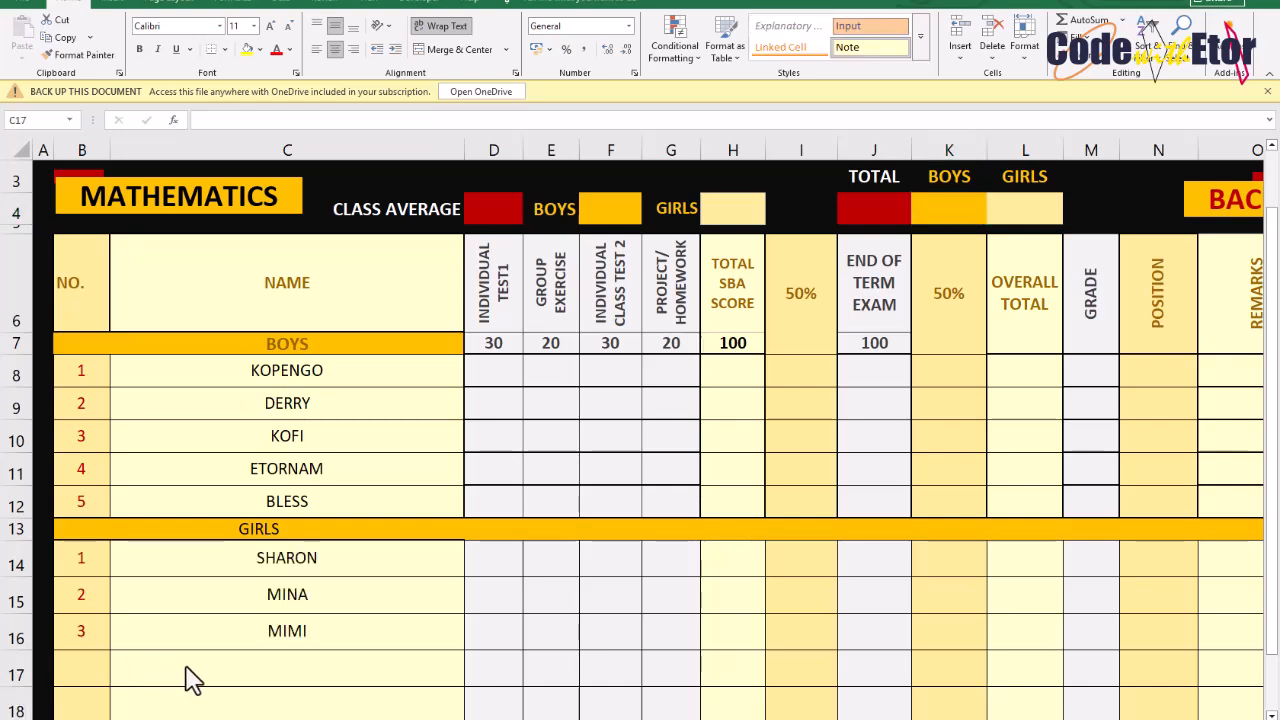
Enter the girls' names ABENA and AKUA below MIMI
click(186, 668)
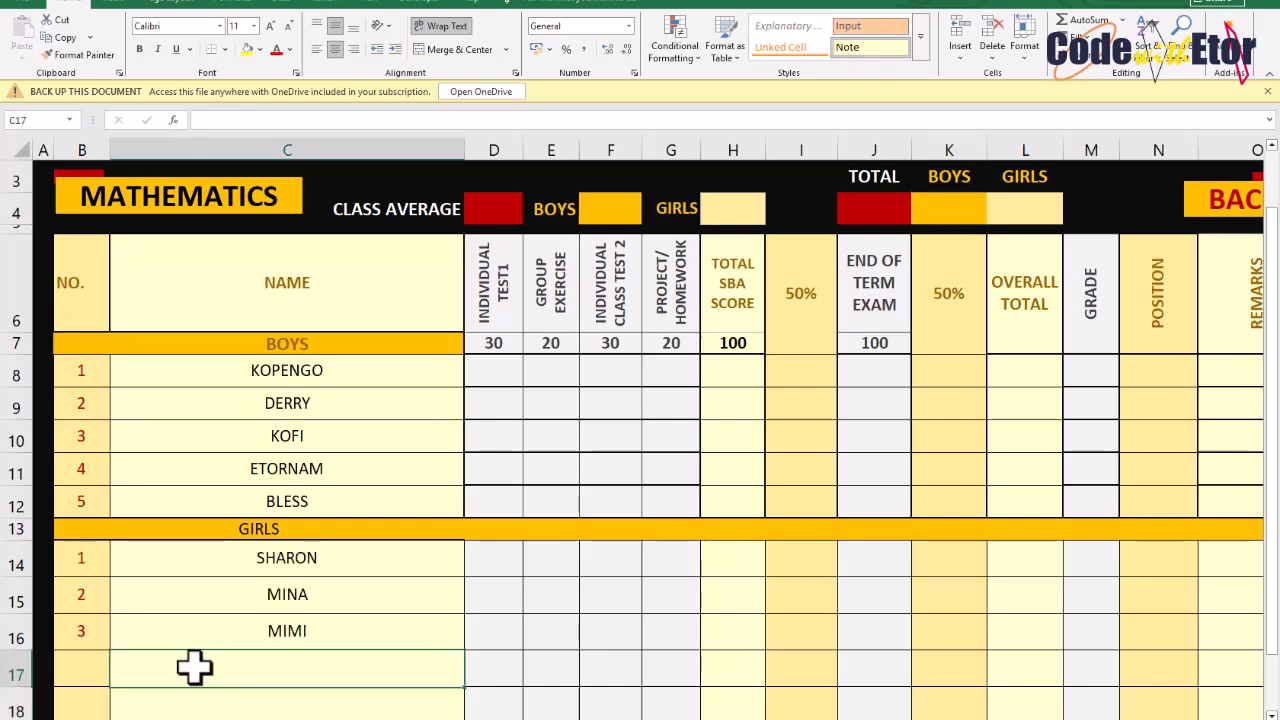
text(ABENA)
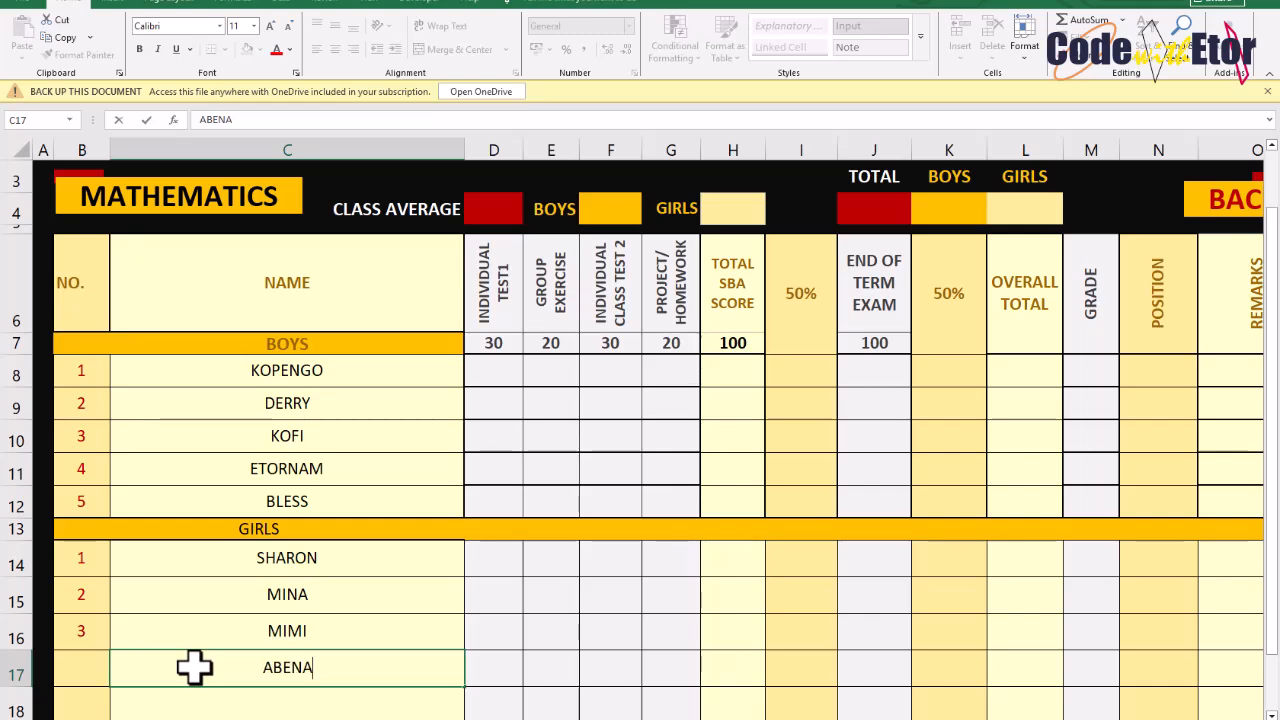
key(Return)
text(AKUA)
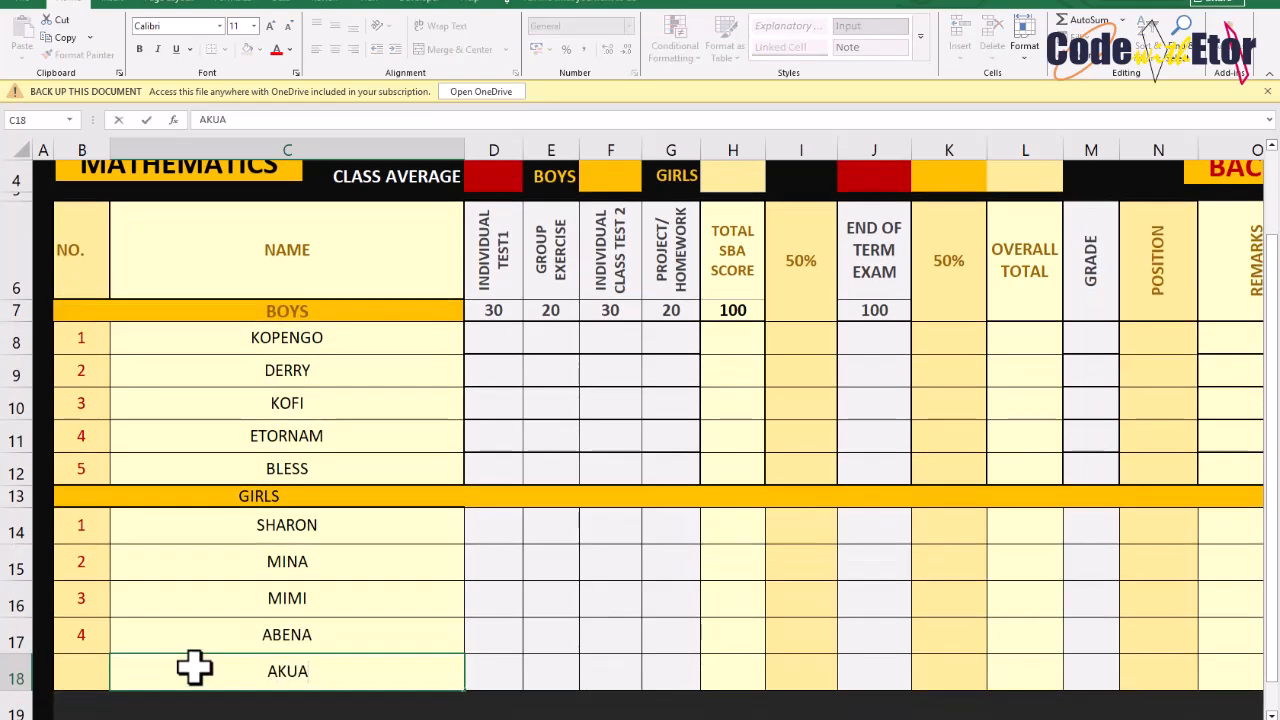
key(Return)
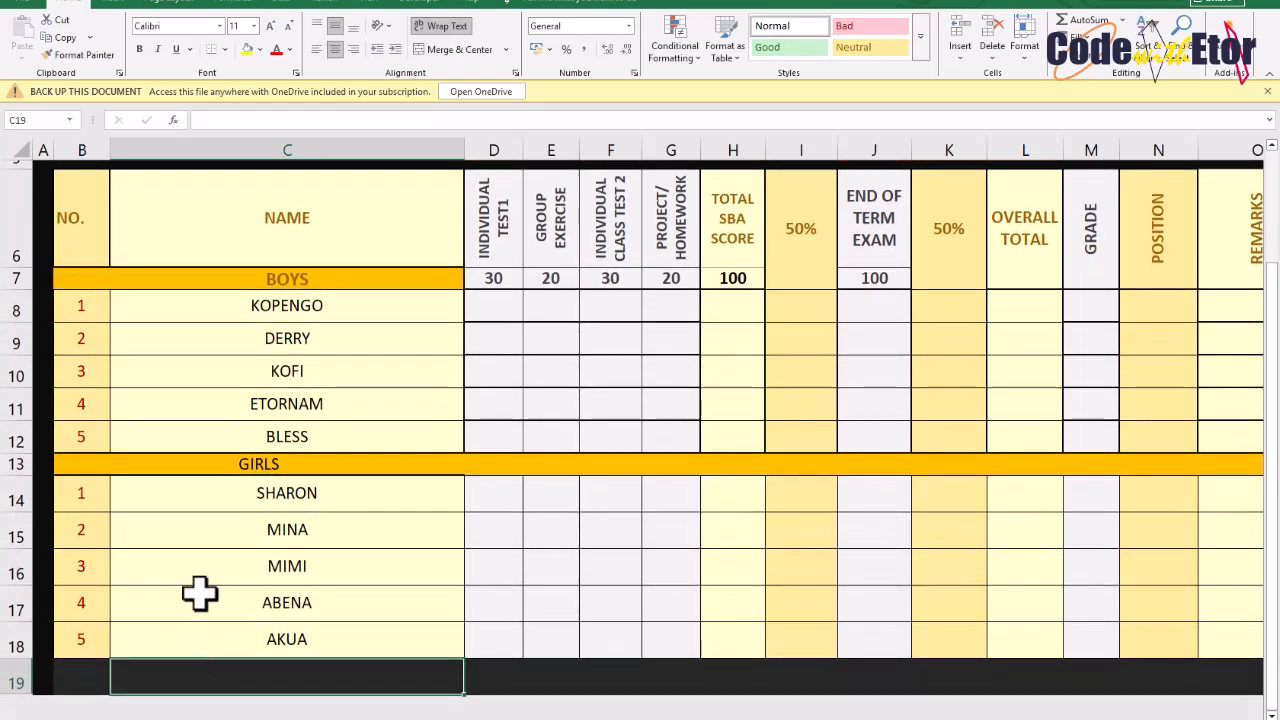
Count the girls' names in the Girls total cell with =COUNTA(C14:C18)
scroll(549, 517, up, 1)
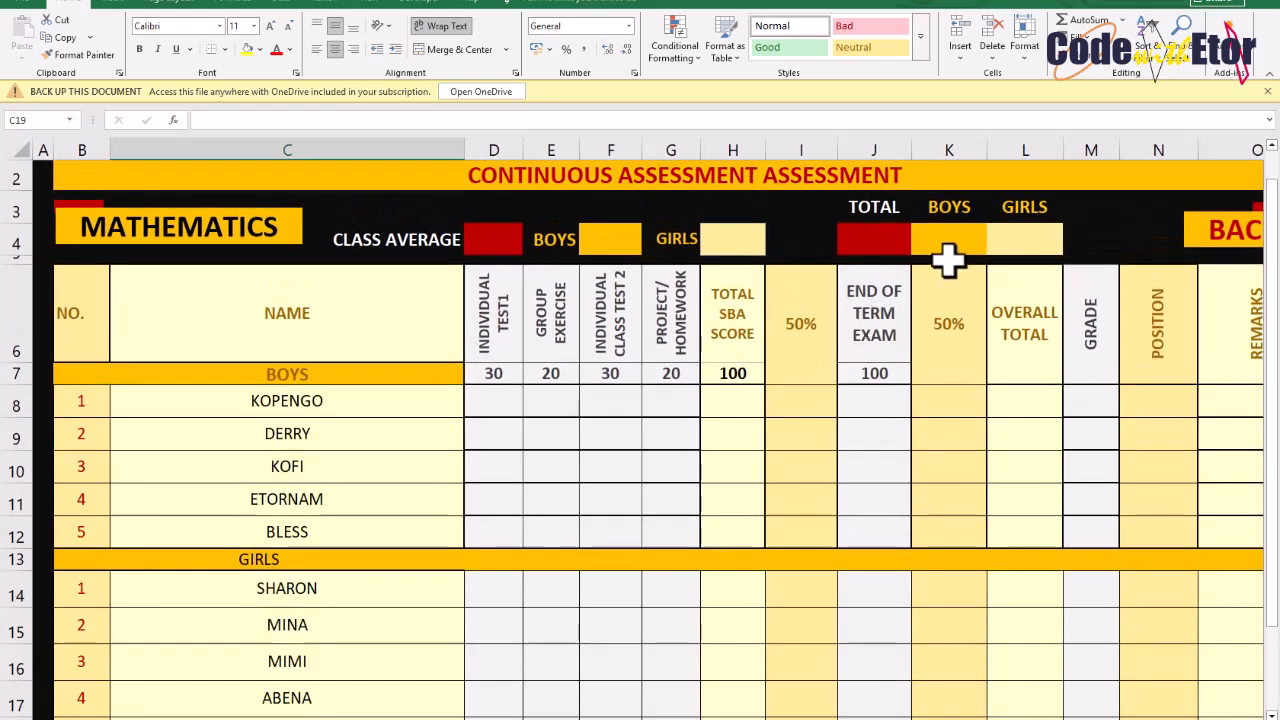
click(953, 240)
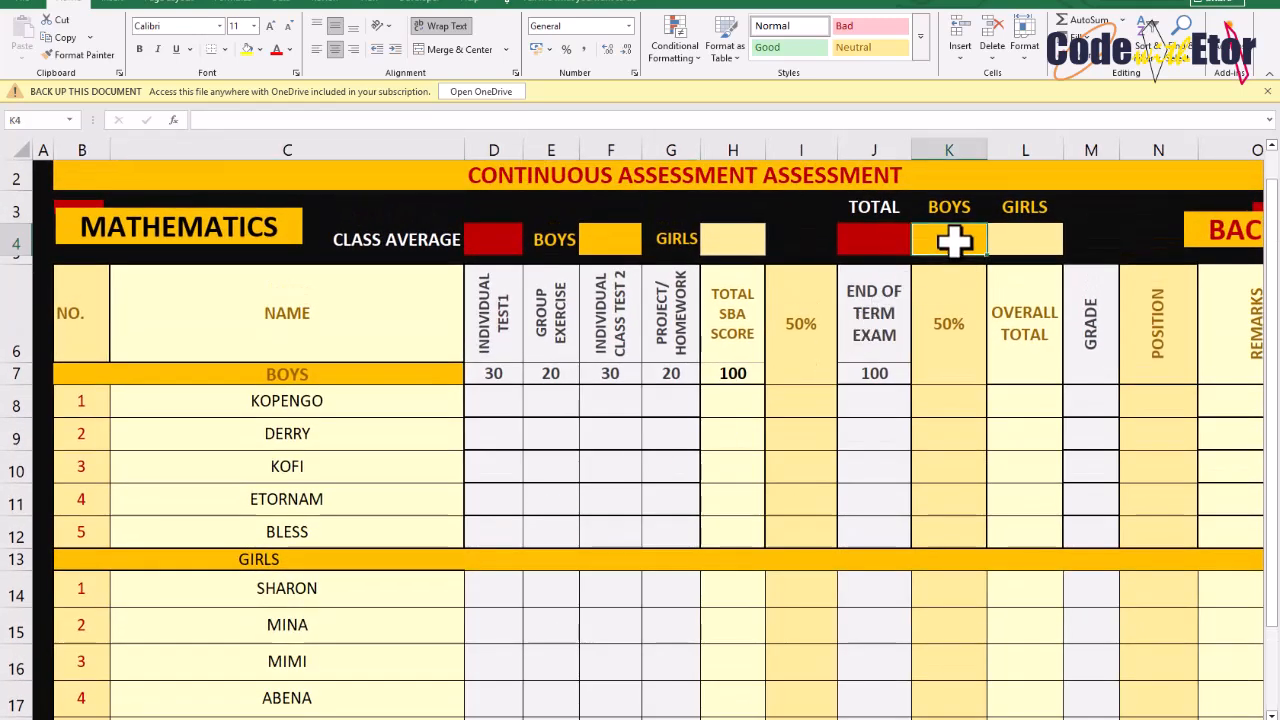
click(1006, 240)
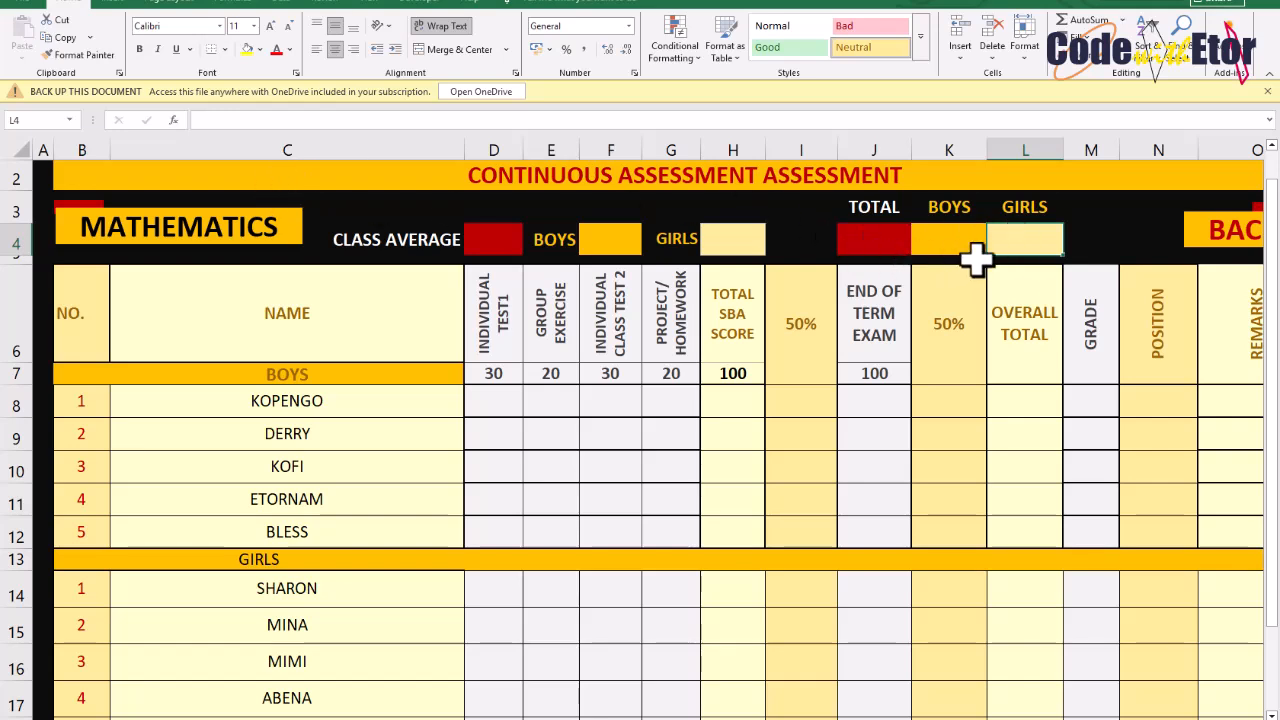
text(=C)
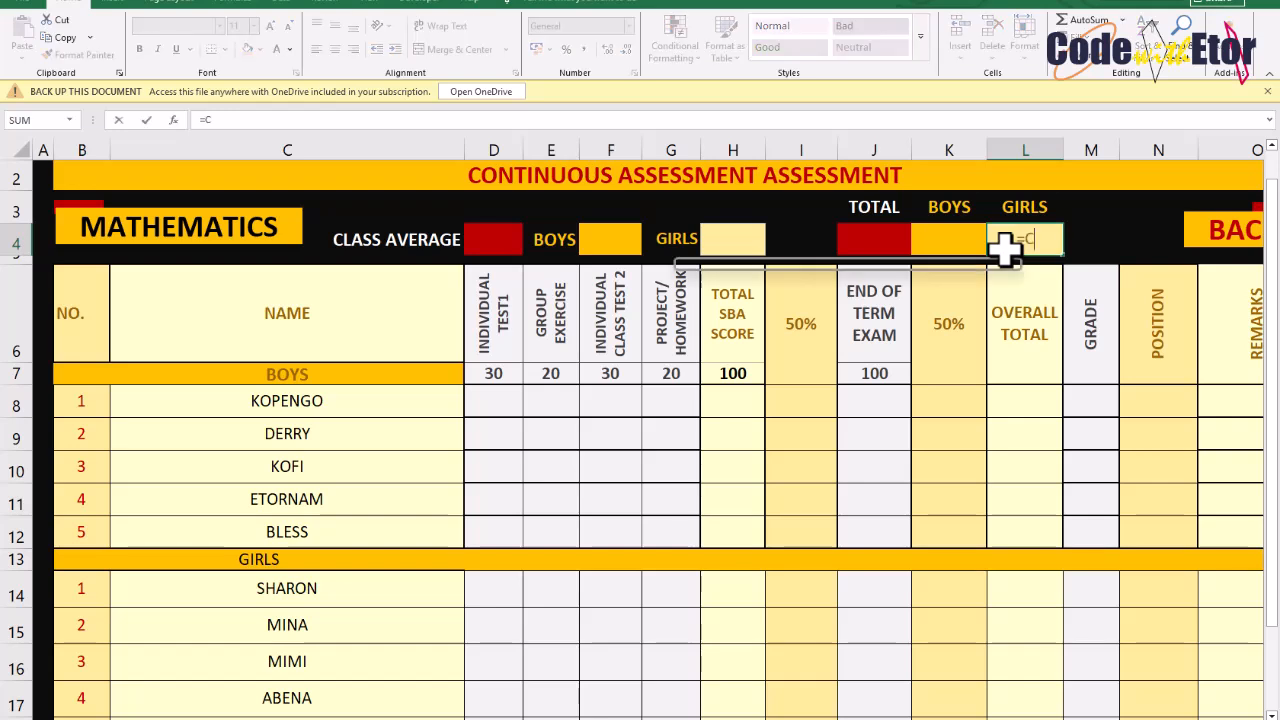
text(OUNT)
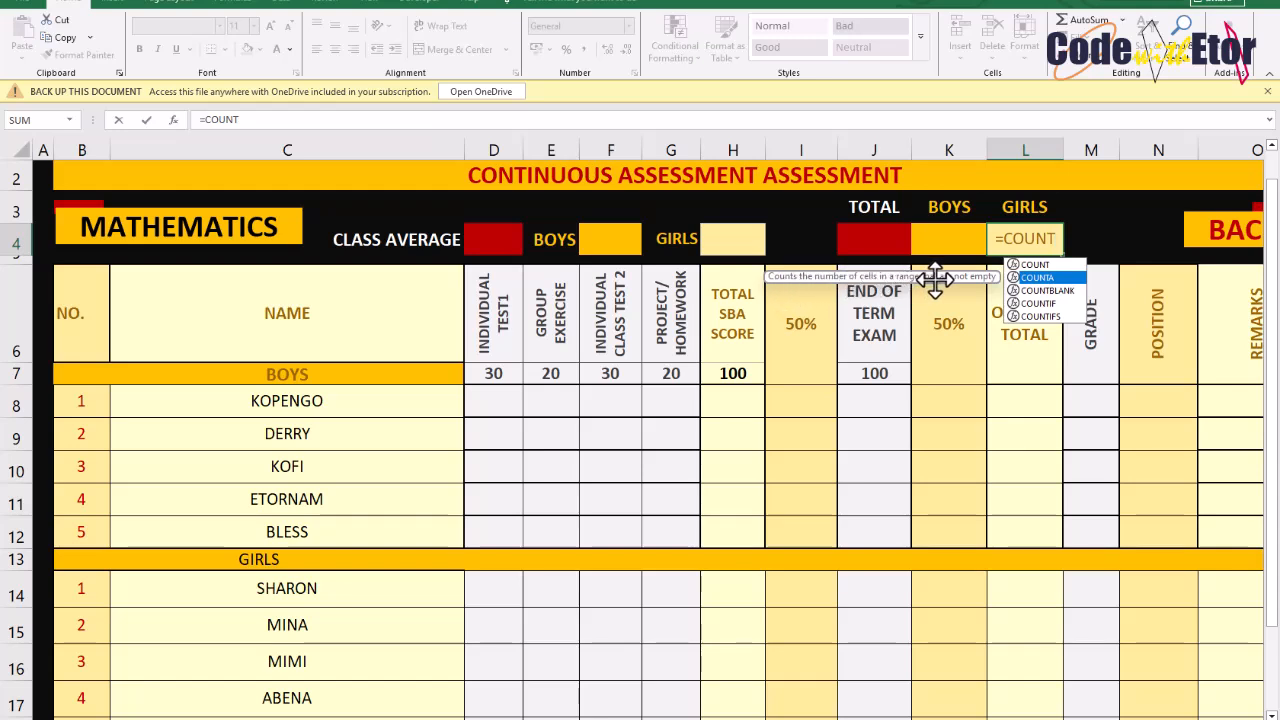
key(Escape)
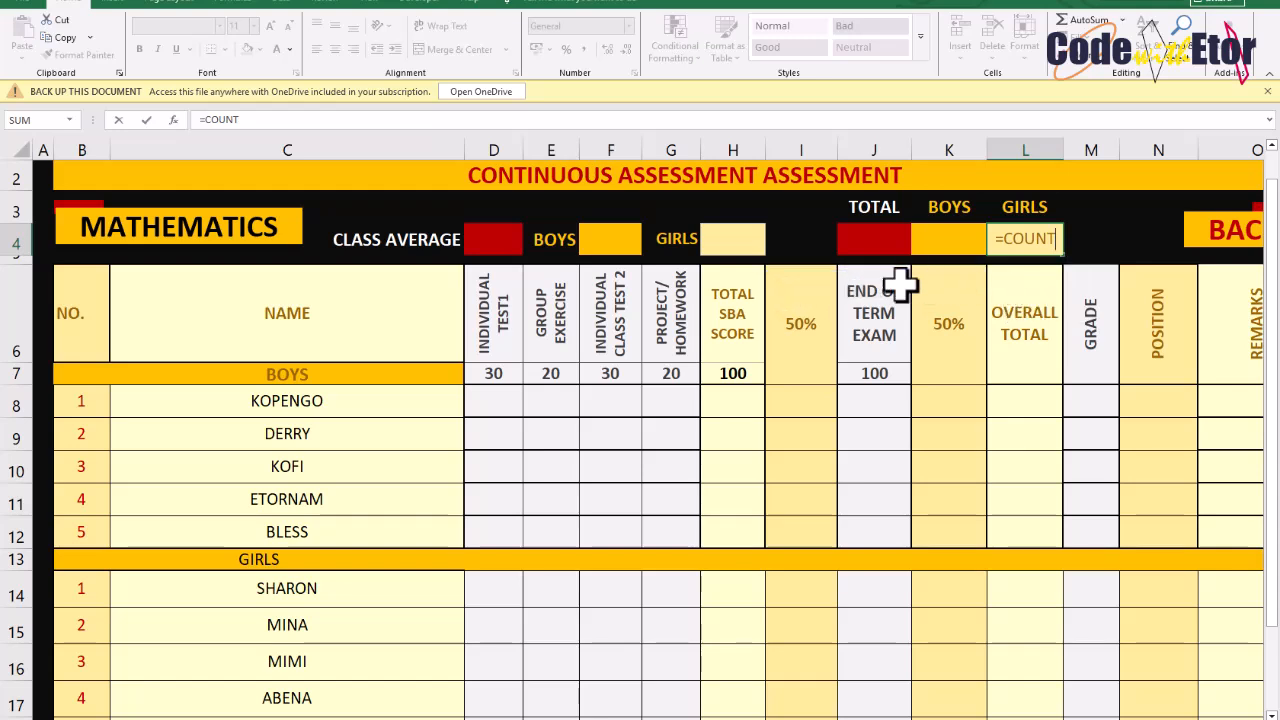
text(a)
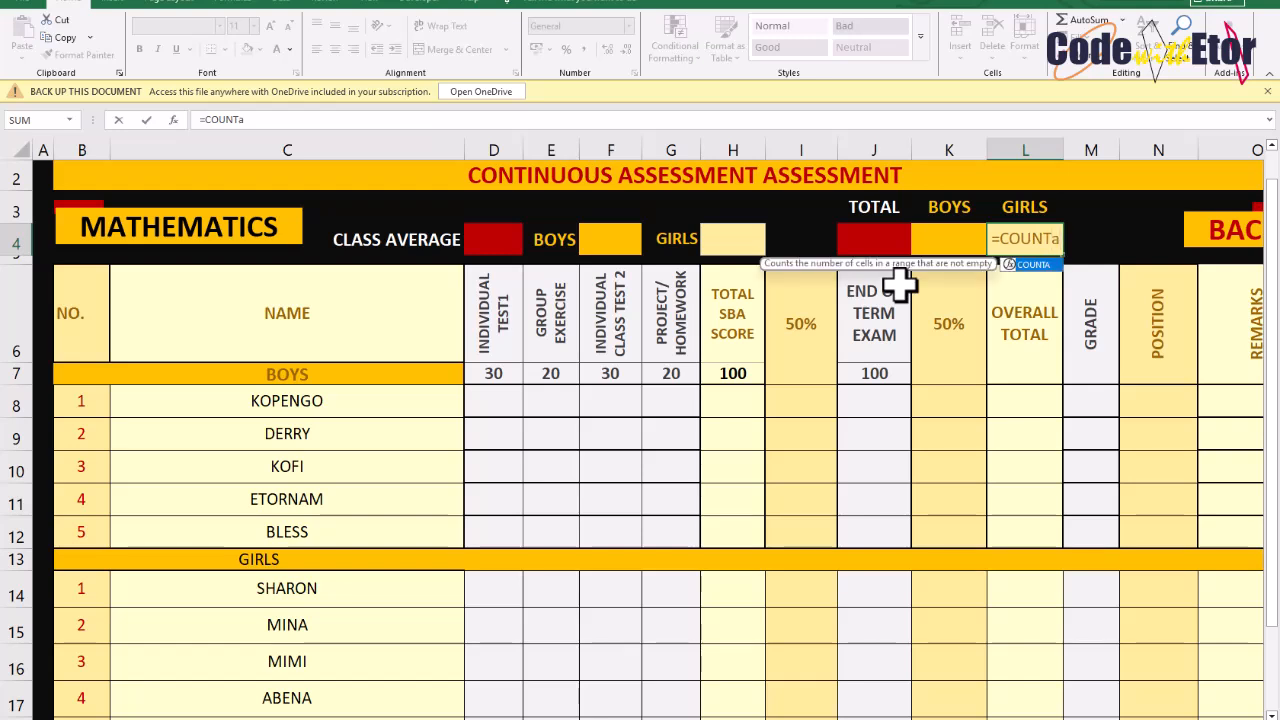
key(Tab)
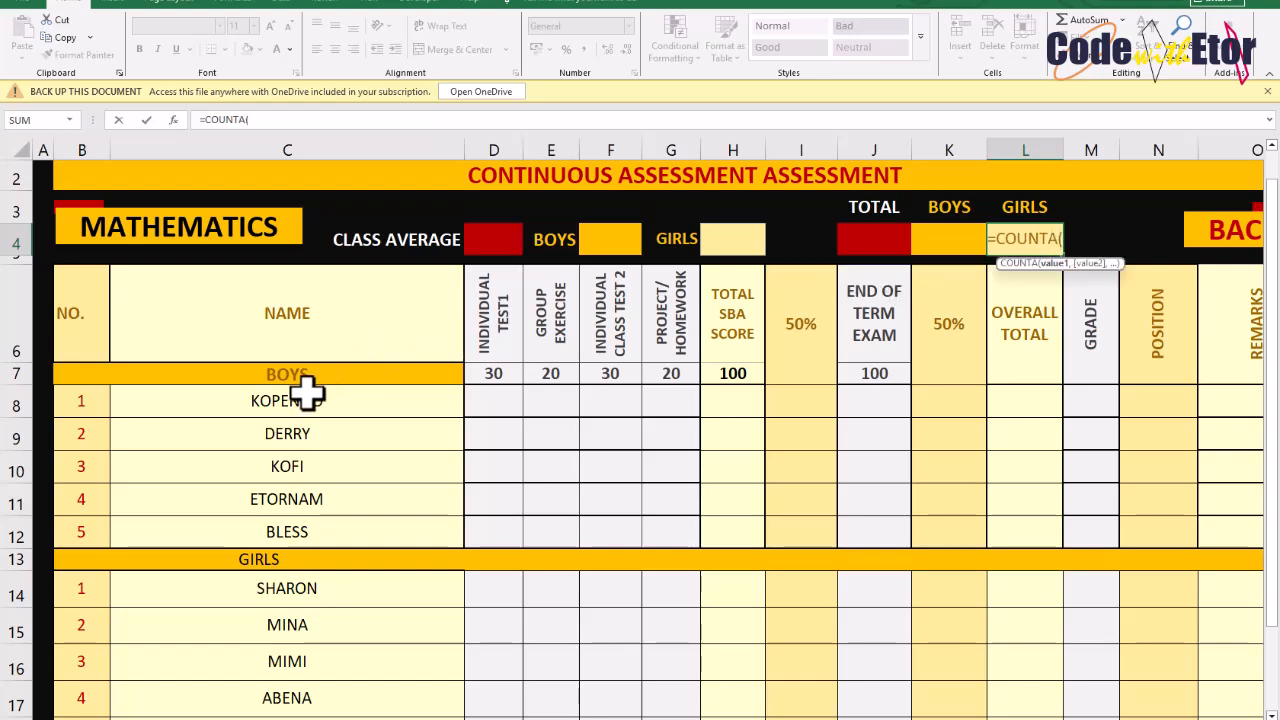
click(287, 598)
drag(287, 598, 284, 665)
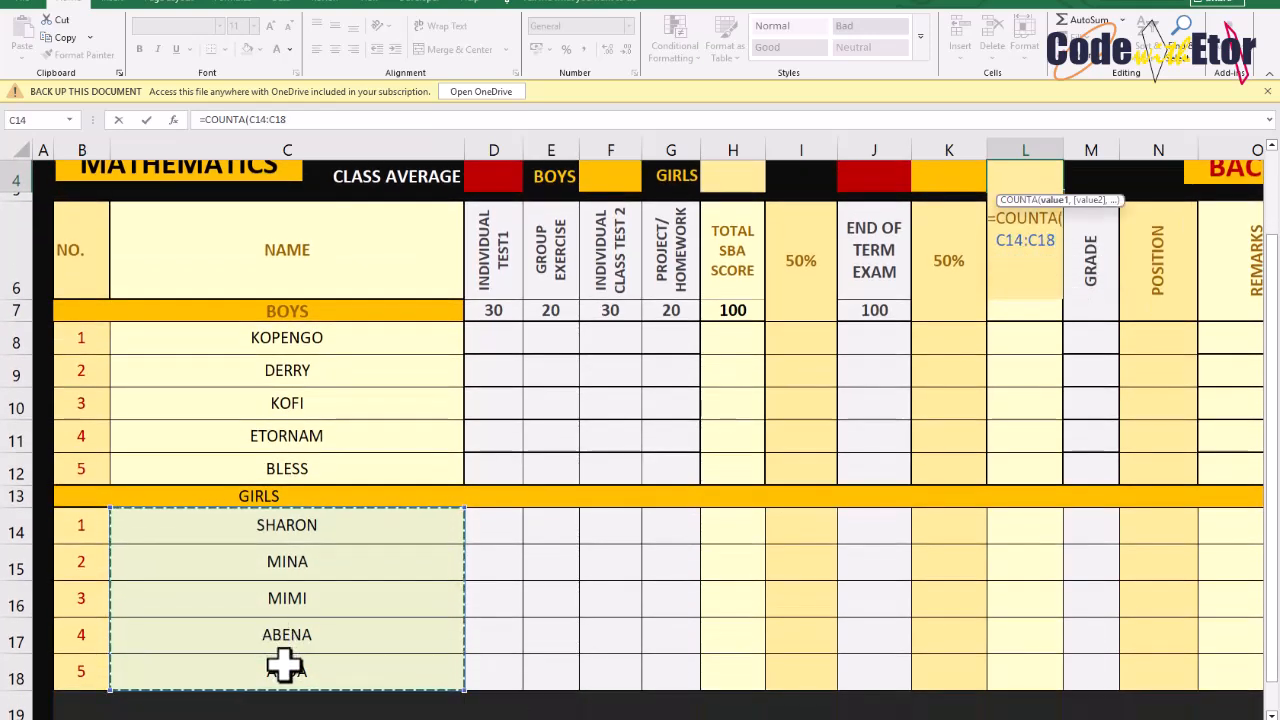
key(Return)
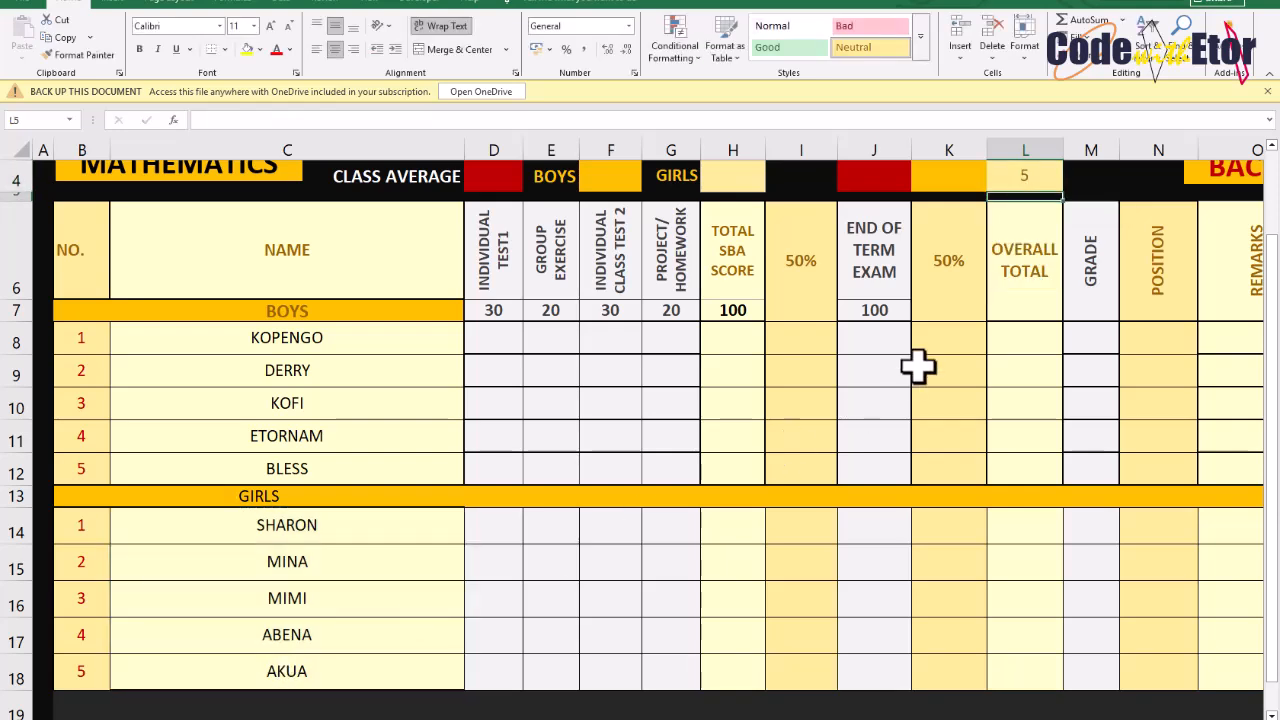
Delete girls' names from the list to test that the girls count updates
click(277, 664)
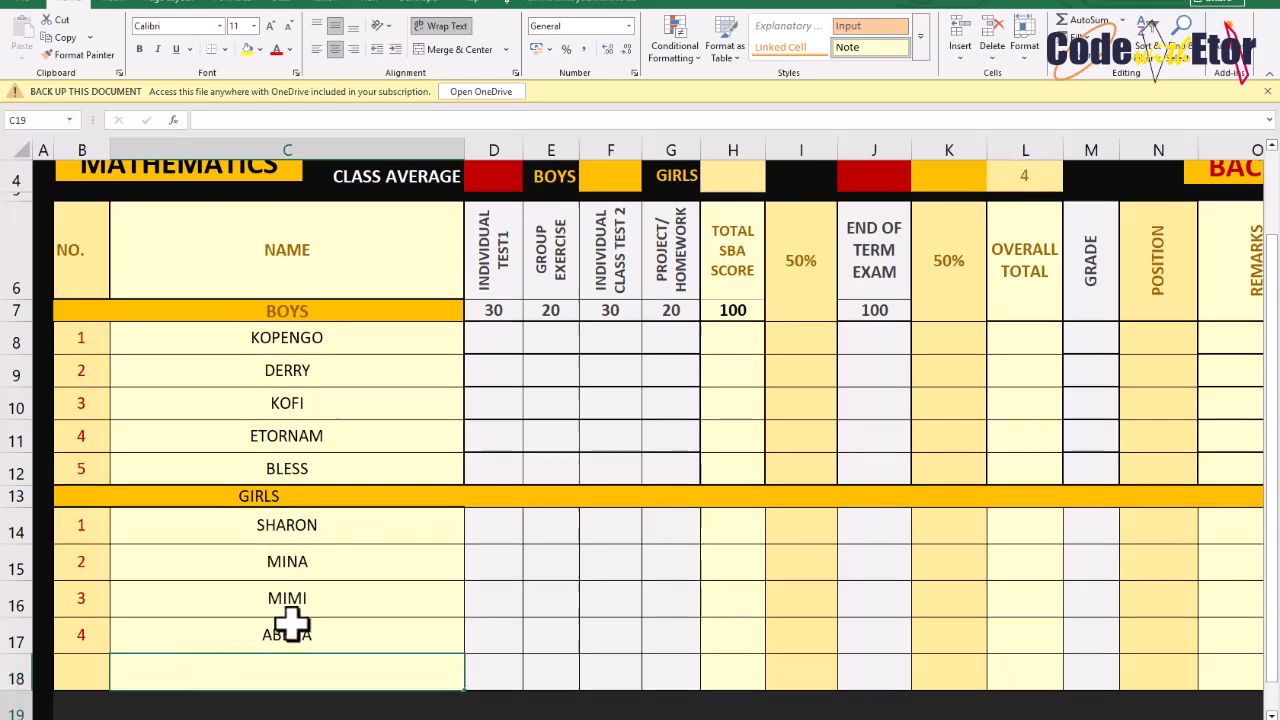
key(Return)
scroll(552, 473, up, 2)
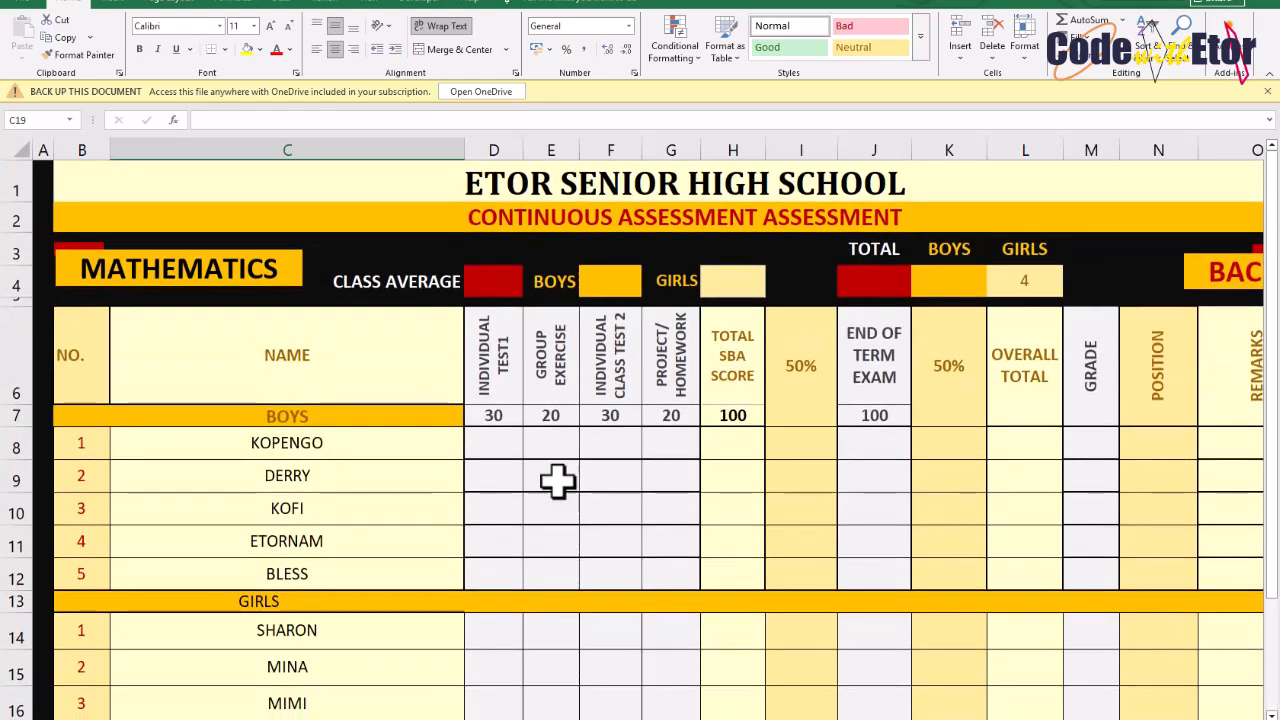
scroll(295, 667, down, 2)
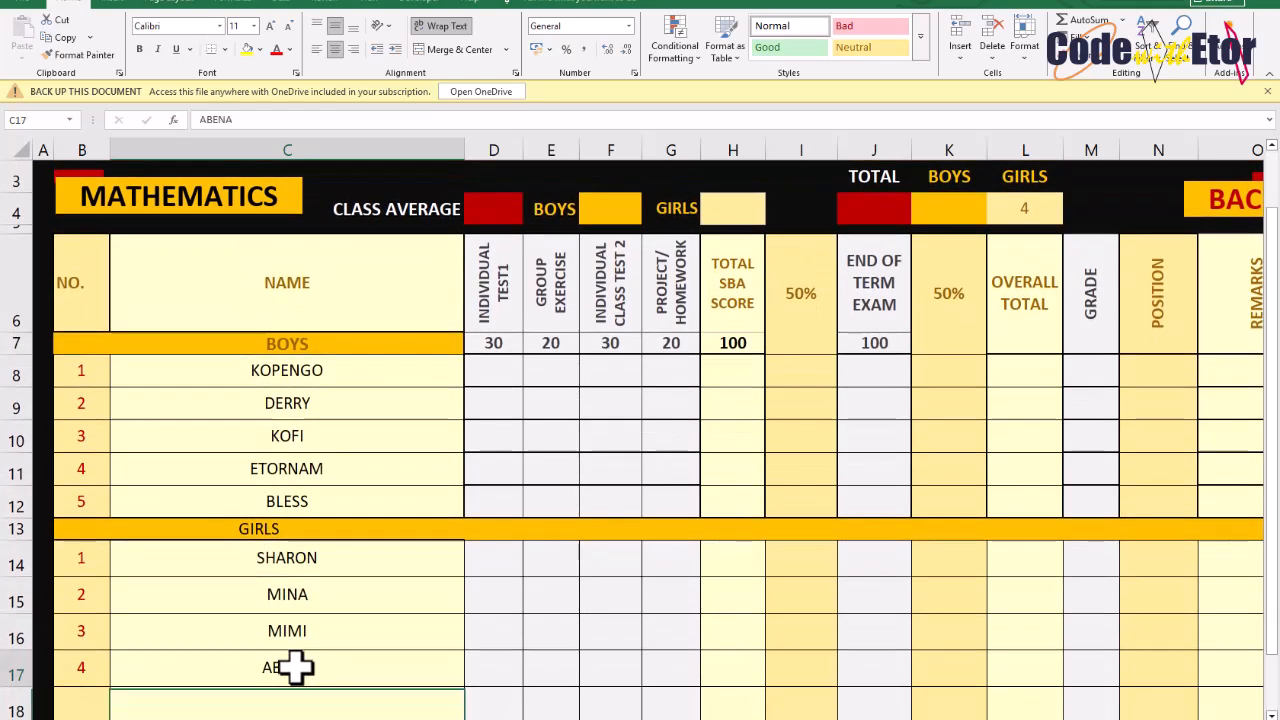
click(295, 667)
key(Delete)
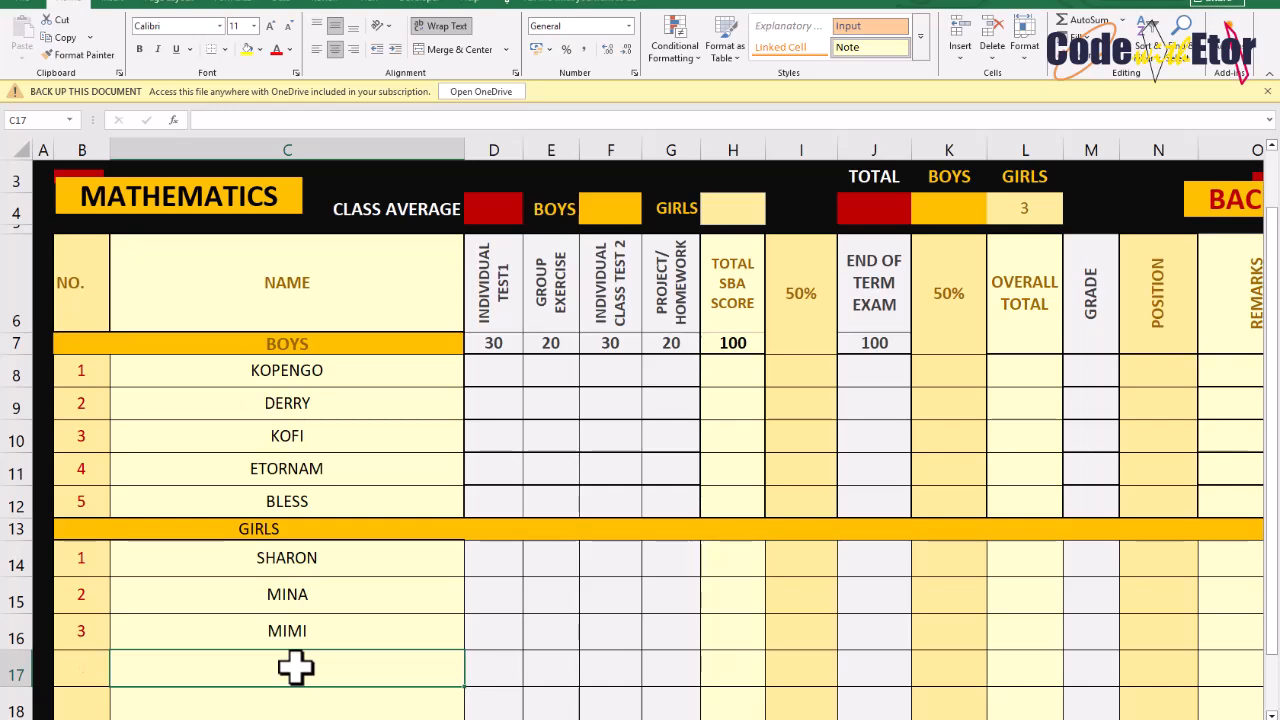
key(Return)
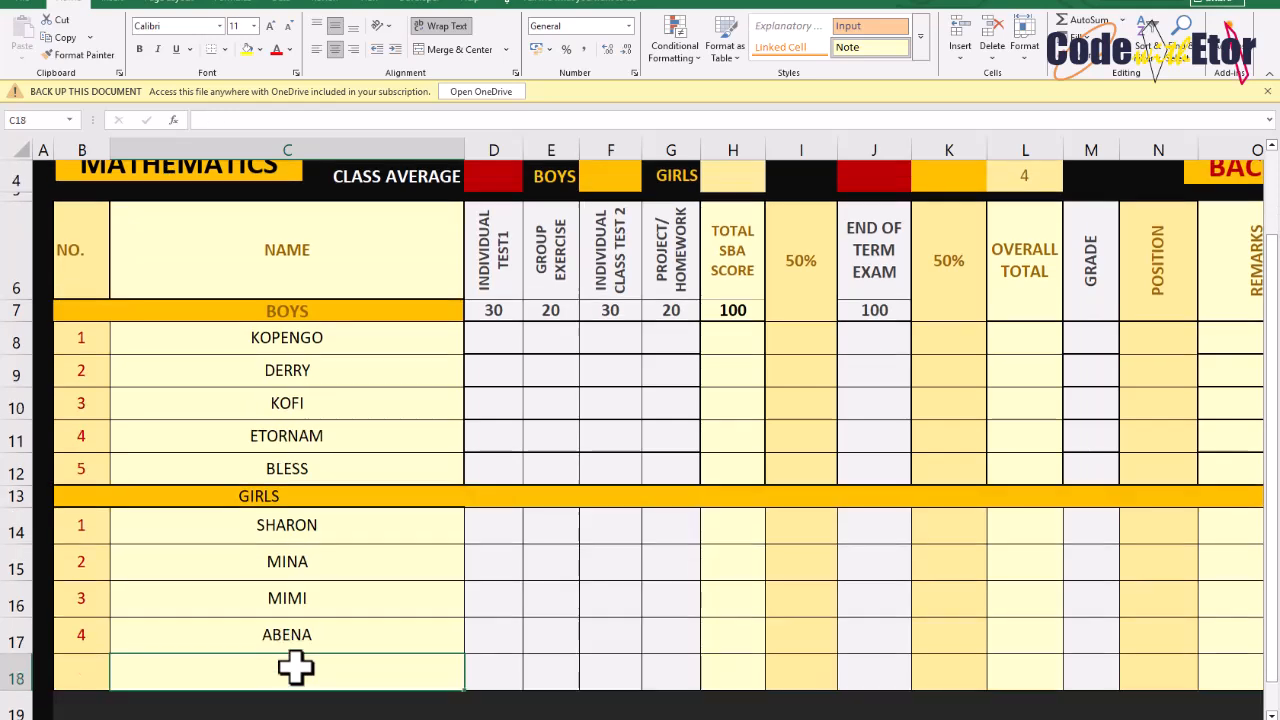
Re-enter AkUA as the fifth girl's name
text(aku)
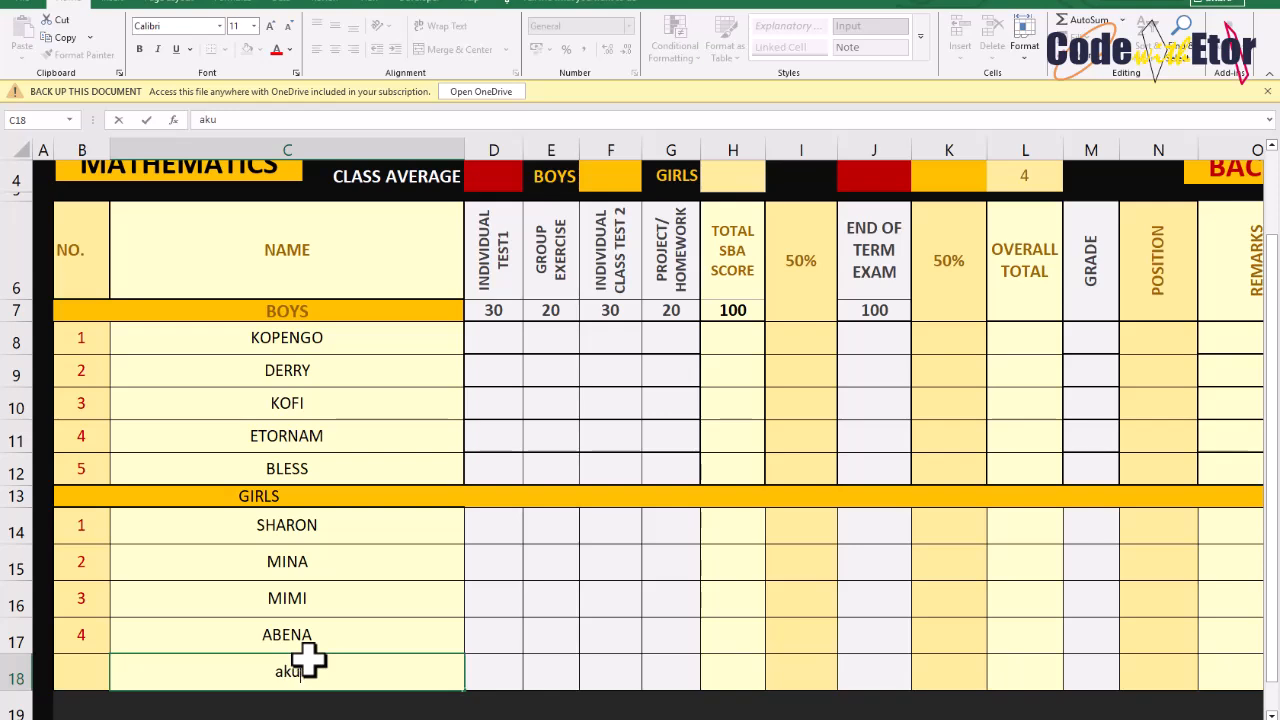
text(aAkua)
key(BackSpace)
key(BackSpace)
key(Return)
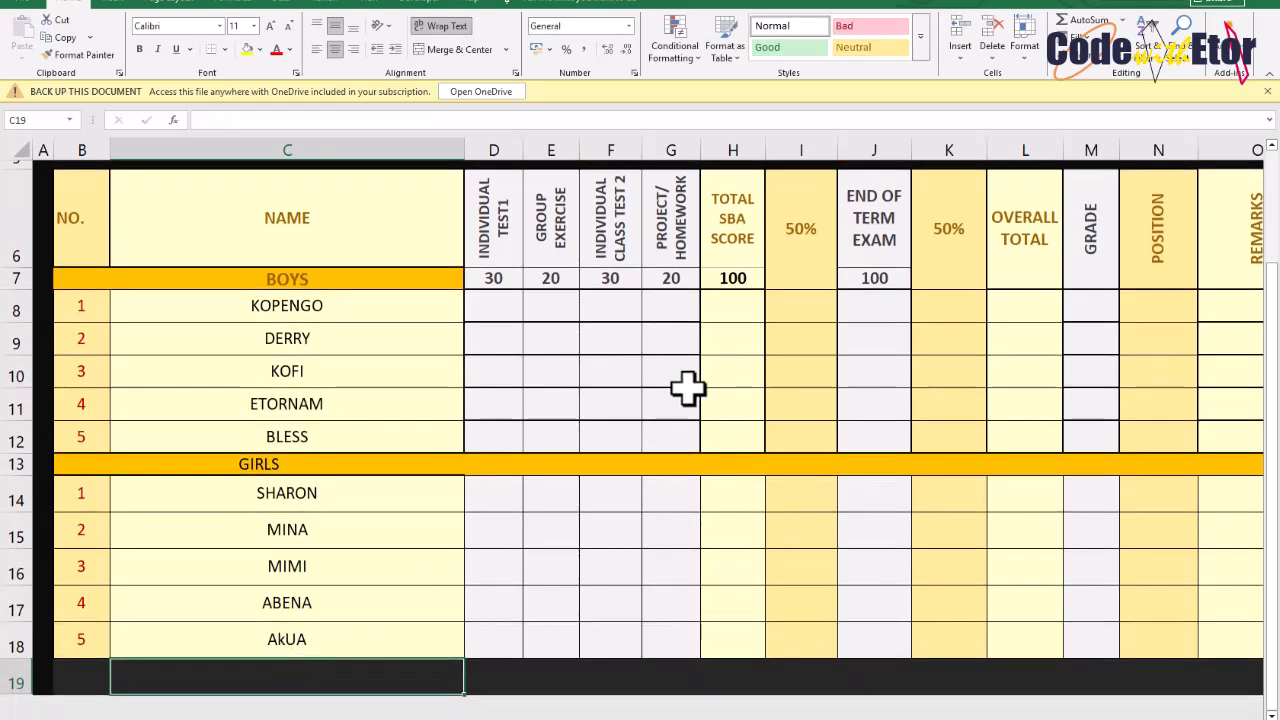
Count the boys' names in the Boys total cell with =COUNTA(C8:C12)
scroll(691, 389, up, 1)
scroll(691, 389, down, 1)
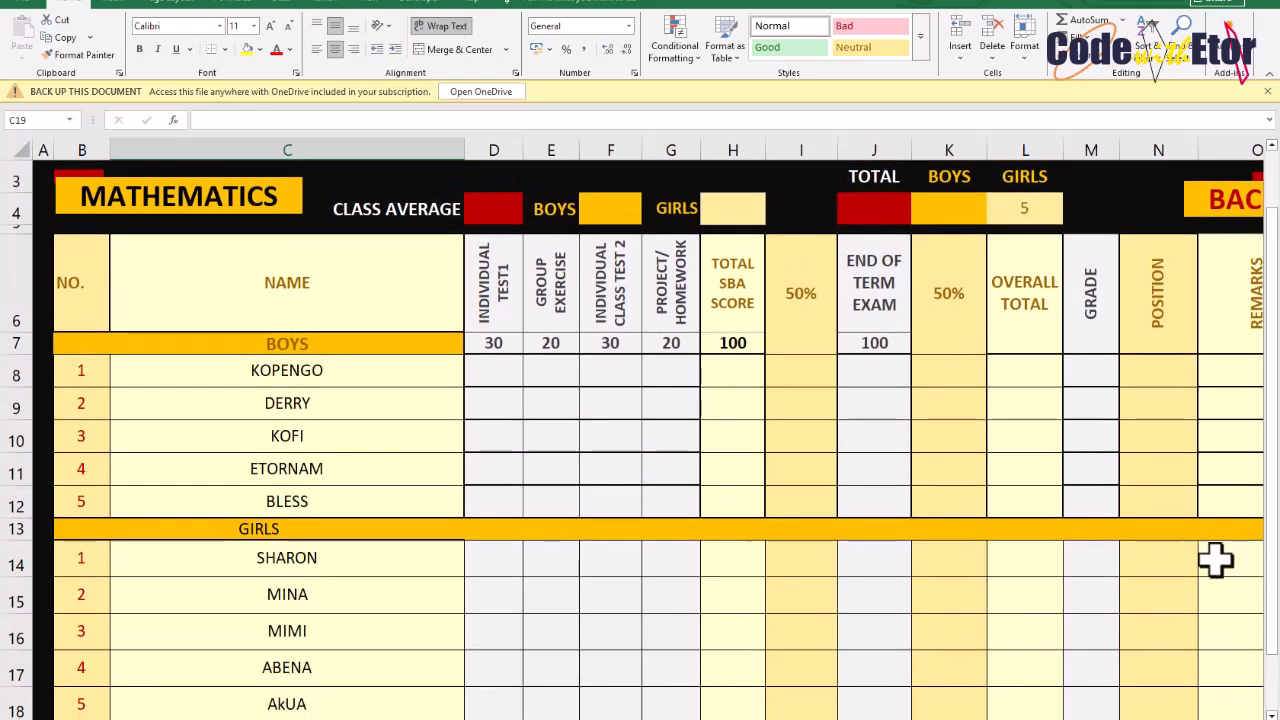
drag(1188, 719, 1182, 719)
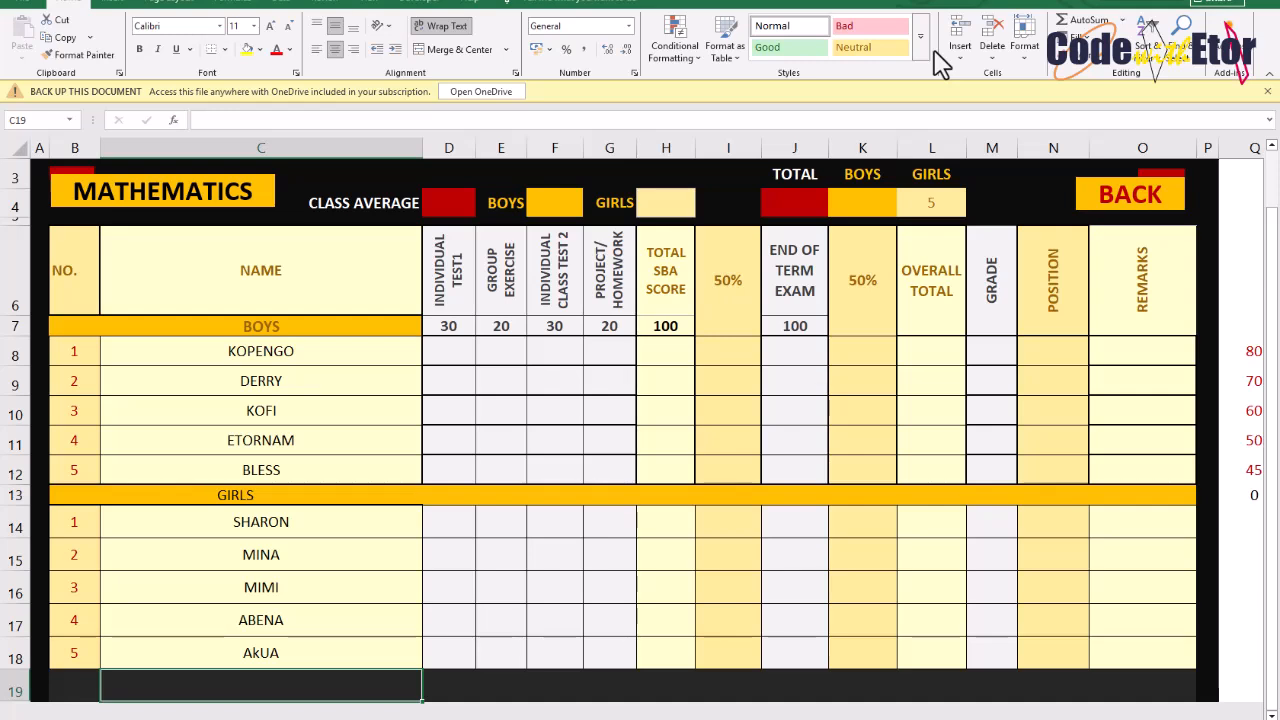
click(858, 202)
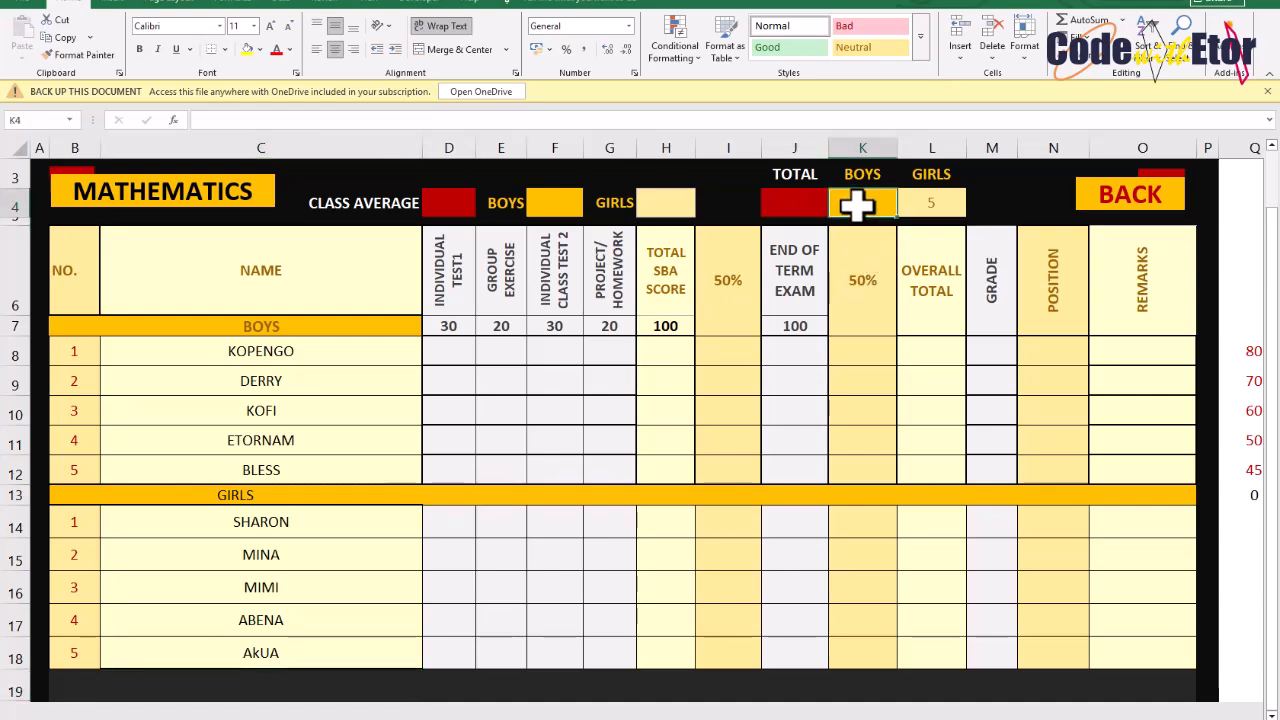
text(=C)
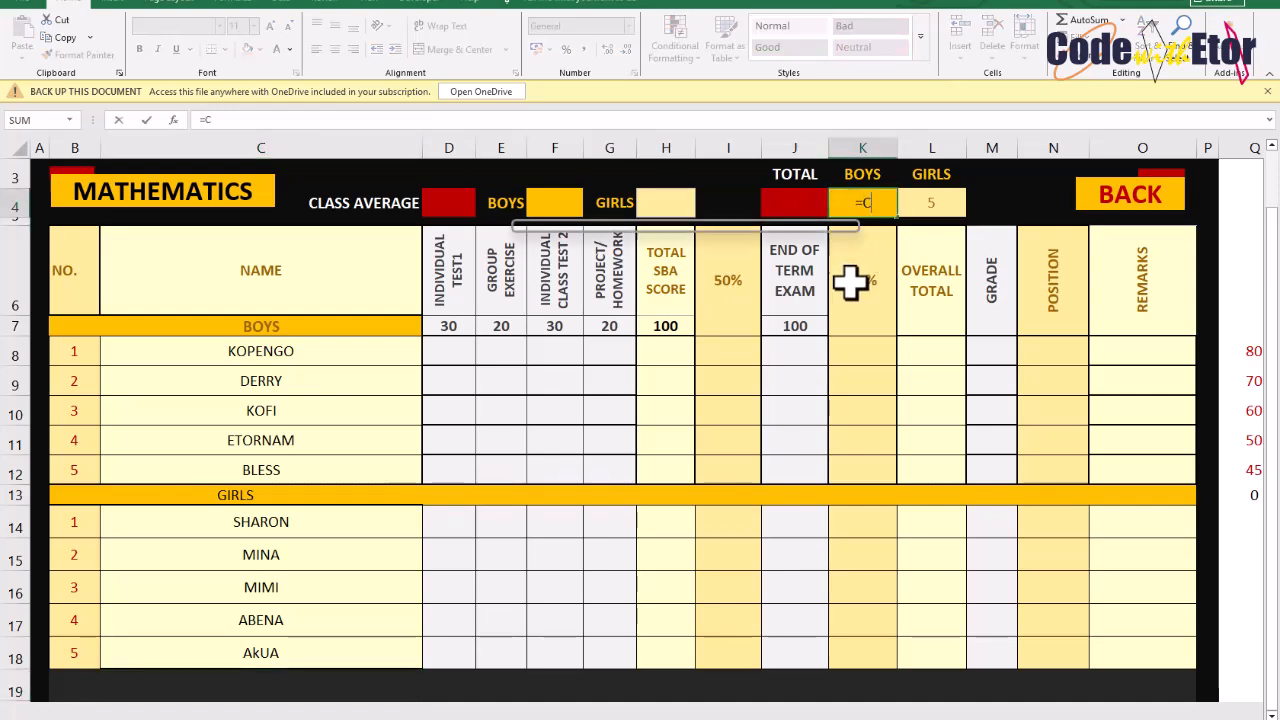
text(OUNTA()
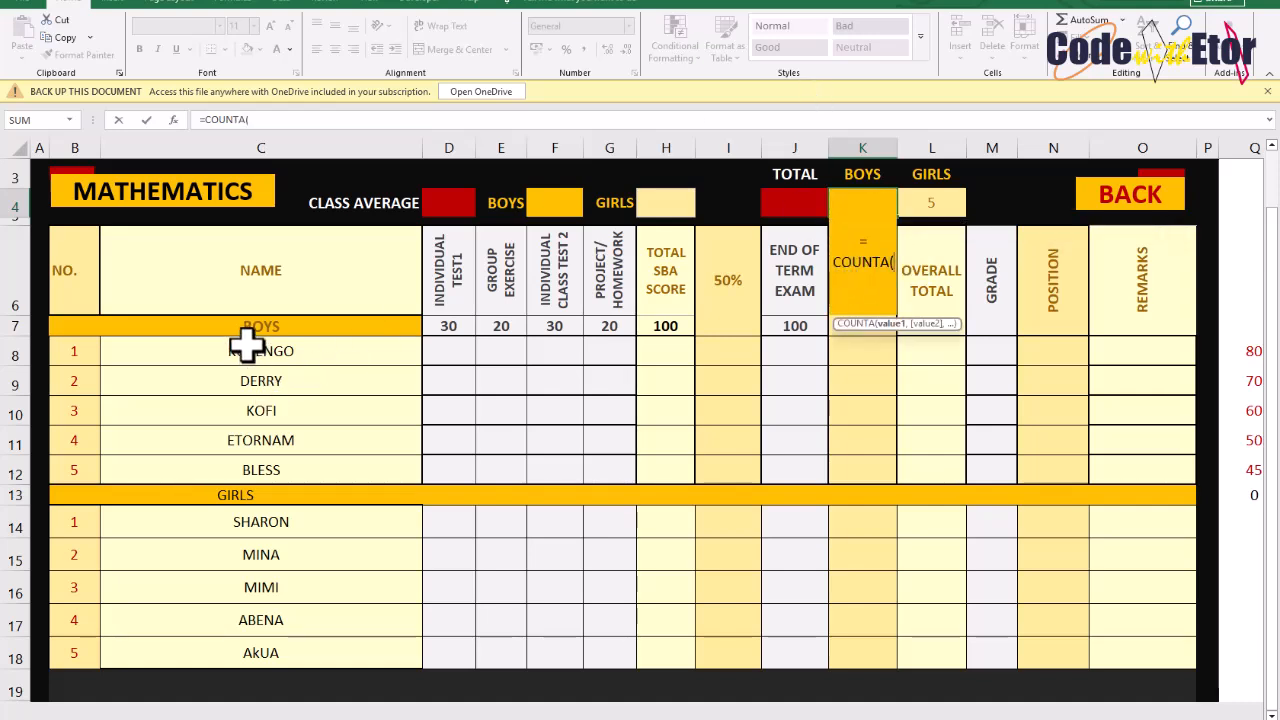
drag(240, 343, 241, 460)
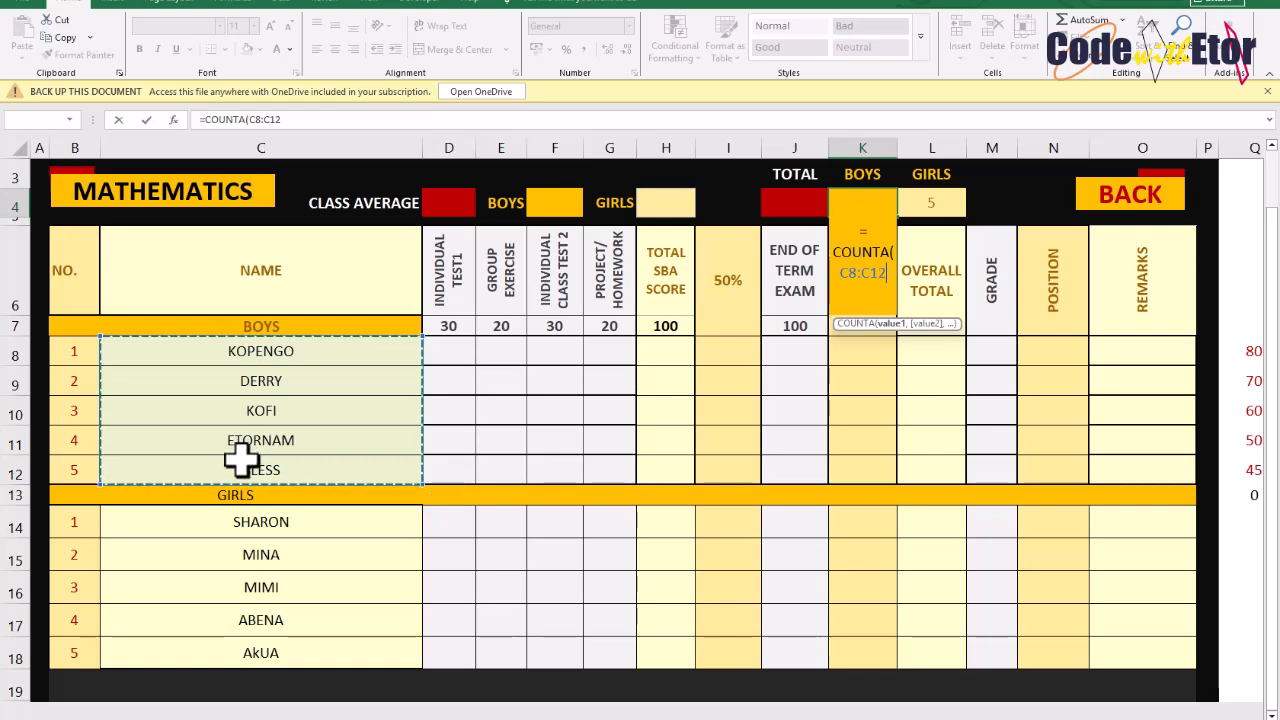
key(Return)
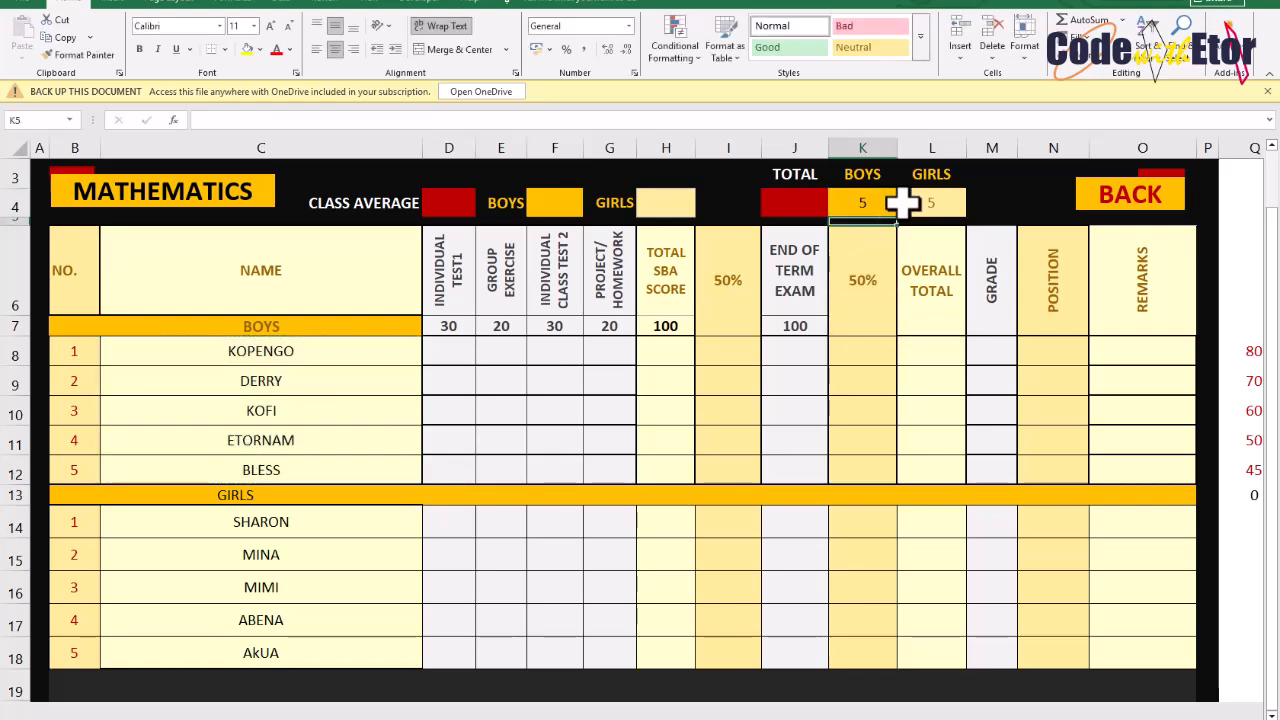
Total the boys and girls counts in the Total cell with =SUM(K4:L4)
click(903, 200)
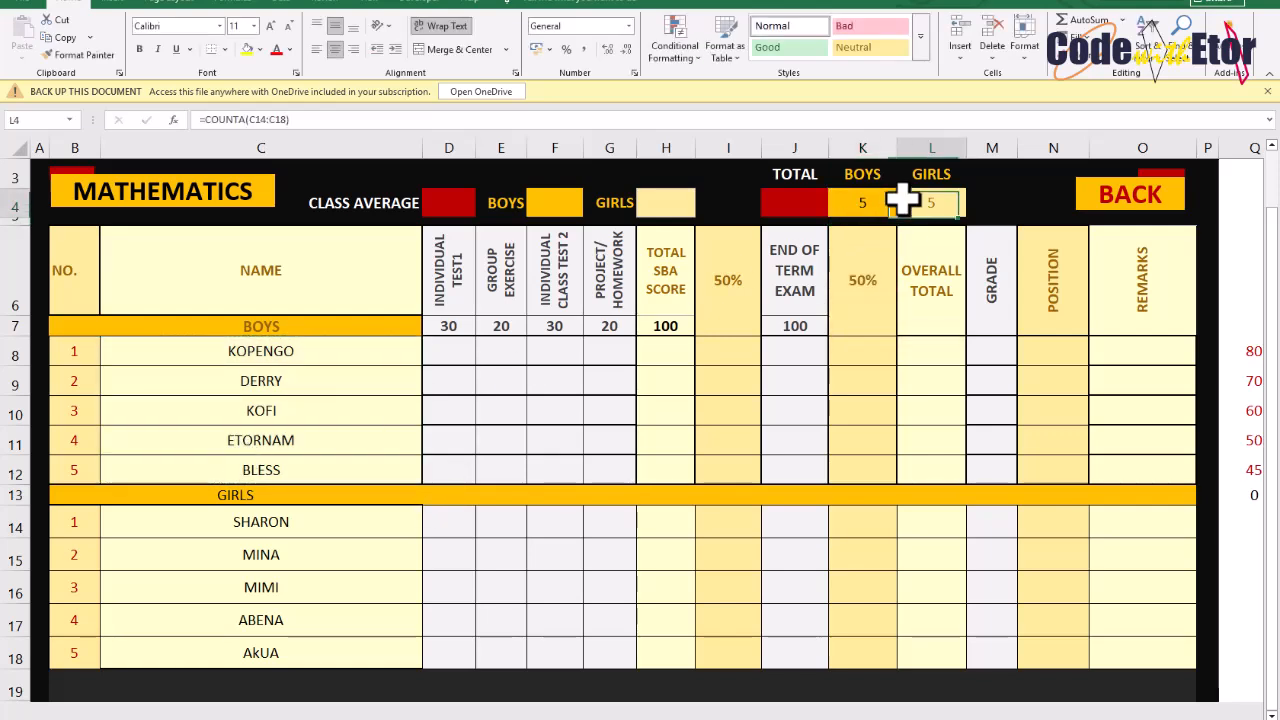
click(793, 197)
text(=SUM()
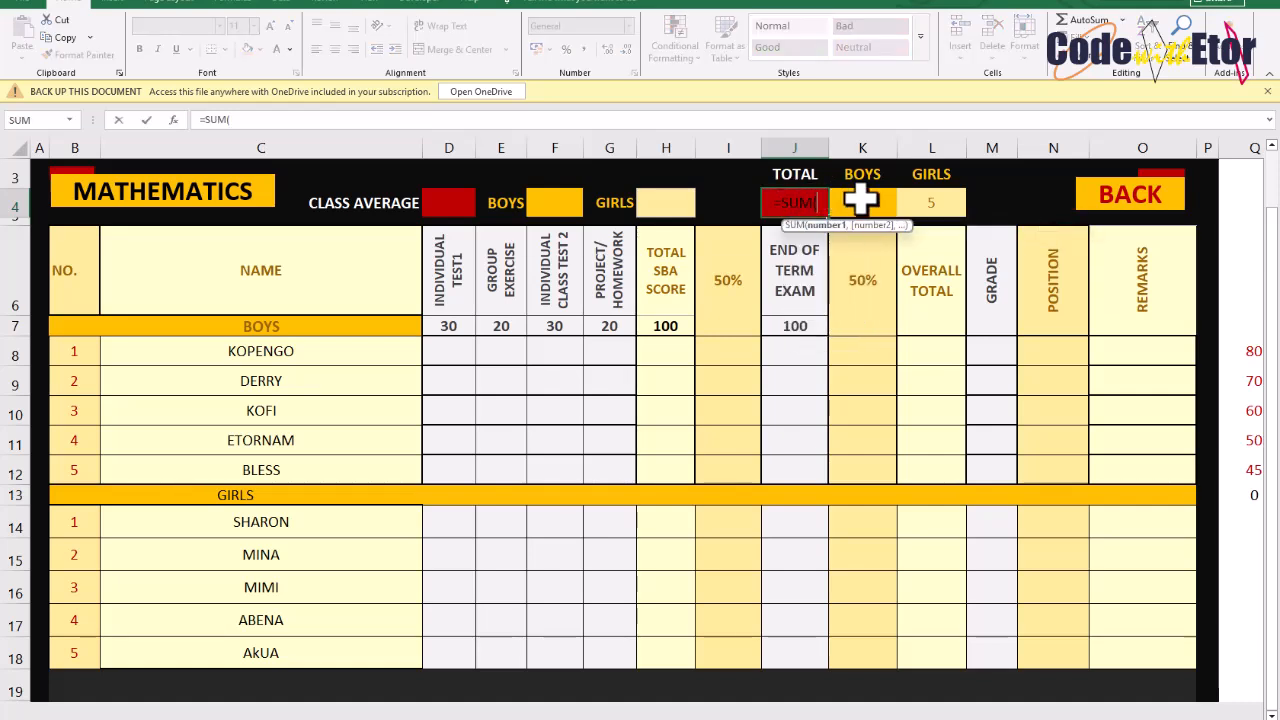
drag(857, 205, 907, 207)
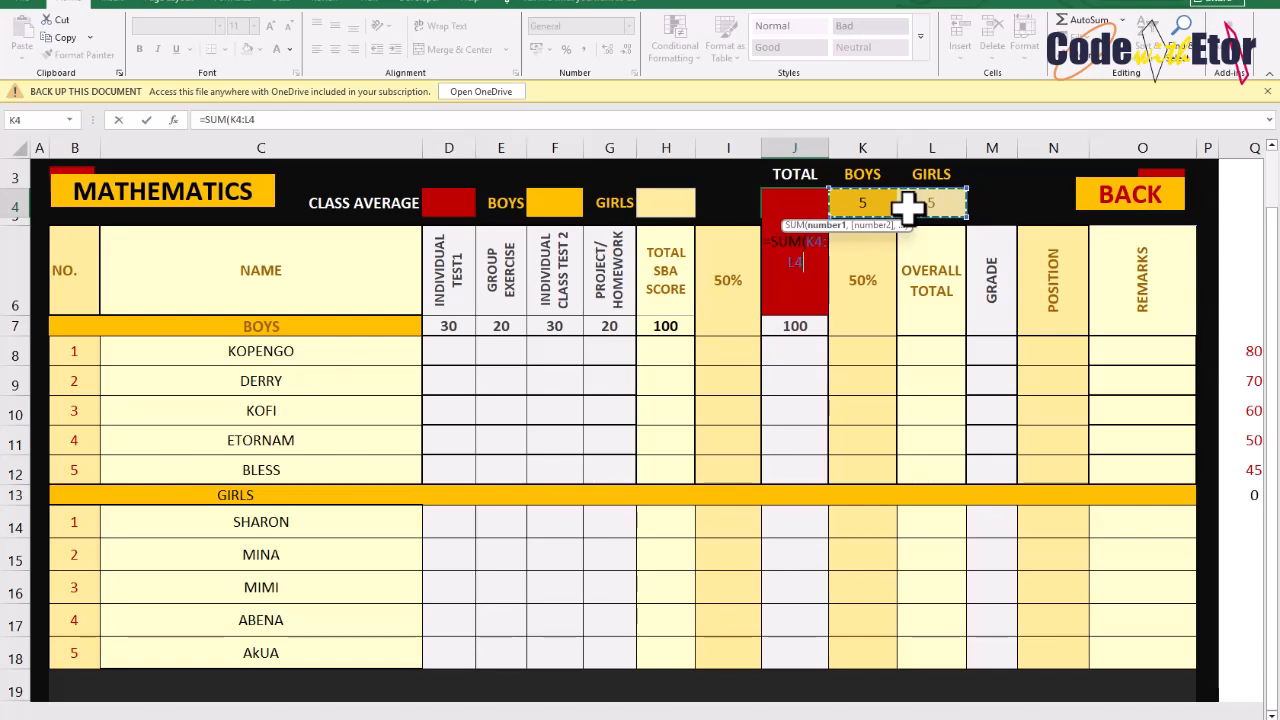
key(Return)
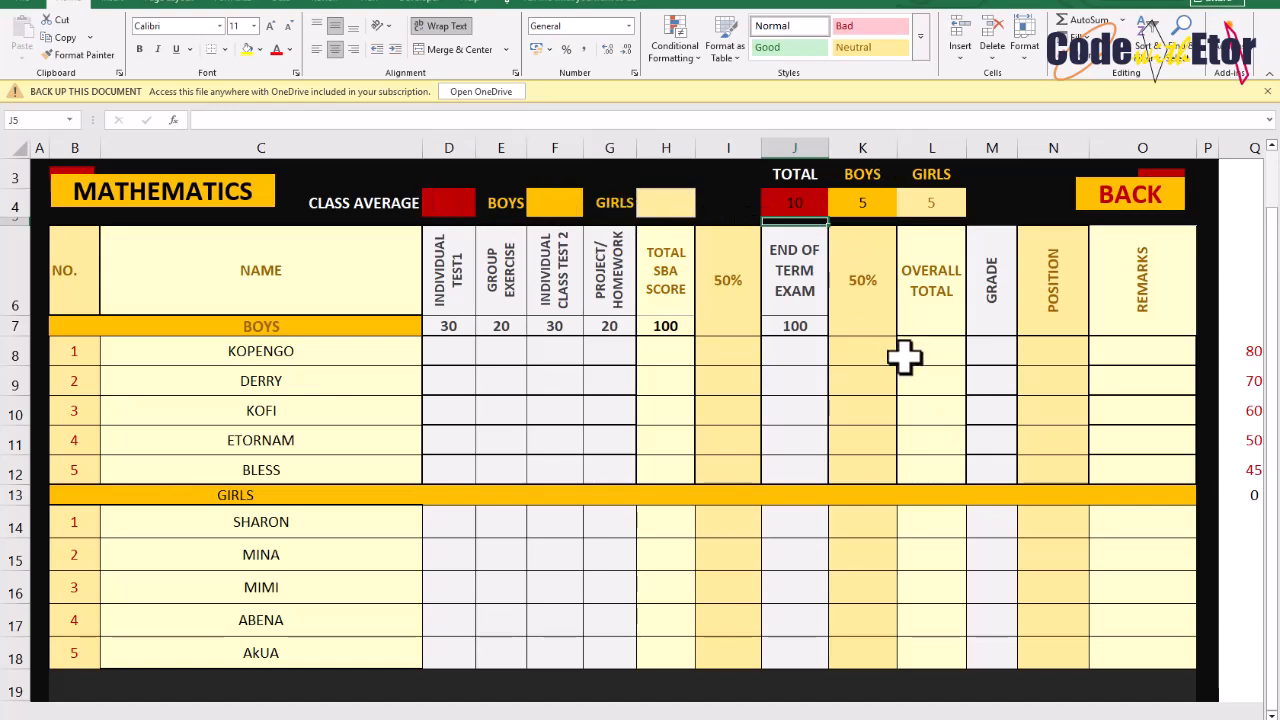
Check the input prompts on the first boy's score cells and the Individual Test1 maximum
click(440, 362)
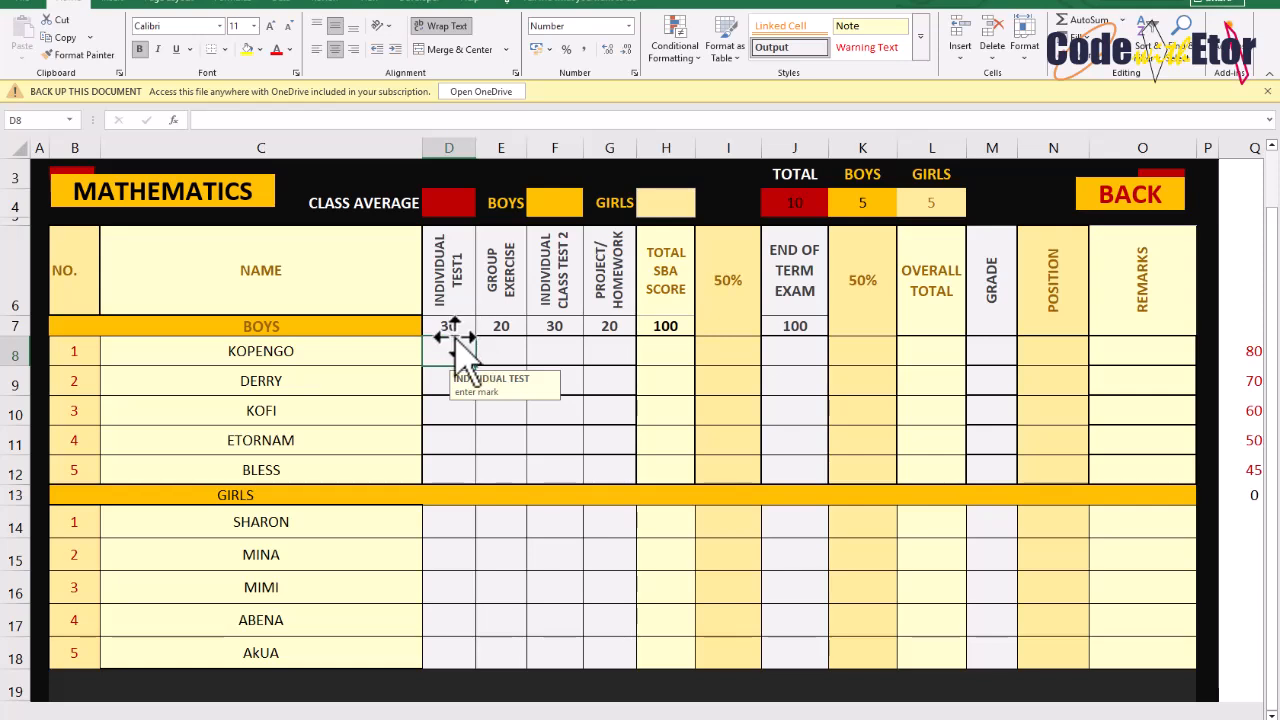
click(501, 351)
click(545, 348)
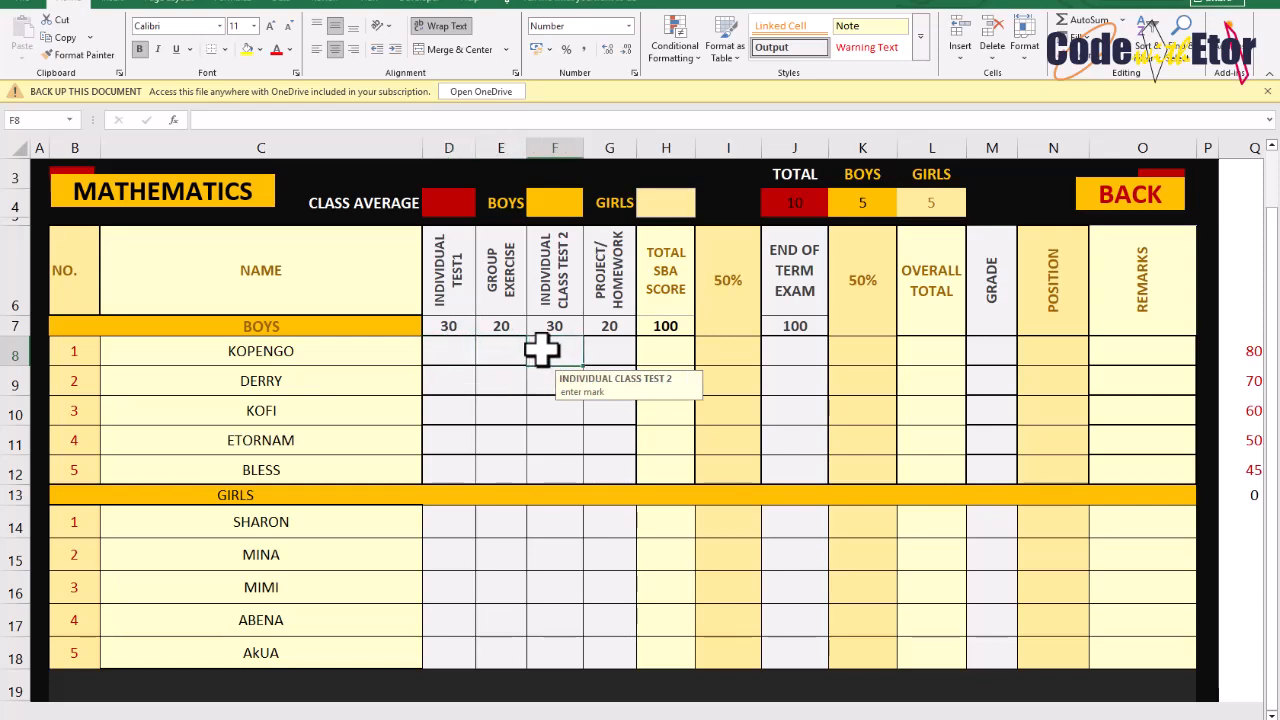
click(427, 362)
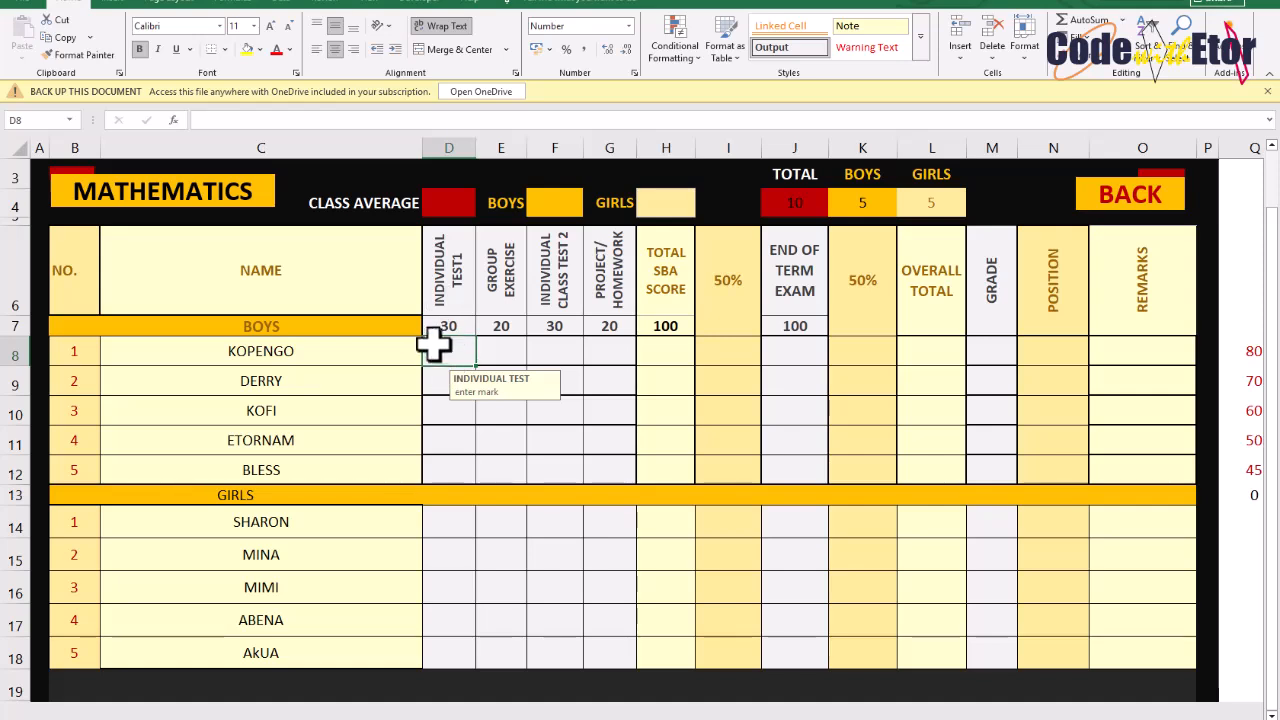
click(446, 328)
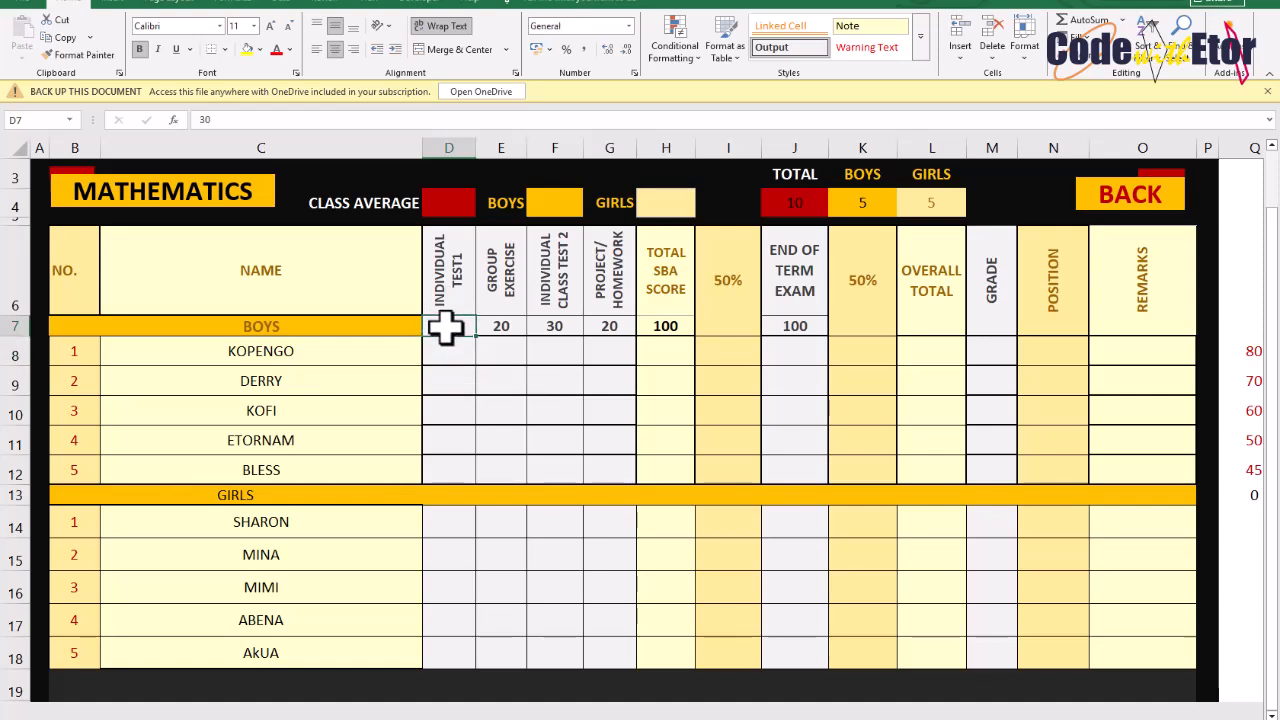
click(448, 352)
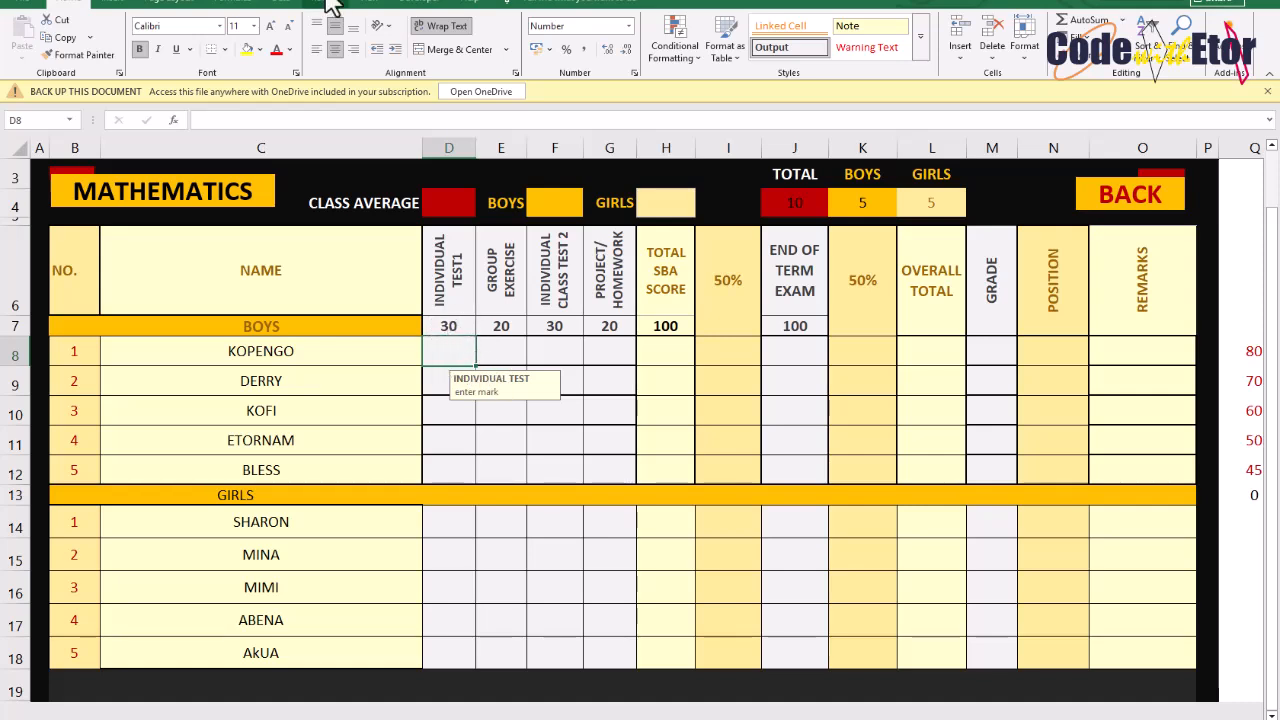
Review the Individual Test1 cell's data validation settings, input message and error alert
click(280, 14)
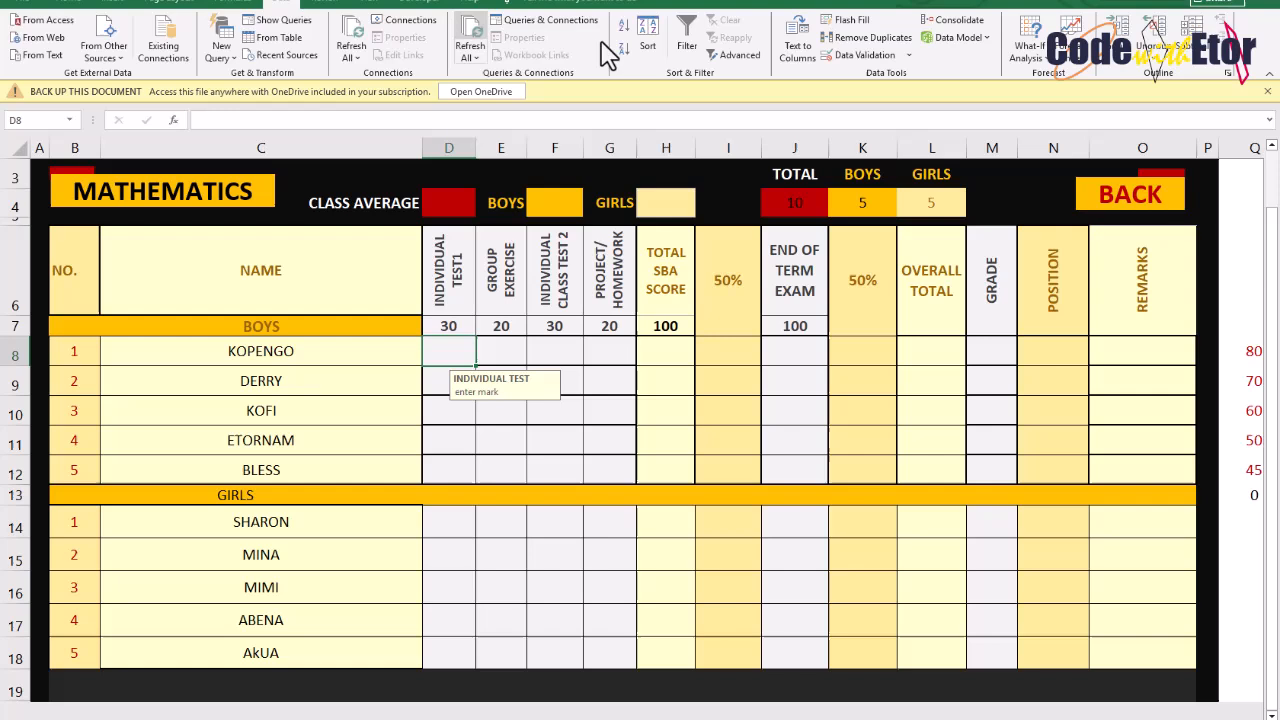
click(866, 55)
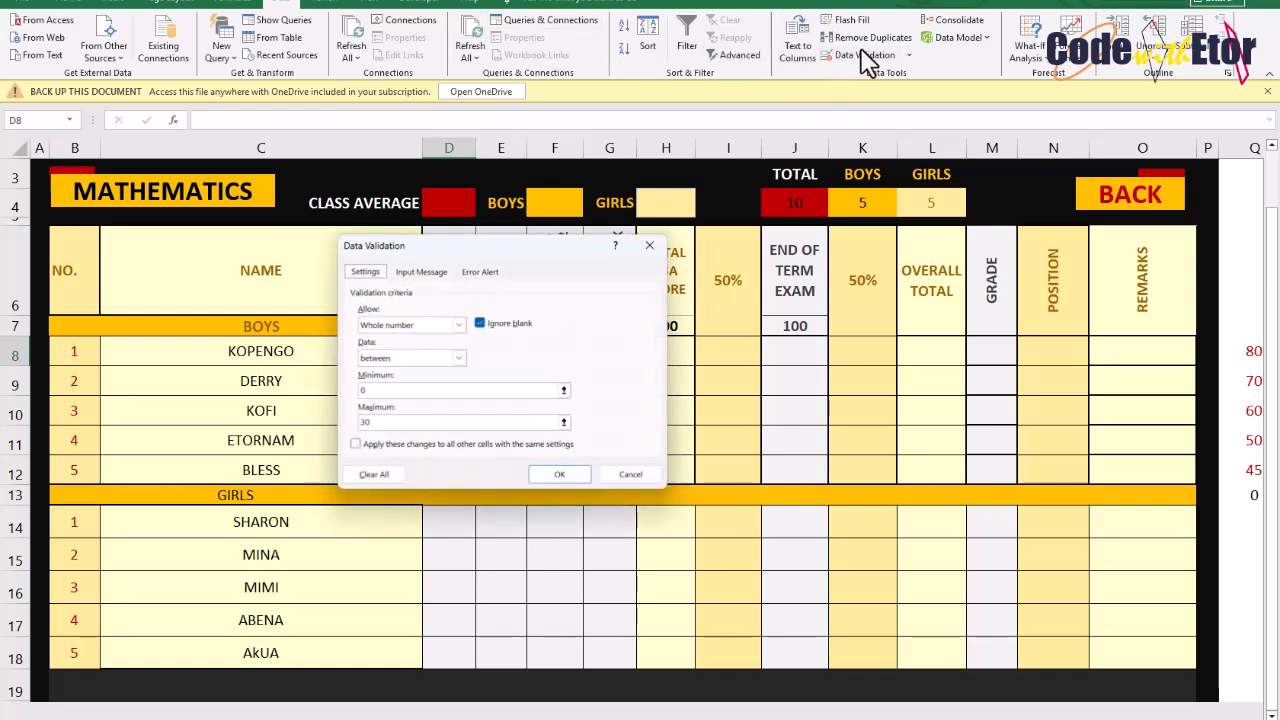
click(459, 323)
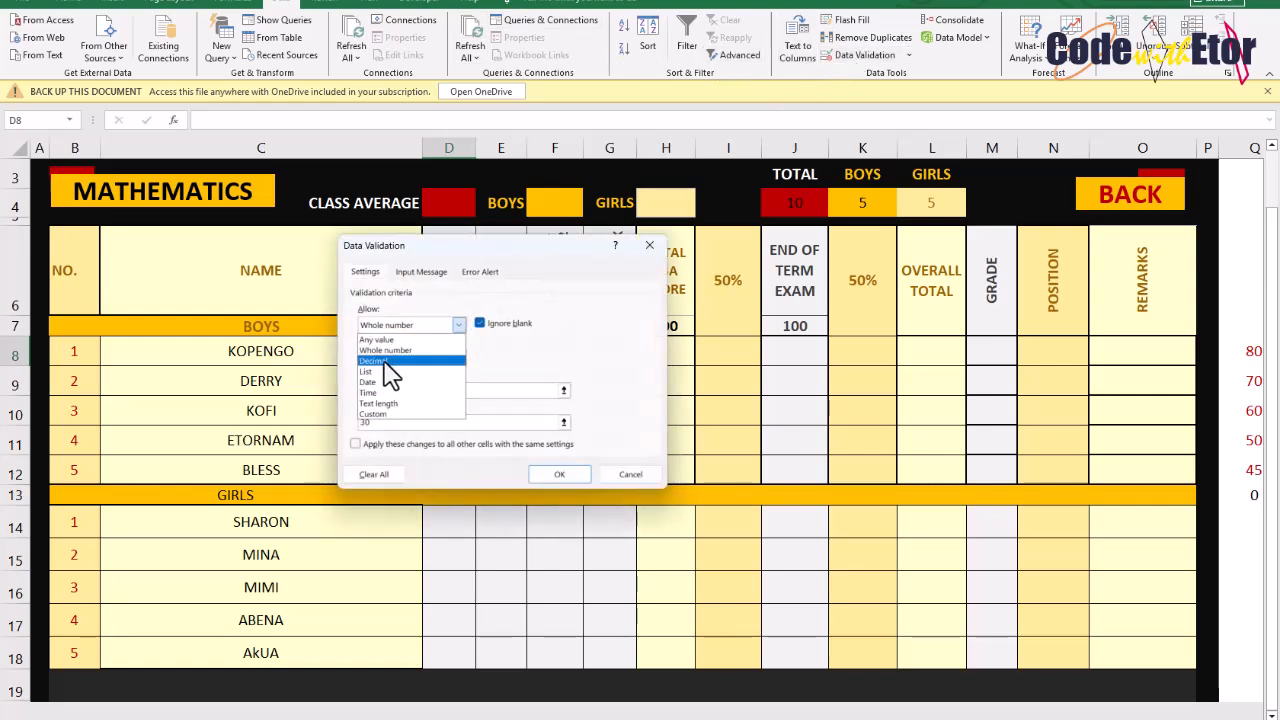
click(378, 356)
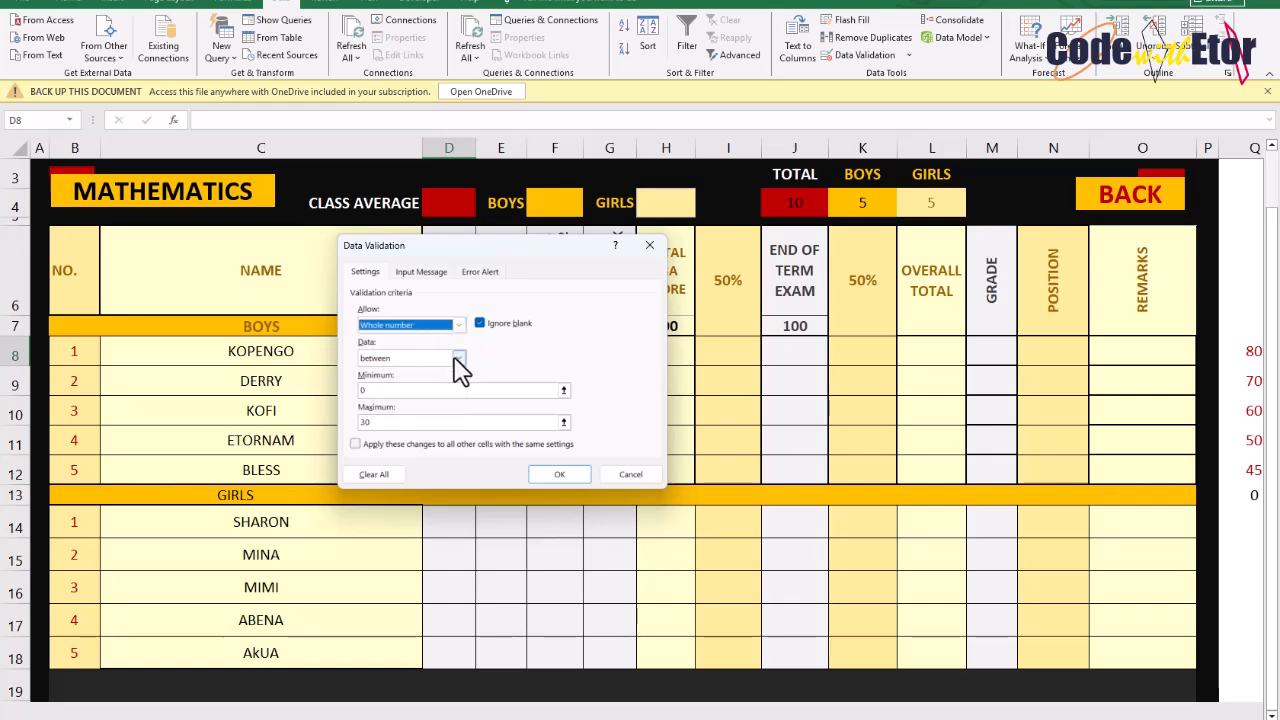
click(459, 358)
click(378, 372)
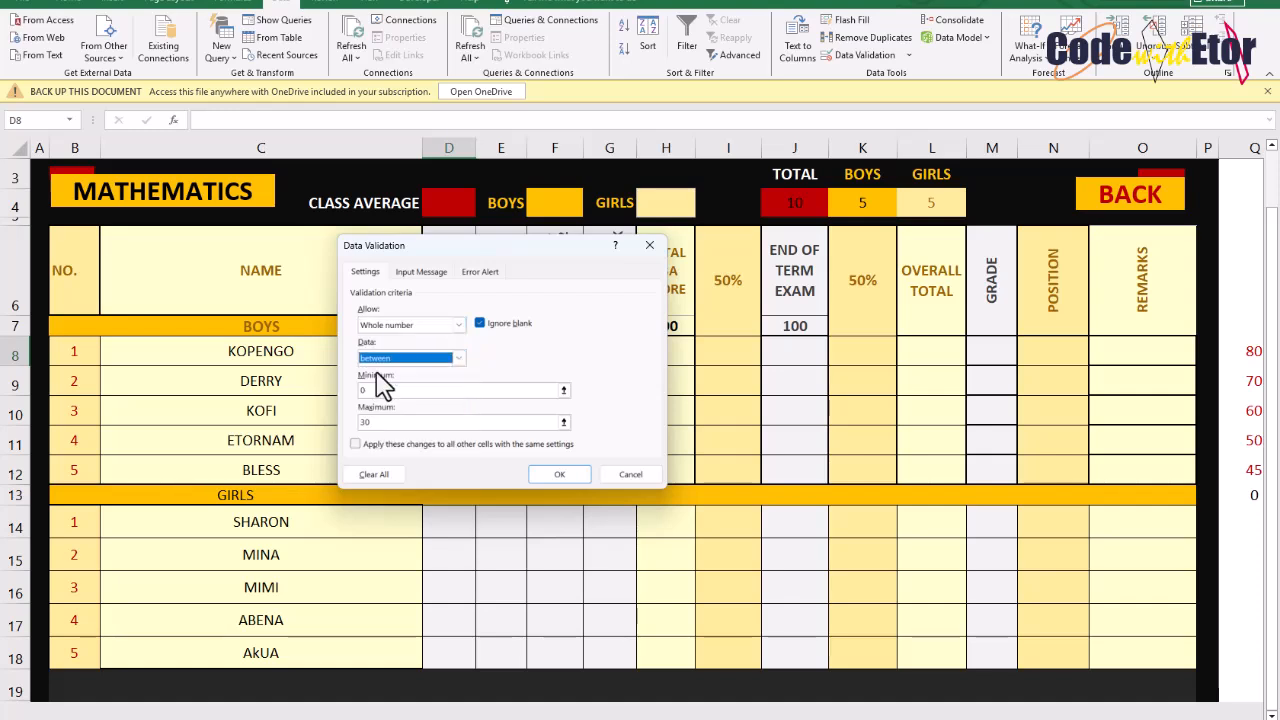
click(371, 390)
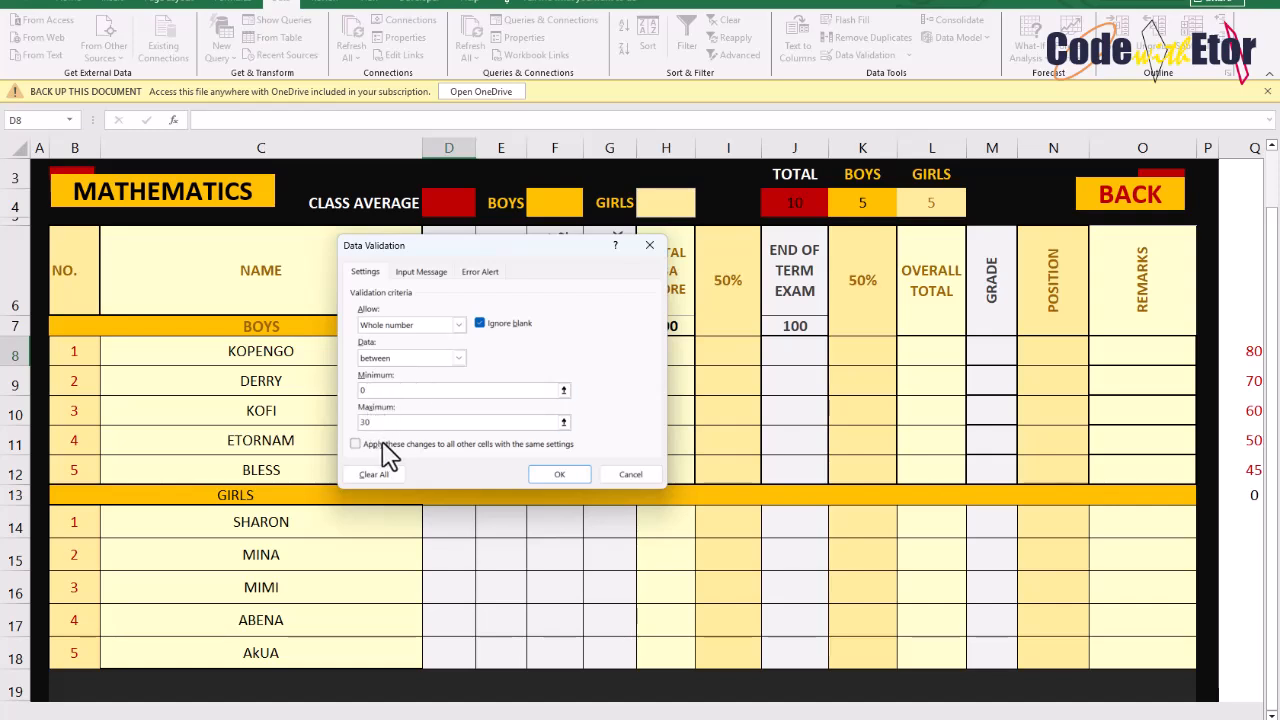
click(397, 272)
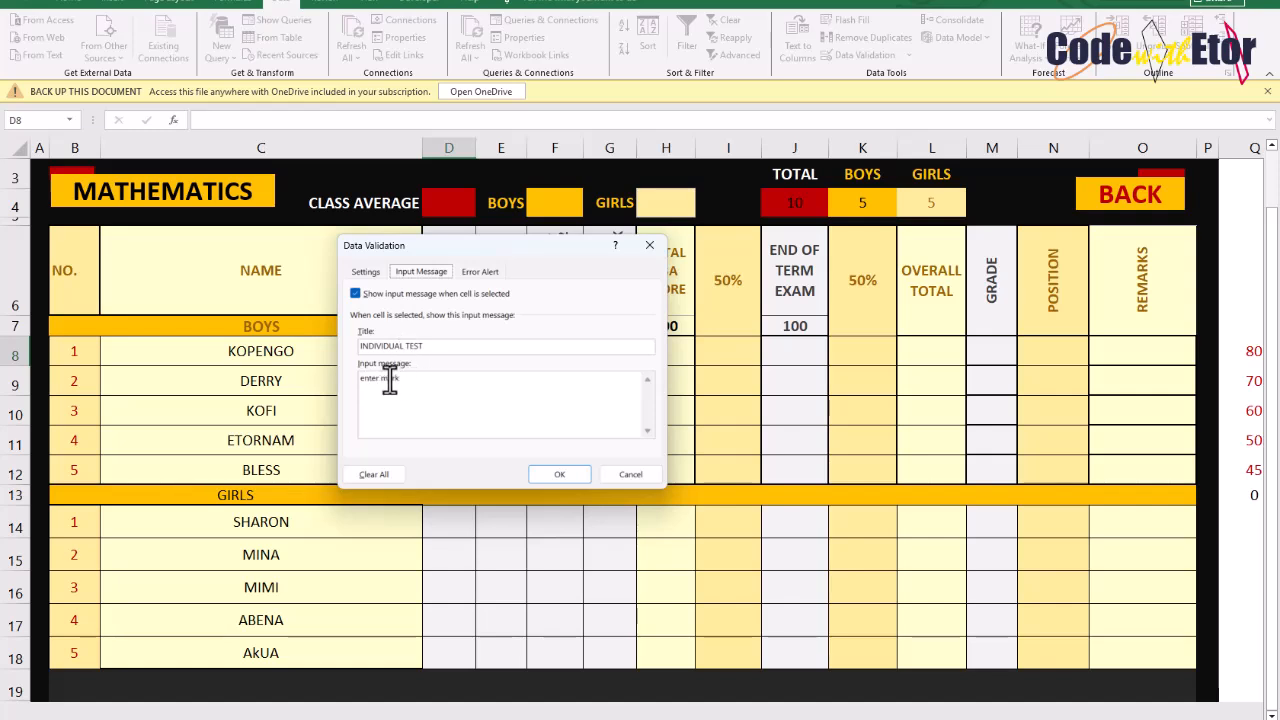
click(488, 274)
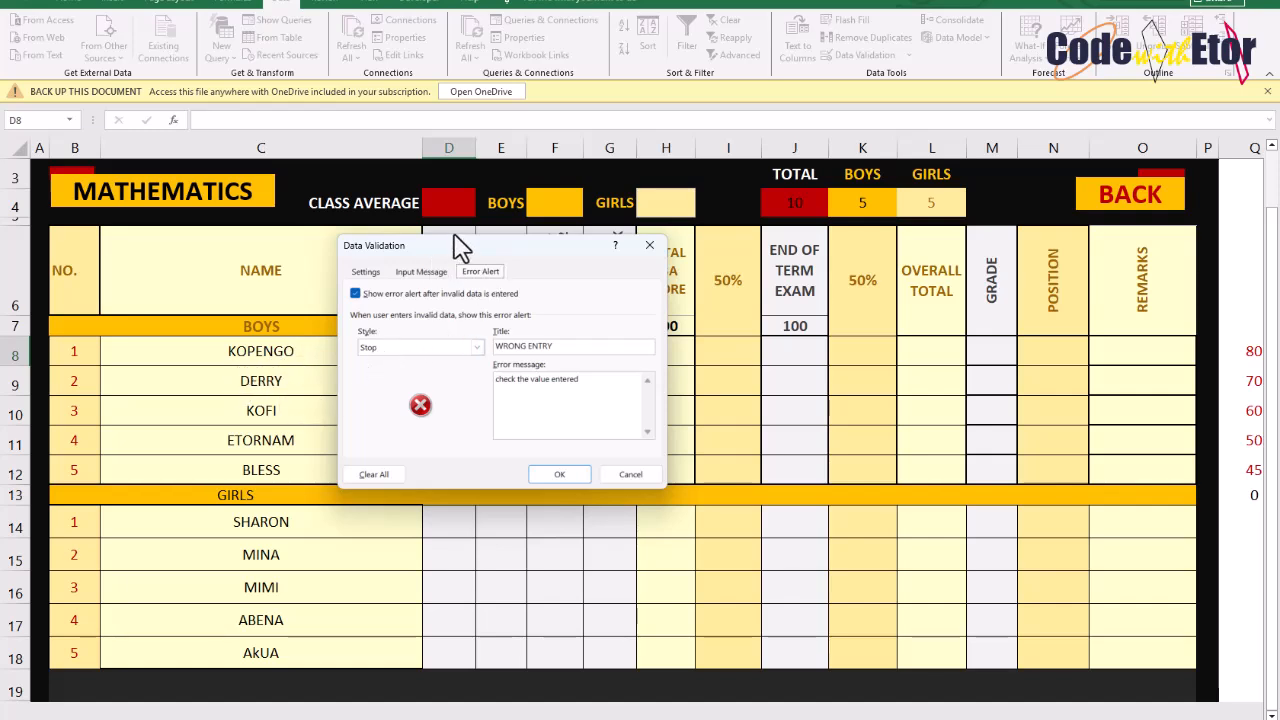
drag(440, 255, 373, 394)
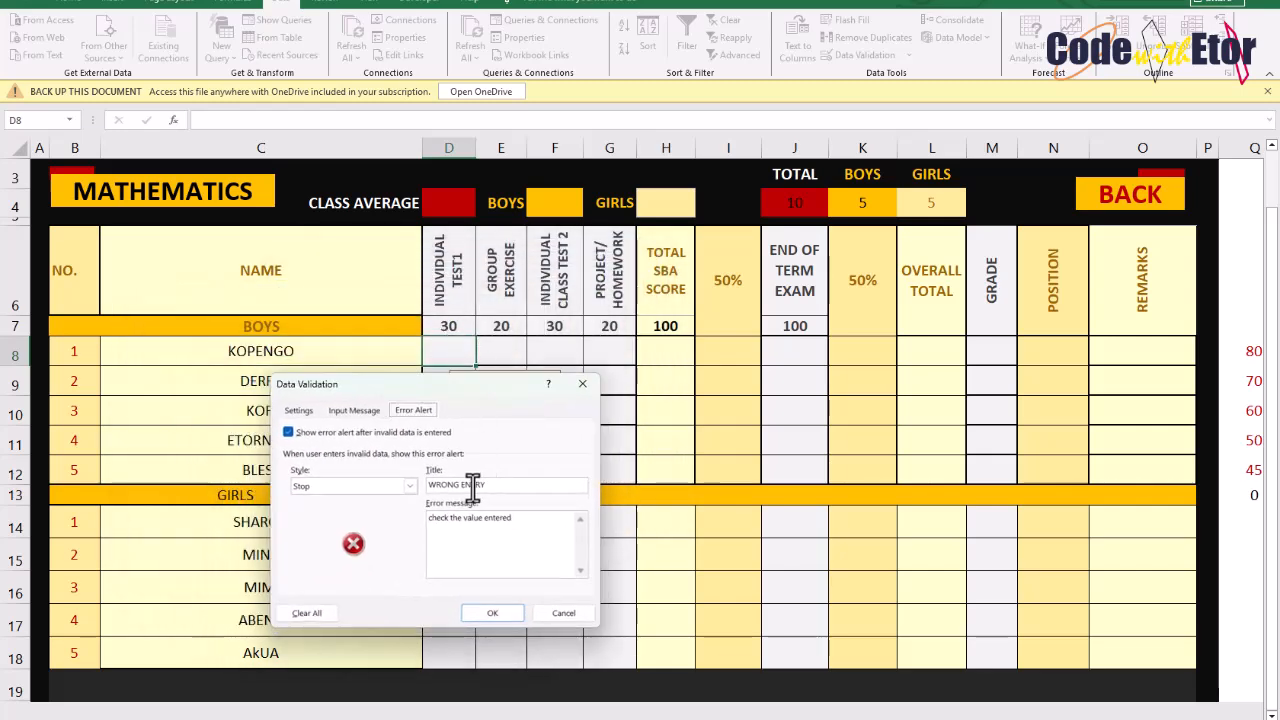
click(502, 618)
Review the Group Exercise cell's data validation criteria and error alert
click(497, 350)
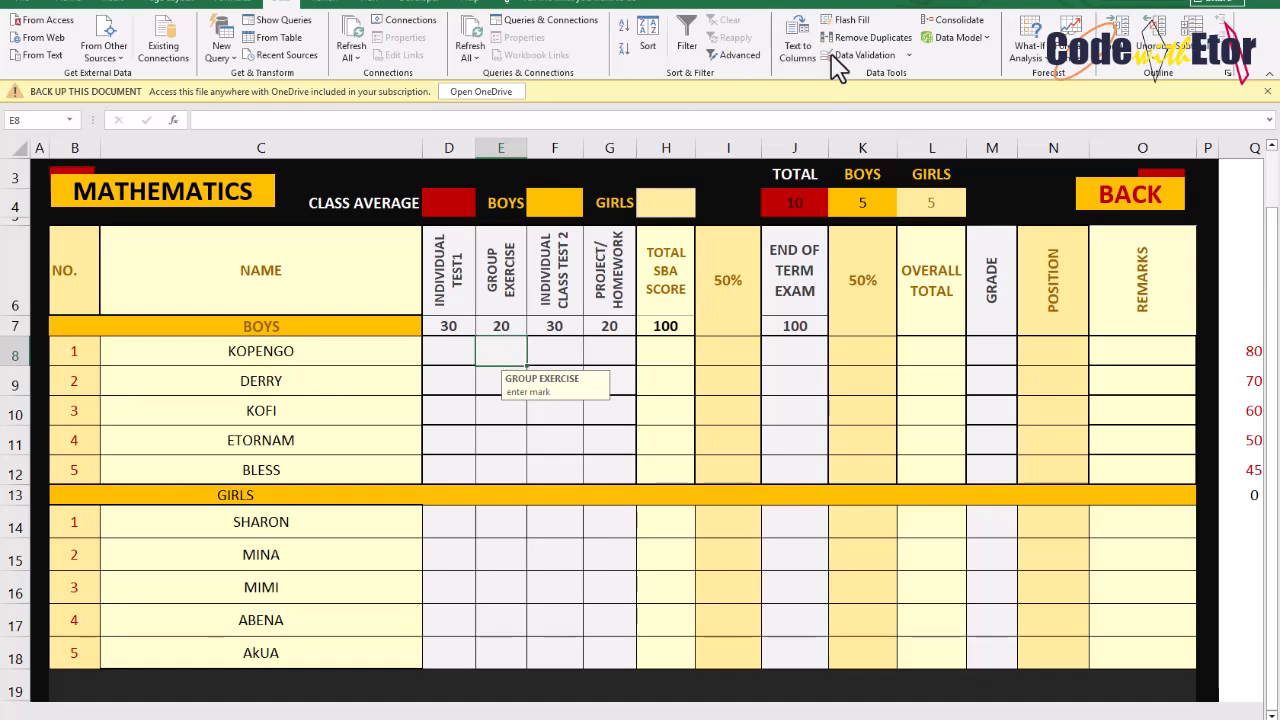
click(858, 56)
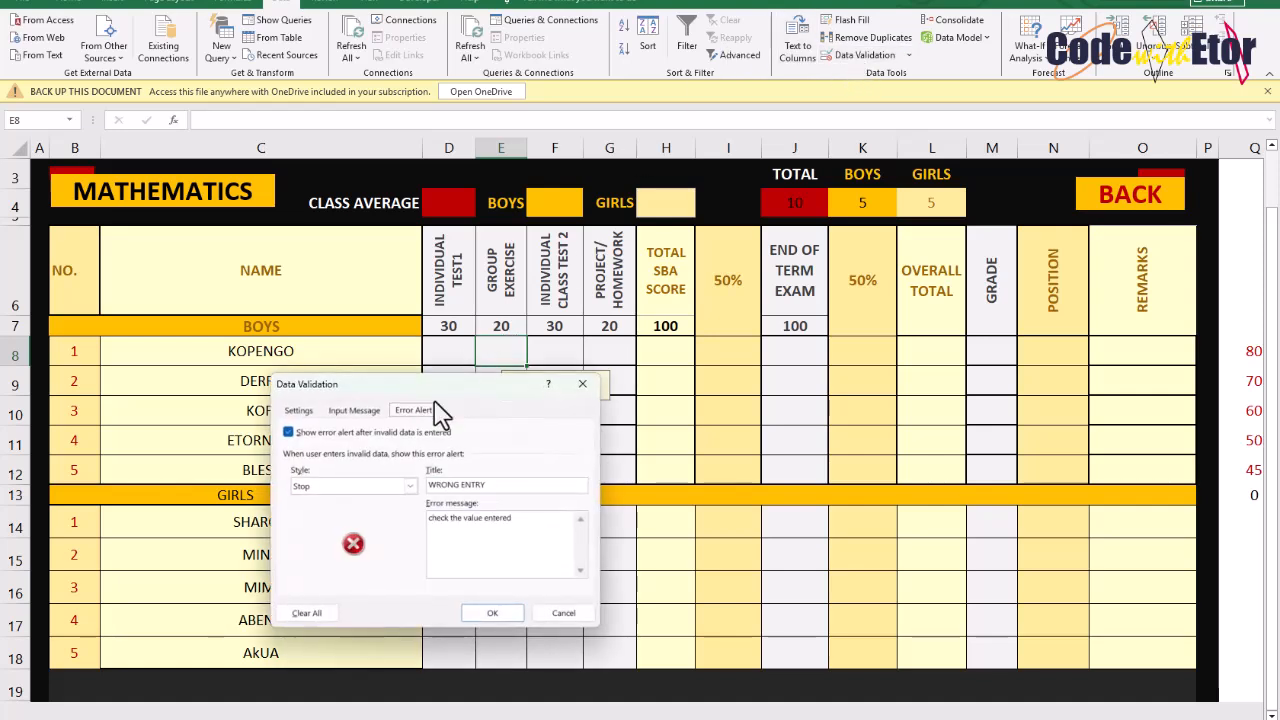
click(300, 411)
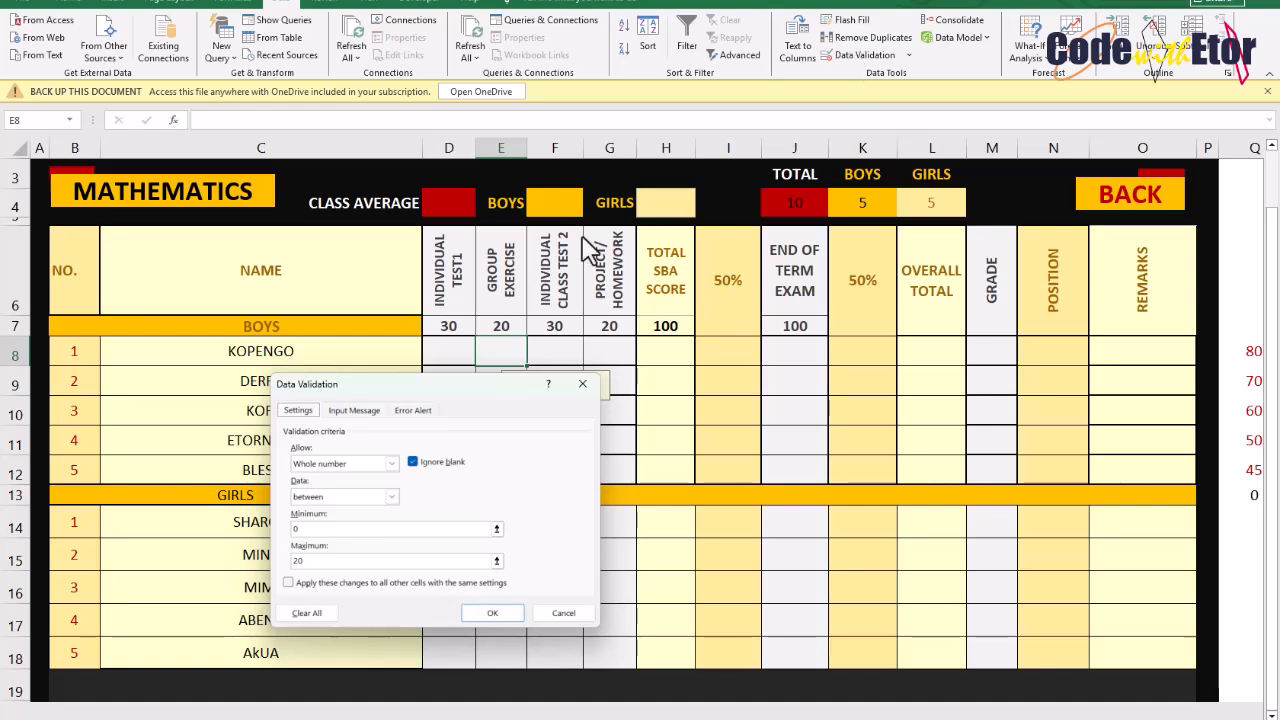
click(388, 464)
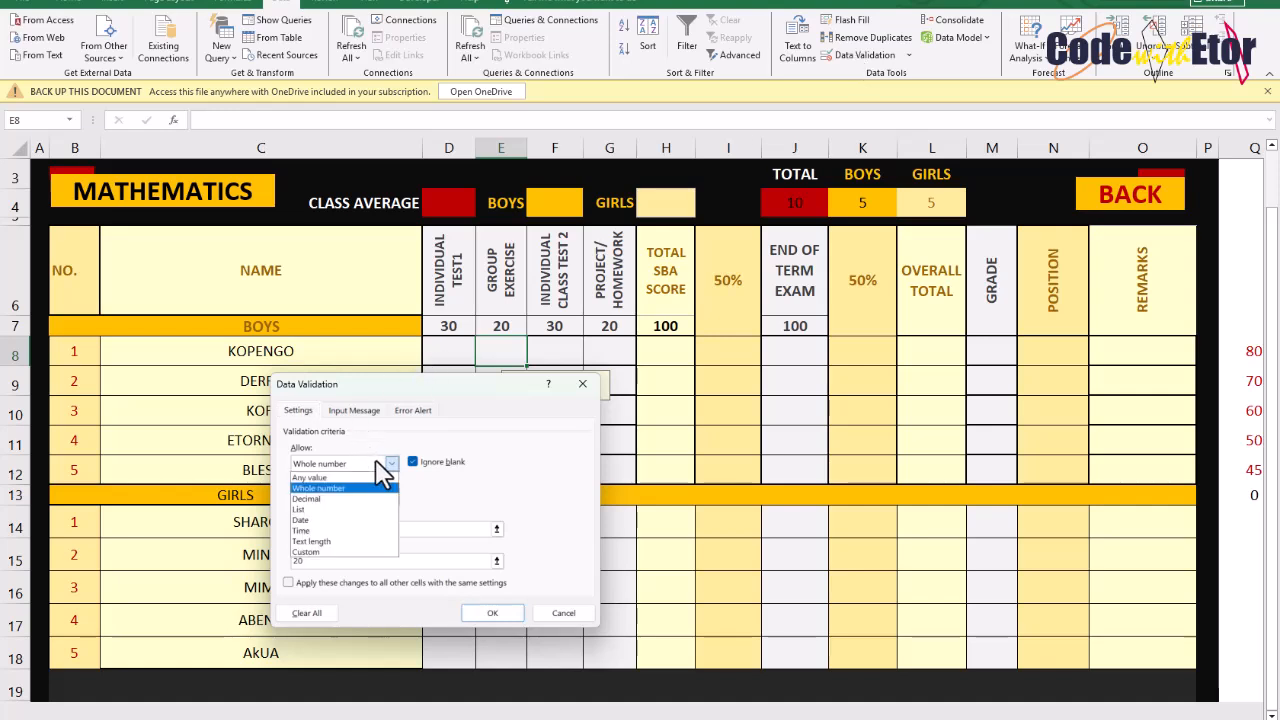
click(303, 489)
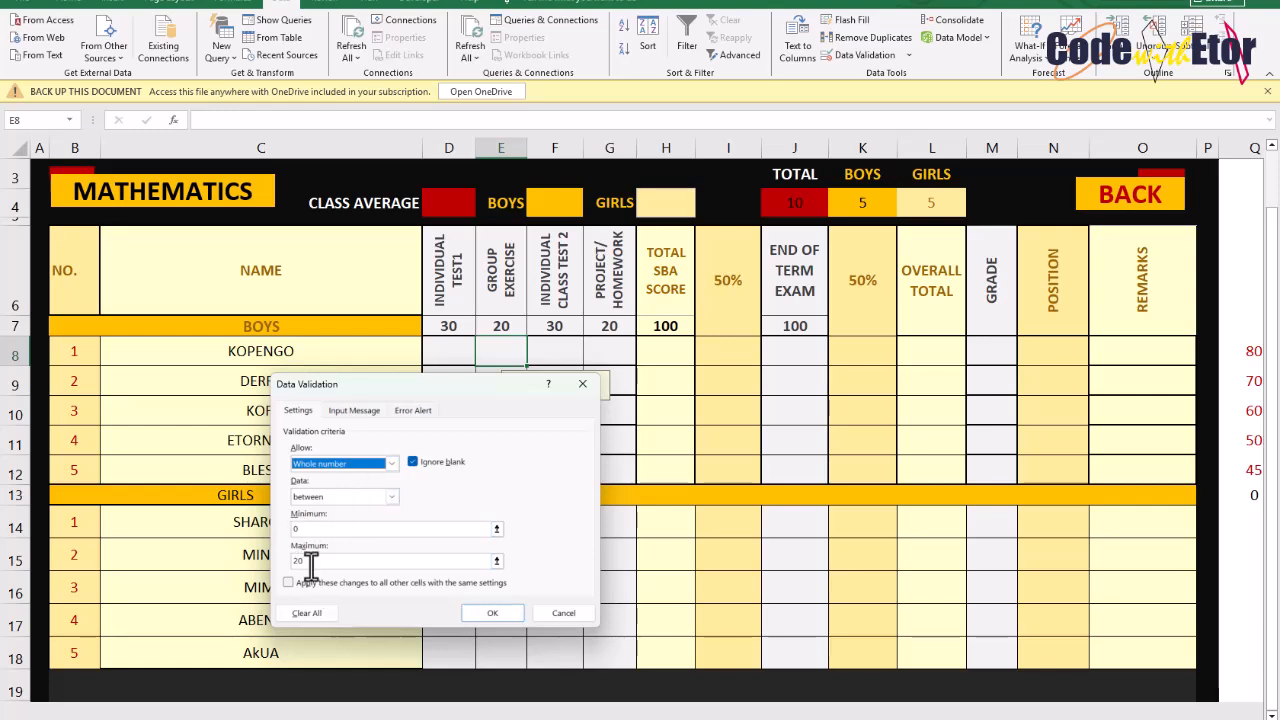
click(413, 410)
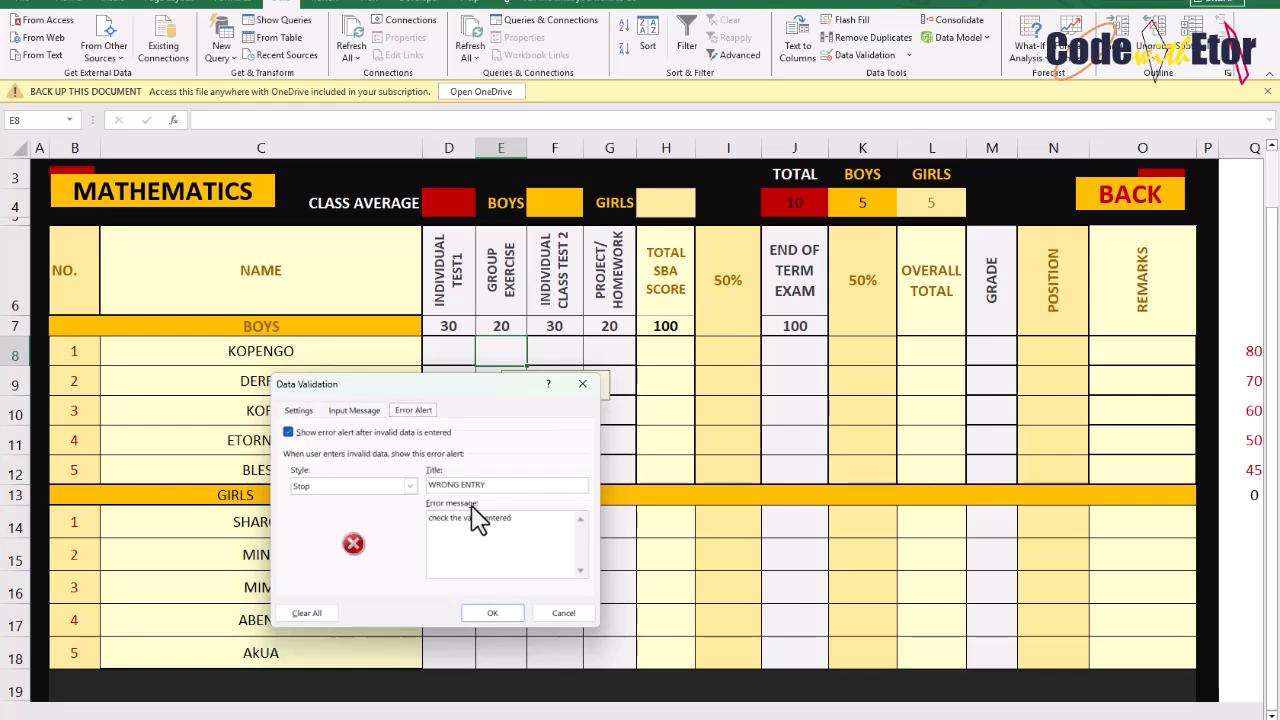
click(493, 613)
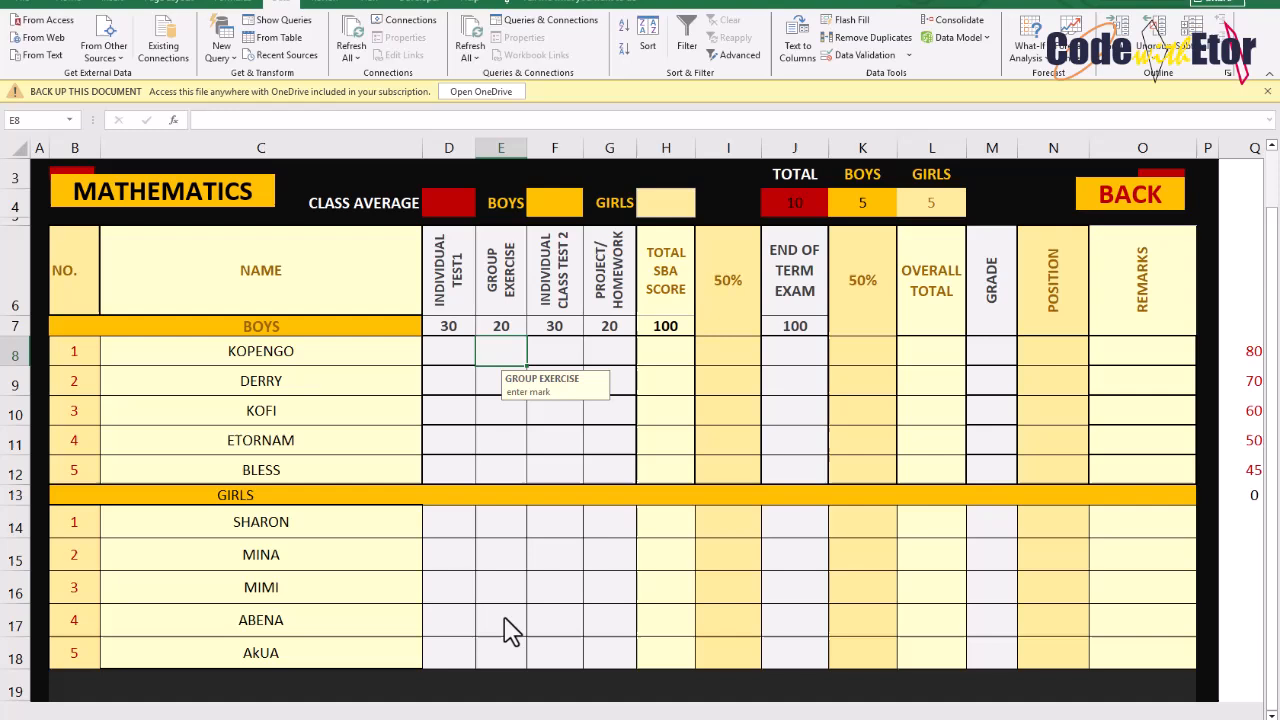
Check the input prompts on the Project/Homework and Individual Test1 cells for boys and girls
click(613, 346)
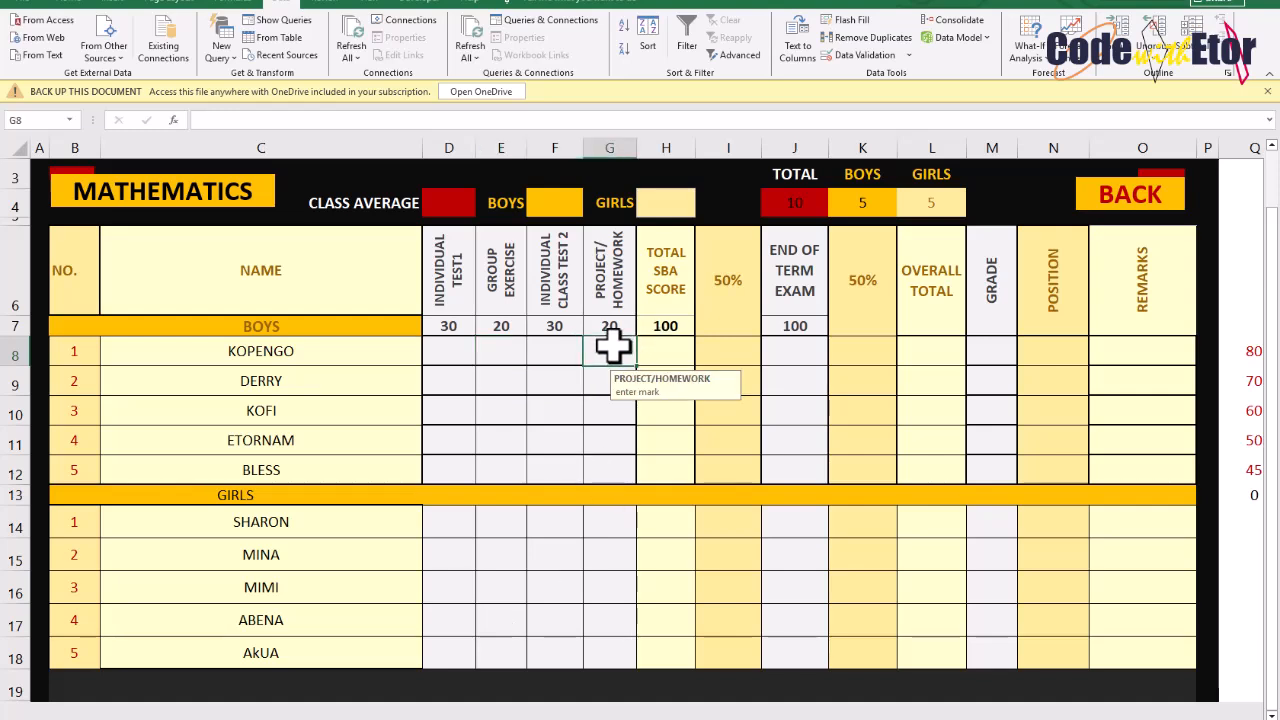
click(443, 349)
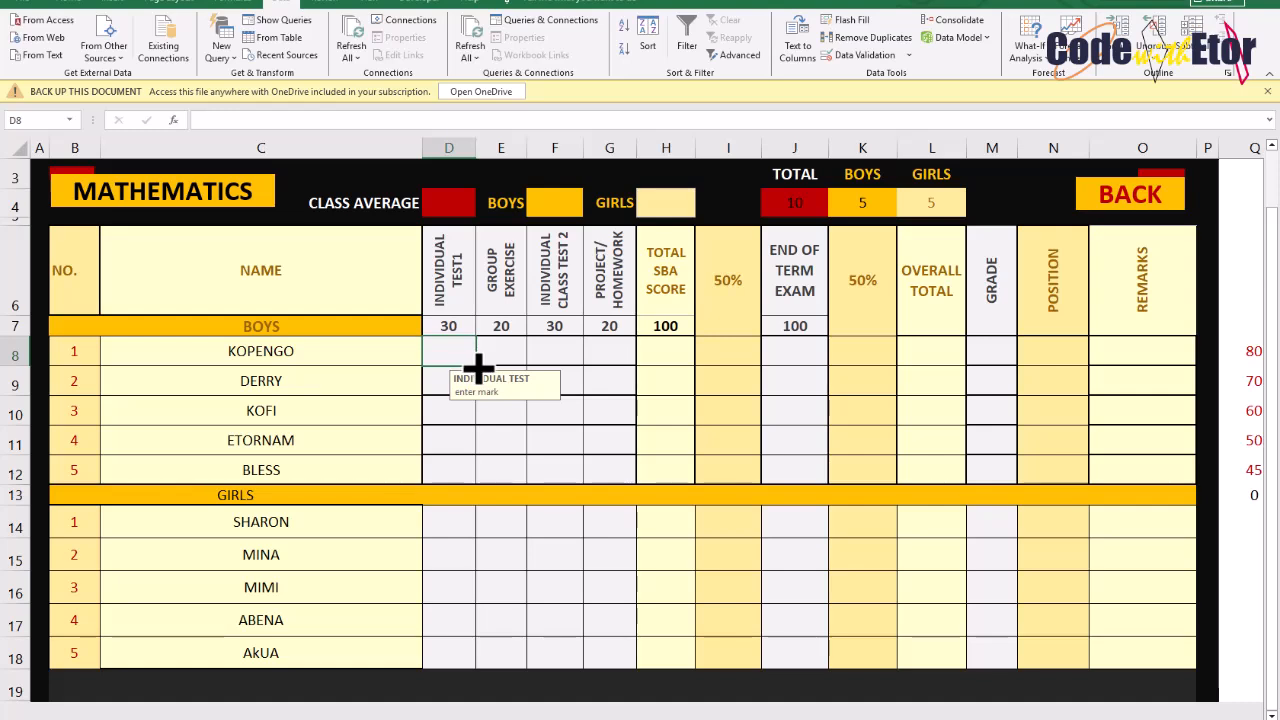
drag(478, 435, 478, 479)
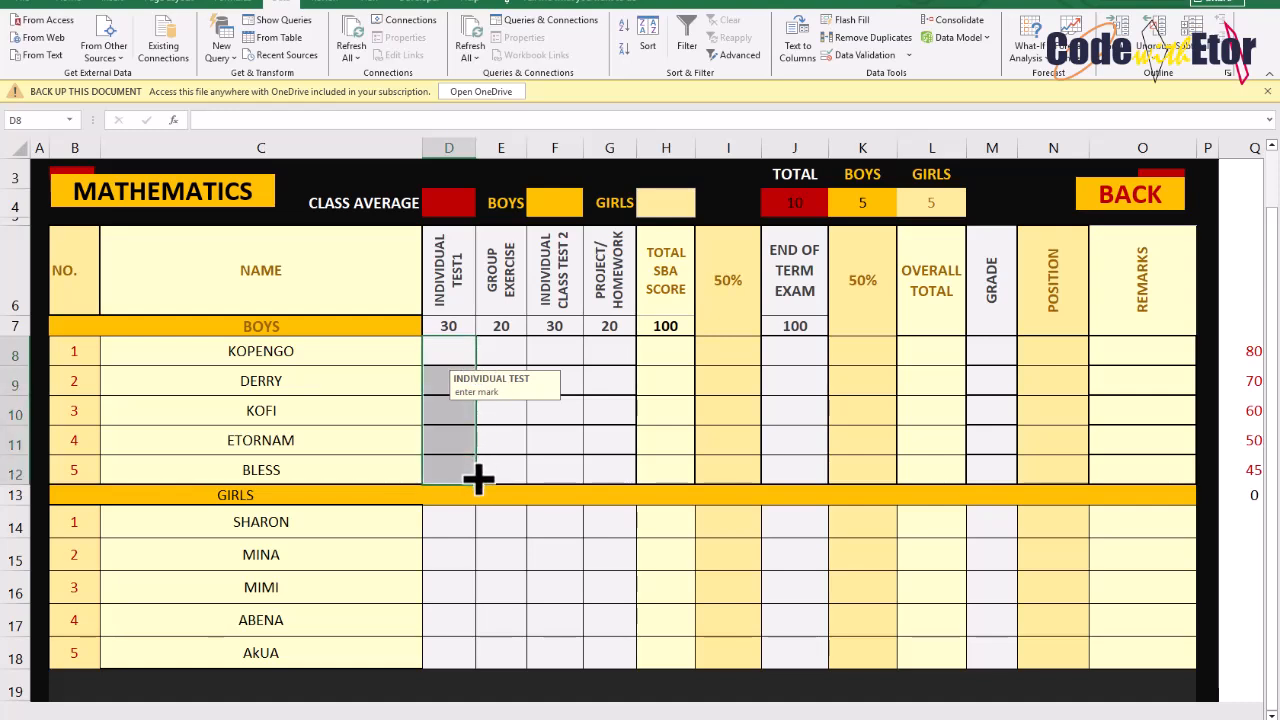
click(464, 519)
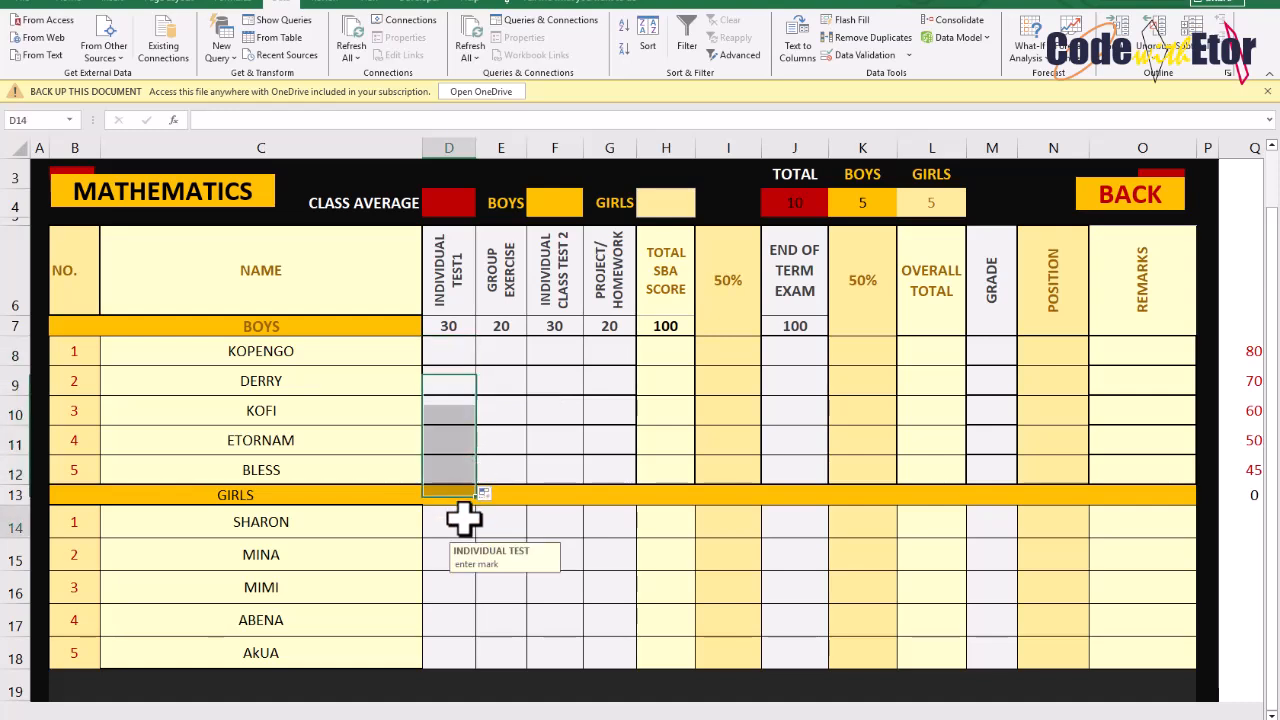
Review the End of Term Exam cell's data validation input message, error alert and criteria
click(791, 345)
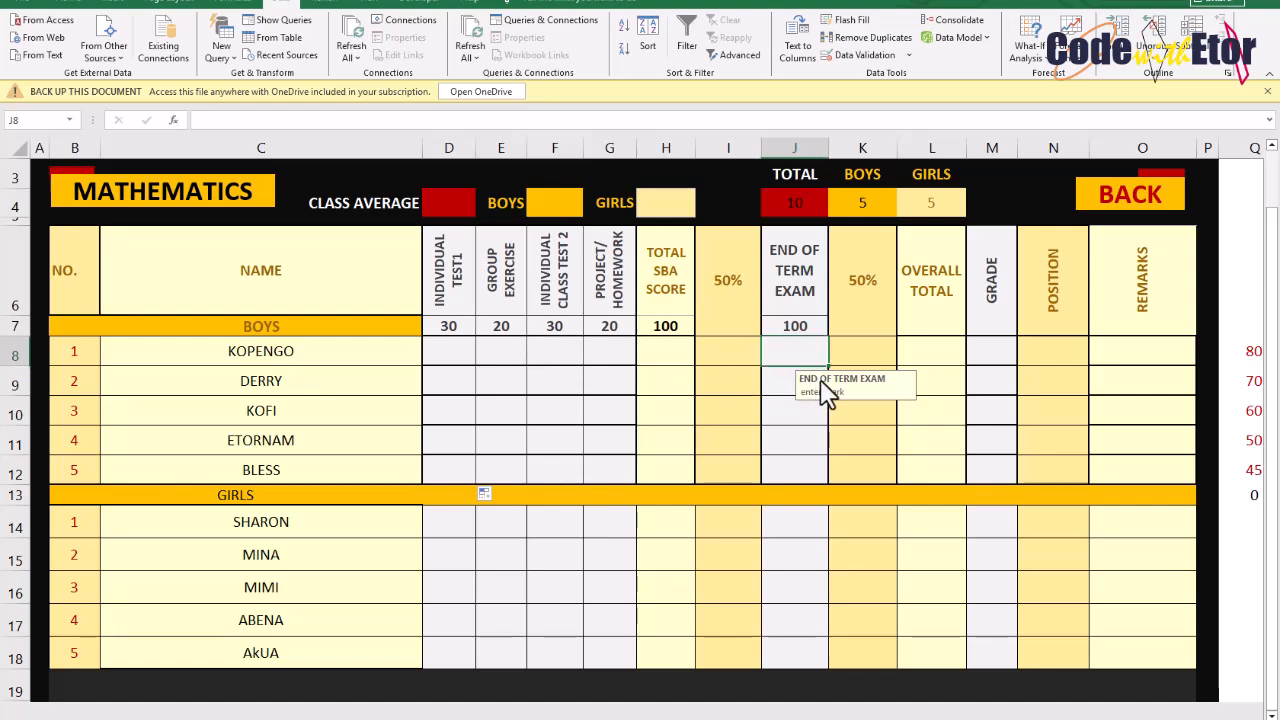
click(858, 55)
click(363, 411)
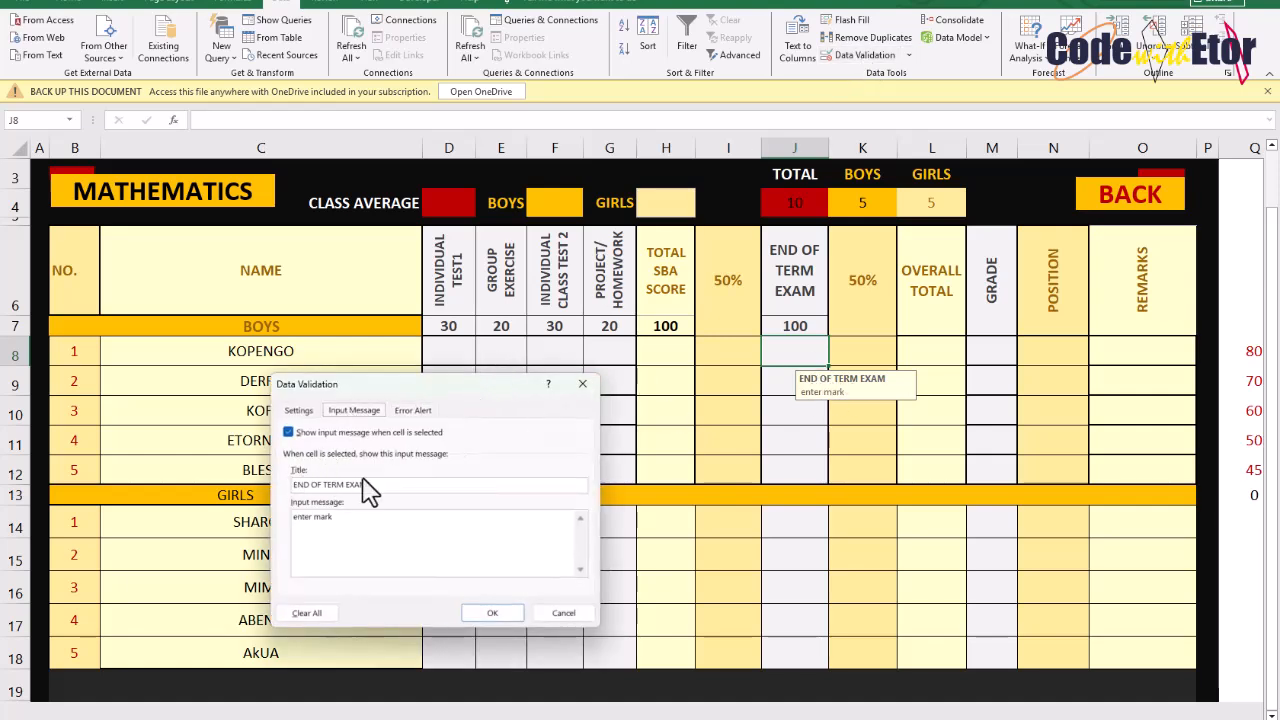
click(420, 410)
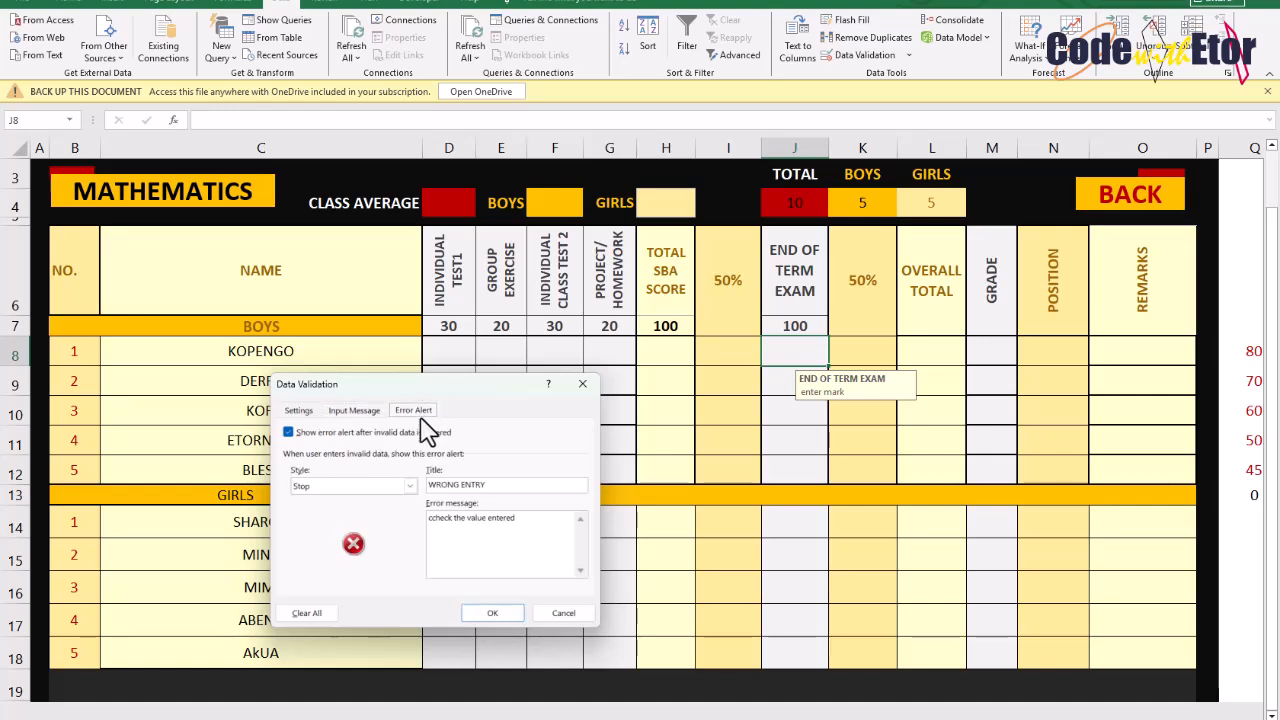
click(292, 414)
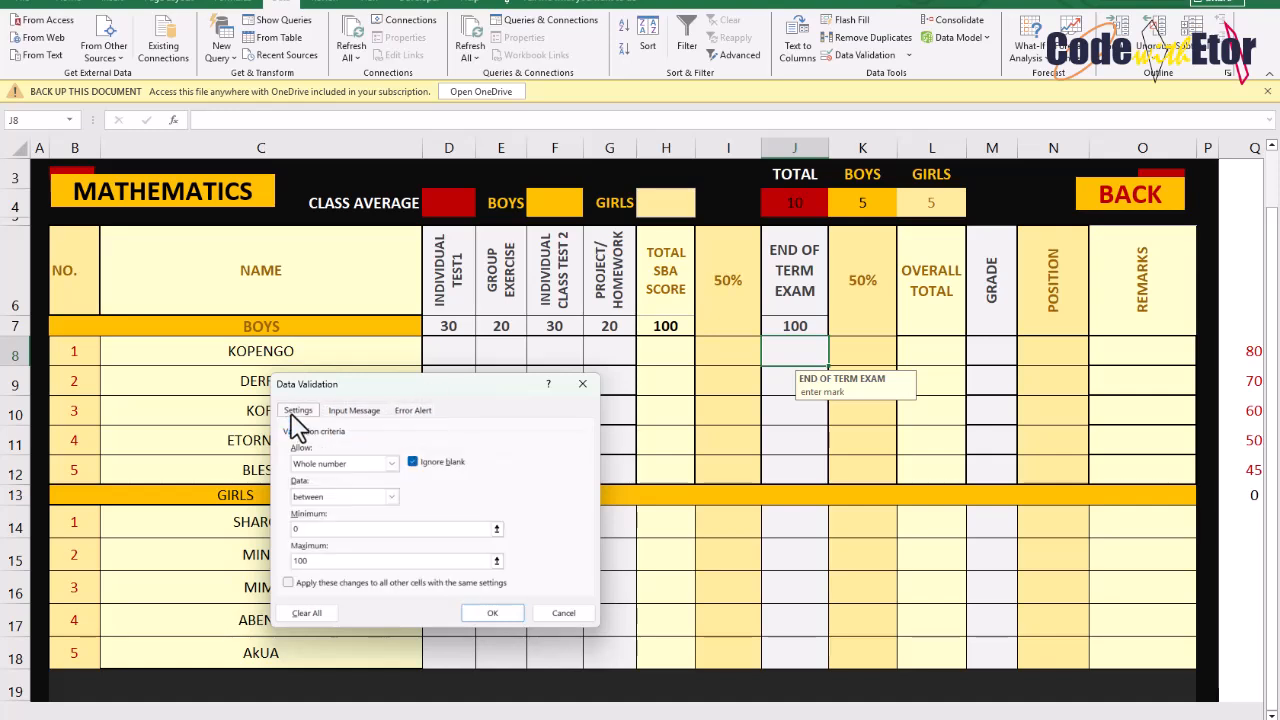
click(512, 612)
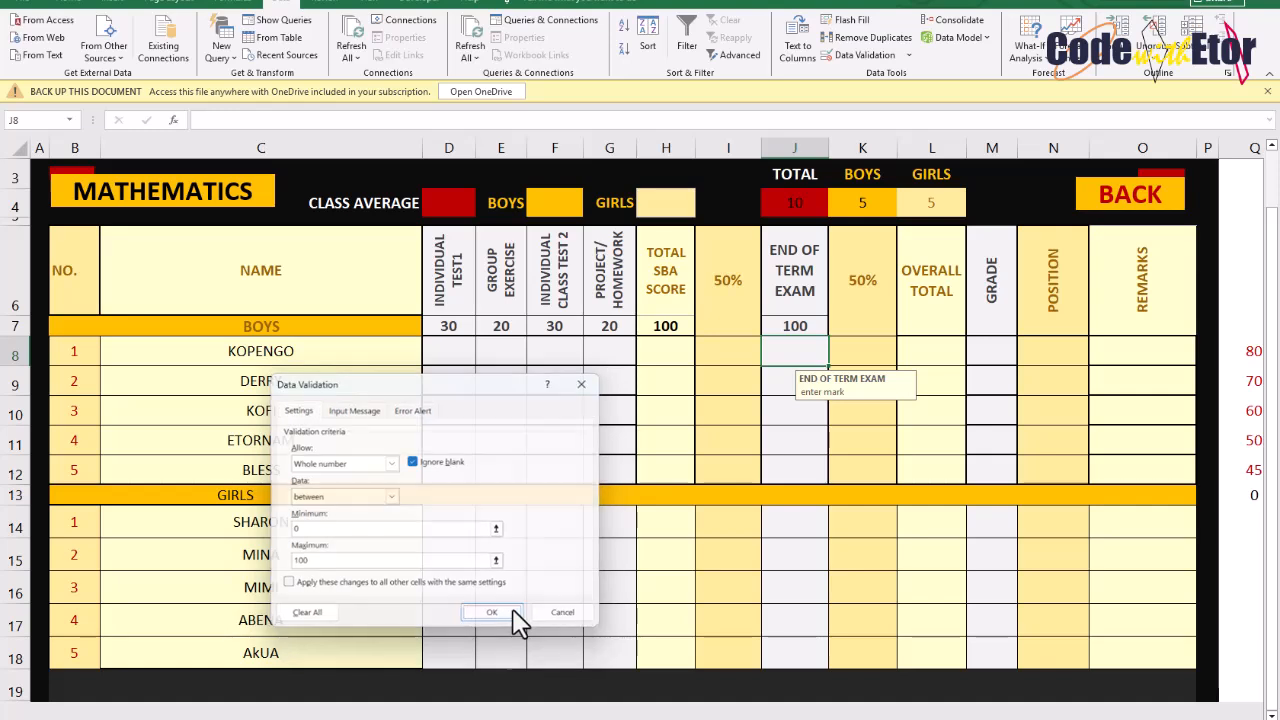
Check the score cell prompts and select the first boy's Total SBA Score cell
click(520, 378)
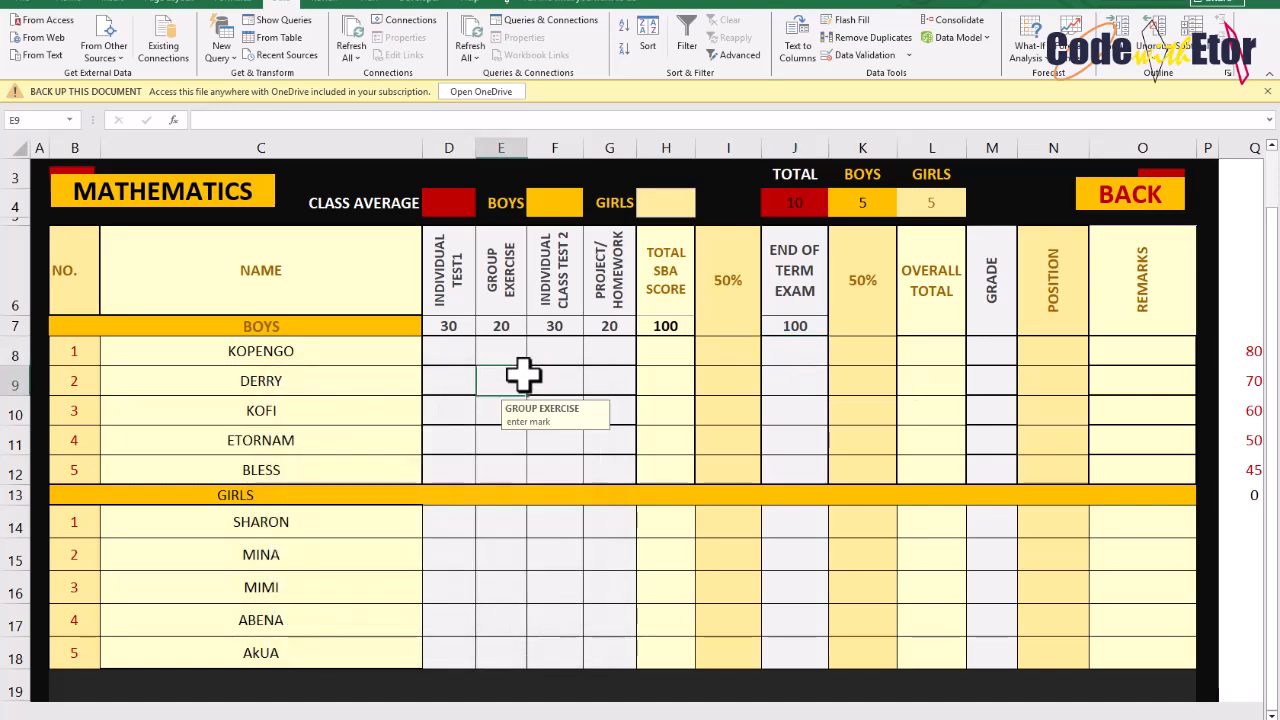
click(446, 350)
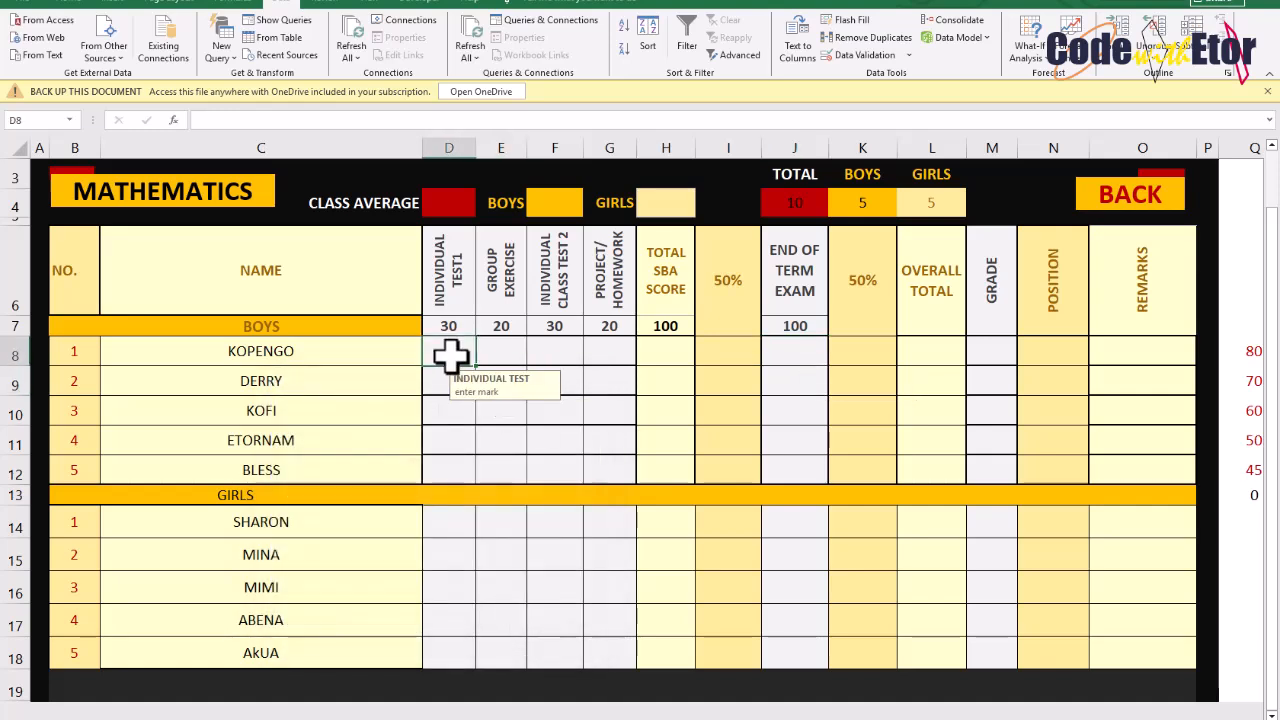
click(660, 349)
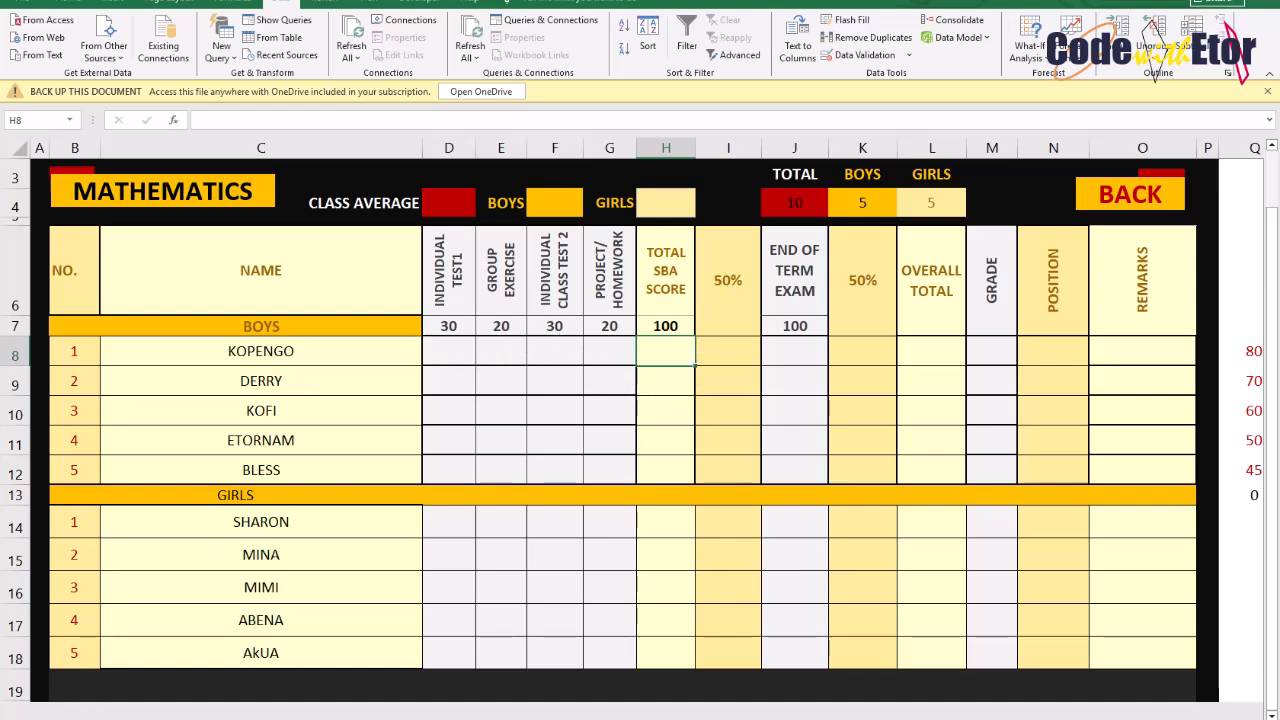
key(alt+Tab)
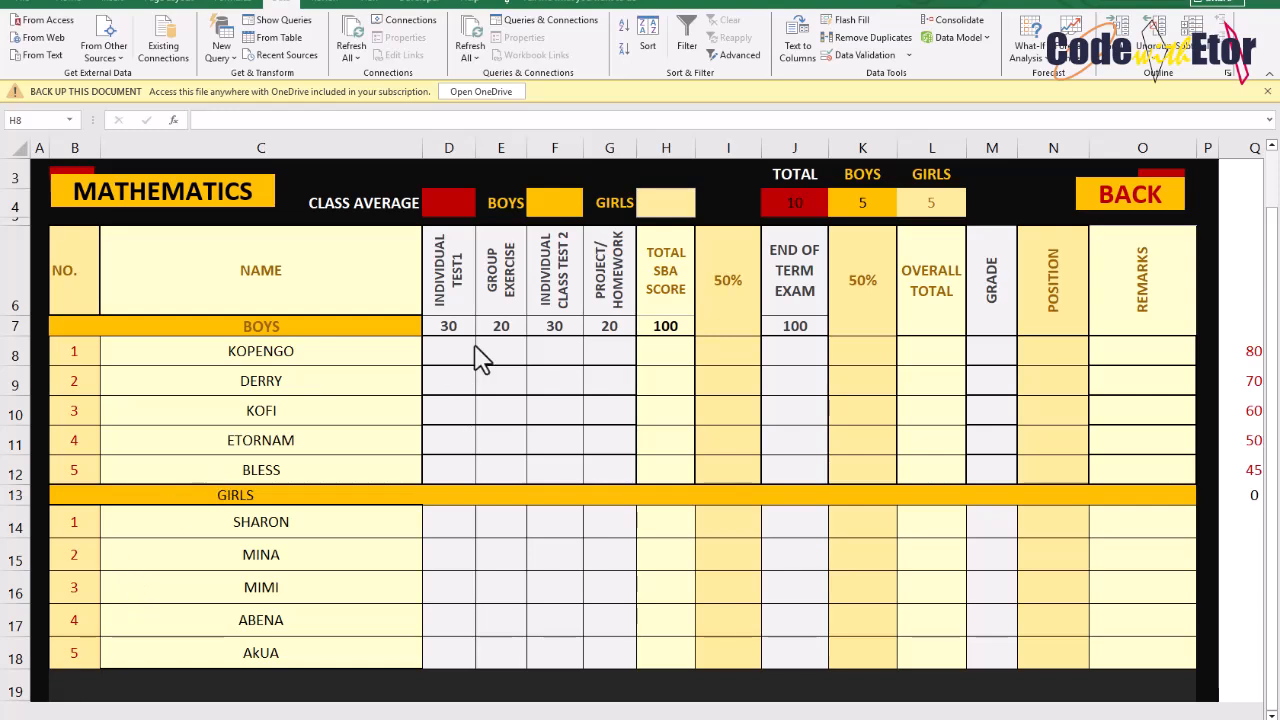
click(665, 352)
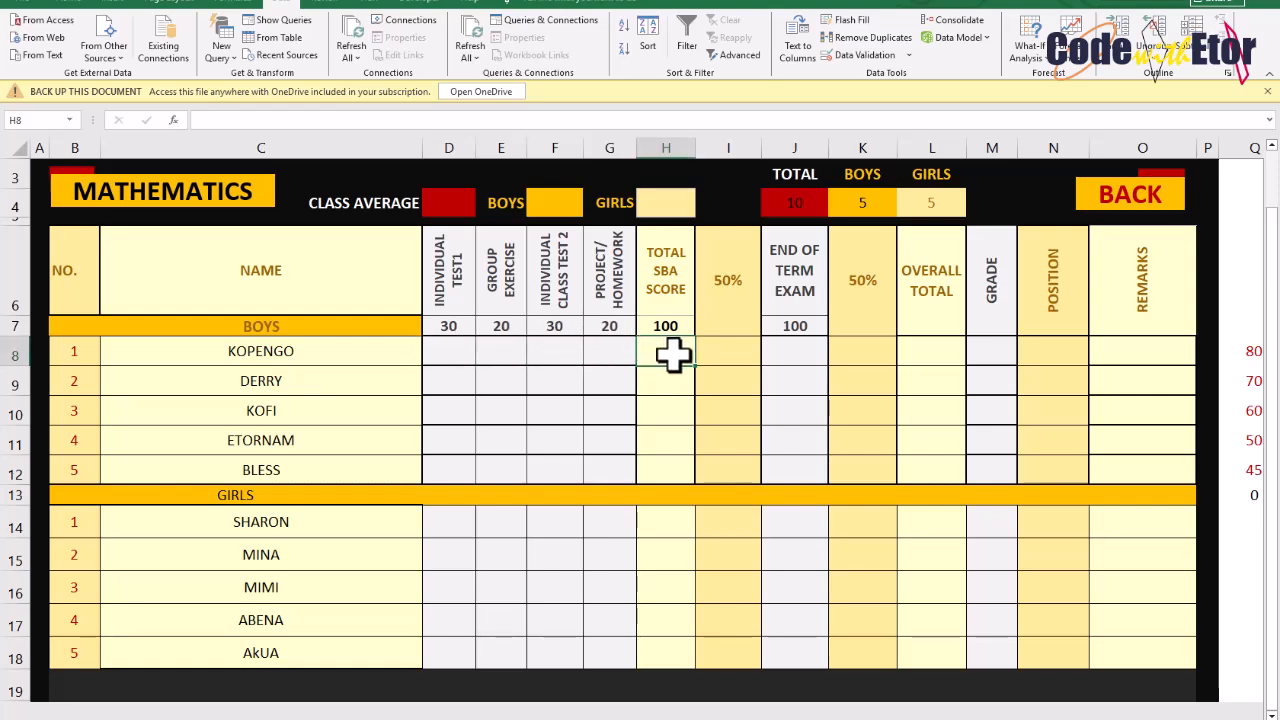
In the first boy's Total SBA Score cell, enter =IF(D8&E8&F8&G8="","",SUM(D8:G8)) so it stays blank until scores are entered
text(=)
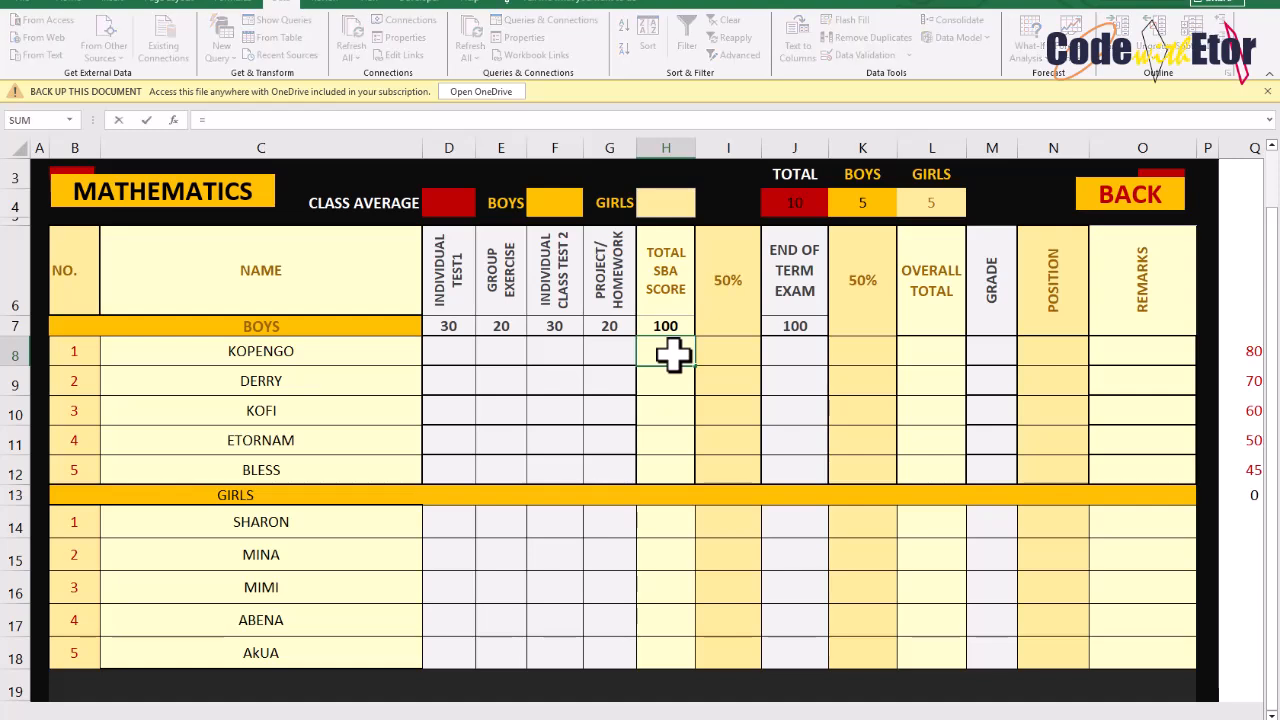
text(IF)
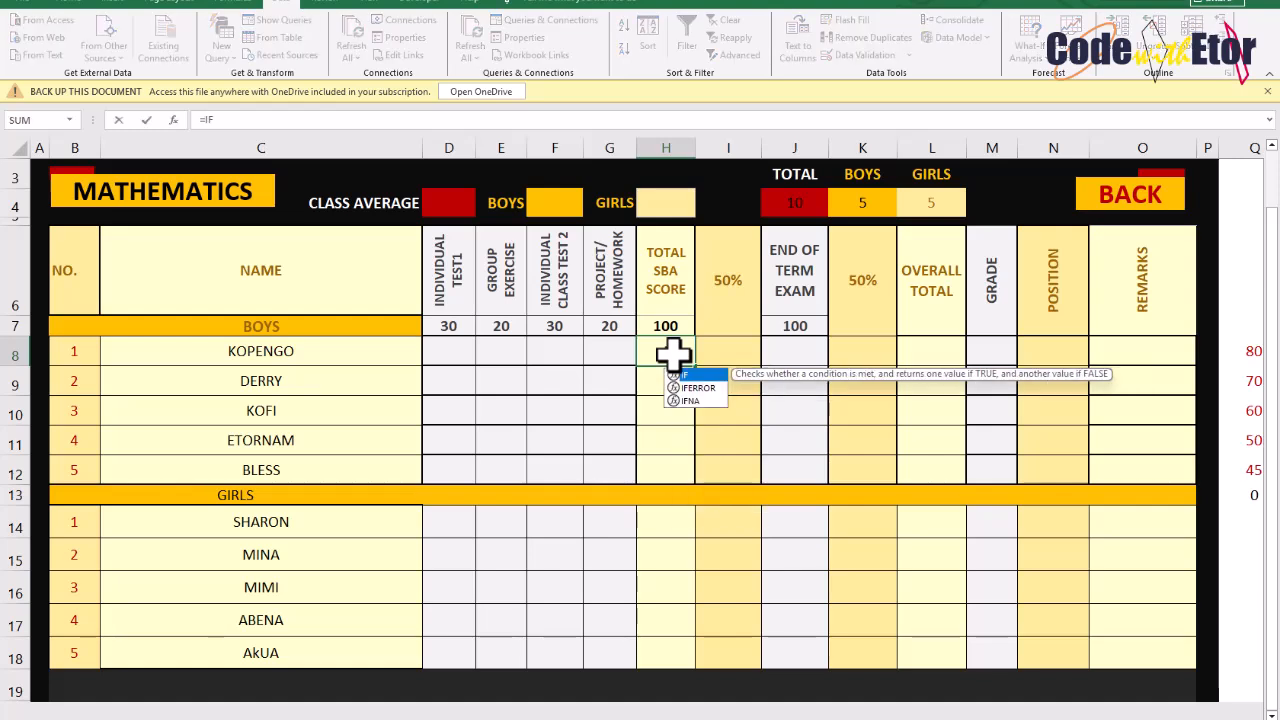
text(()
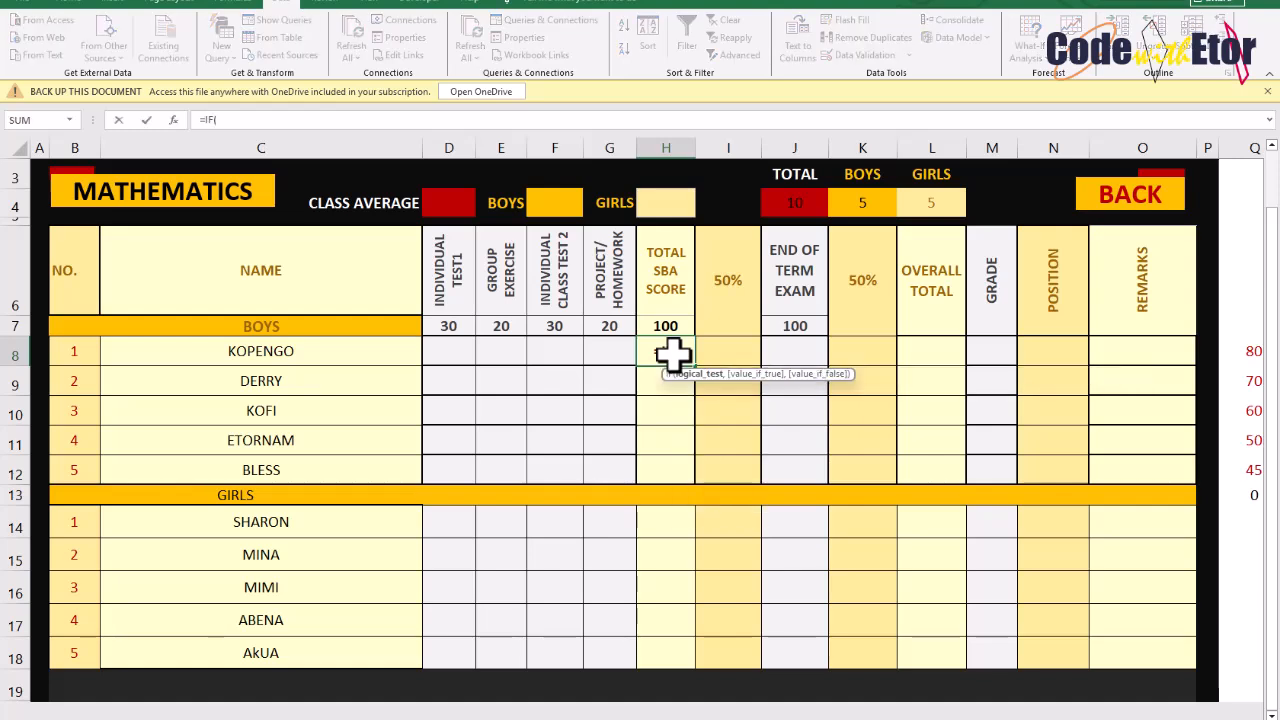
click(462, 351)
text(,)
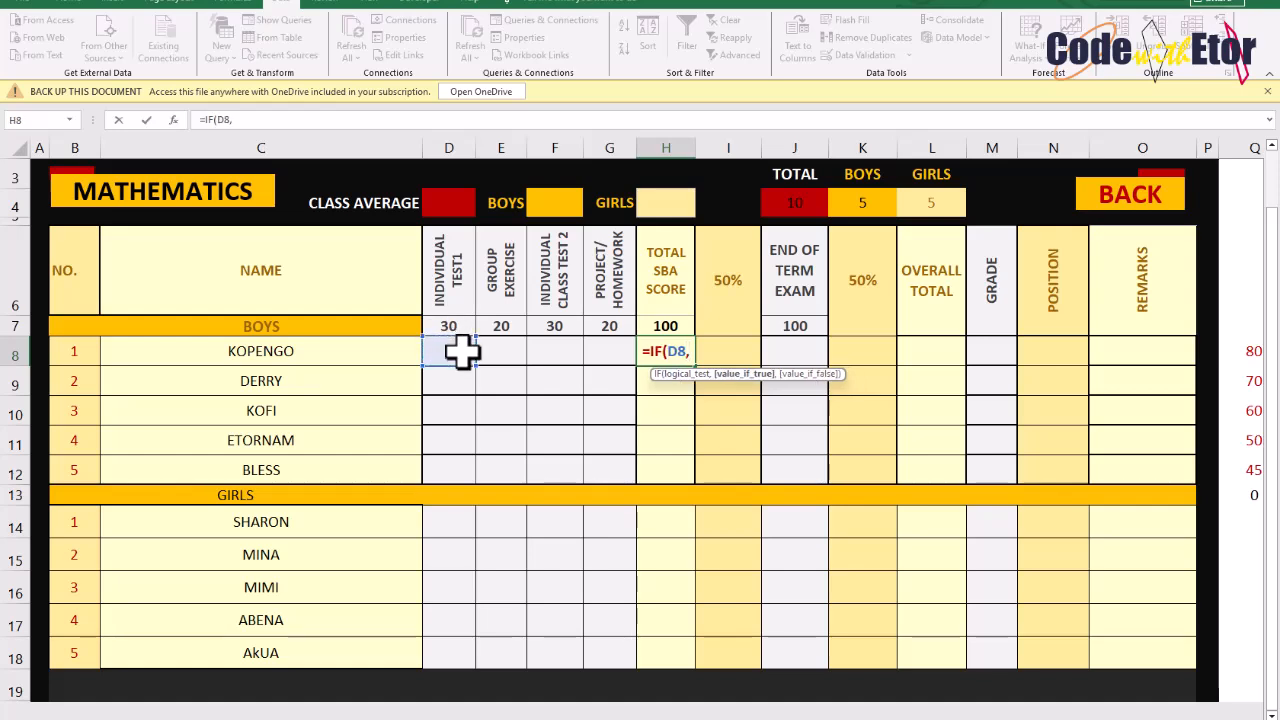
key(BackSpace)
text(&)
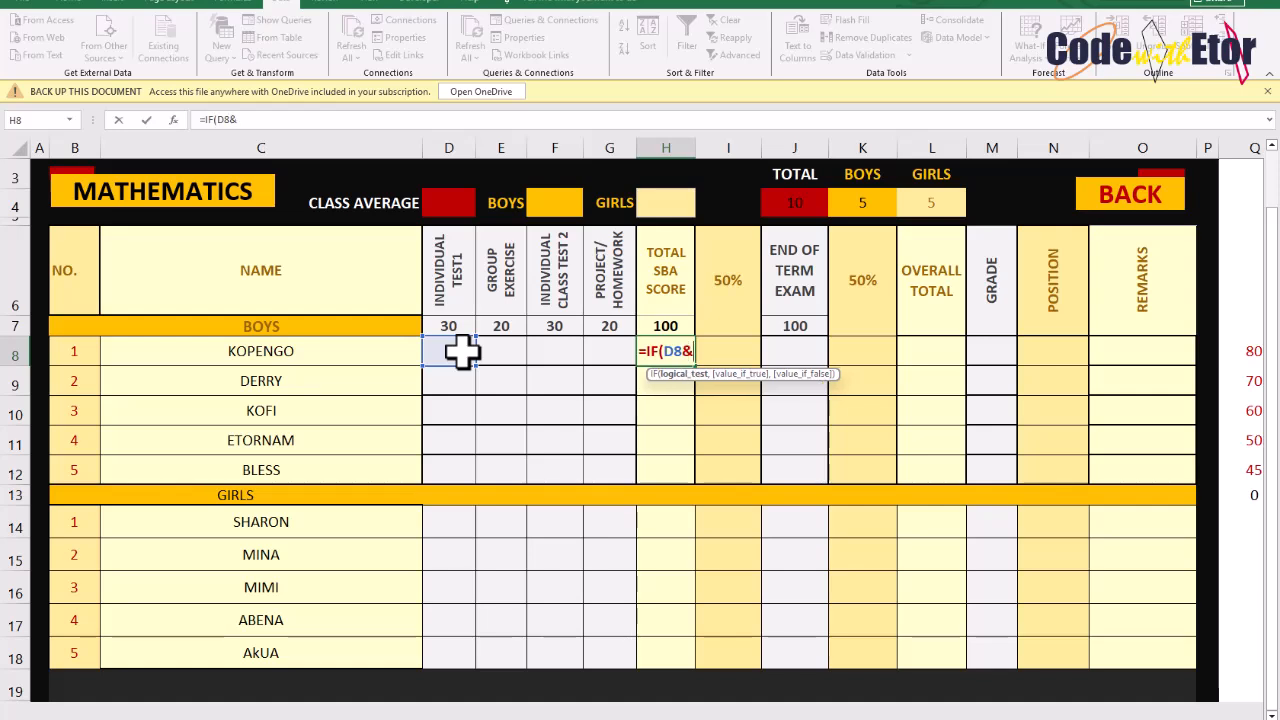
click(498, 352)
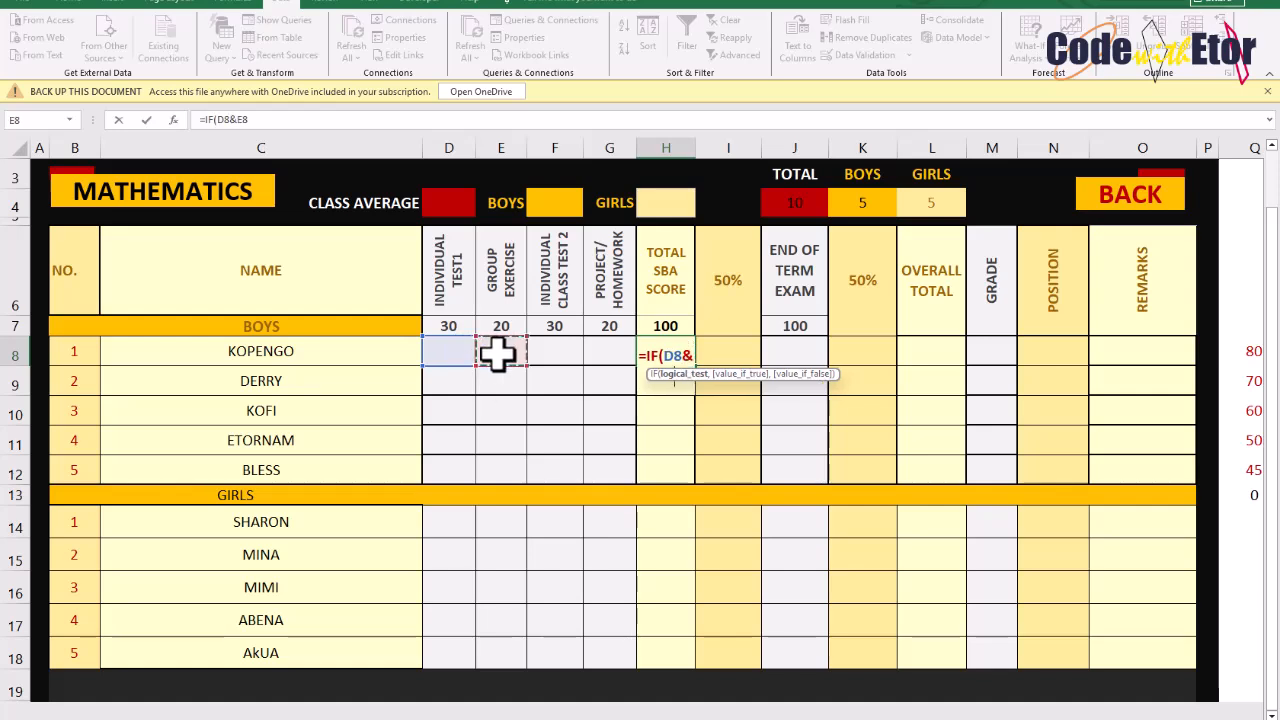
text(,&)
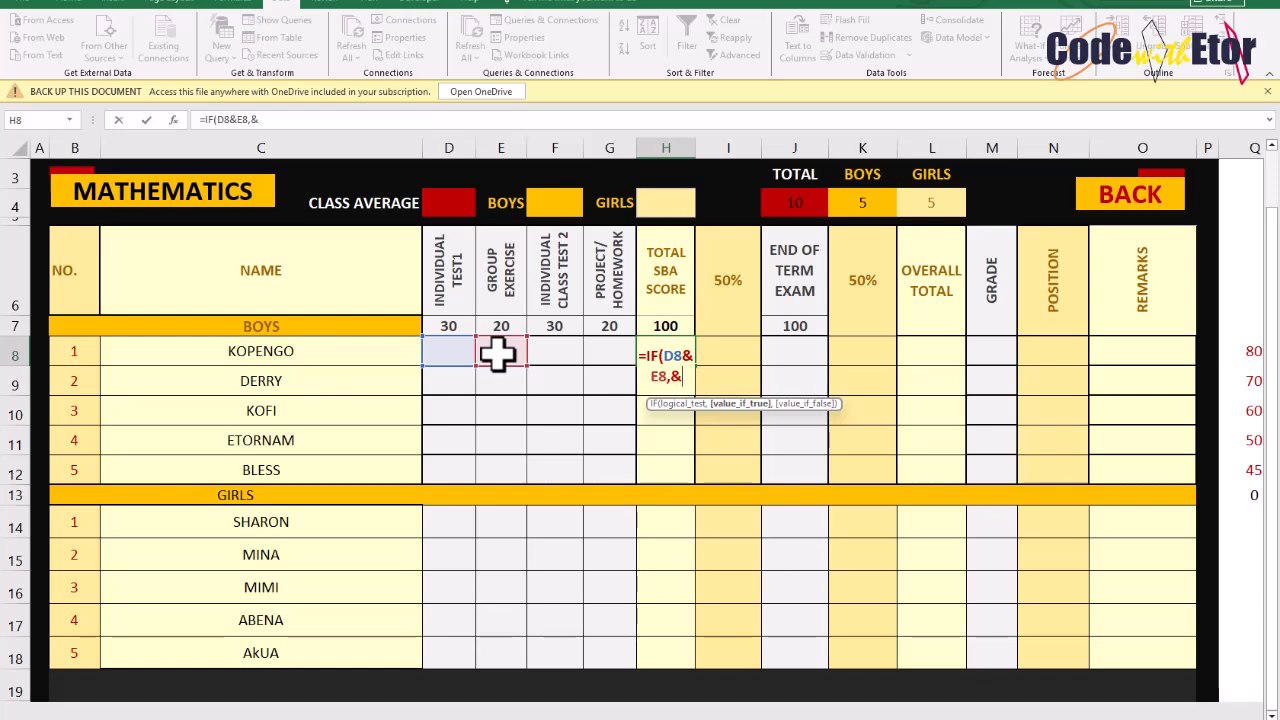
key(BackSpace)
key(BackSpace)
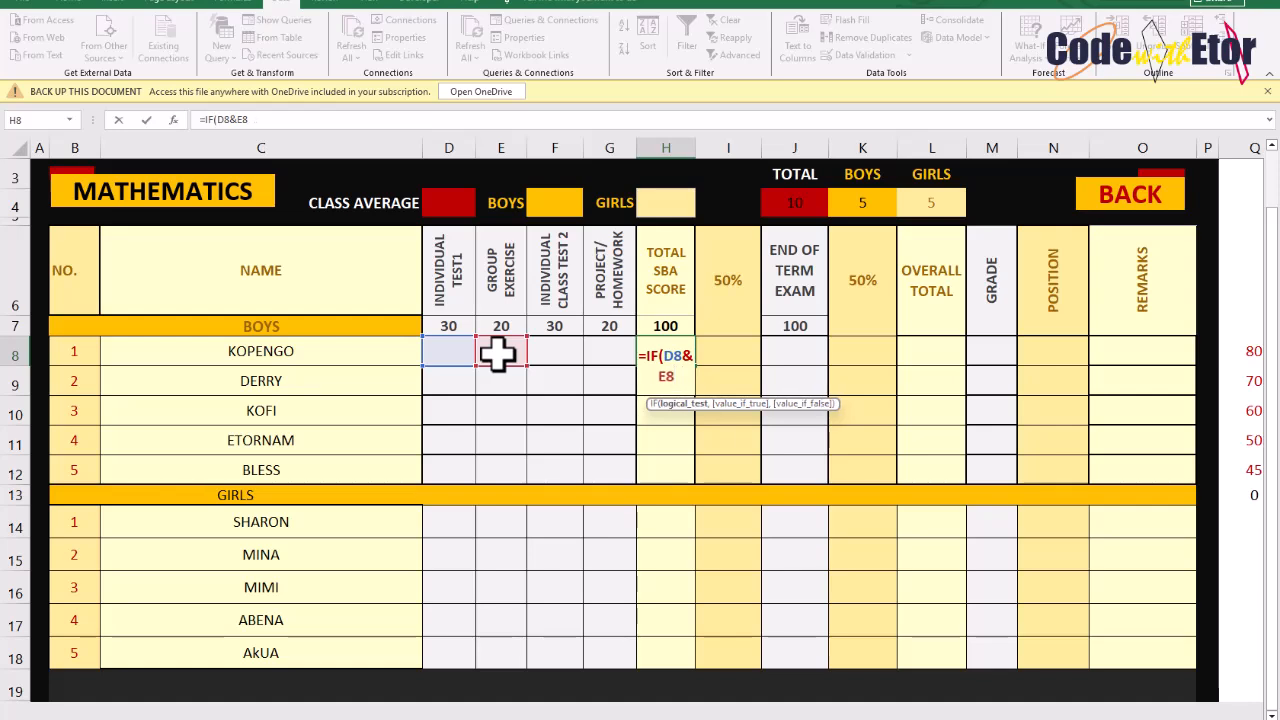
text(&)
click(554, 352)
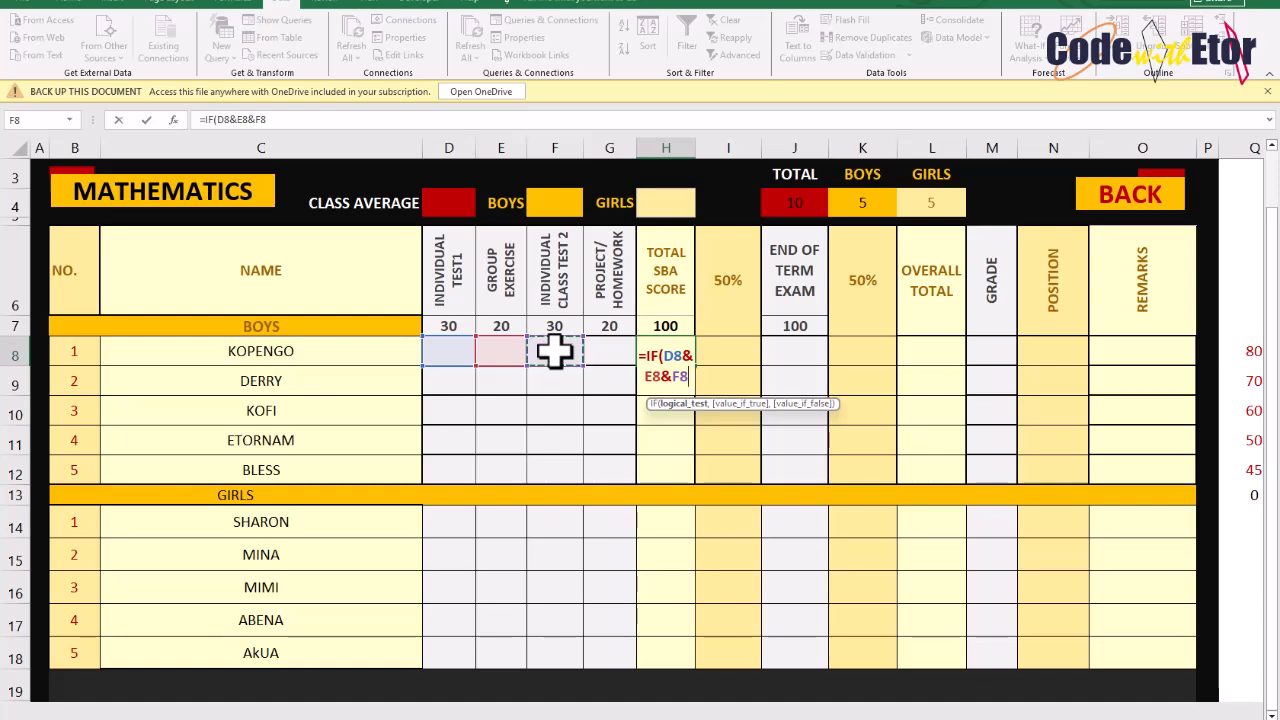
text(&)
click(618, 346)
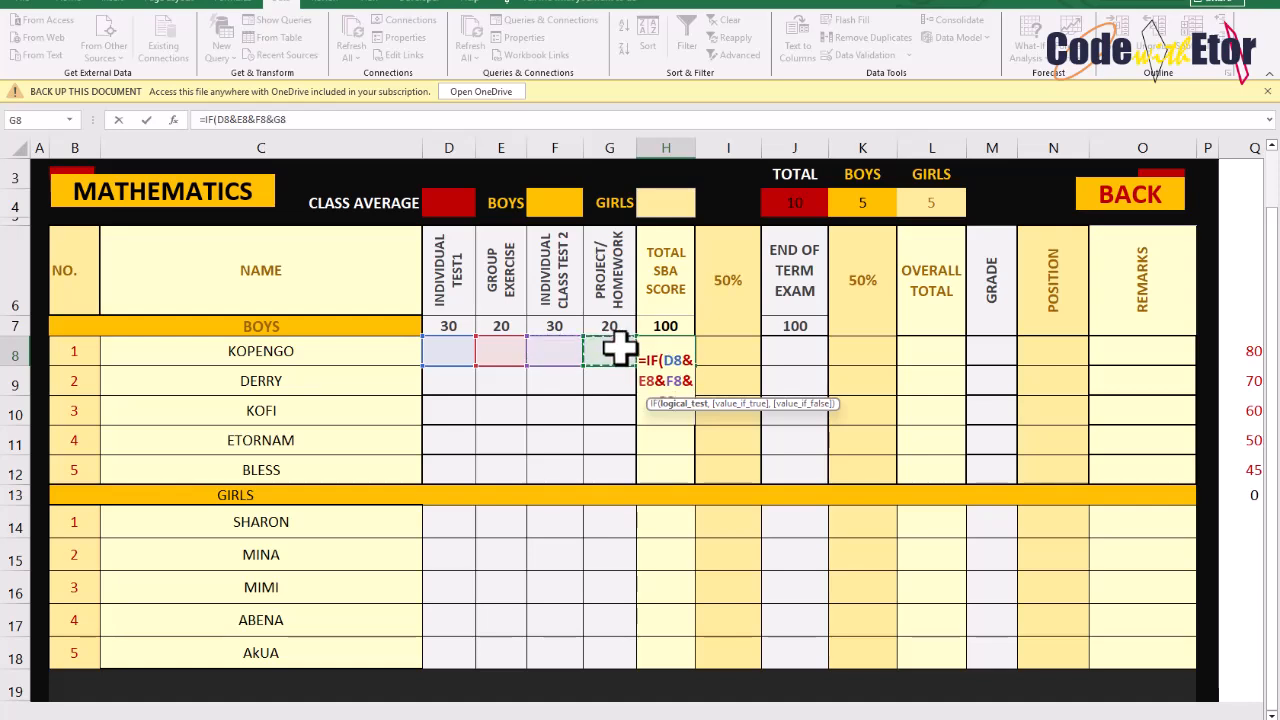
text(=)
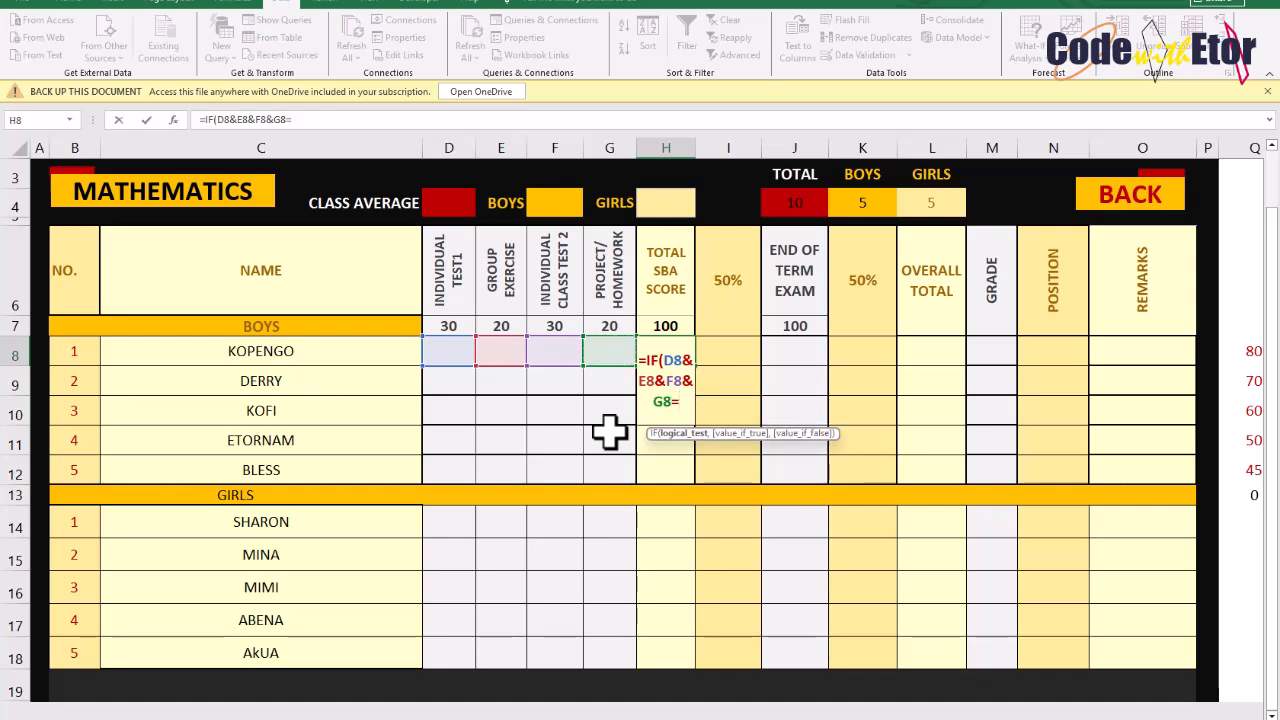
text("","")
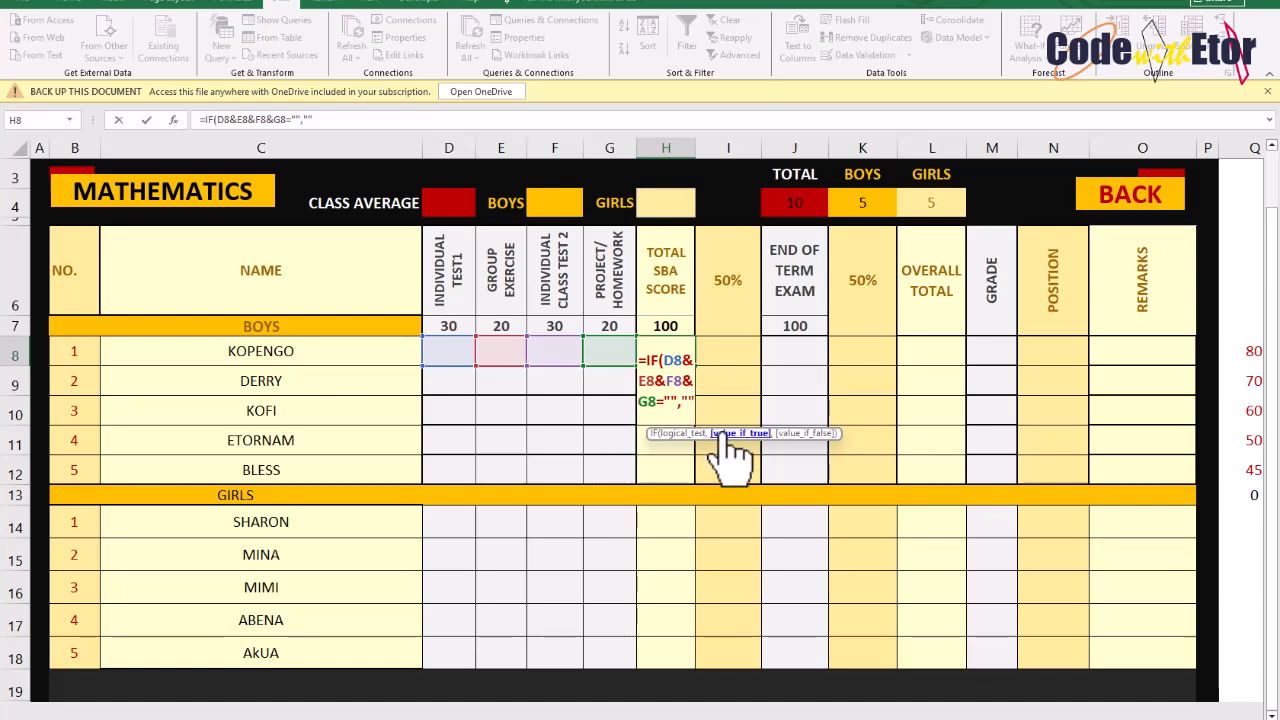
text(,)
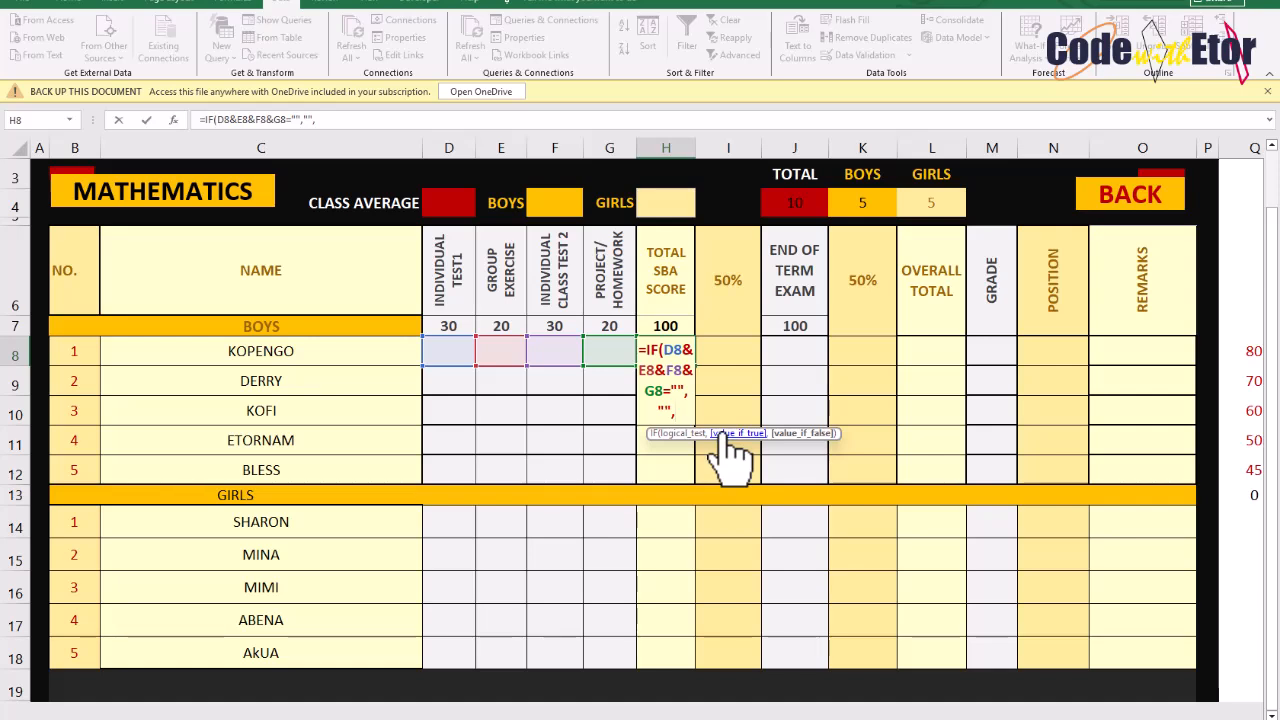
text(SUM()
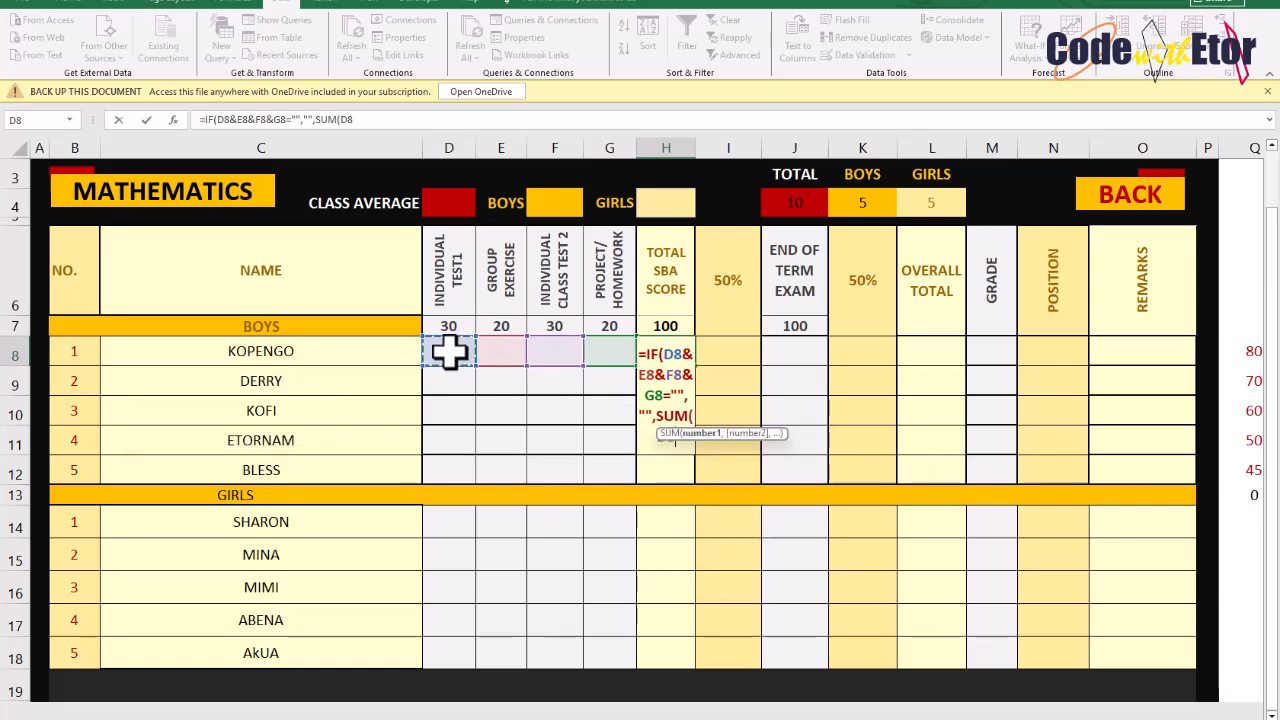
drag(449, 351, 608, 355)
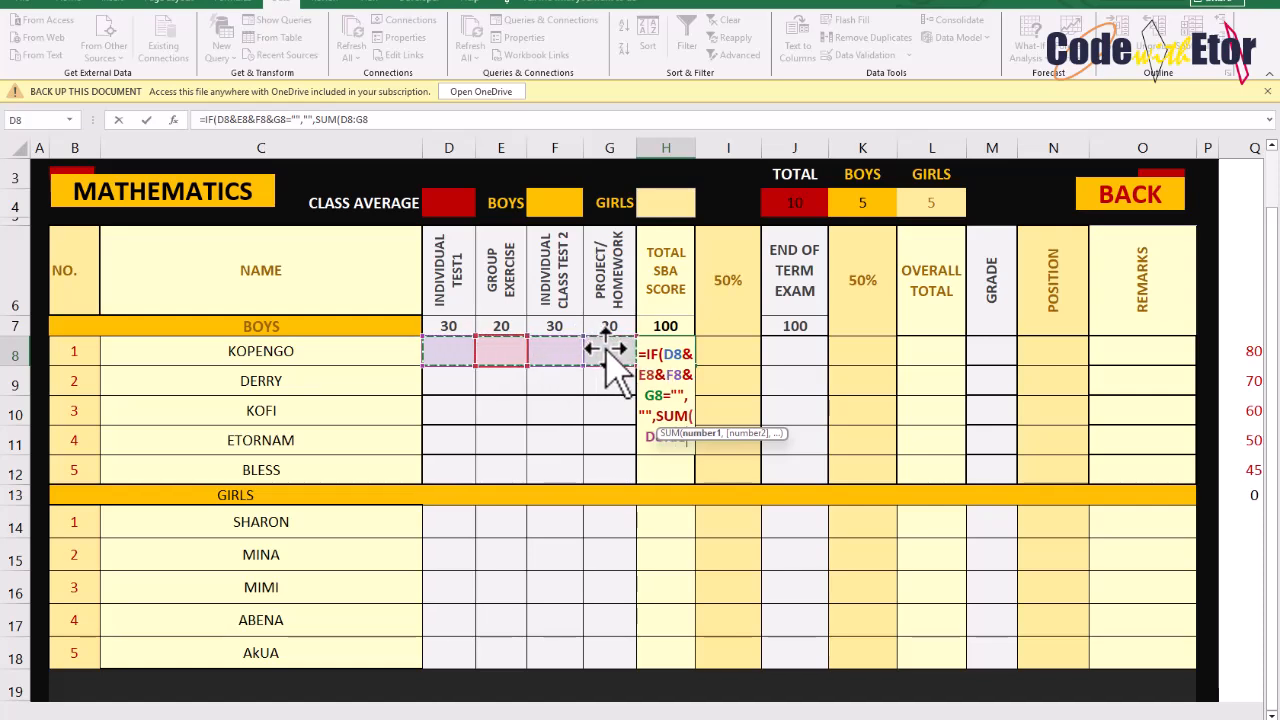
text())
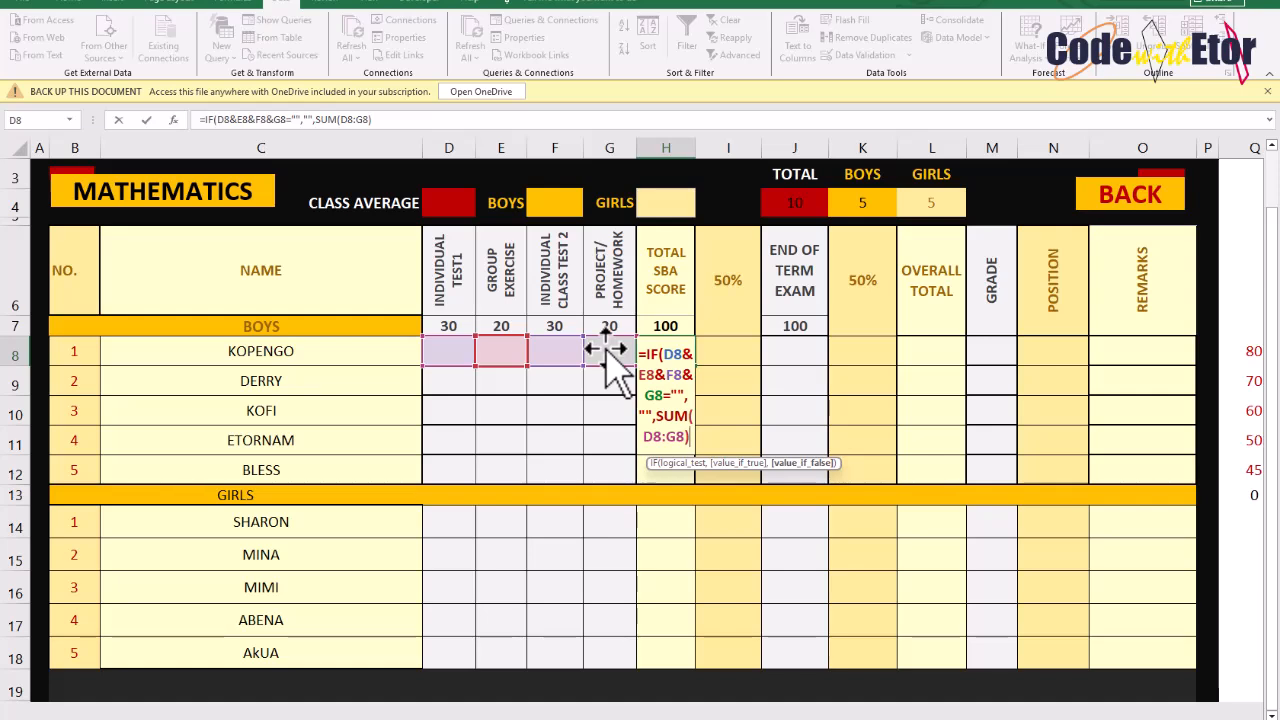
text())
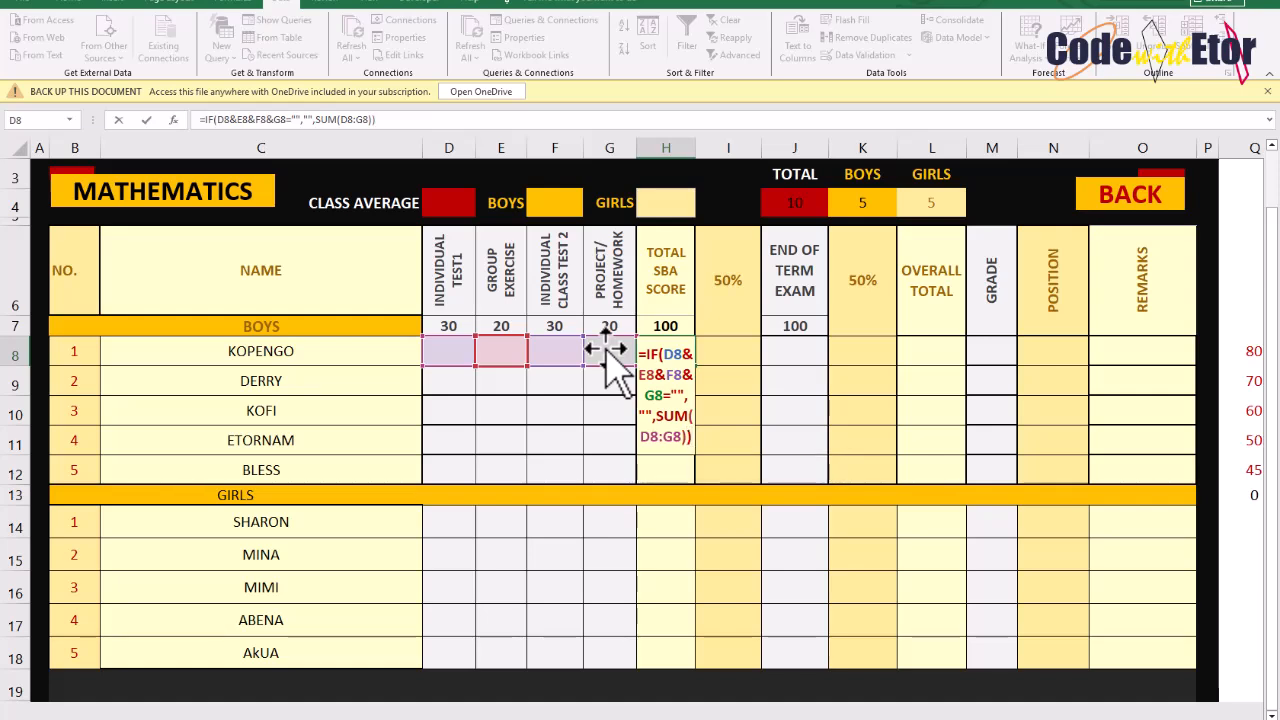
key(Return)
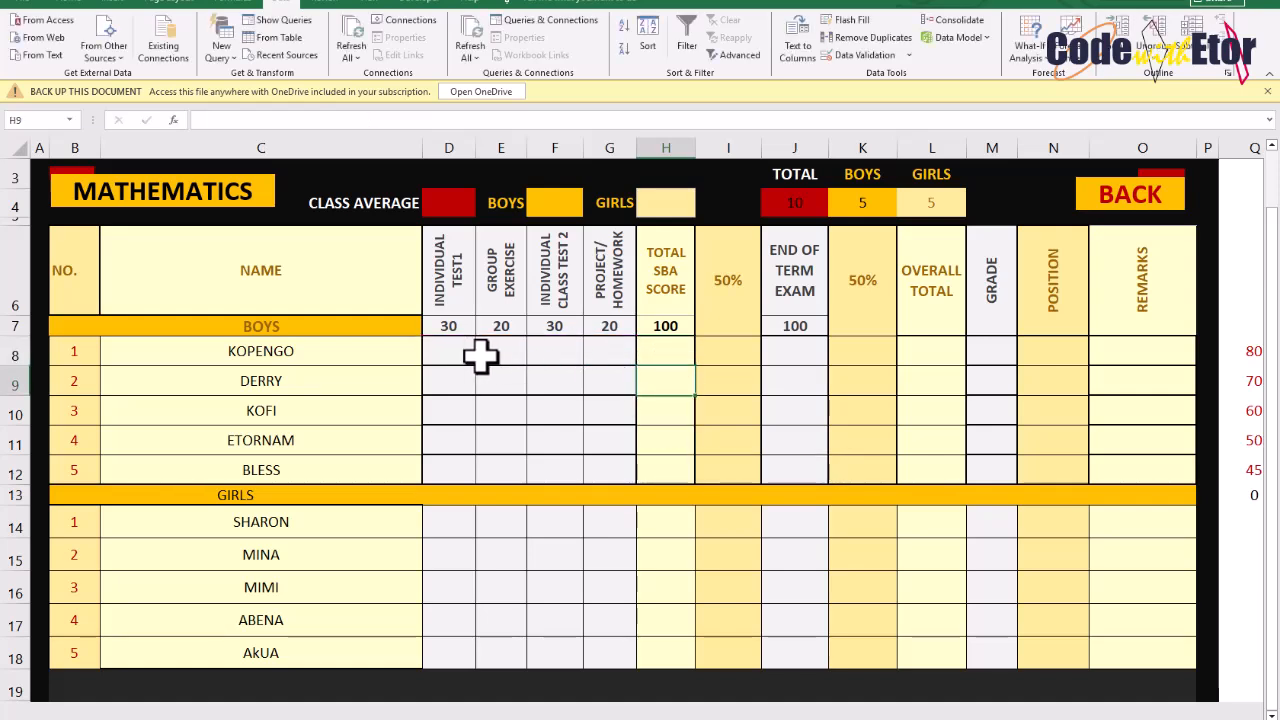
In the first boy's 50% cell, enter =IF(H8="","",$I$6*H8) with the 50% header cell as an absolute reference
click(457, 352)
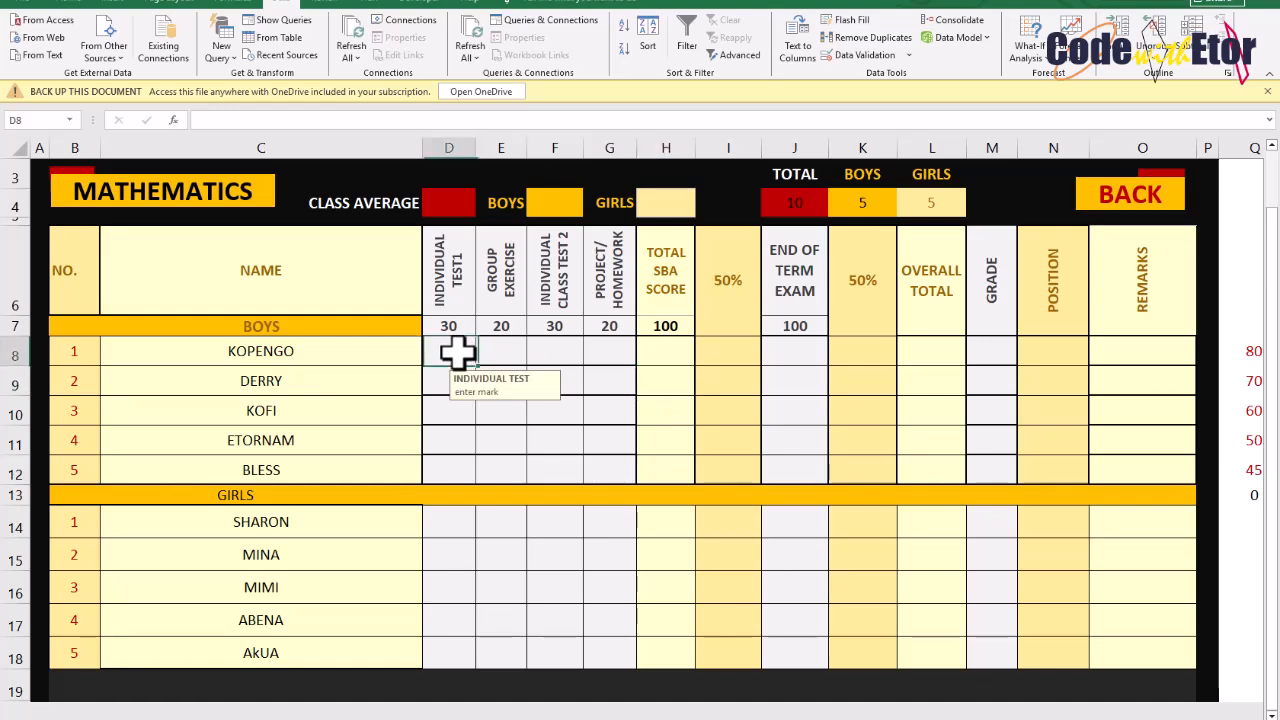
click(730, 344)
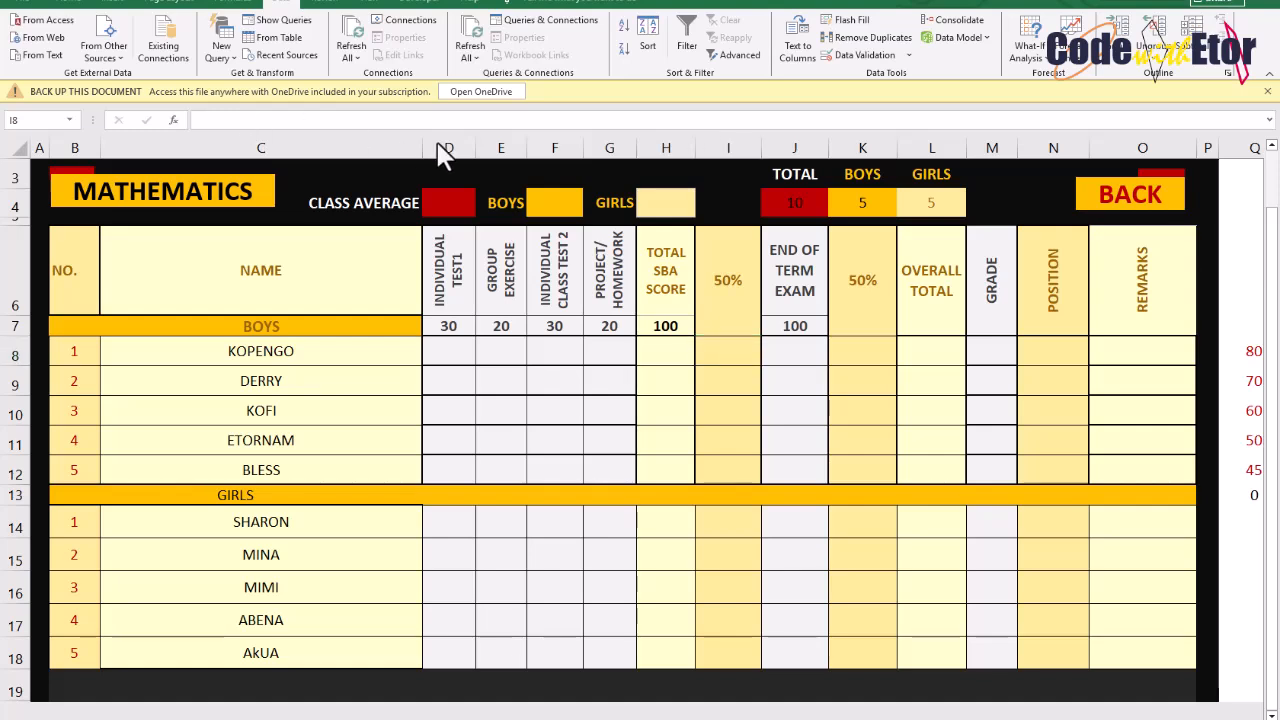
click(709, 360)
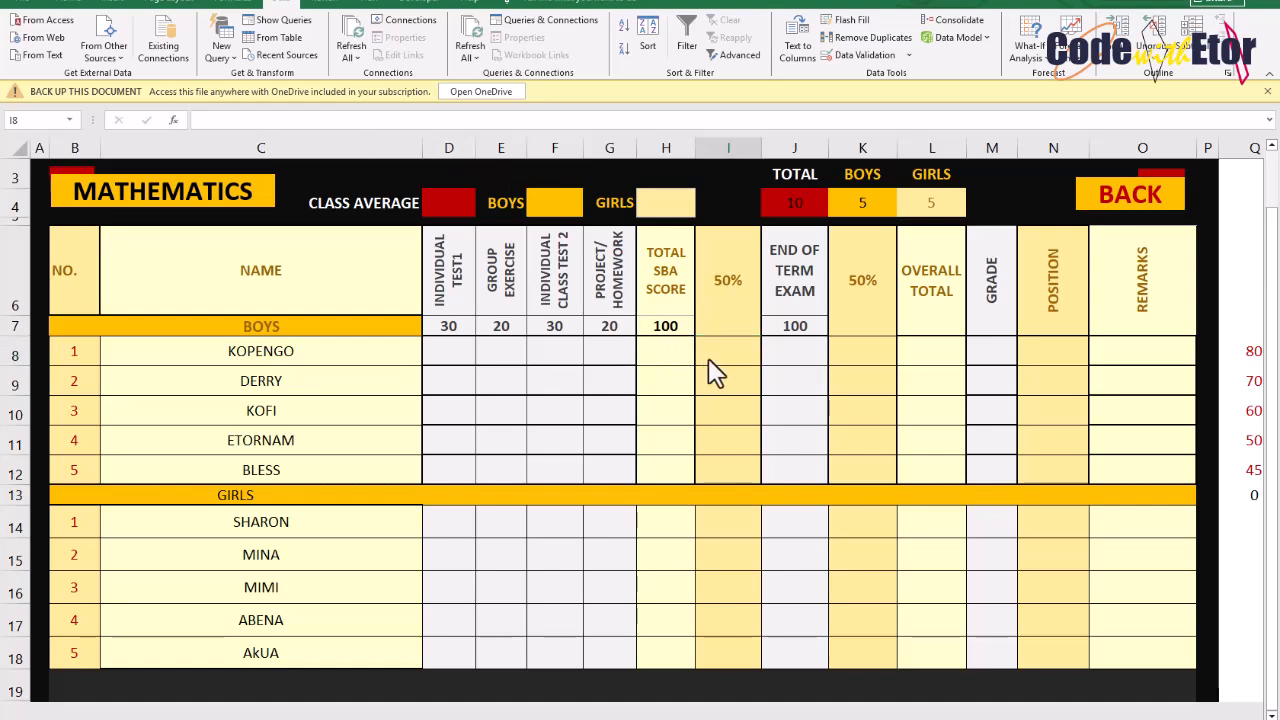
text(=)
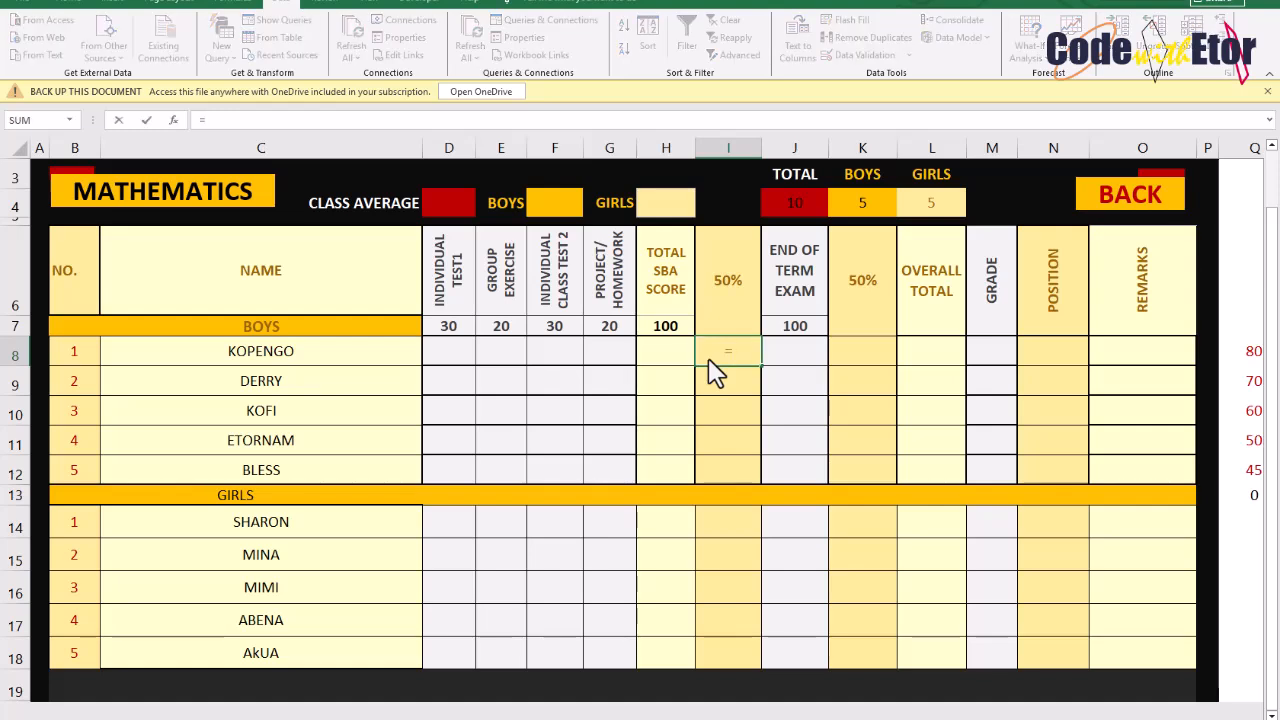
text(IF()
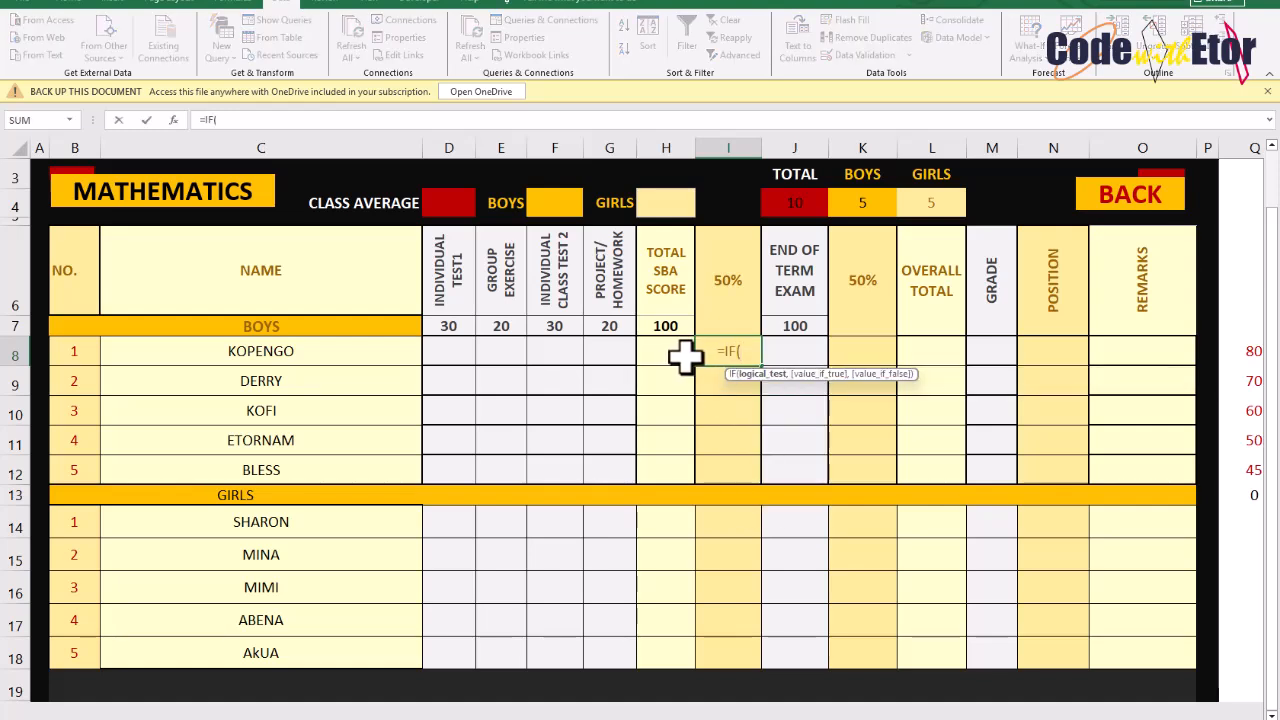
click(684, 357)
text(=)
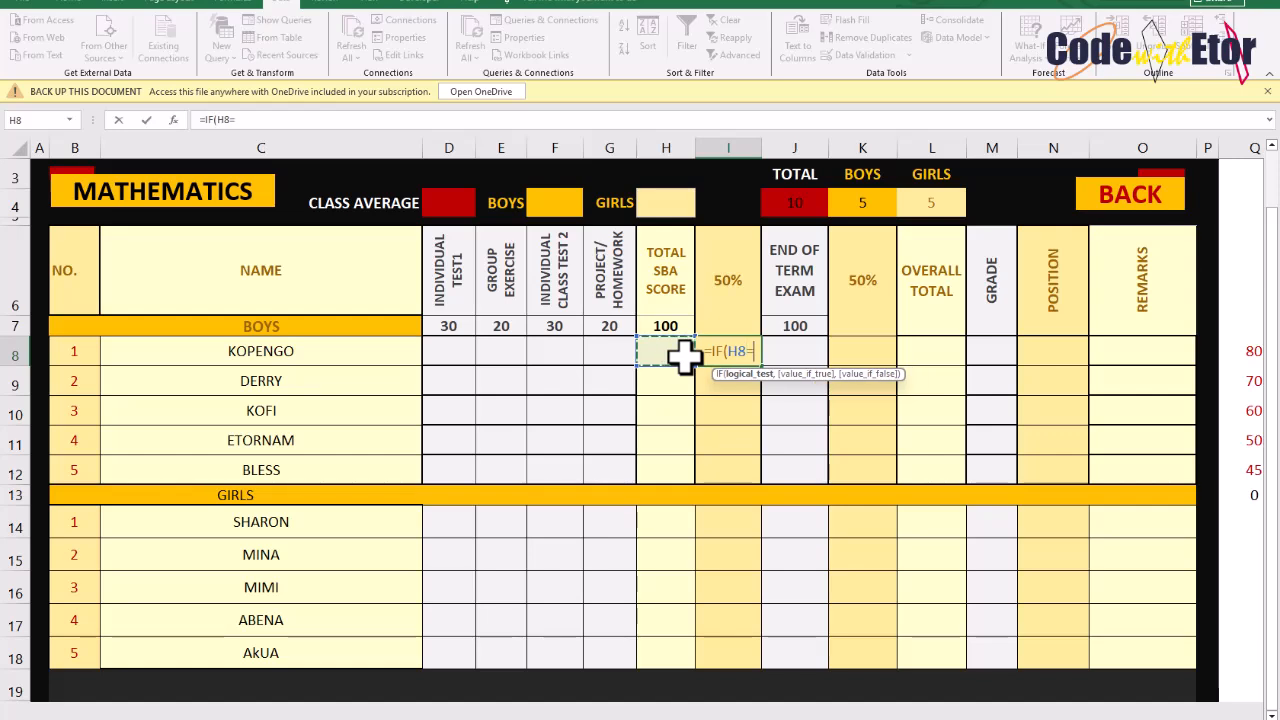
text("",)
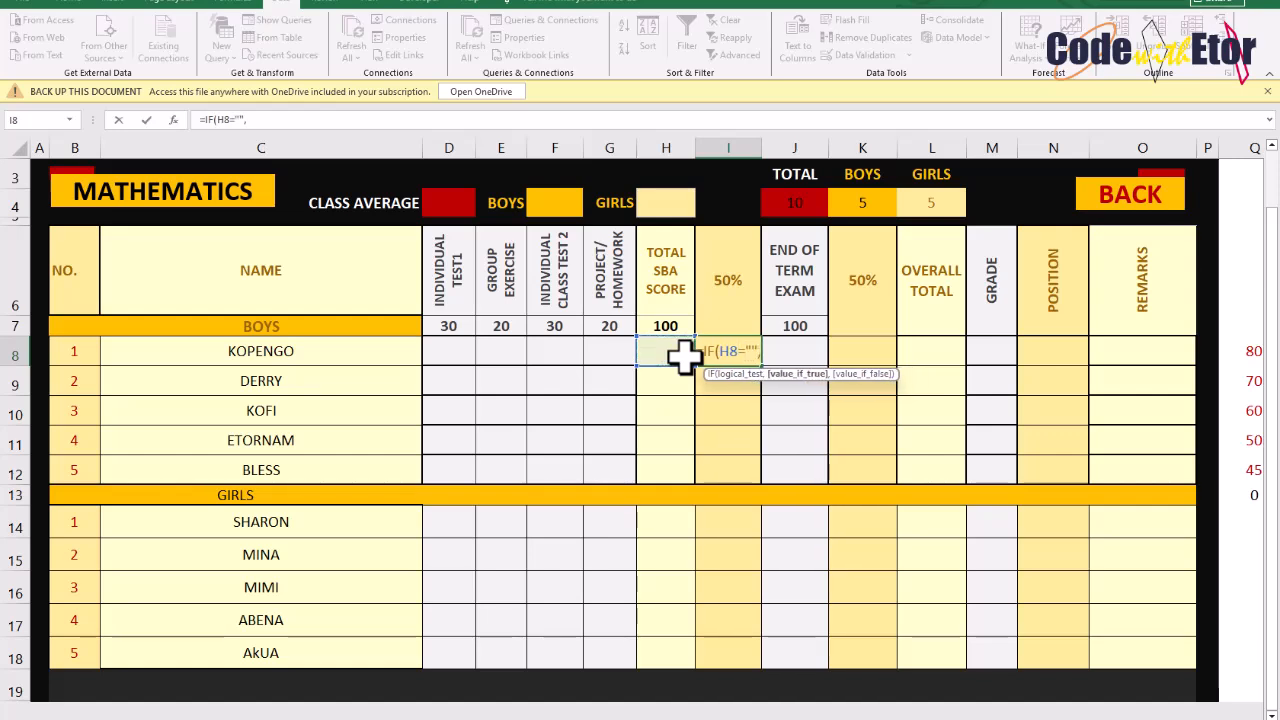
text("",)
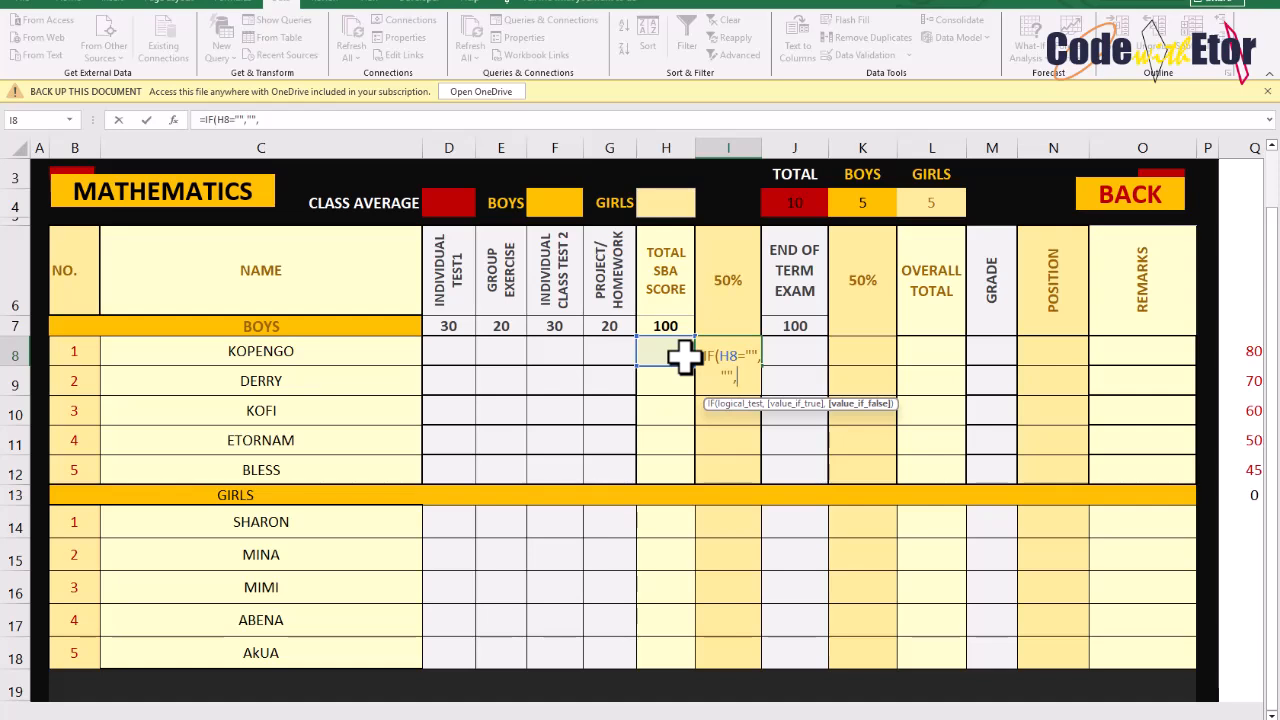
text(0.5)
key(BackSpace)
key(BackSpace)
key(BackSpace)
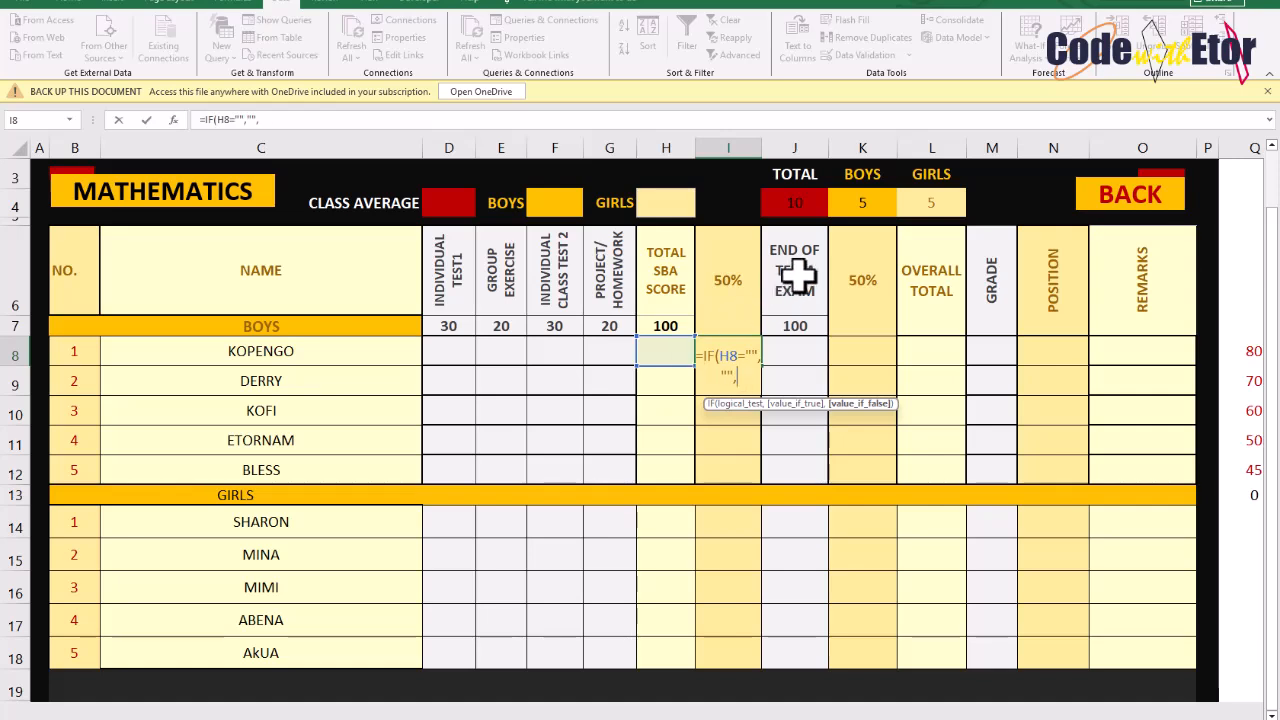
click(731, 288)
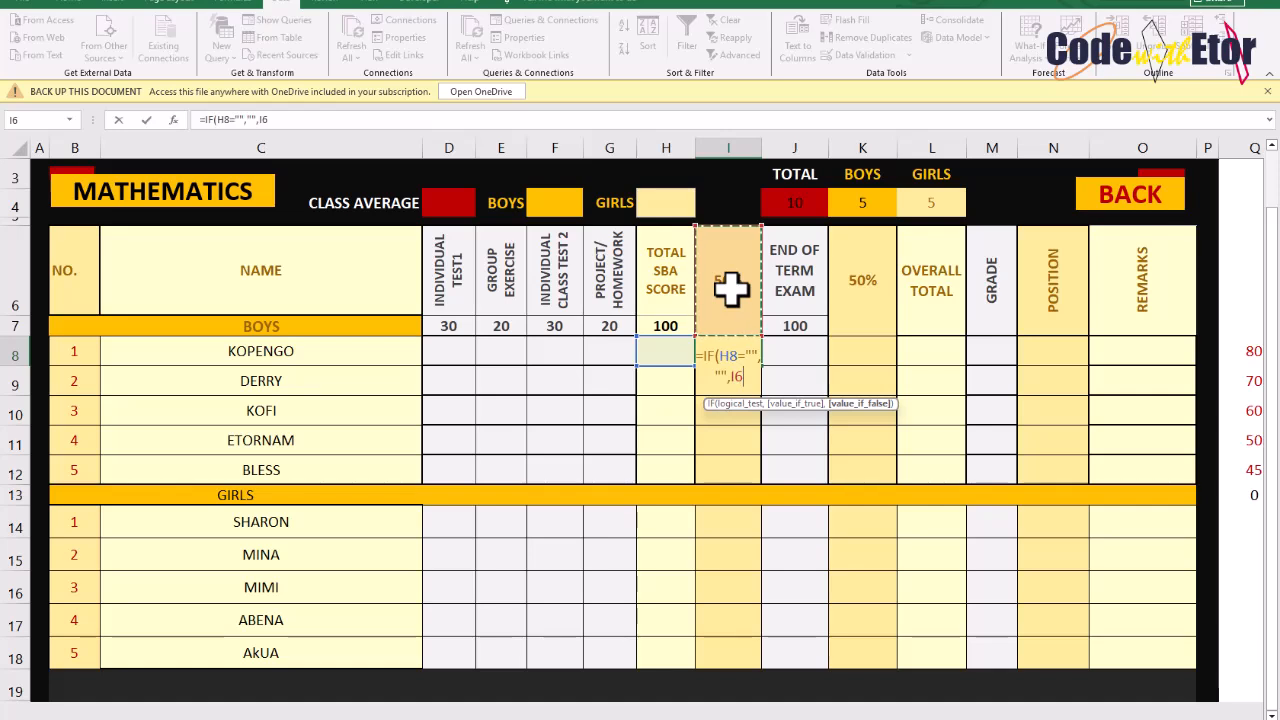
text(*)
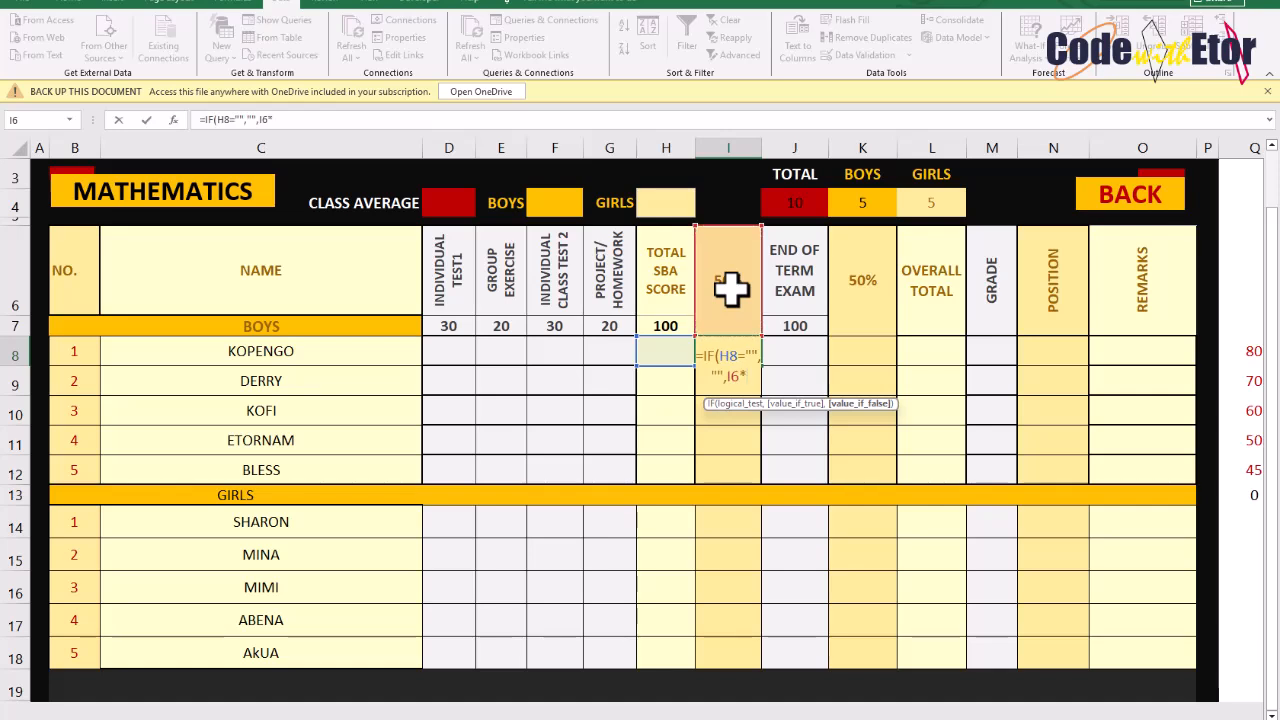
click(662, 350)
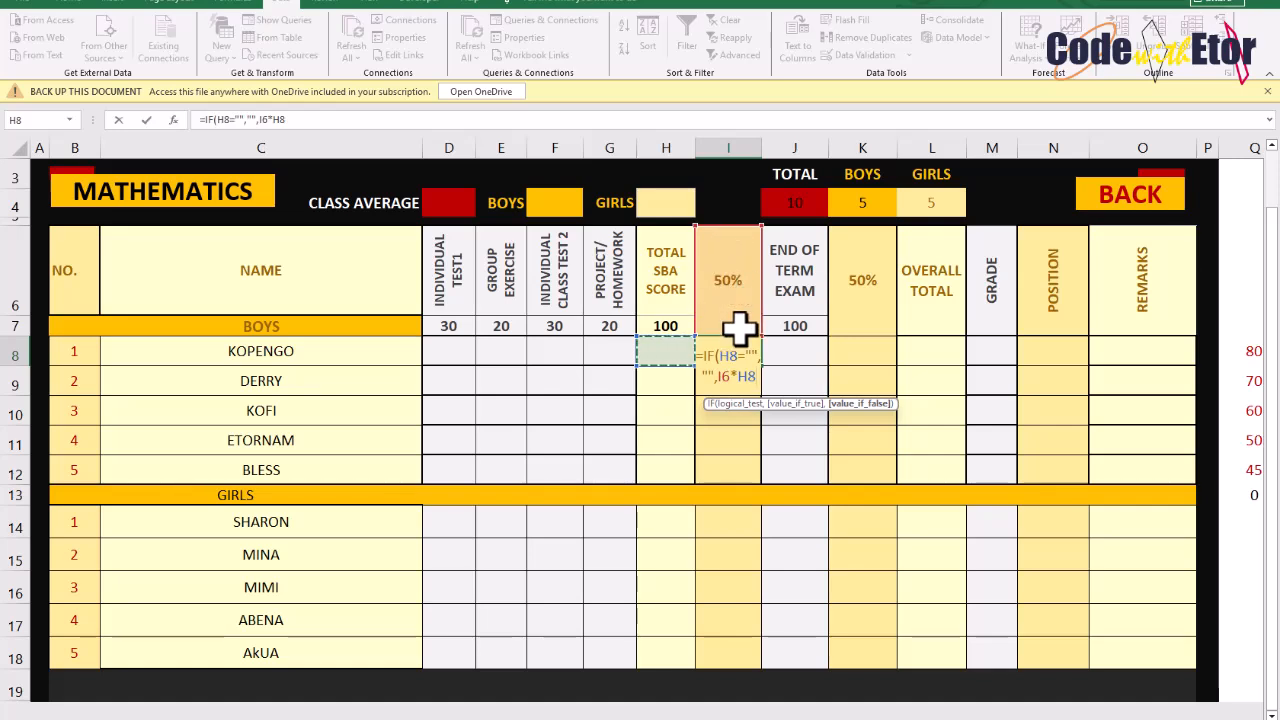
click(719, 376)
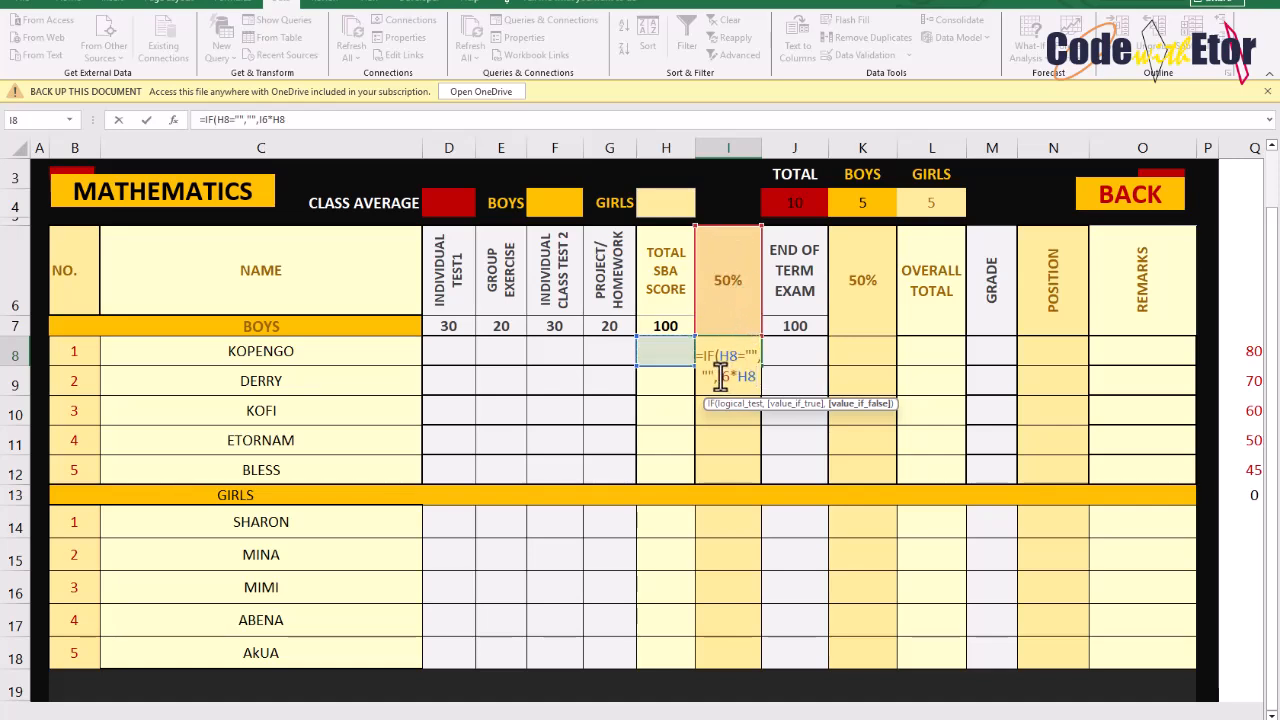
key(F4)
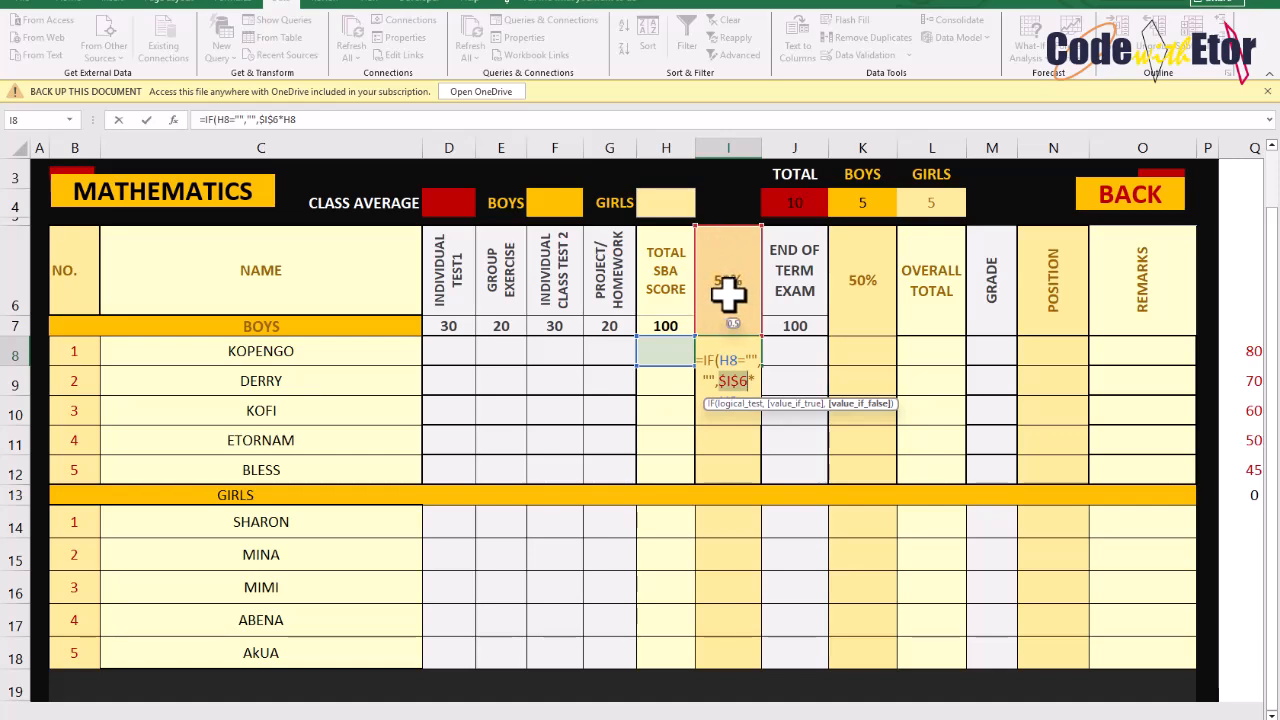
key(ctrl+Return)
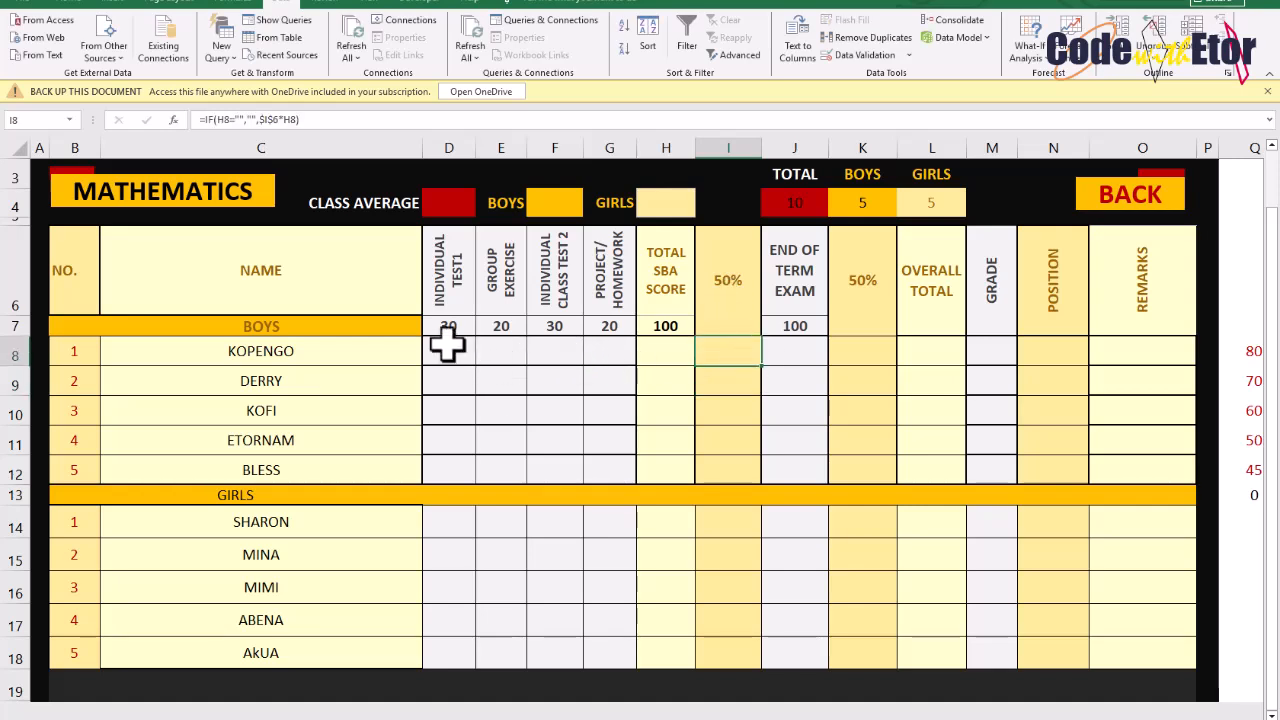
Copy the Total SBA Score formula down to the remaining boys' rows and select the first boy's 50% cell
click(666, 356)
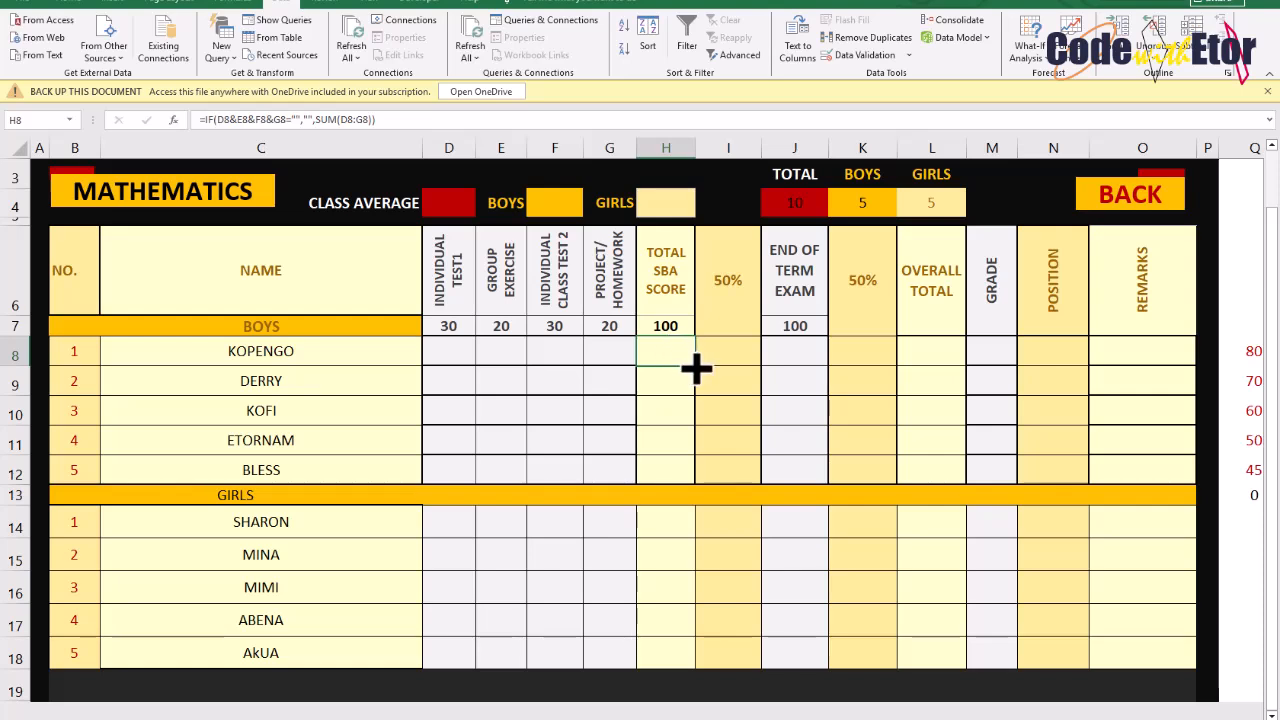
drag(696, 369, 700, 490)
click(737, 354)
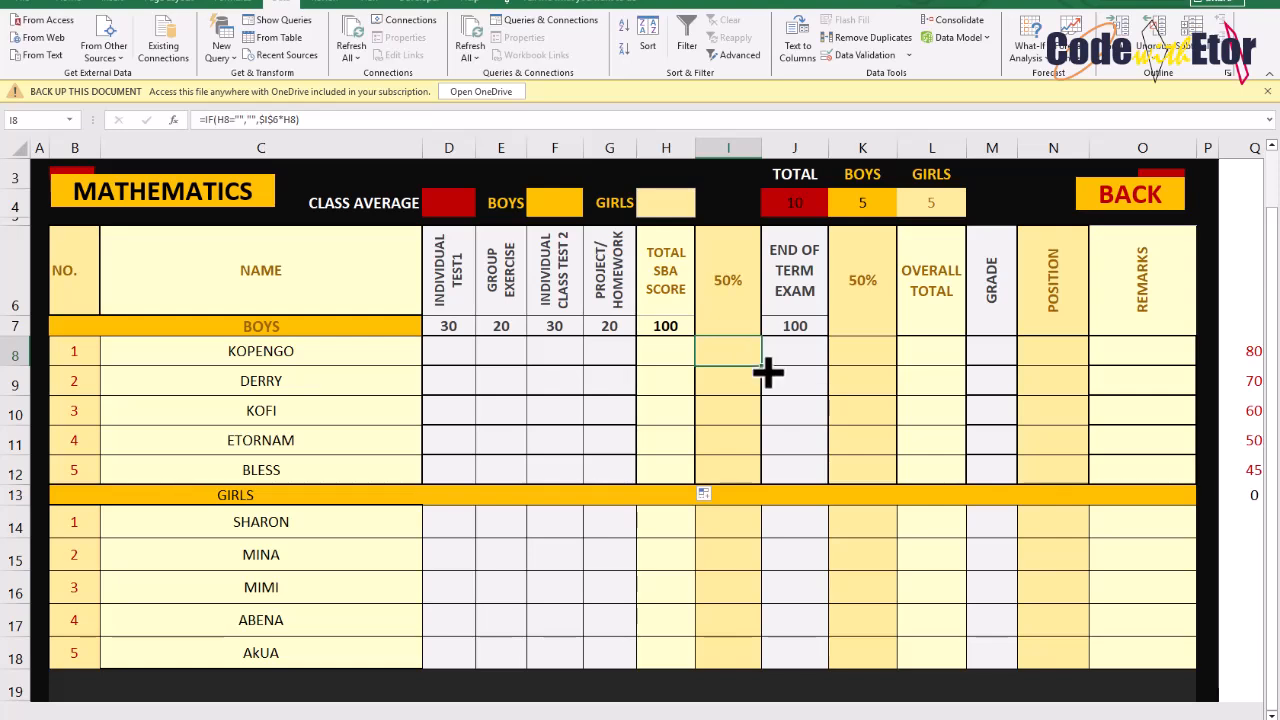
Fill the SBA 50% formula down the boys' rows, and enter =IF(J8="","",$K$6*J8) in the first boy's exam 50% cell
drag(766, 370, 760, 483)
click(851, 345)
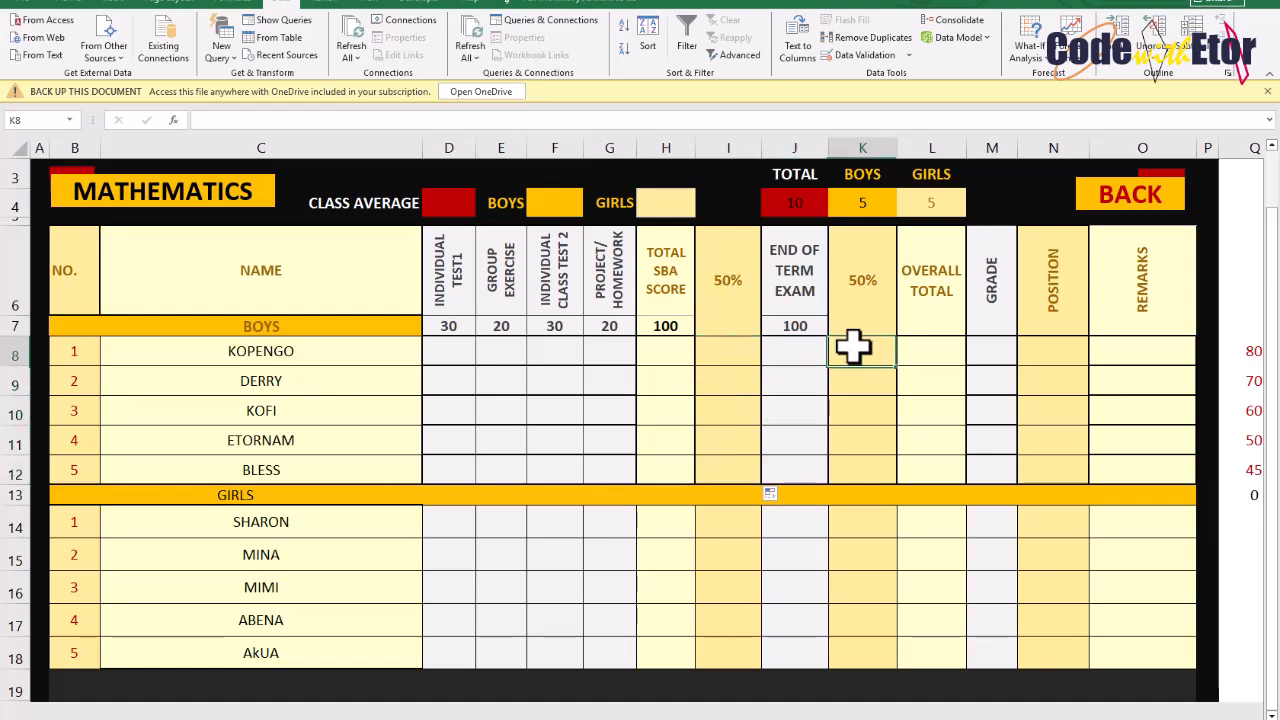
text(=IF)
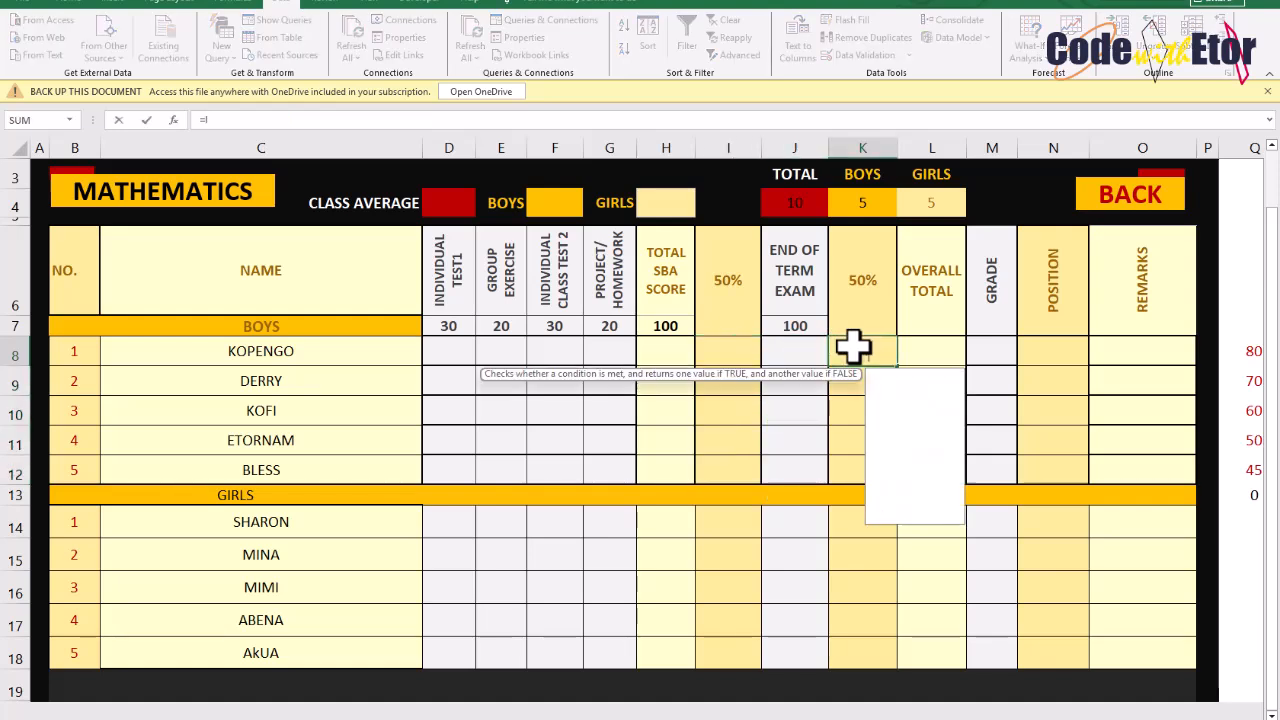
text(()
click(795, 345)
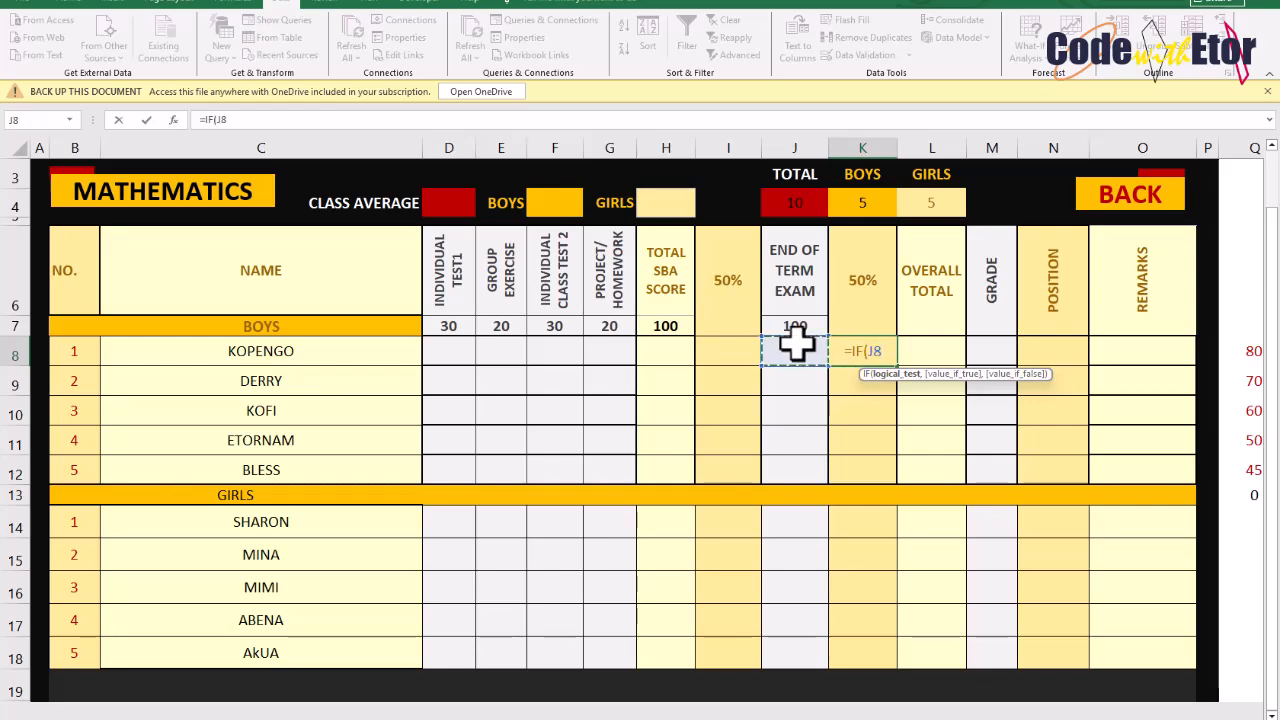
text(="")
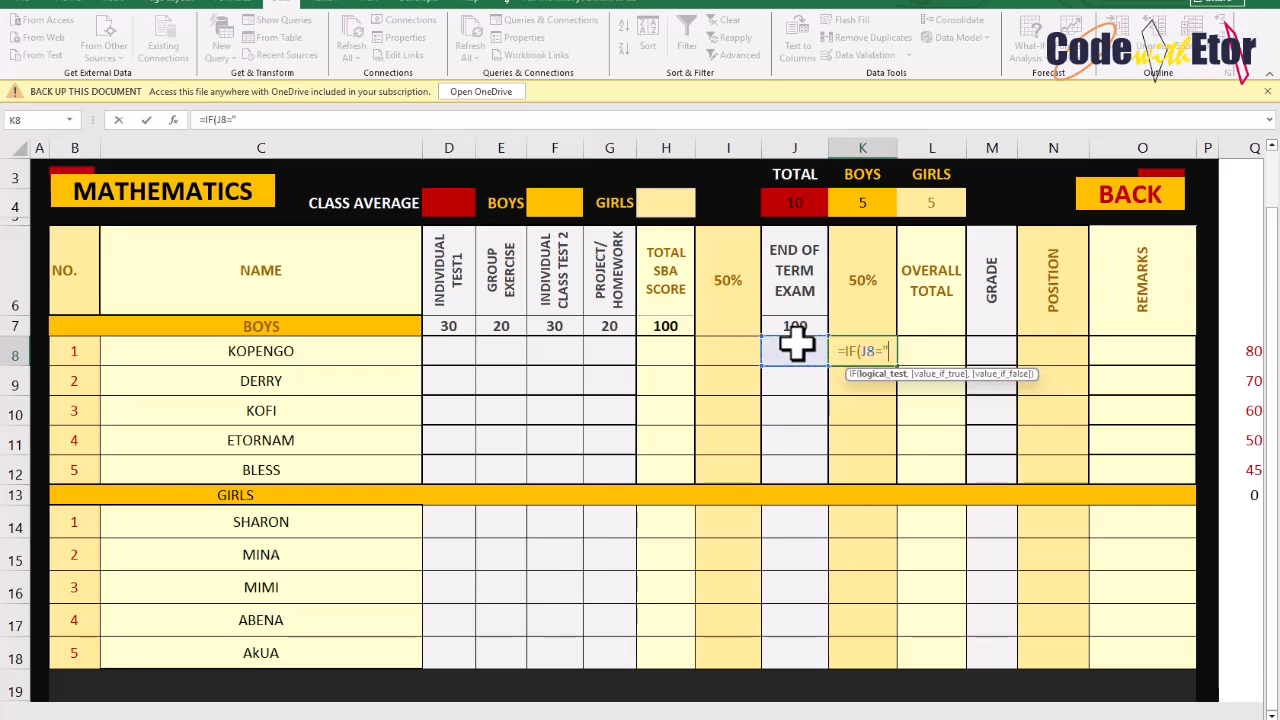
text(,"")
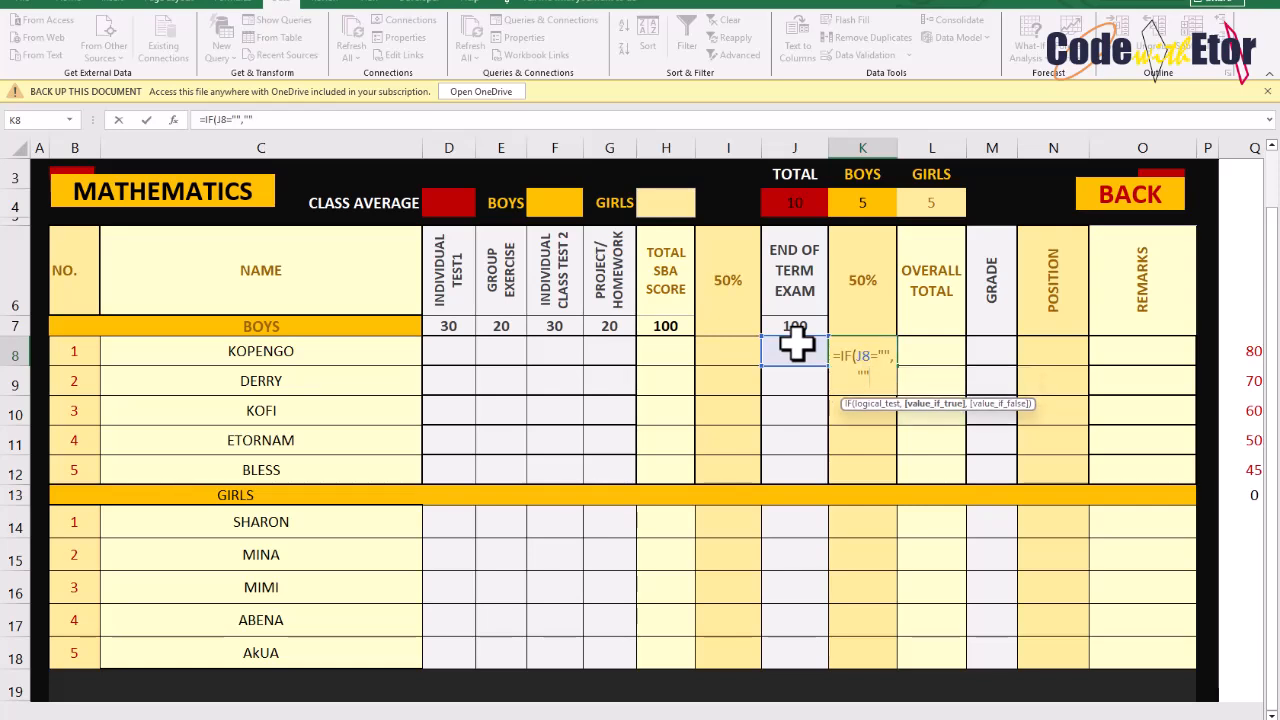
text(,)
click(855, 293)
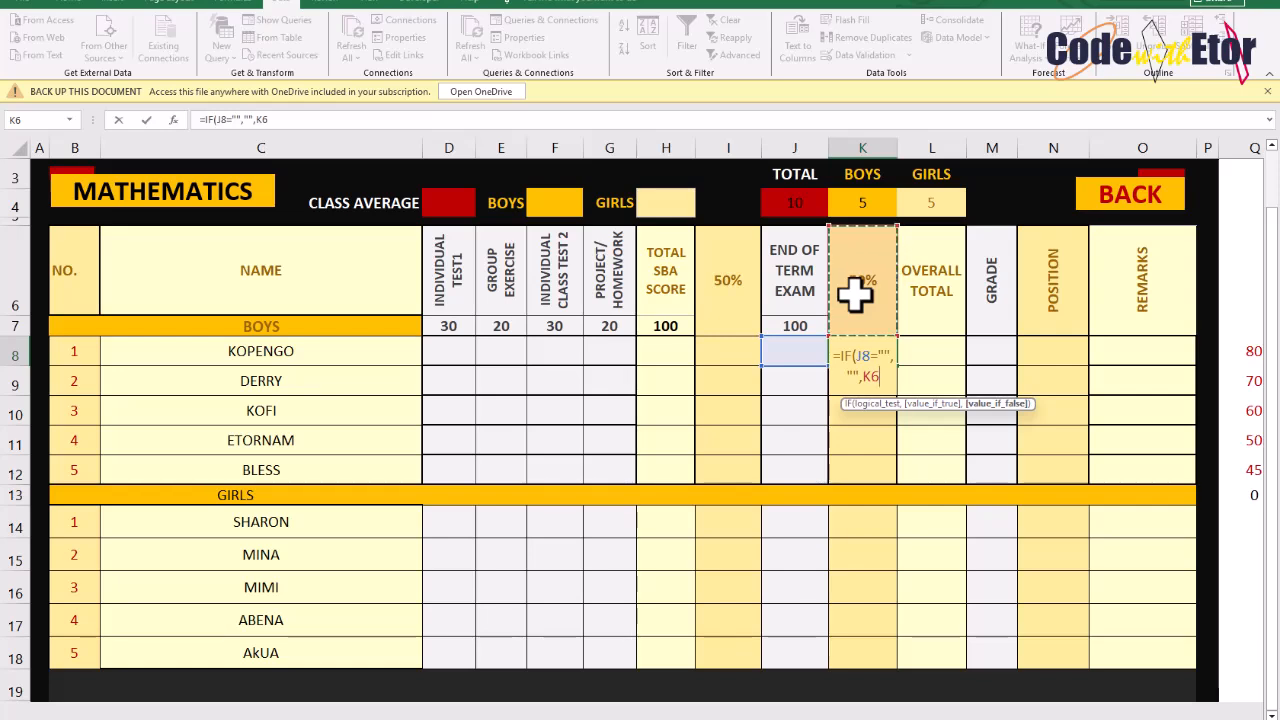
key(F4)
text(*)
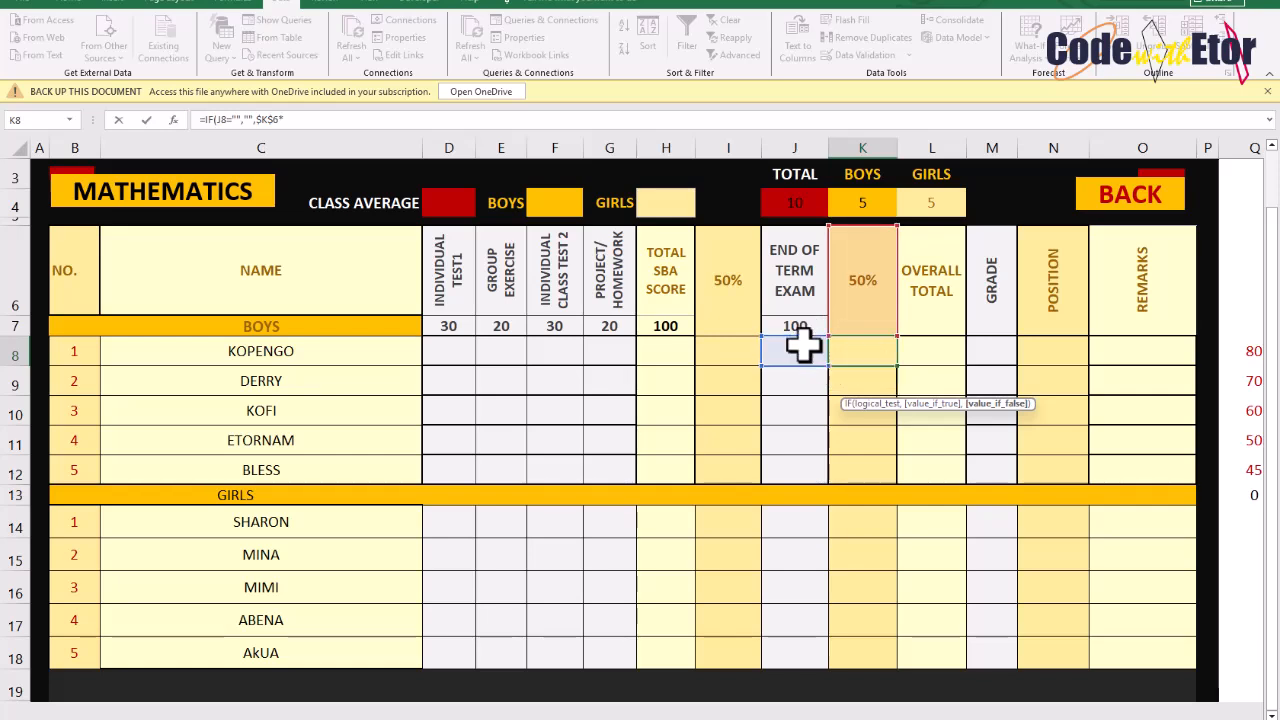
click(803, 345)
text())
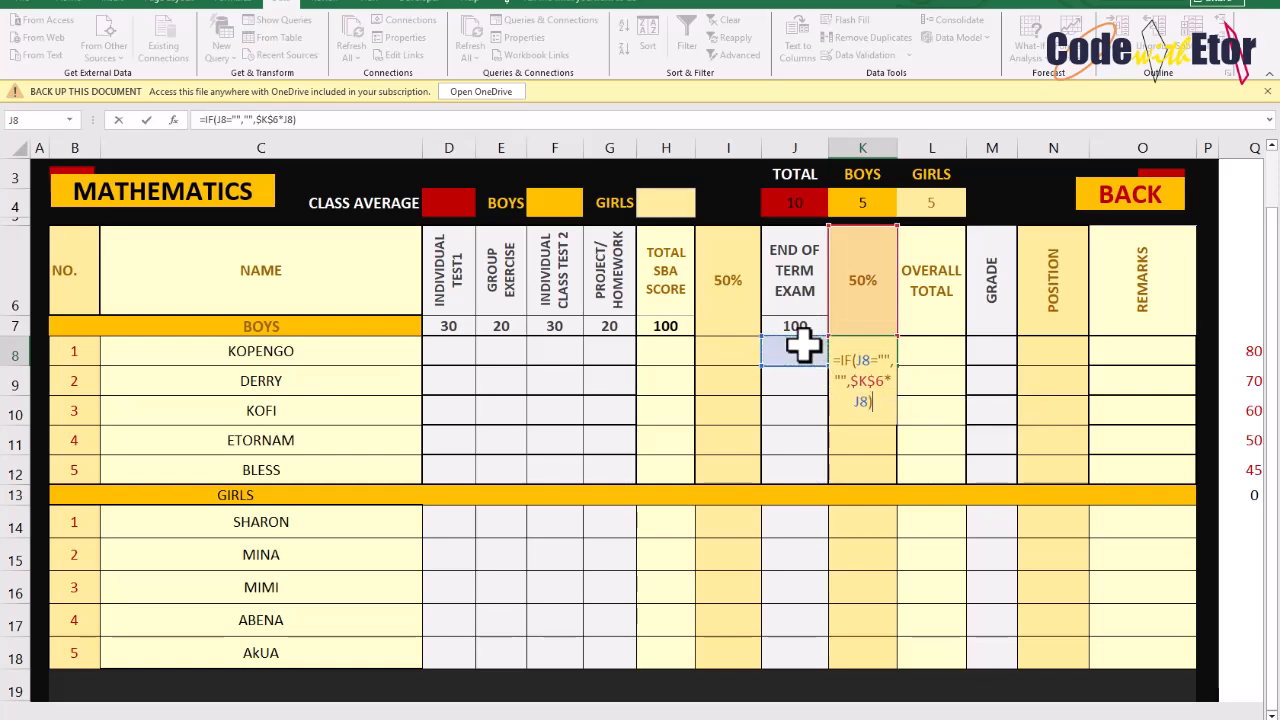
key(Return)
Enter =K8+I8 in the first boy's Overall Total cell
click(921, 350)
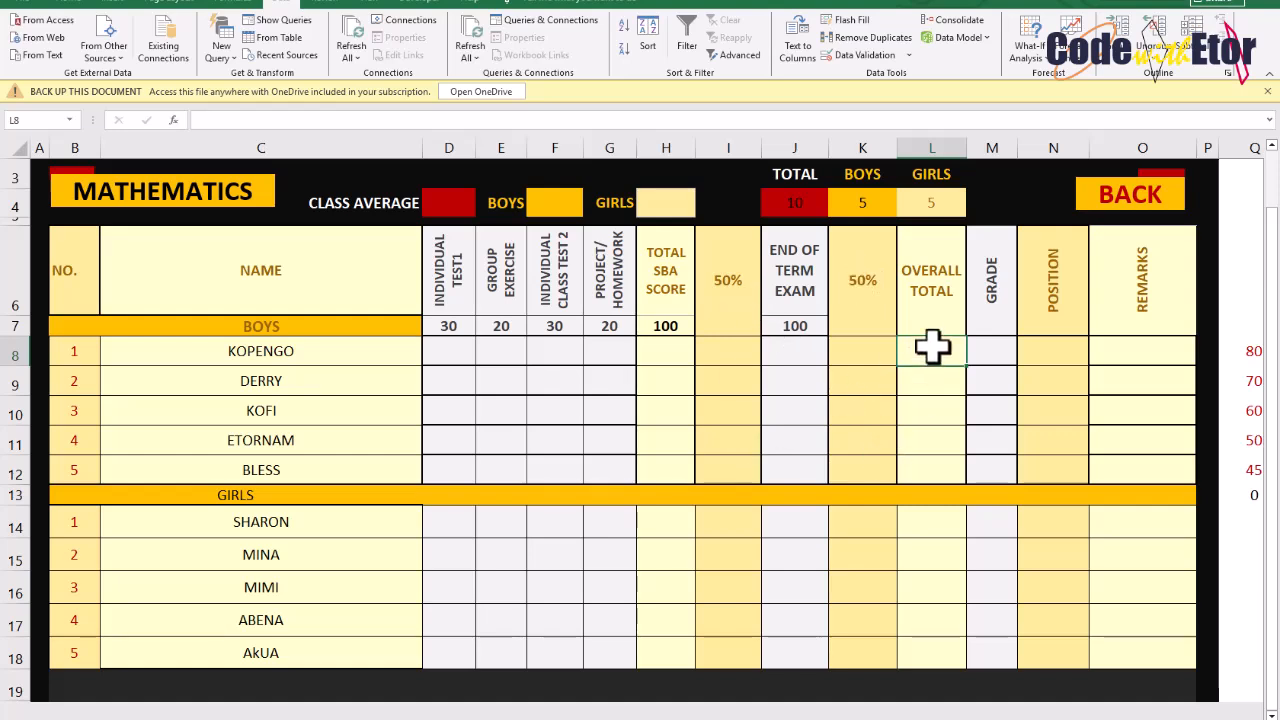
text(=)
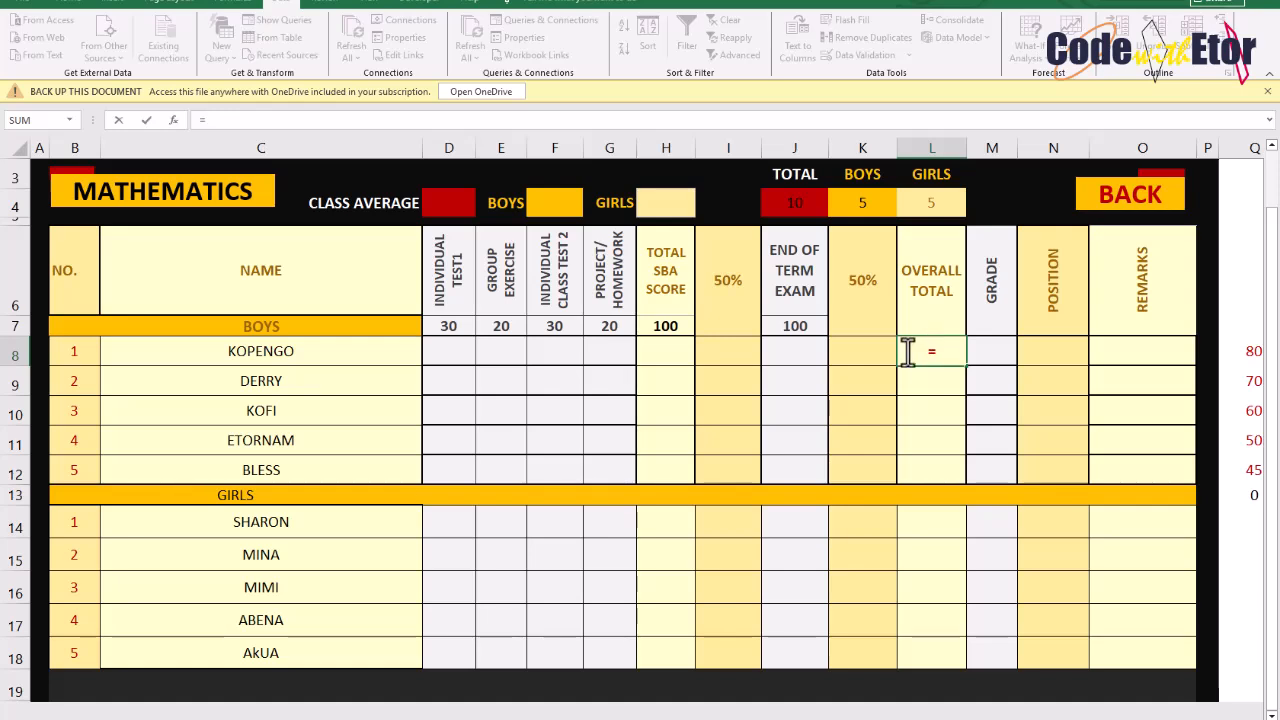
click(853, 356)
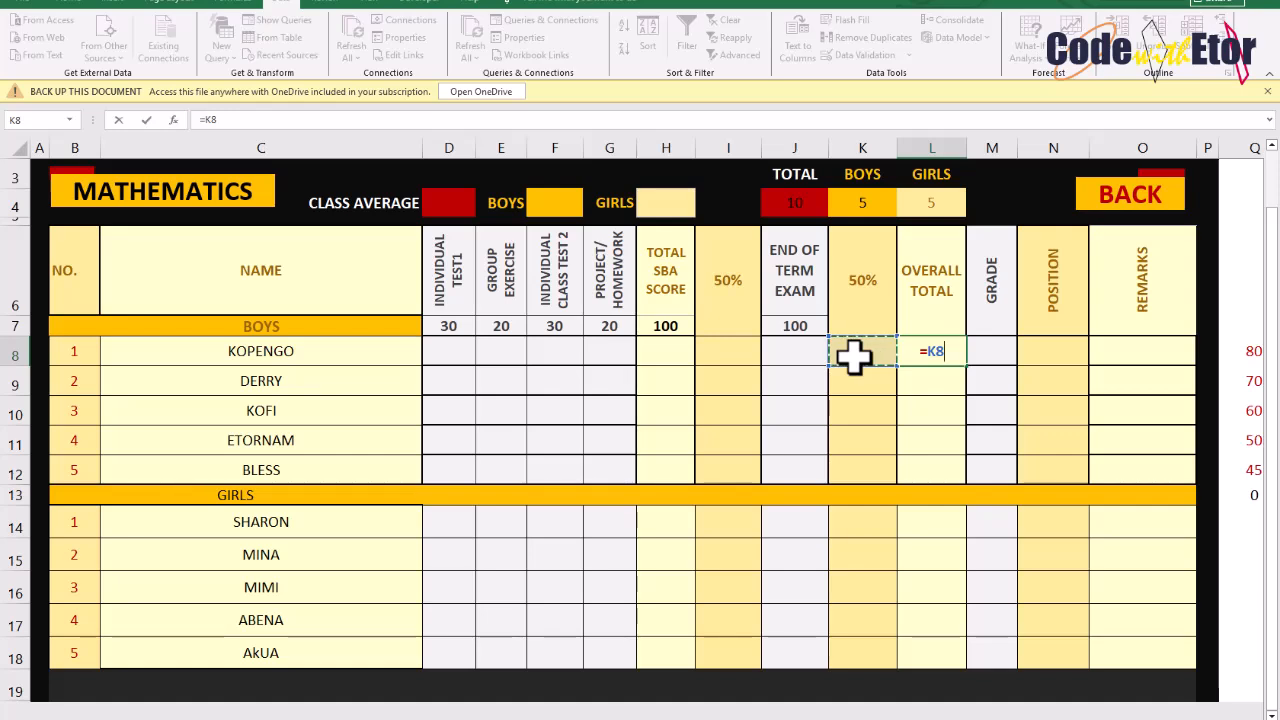
text(+)
click(733, 356)
key(Return)
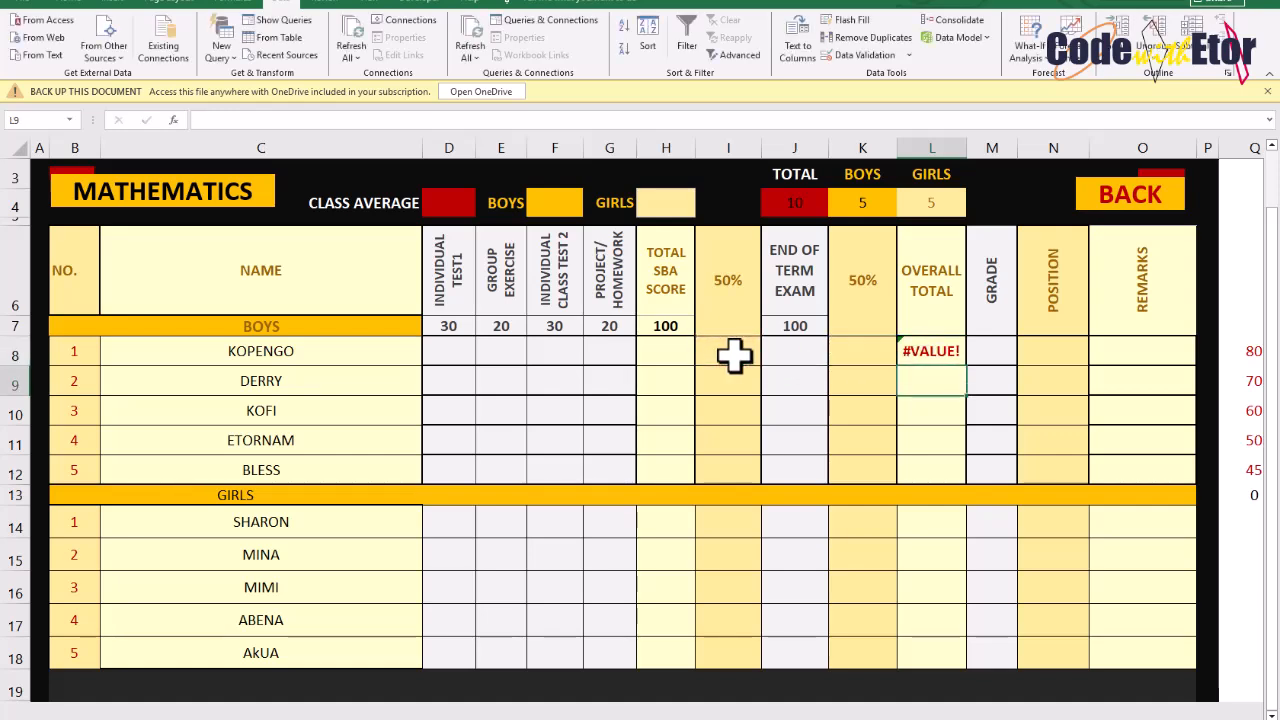
click(921, 348)
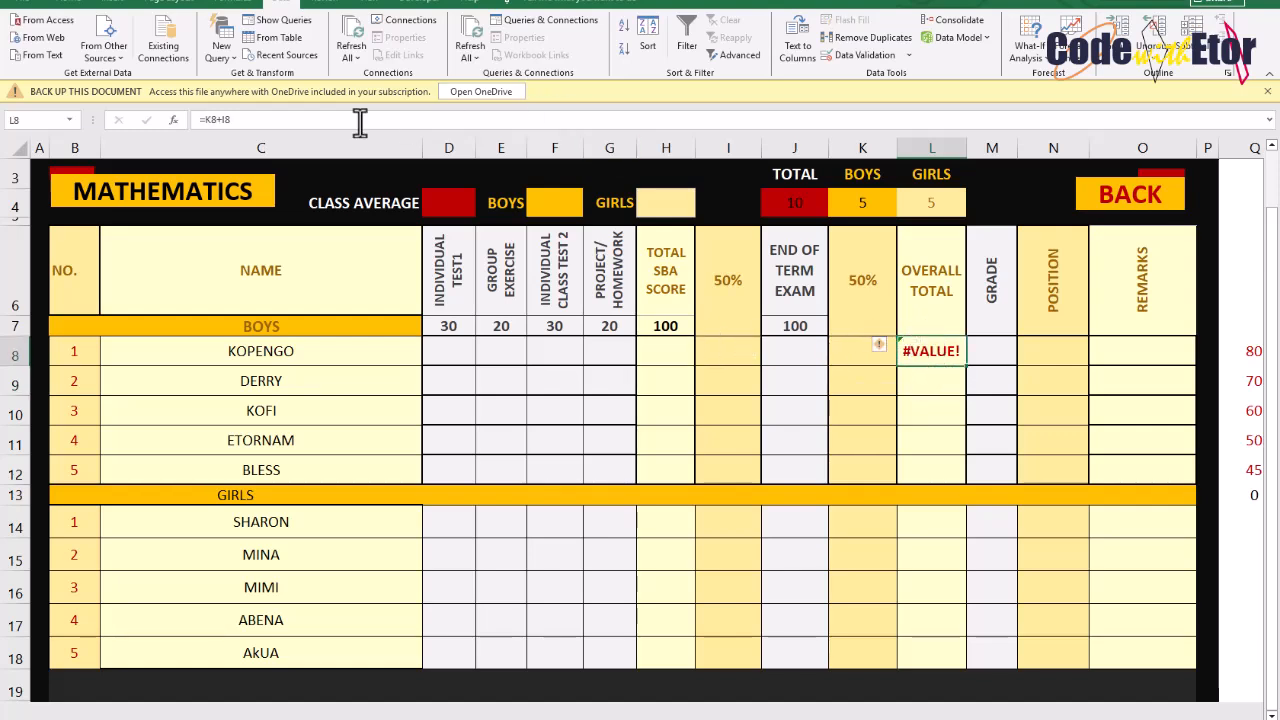
drag(257, 120, 195, 120)
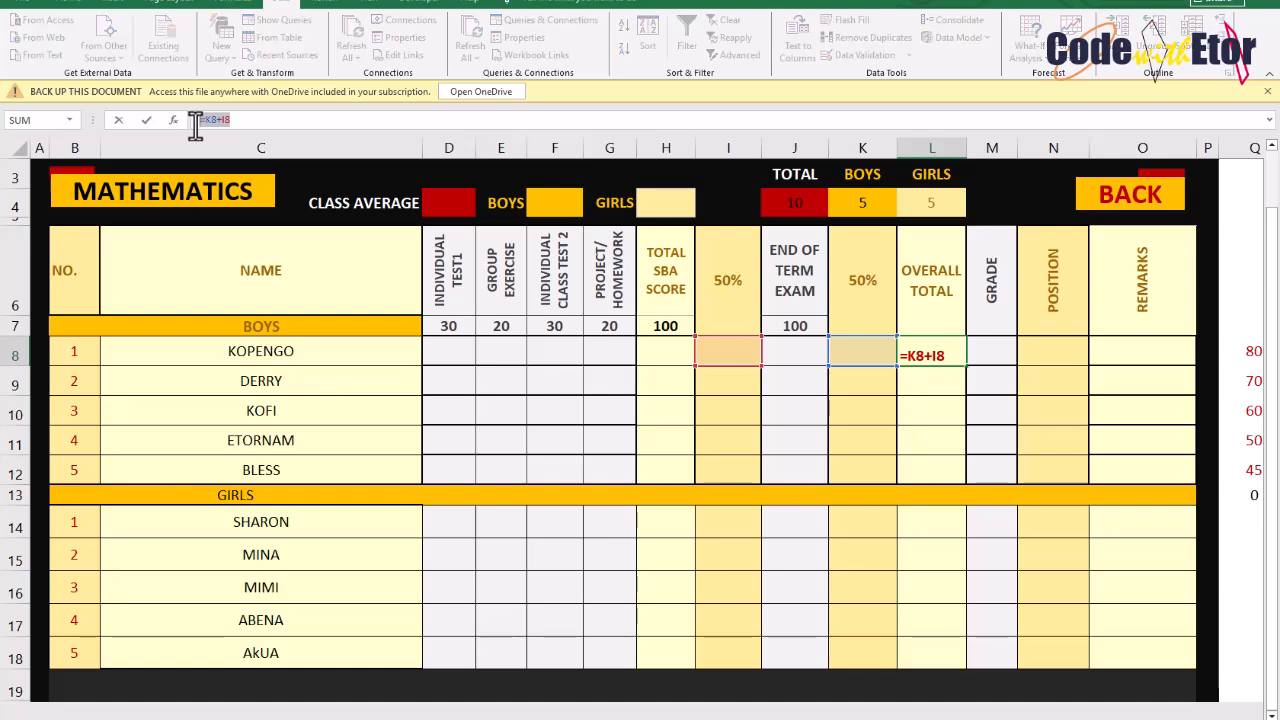
text(=I)
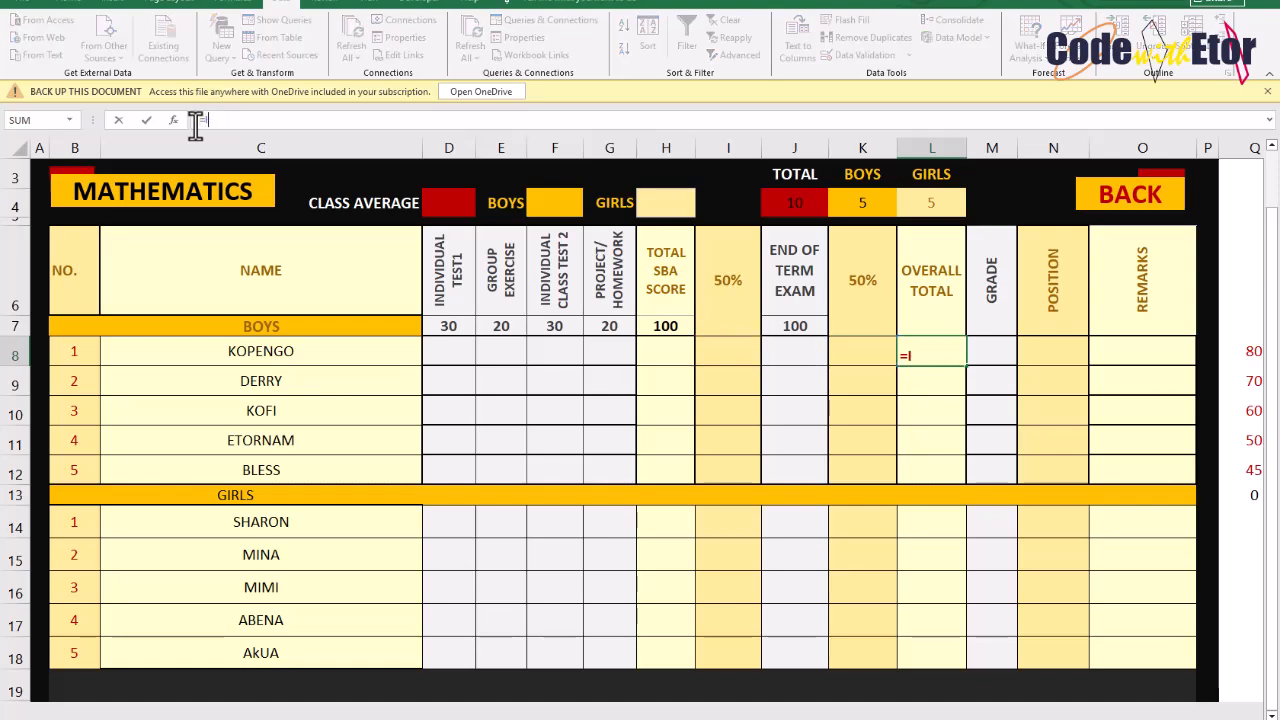
text(F()
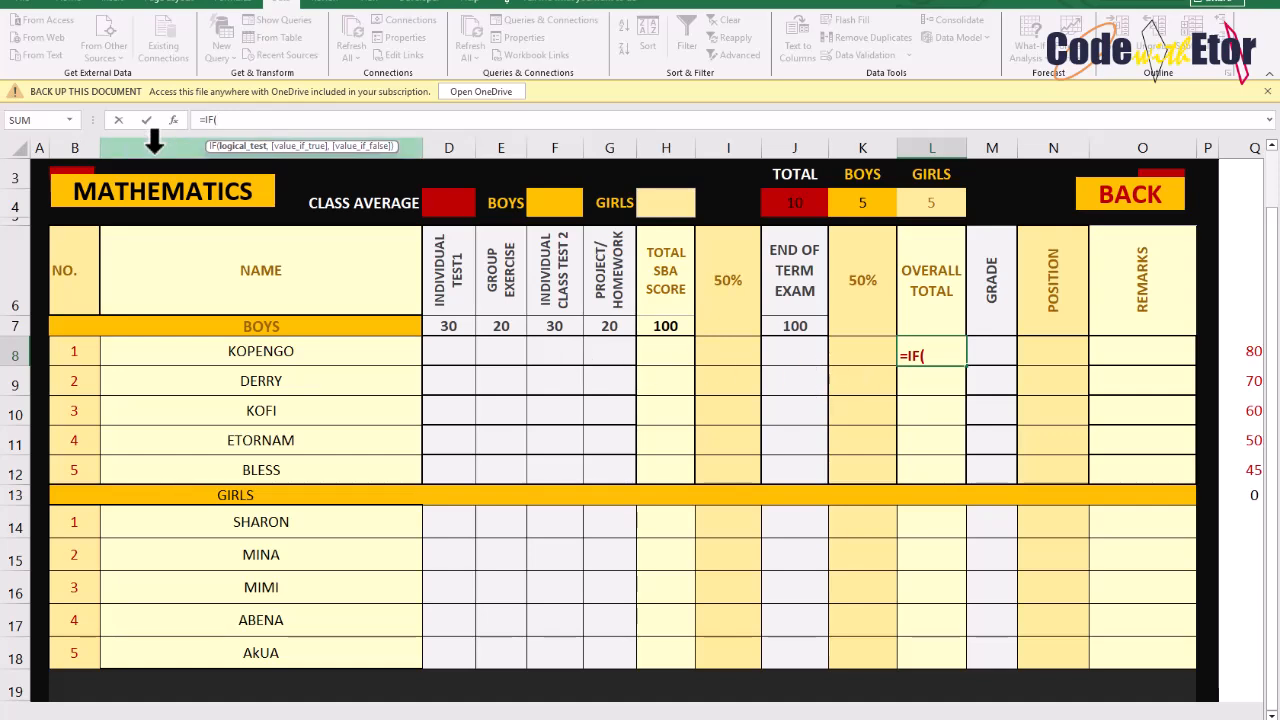
key(BackSpace)
key(BackSpace)
key(BackSpace)
key(BackSpace)
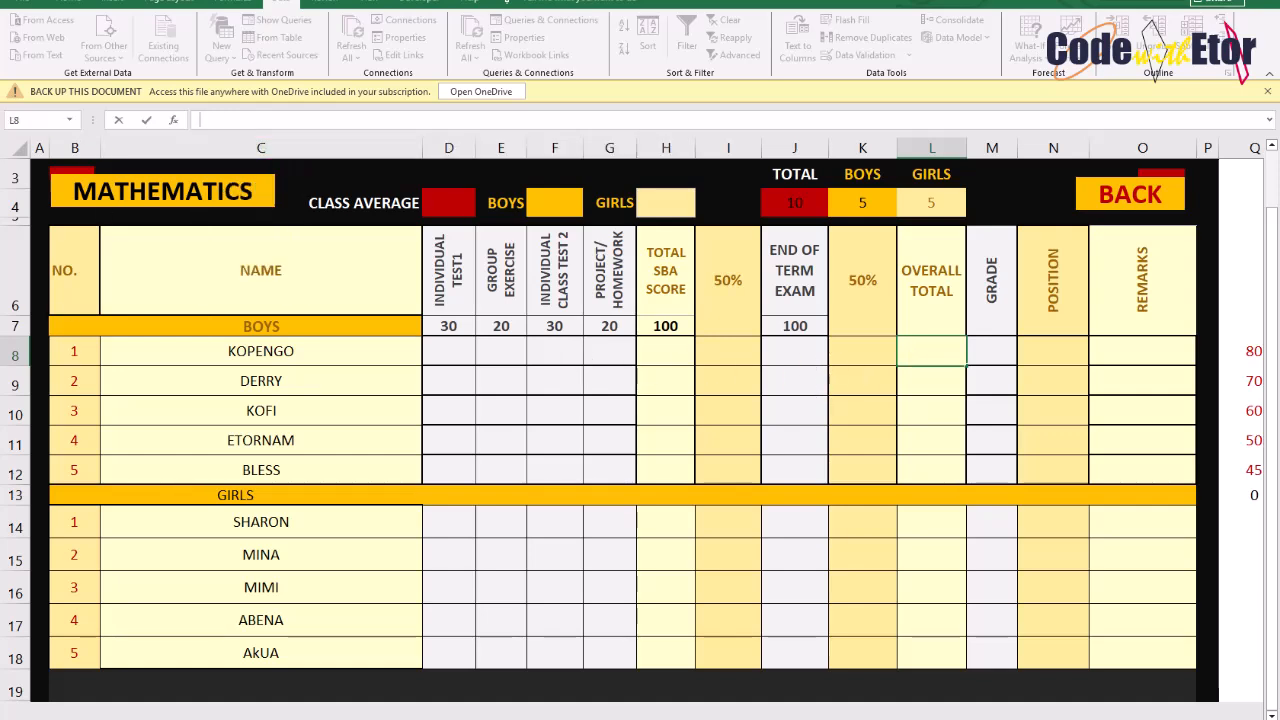
key(Escape)
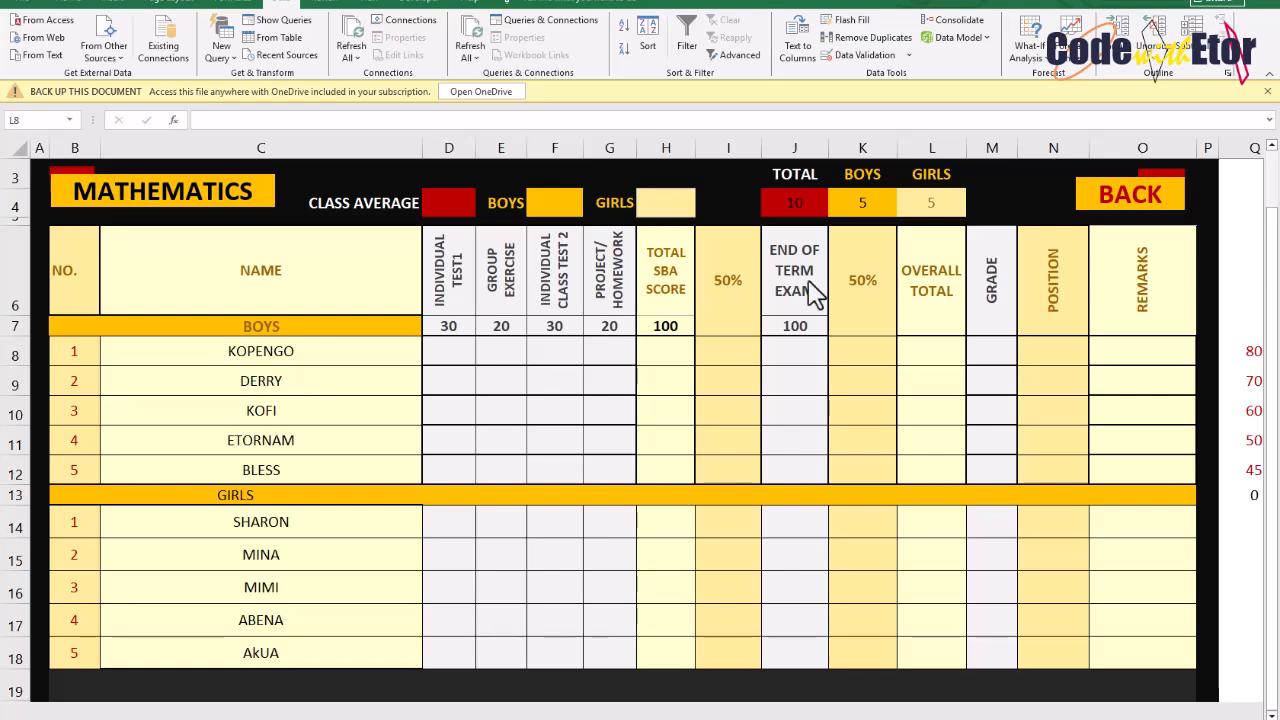
In the first boy's Overall Total cell, start the formula =IF(I8="",SUM(I8,K8) as the first condition
click(929, 349)
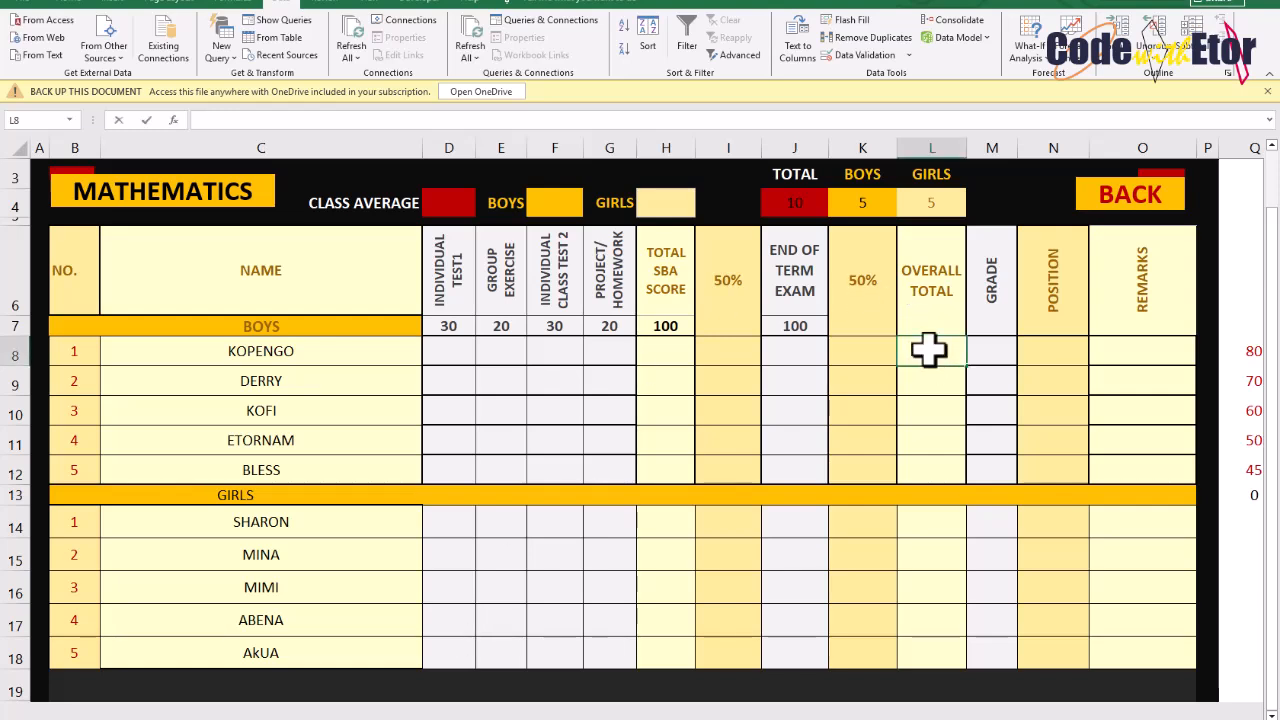
text(=IF()
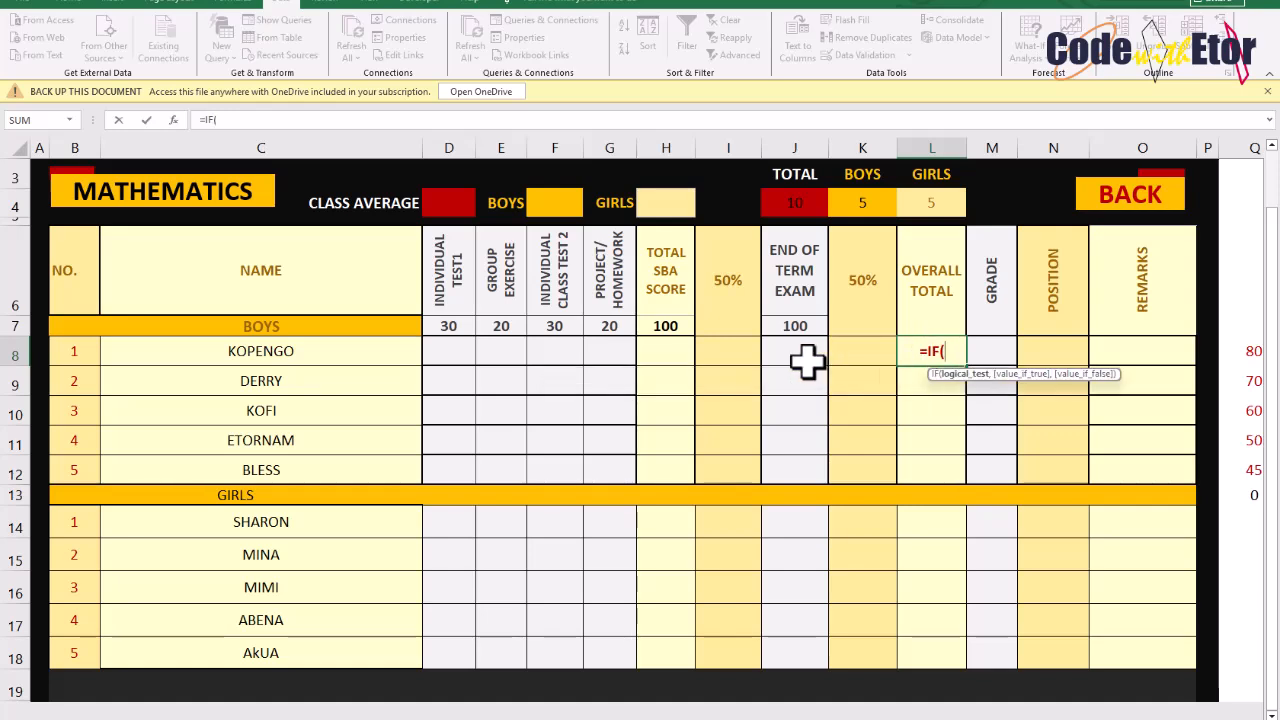
click(710, 357)
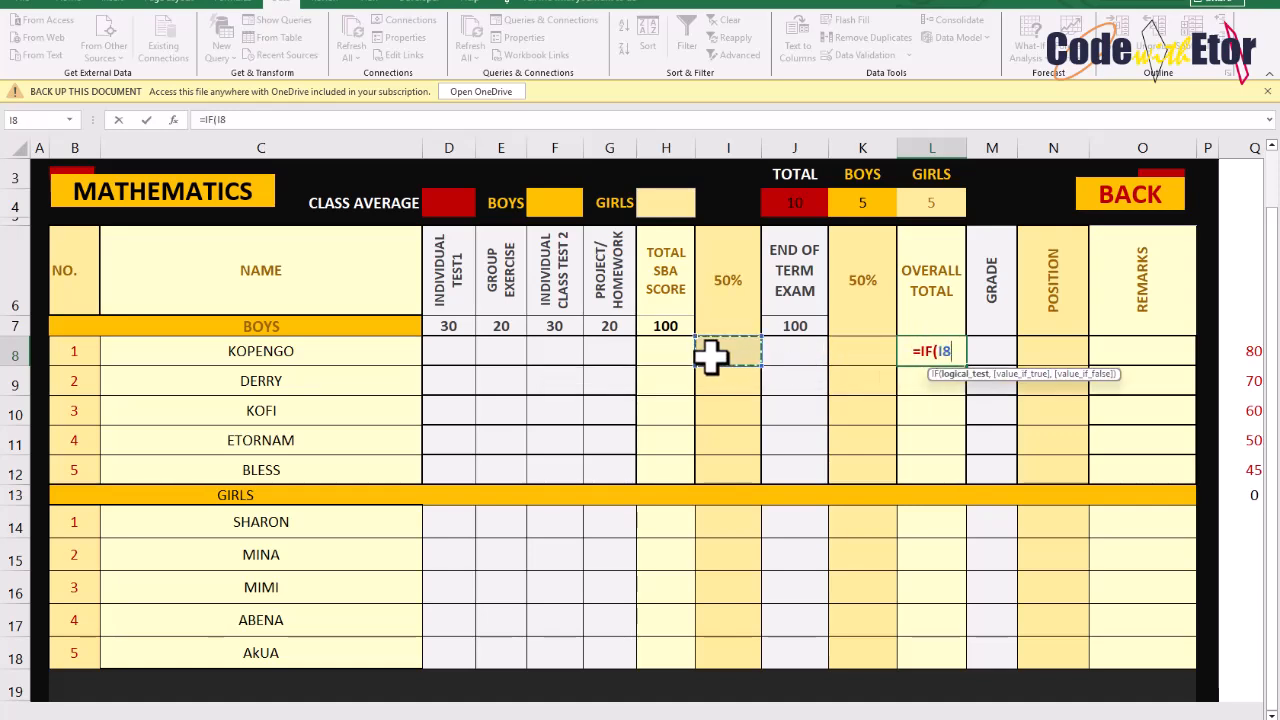
text(="")
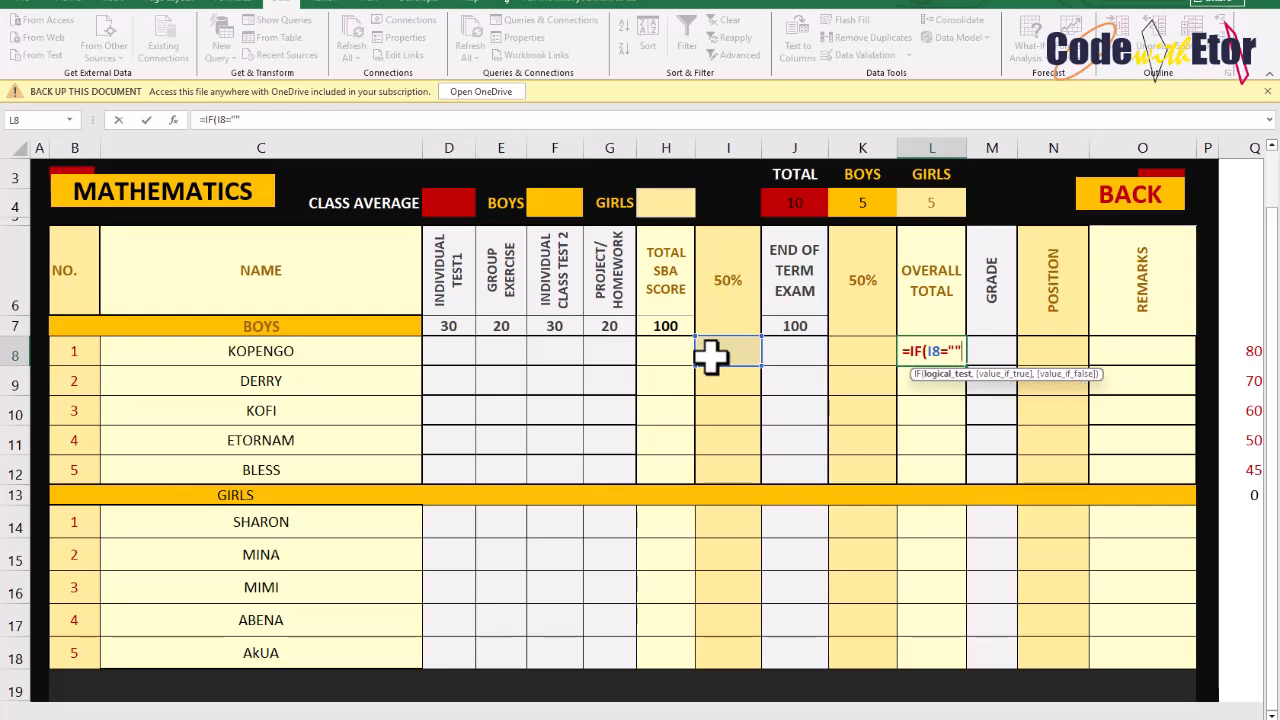
text(,)
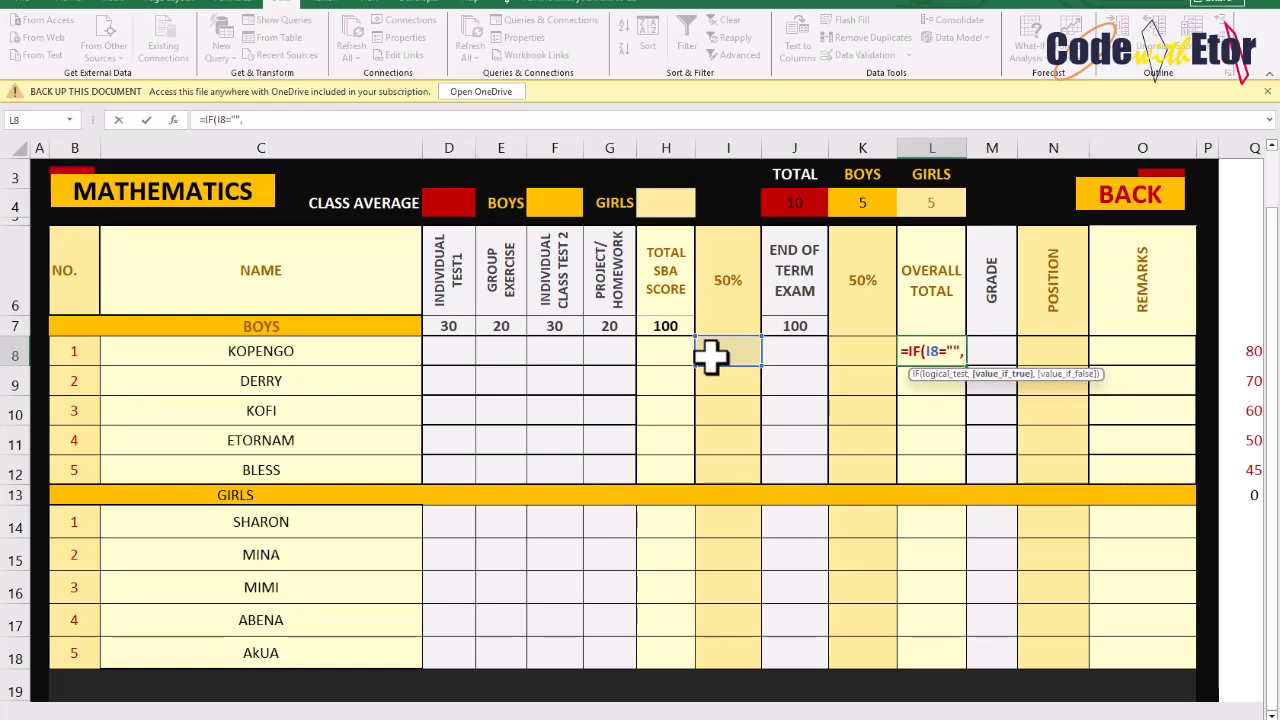
text(SUM)
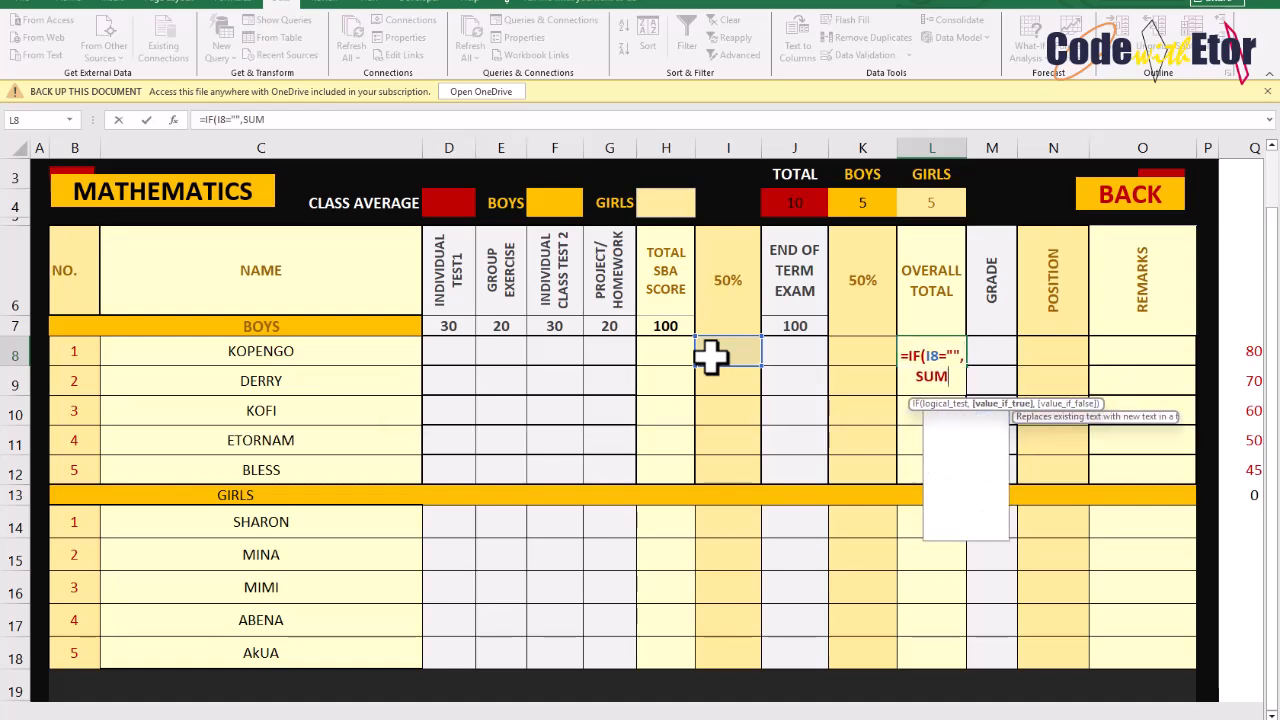
text(()
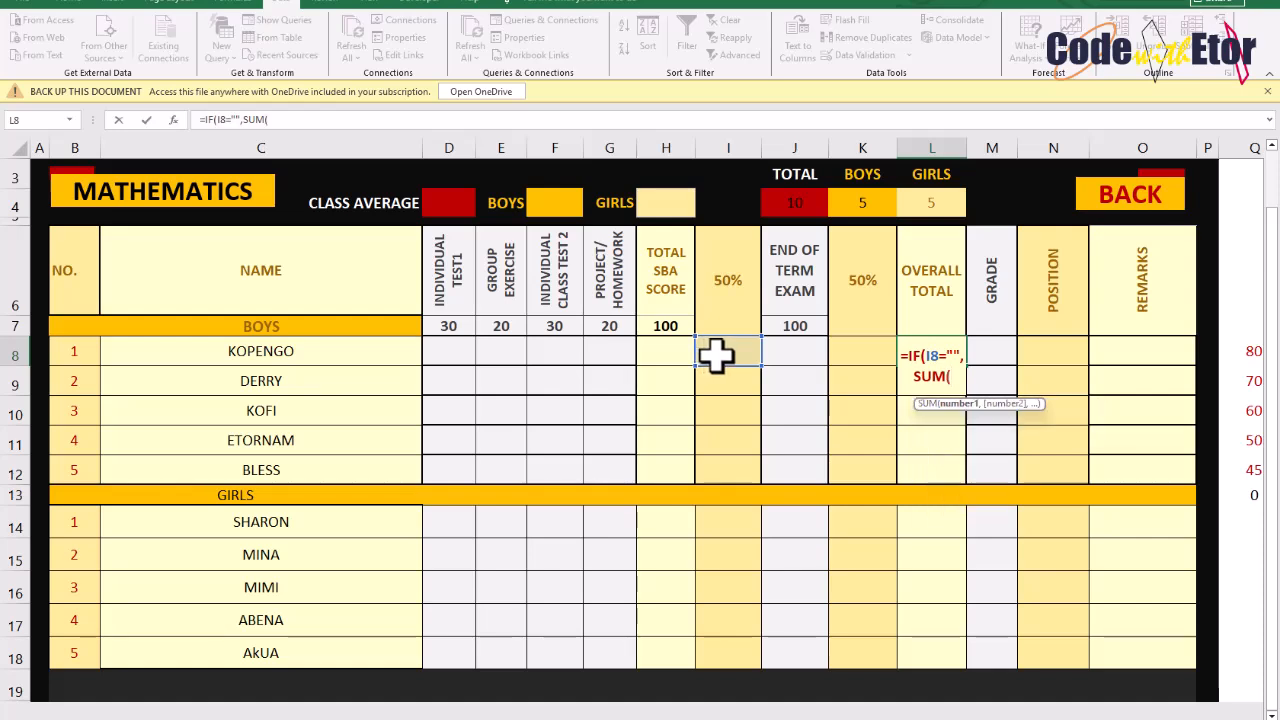
click(716, 358)
text(,)
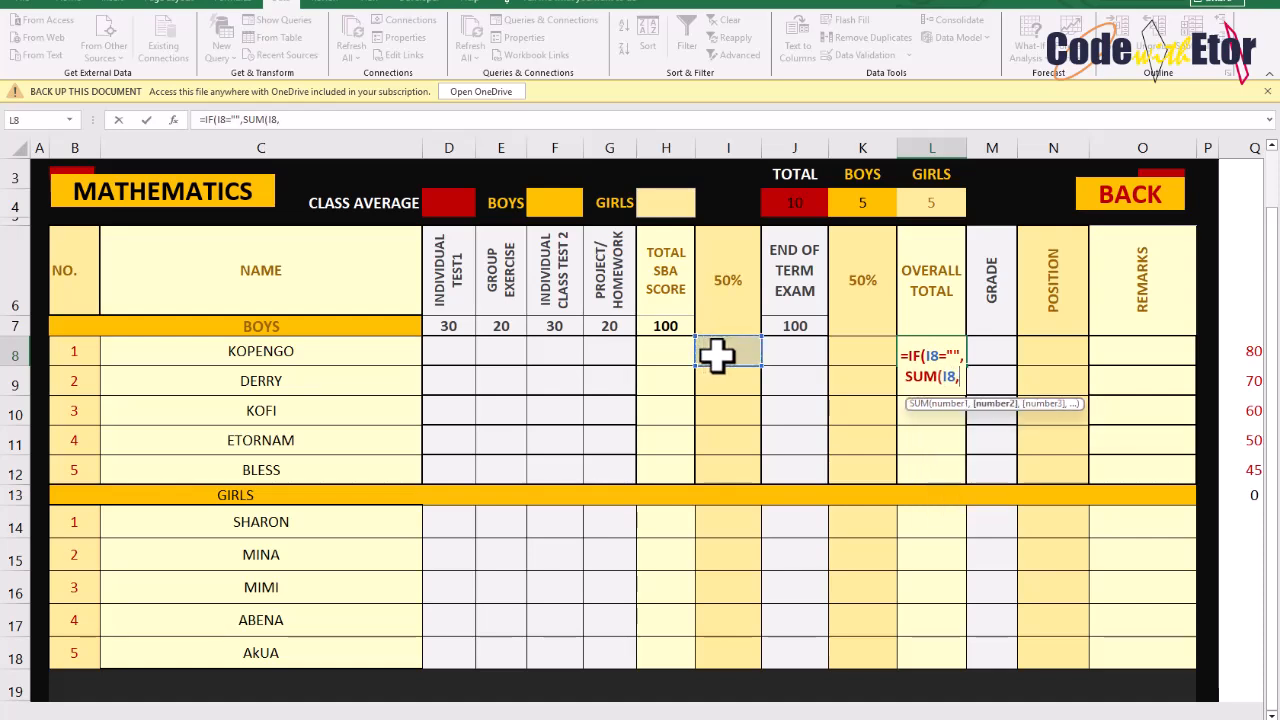
click(840, 348)
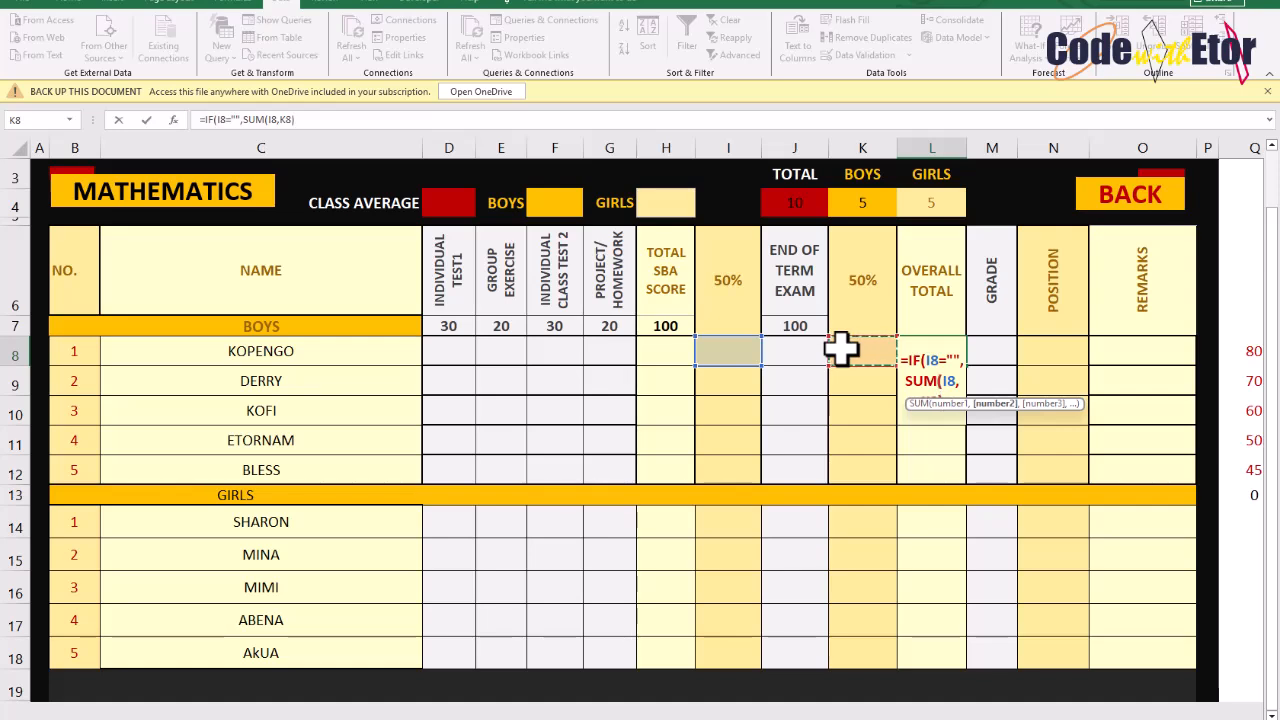
text())
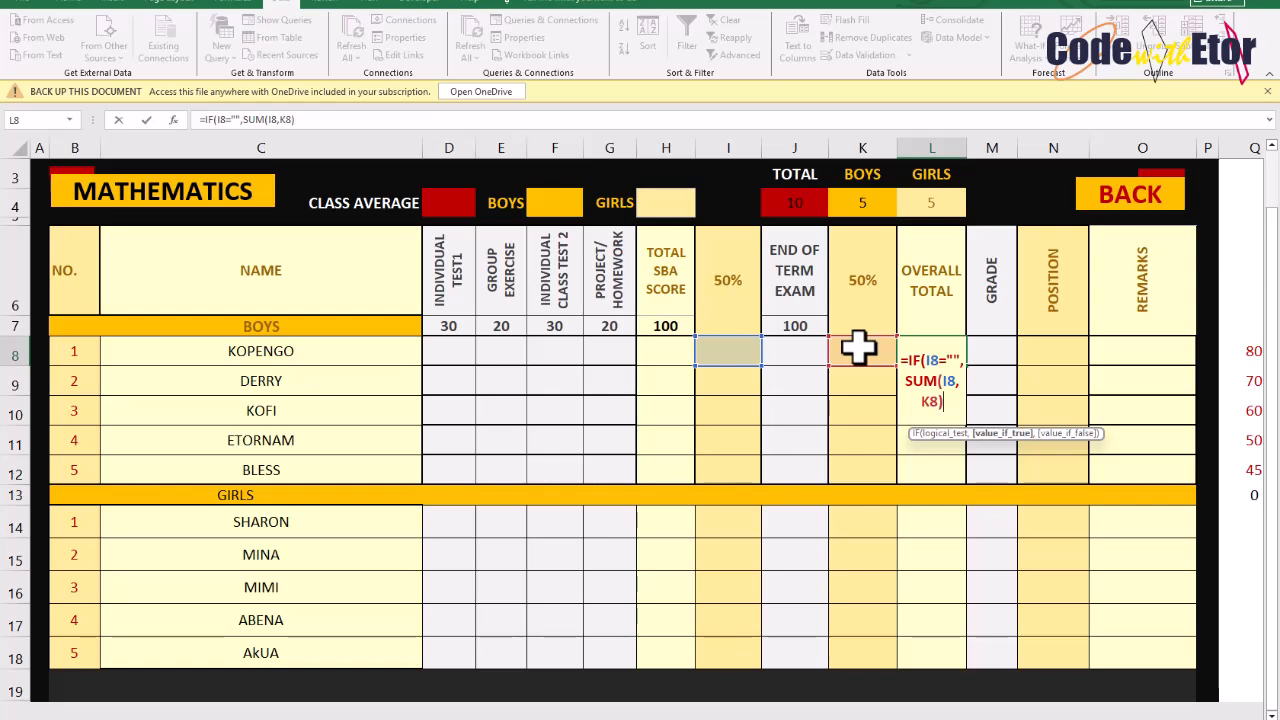
Extend the first boy's Overall Total formula with a nested condition IF(K8="",SUM(I8,K8)
text(,)
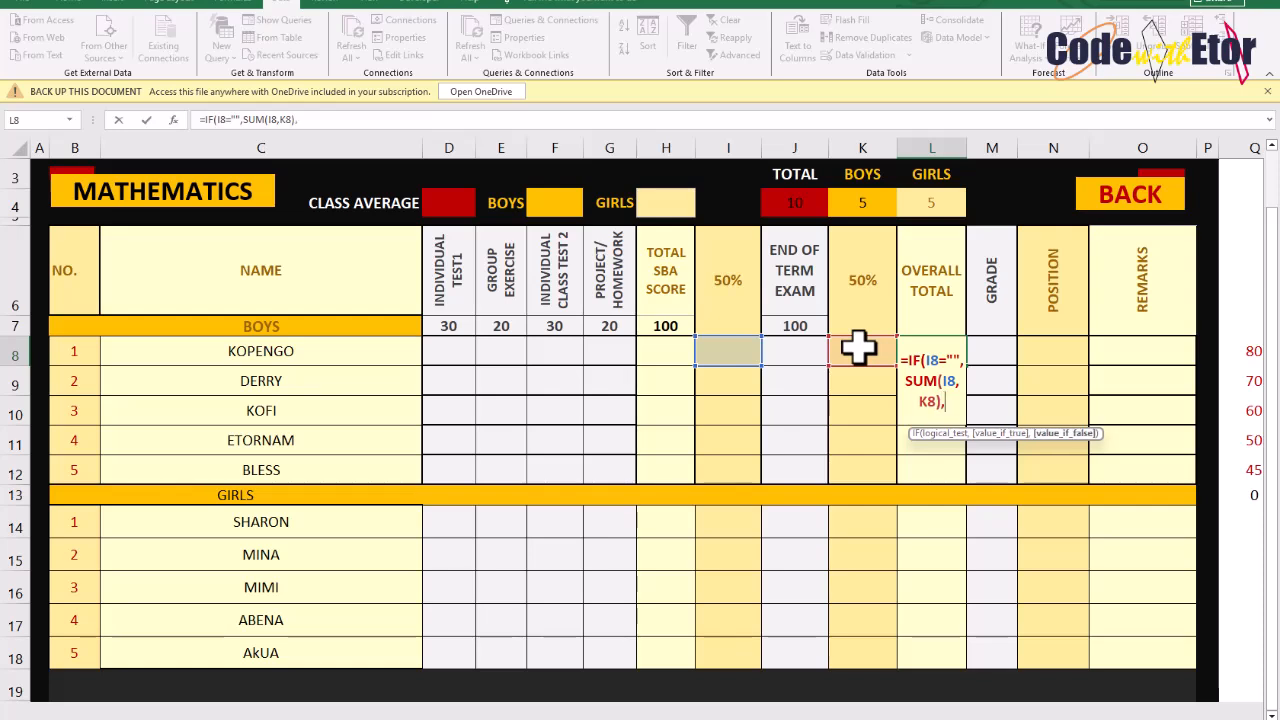
text(IF)
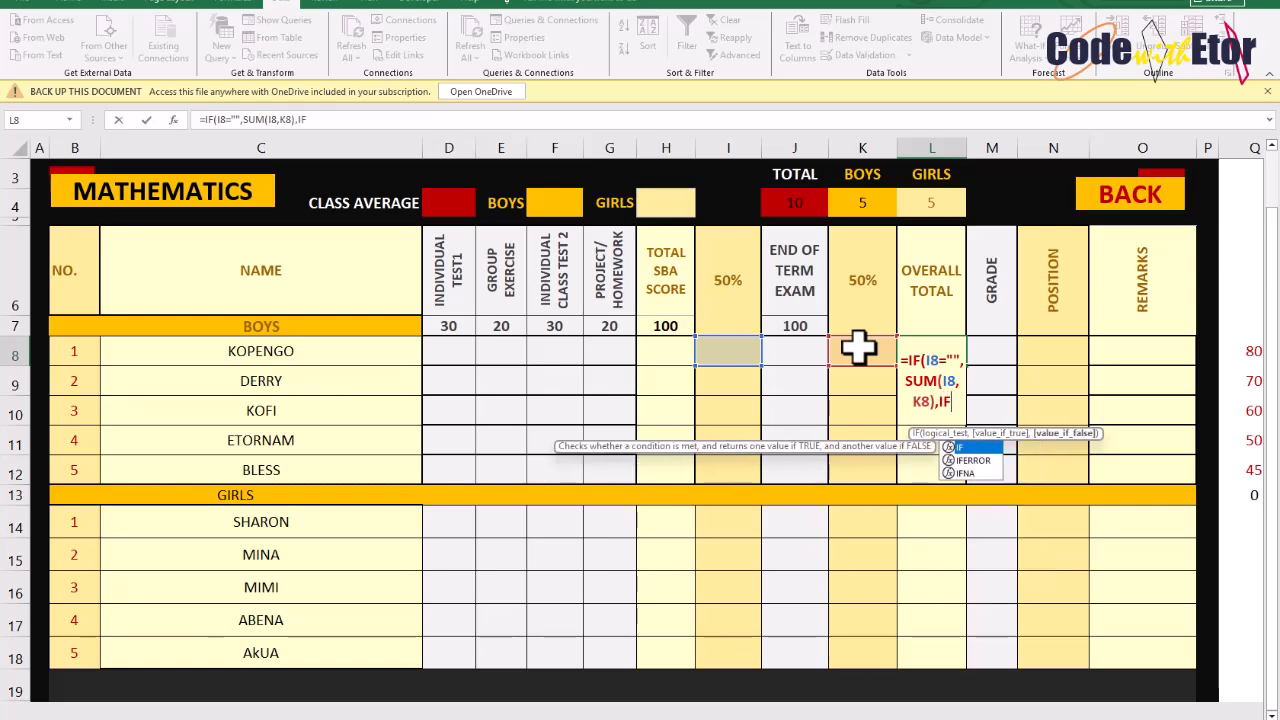
text(()
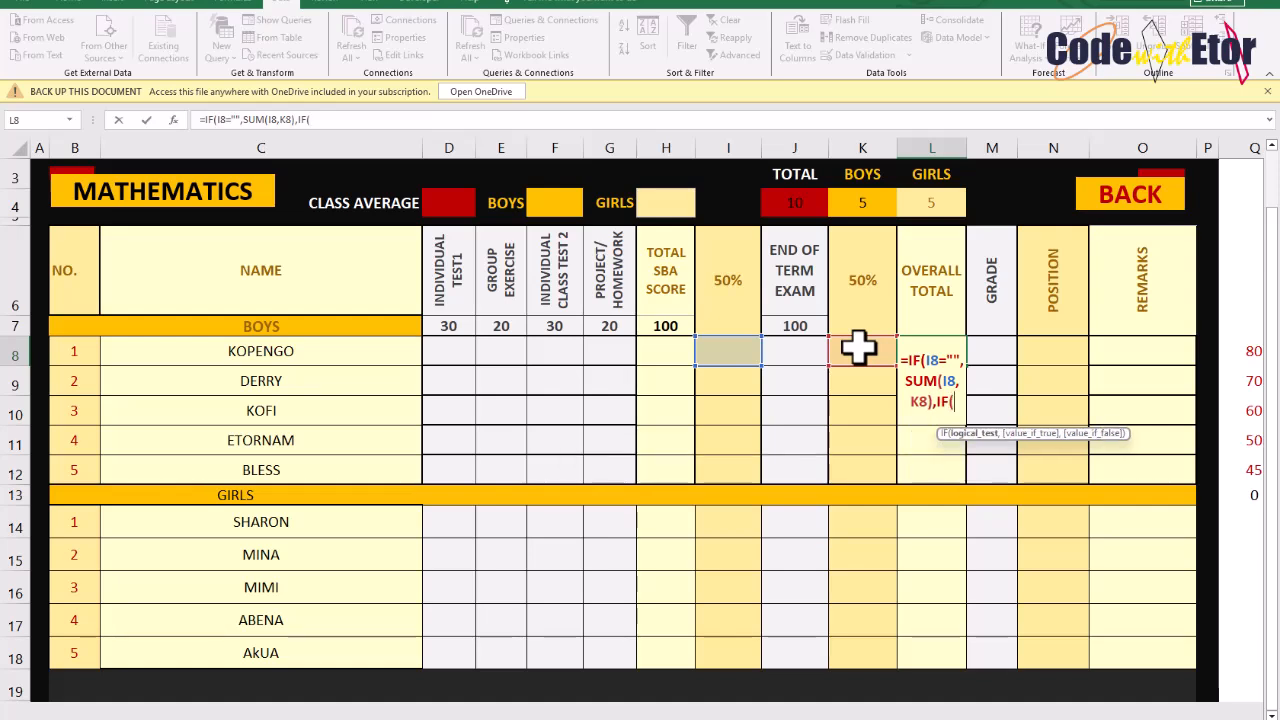
click(858, 347)
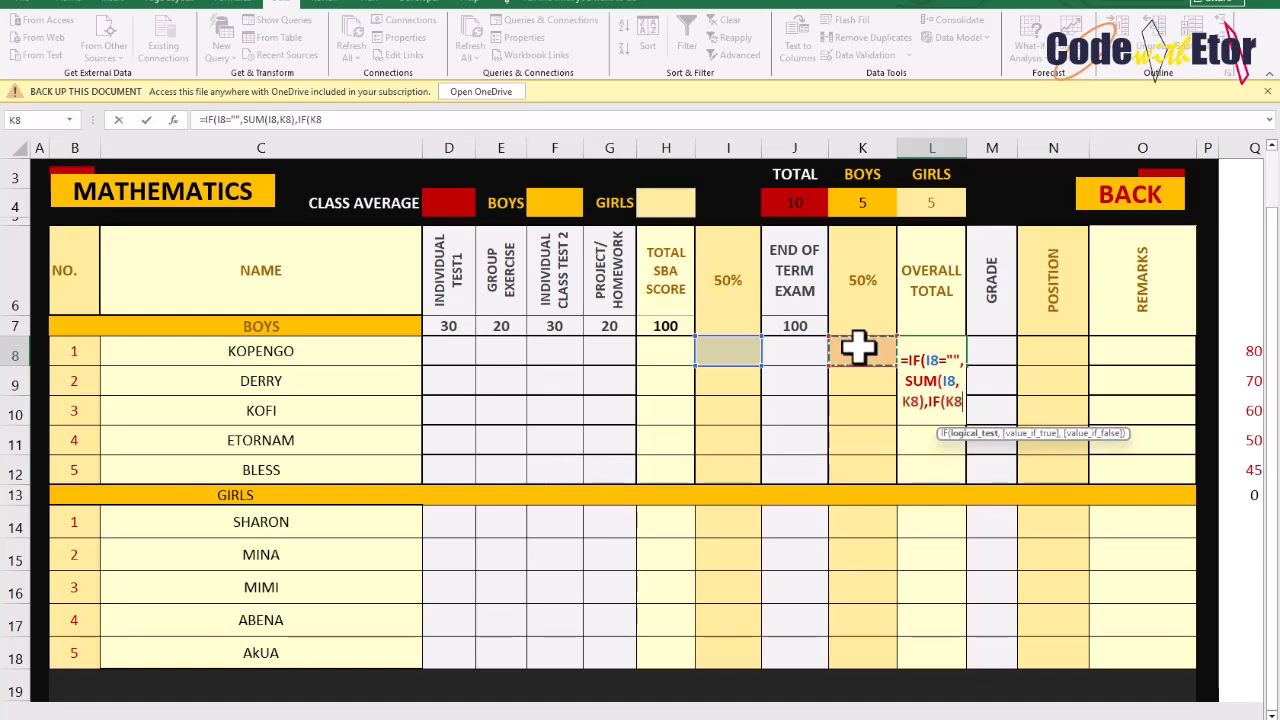
text(="")
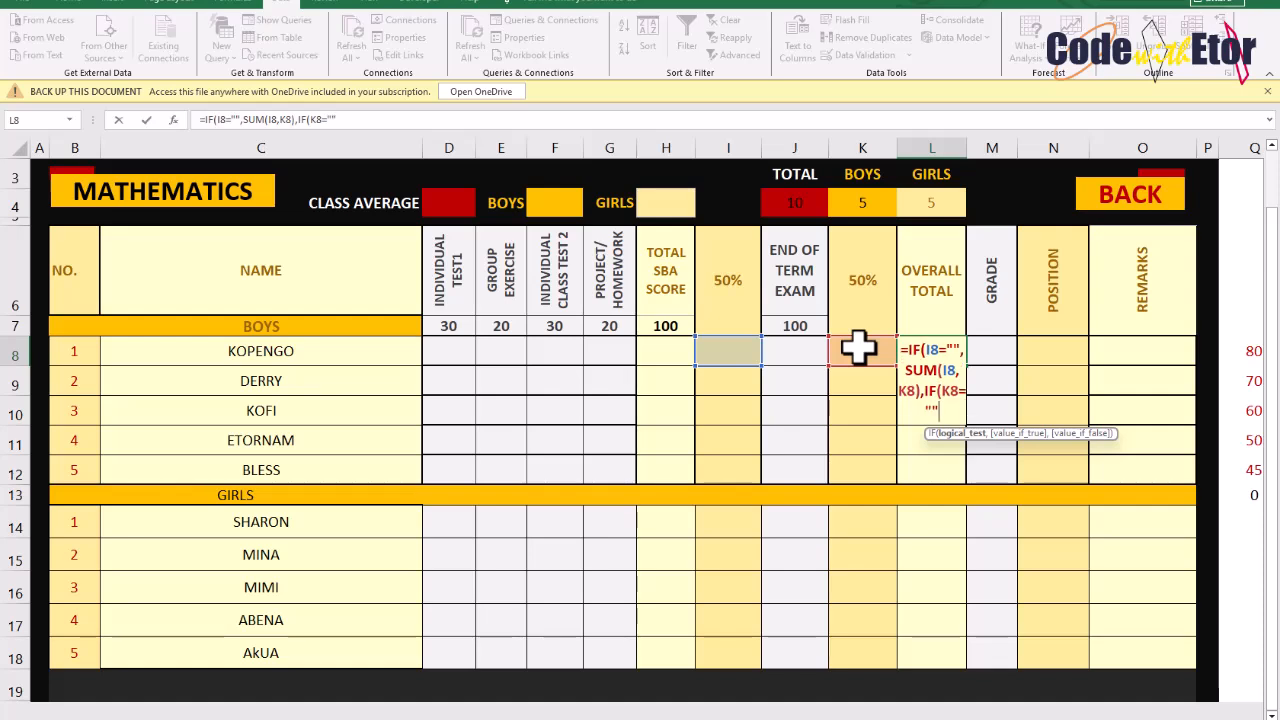
text(,SUM()
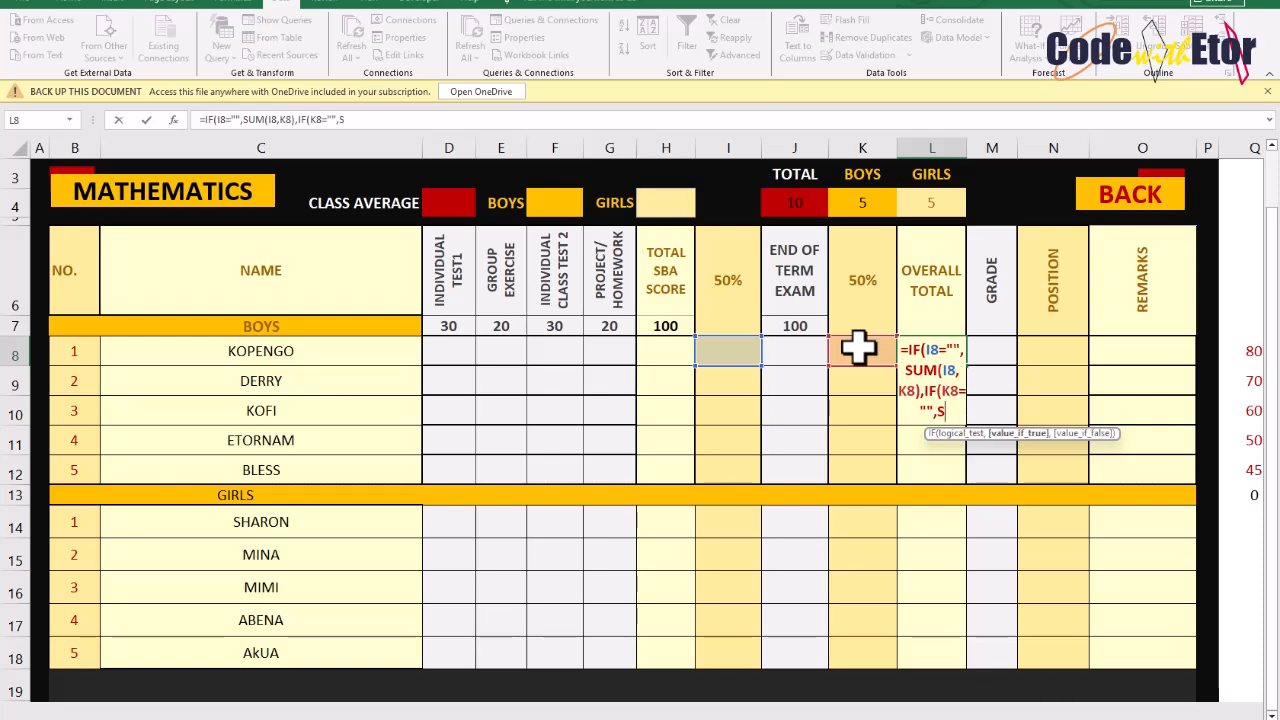
click(705, 347)
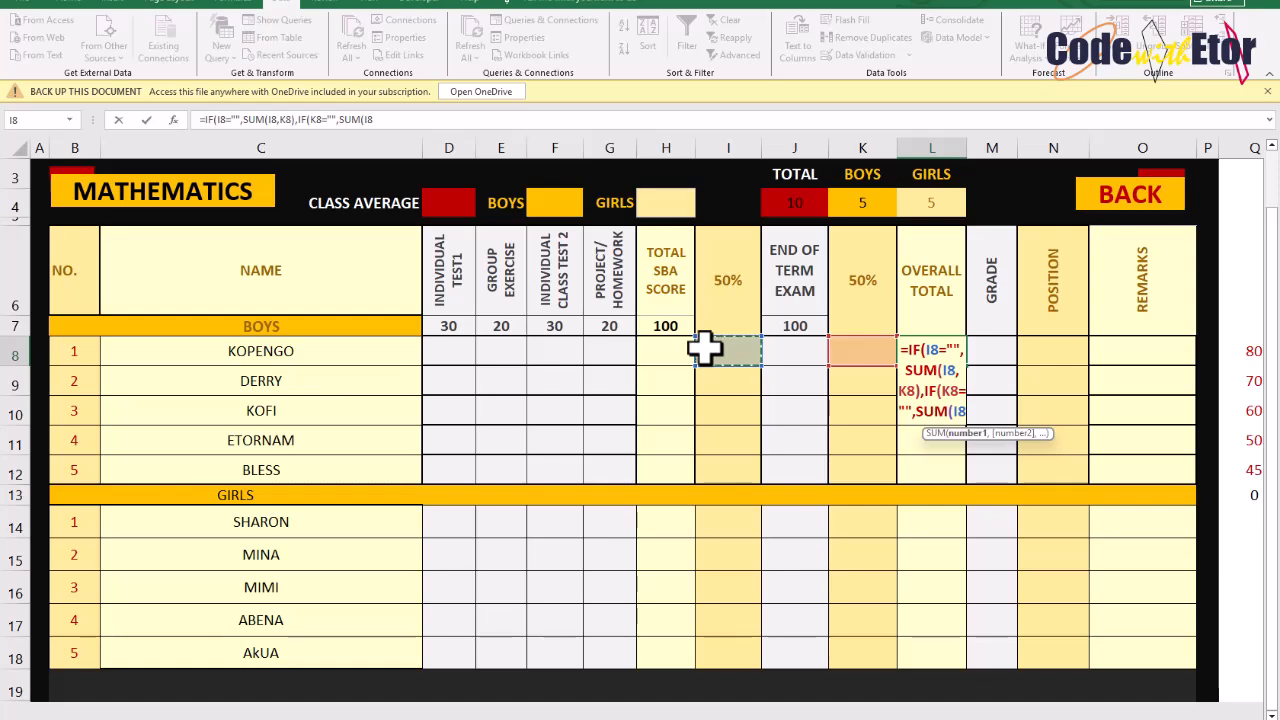
text(,)
click(845, 350)
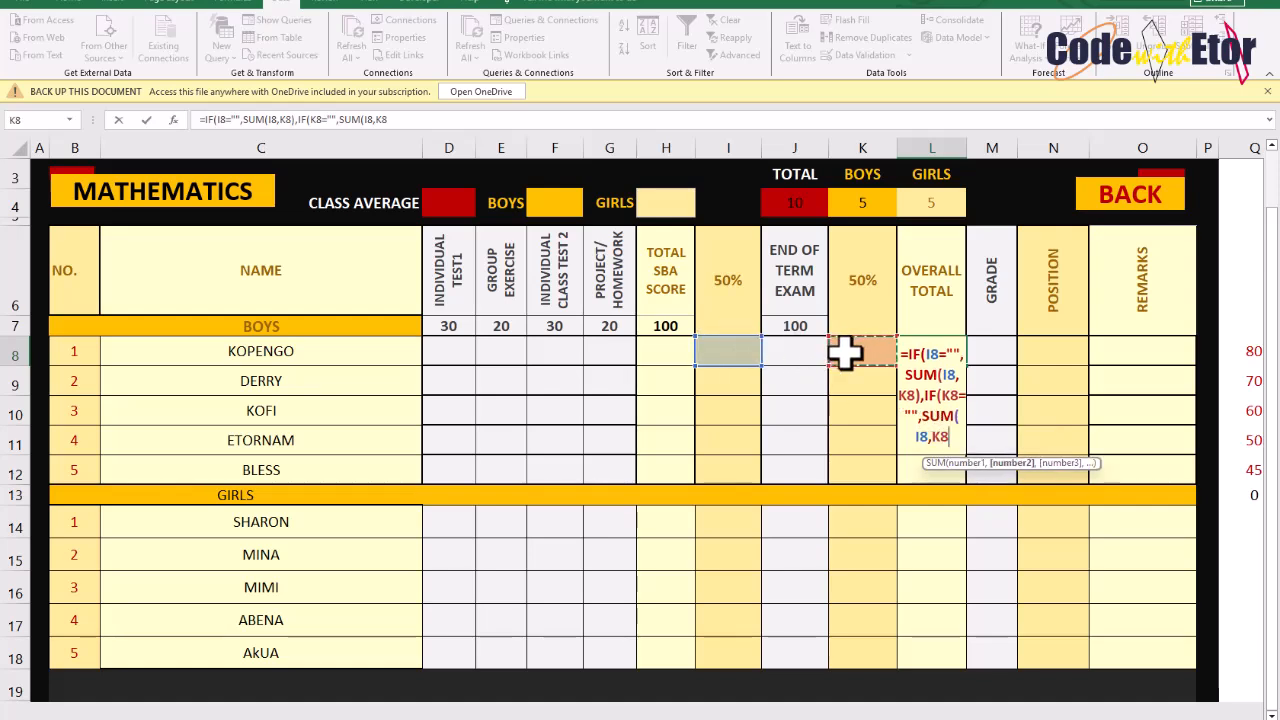
text())
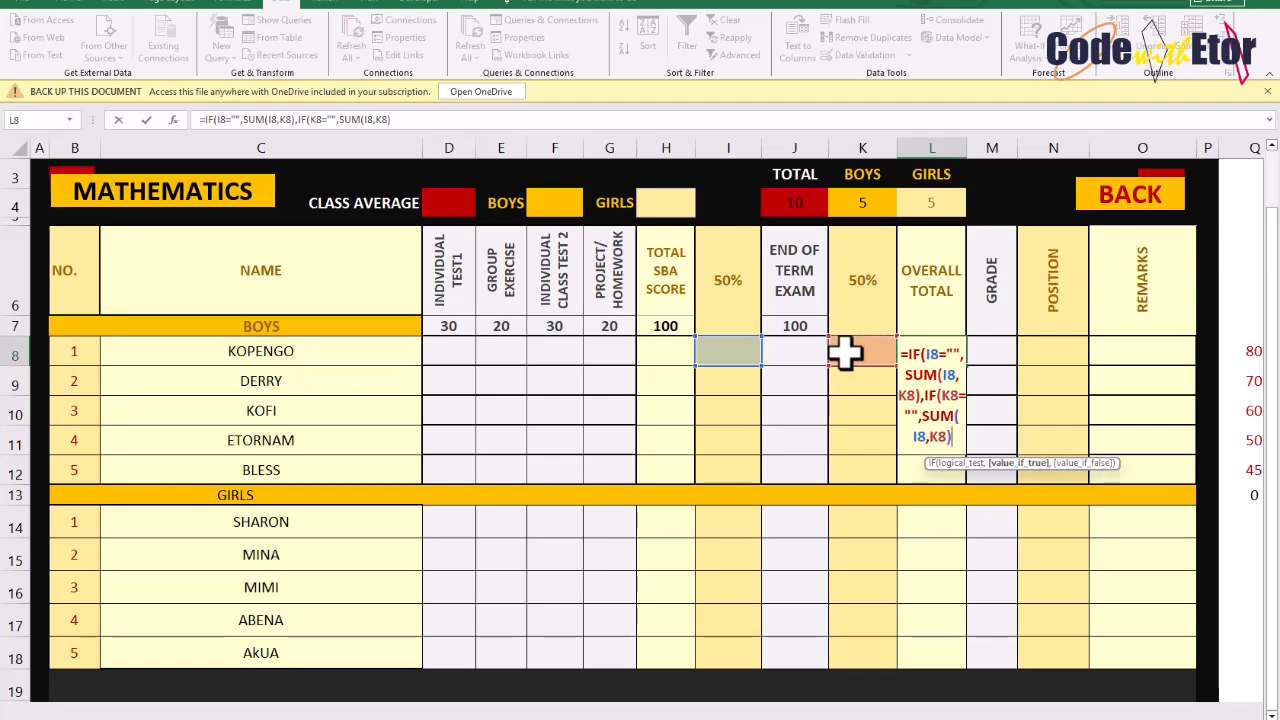
text(,)
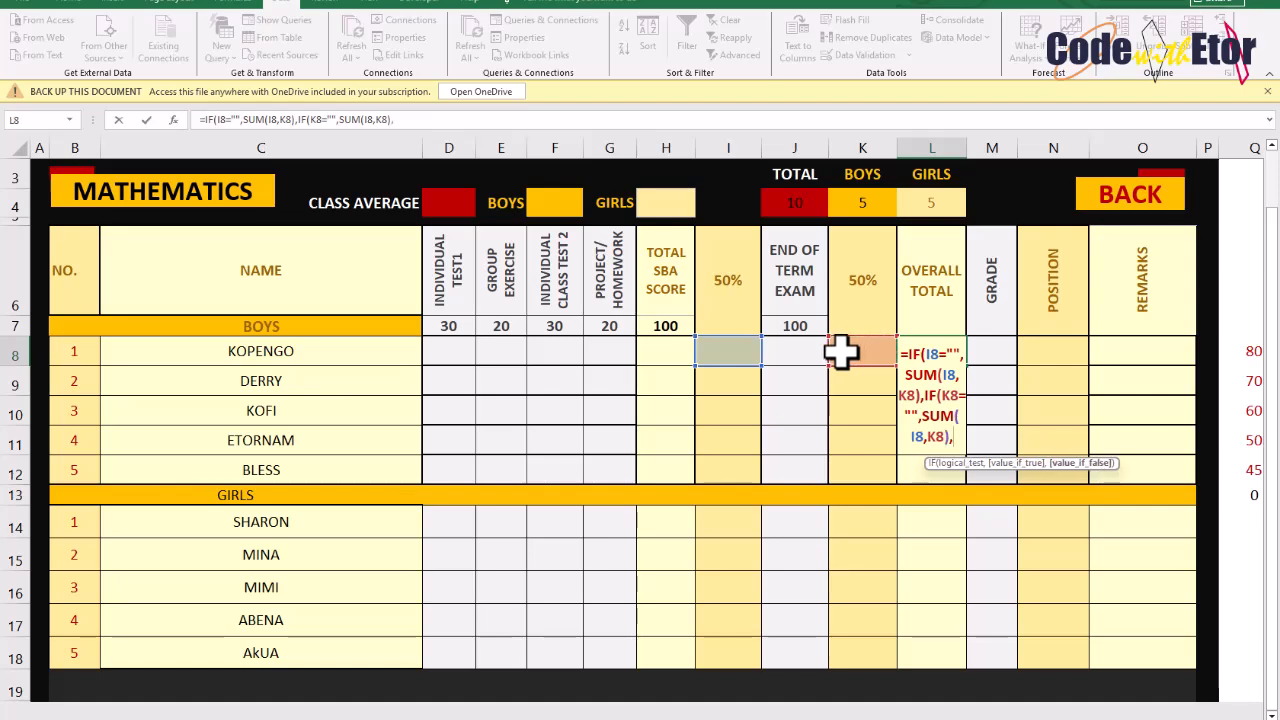
text(SUM)
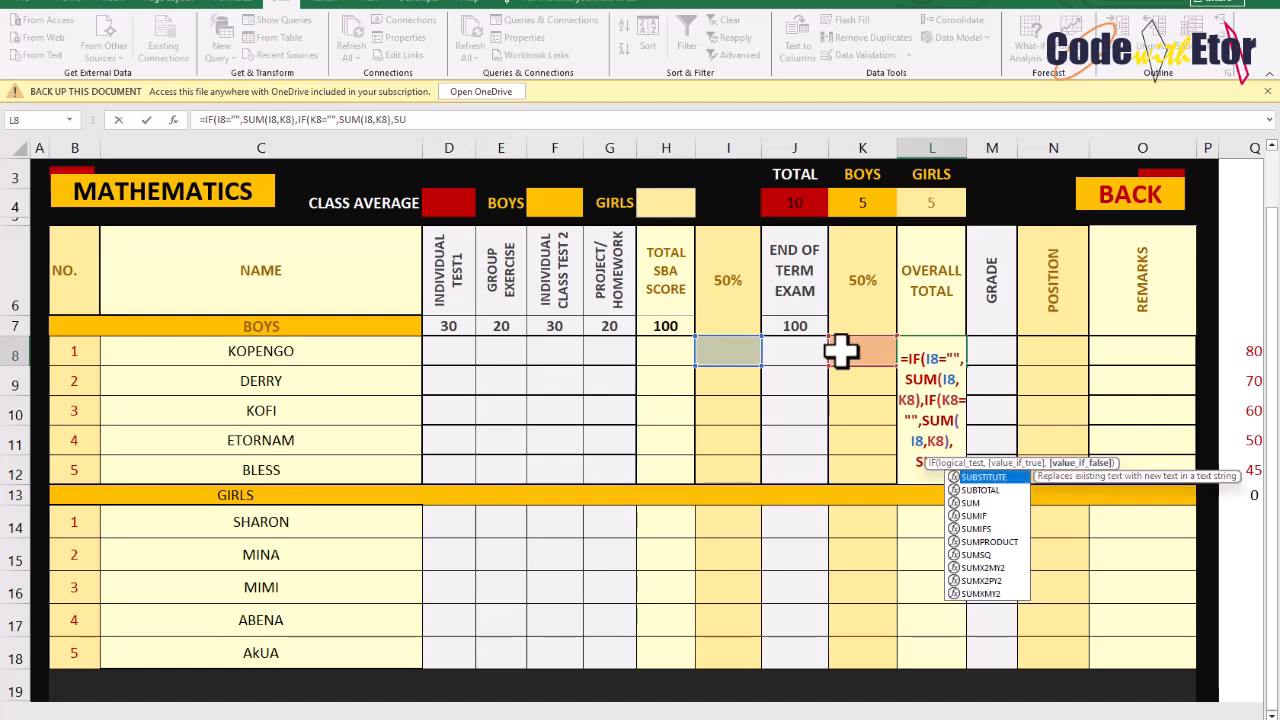
text(()
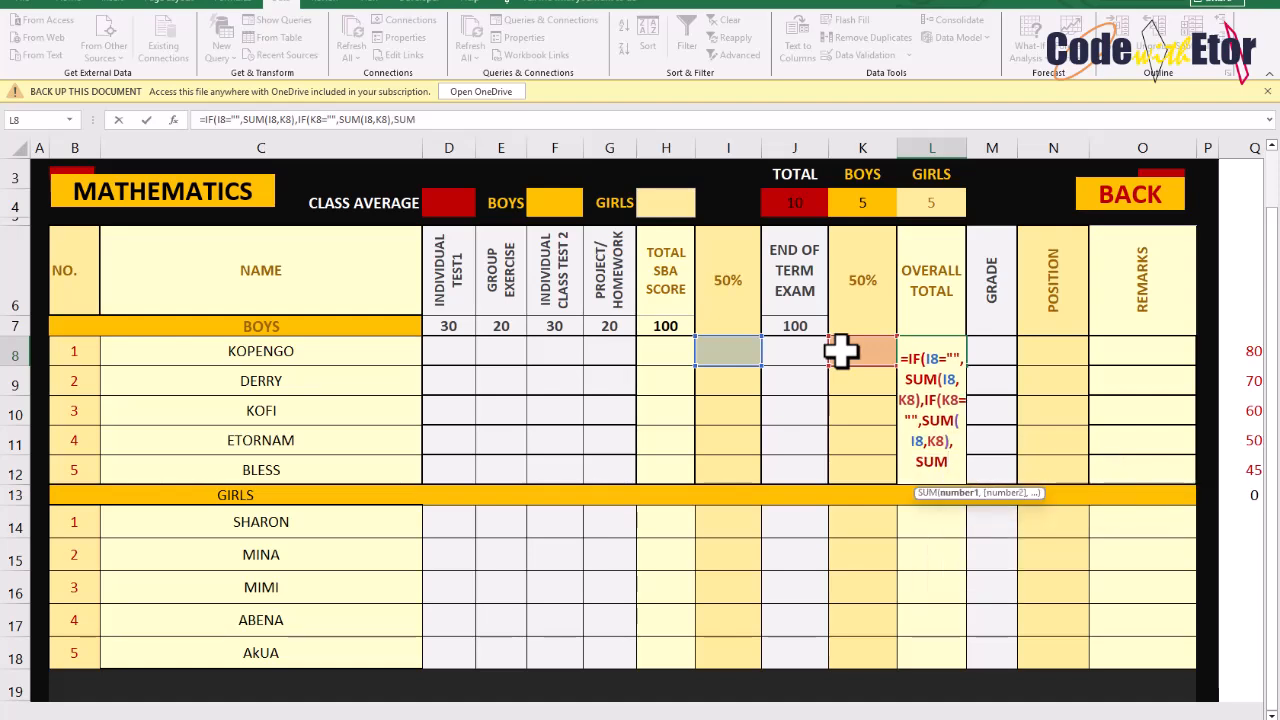
Complete the formula with SUM(I8,K8) as the final result, closing all brackets and confirming the entry
click(736, 354)
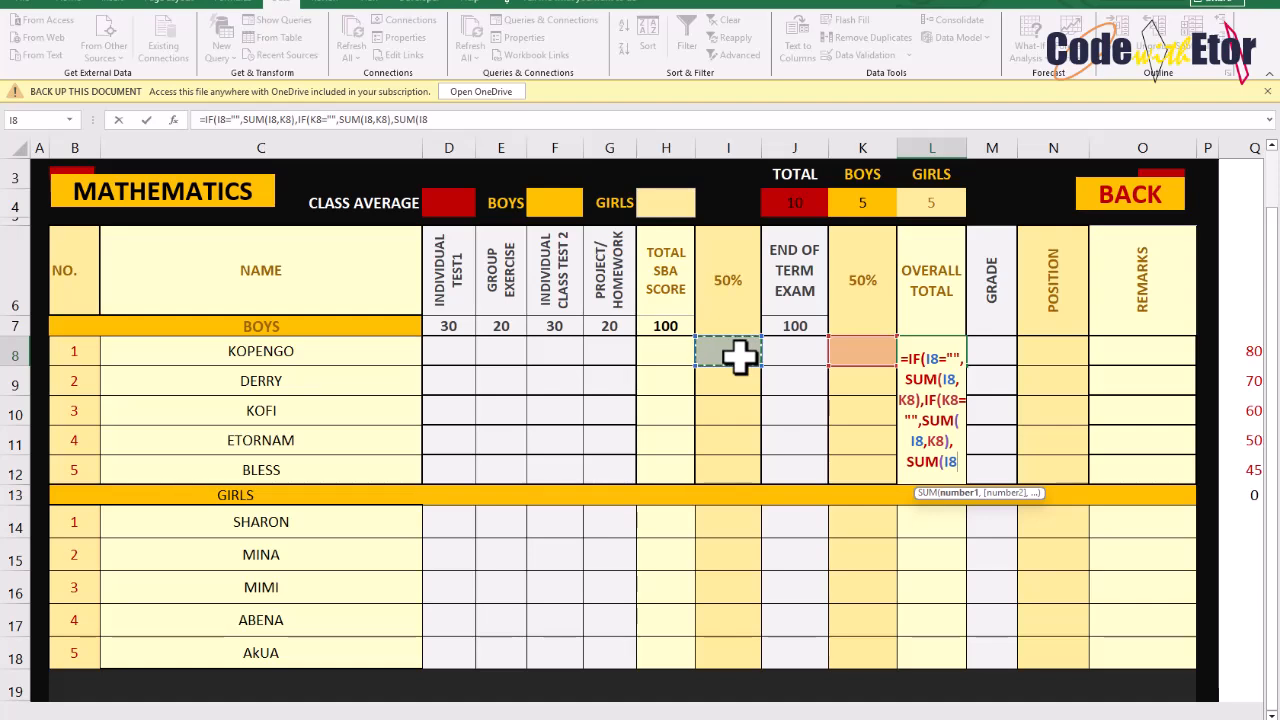
text(,)
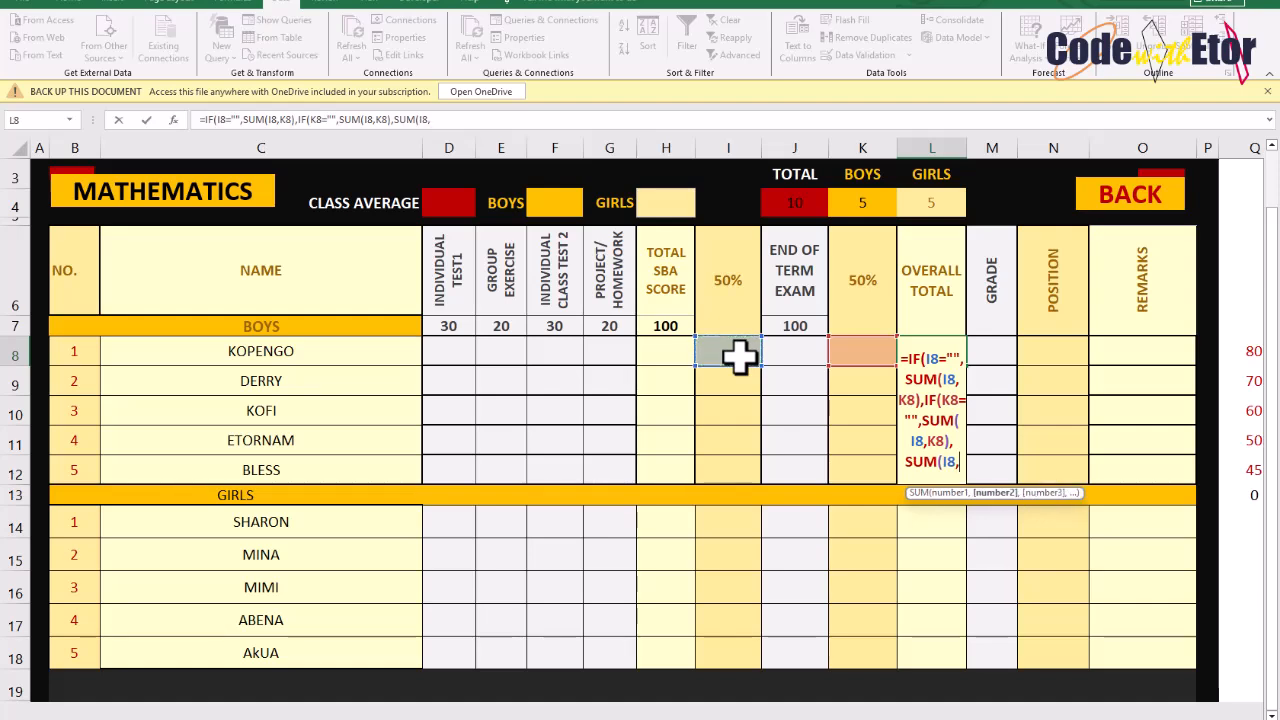
click(865, 343)
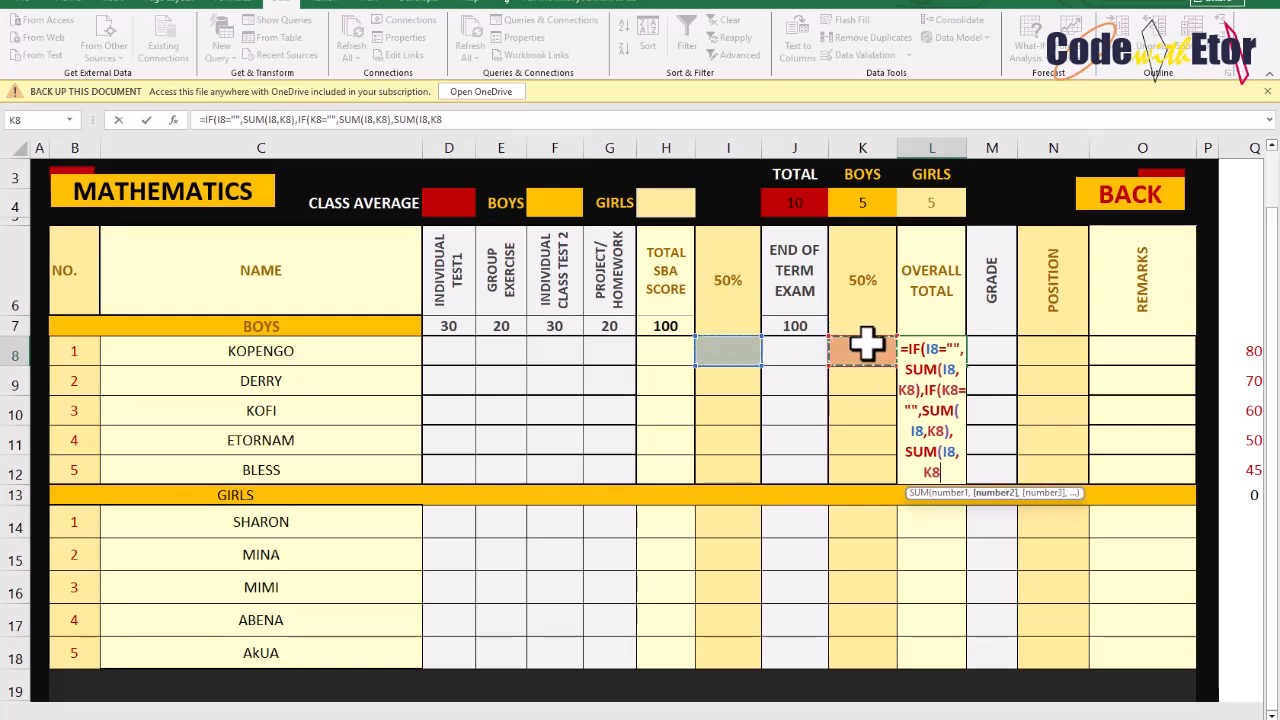
text()))
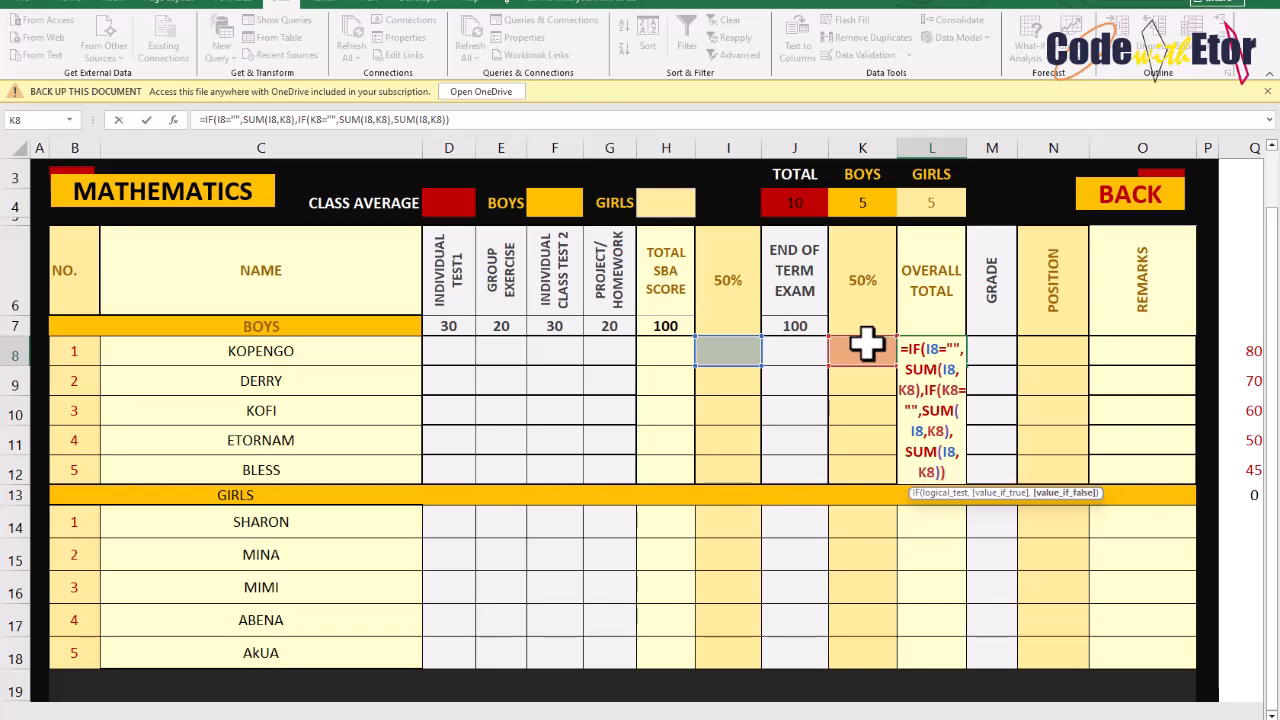
key(Return)
key(Return)
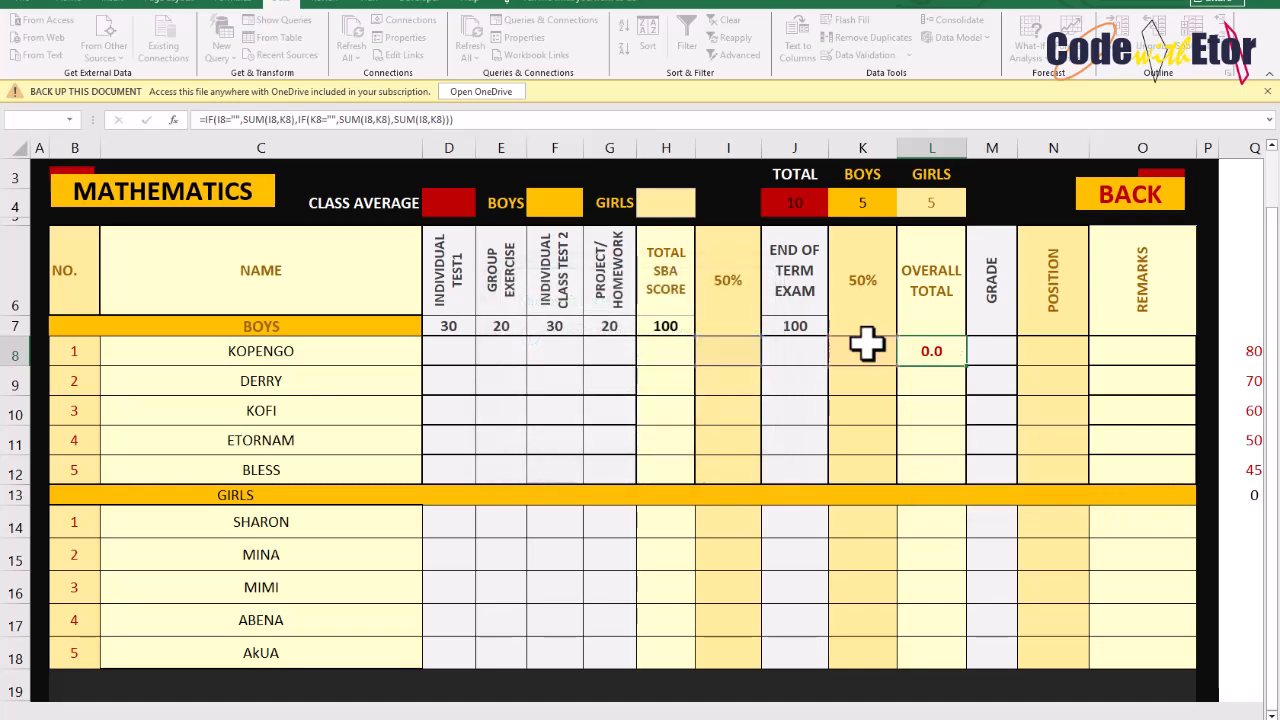
Fill the Overall Total formula down the remaining boys' rows
click(745, 347)
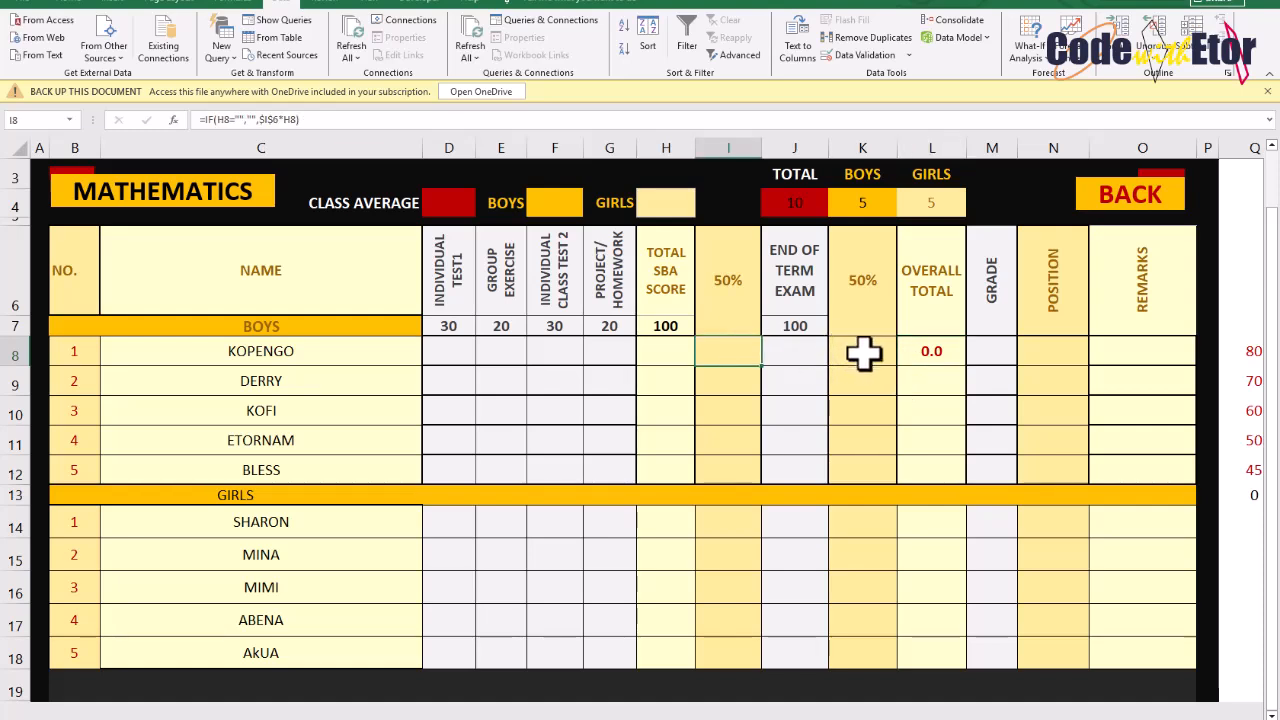
click(863, 352)
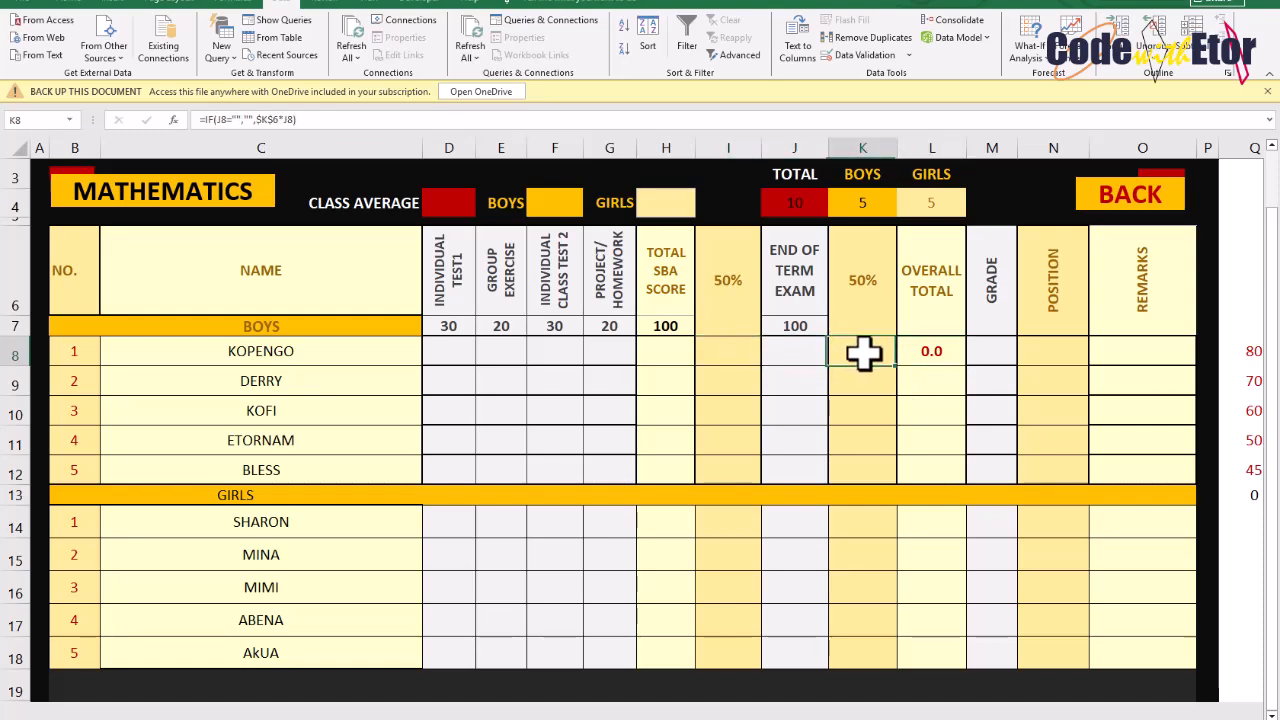
click(958, 351)
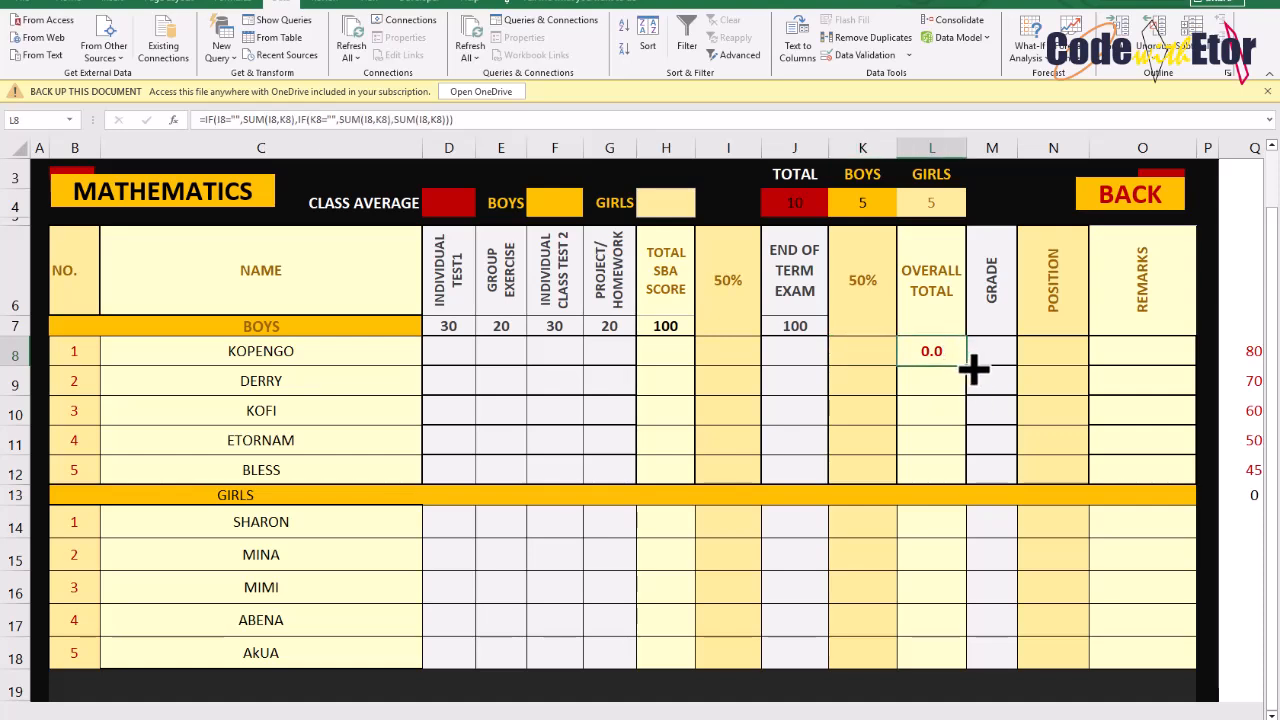
drag(973, 369, 972, 479)
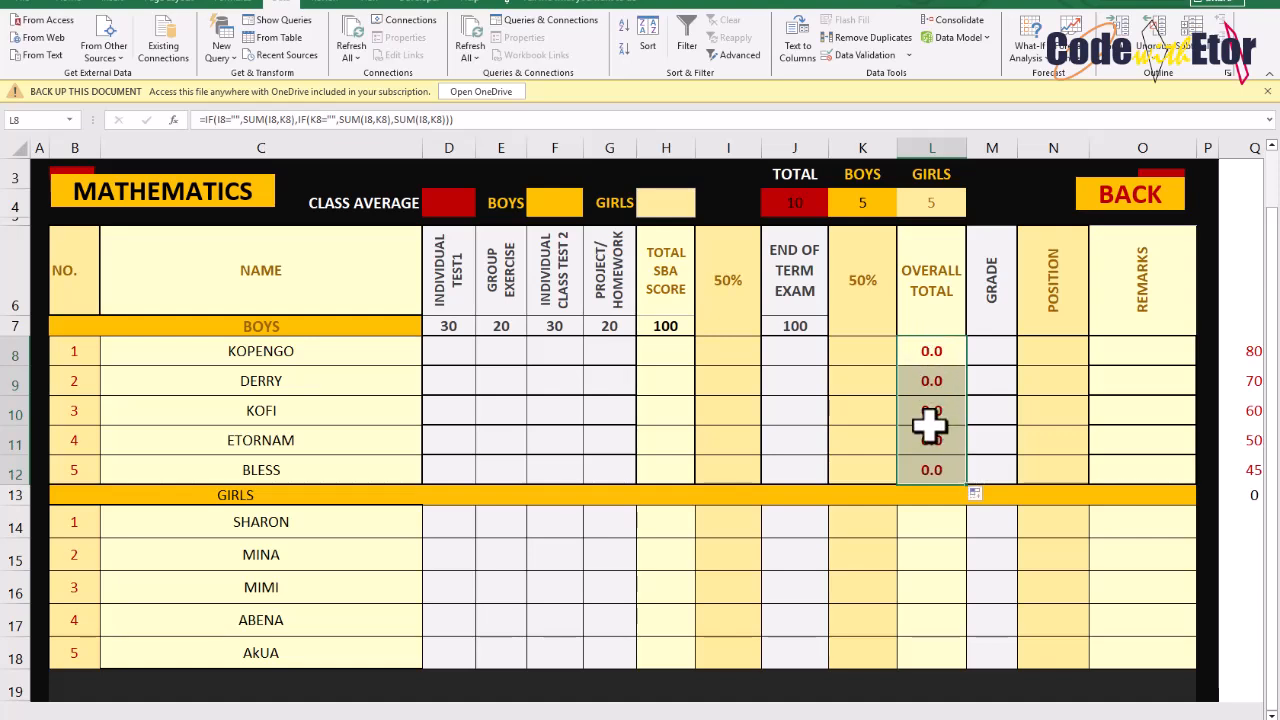
Check the entry prompts on the first boy's score cells
click(457, 355)
click(522, 356)
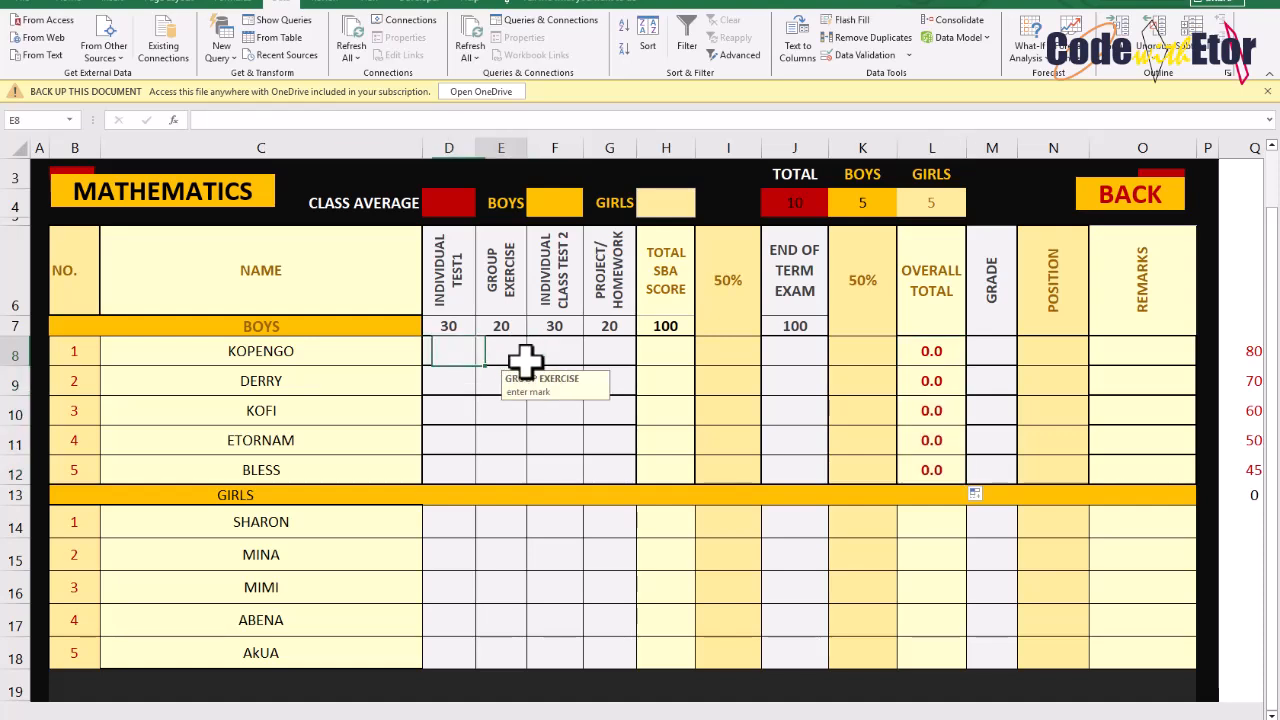
click(592, 357)
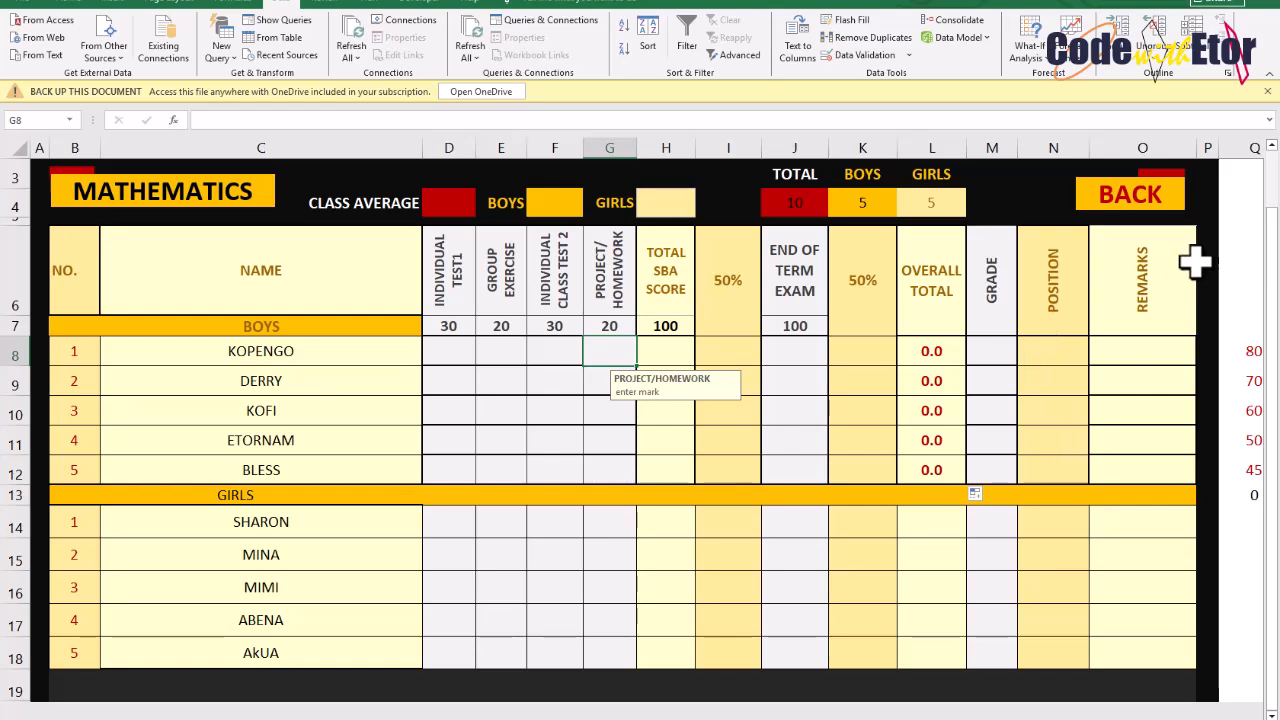
click(455, 345)
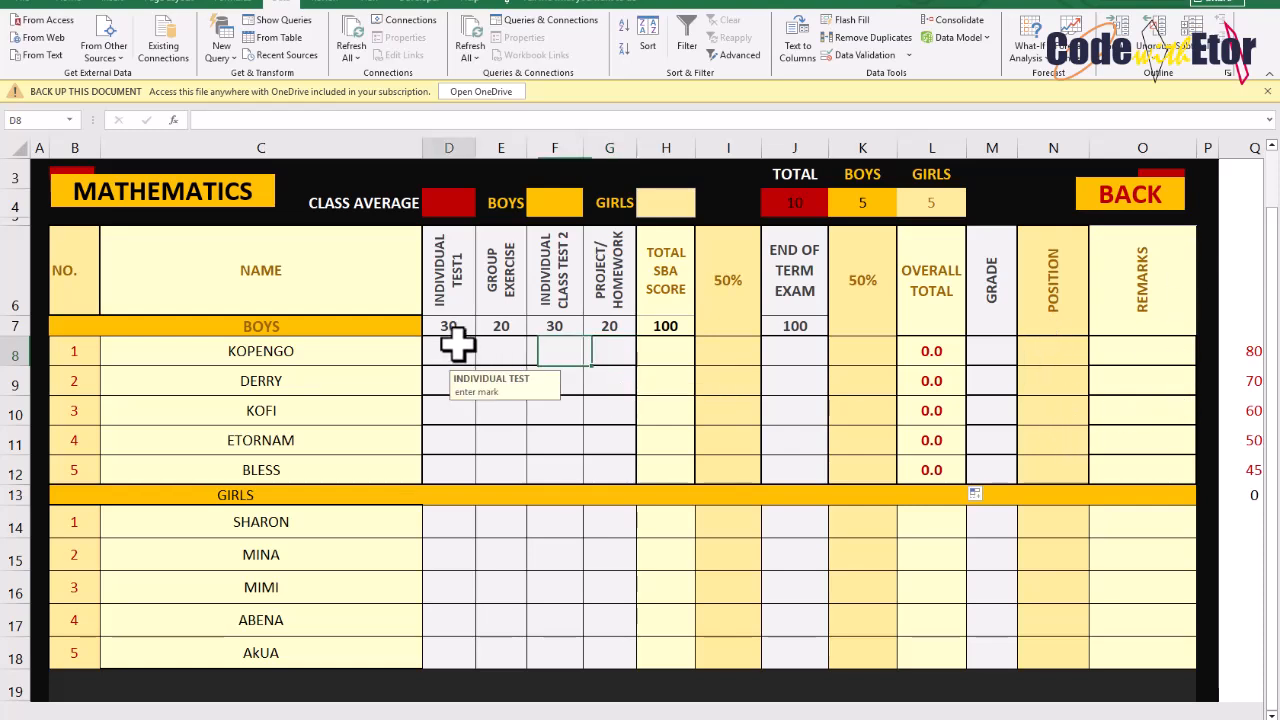
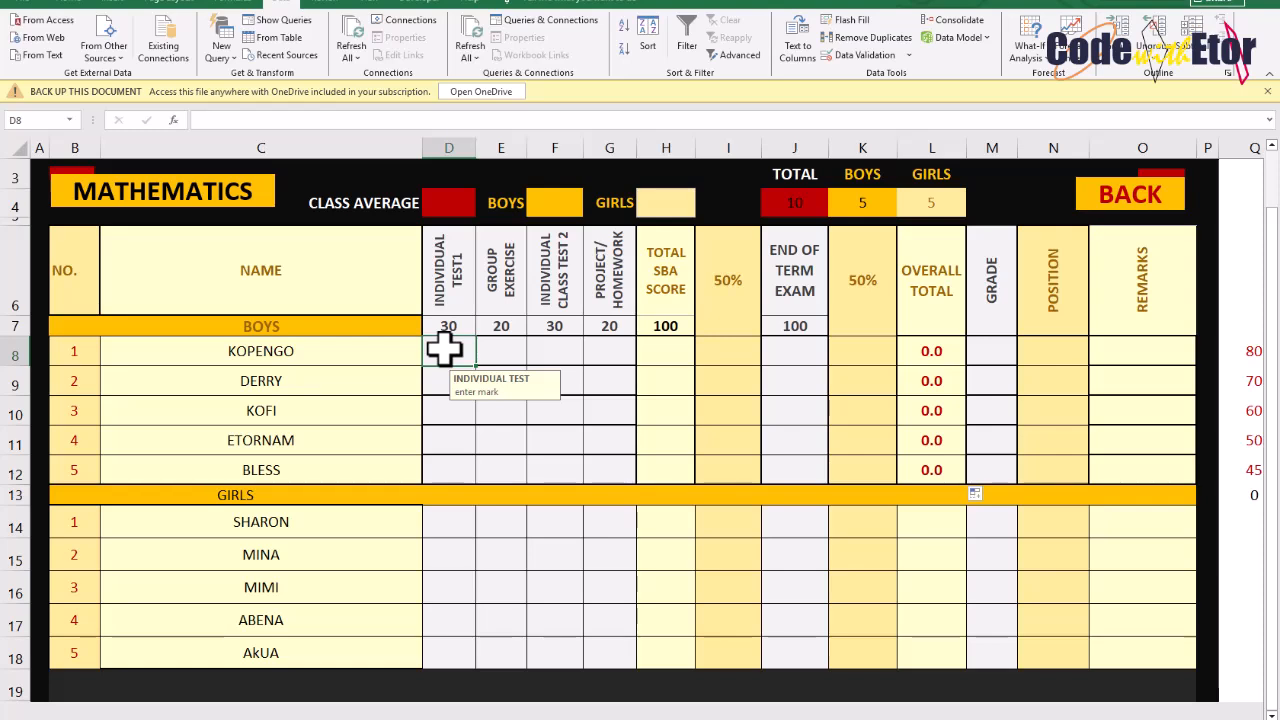
Try entering 32 as the first boy's Individual Test 1 score, then retry the entry
text(32)
key(Return)
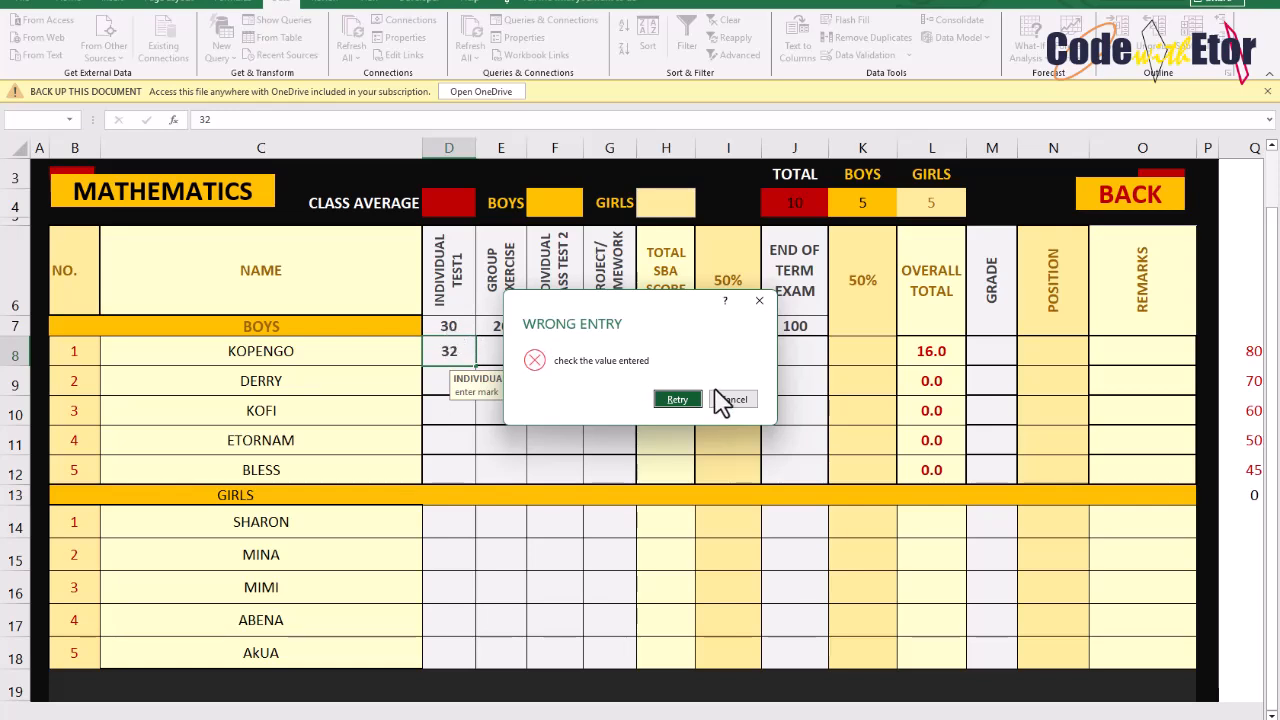
click(677, 399)
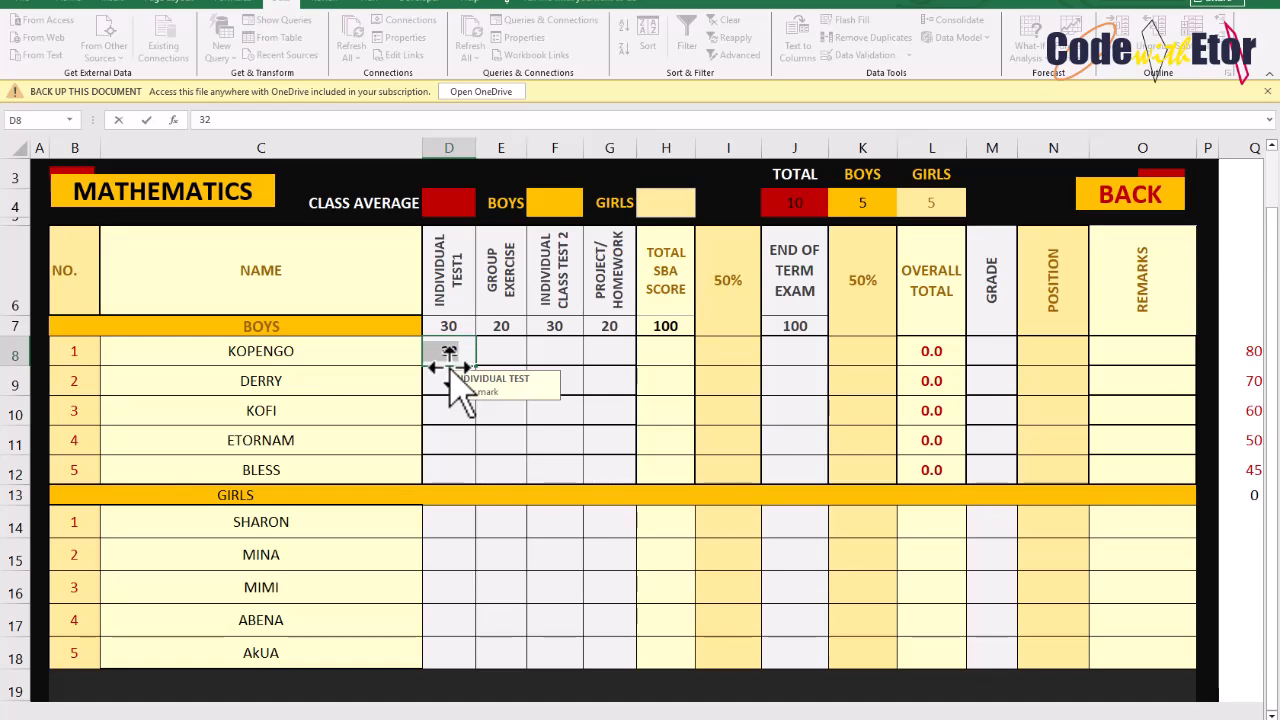
Enter the first boy's assessment scores: 25 for Individual Test 1, 18 Group Exercise, 27 Class Test 2, 15 Project/Homework
text(25)
key(Return)
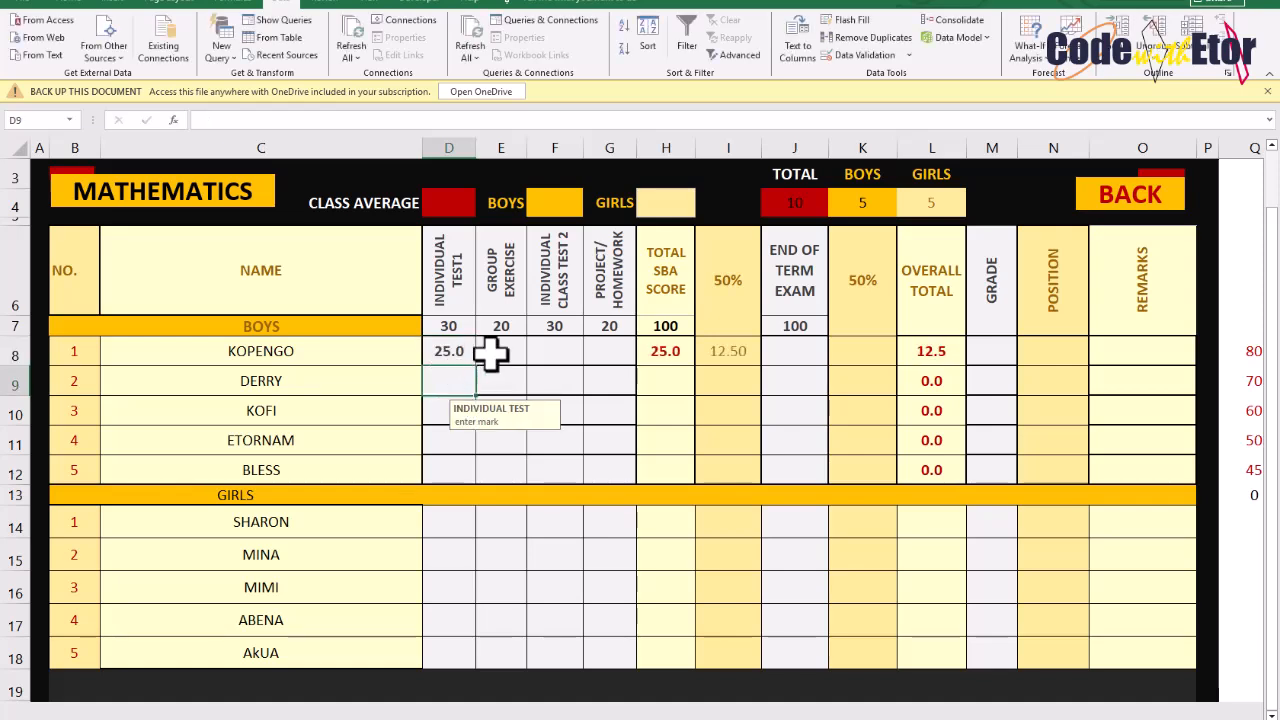
click(501, 348)
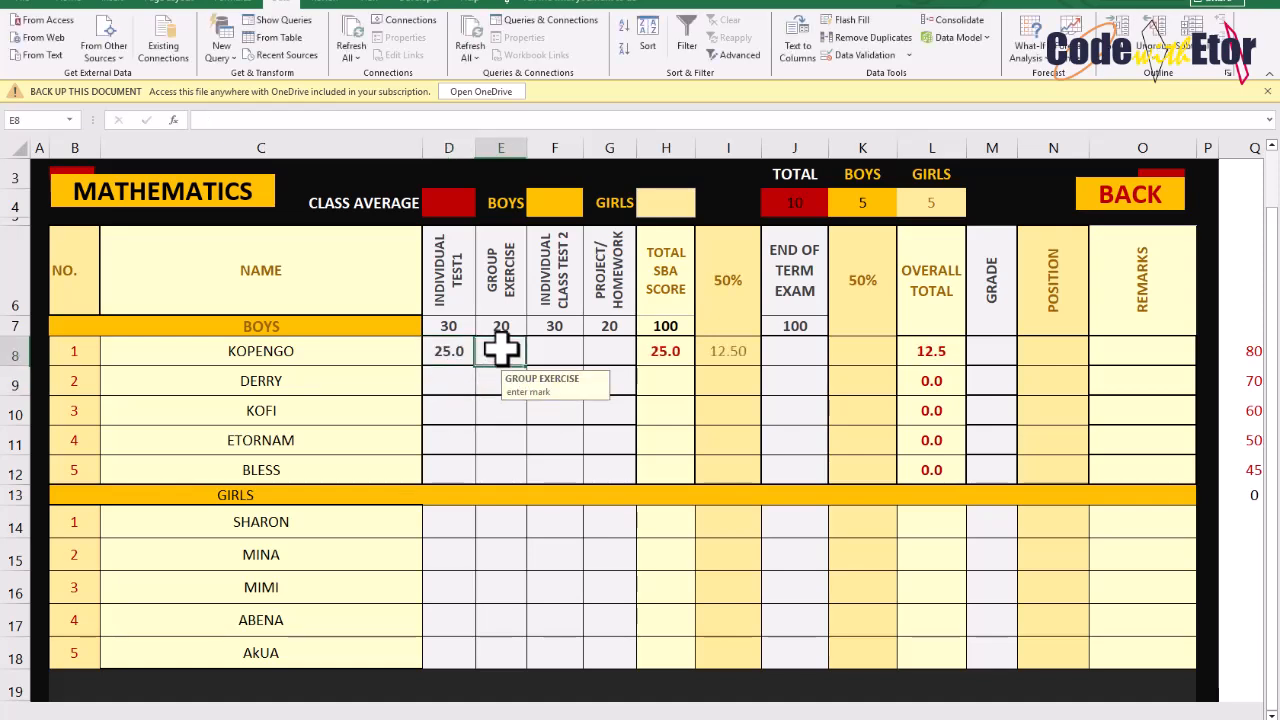
text(18)
key(Return)
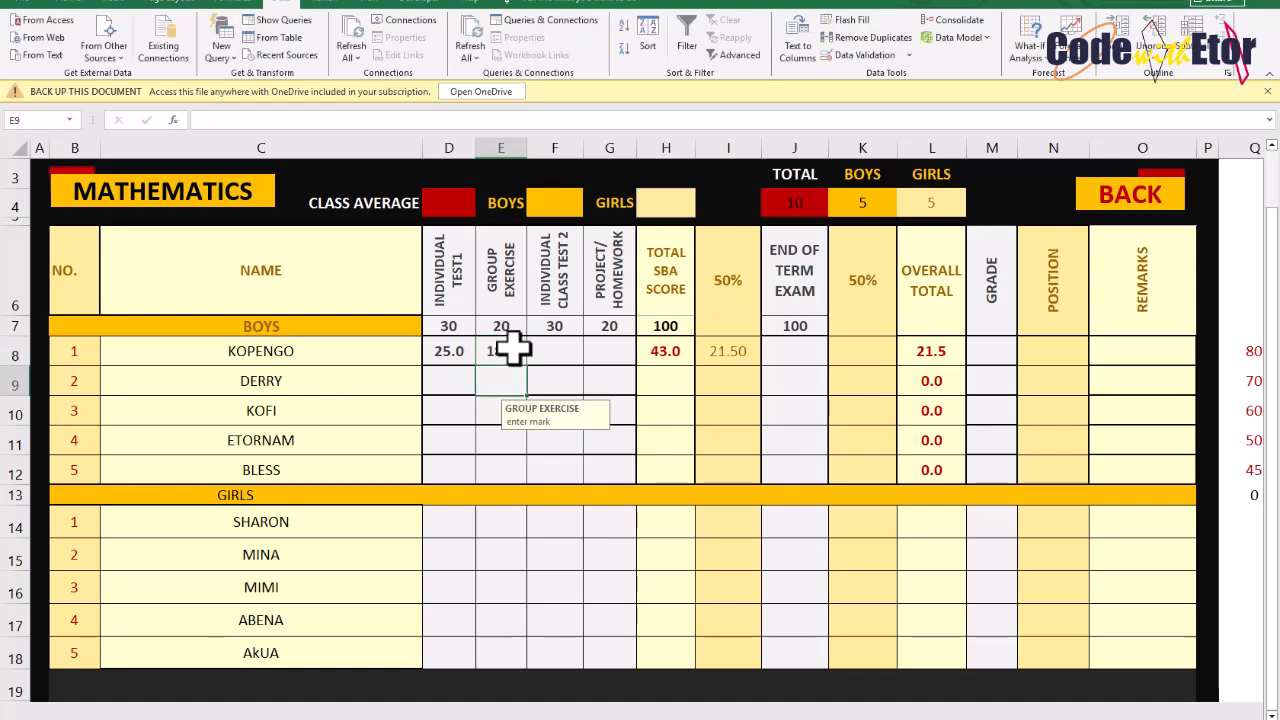
click(555, 345)
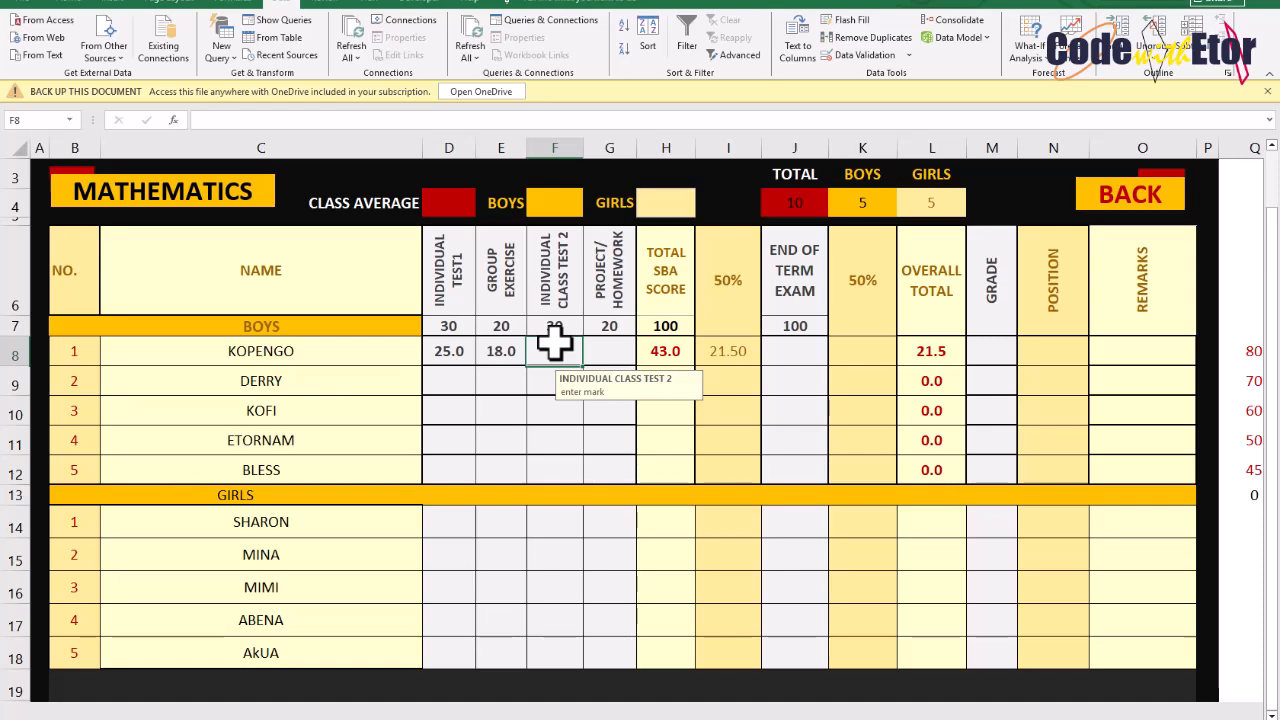
text(27)
key(Return)
click(614, 342)
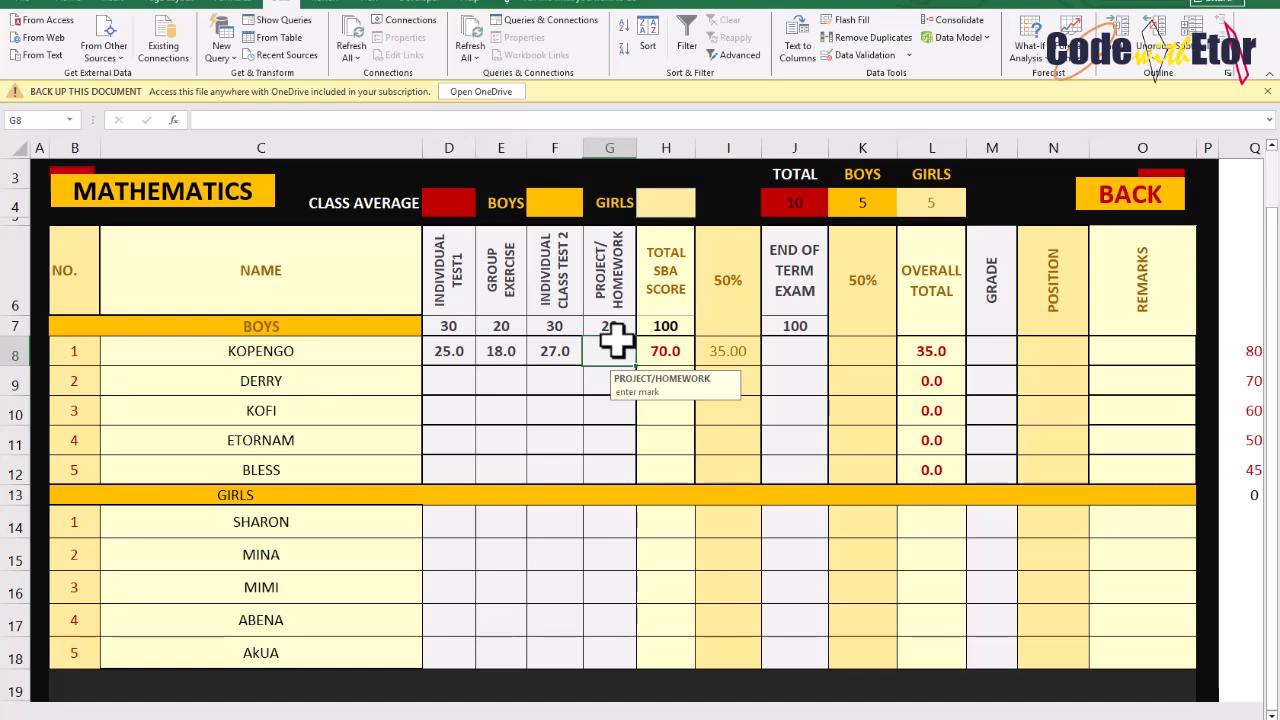
text(15)
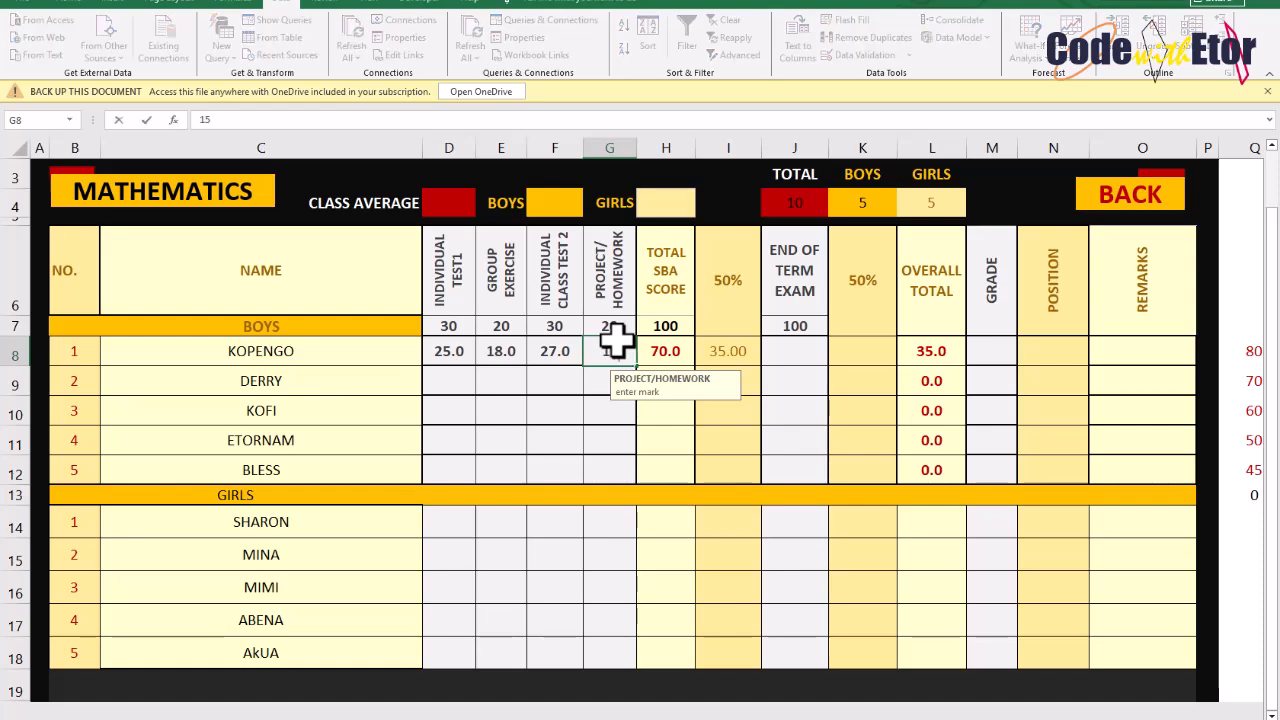
key(Return)
Enter 85 as the first boy's End of Term Exam score
click(785, 350)
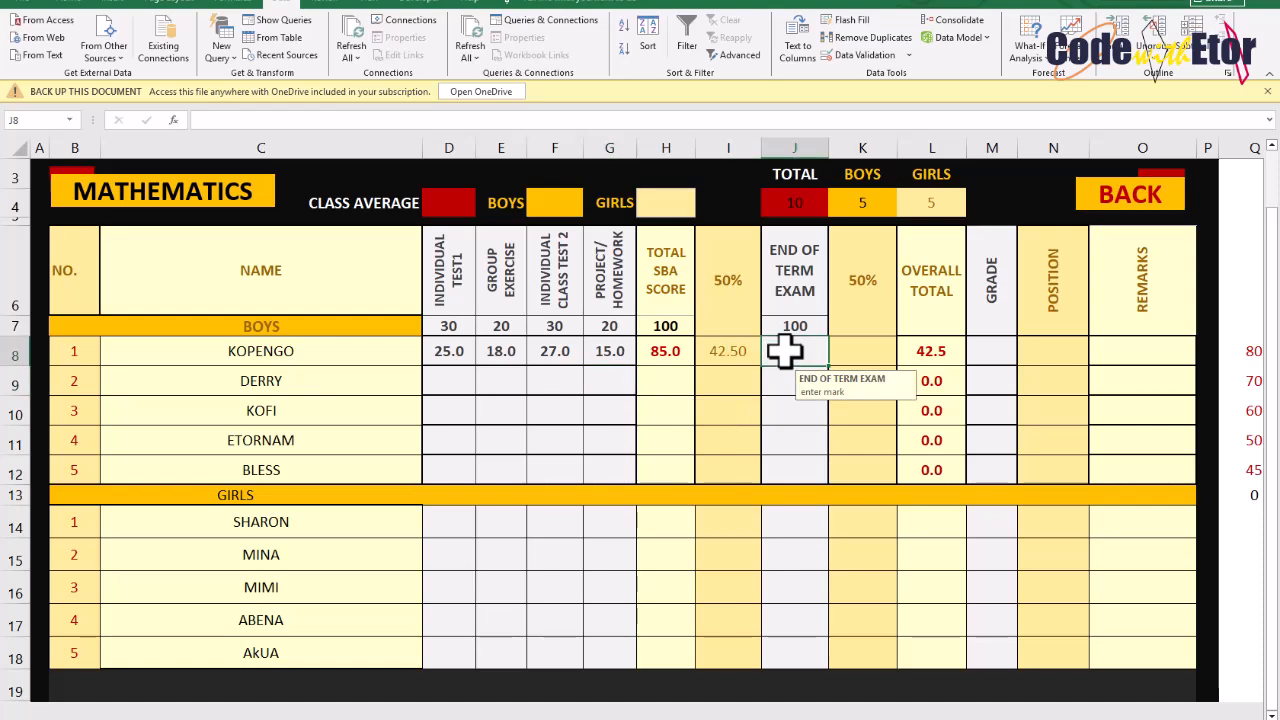
text(85)
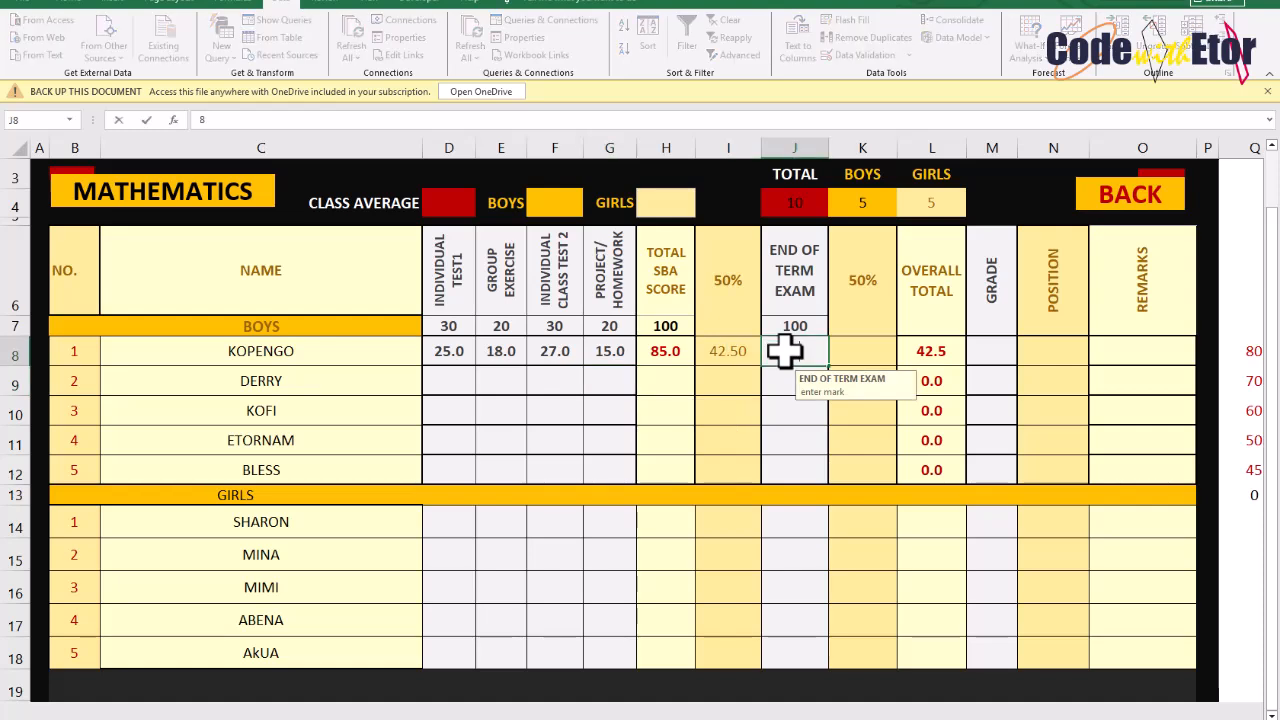
key(Return)
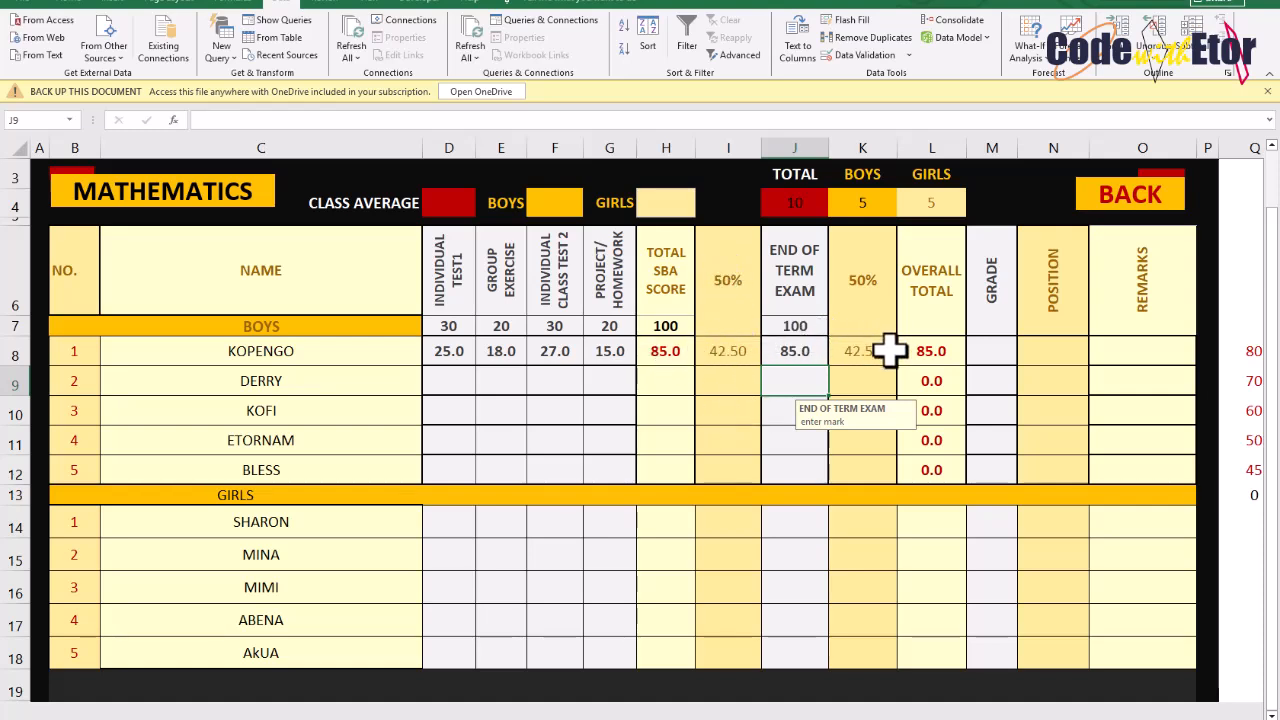
Examine the grading table of score boundaries and letter grades beside the sheet
drag(463, 350, 596, 351)
click(778, 358)
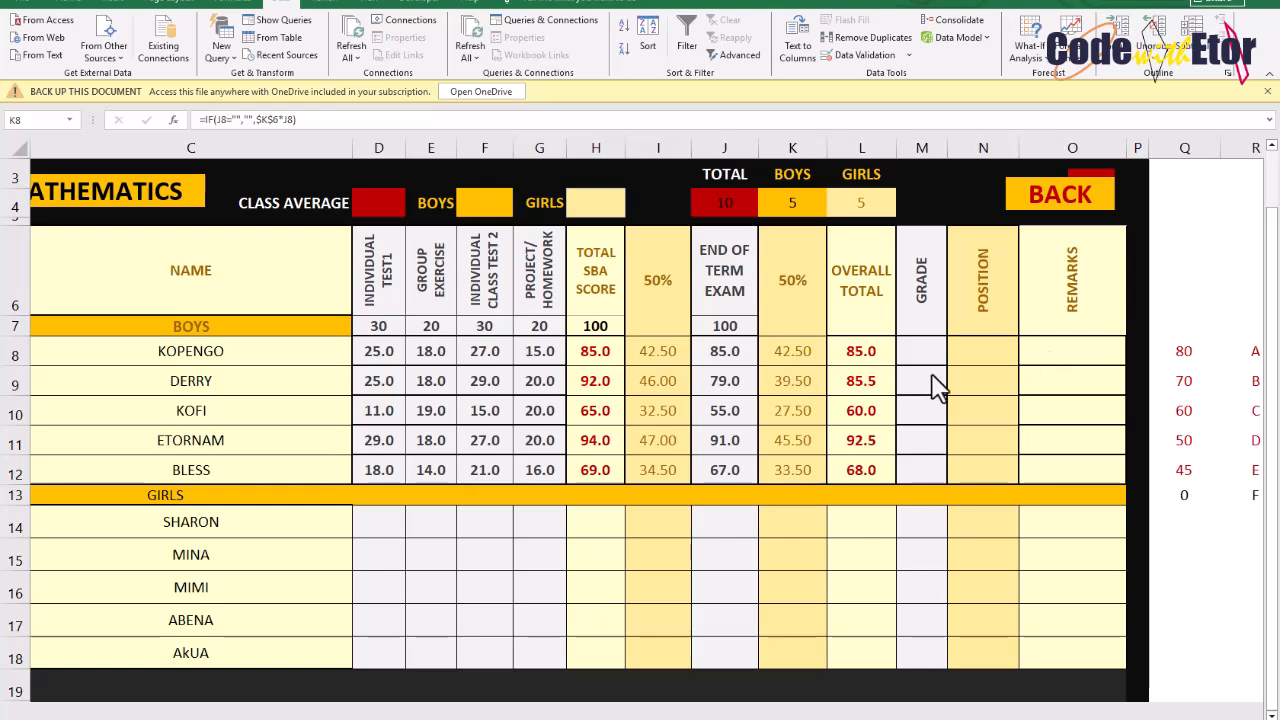
key(ctrl+shift+Down)
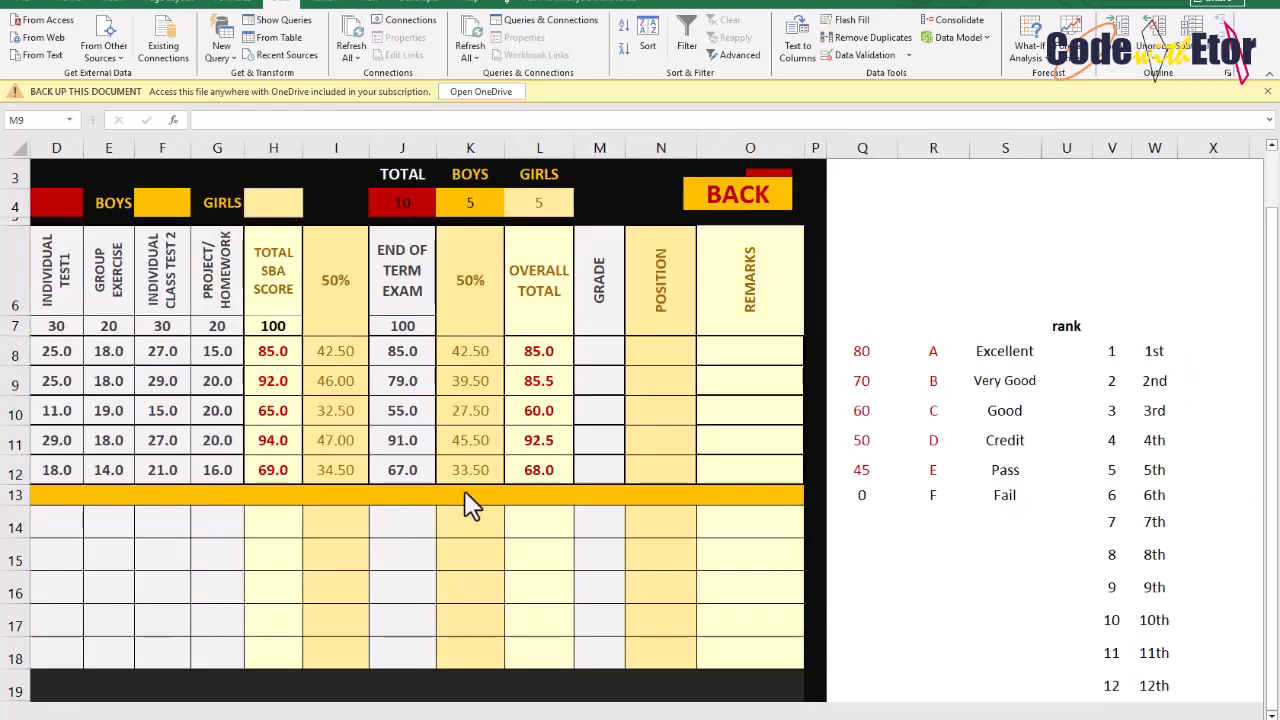
click(864, 351)
drag(866, 351, 866, 468)
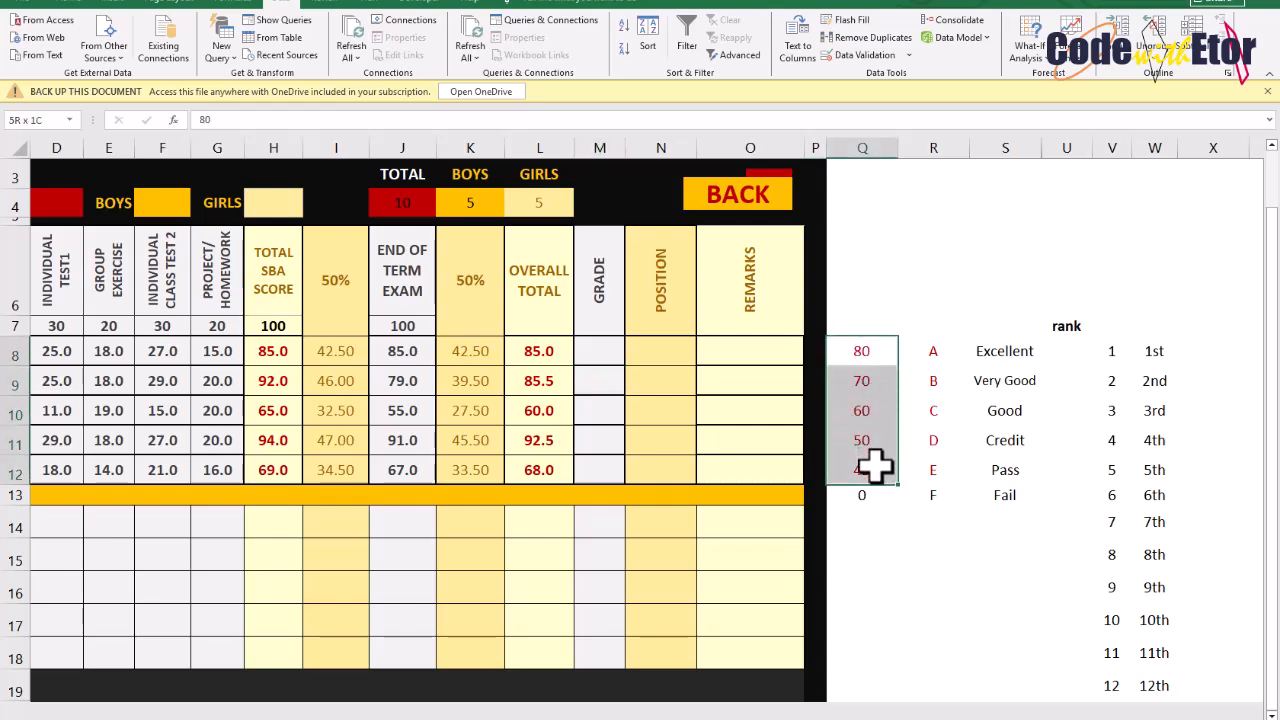
click(872, 344)
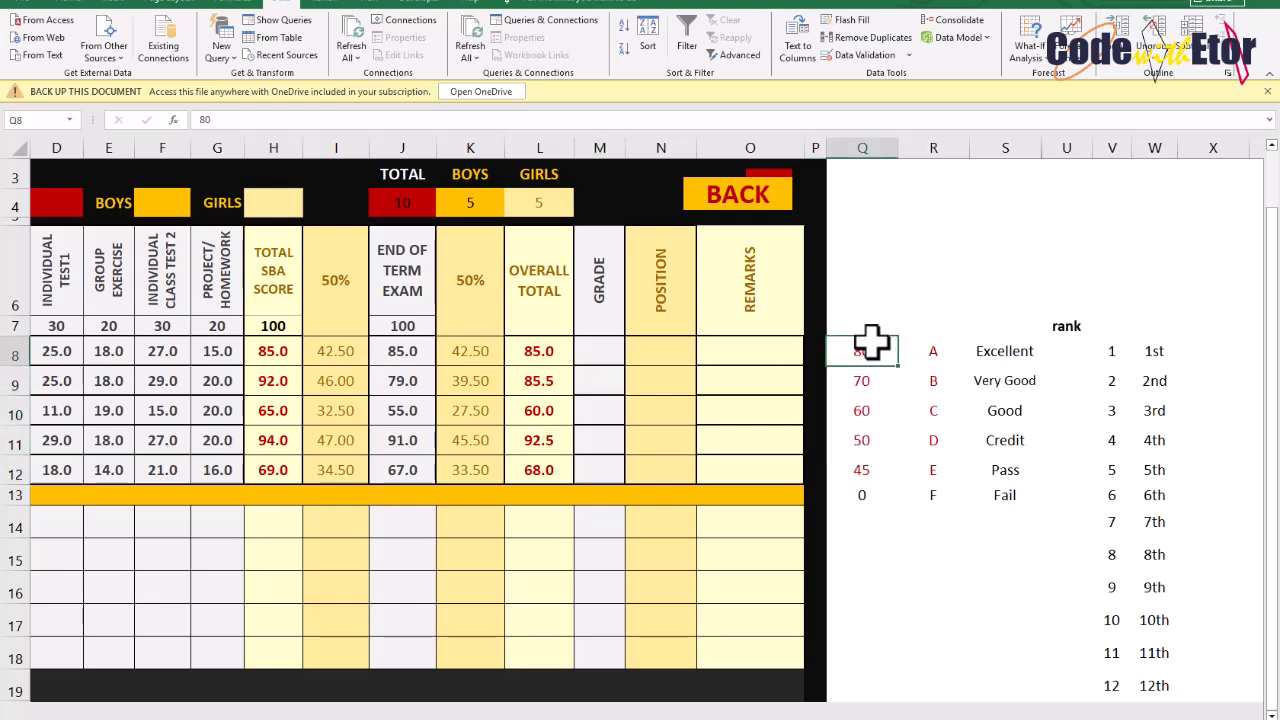
click(940, 346)
click(866, 383)
click(912, 380)
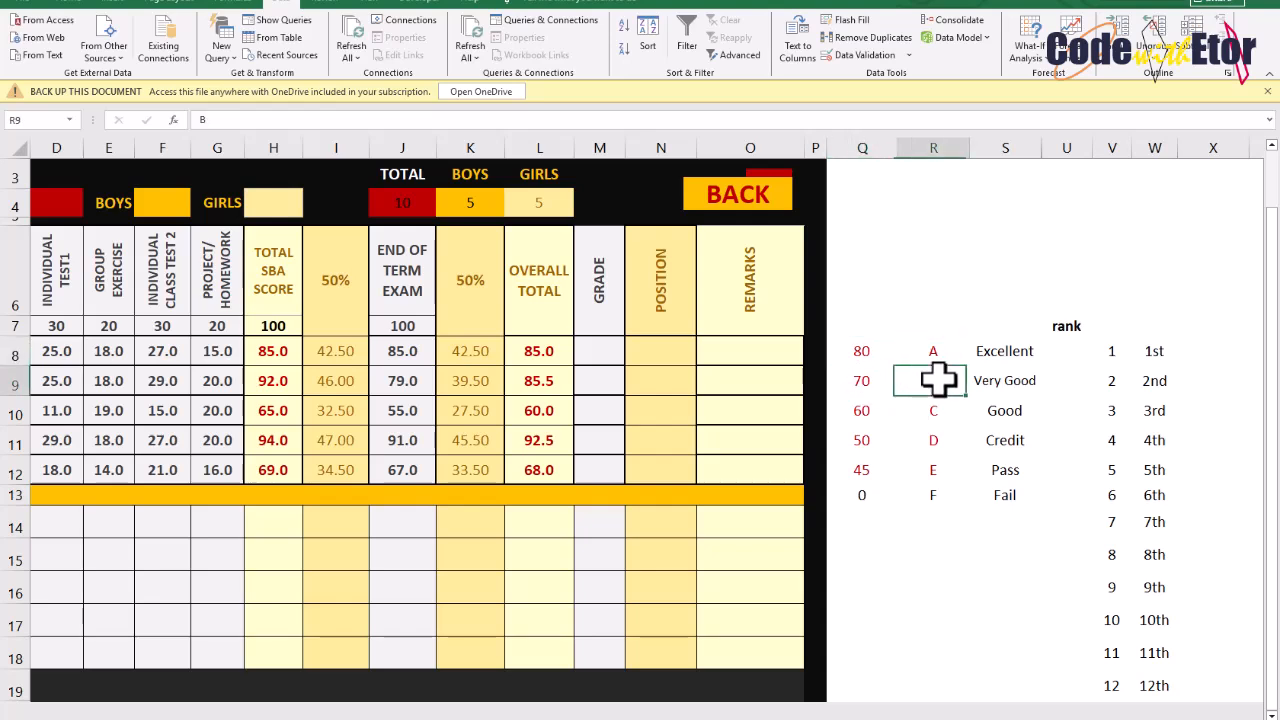
Start the first boy's Grade formula with =IF(L8="","", and open a nested IF
click(590, 358)
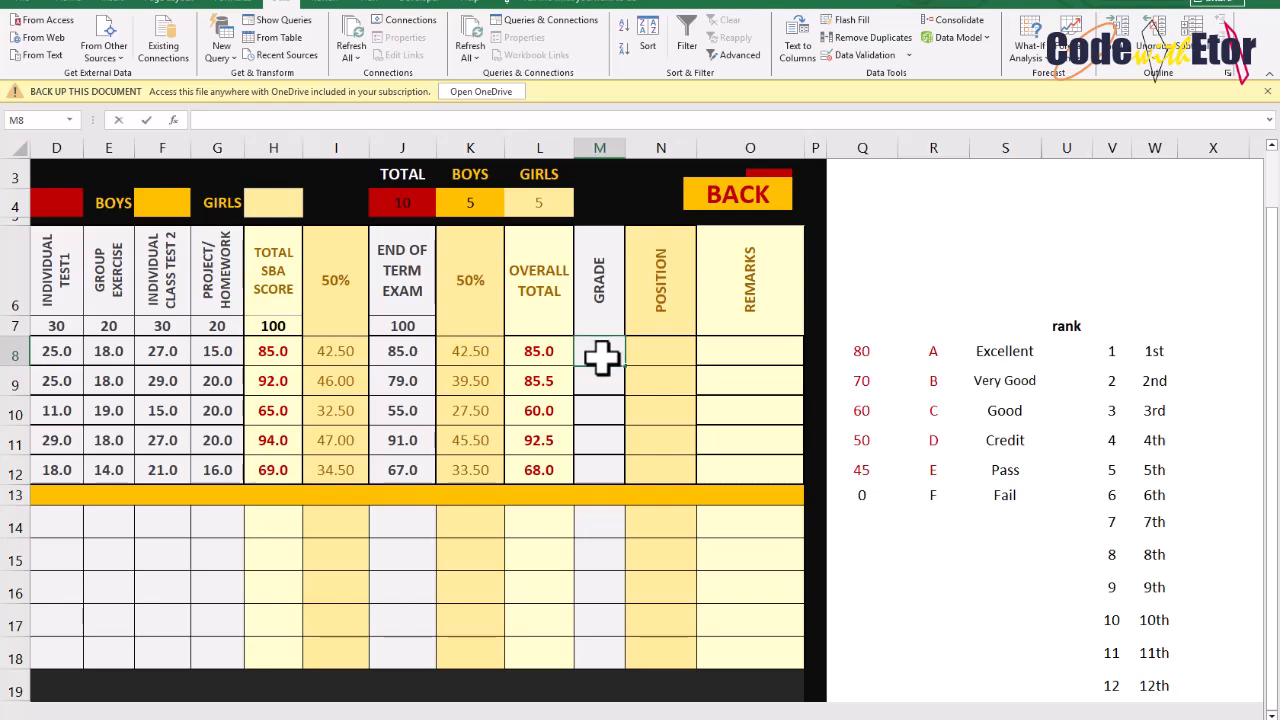
text(=IF()
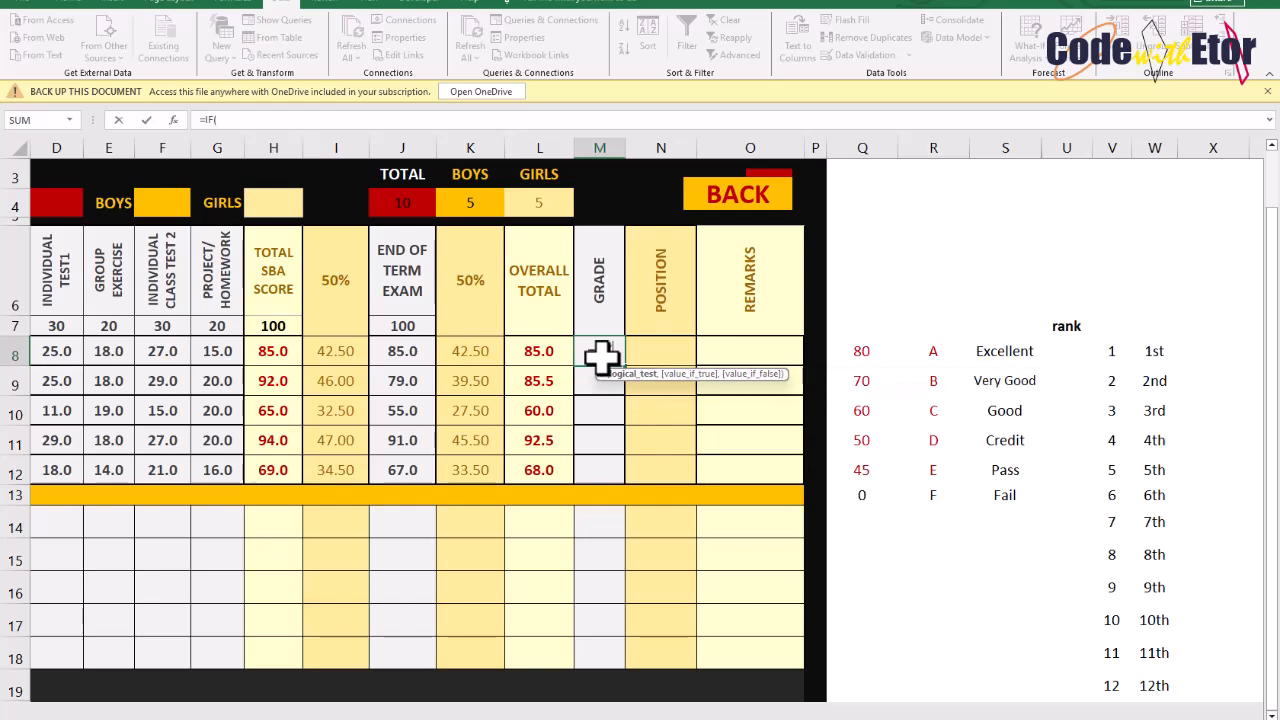
click(525, 352)
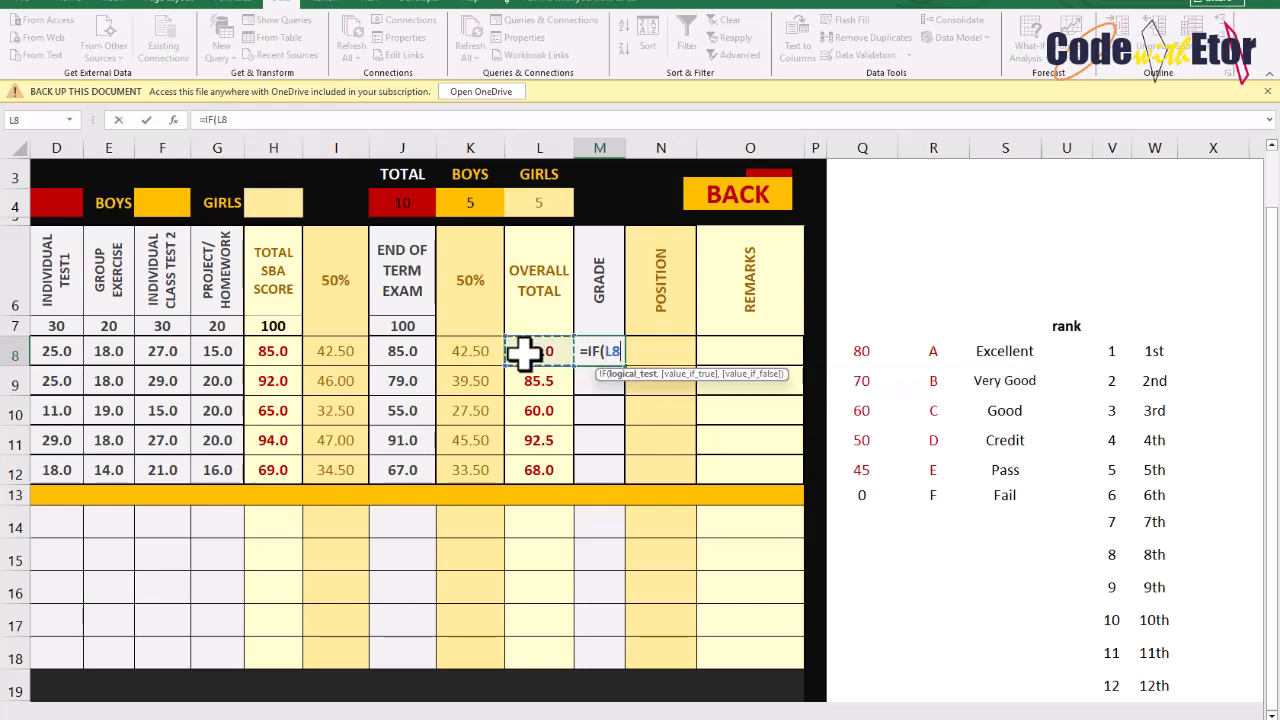
text(="")
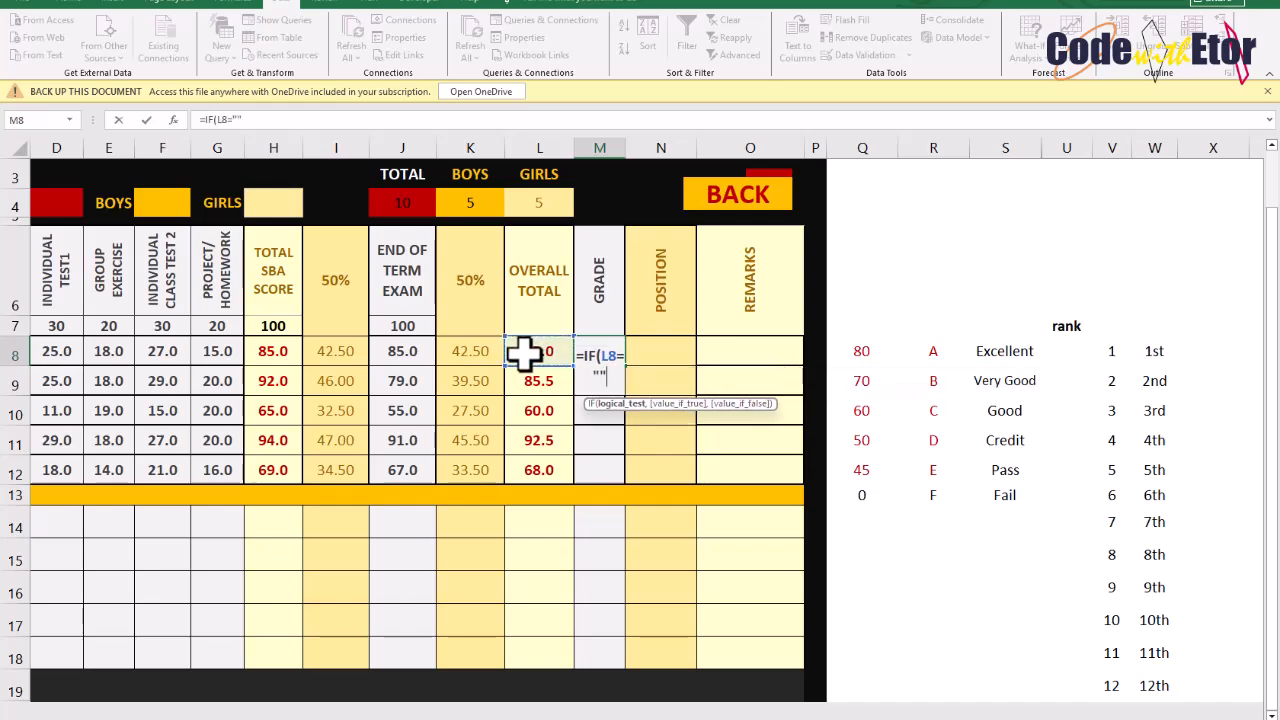
text(,)
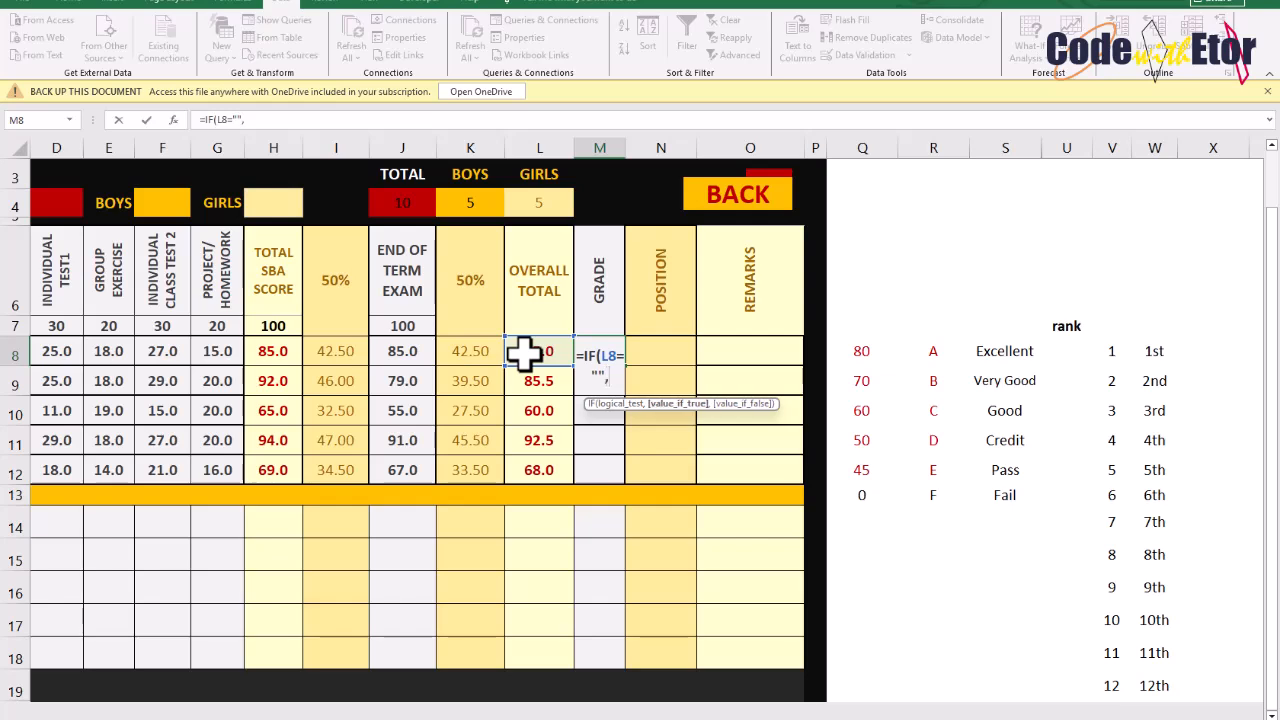
text("",)
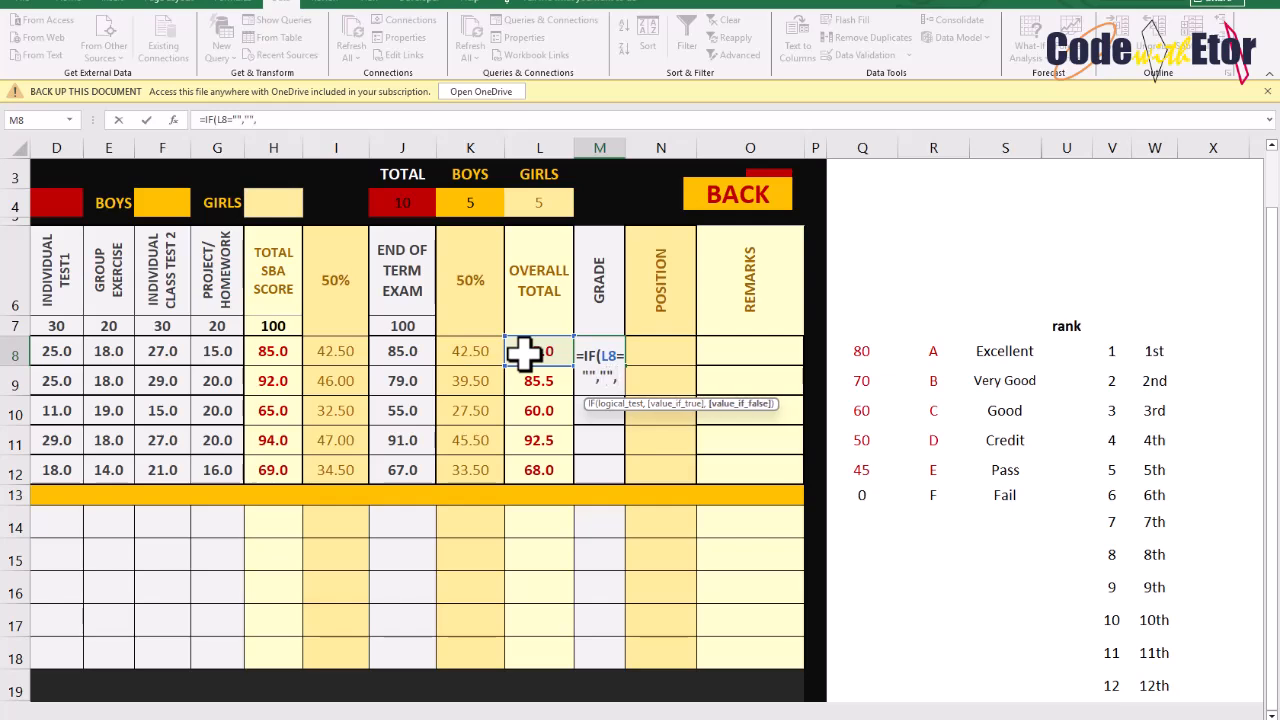
text(IF)
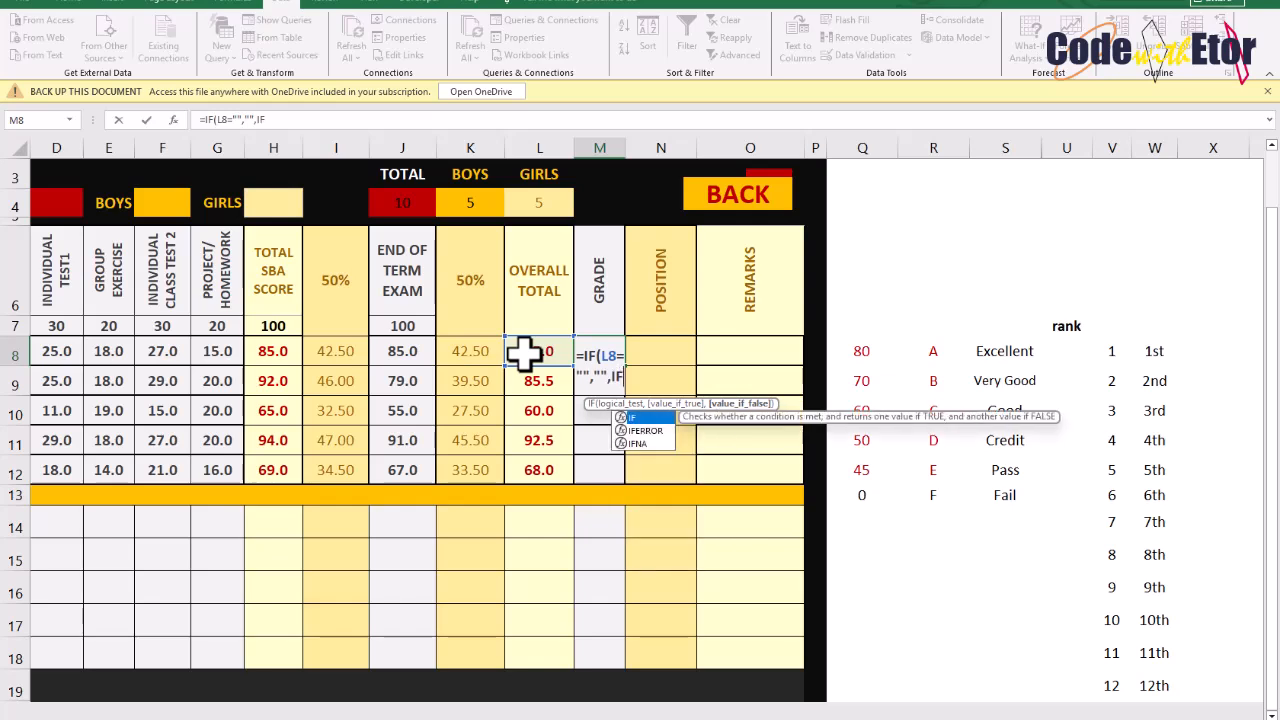
text(()
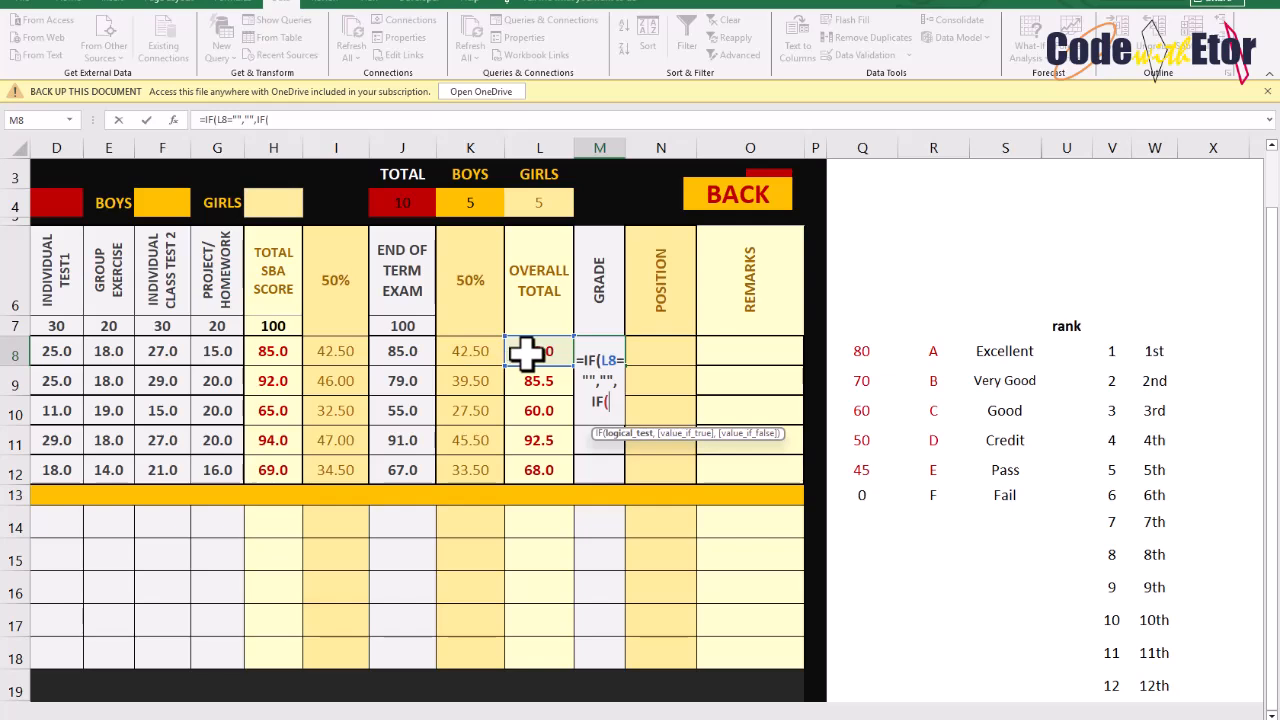
Add the first grade condition L8>=$Q$8 returning $R$8 to the Grade formula
click(536, 347)
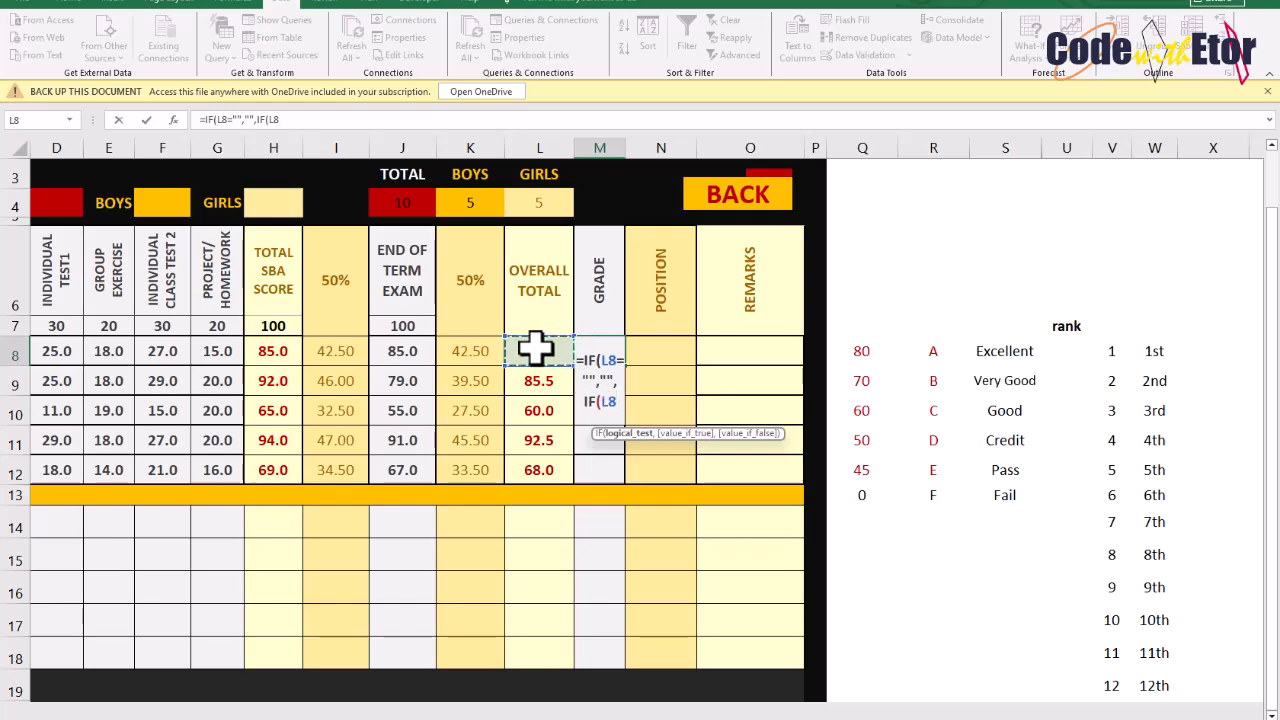
text(>=)
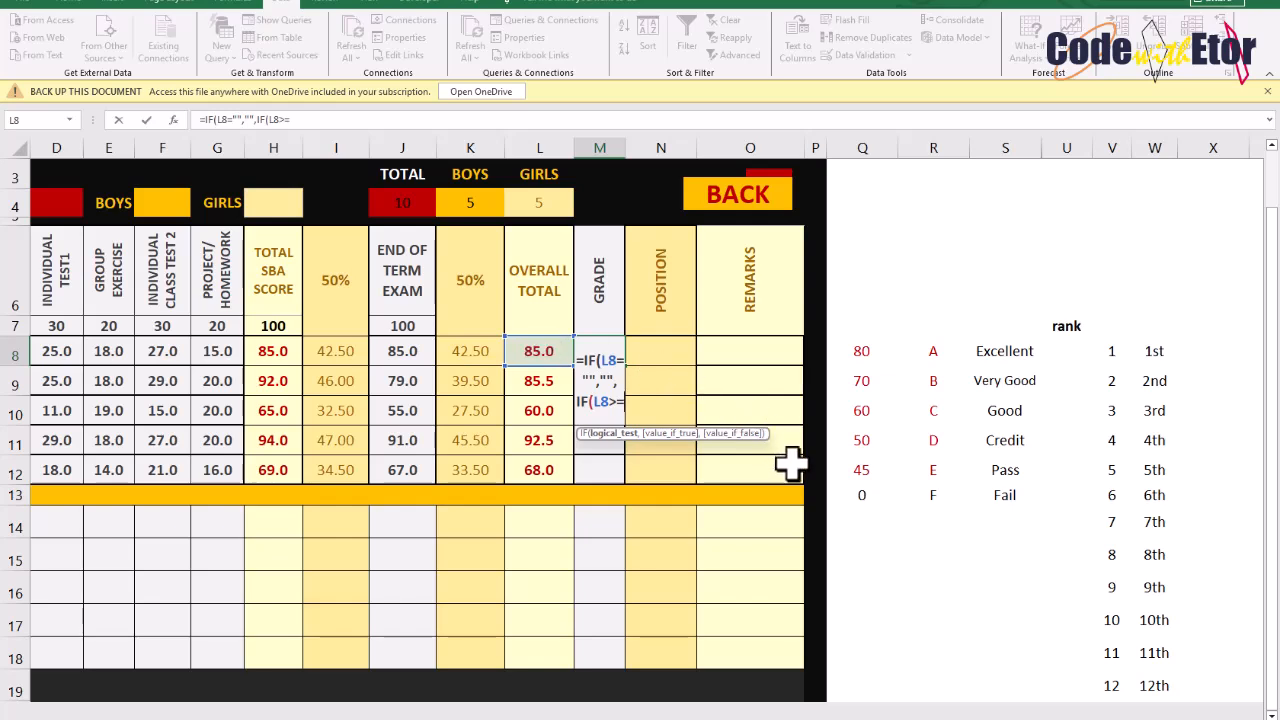
click(862, 349)
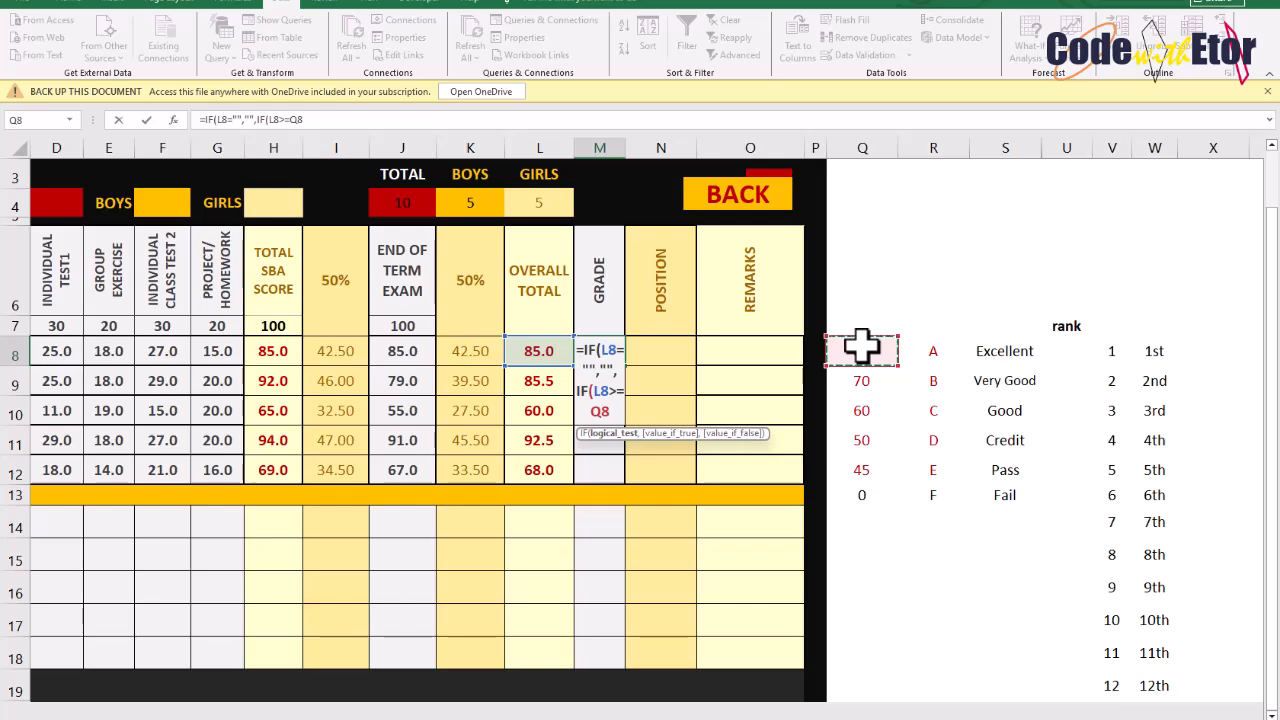
key(F4)
text(,)
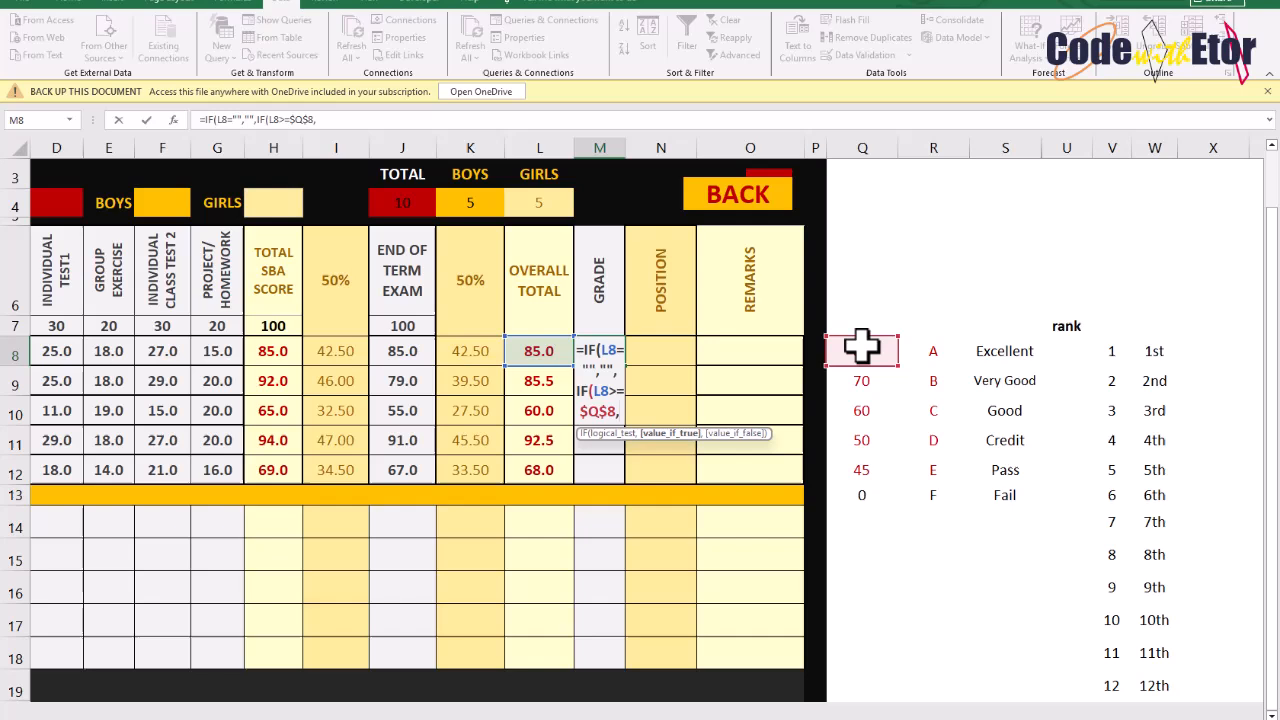
click(933, 351)
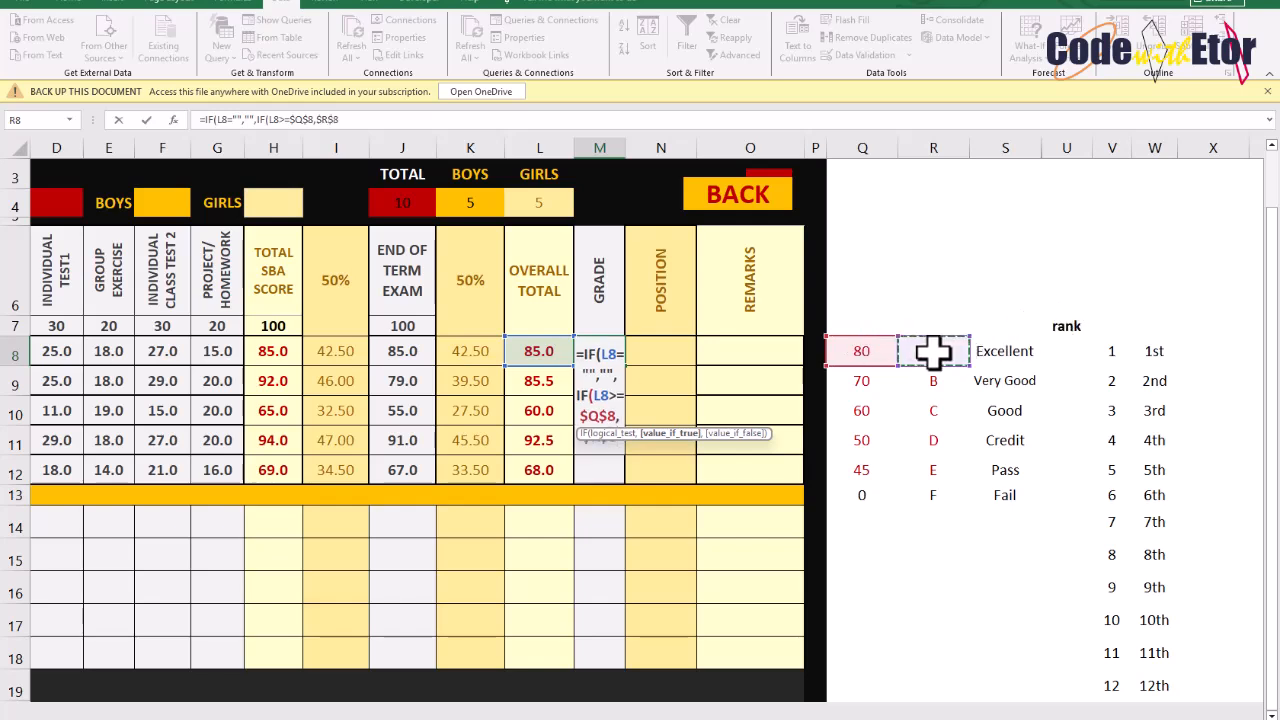
text(,)
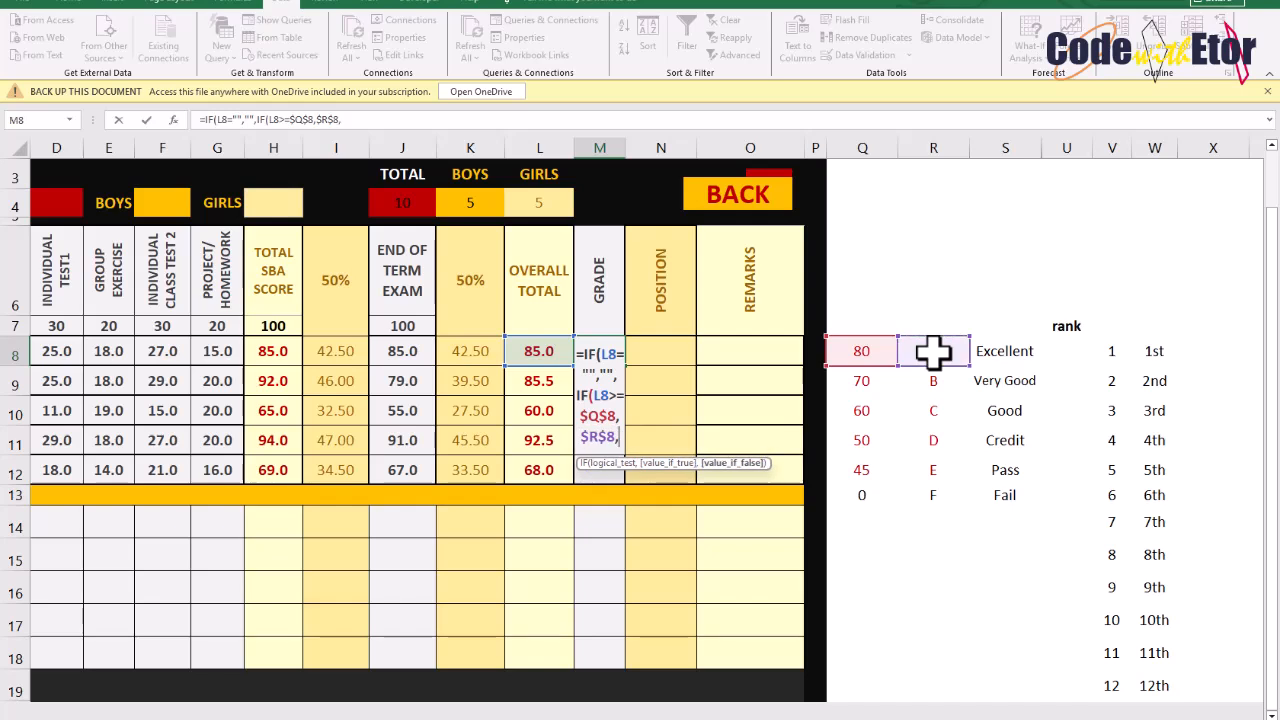
text(IF)
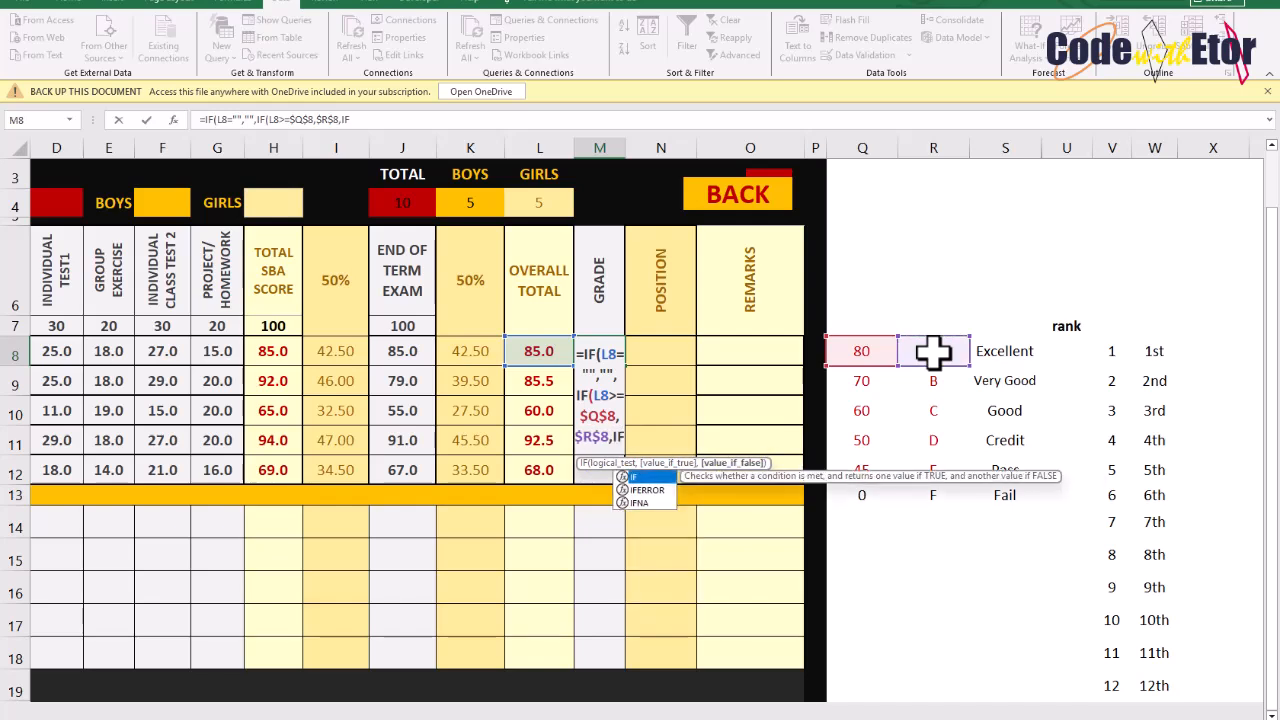
text(()
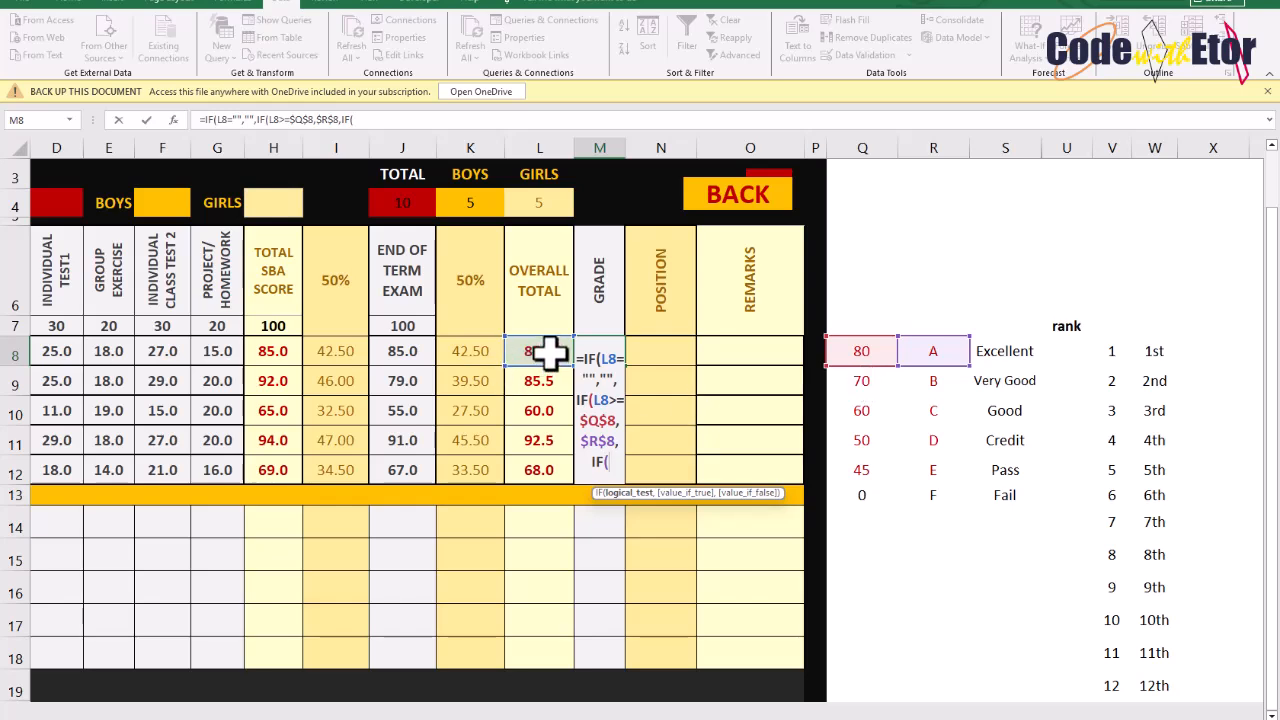
Add a further nested IF testing L8>=$Q$9 to the Grade formula
click(545, 353)
text(>=)
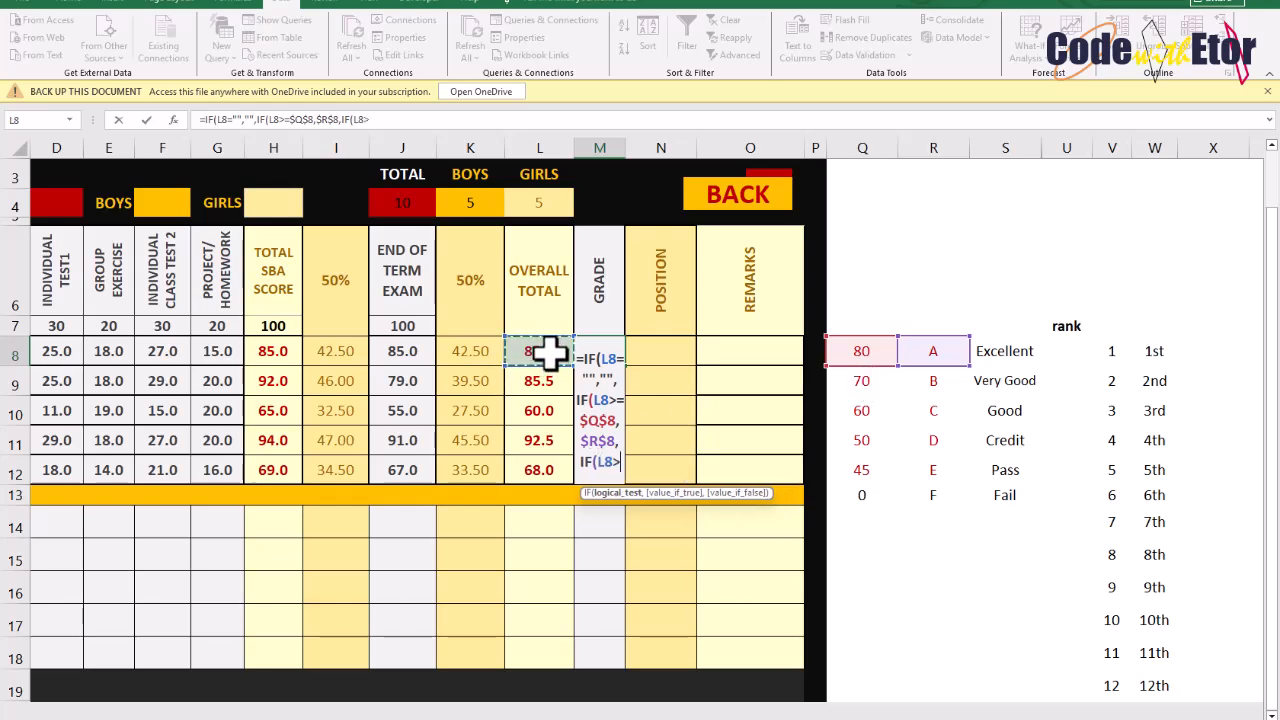
click(858, 384)
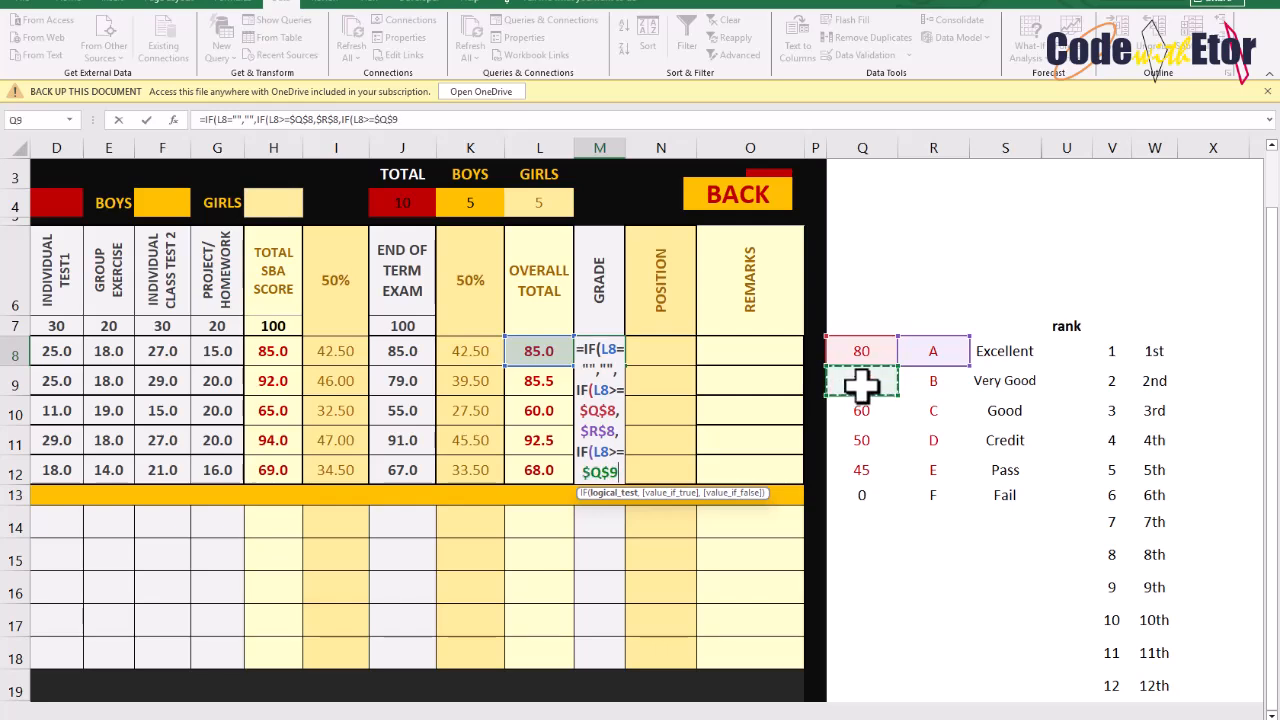
text(,)
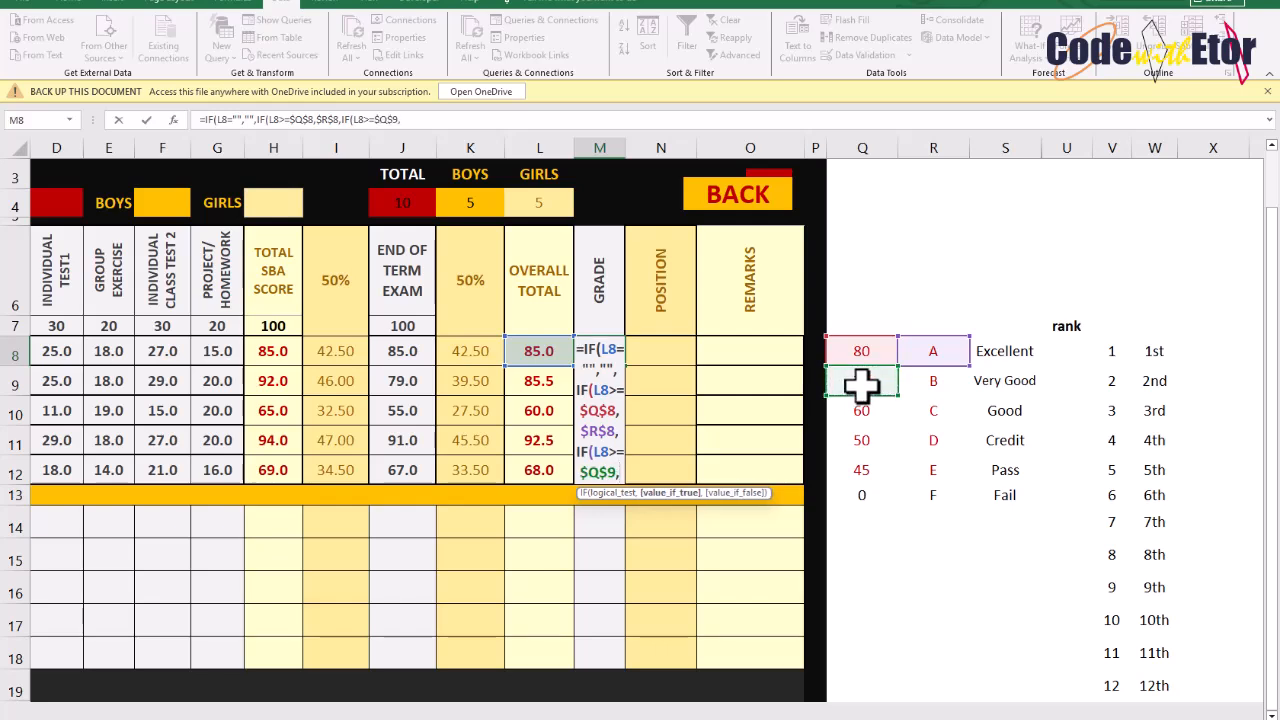
Add $R$9 as the result for the second condition and open another nested IF in the Grade formula
click(938, 390)
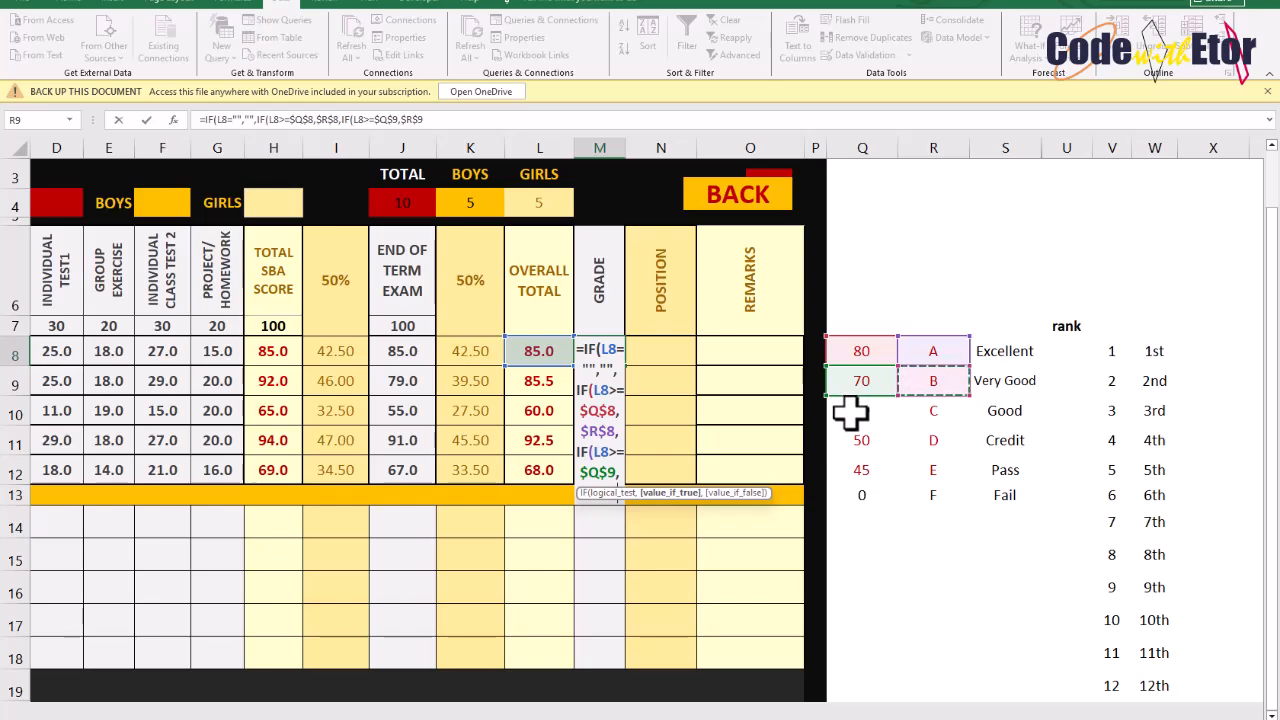
text(,IF)
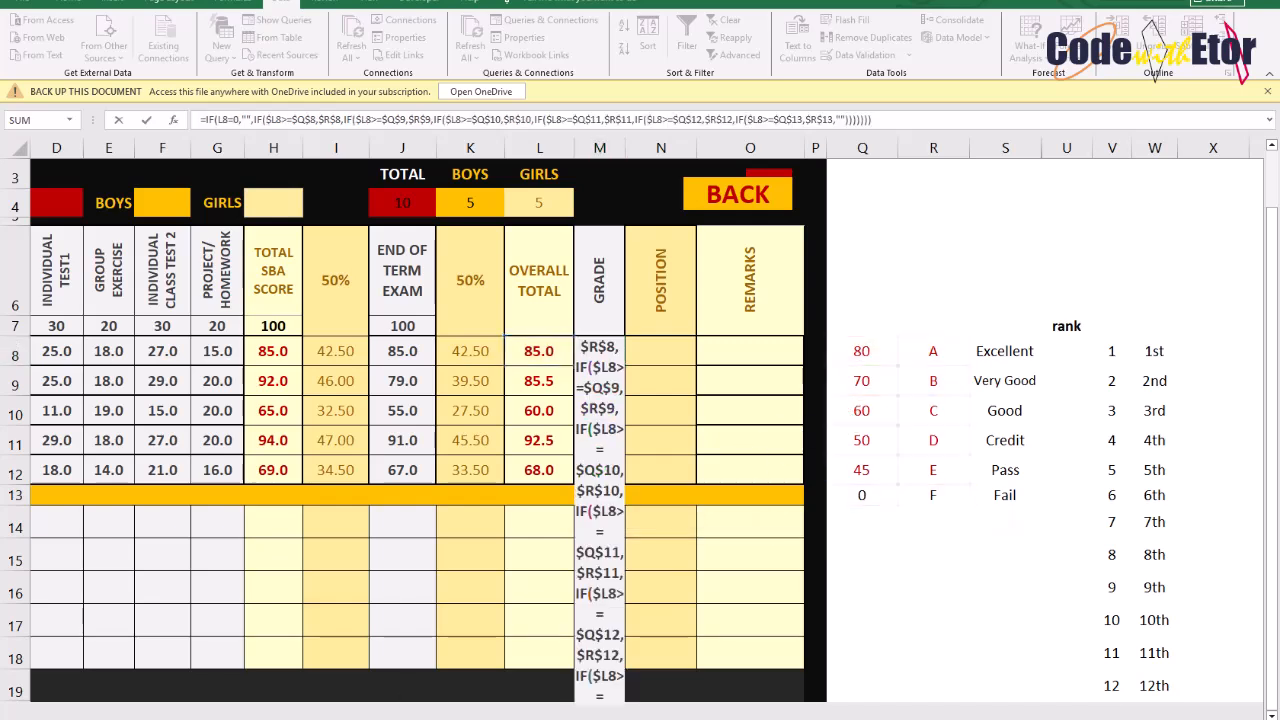
Enter the completed Grade formula ending with $Q$13,$R$13,"" and fill it down through the boys' rows M9:M12
double_click(600, 350)
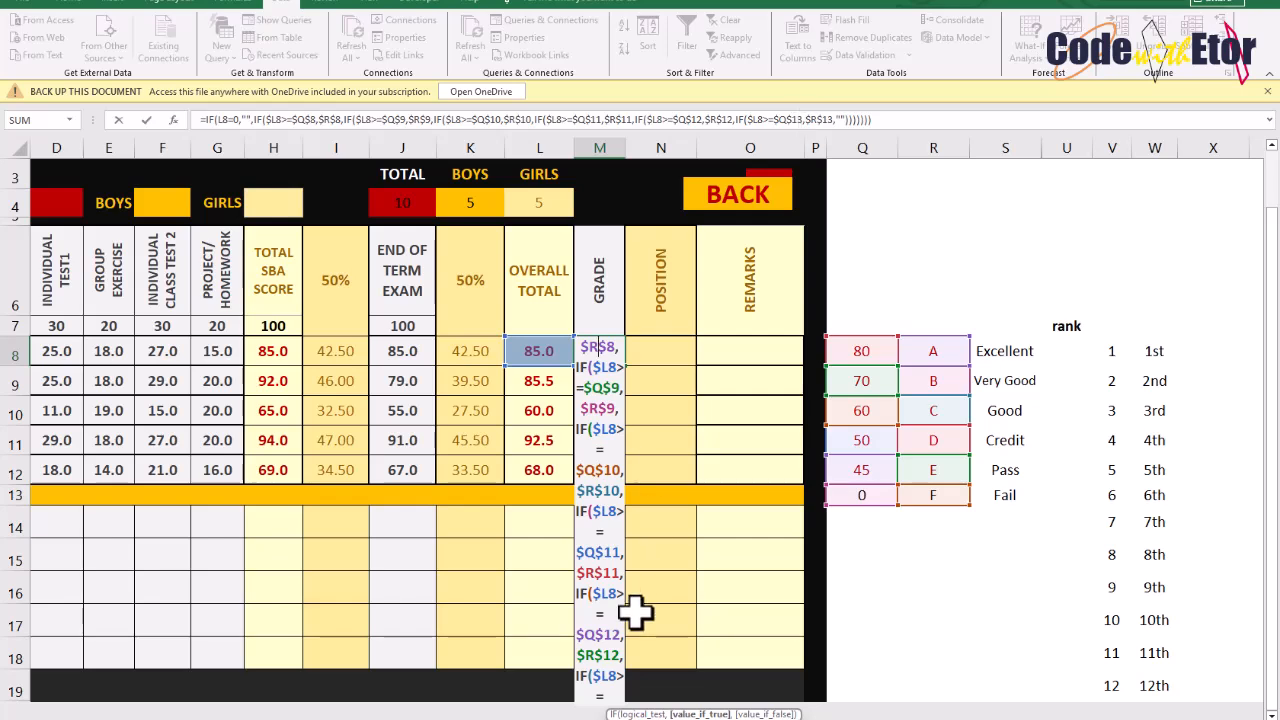
double_click(815, 120)
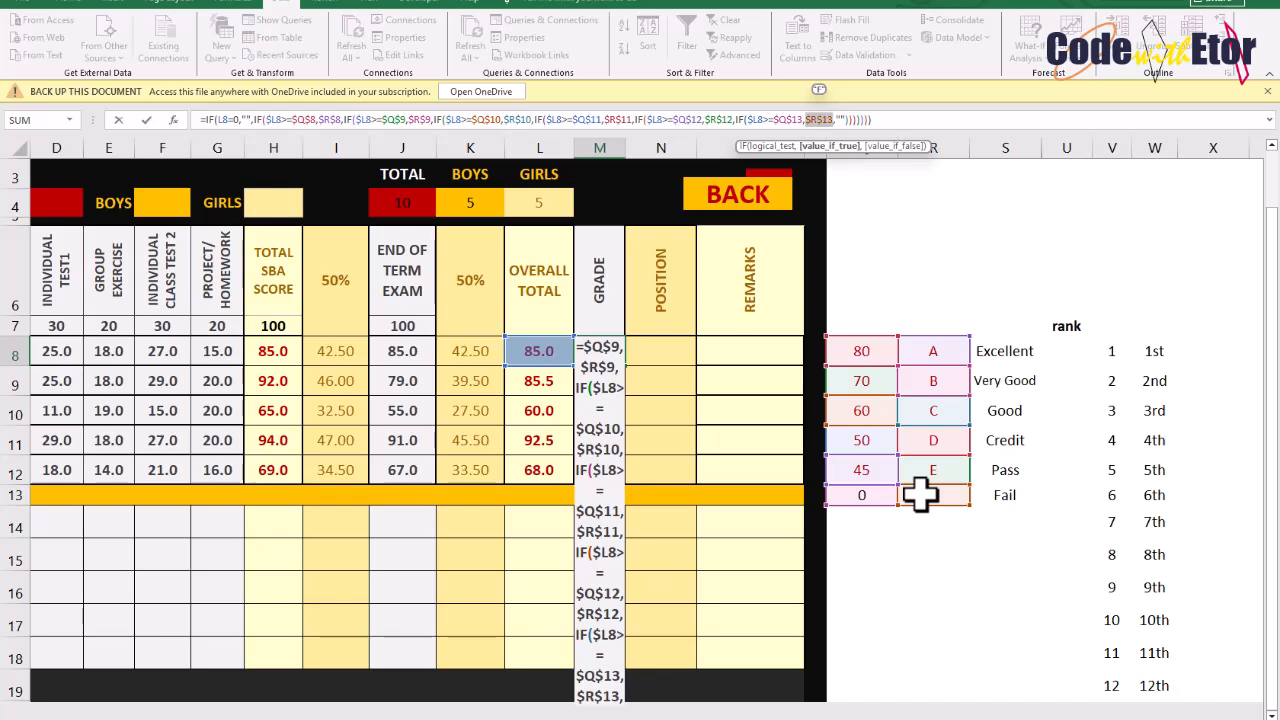
key(Return)
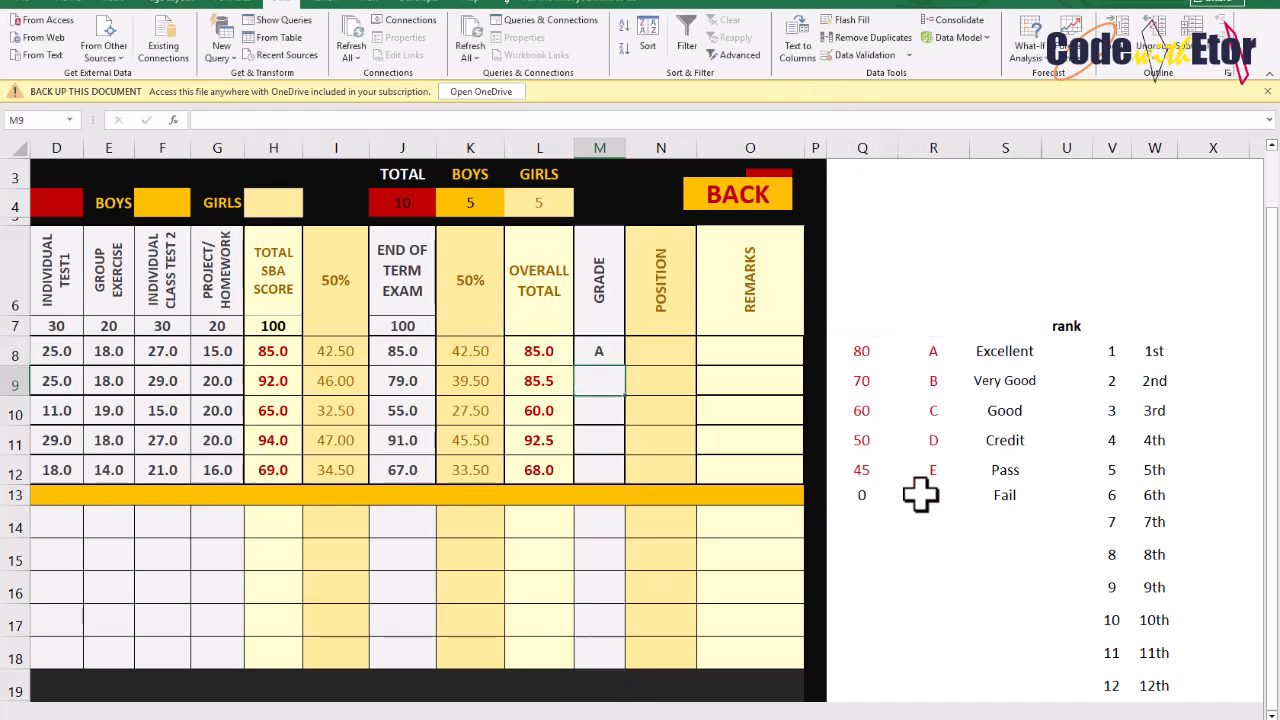
click(605, 350)
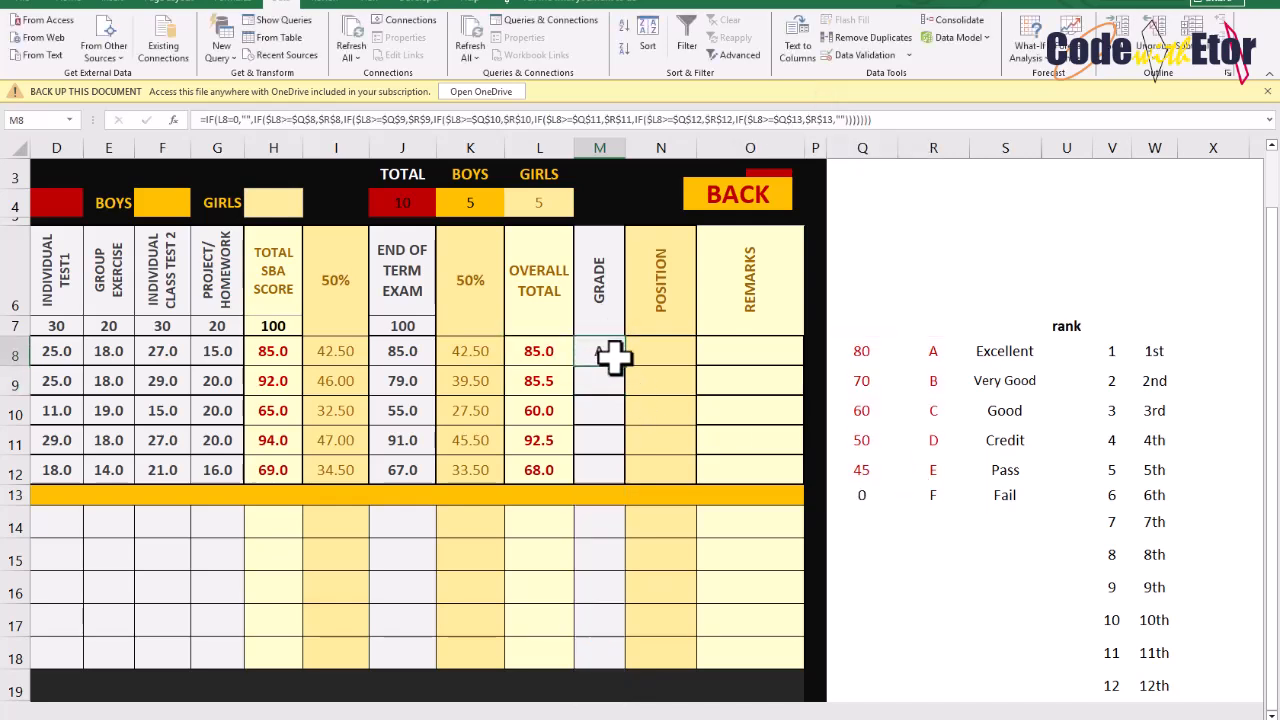
drag(623, 366, 621, 489)
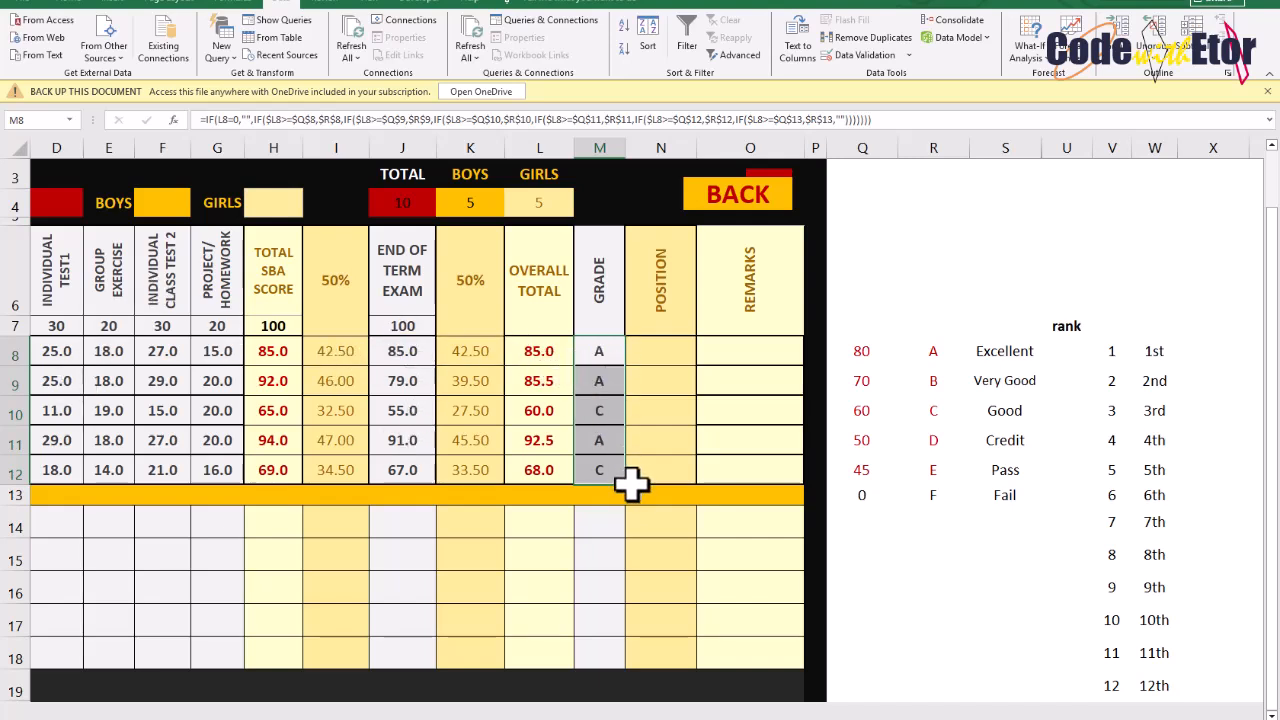
Examine the Position and Overall Total formulas in a completed version of the sheet
click(652, 354)
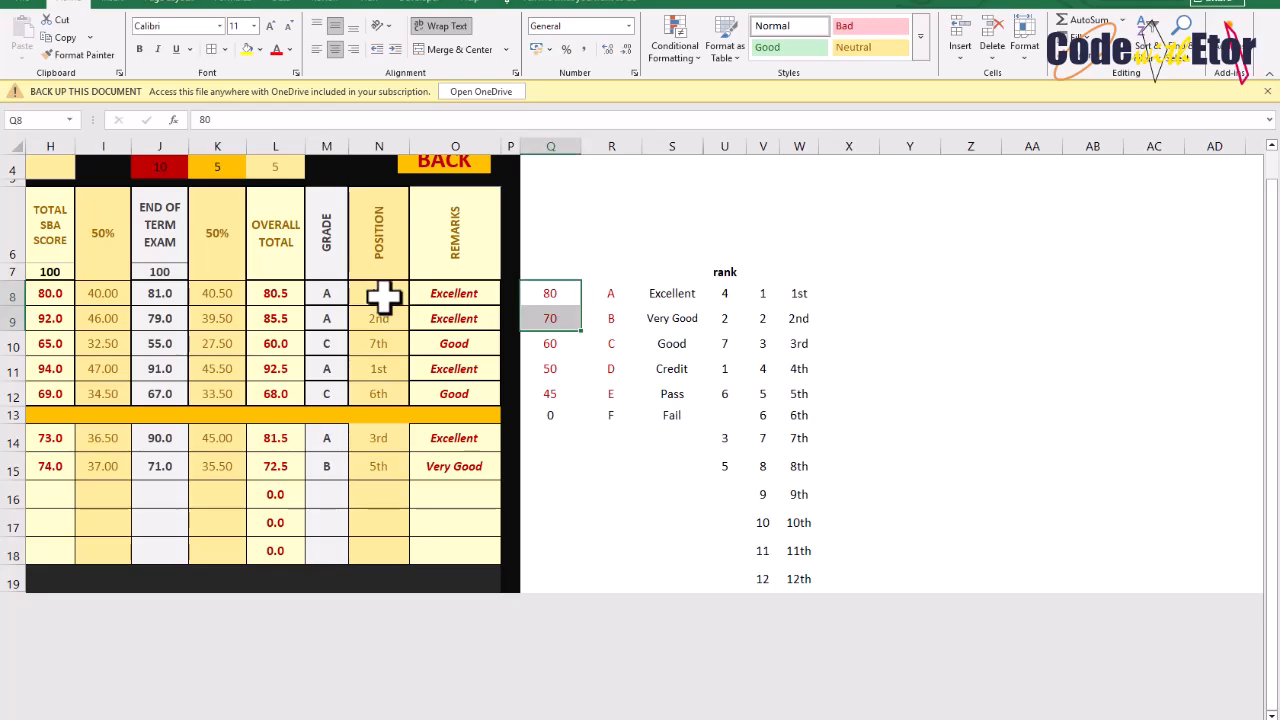
click(380, 312)
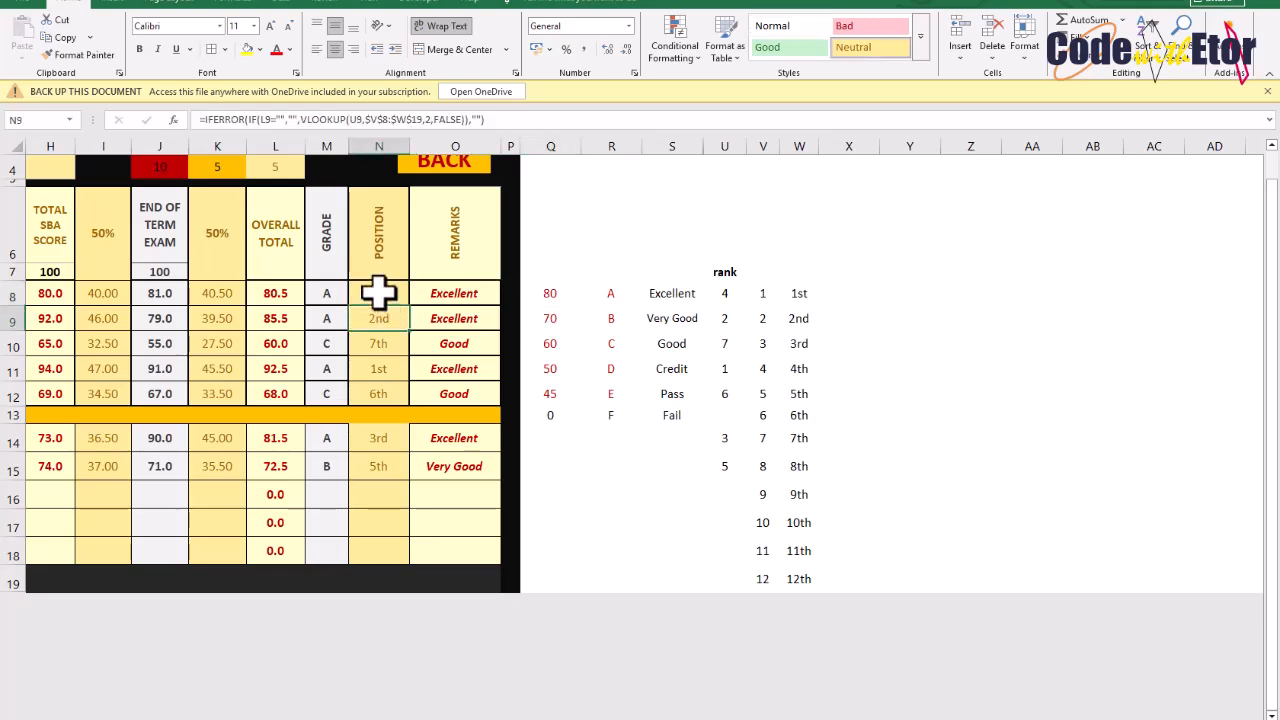
drag(378, 292, 377, 362)
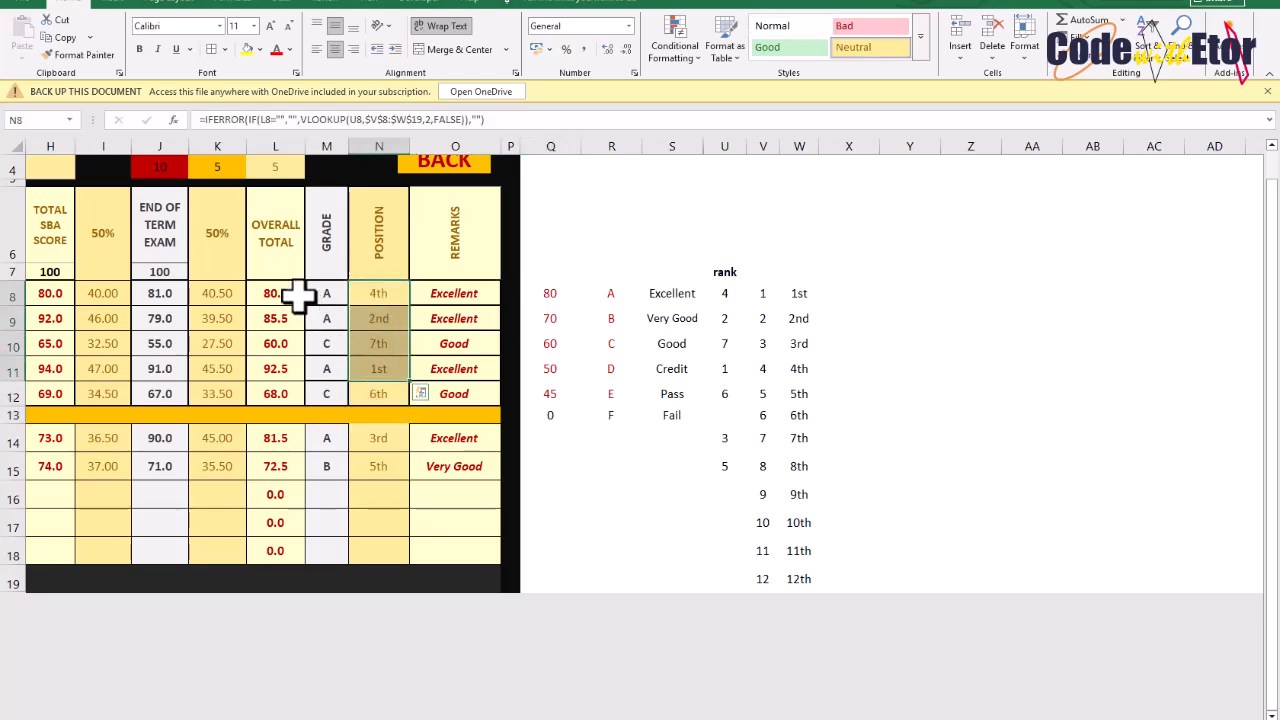
drag(278, 290, 280, 395)
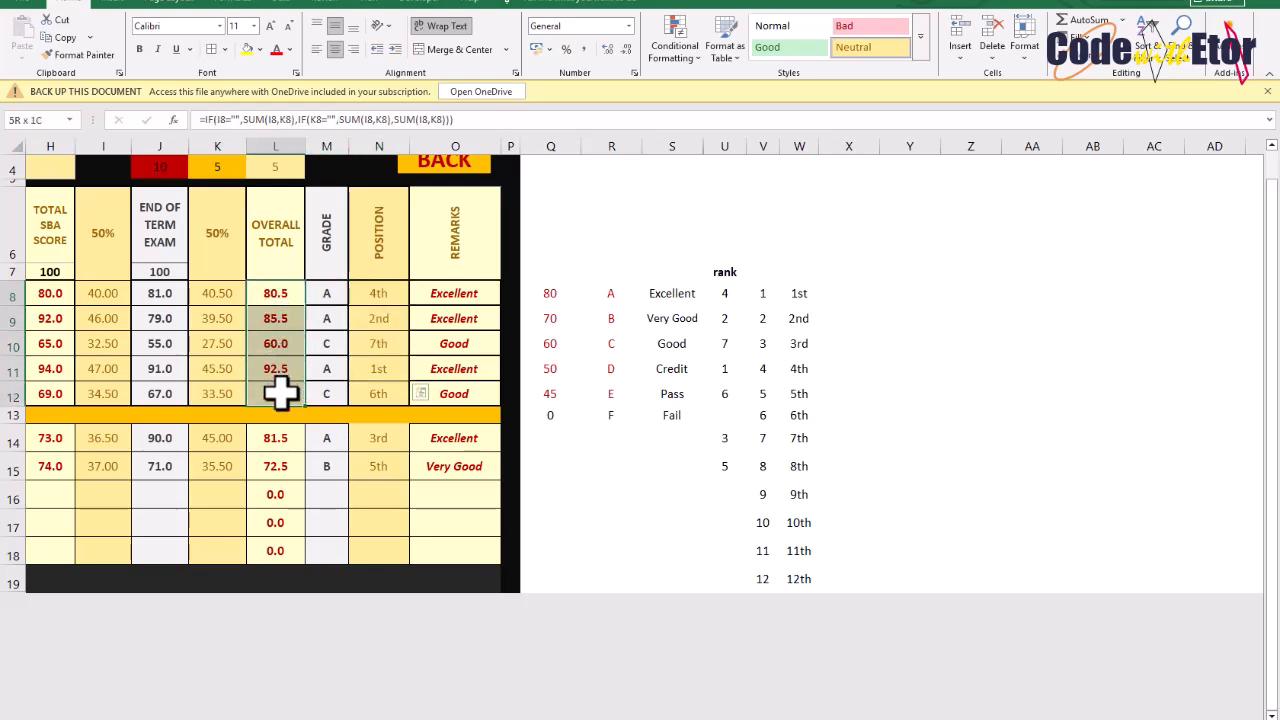
drag(386, 302, 394, 374)
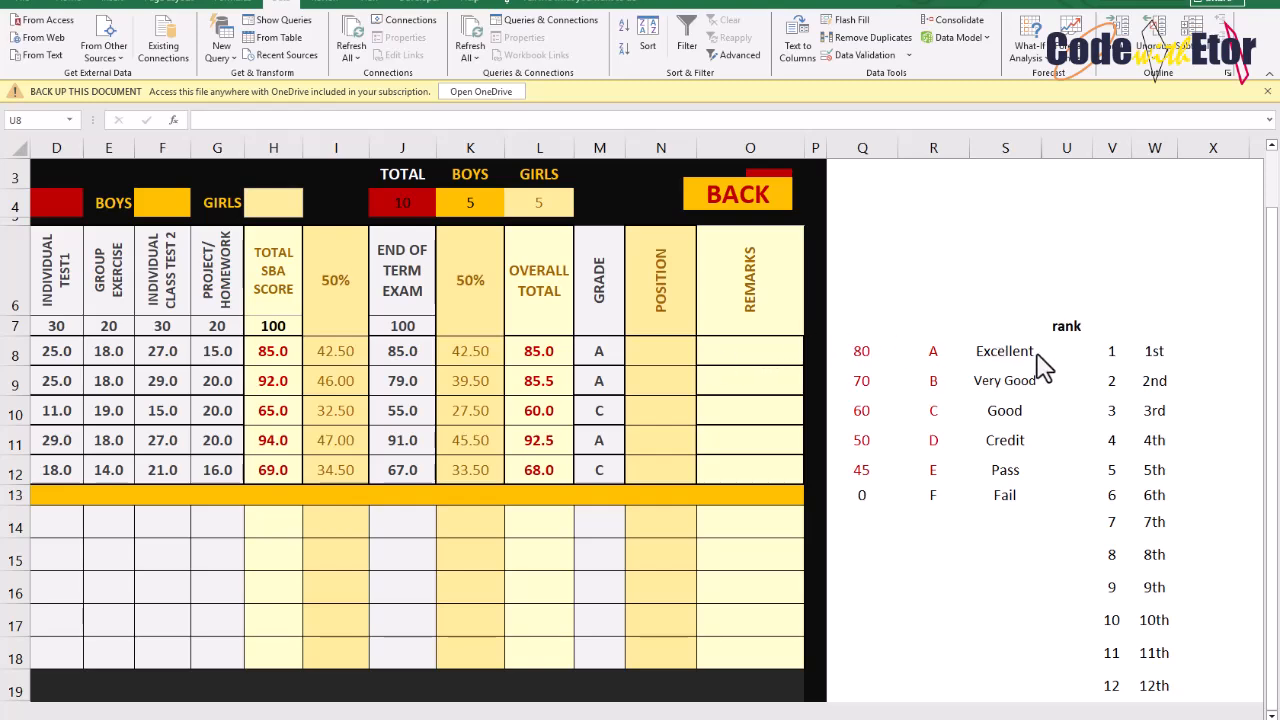
Inspect the Overall Total formulas in column L for the boys' rows
scroll(1040, 368, down, 1)
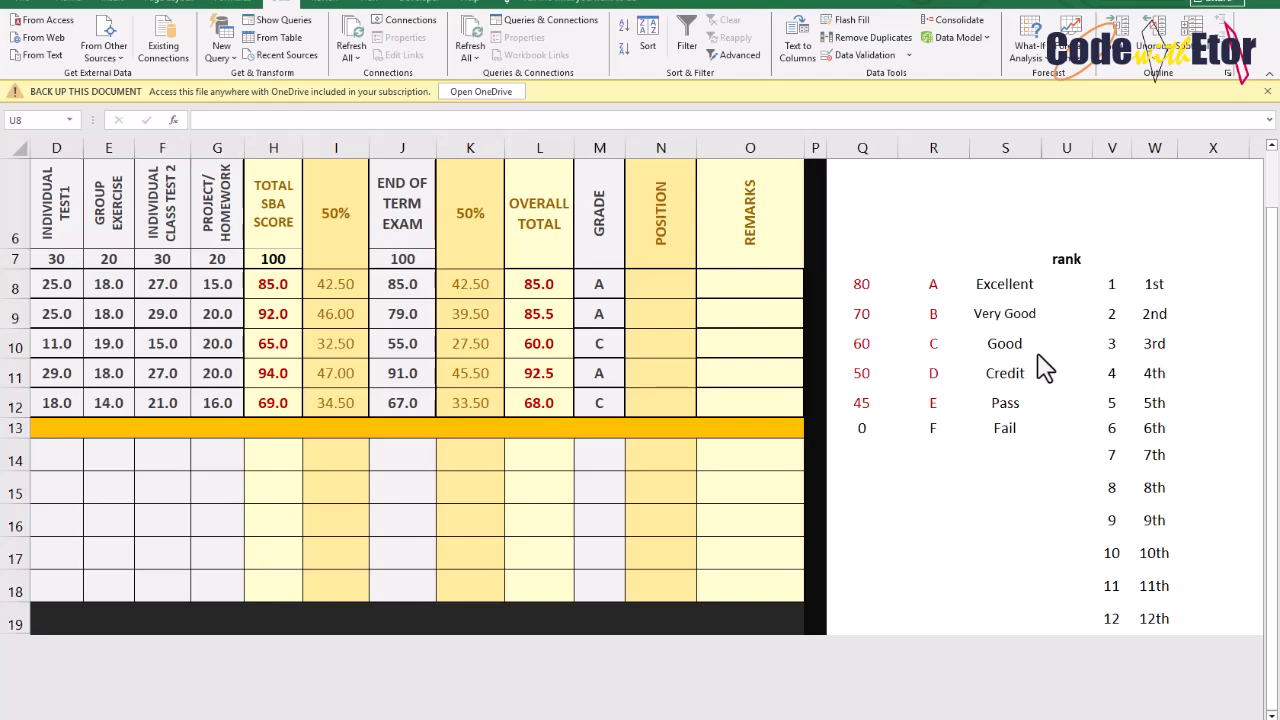
scroll(1040, 368, up, 1)
click(1078, 352)
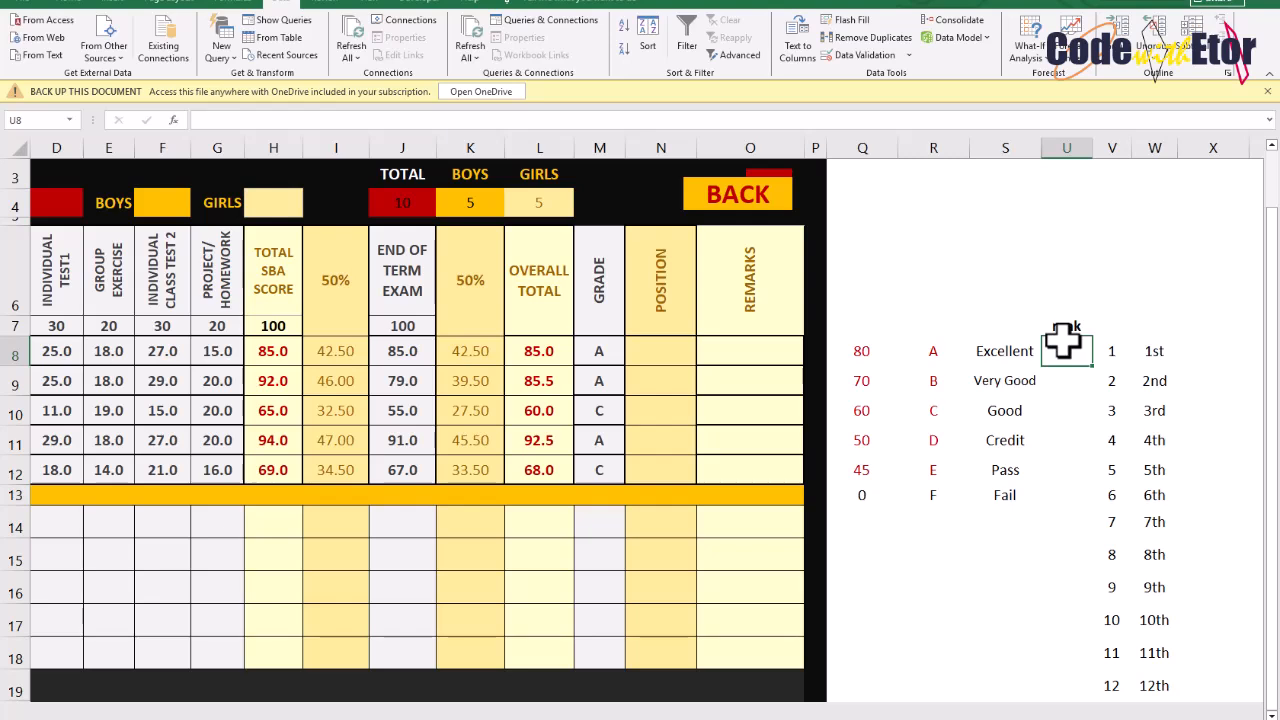
drag(549, 349, 551, 651)
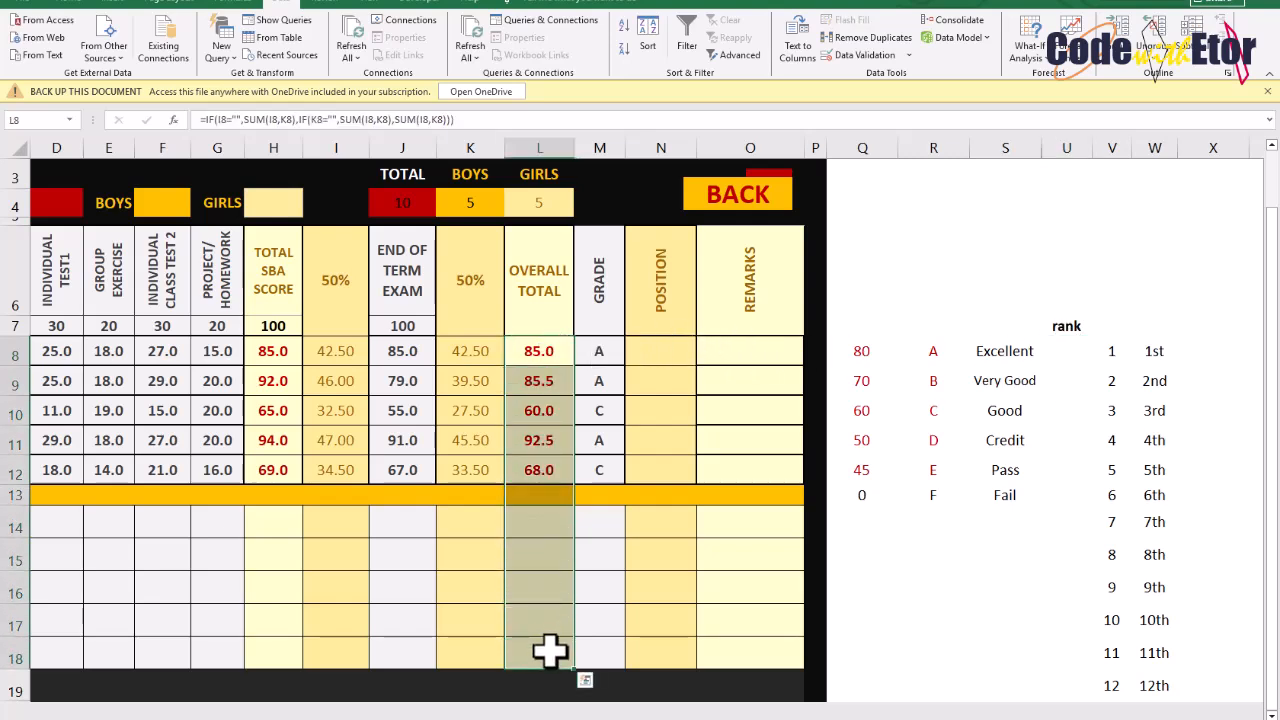
click(538, 411)
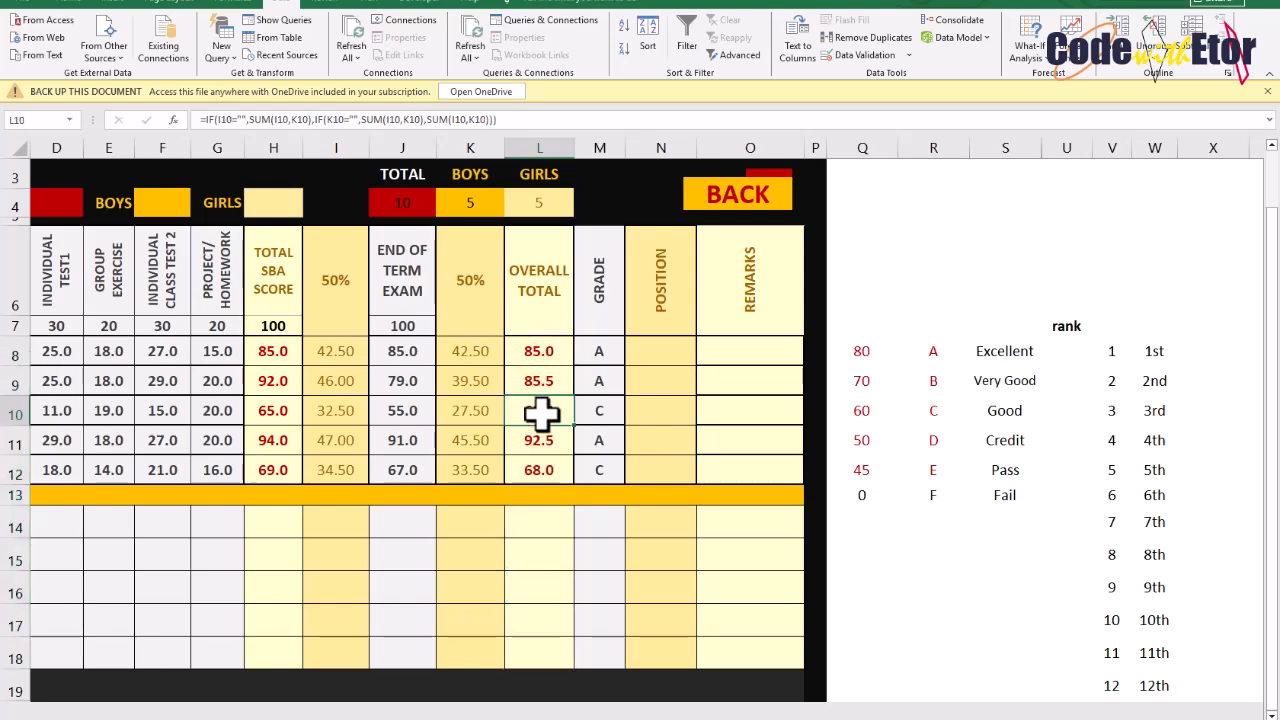
click(537, 351)
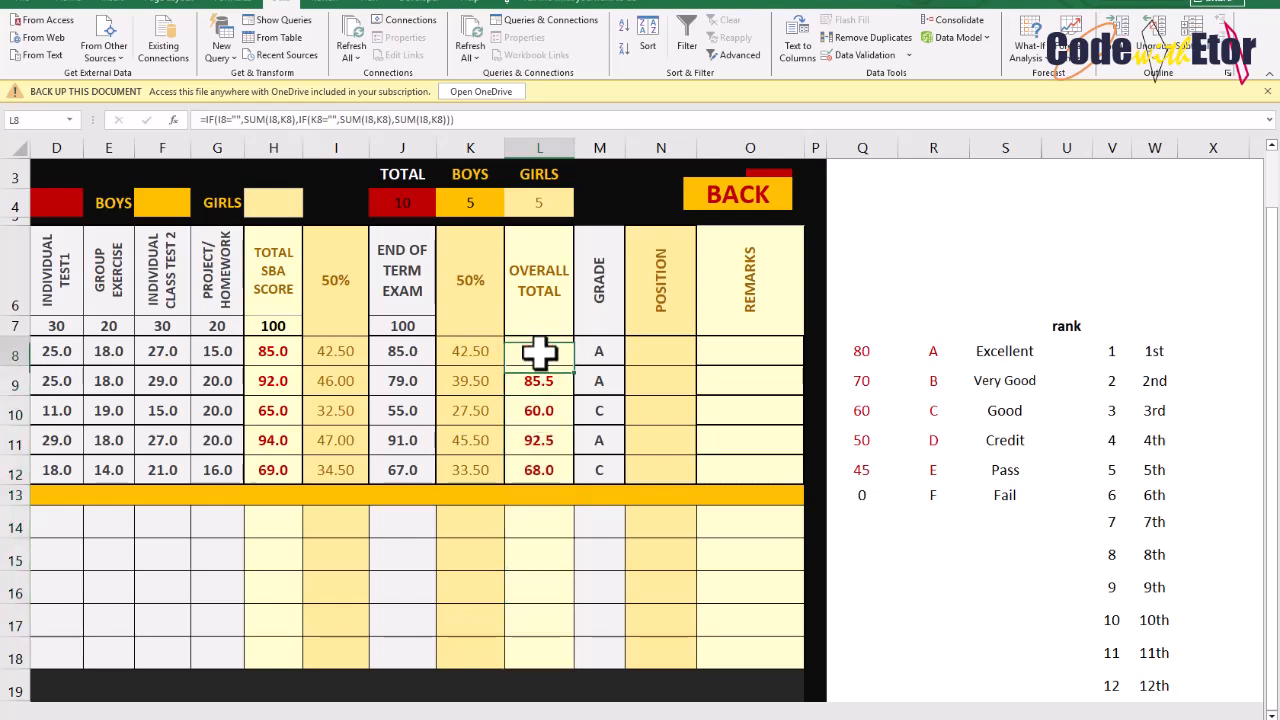
click(539, 416)
click(534, 354)
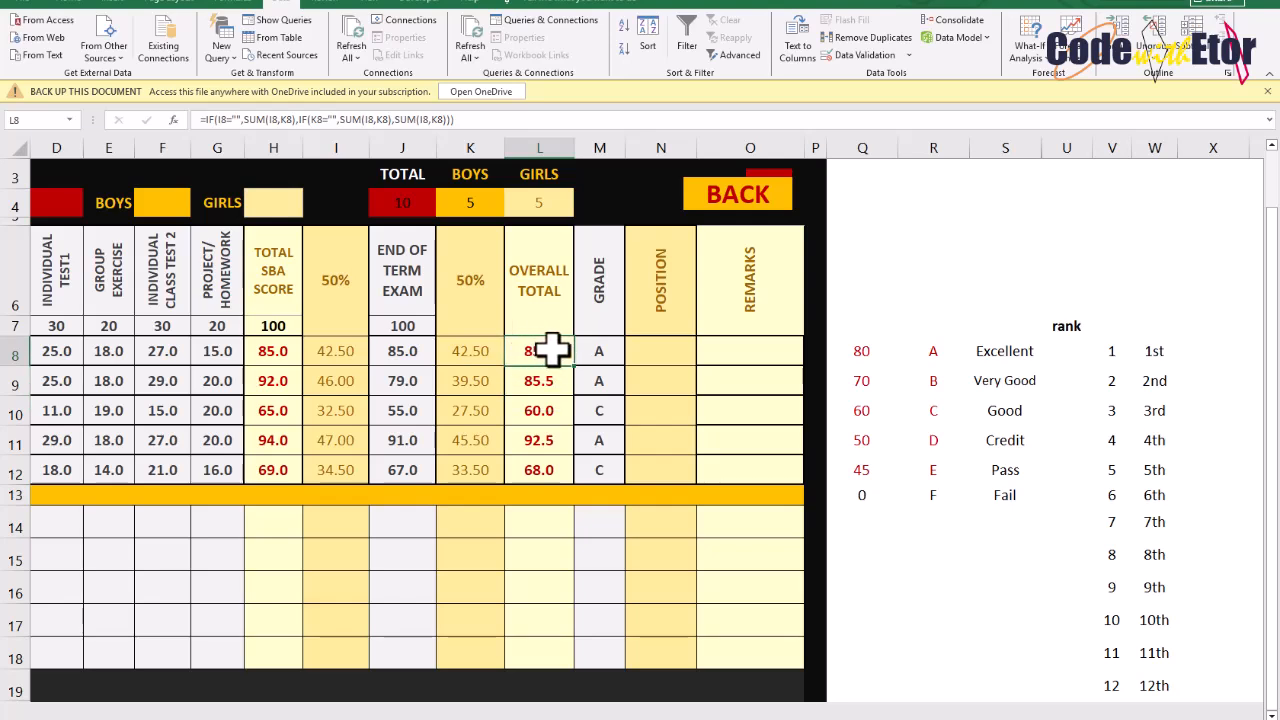
drag(548, 345, 560, 652)
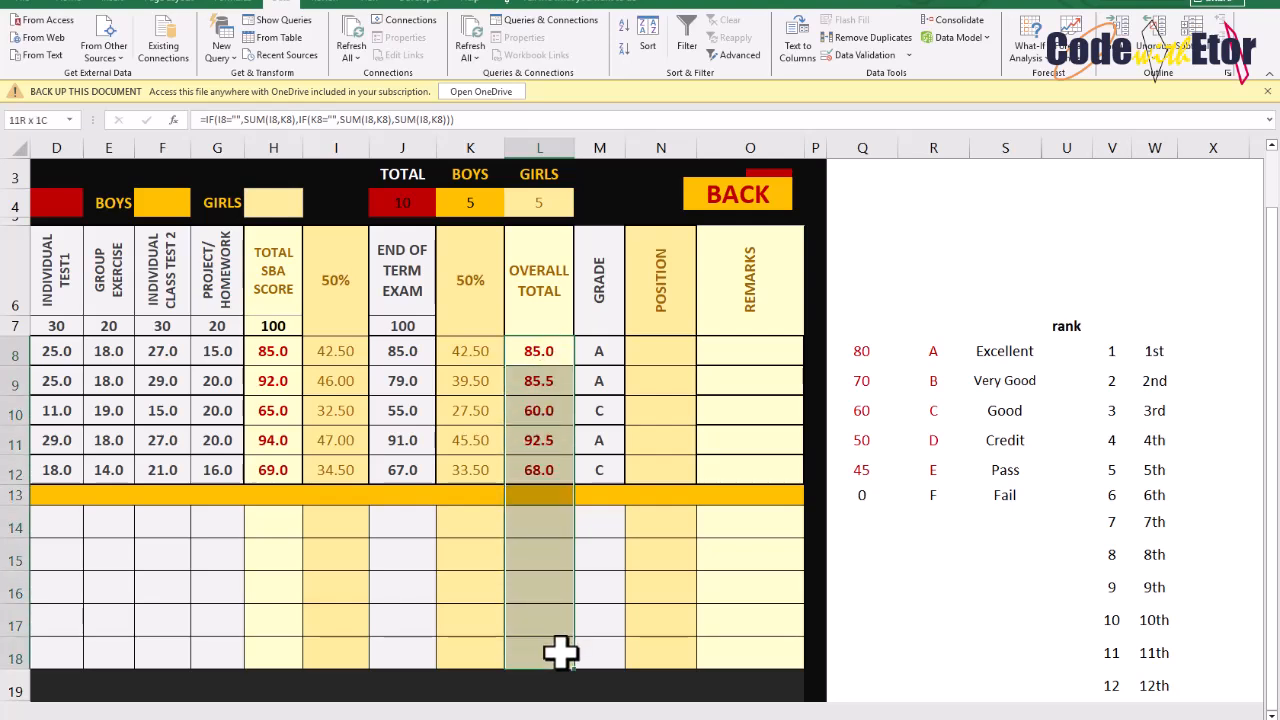
click(537, 443)
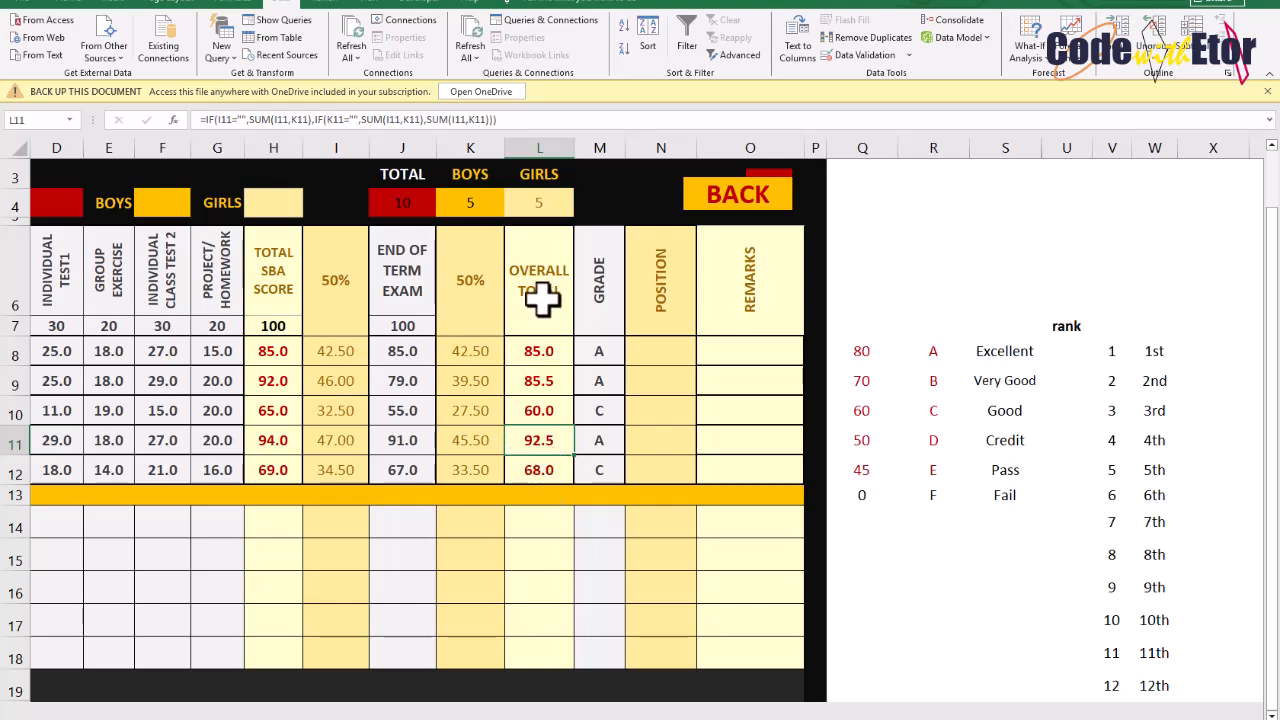
drag(540, 352, 526, 646)
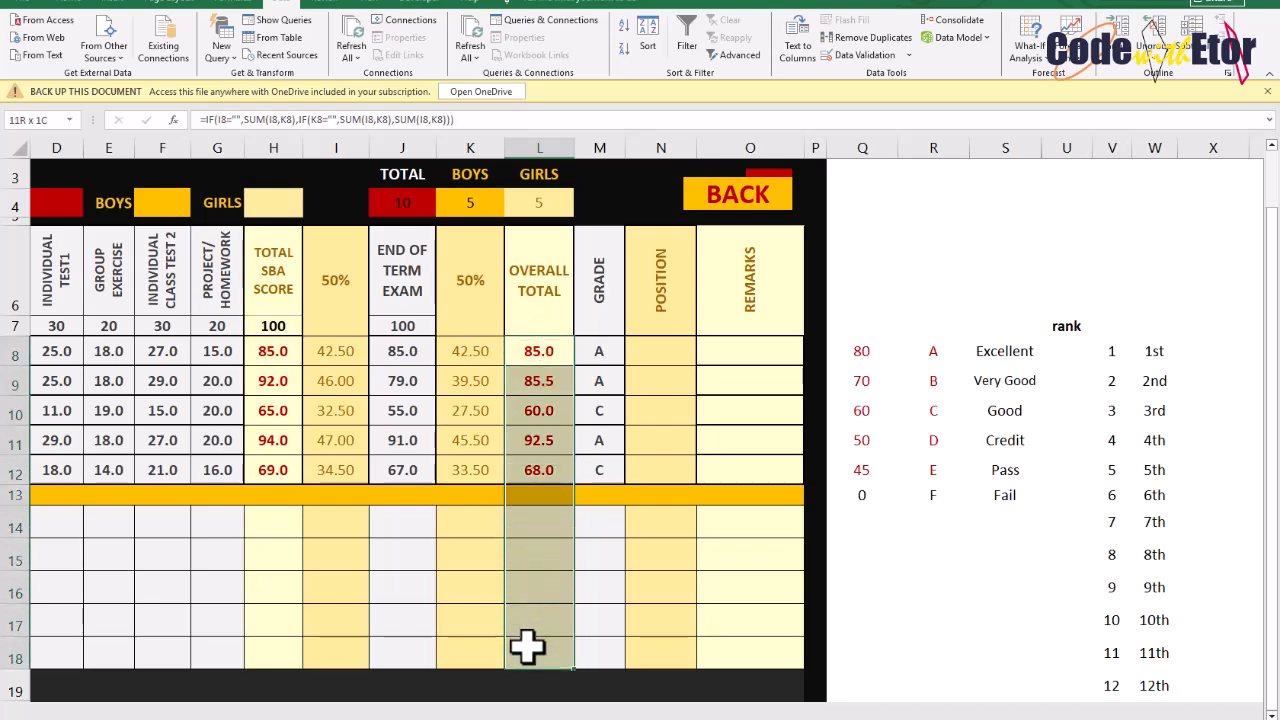
click(535, 472)
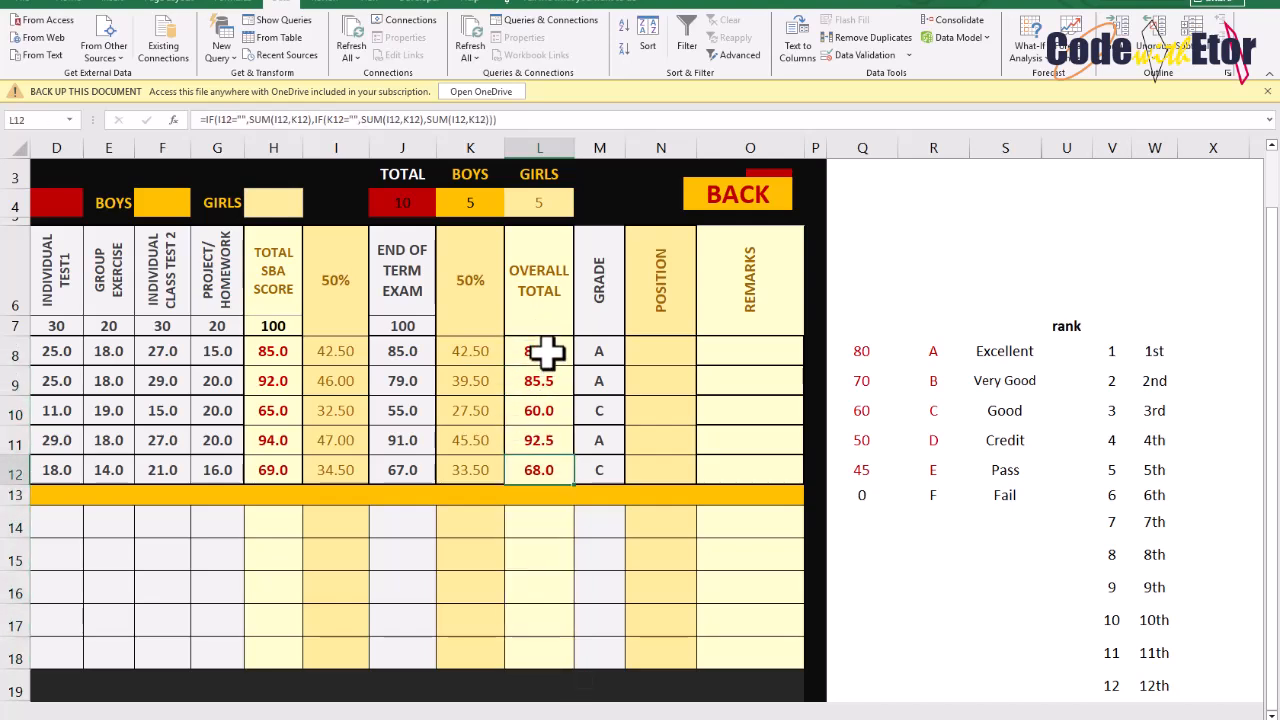
drag(540, 350, 571, 629)
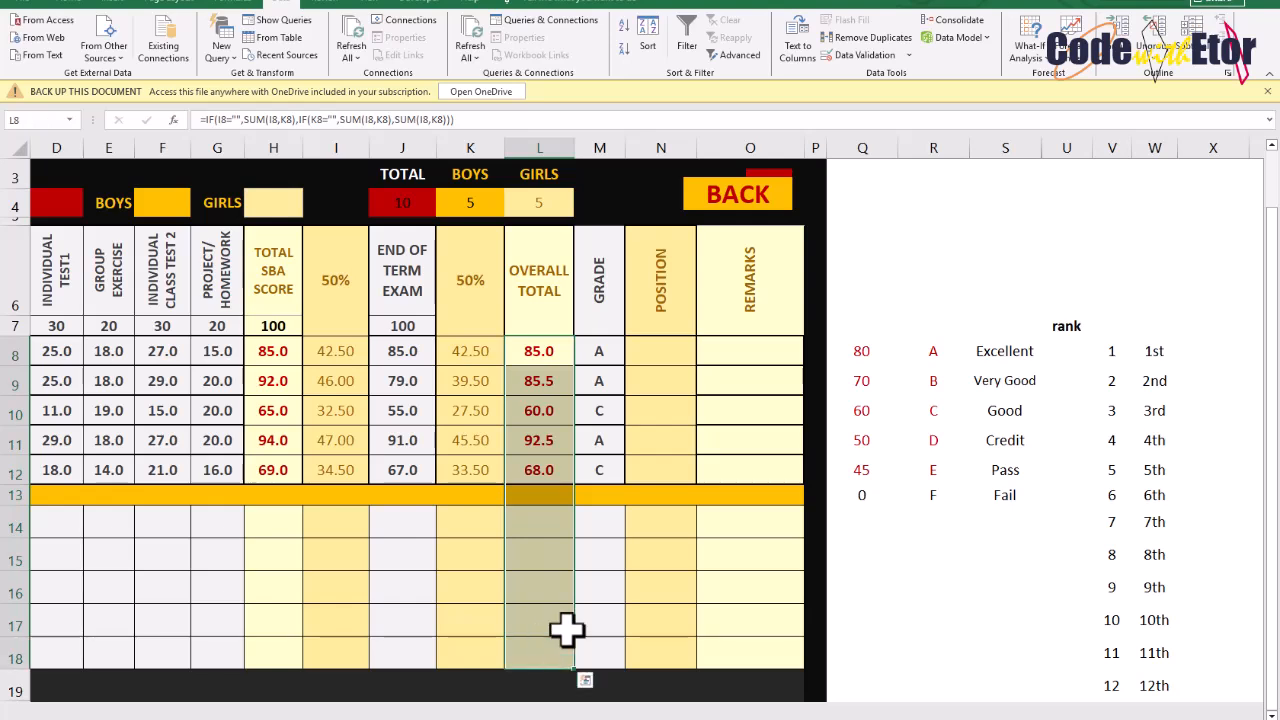
Start a rank helper formula in U8 with =IF(L8="","", to leave blank overall totals unranked
click(1078, 352)
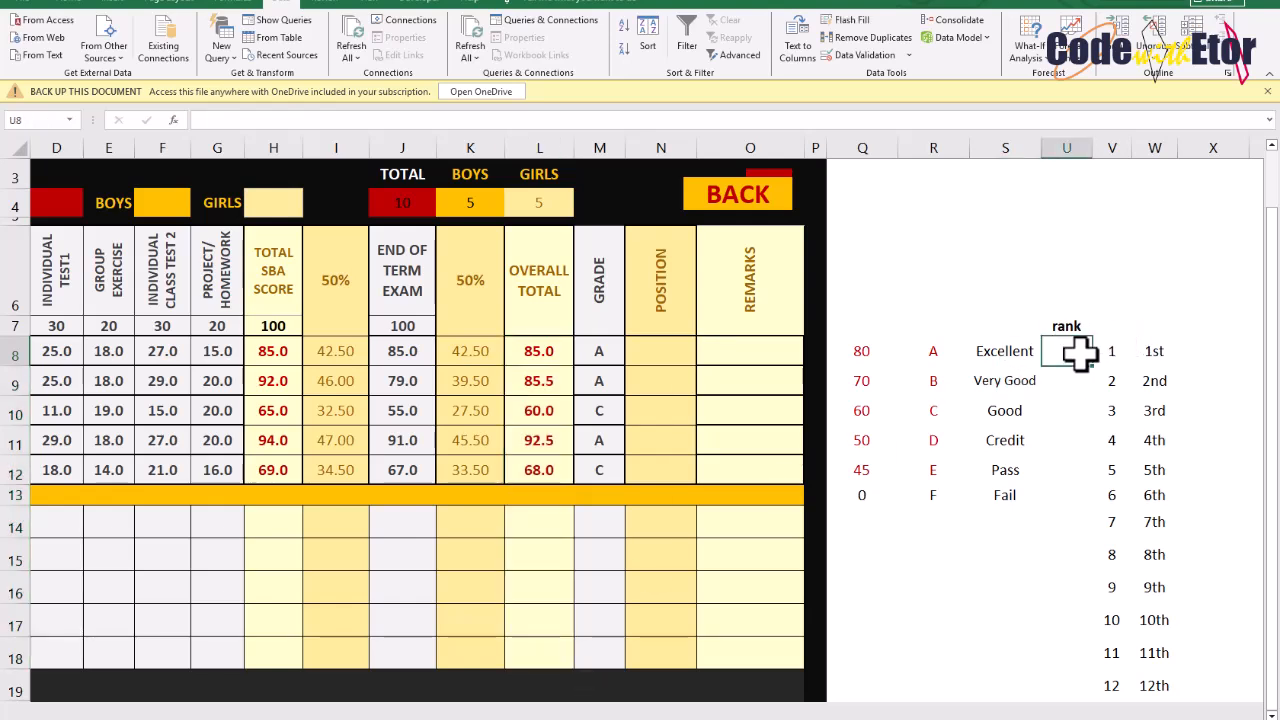
text(=IF()
click(535, 347)
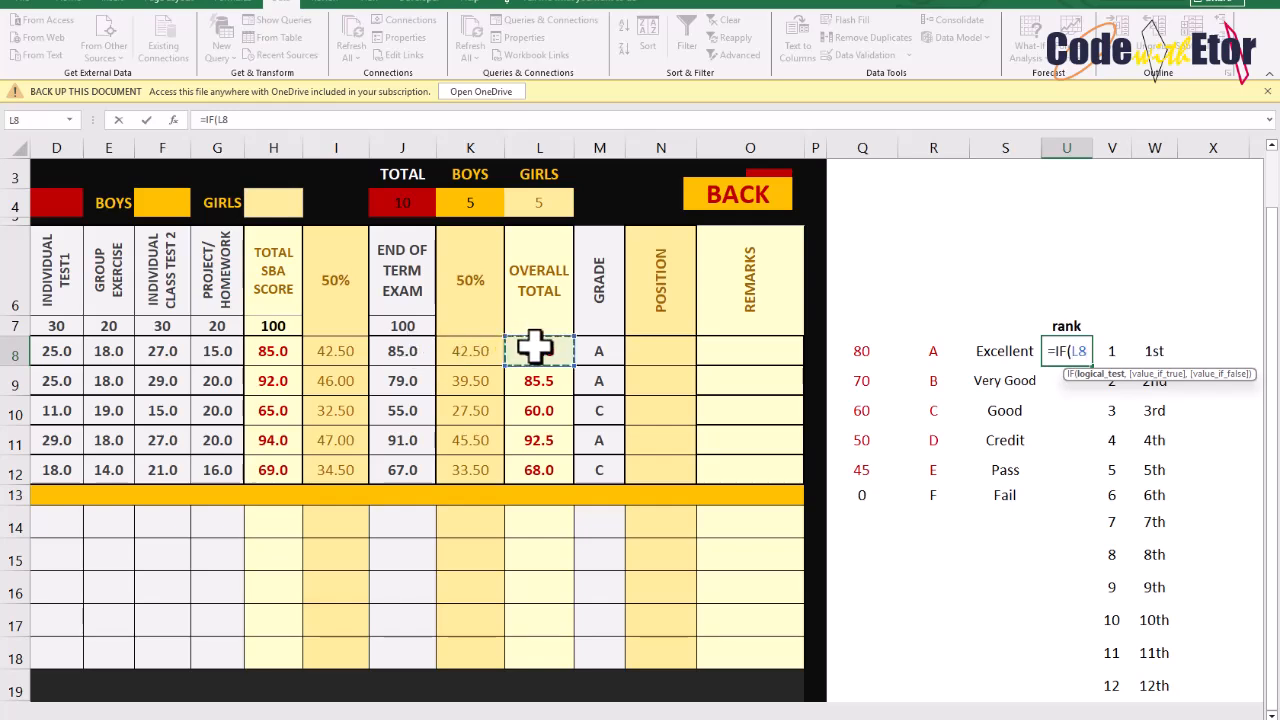
text(="")
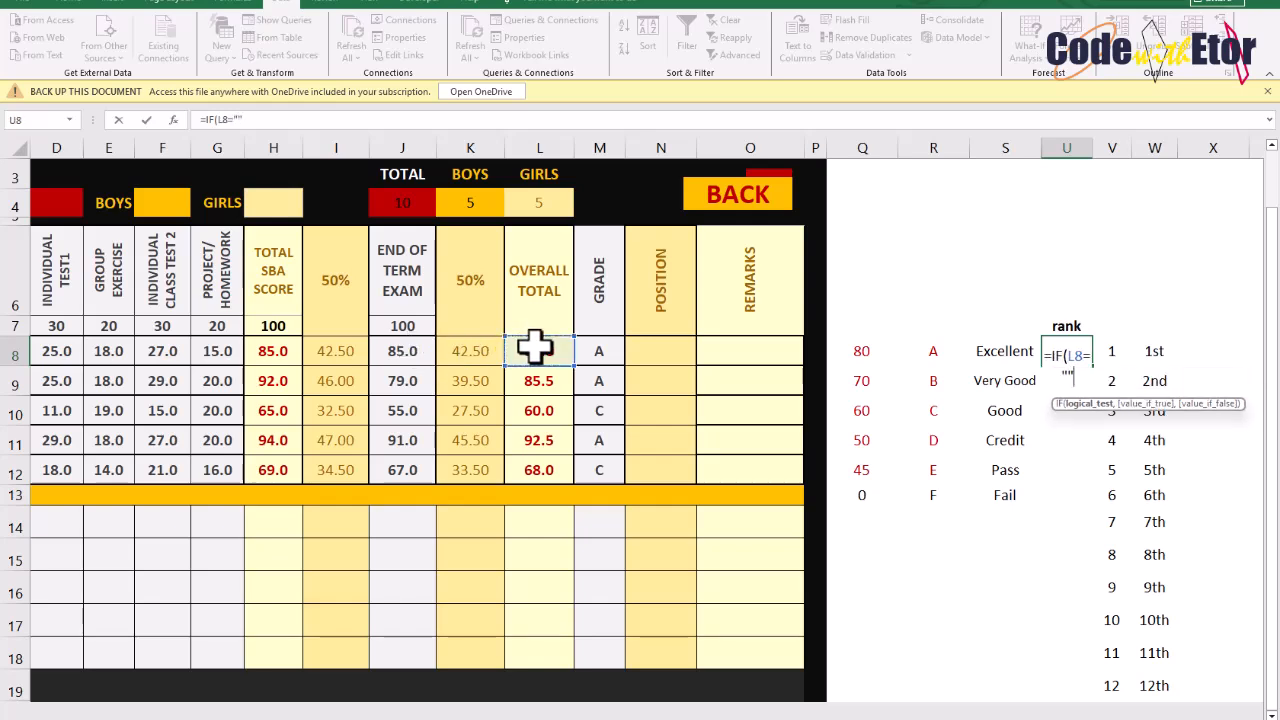
key(Return)
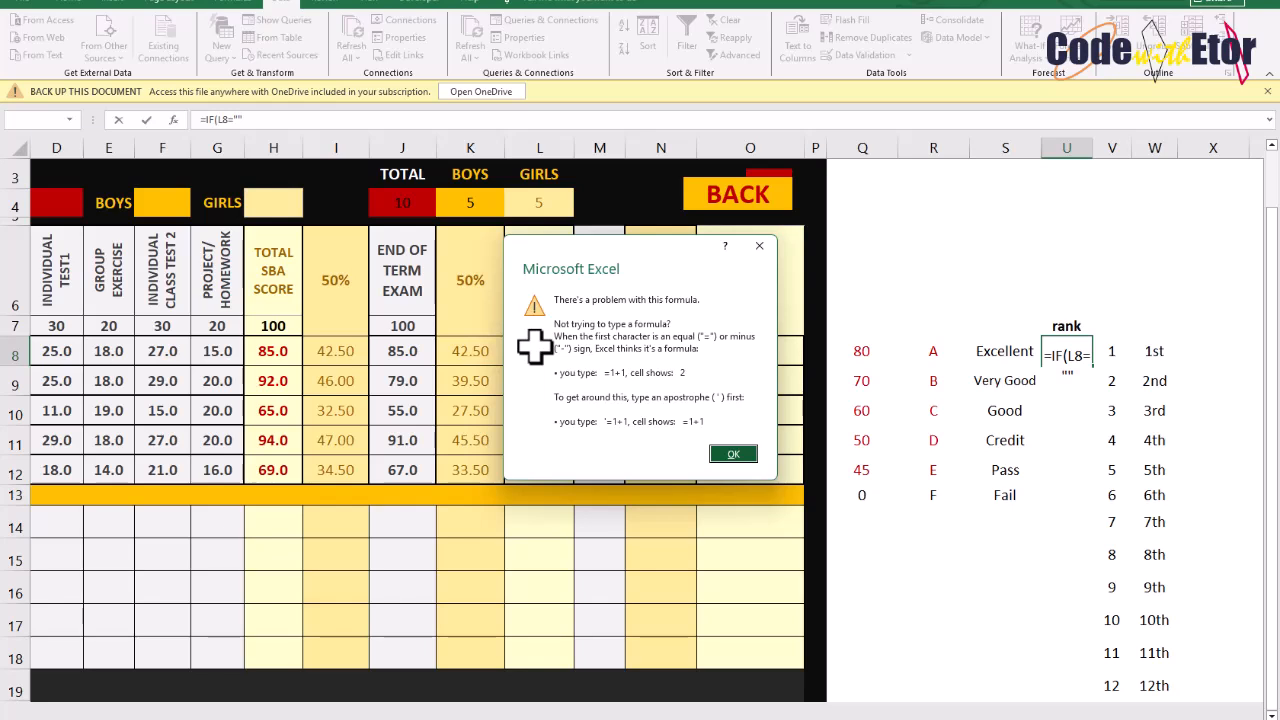
key(Return)
key(Left)
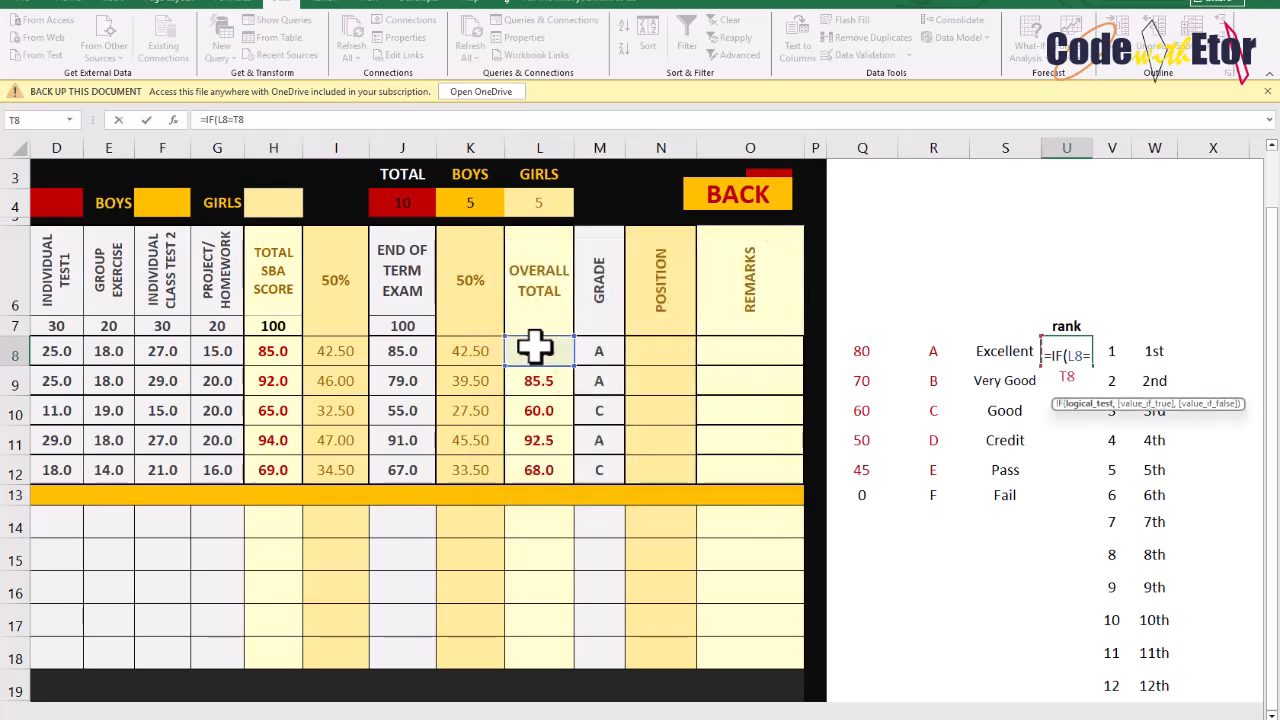
key(BackSpace)
key(BackSpace)
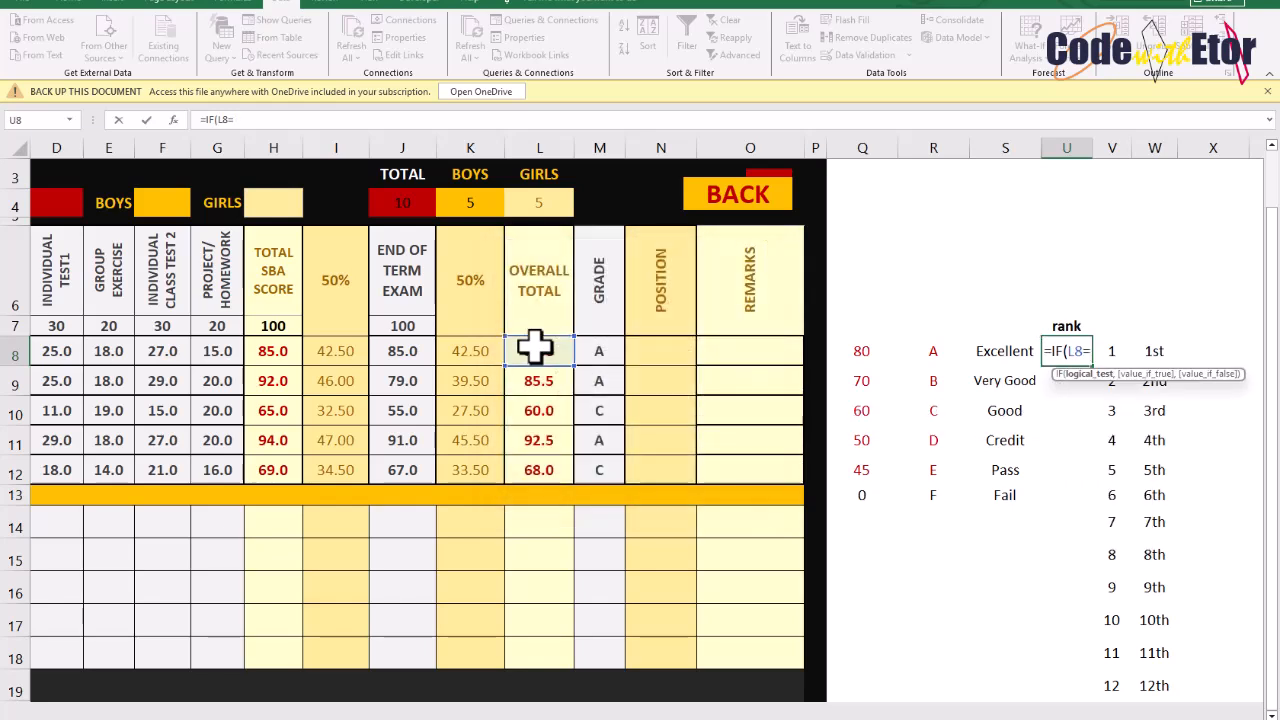
text("",)
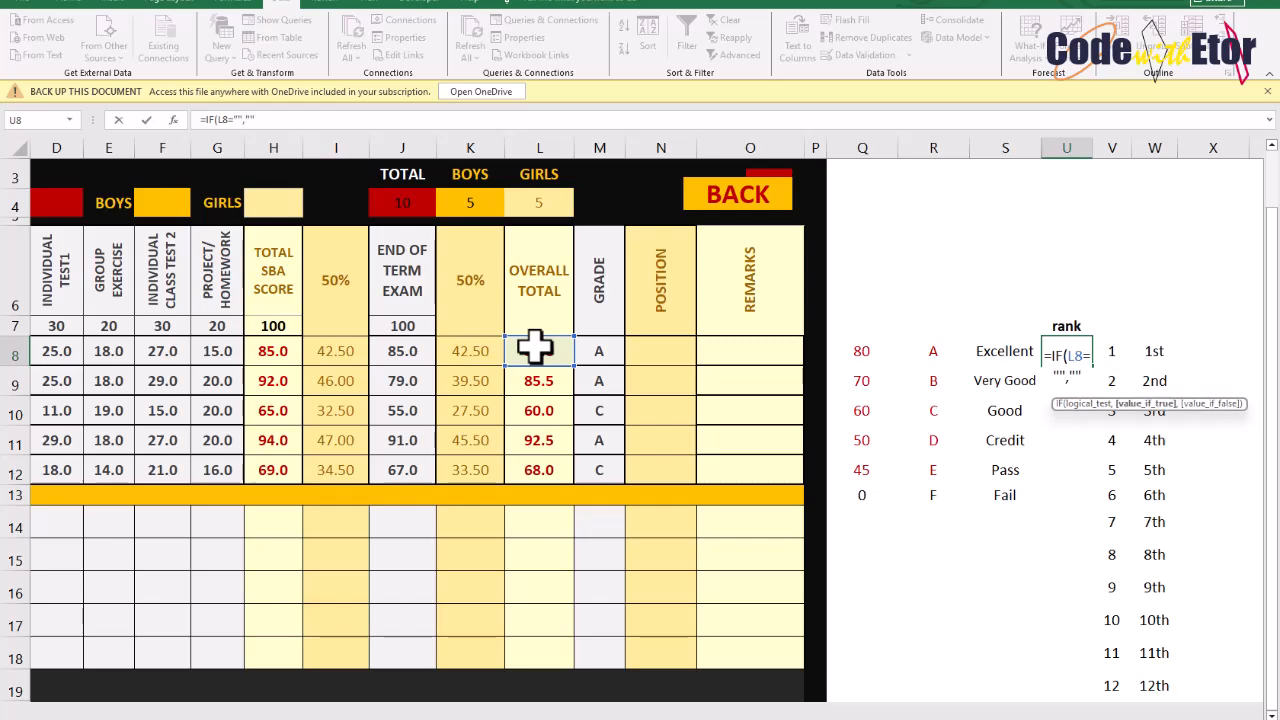
text("",)
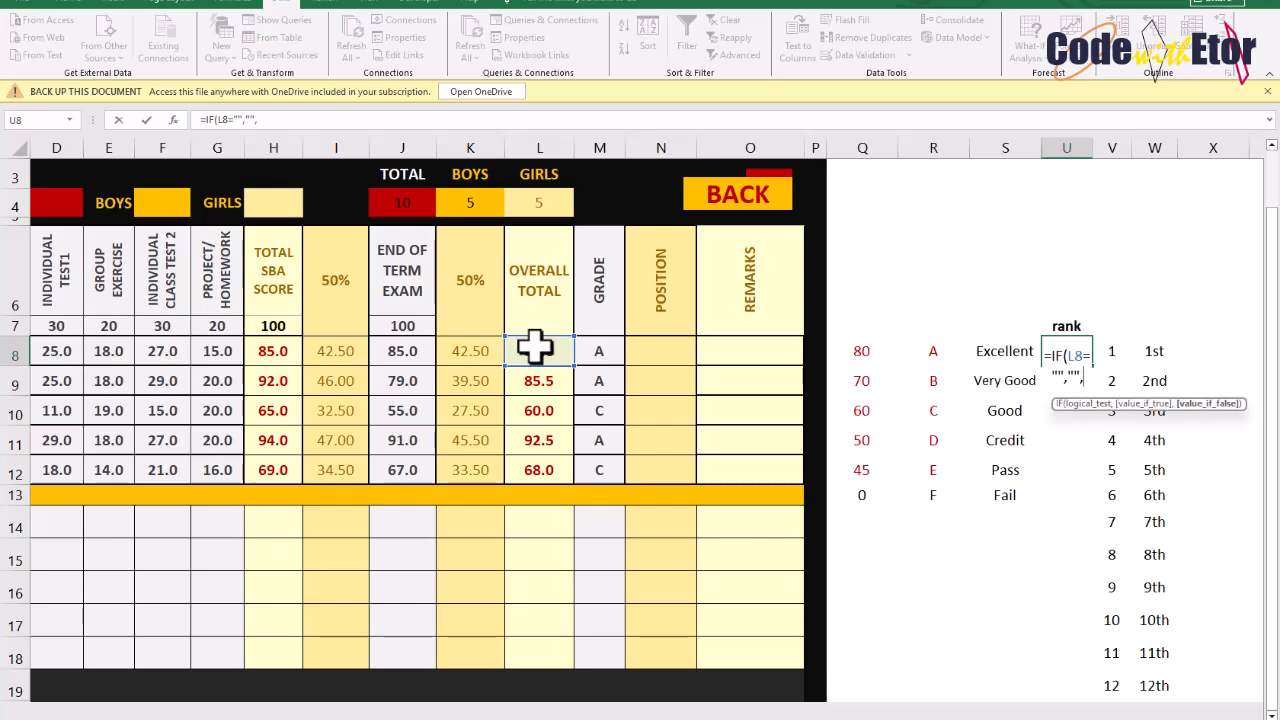
text(RANK)
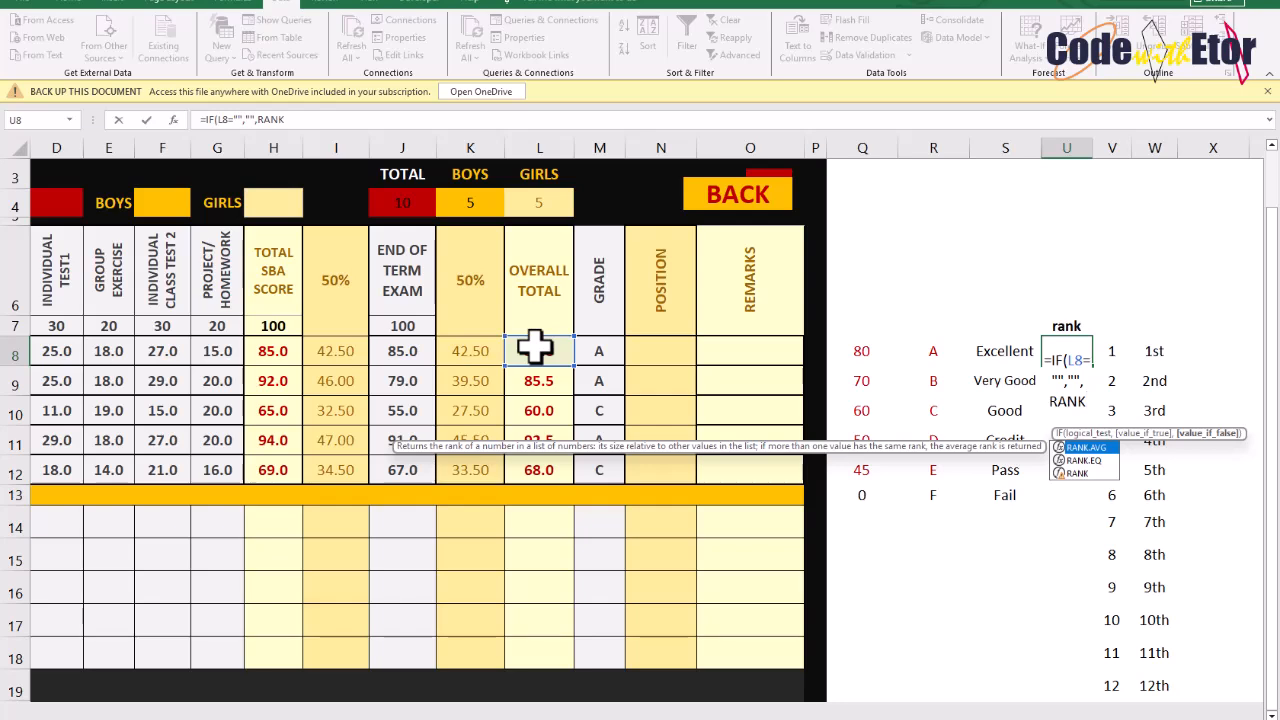
Complete the rank helper formula in U8 as =IF(L8="","",RANK(L8,L8:L18,0)) and enter it
key(Tab)
key(BackSpace)
key(BackSpace)
key(BackSpace)
key(BackSpace)
key(BackSpace)
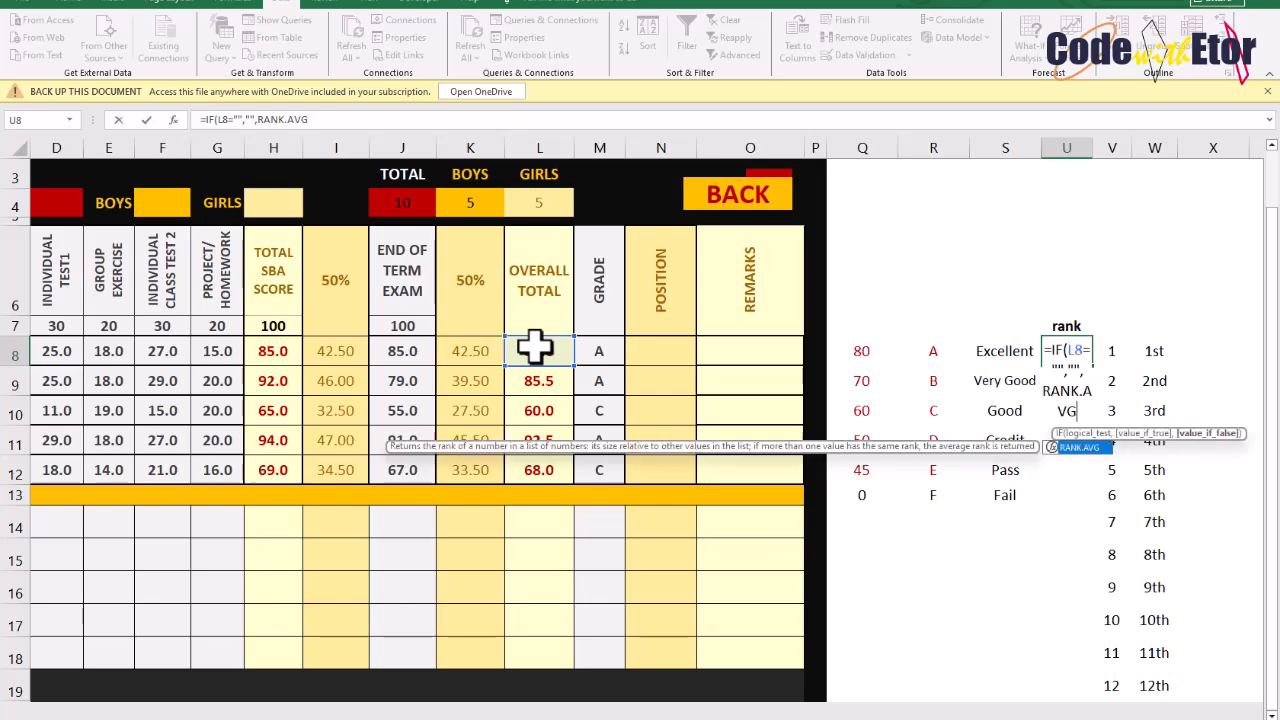
key(Down)
key(Down)
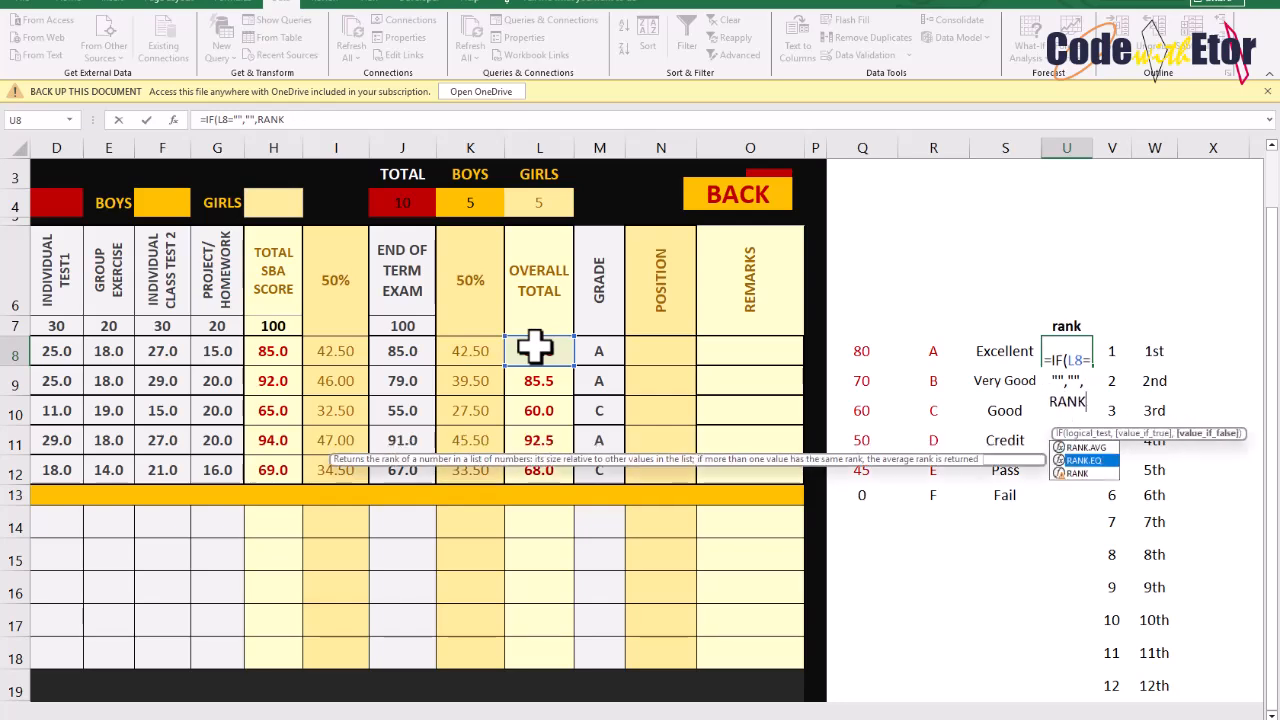
key(Tab)
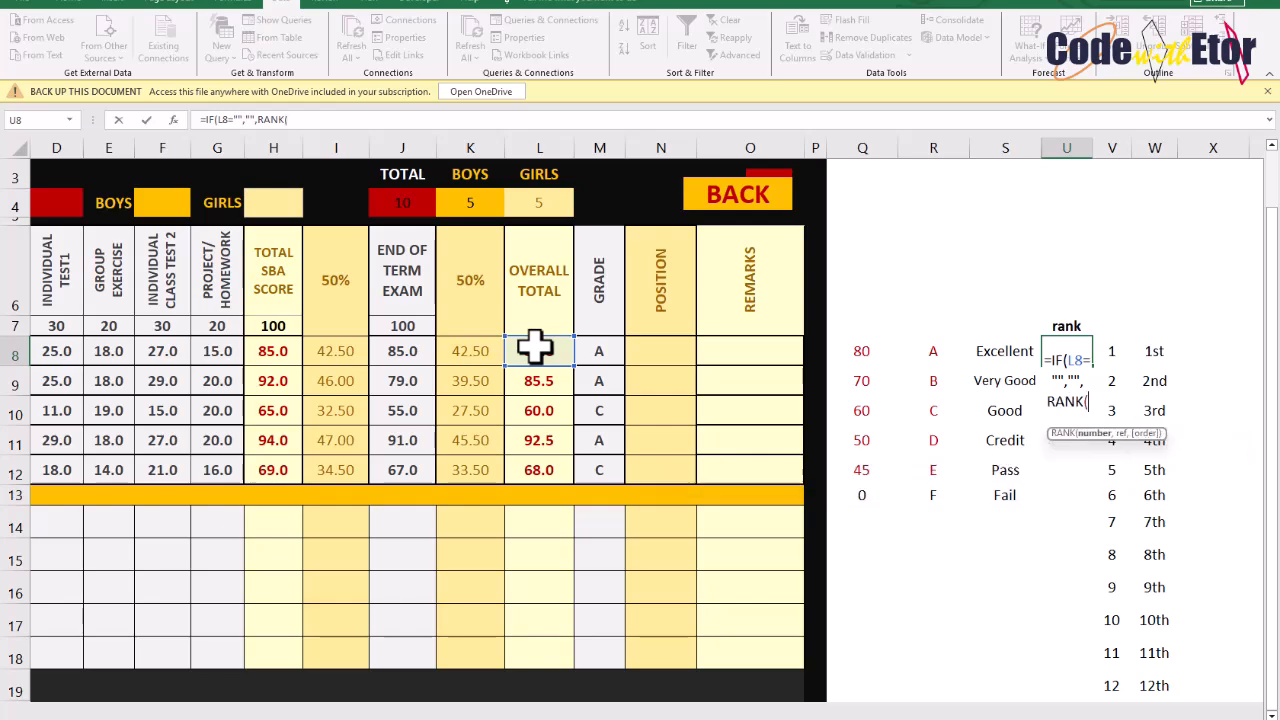
click(533, 344)
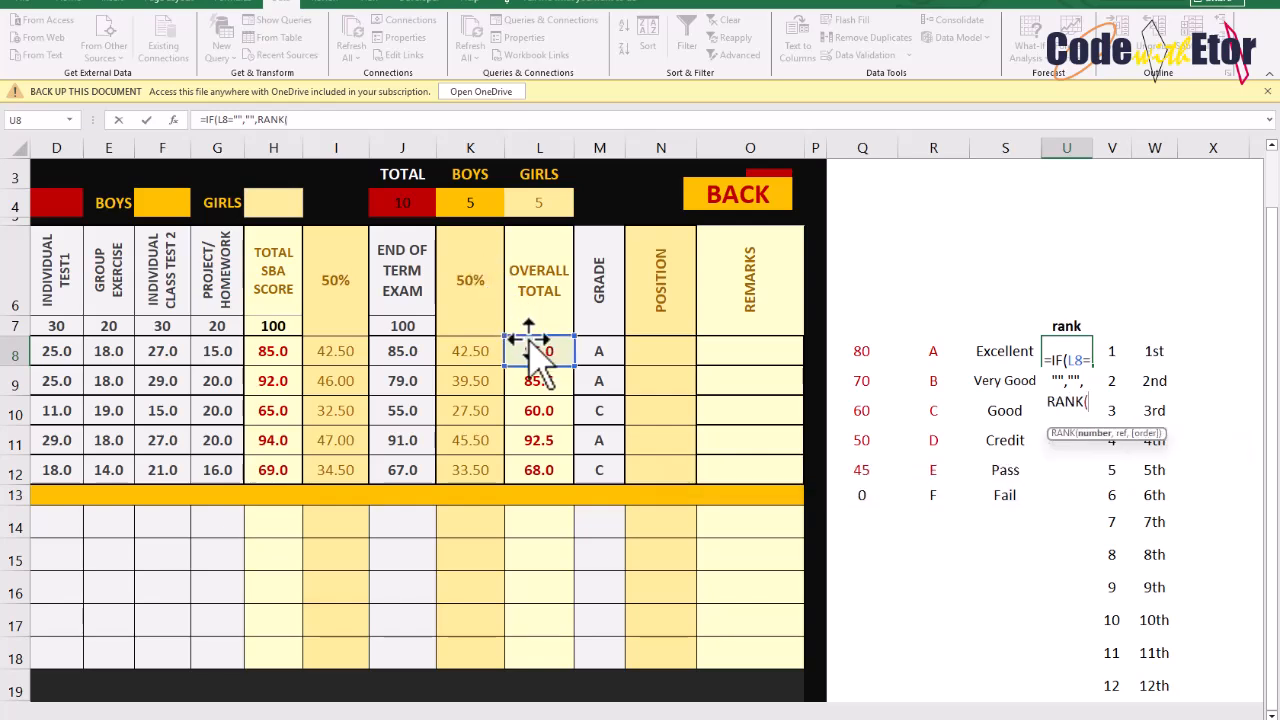
text(,)
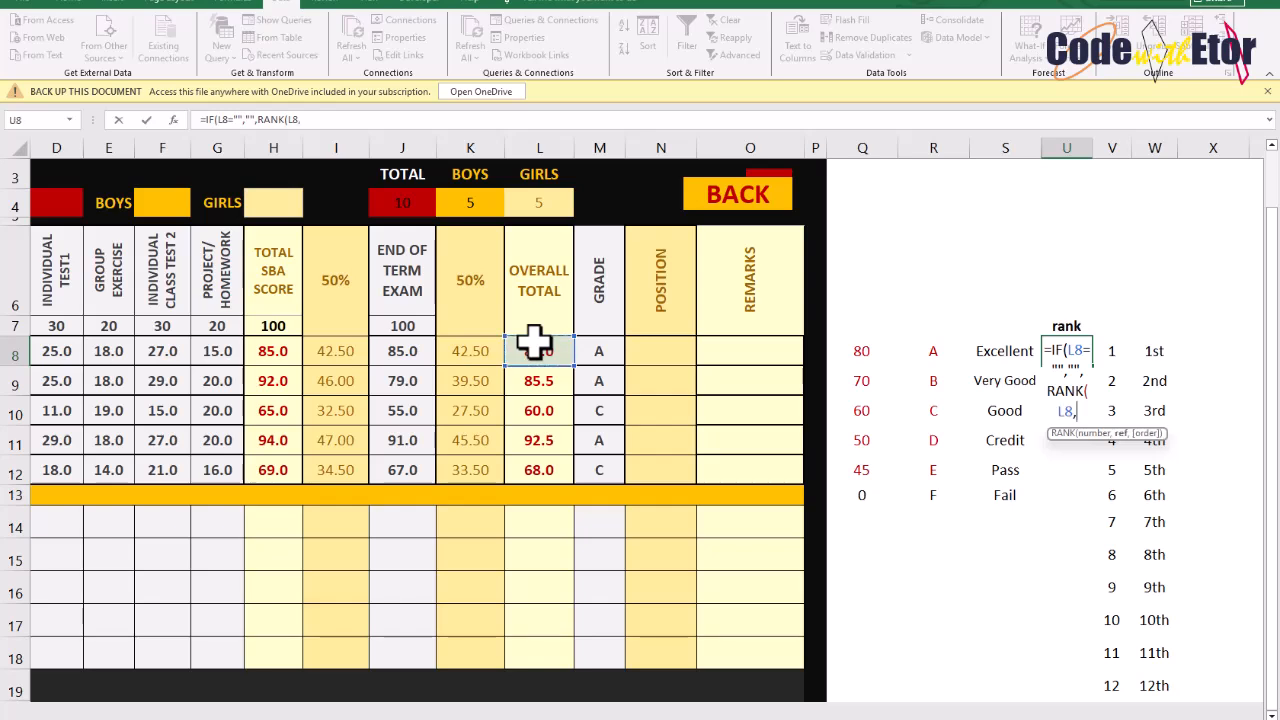
drag(533, 344, 545, 656)
text(,)
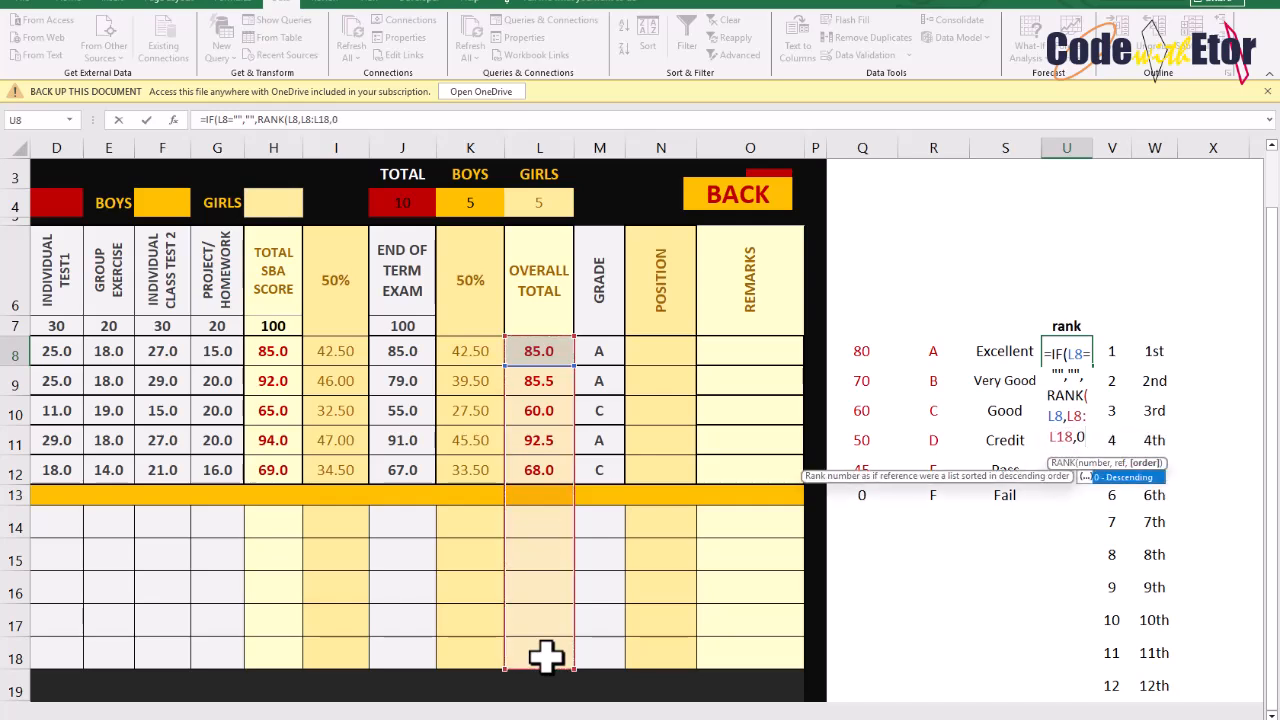
text(0)))
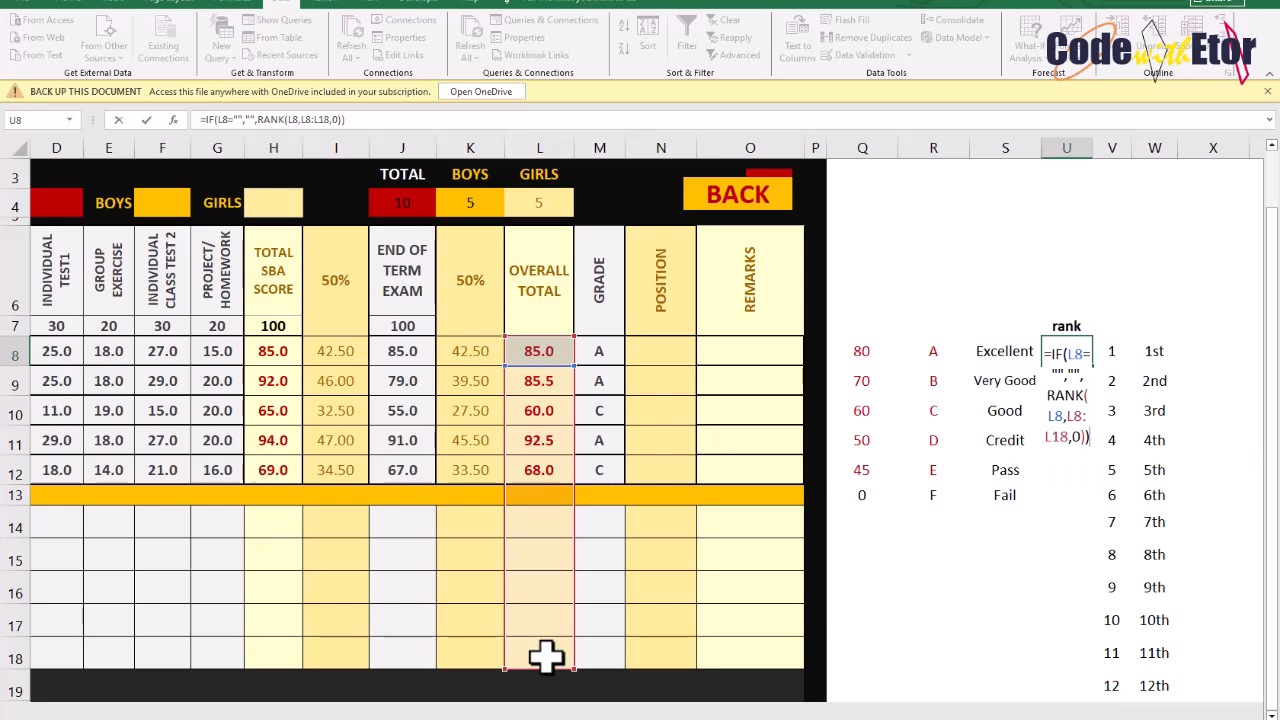
key(Return)
Fill the rank helper formula down from U8 through U19
click(1072, 352)
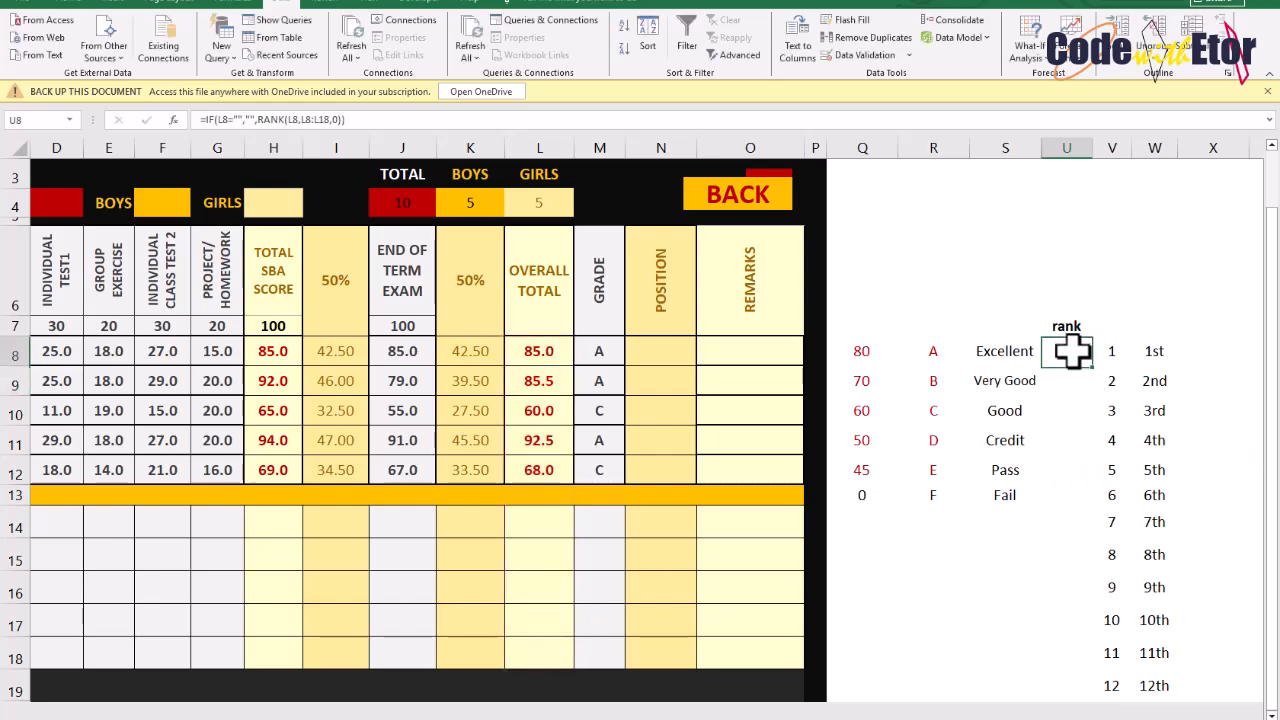
drag(1099, 373, 1095, 690)
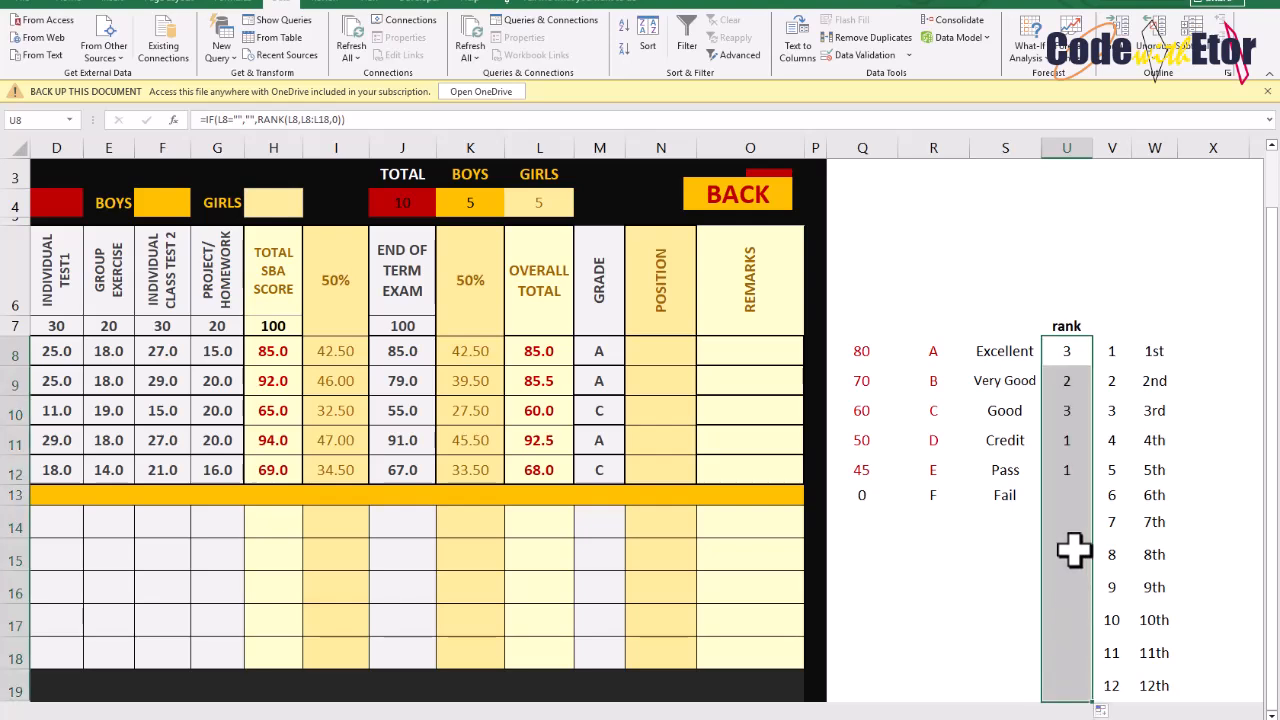
click(1079, 350)
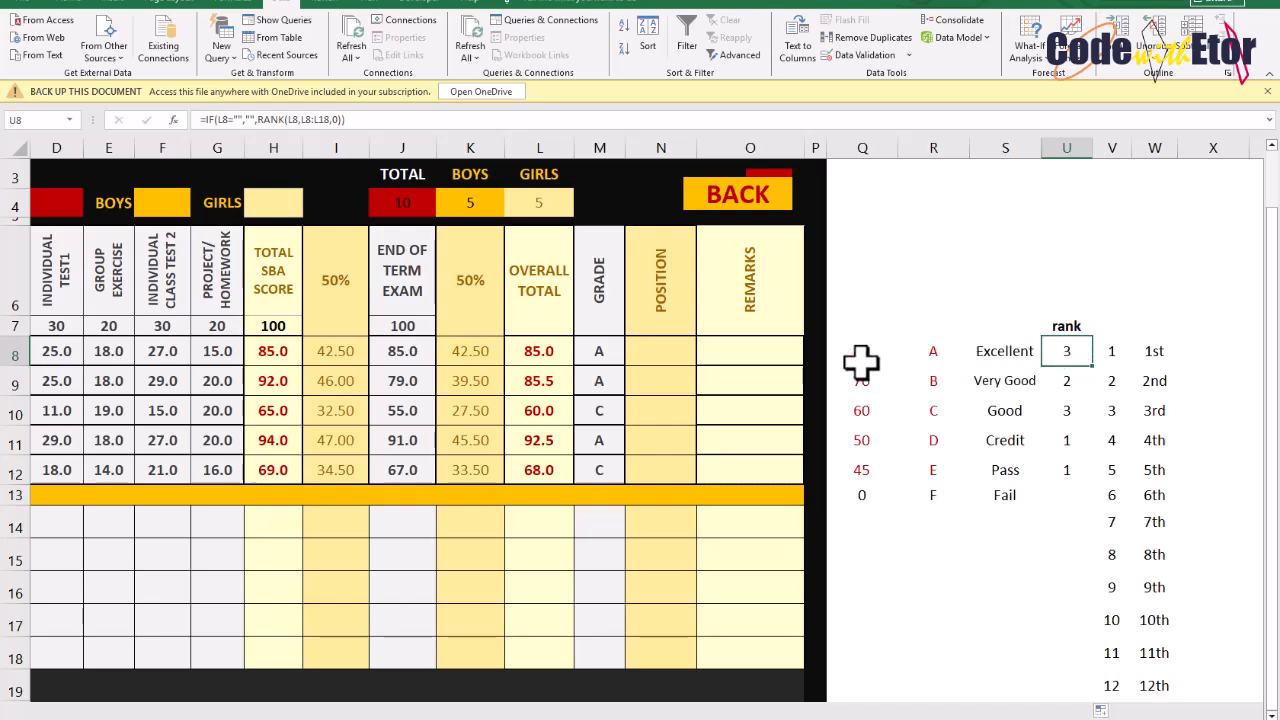
click(657, 349)
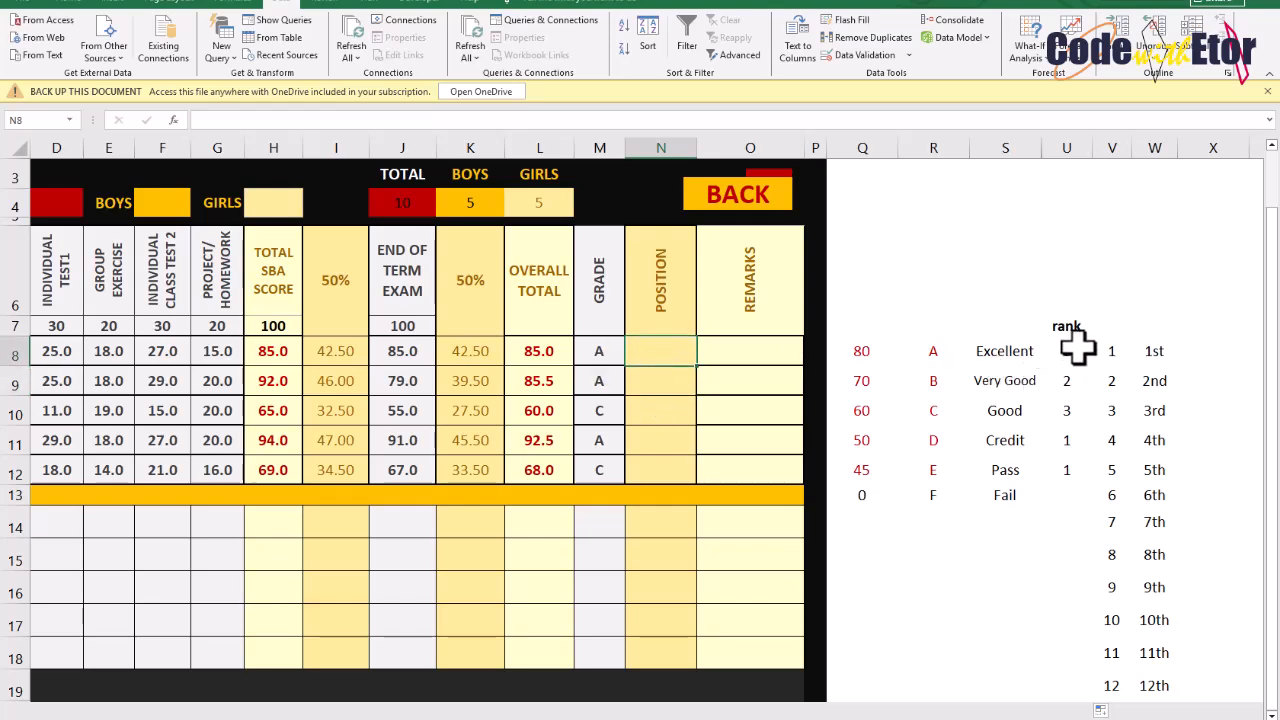
drag(1070, 350, 1087, 686)
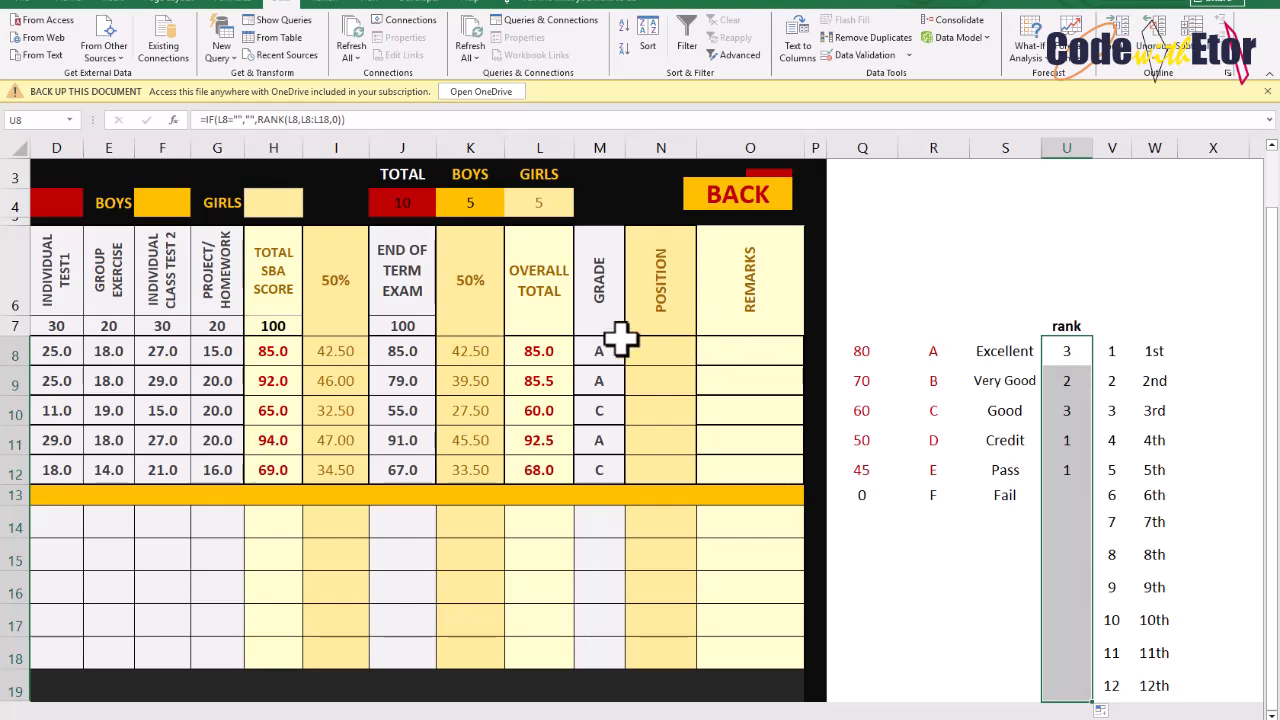
click(680, 355)
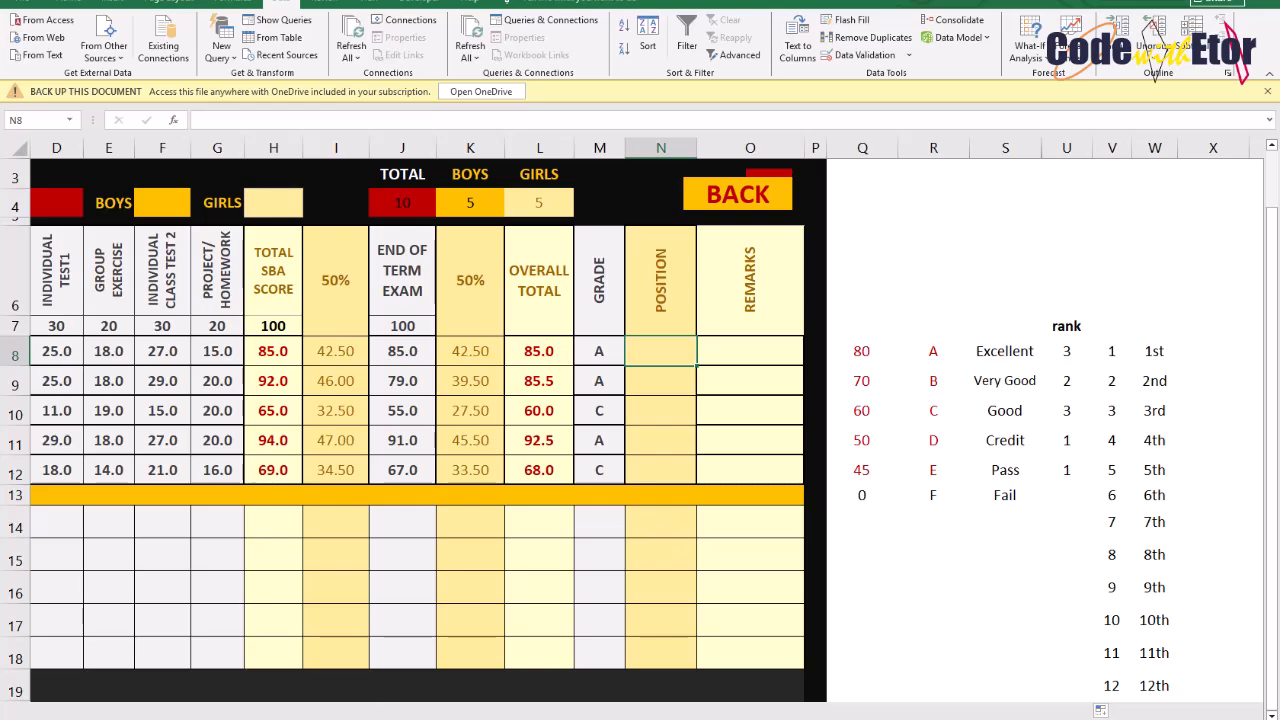
Start the Position formula in N8 as IFERROR of VLOOKUP of U8 in $V$8:$W$19, column 2, exact match FALSE
scroll(543, 366, down, 1)
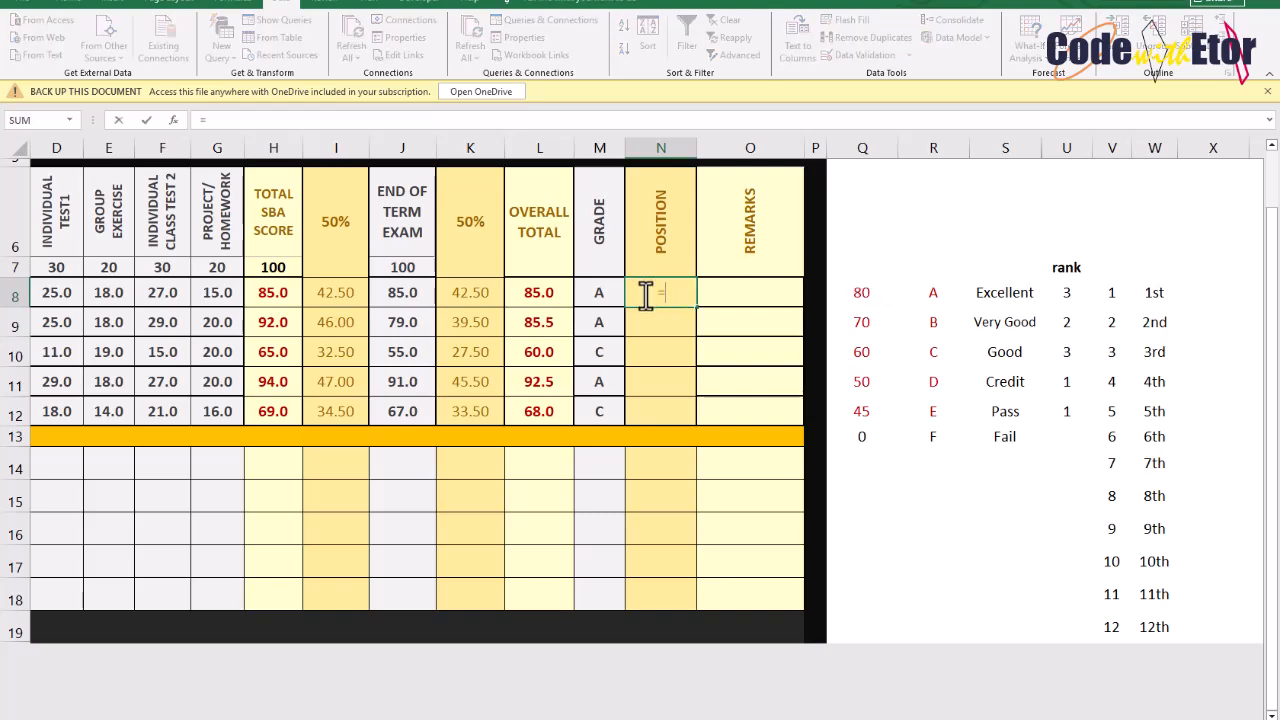
text(IF()
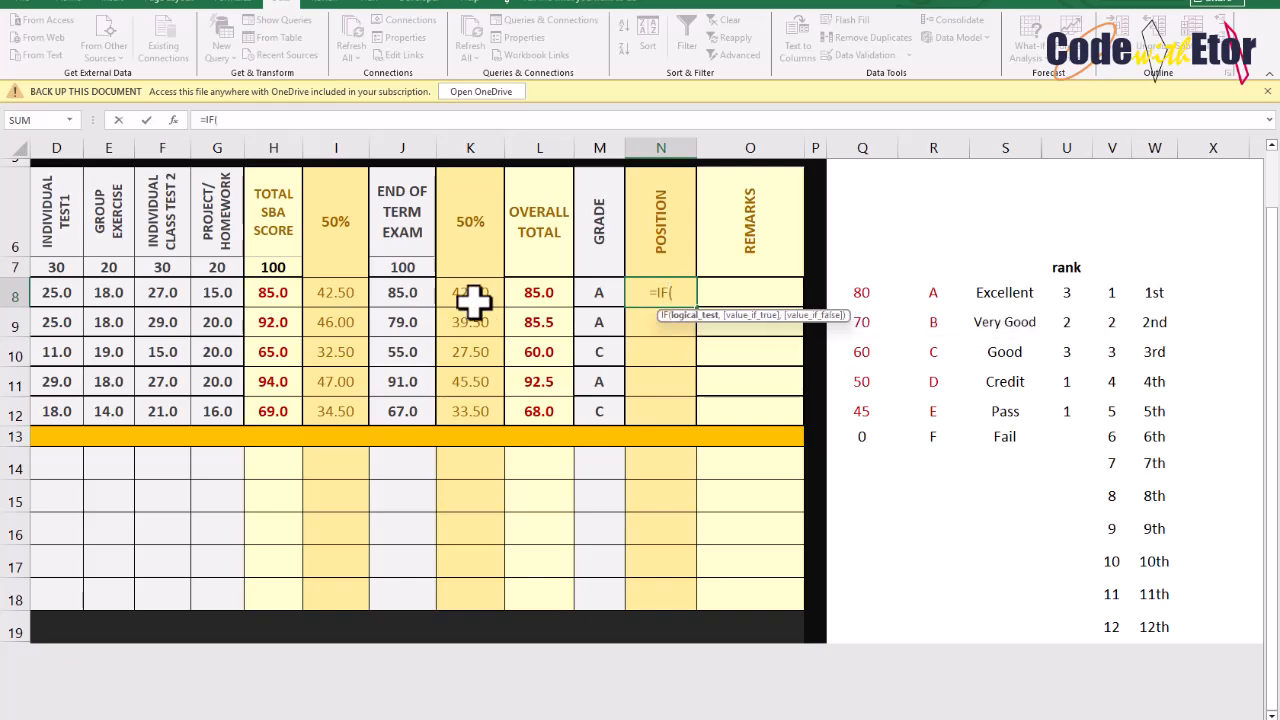
key(BackSpace)
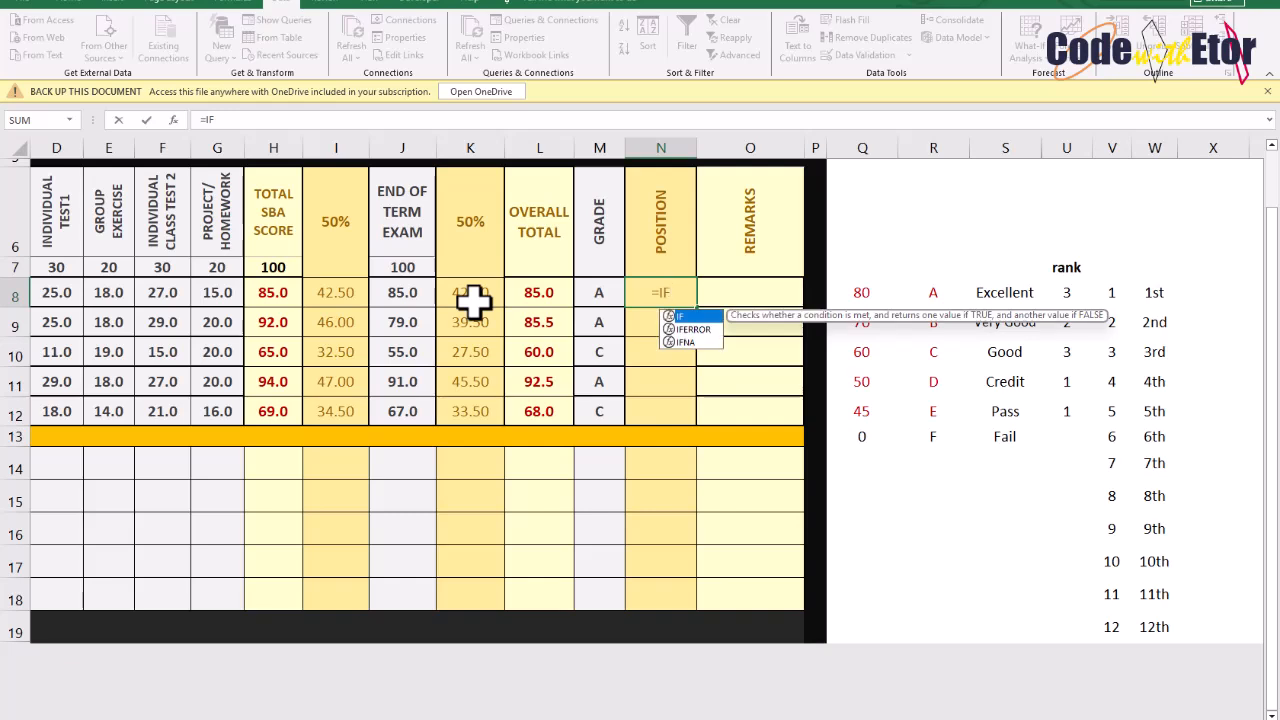
key(Down)
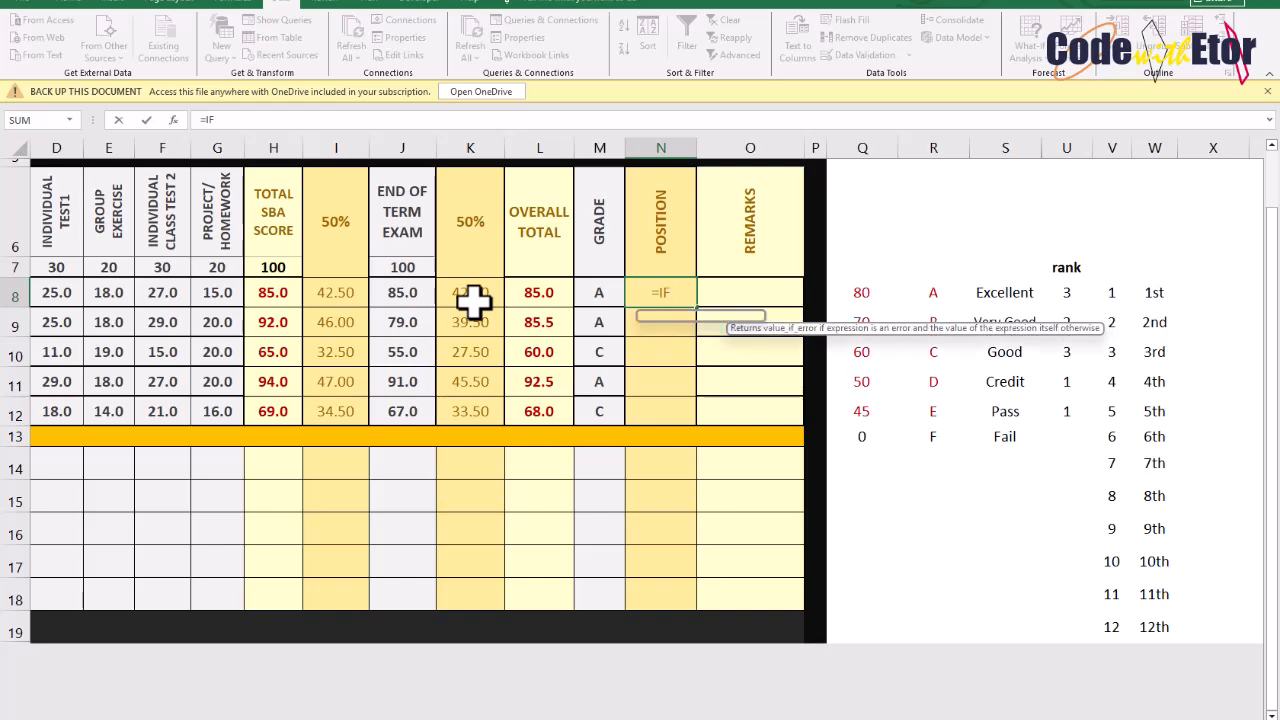
key(Tab)
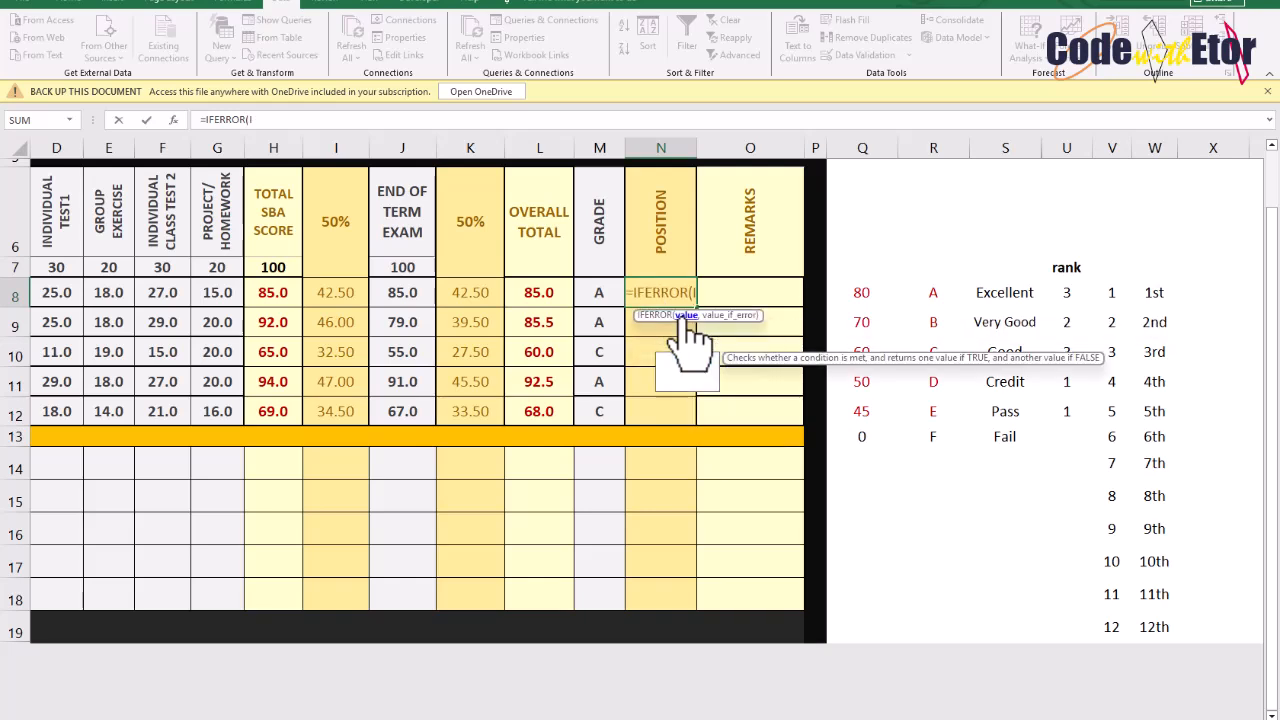
text(VLOOKUP()
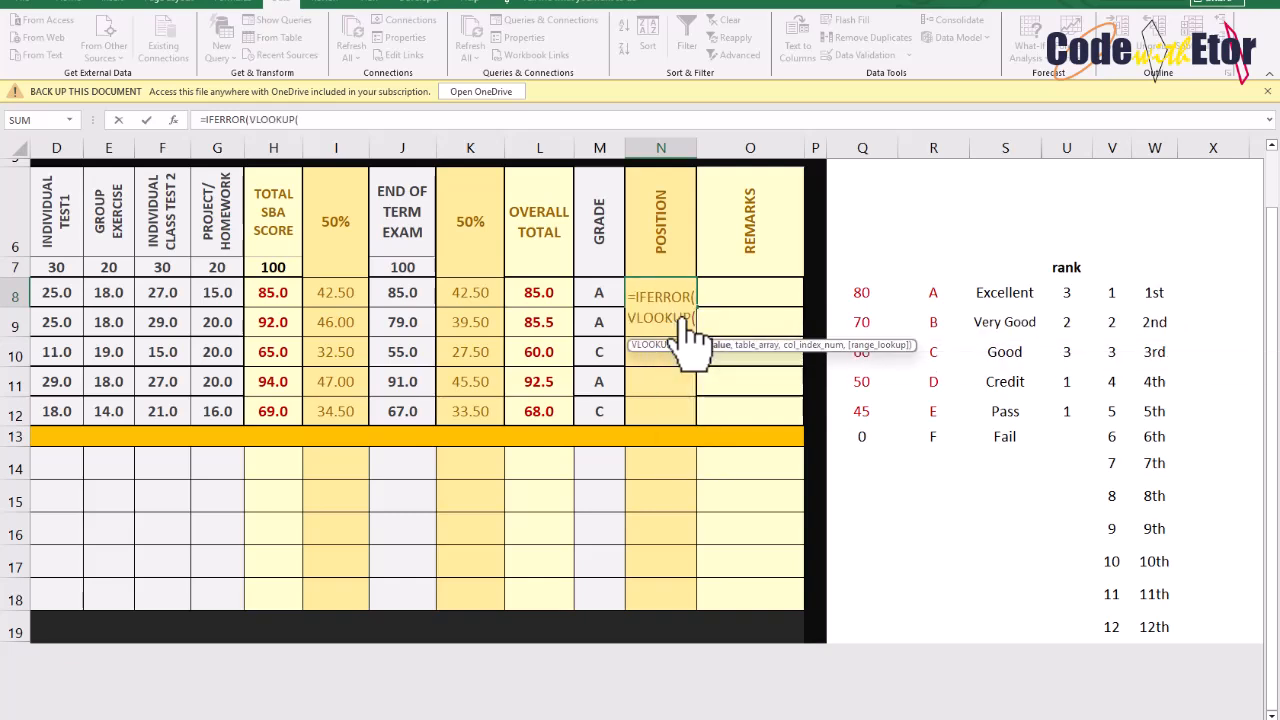
click(1065, 292)
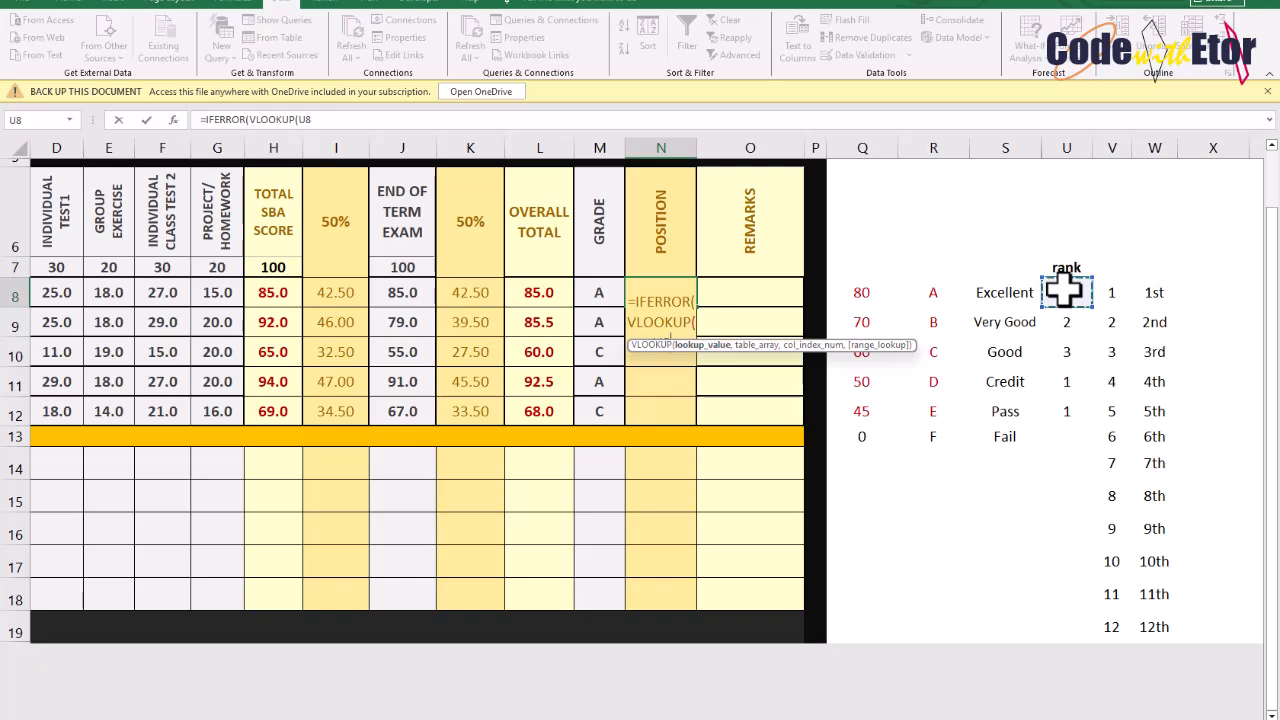
text(,)
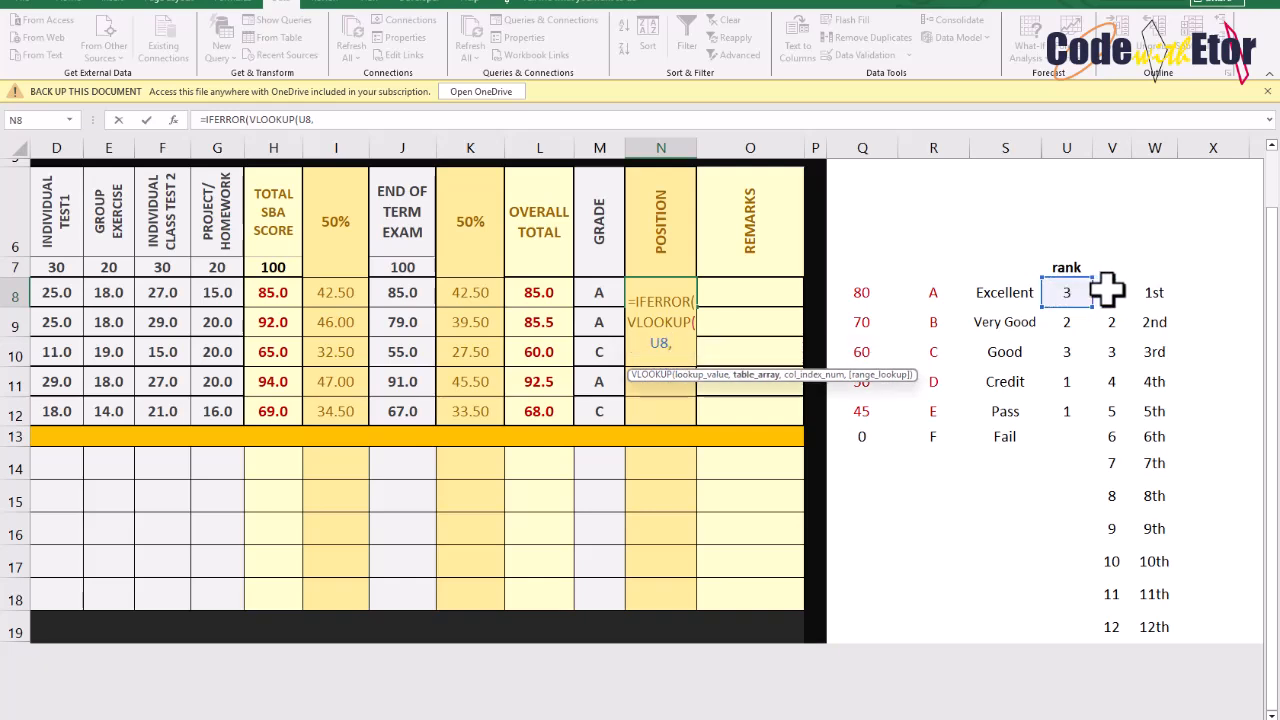
drag(1110, 292, 1154, 626)
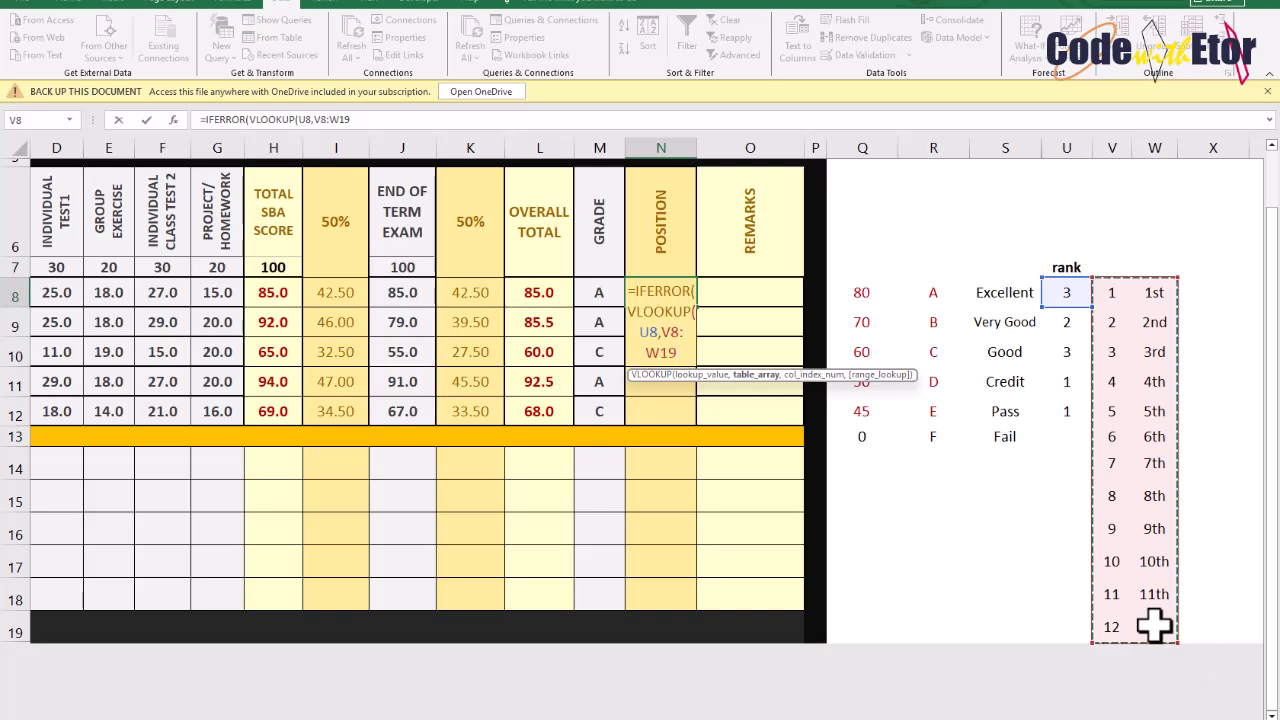
key(F4)
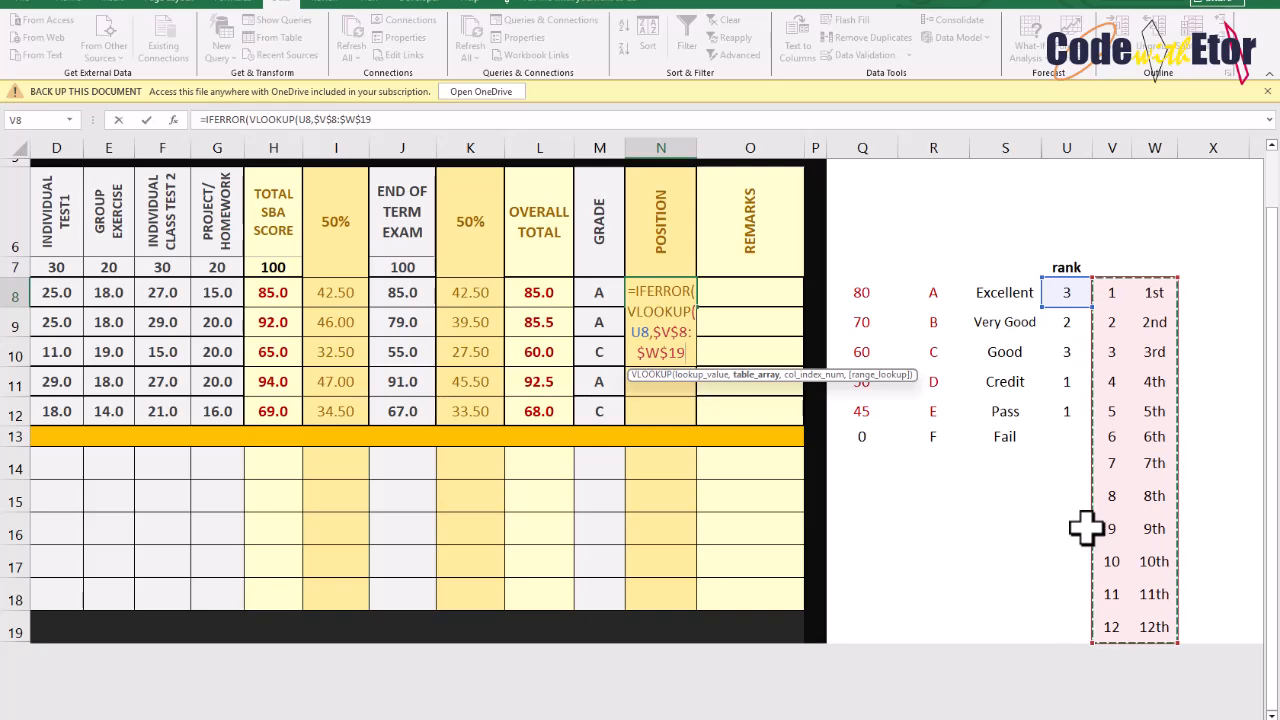
text(,2)
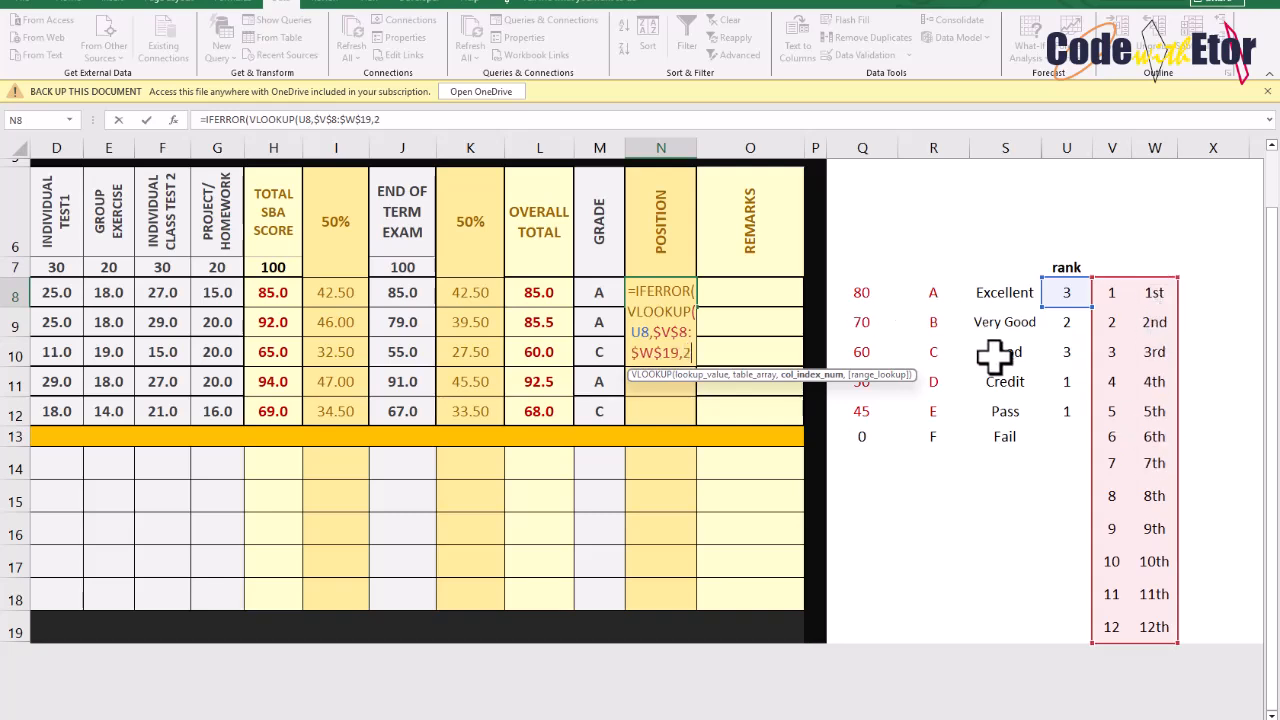
text(,)
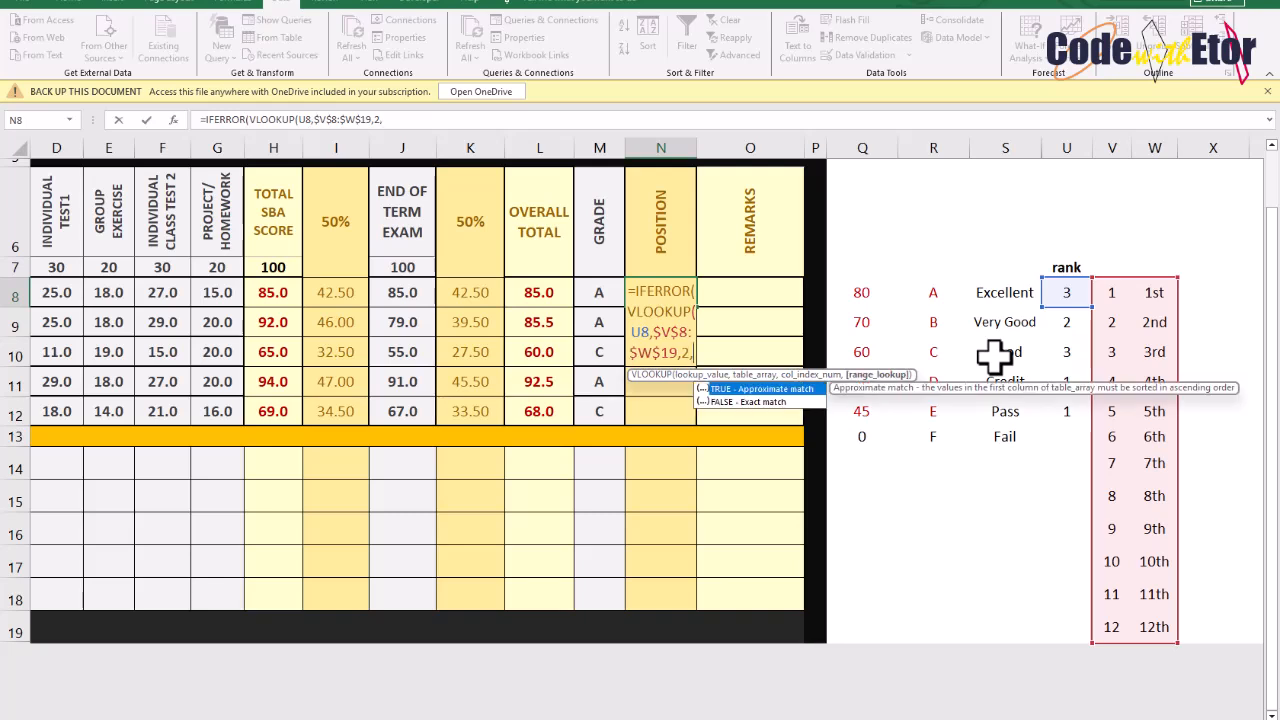
click(731, 402)
double_click(729, 404)
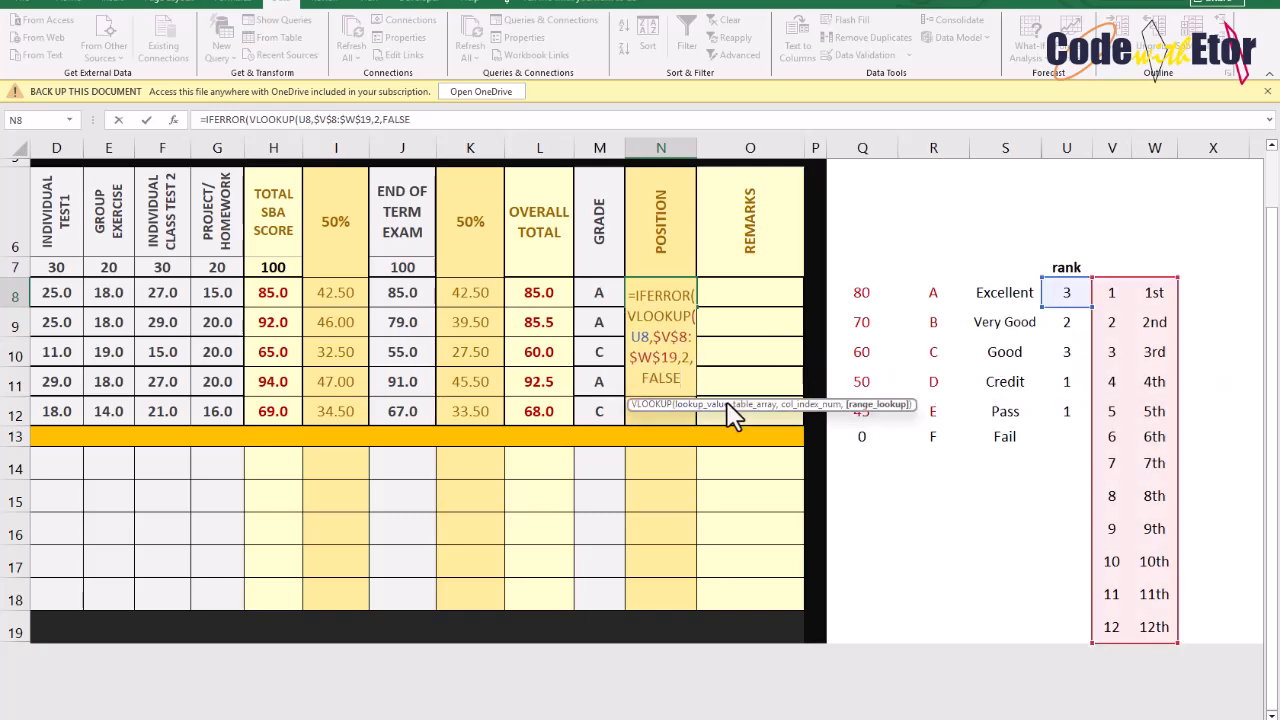
text()))
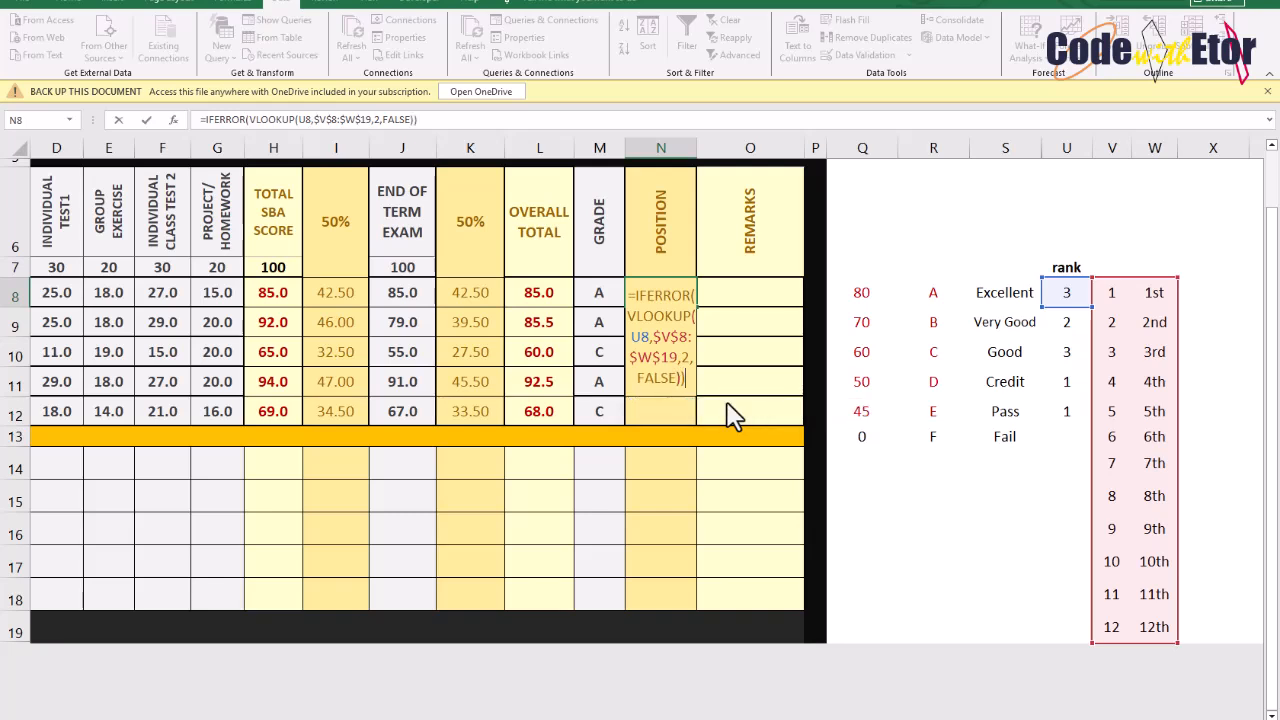
key(Return)
Add "" as the IFERROR fallback to the N8 Position formula and enter it
click(730, 402)
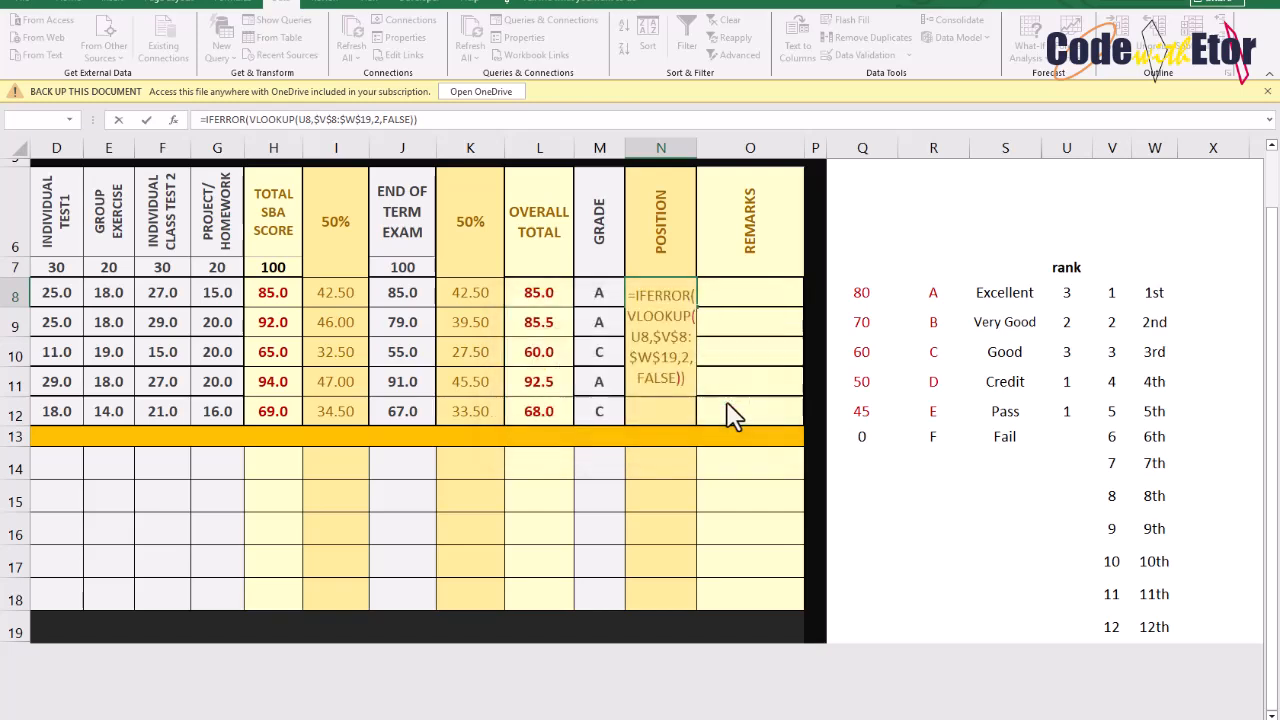
click(687, 379)
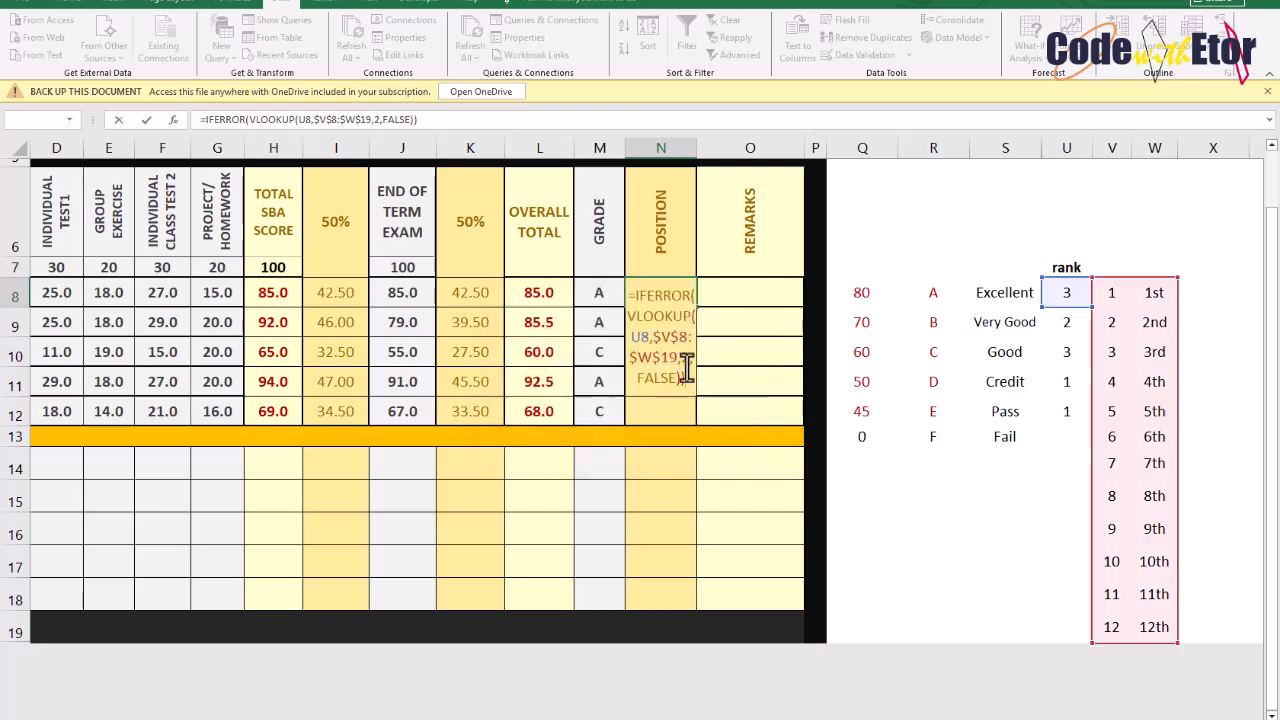
key(BackSpace)
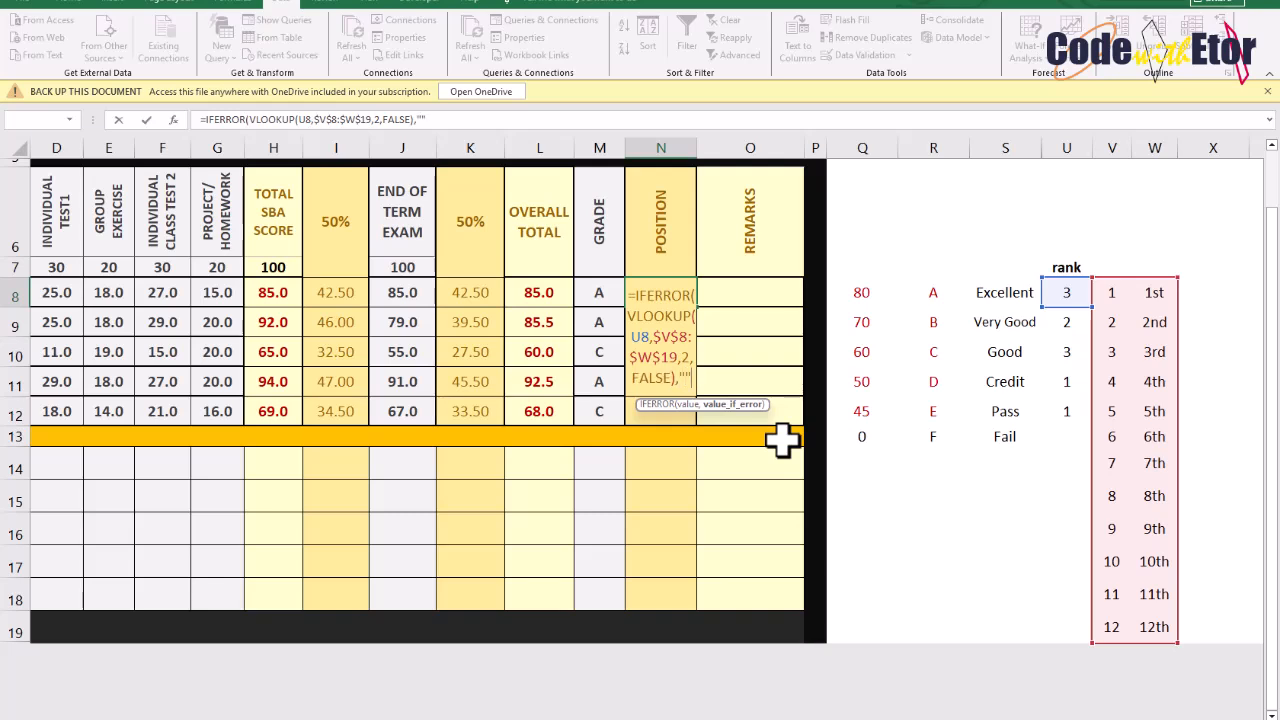
text())
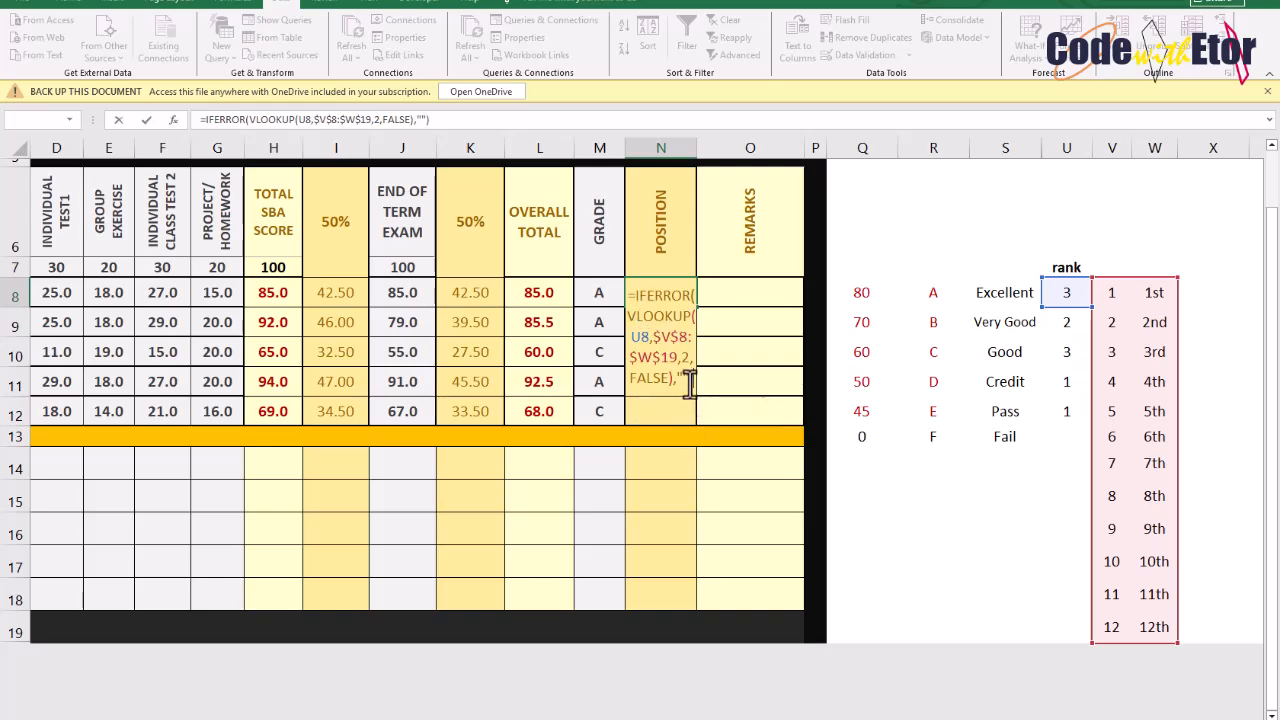
key(Return)
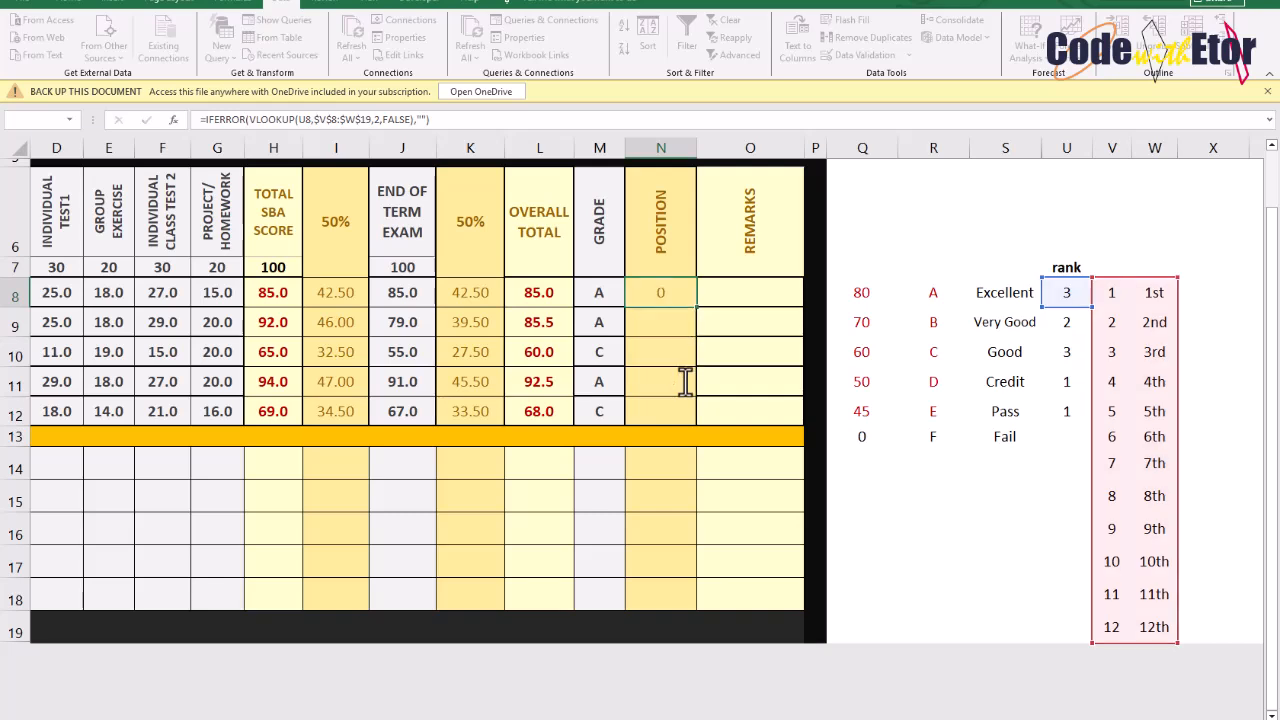
Re-enter the Position formula in N8 and fill it down through N12
click(660, 292)
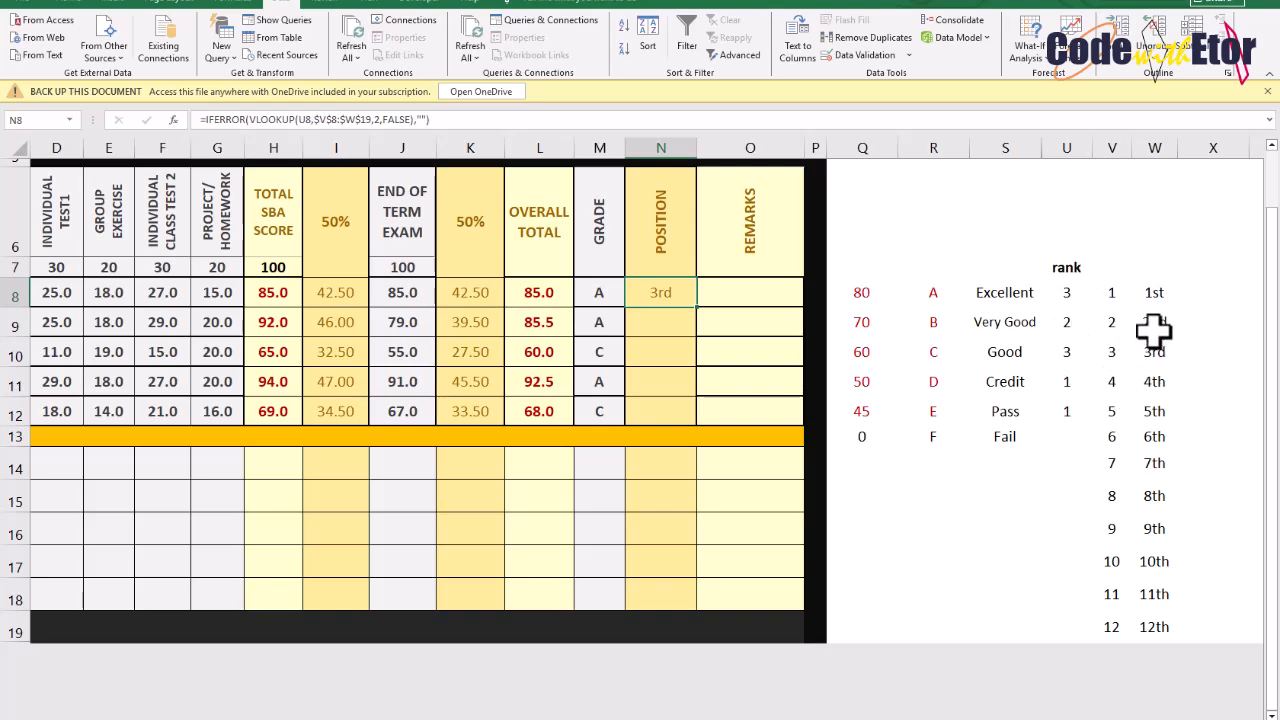
double_click(674, 290)
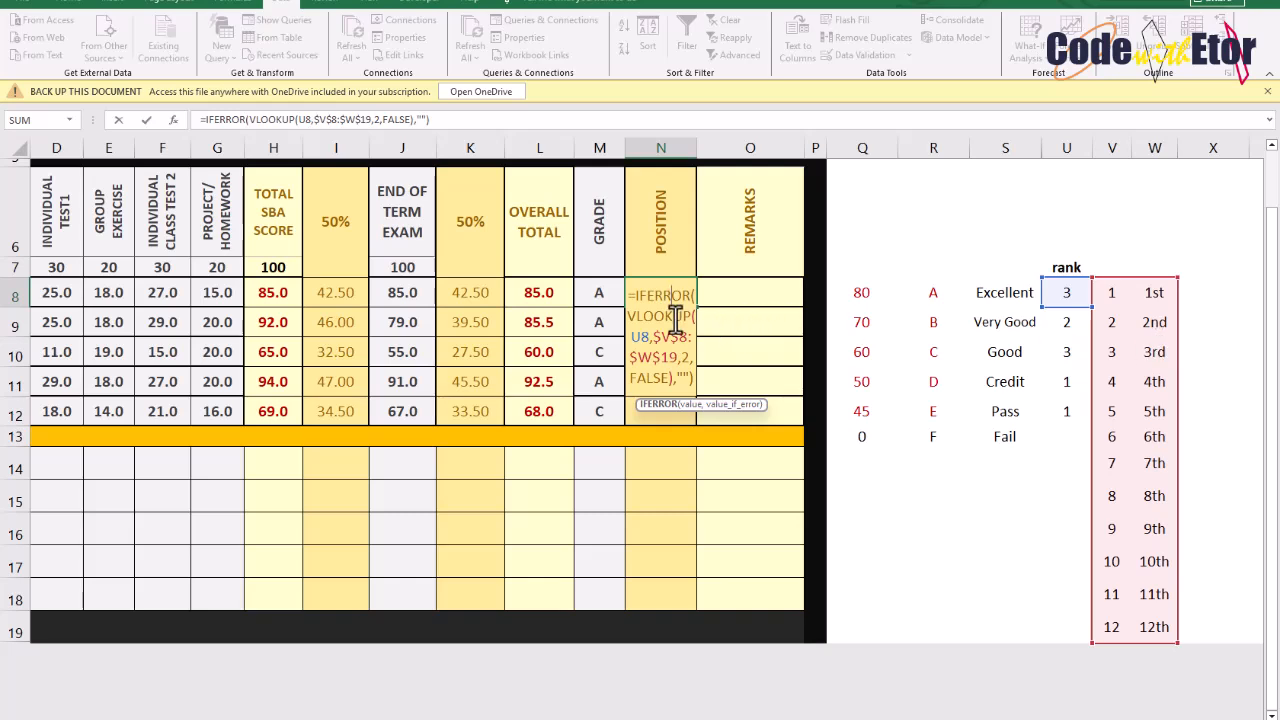
key(Return)
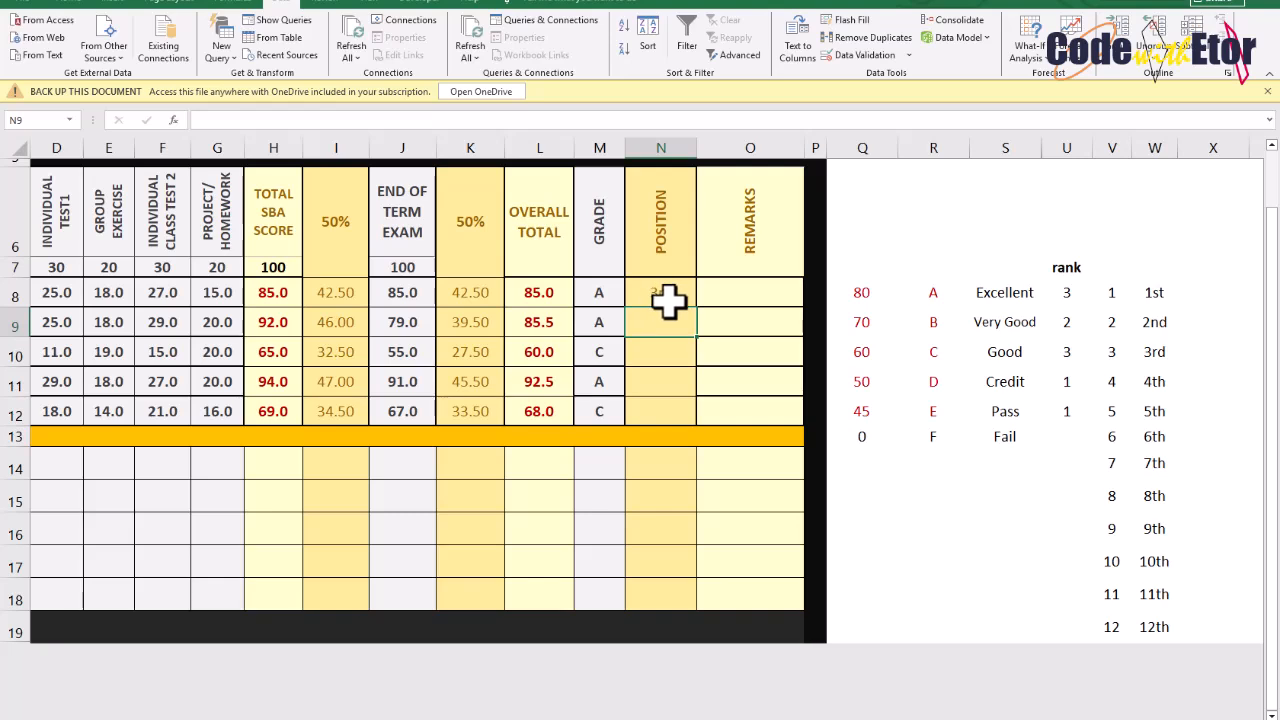
click(668, 300)
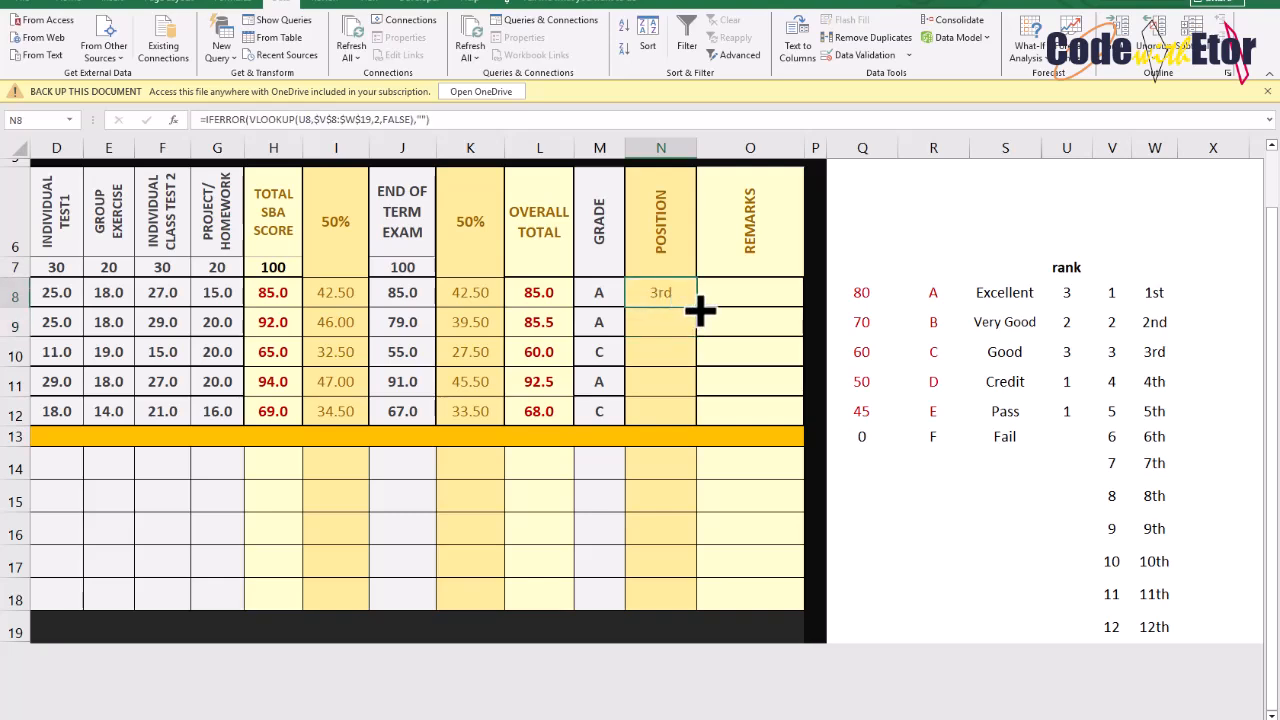
drag(697, 320, 693, 425)
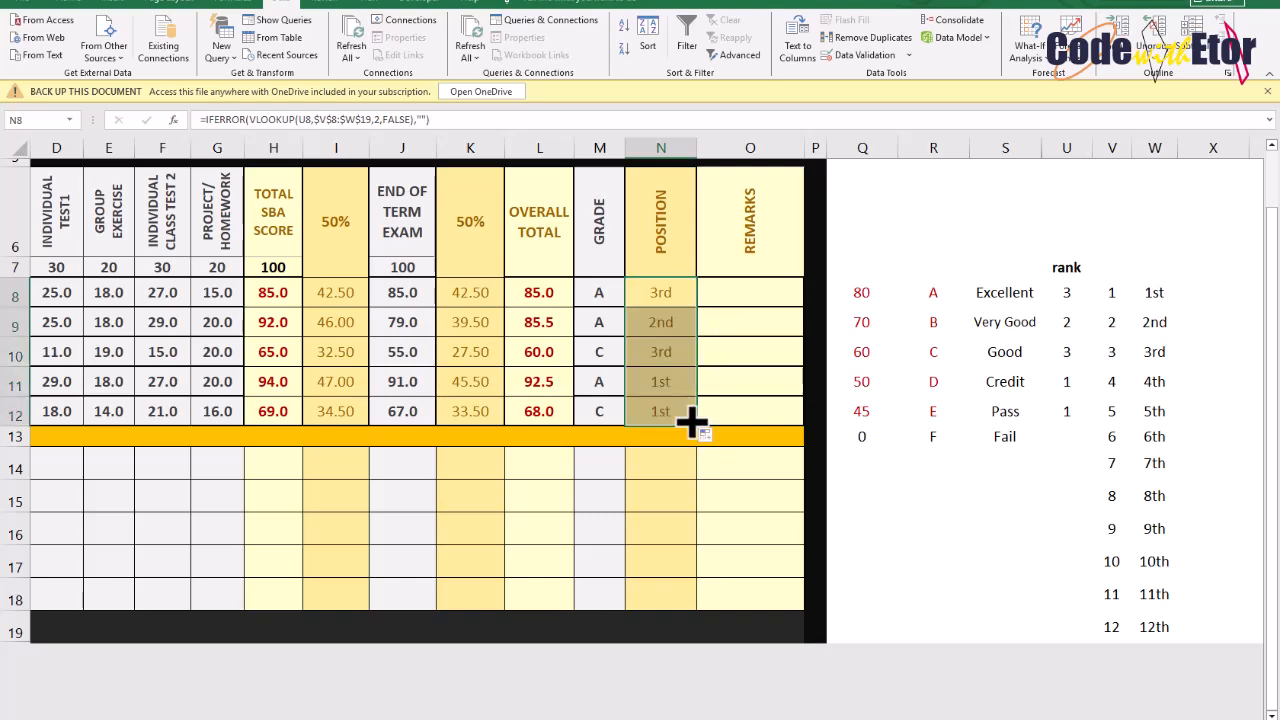
Make the RANK range in U8 absolute as $L$8:$L$18 and fill the rank helper formula down to U19
click(651, 360)
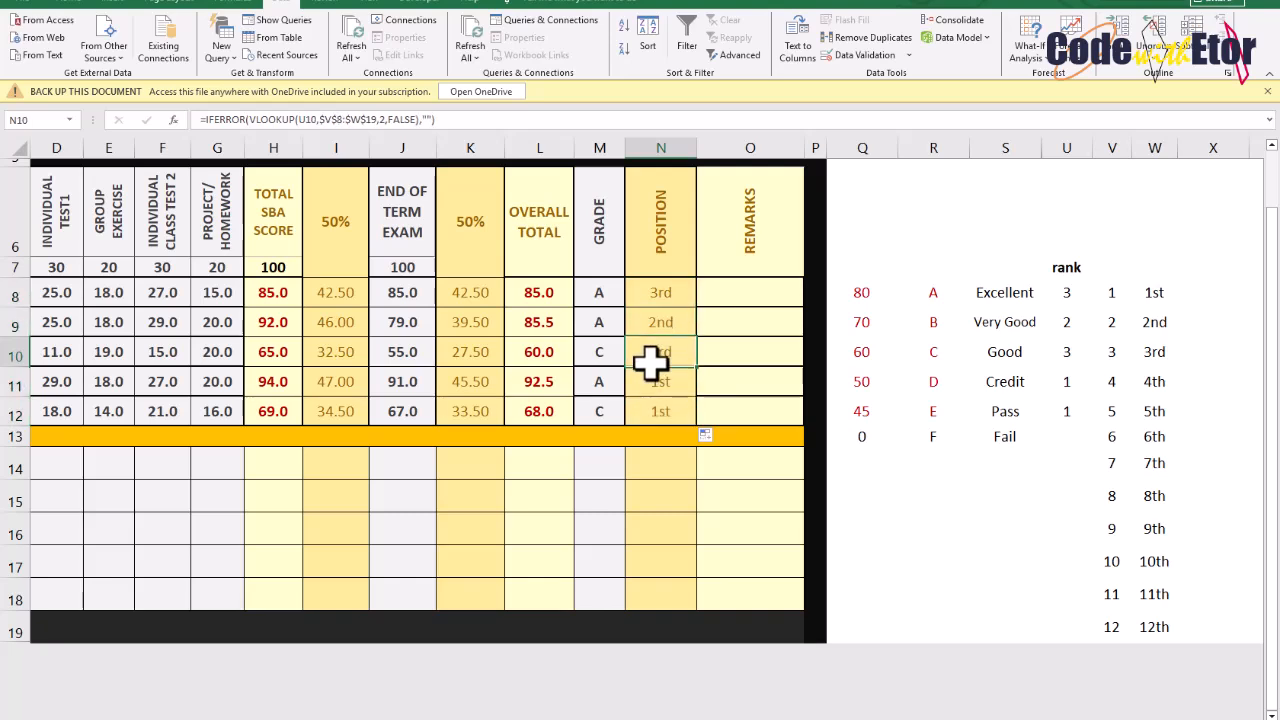
click(660, 385)
click(648, 352)
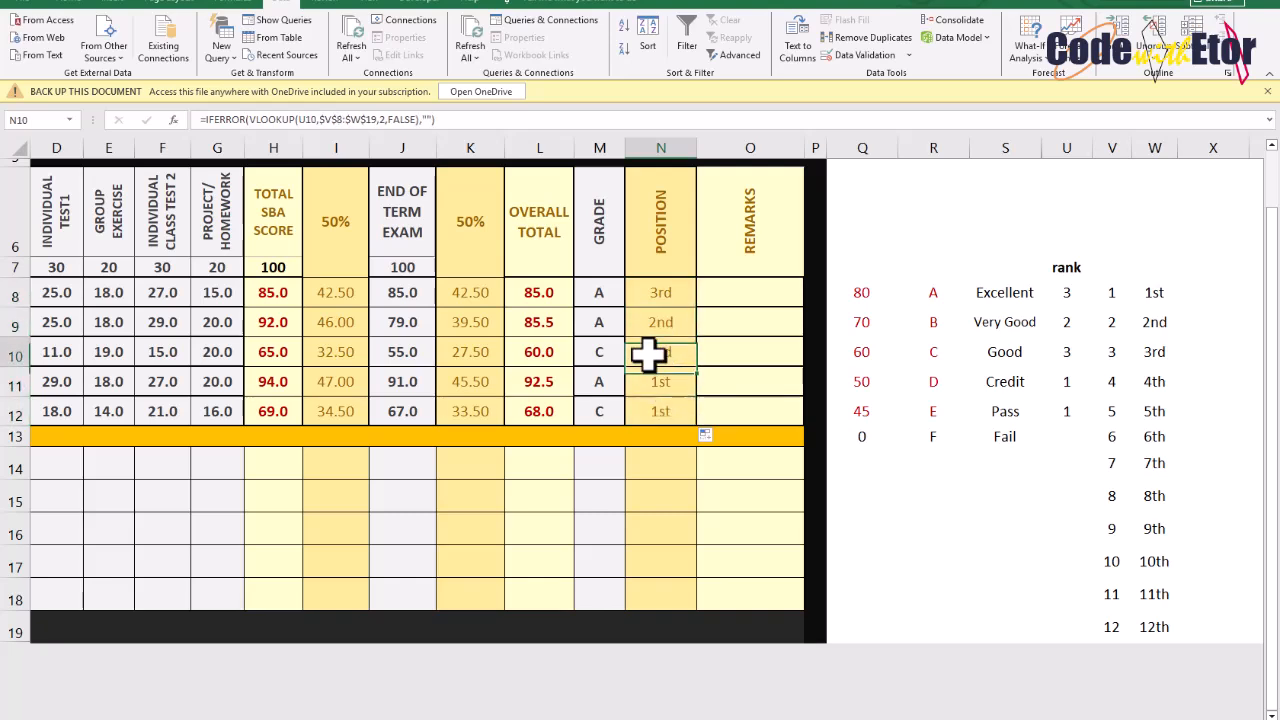
double_click(648, 352)
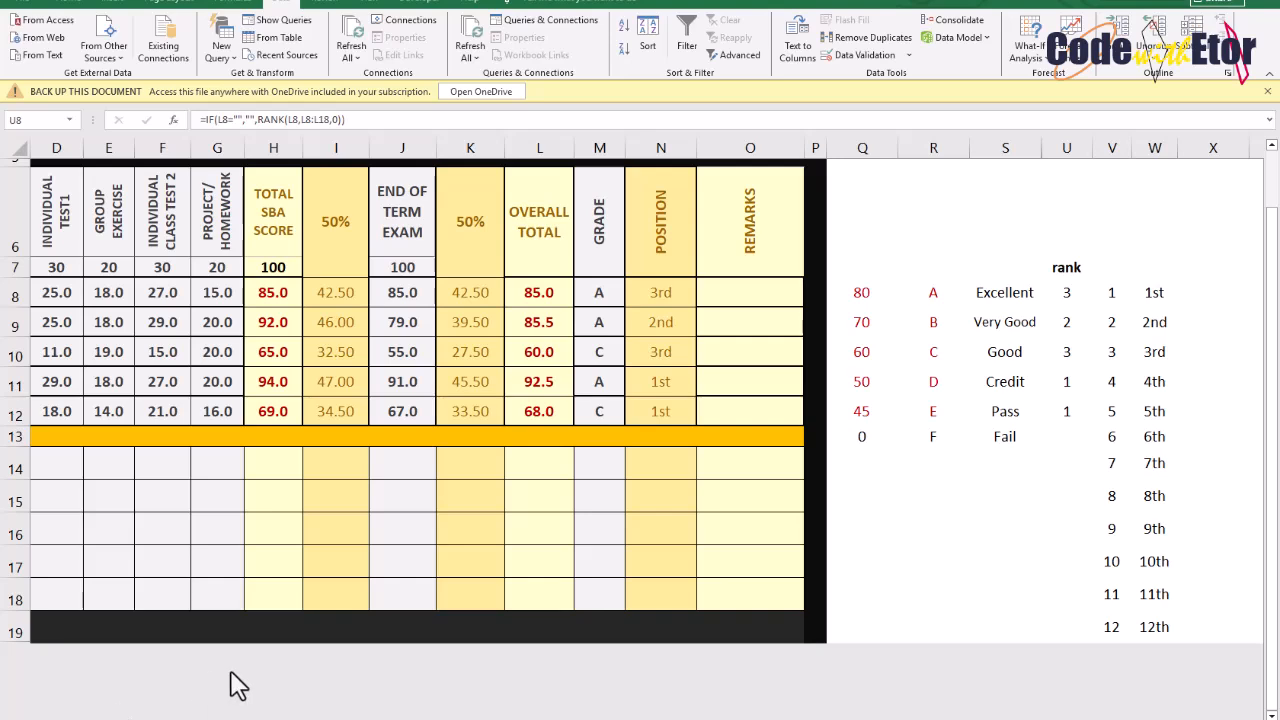
double_click(1068, 303)
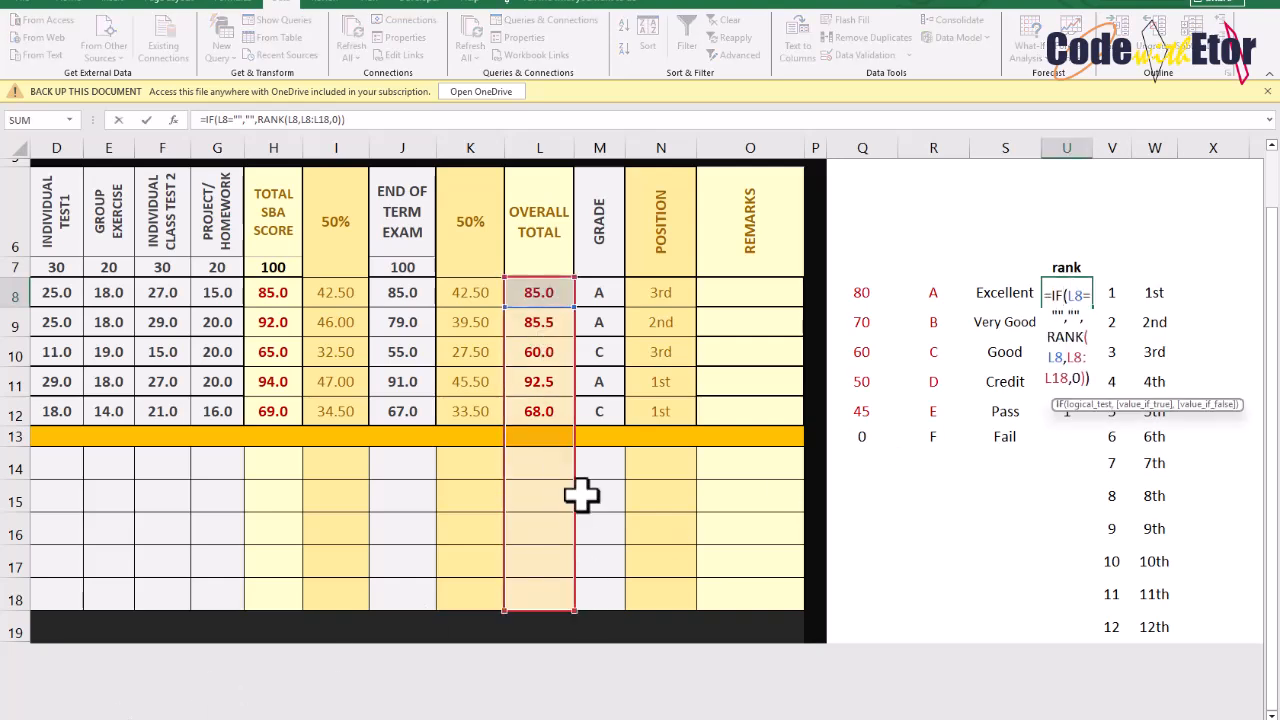
click(1069, 363)
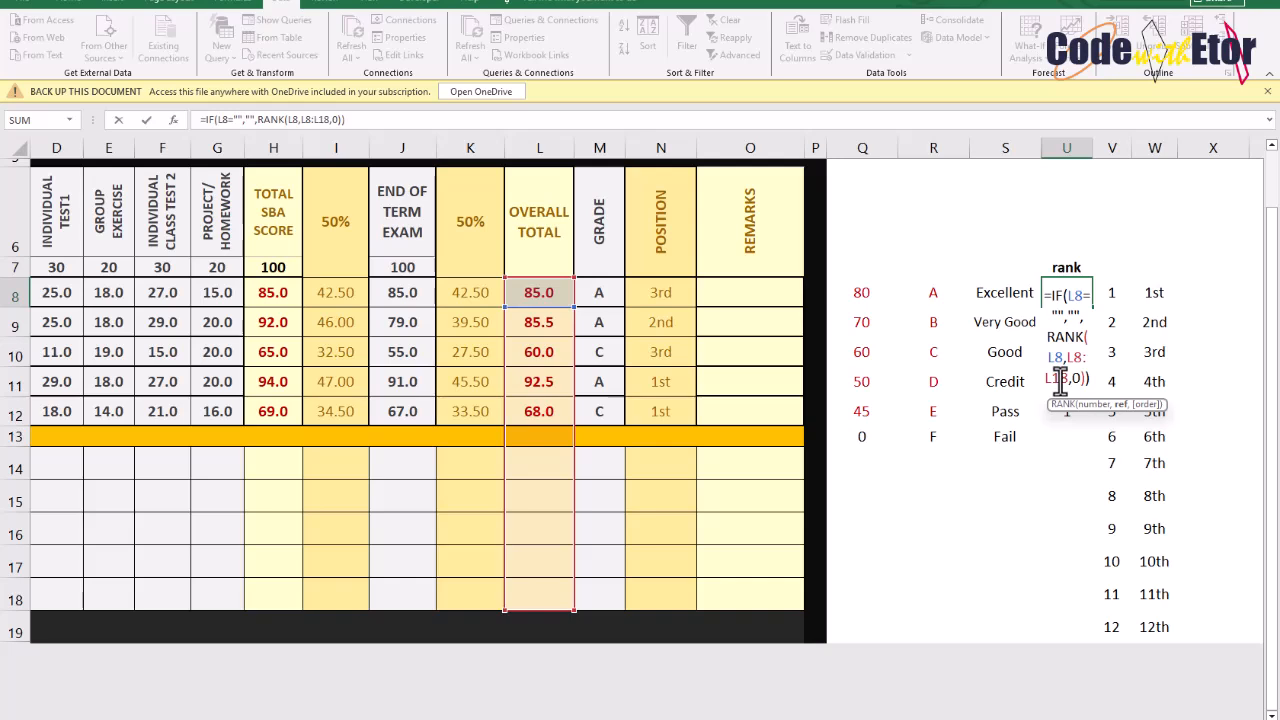
mouse_move(1086, 380)
mouse_down()
mouse_move(1070, 378)
mouse_move(1075, 360)
mouse_up()
key(F4)
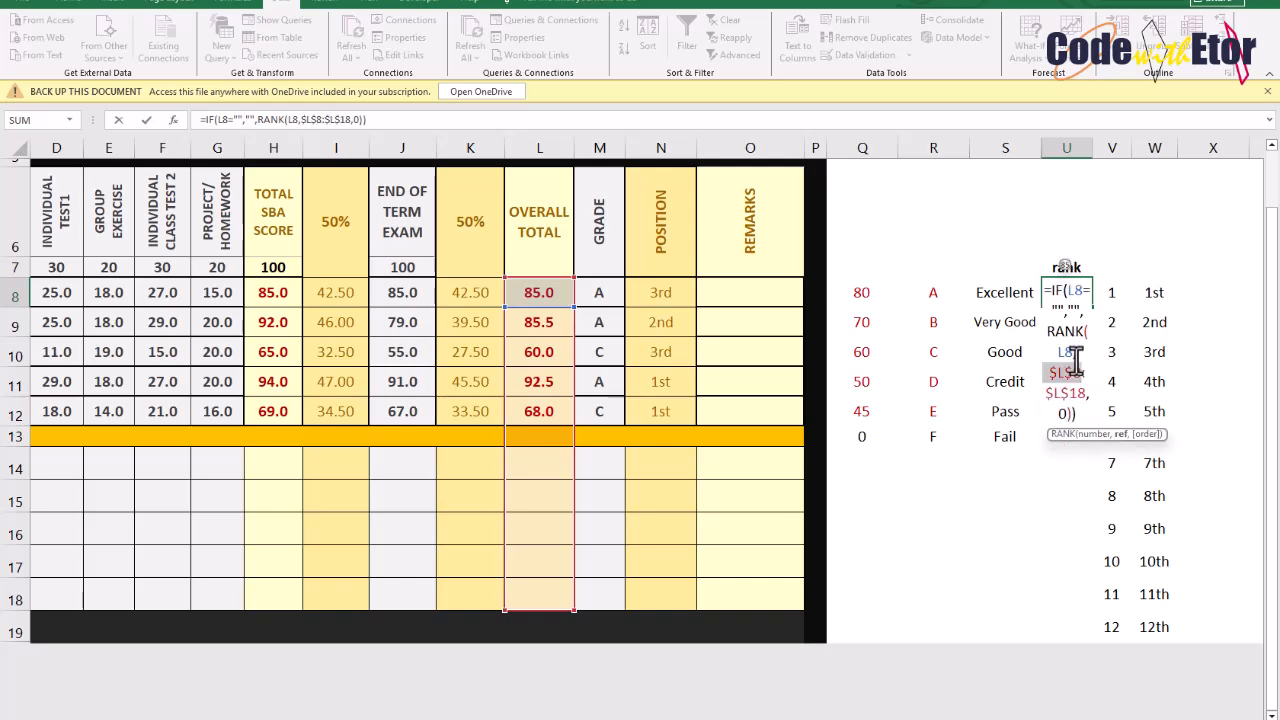
key(Return)
click(1070, 290)
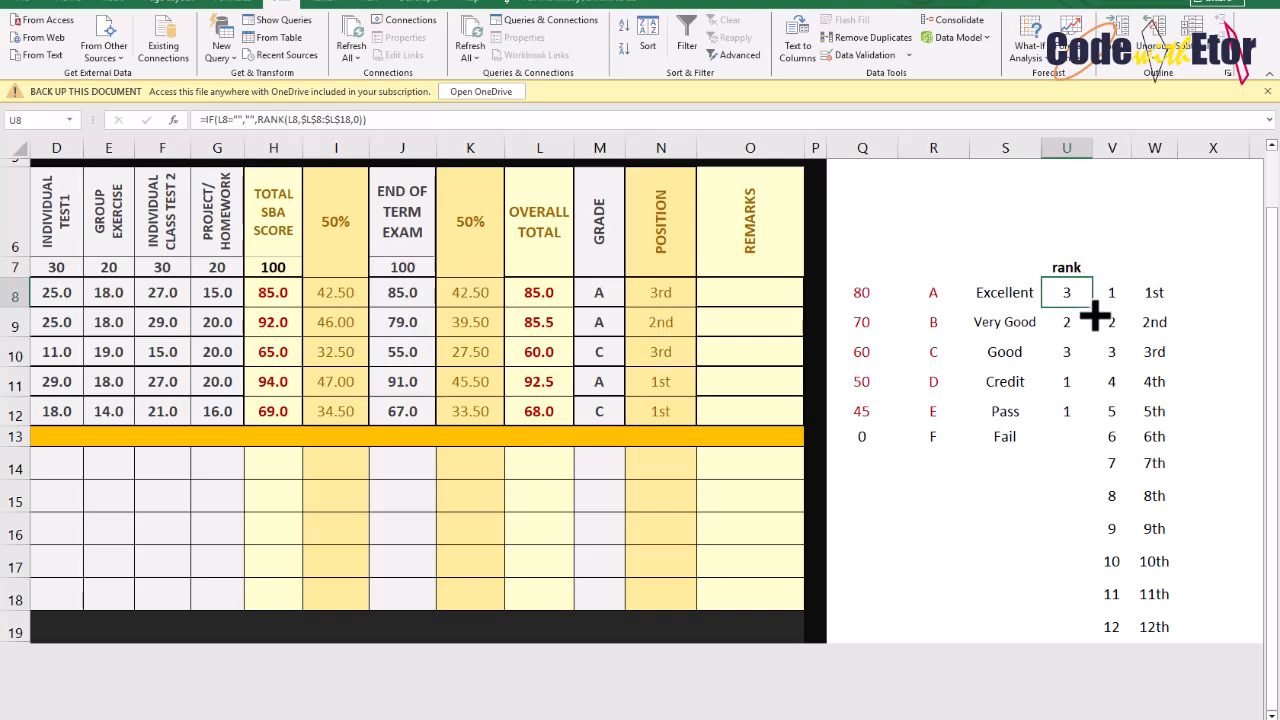
drag(1095, 316, 1091, 636)
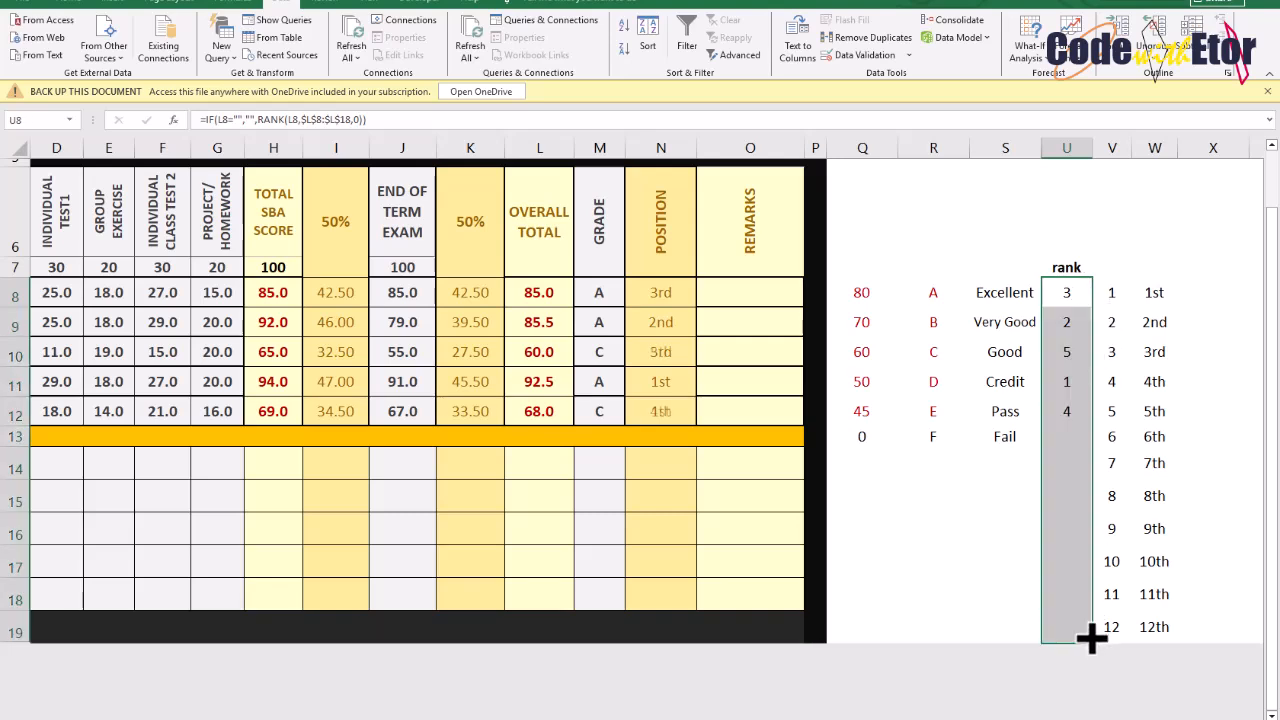
Inspect the rank helper and Position formulas and the ranges they reference
click(1036, 321)
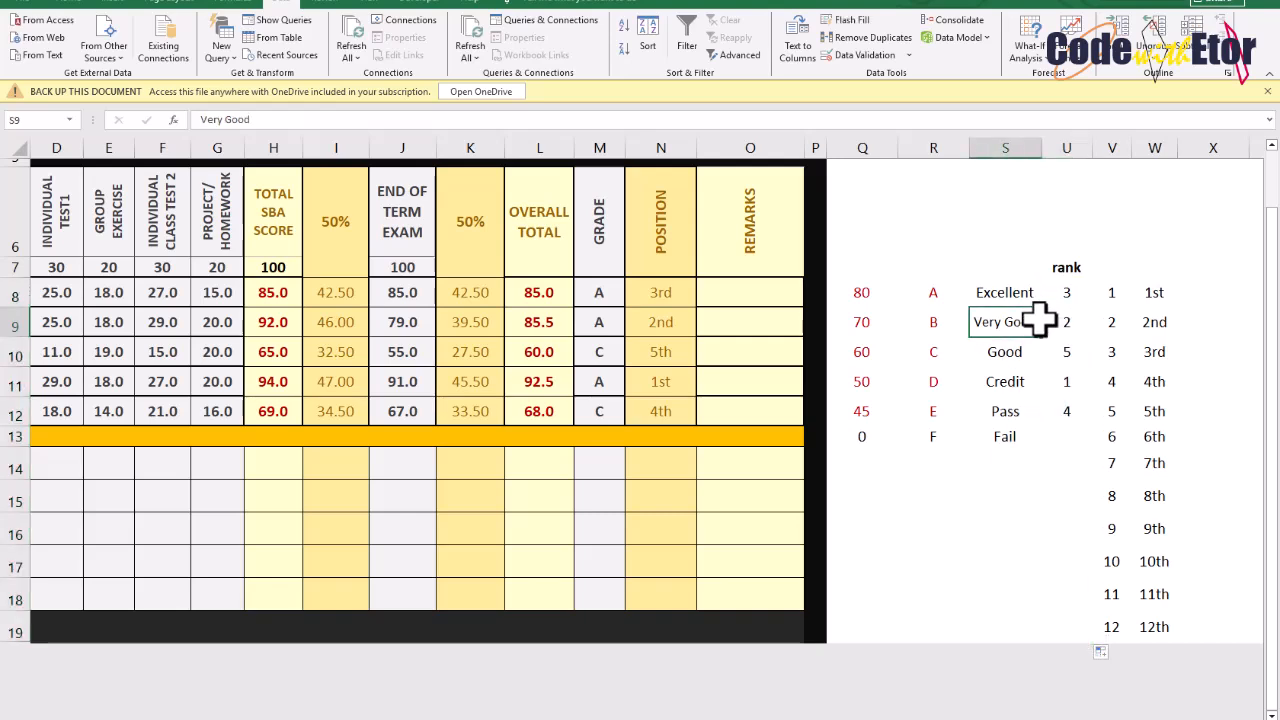
click(660, 292)
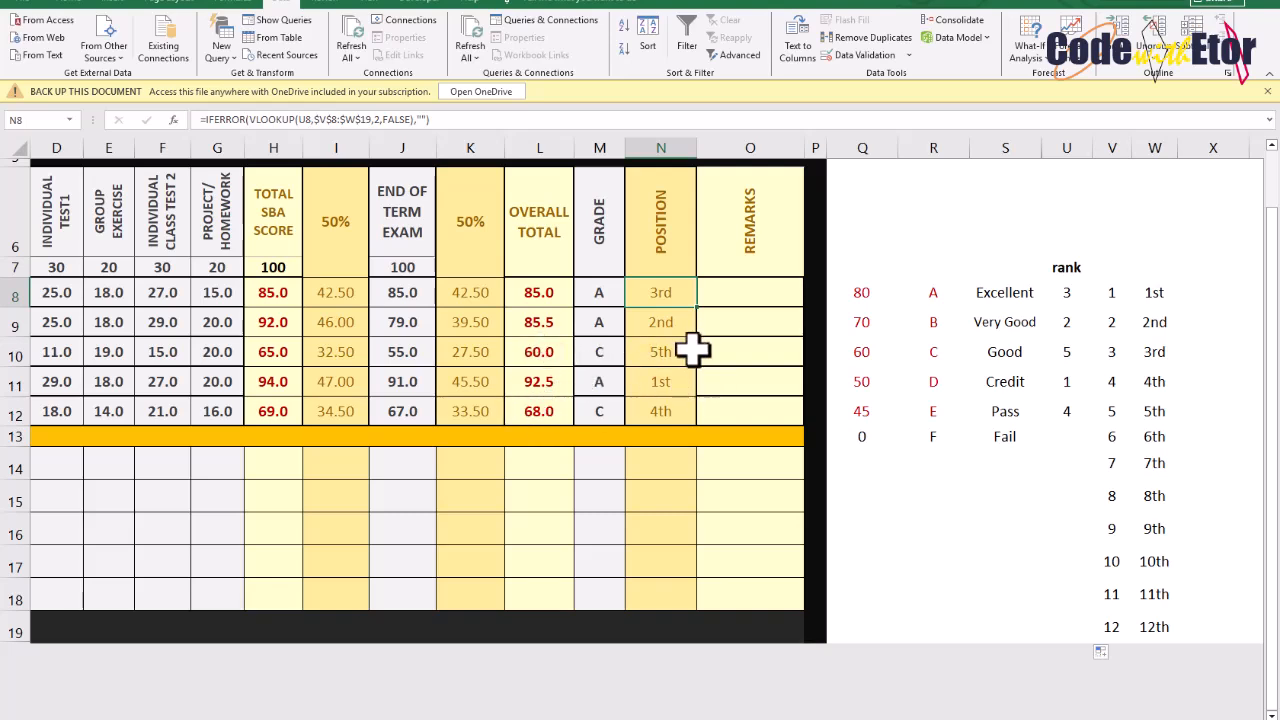
double_click(1067, 293)
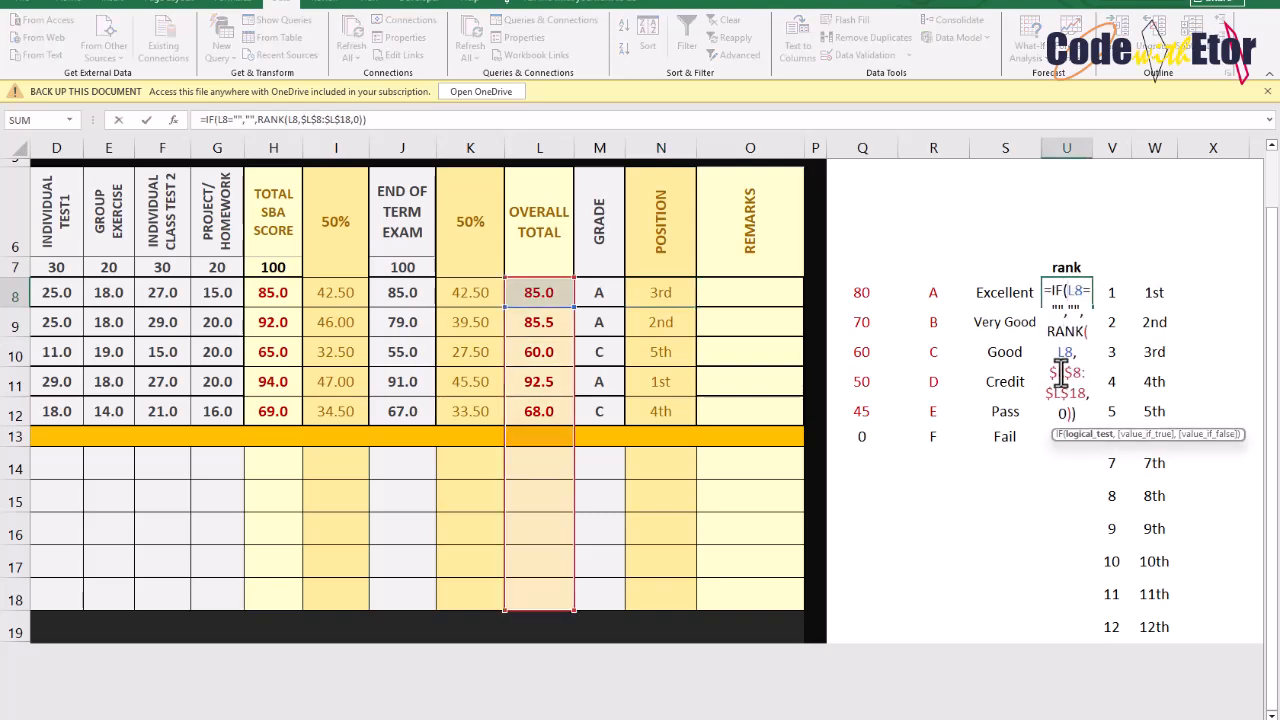
key(Return)
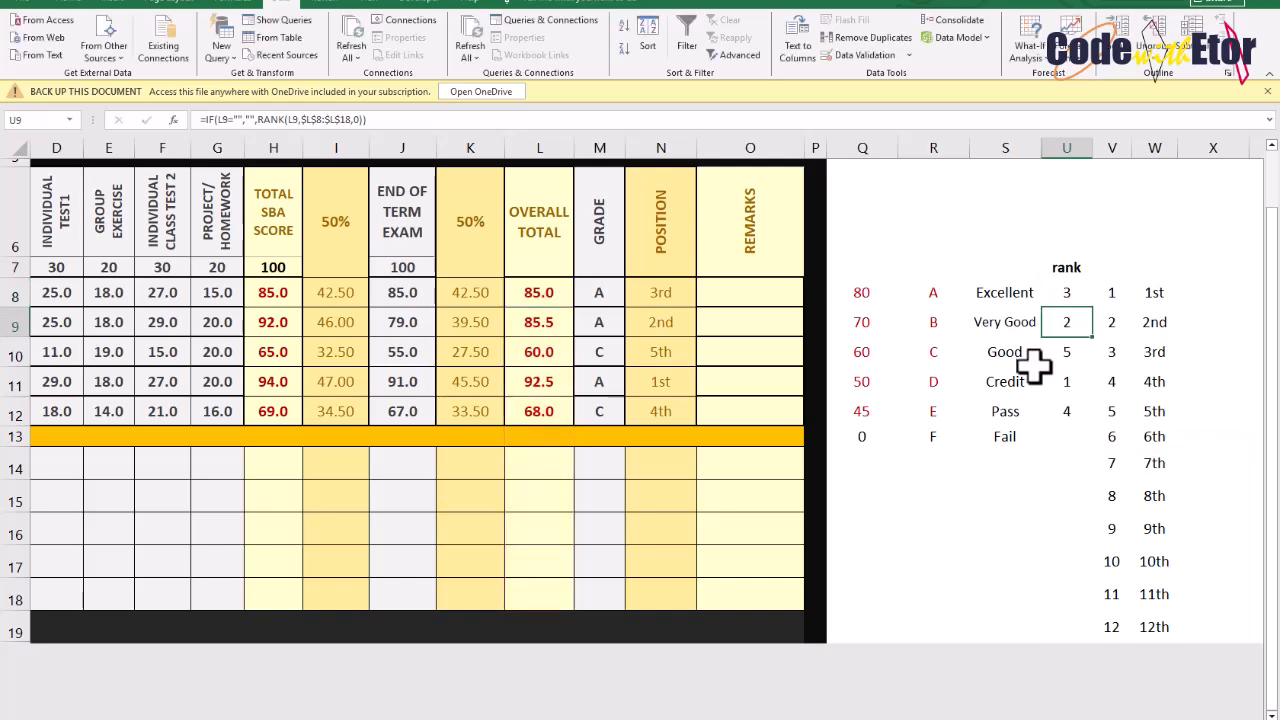
drag(543, 290, 533, 593)
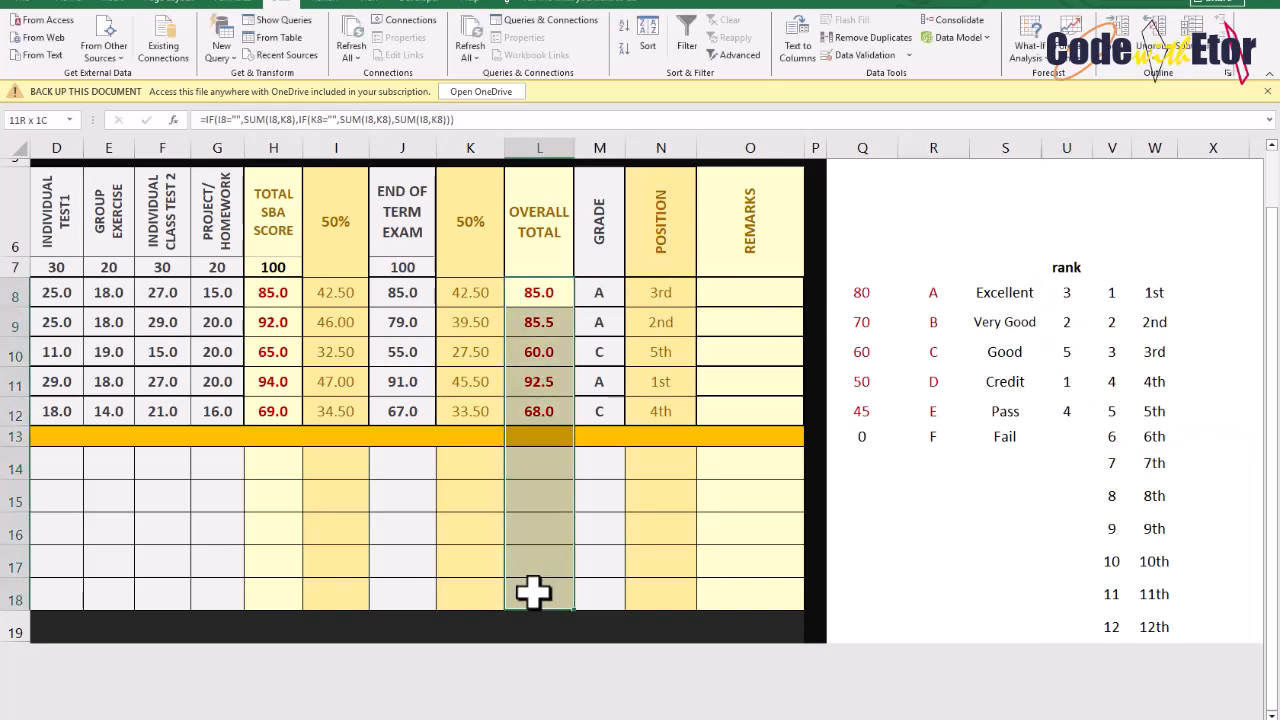
click(1065, 294)
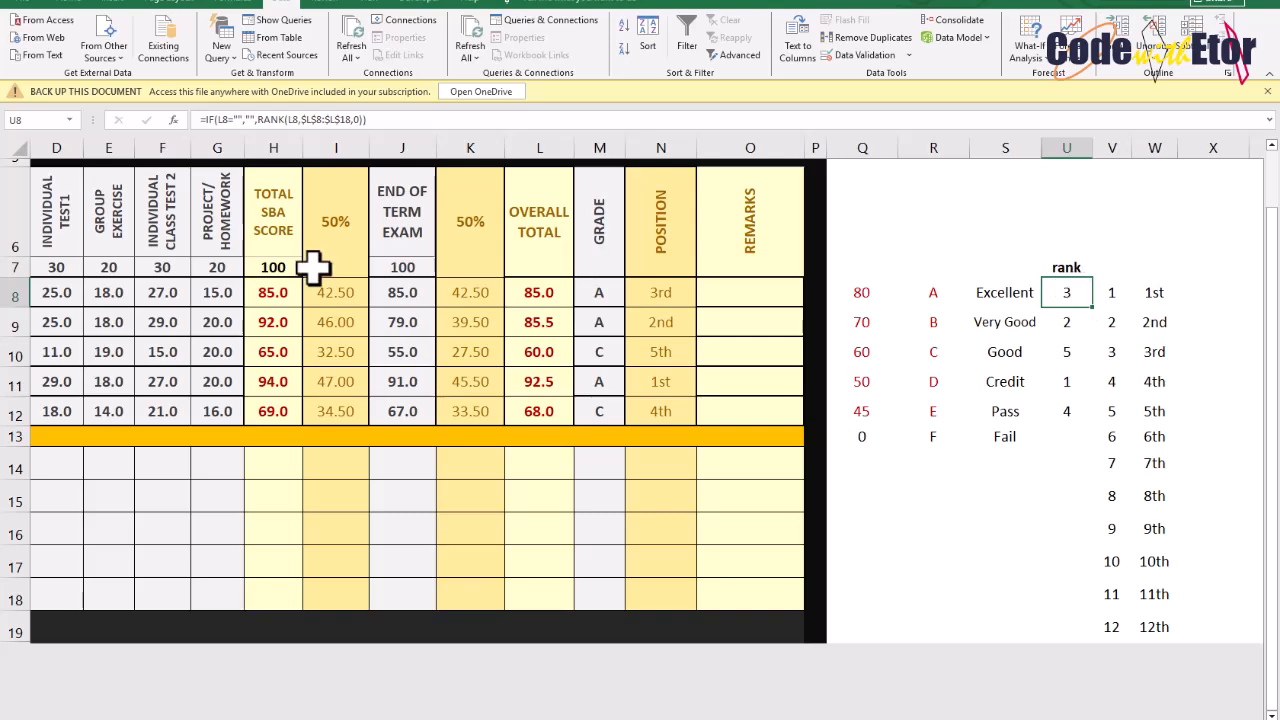
drag(1108, 292, 1152, 638)
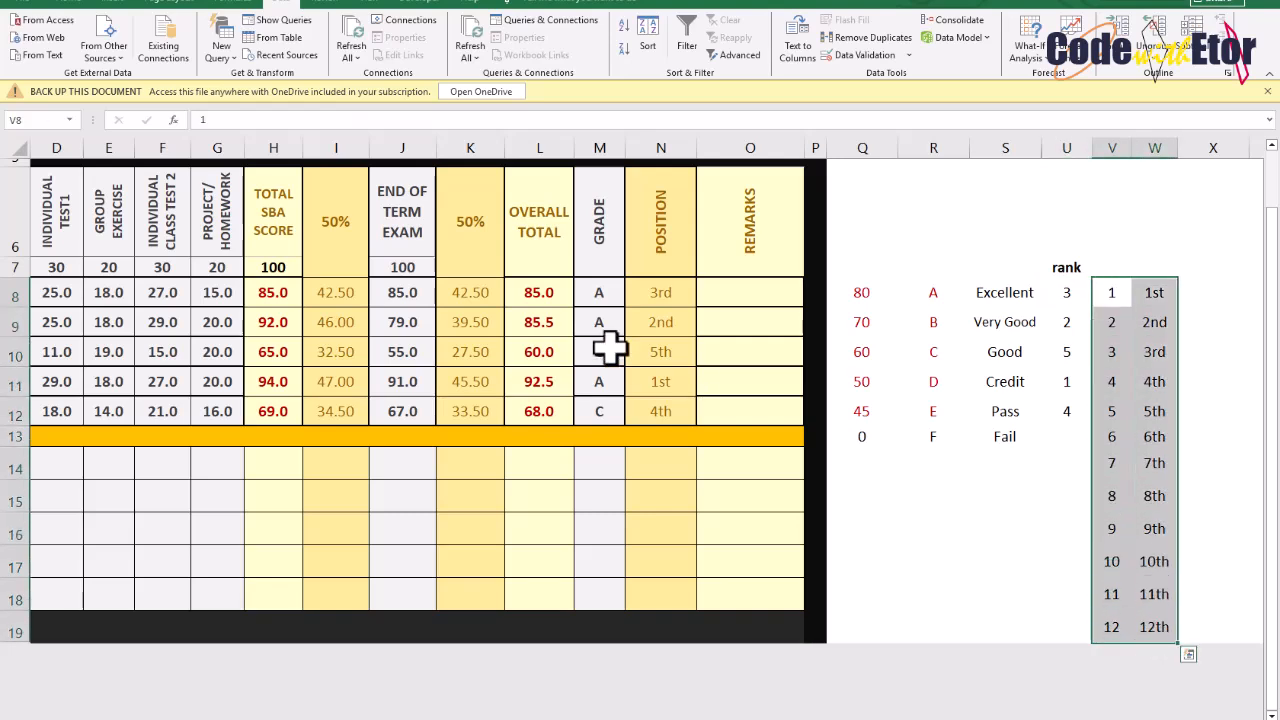
double_click(652, 290)
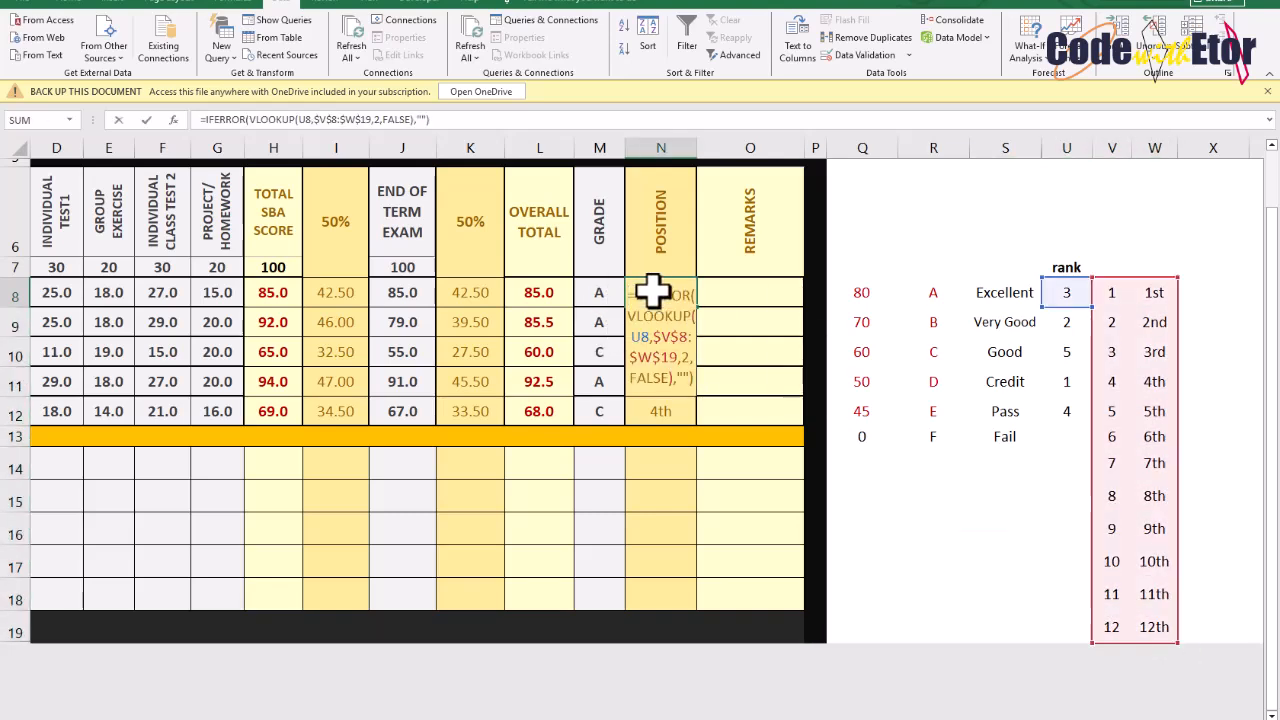
drag(652, 337, 672, 367)
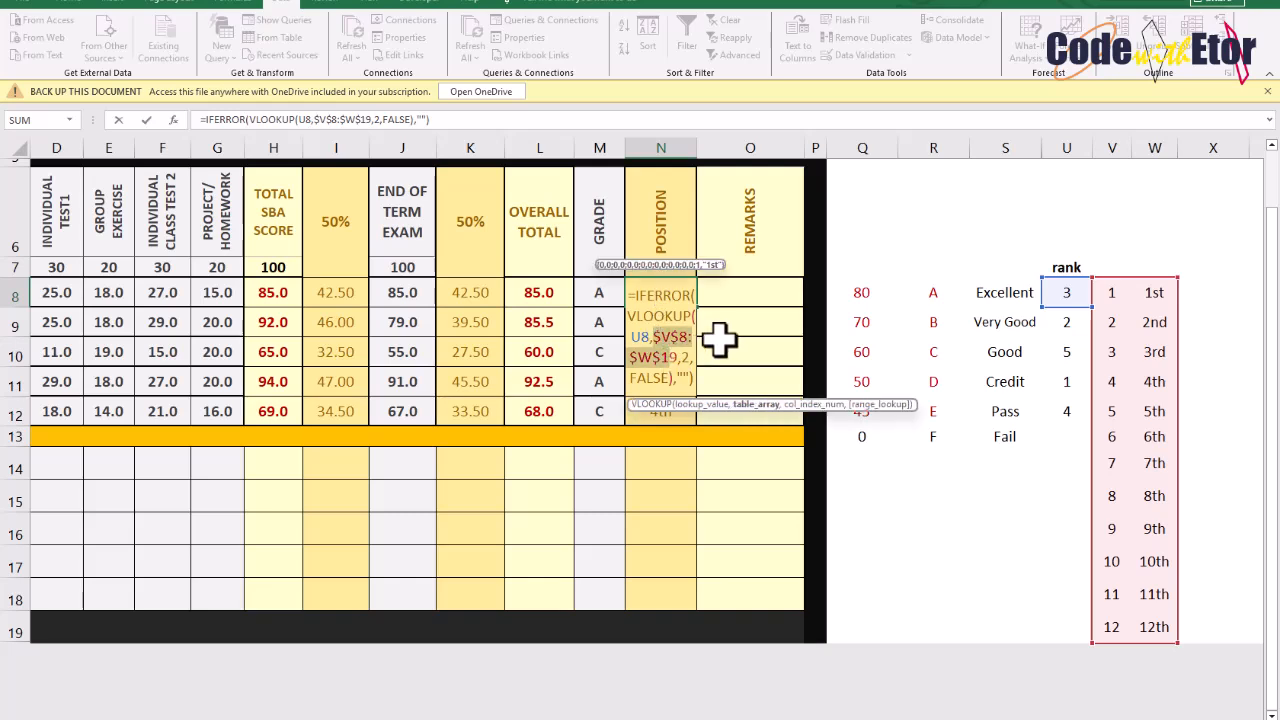
key(Return)
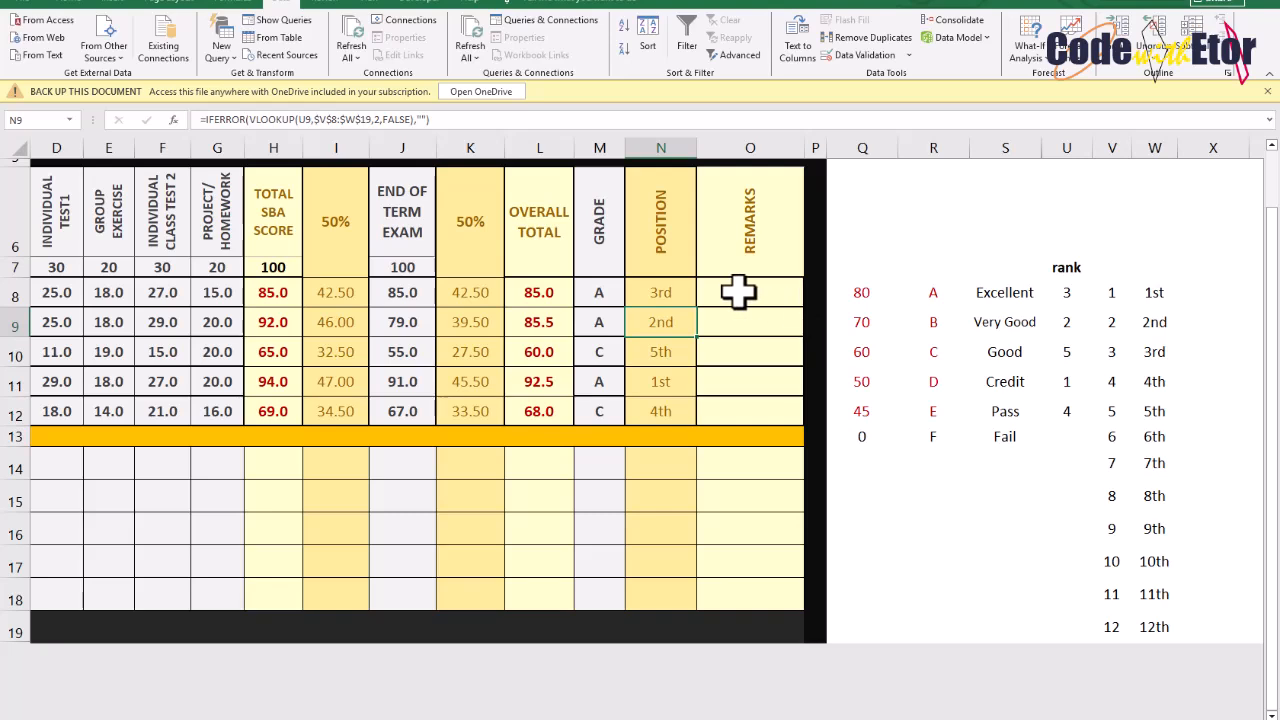
In O8, start the Remarks formula: return blank if M8 is empty, otherwise test whether M8 equals $R$8
drag(738, 292, 740, 406)
drag(597, 290, 597, 404)
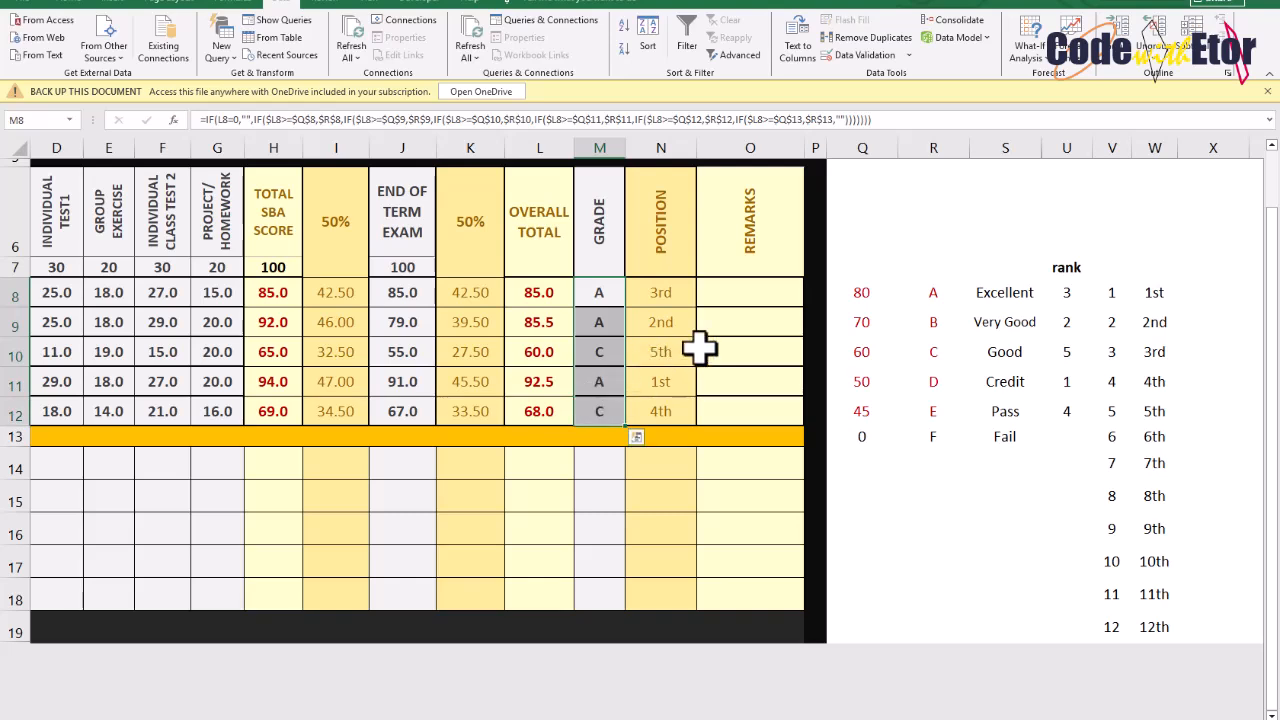
click(749, 297)
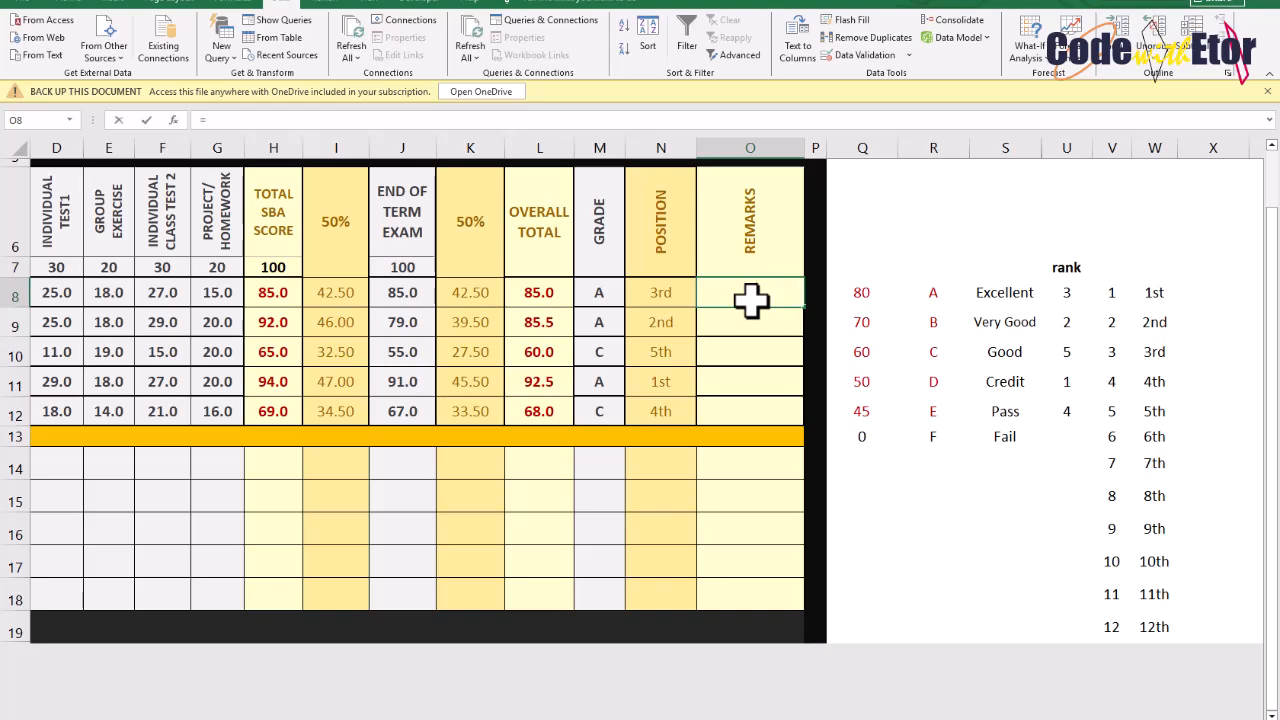
text(=IF)
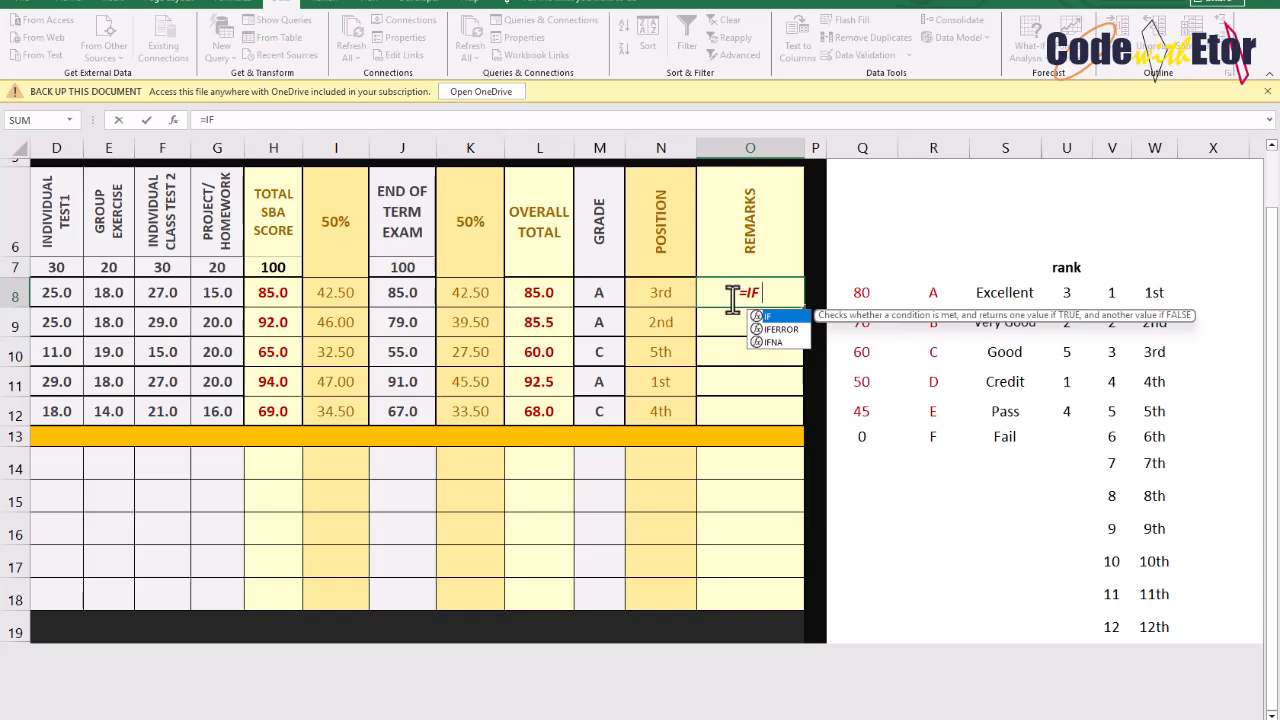
text(()
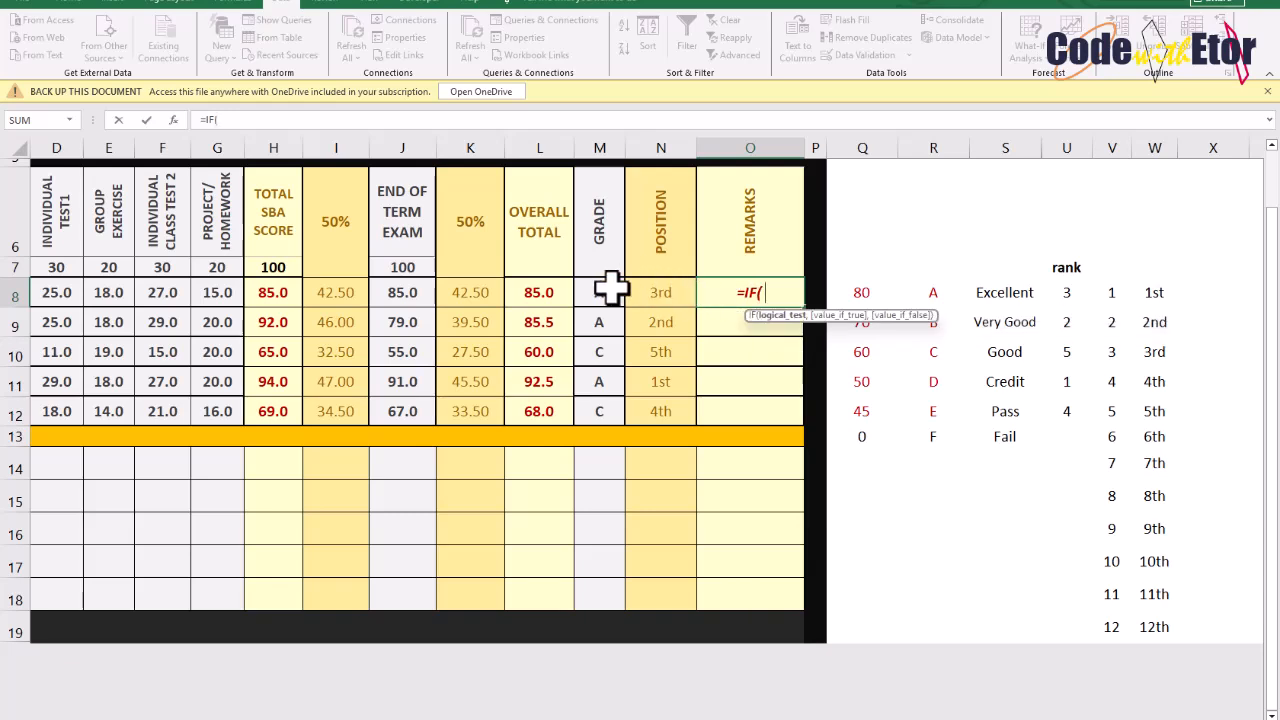
click(606, 290)
text(="")
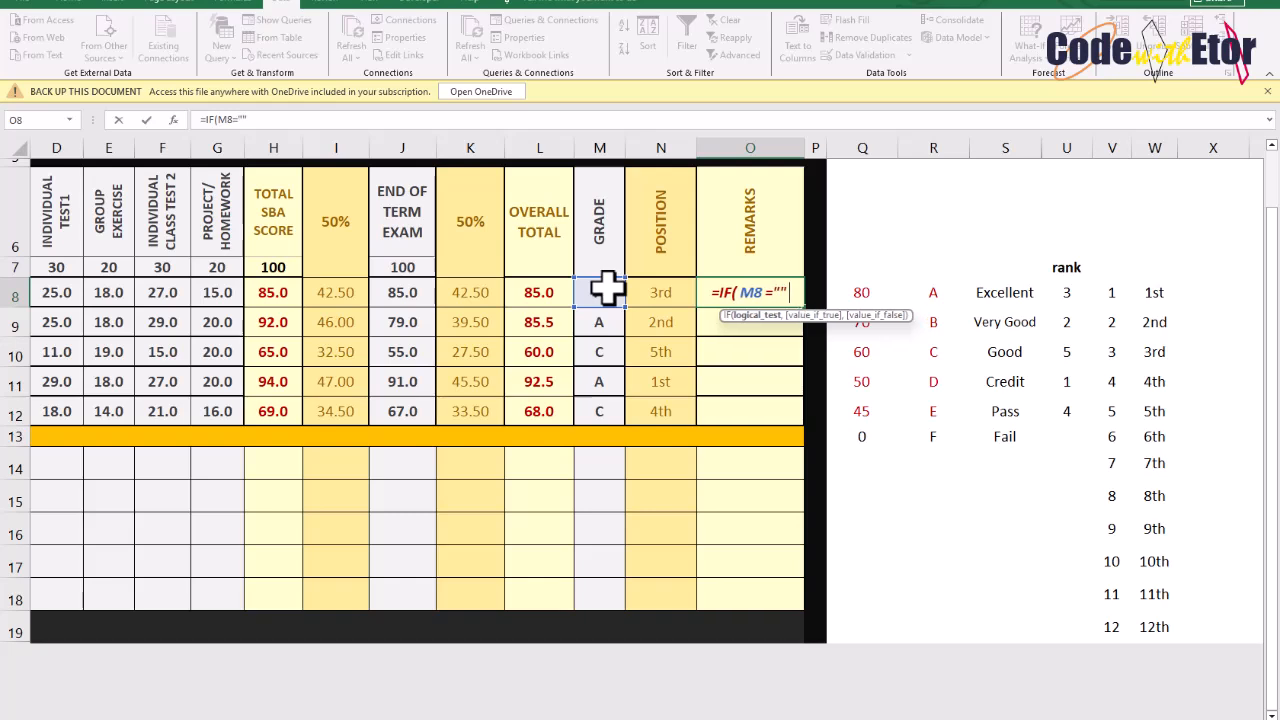
text(,"")
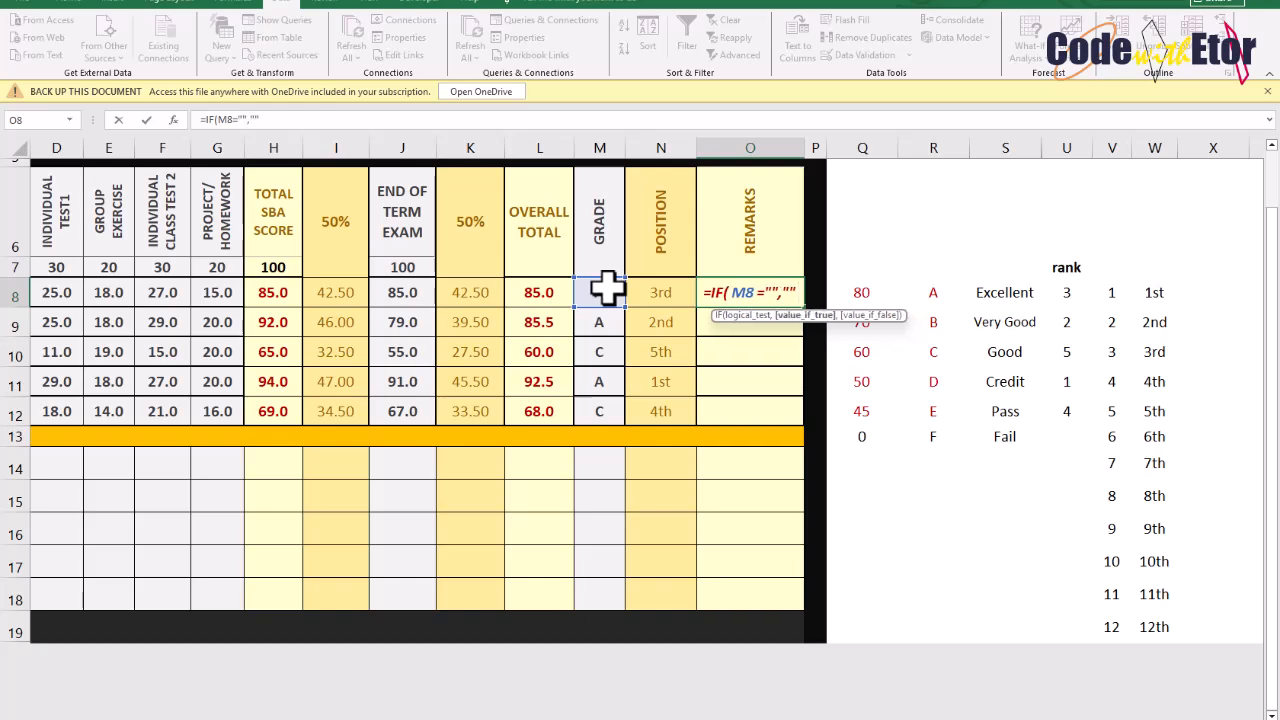
text(,)
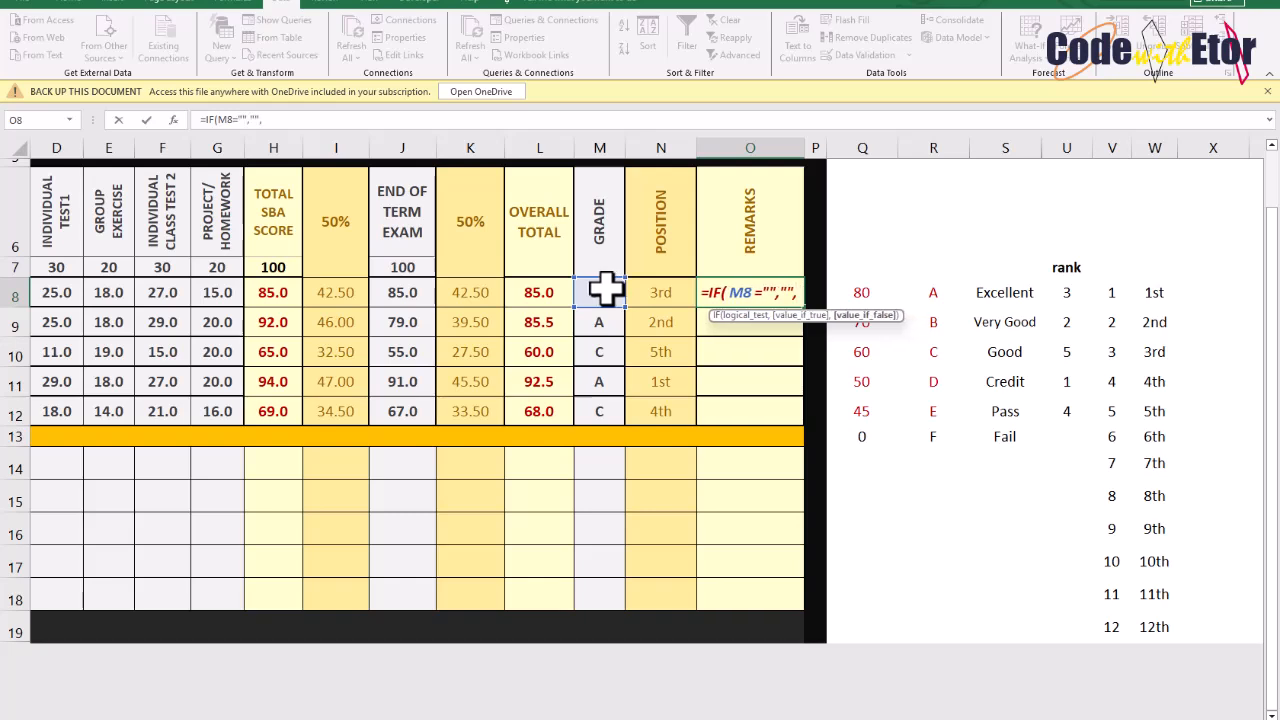
text(IF()
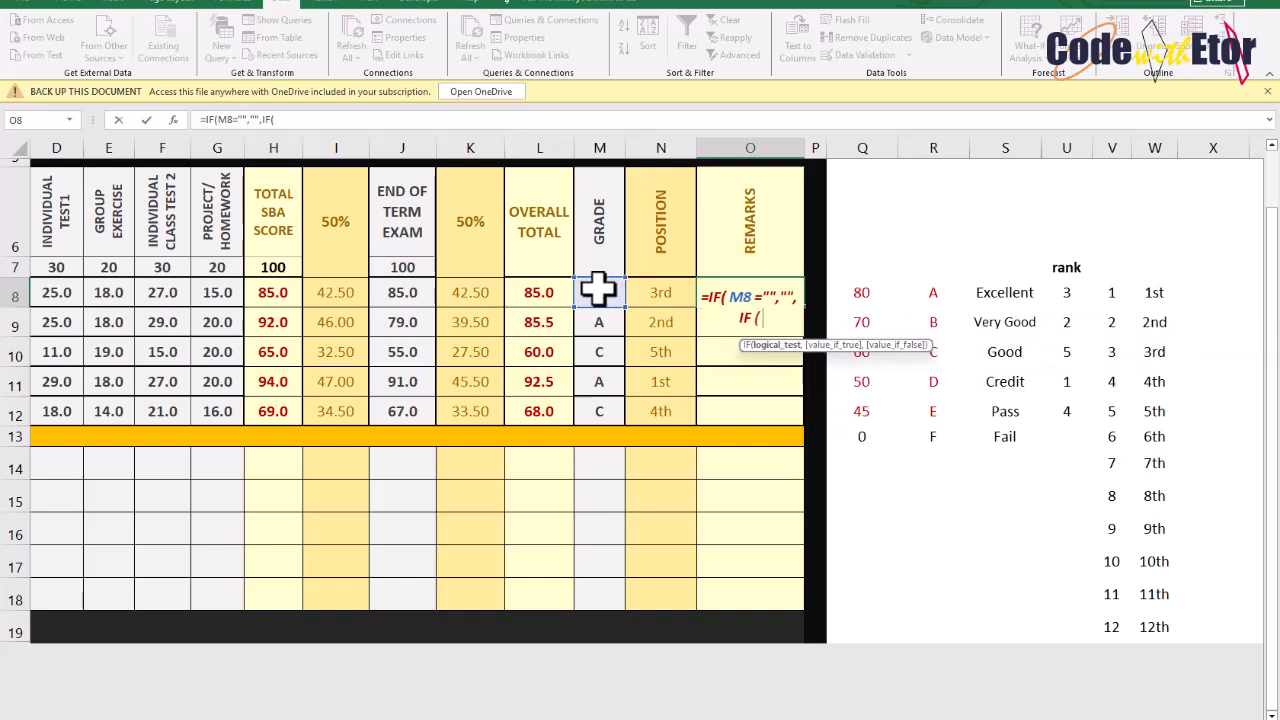
click(598, 288)
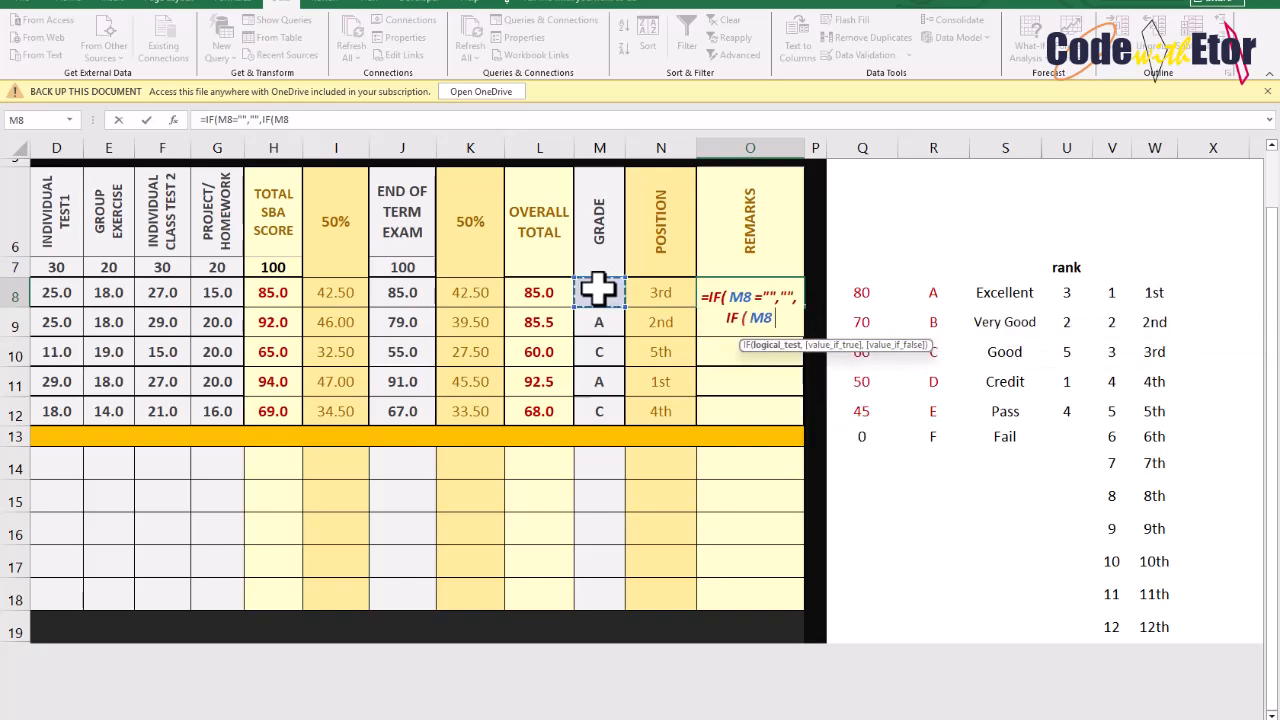
text(=)
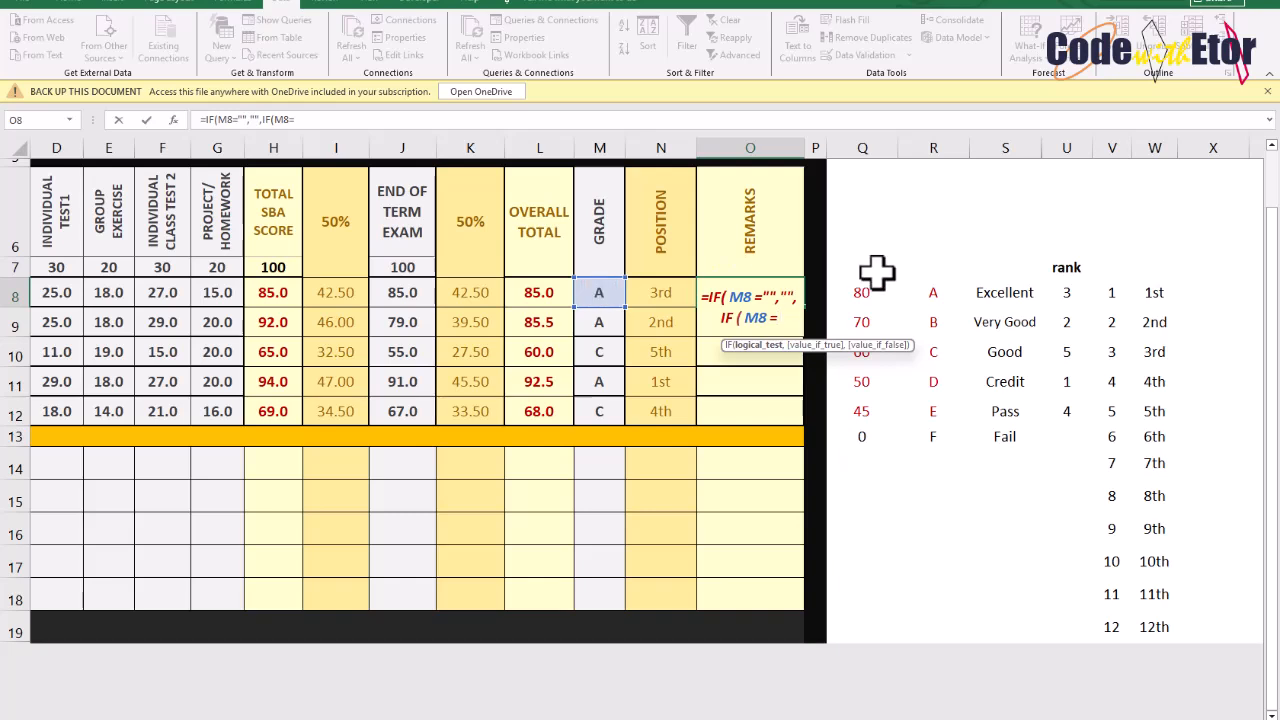
click(933, 290)
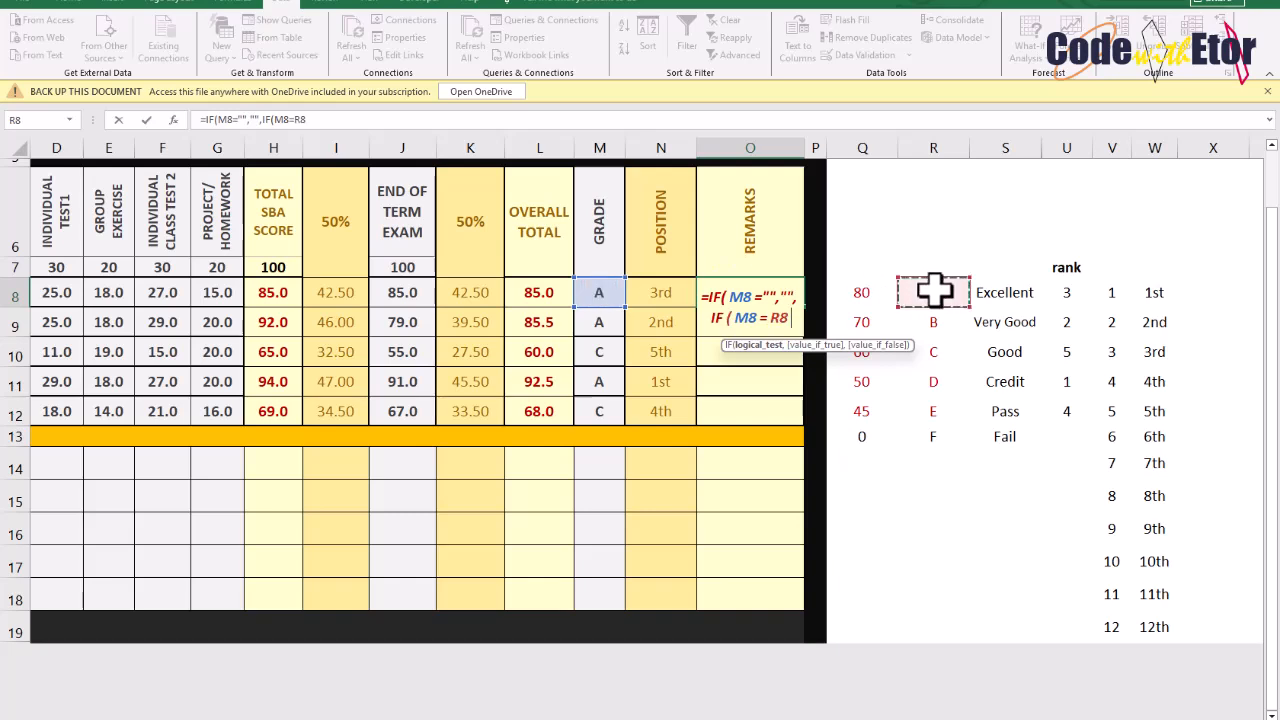
text(,)
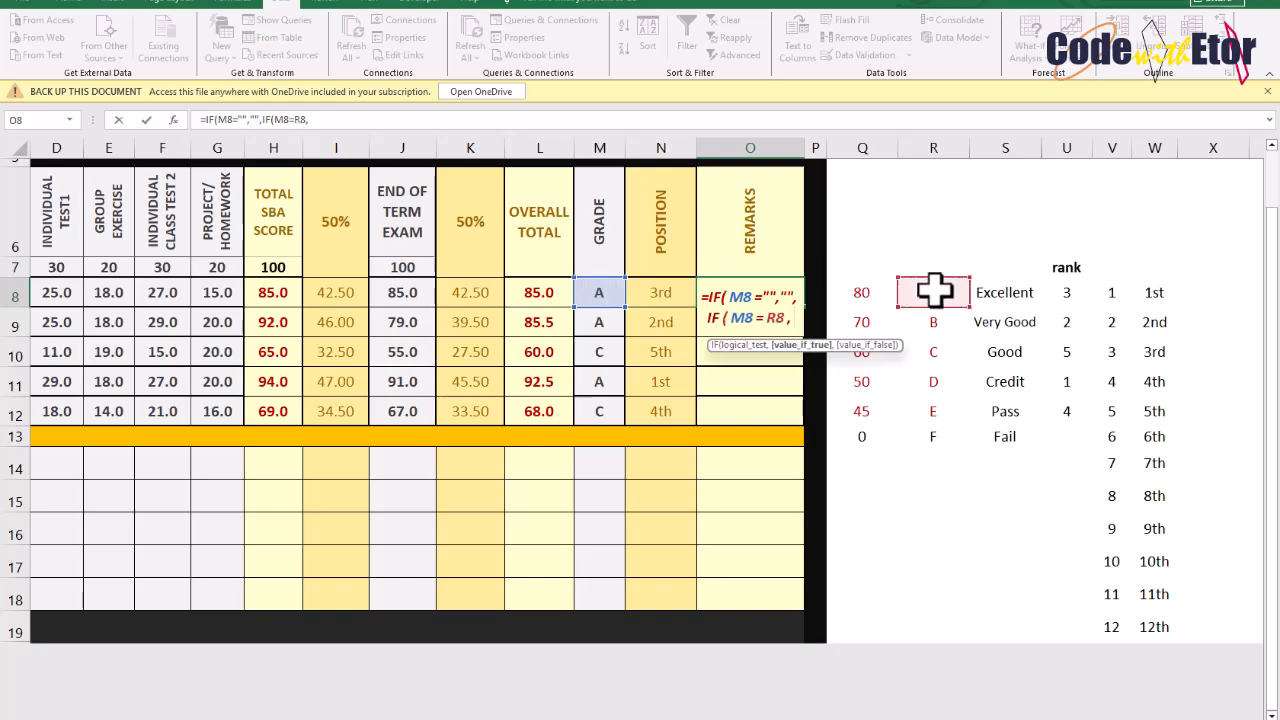
click(1020, 292)
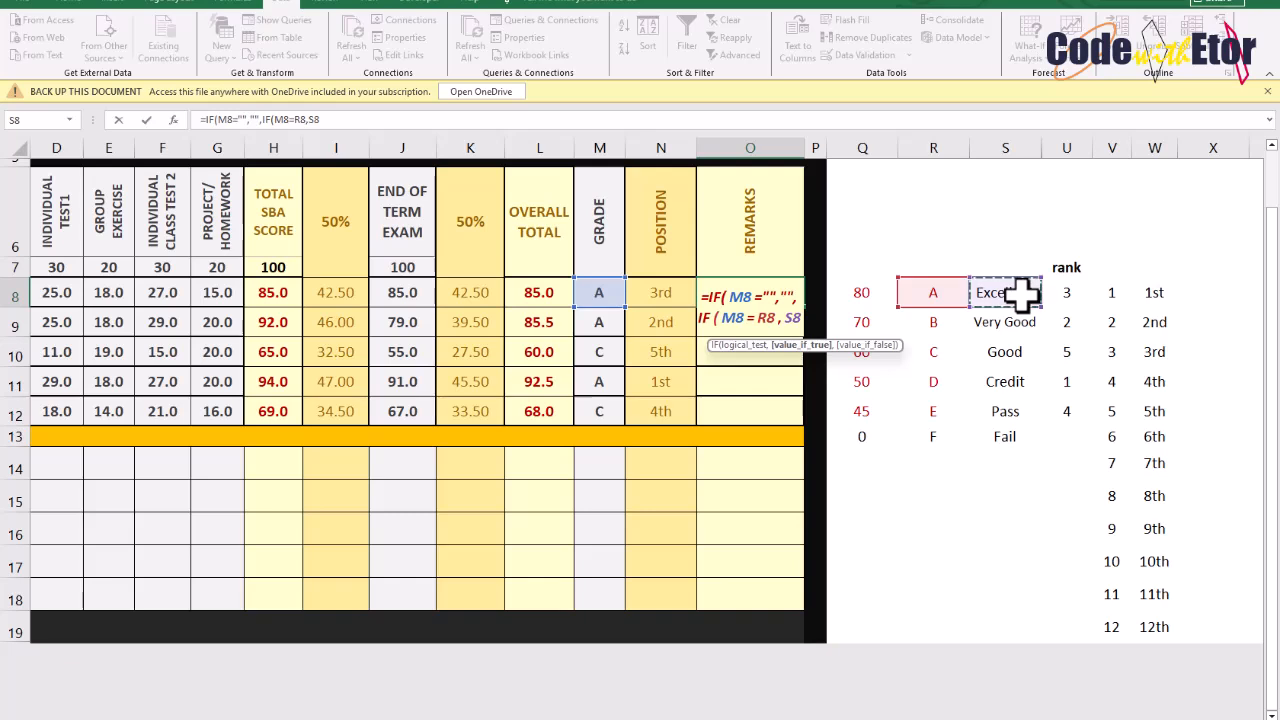
click(945, 294)
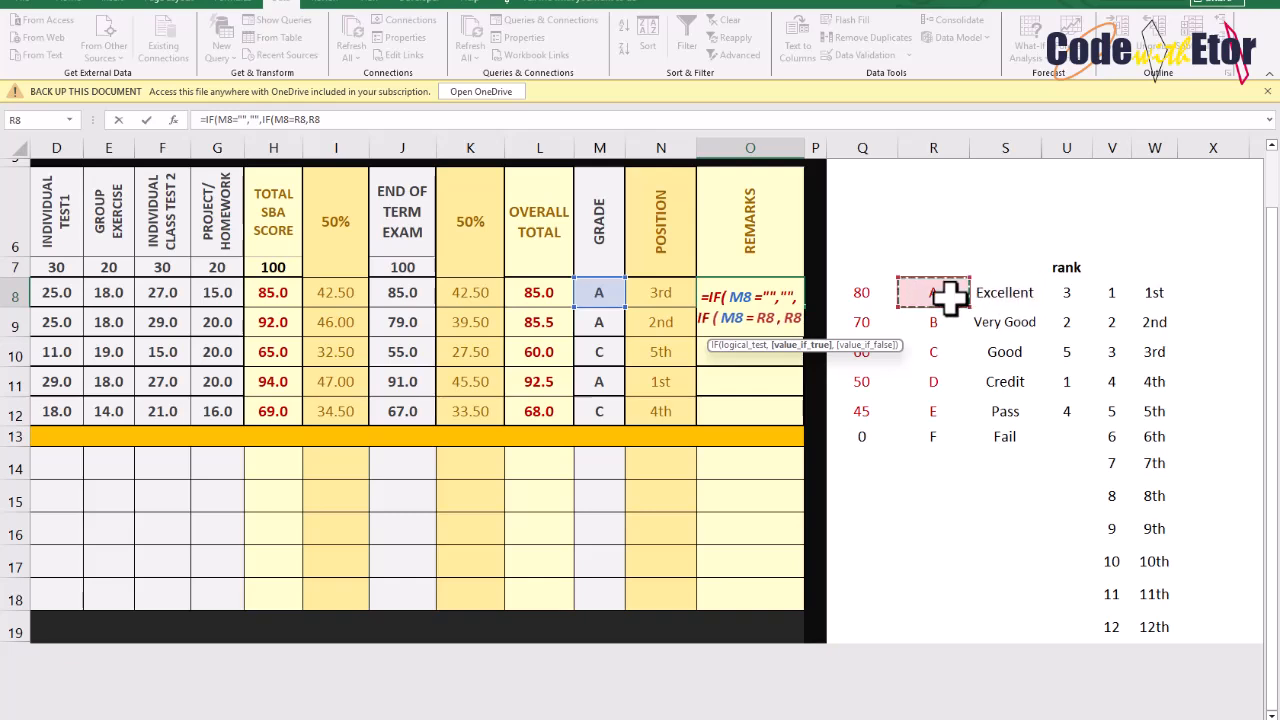
key(F4)
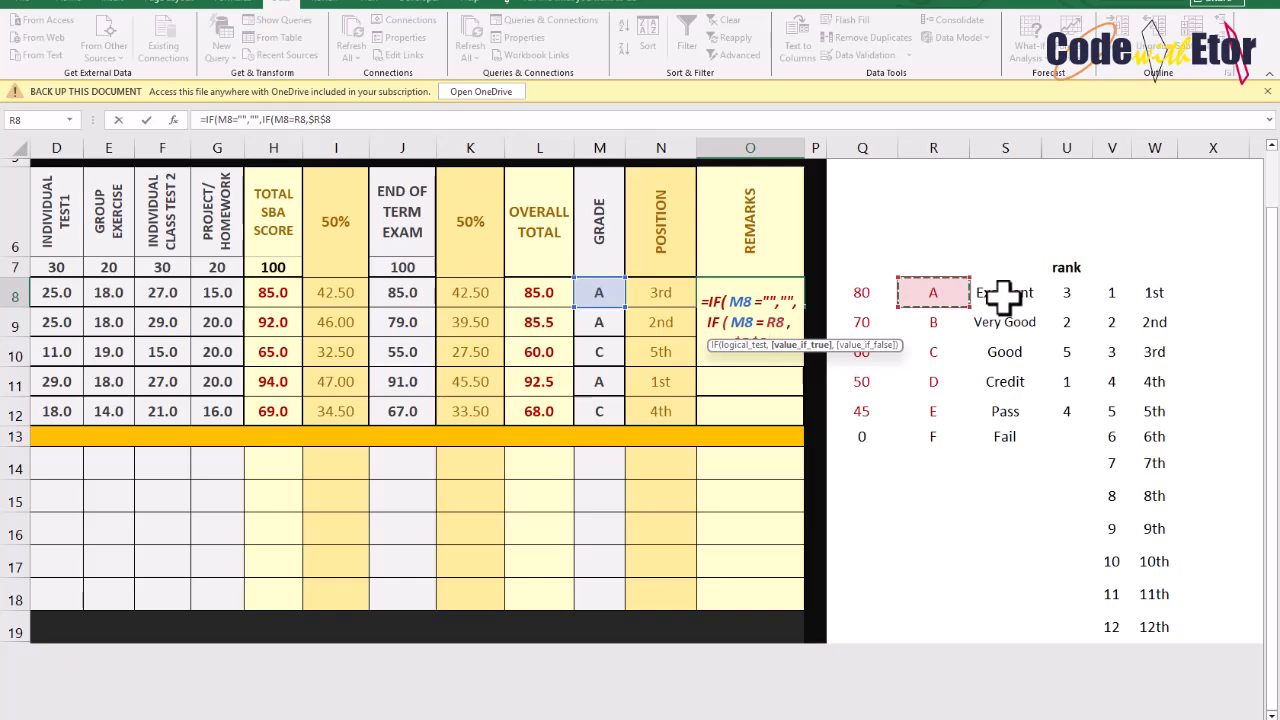
click(778, 322)
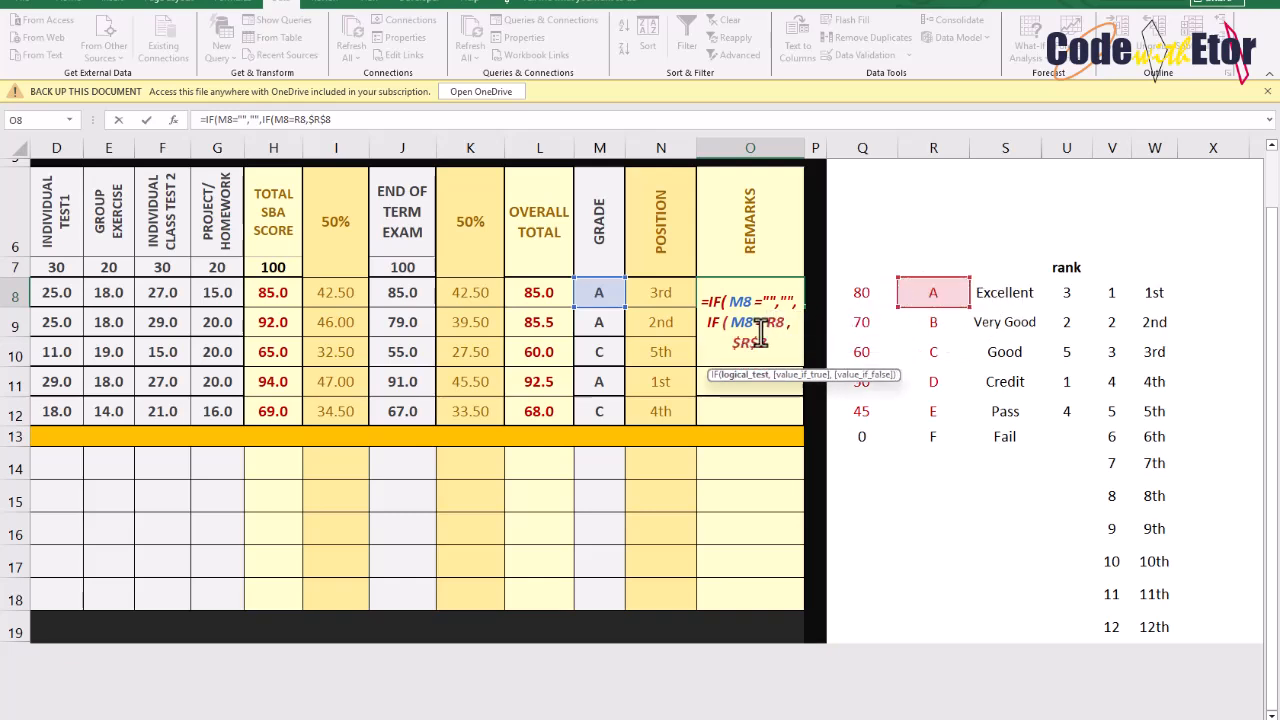
key(F4)
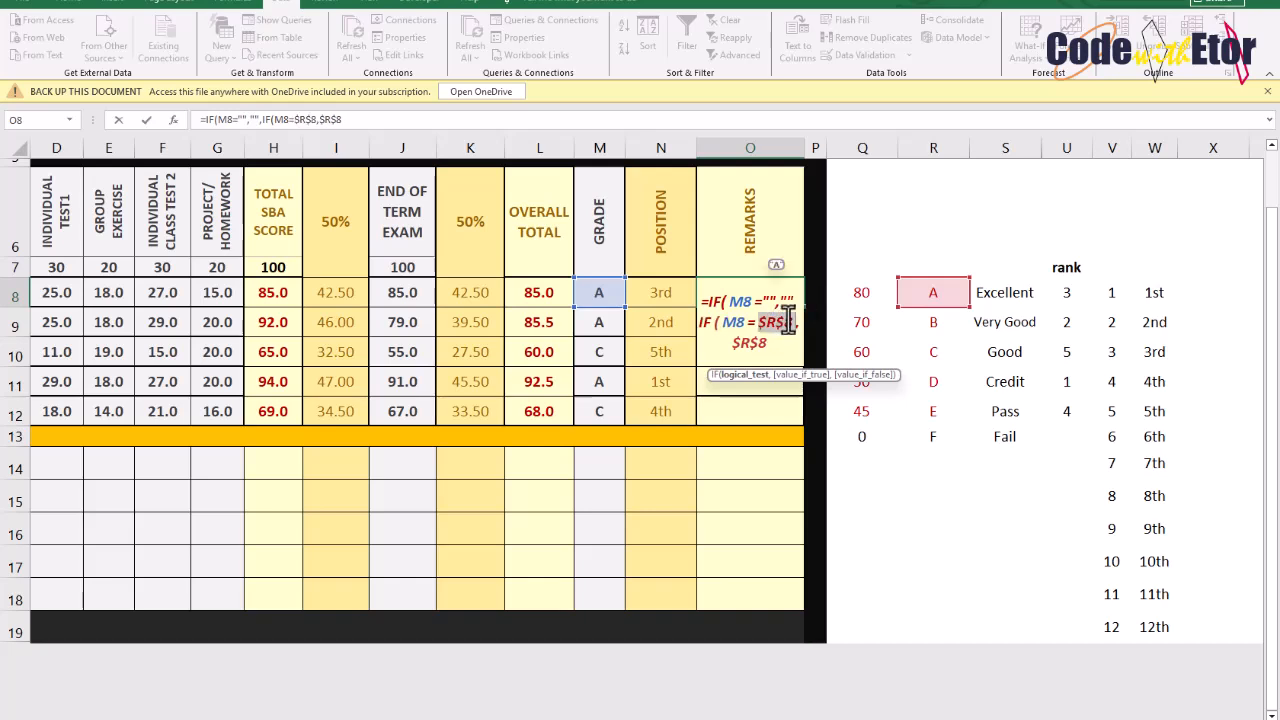
Complete the nested IF in O8 returning $S$8 to $S$13 for grades $R$8 to $R$13, else "Unknown", and enter it
click(995, 291)
key(F4)
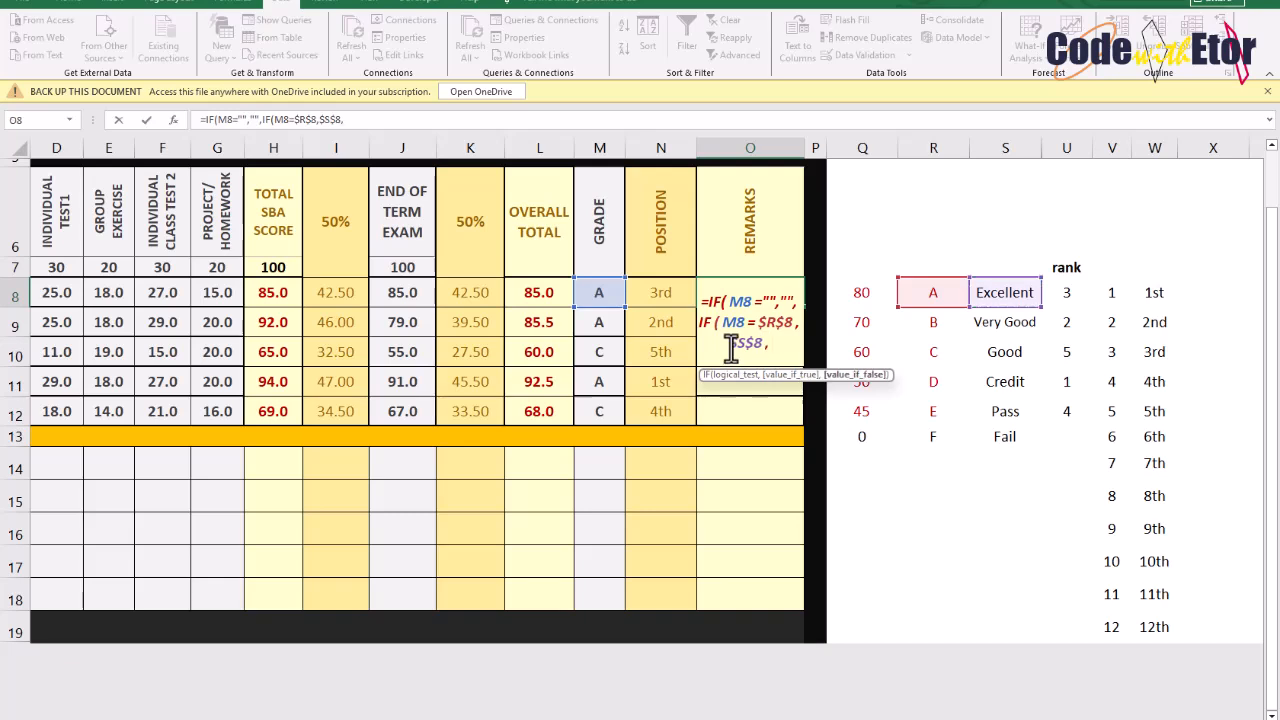
text(IF()
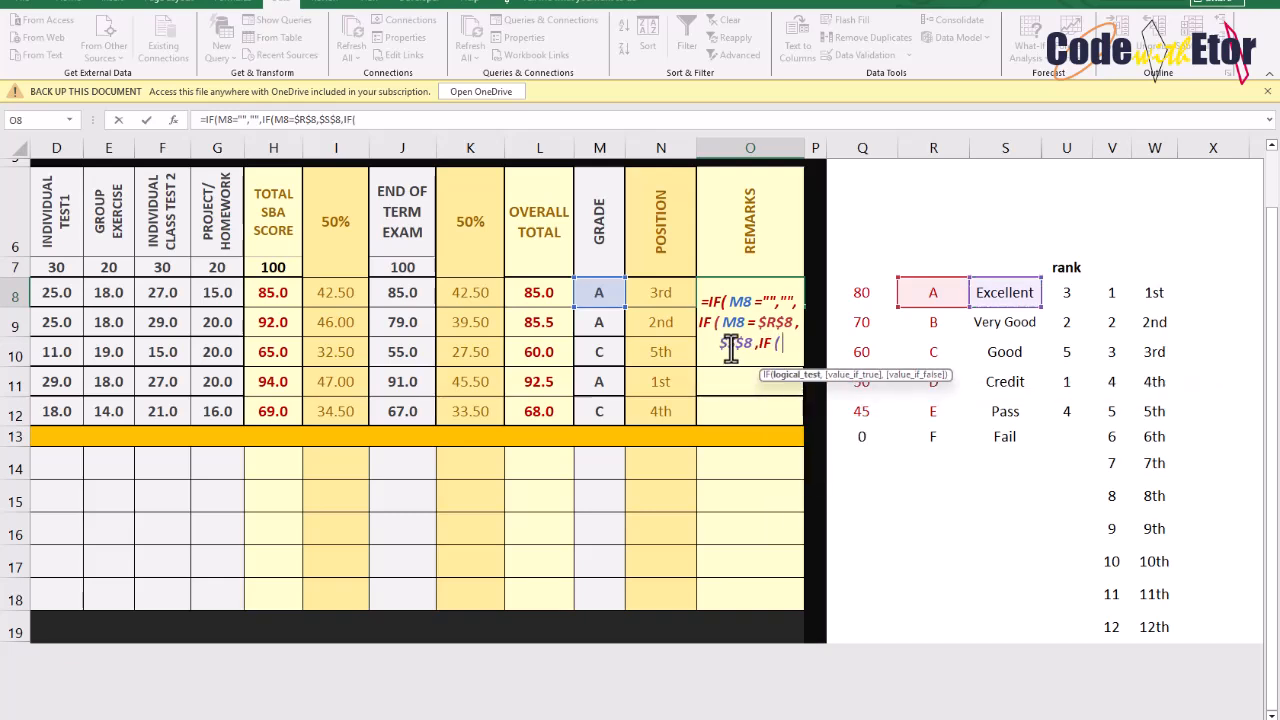
click(603, 290)
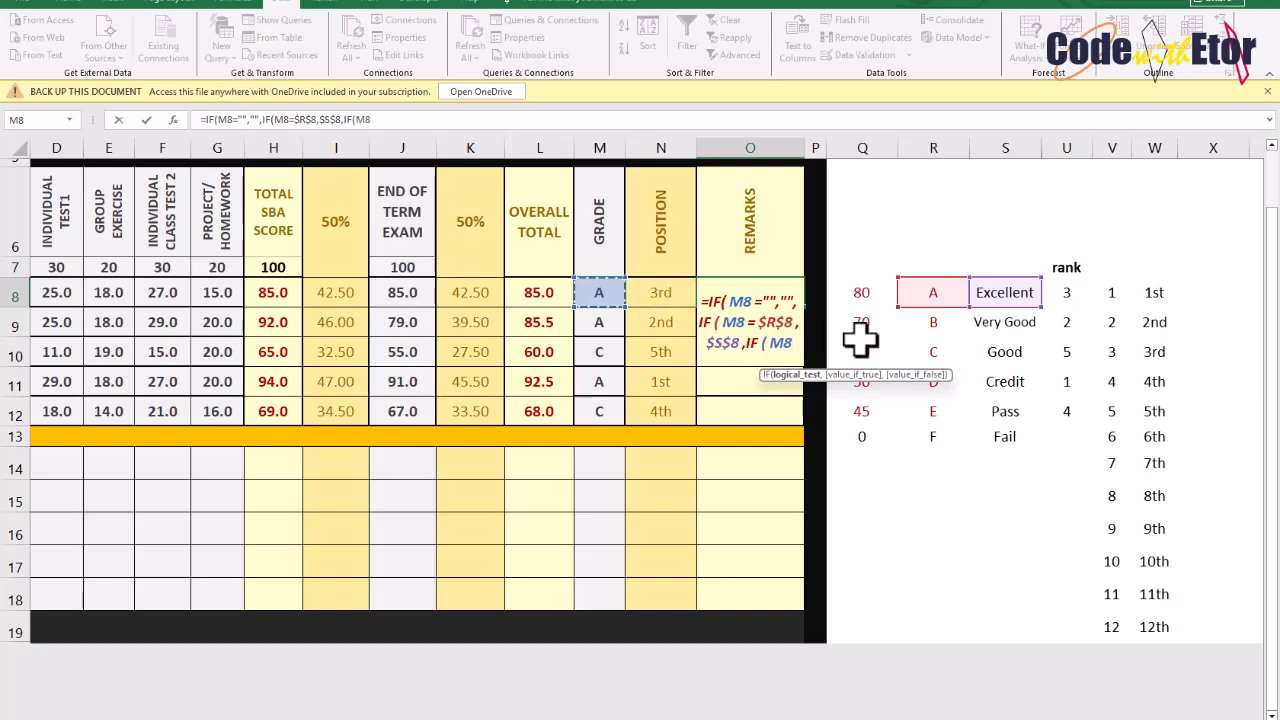
text(=)
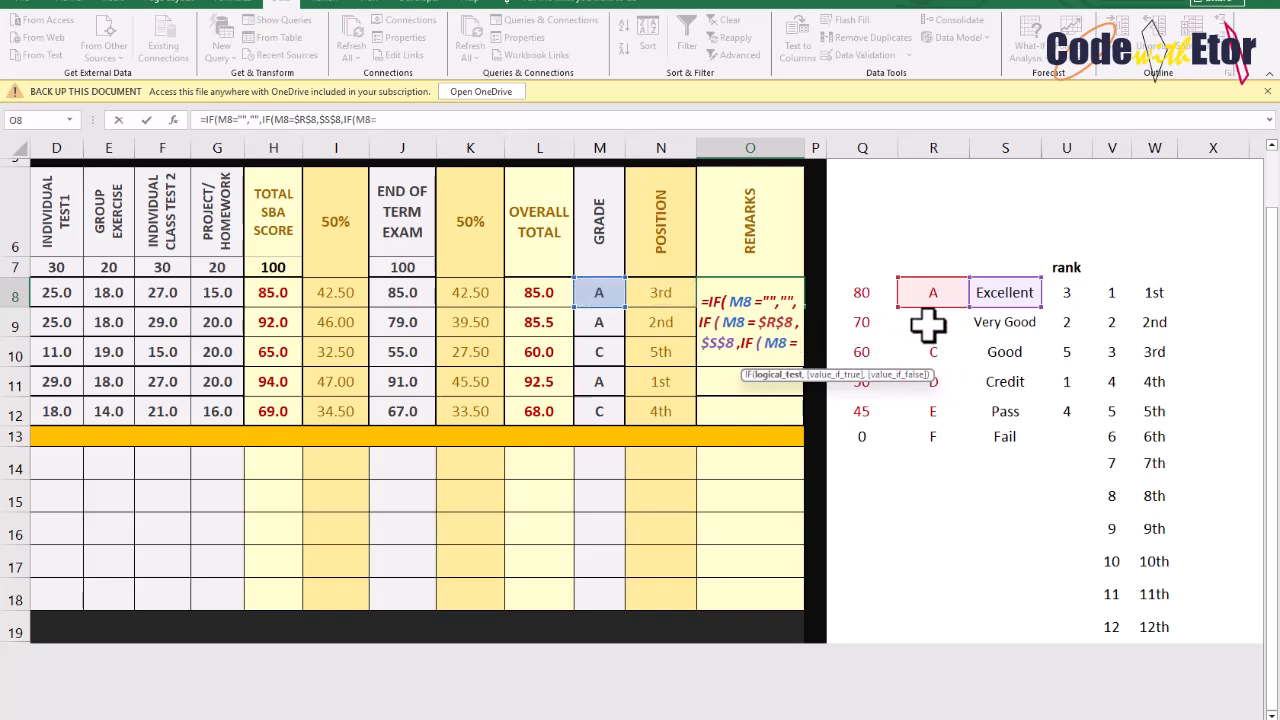
click(930, 322)
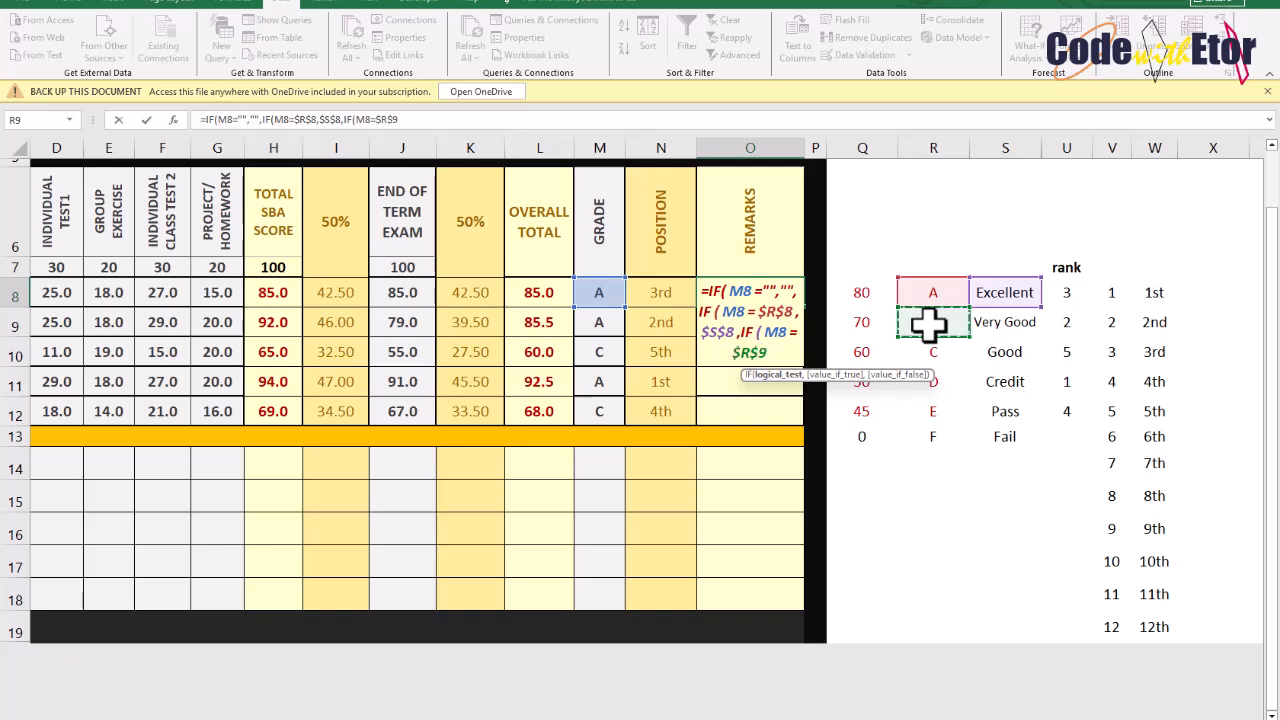
text(,)
click(1000, 322)
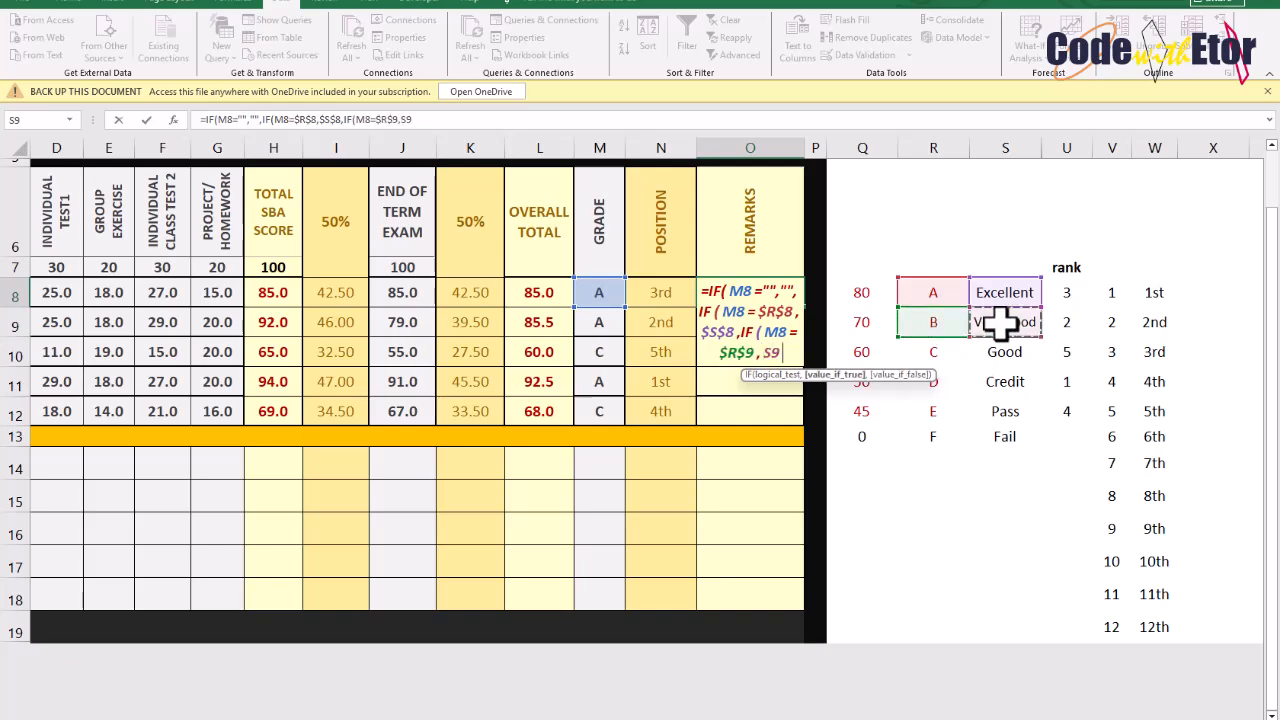
key(F4)
text(,)
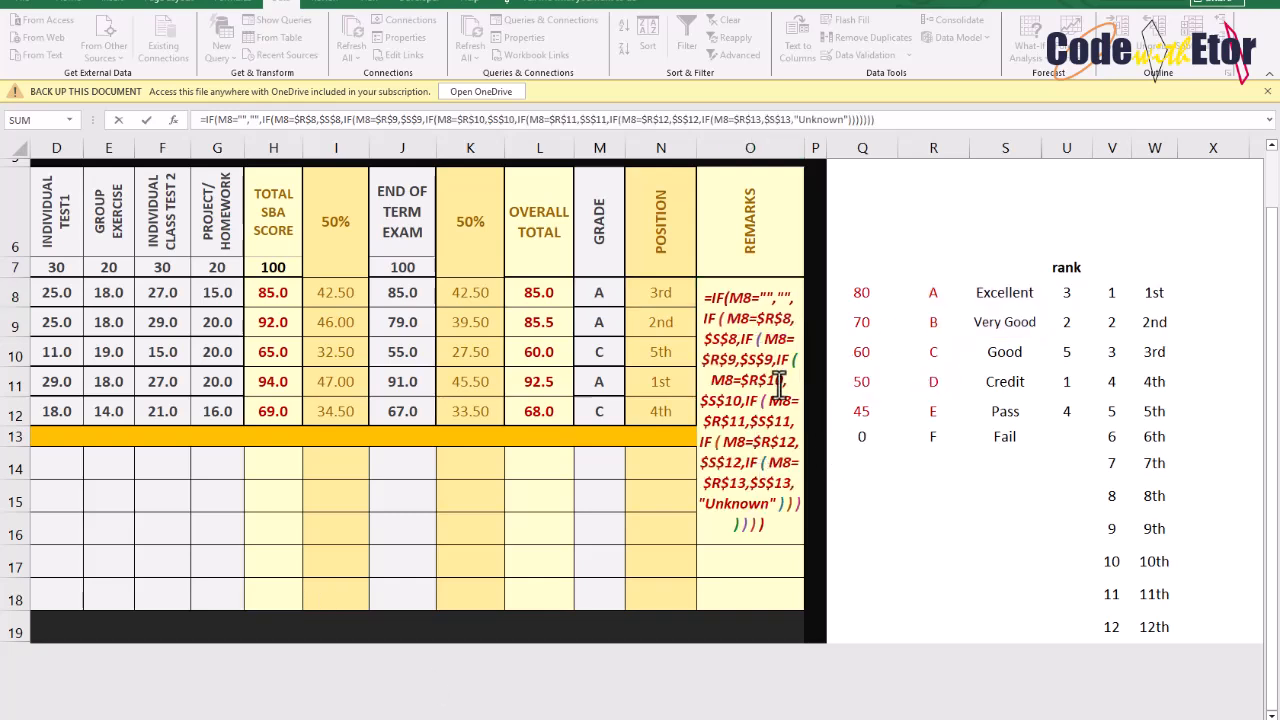
double_click(778, 385)
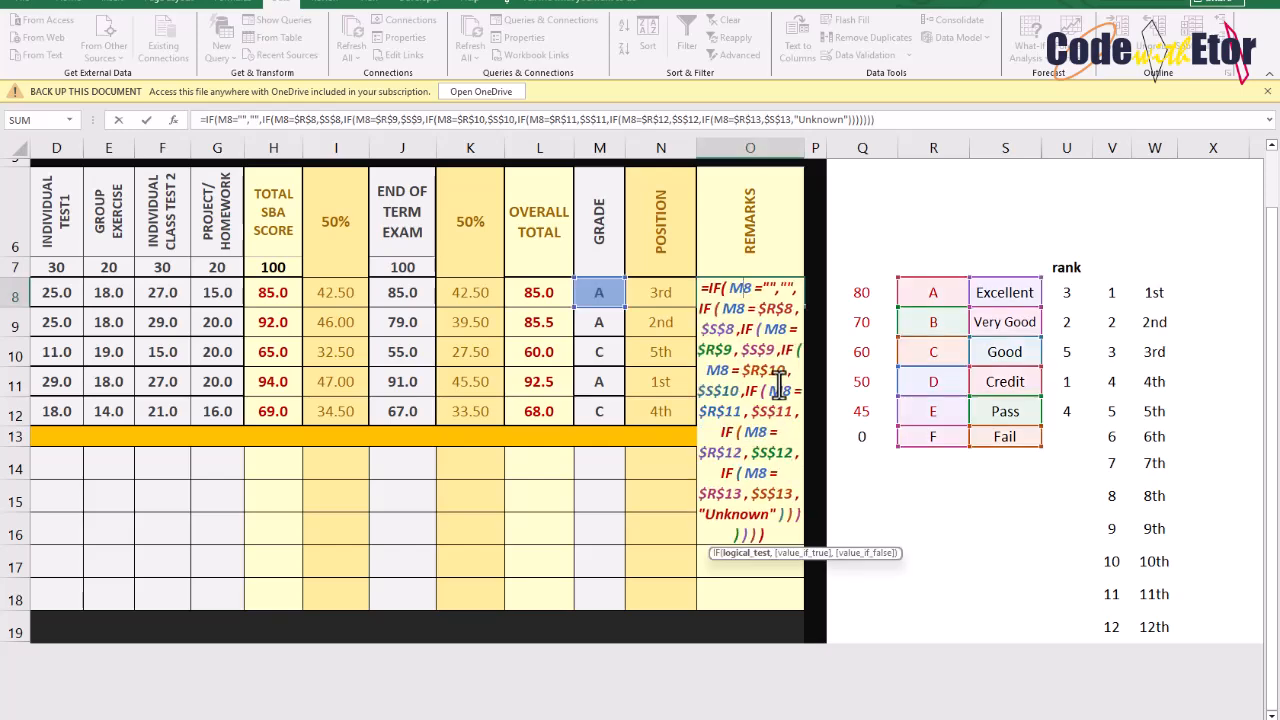
key(Return)
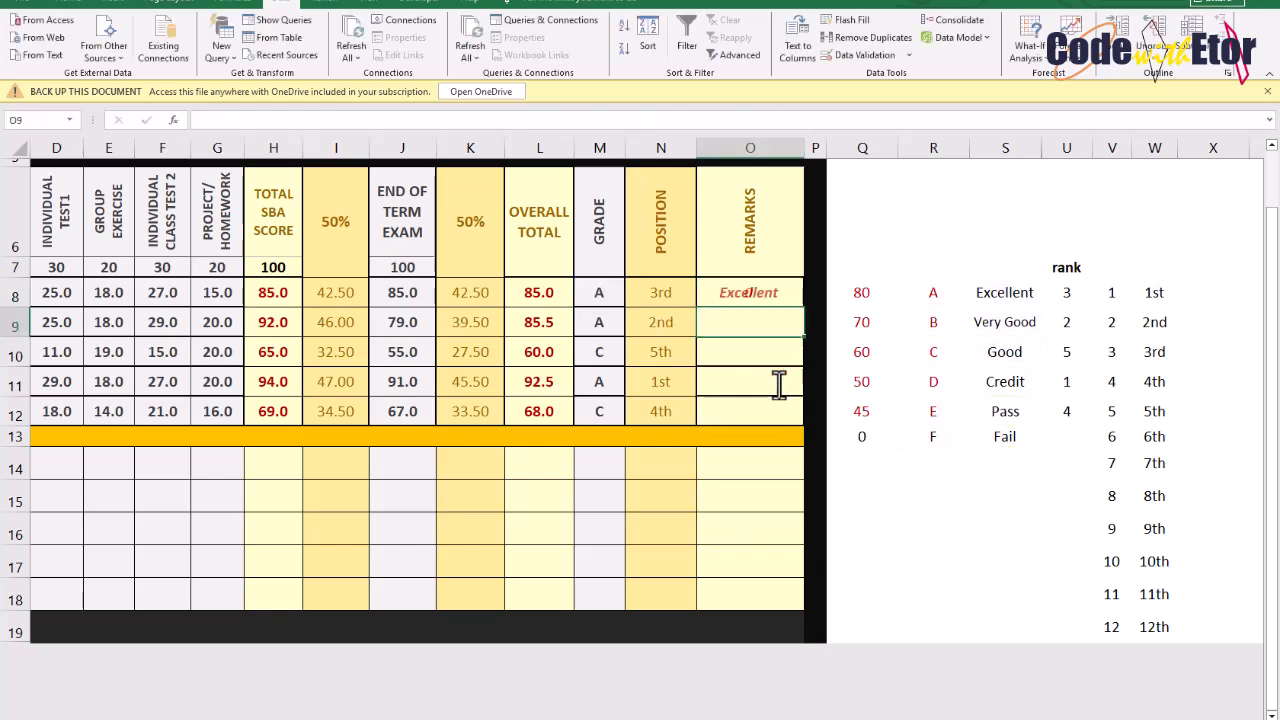
Fill the Remarks formula down from O8 through O12
click(785, 297)
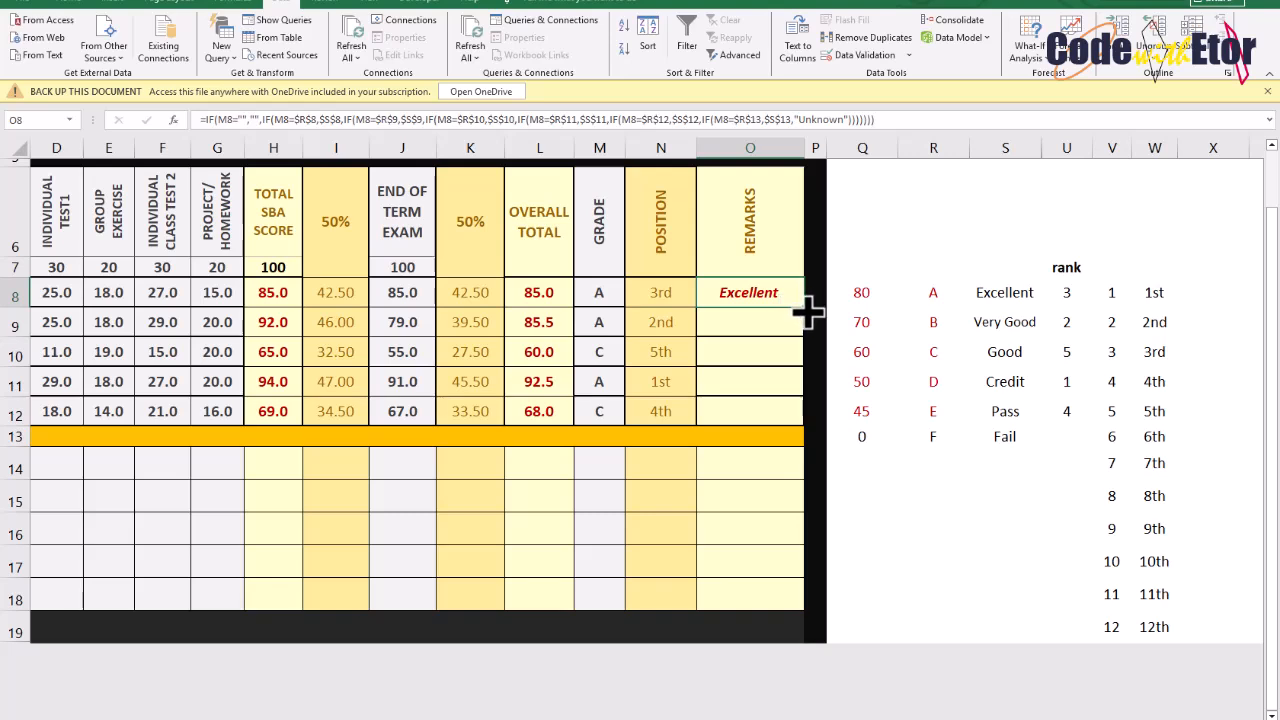
drag(806, 313, 816, 427)
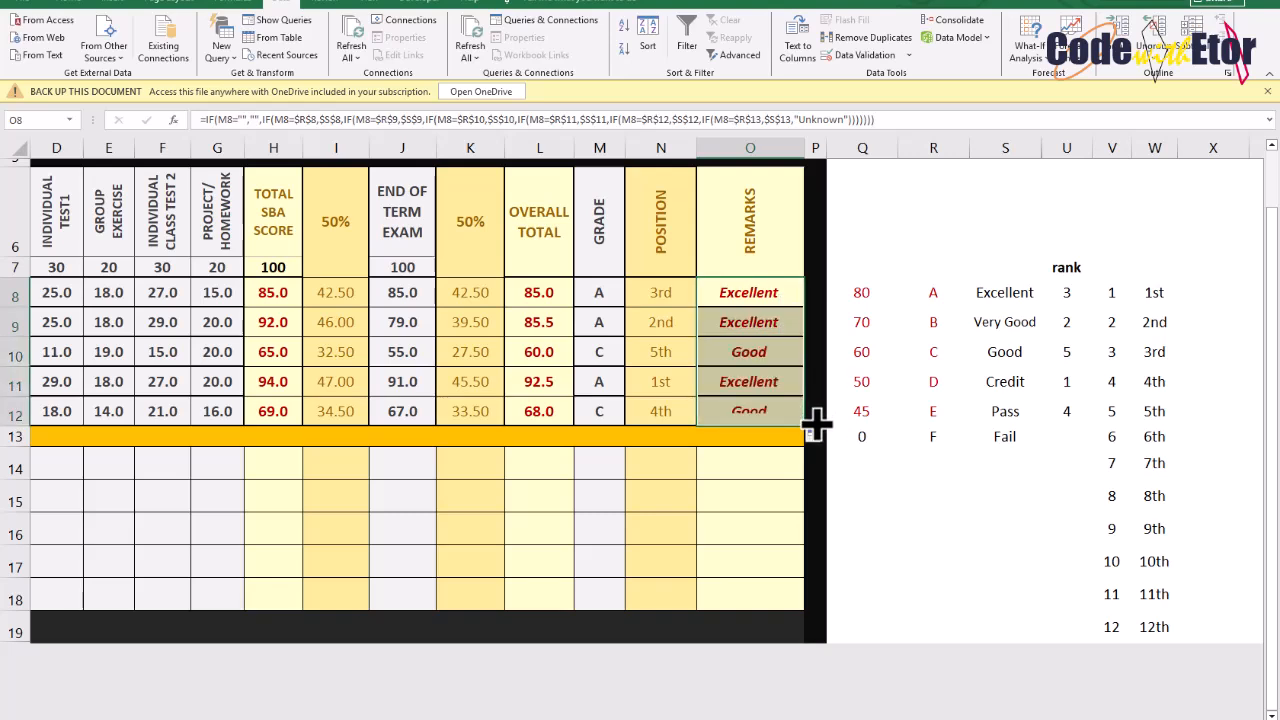
Check the row 9 formulas, then set the End of Term Exam score in J11 to 50 to test the results
click(765, 295)
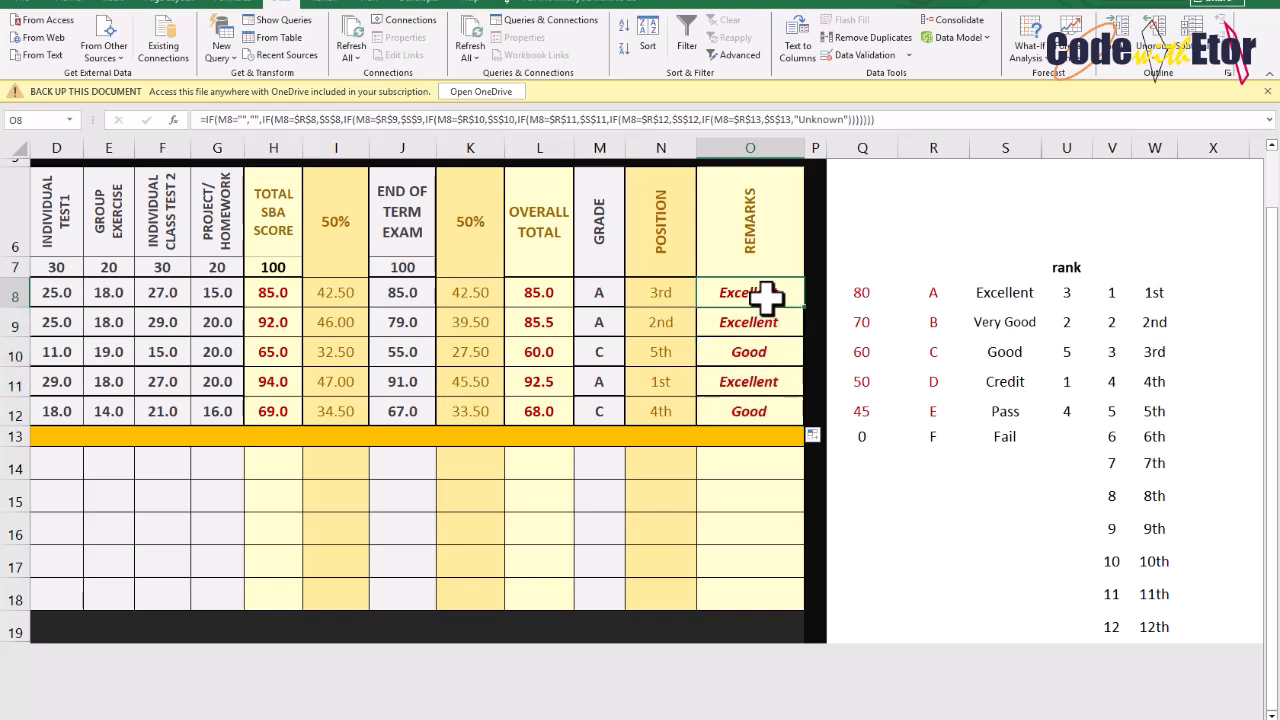
click(533, 320)
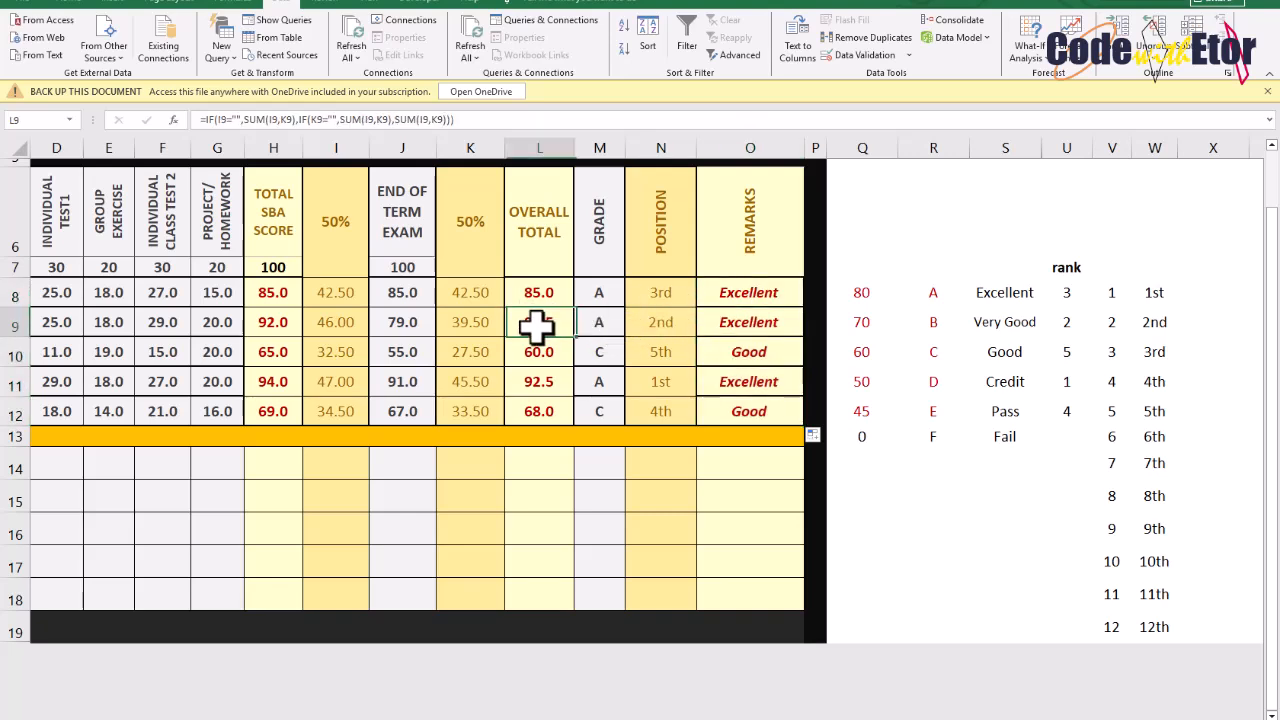
click(655, 330)
click(757, 321)
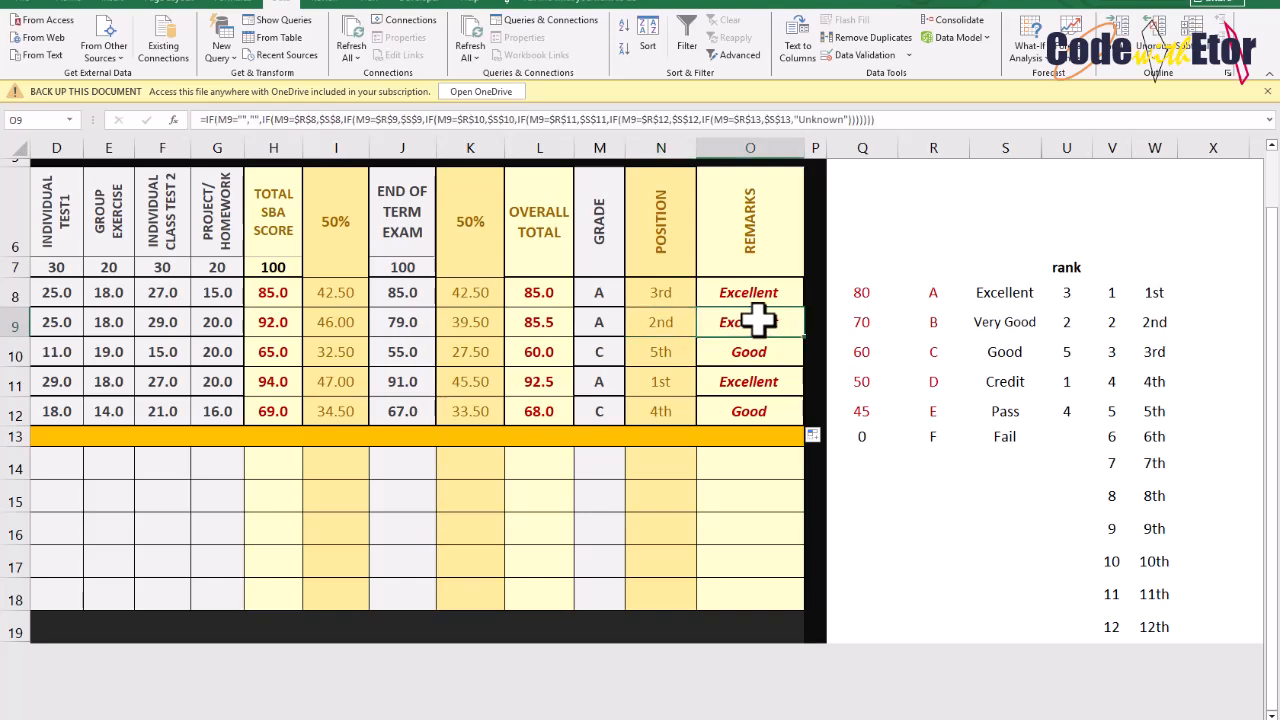
click(590, 328)
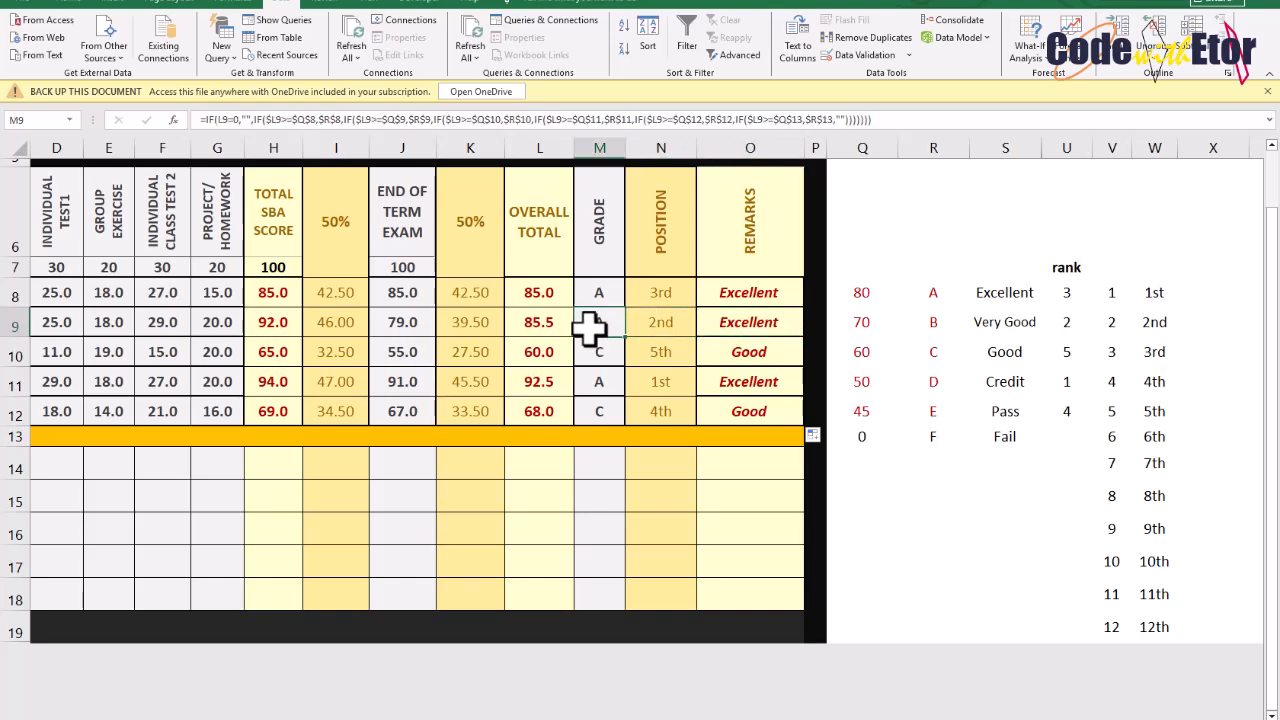
click(404, 382)
scroll(341, 385, left, 3)
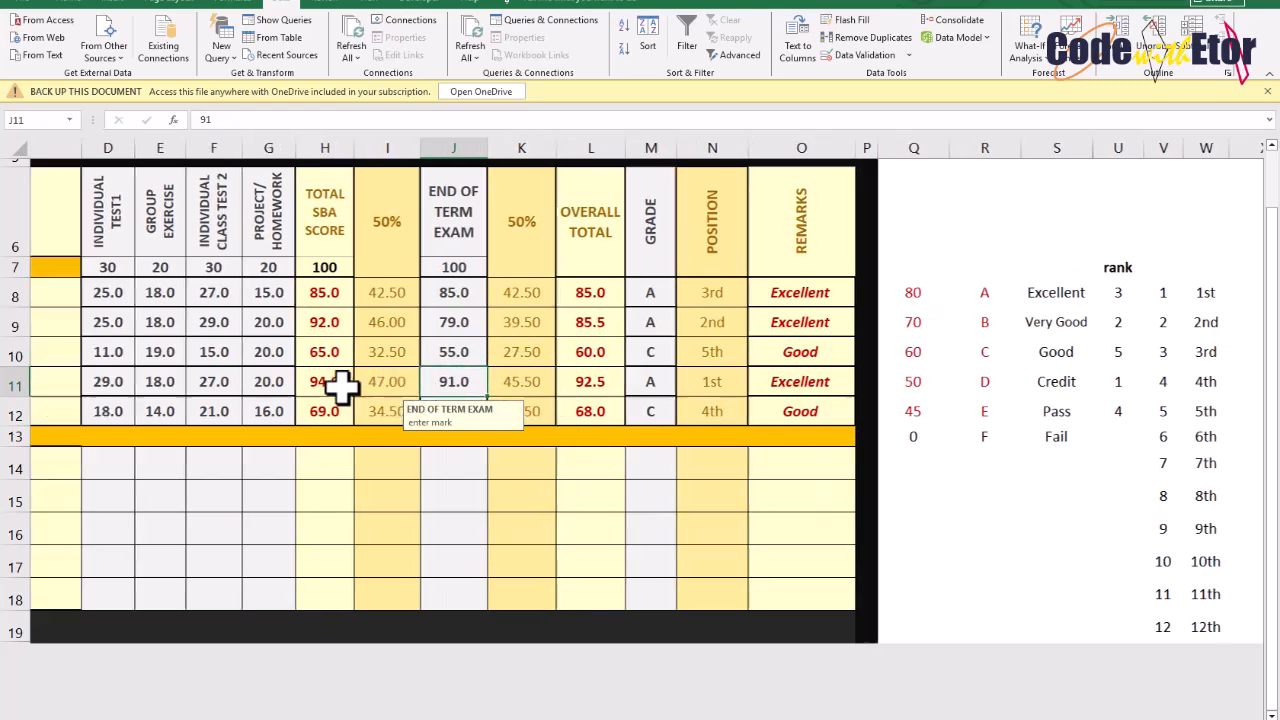
scroll(341, 385, right, 3)
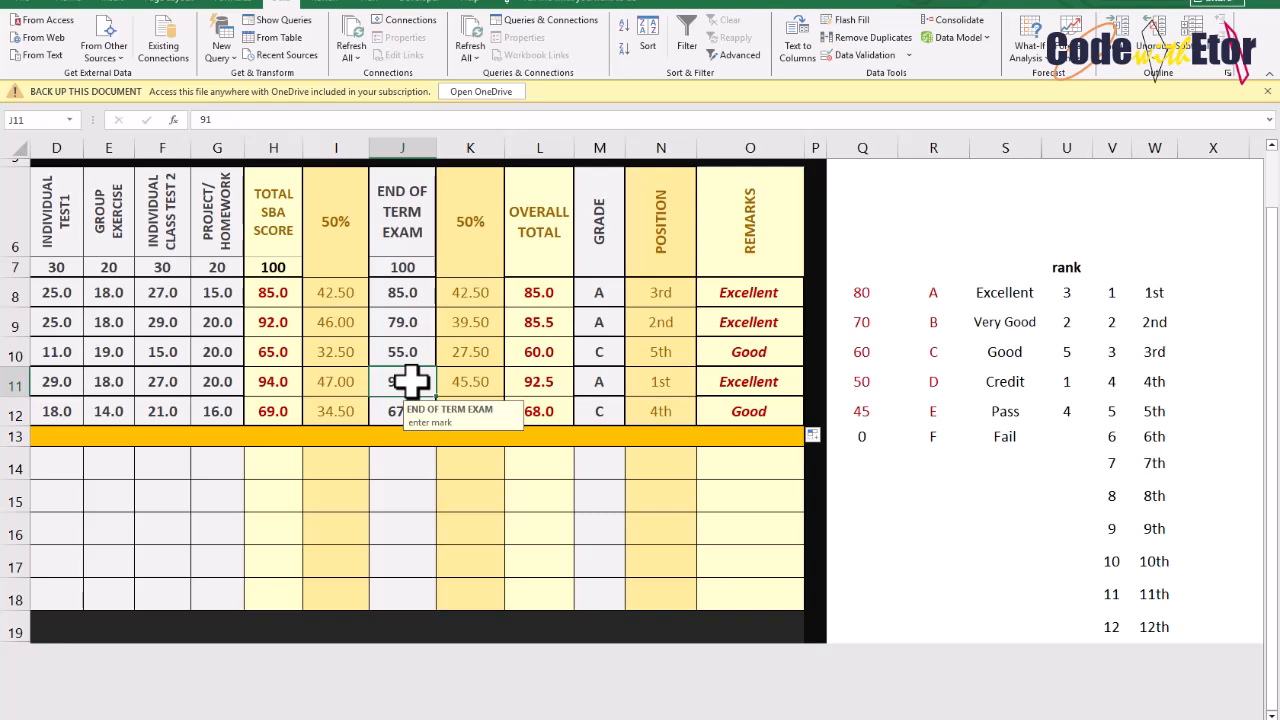
text(50)
key(Return)
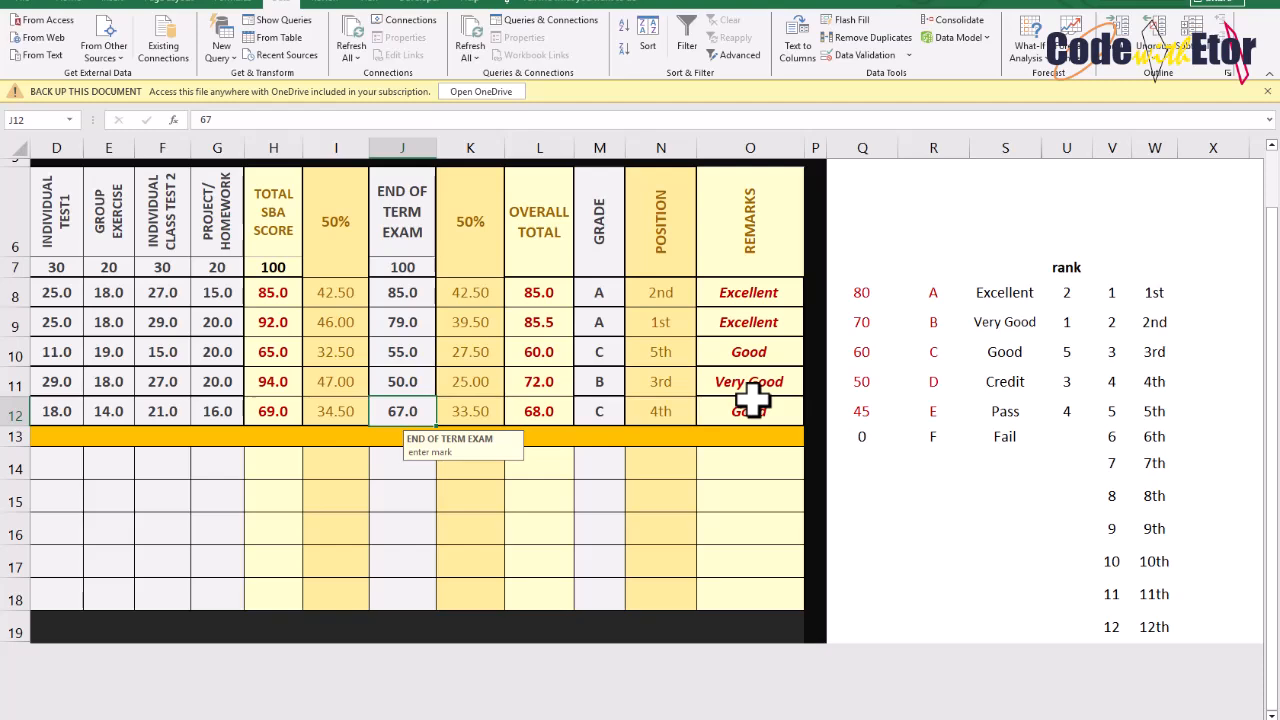
Review the Total SBA Score, 50% and Overall Total formulas across the boys' rows
scroll(750, 320, left, 3)
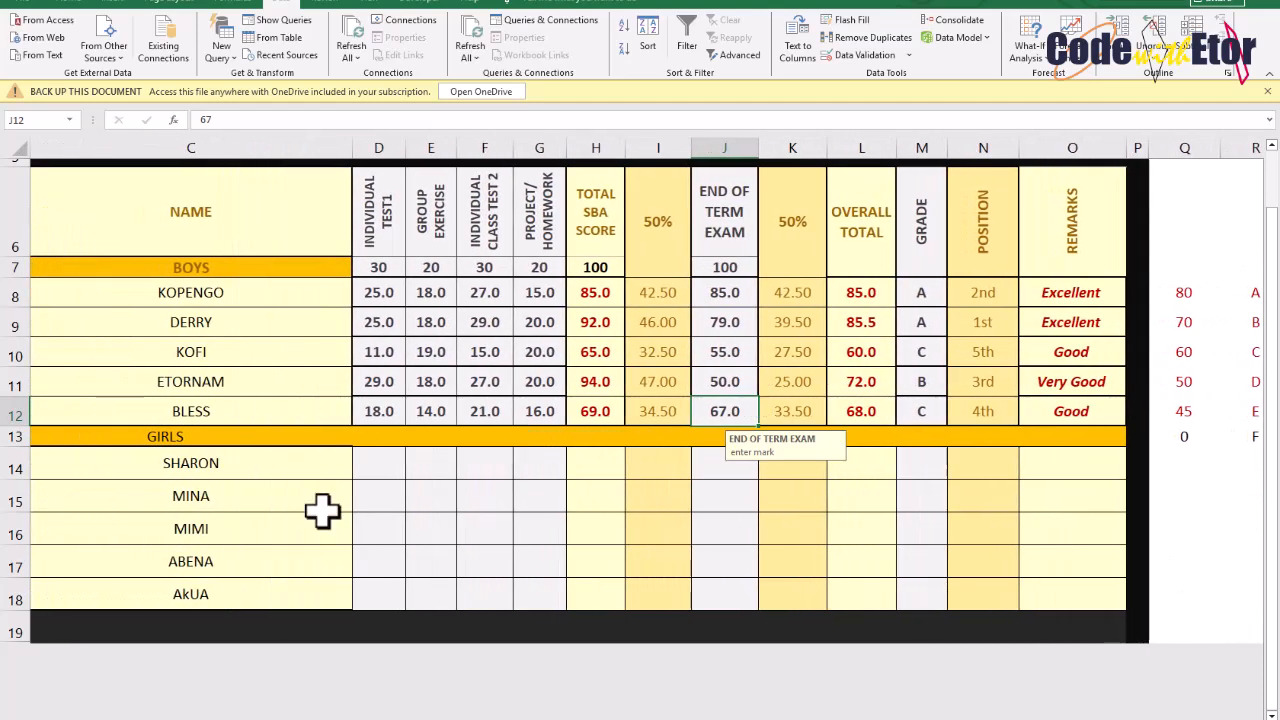
scroll(213, 481, left, 2)
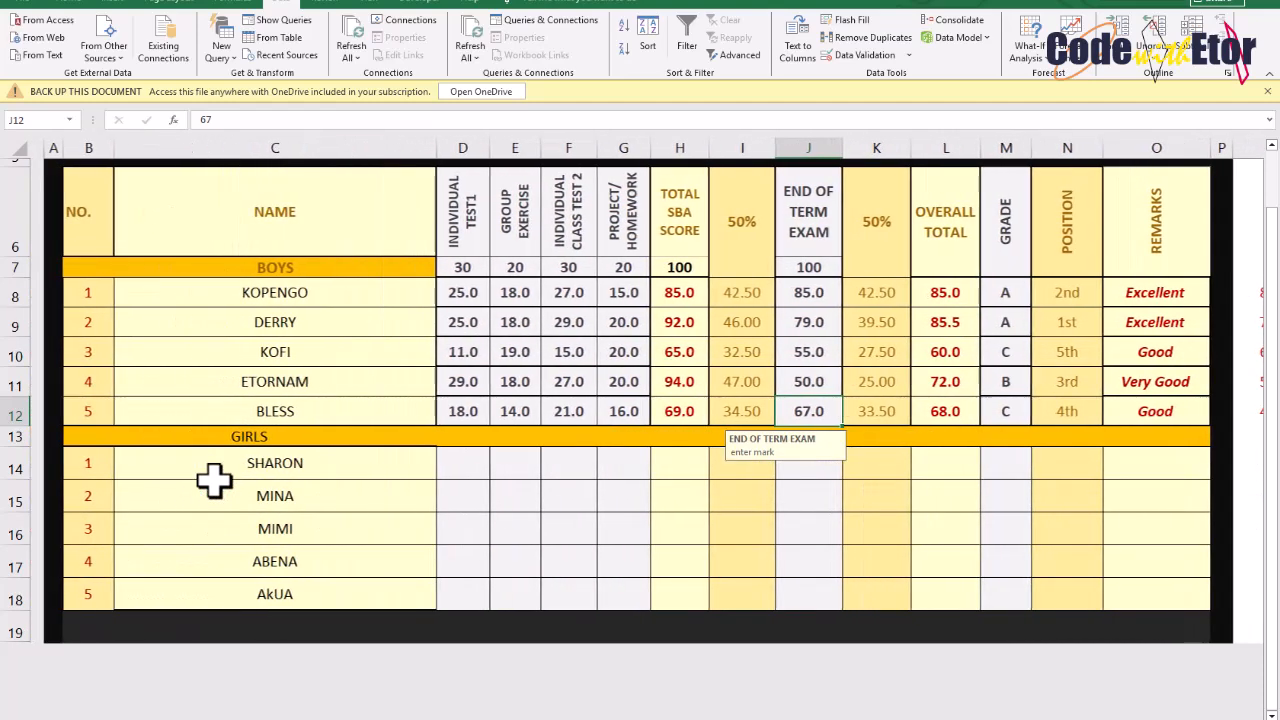
scroll(213, 481, right, 8)
scroll(213, 481, left, 6)
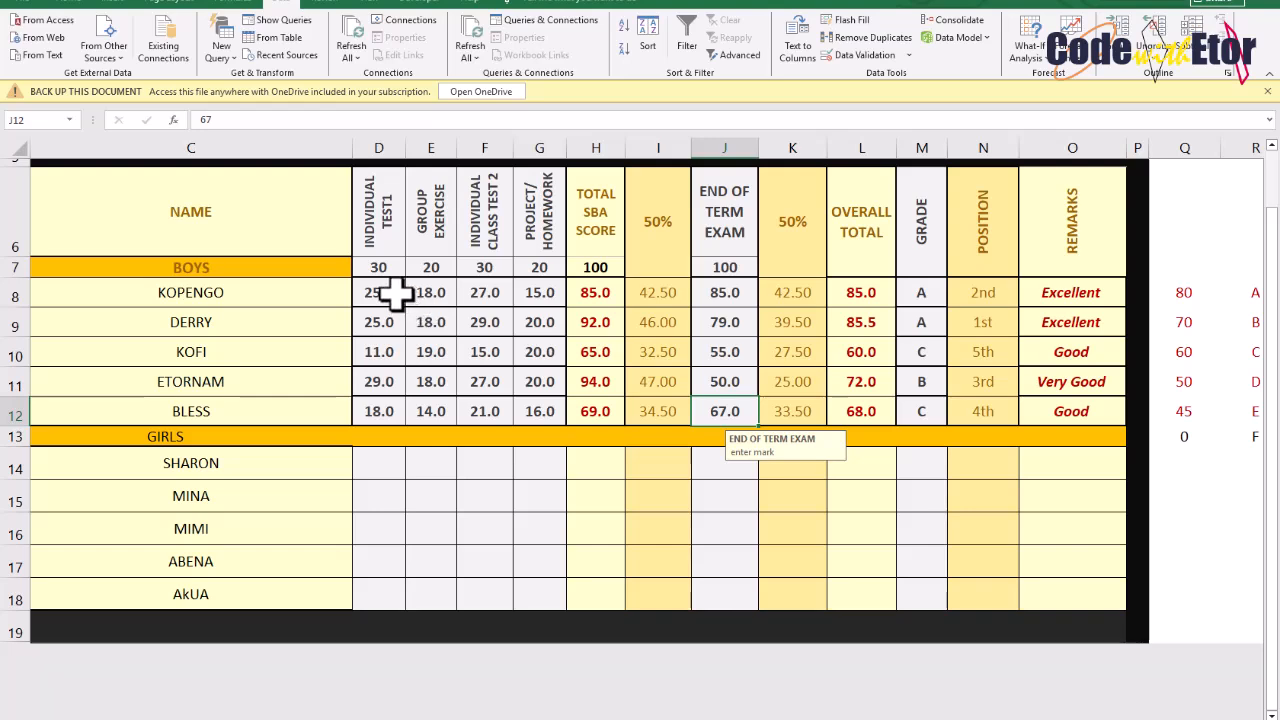
click(572, 294)
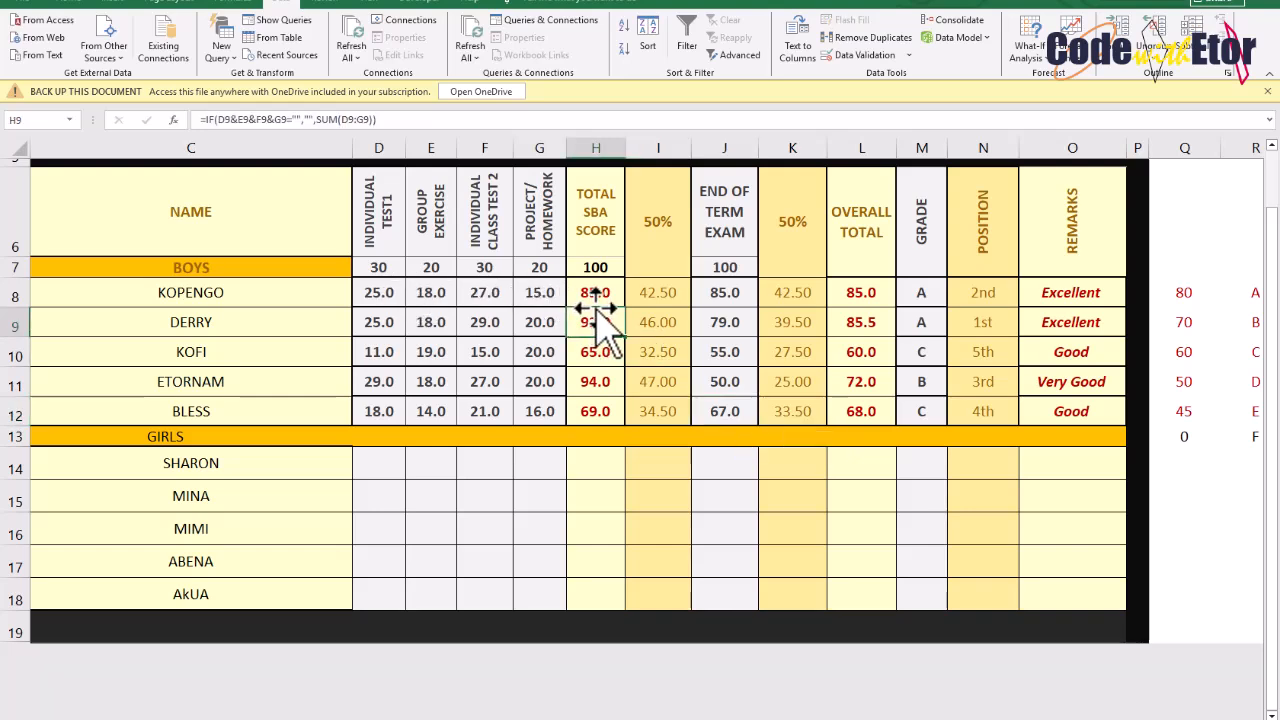
click(596, 321)
click(591, 295)
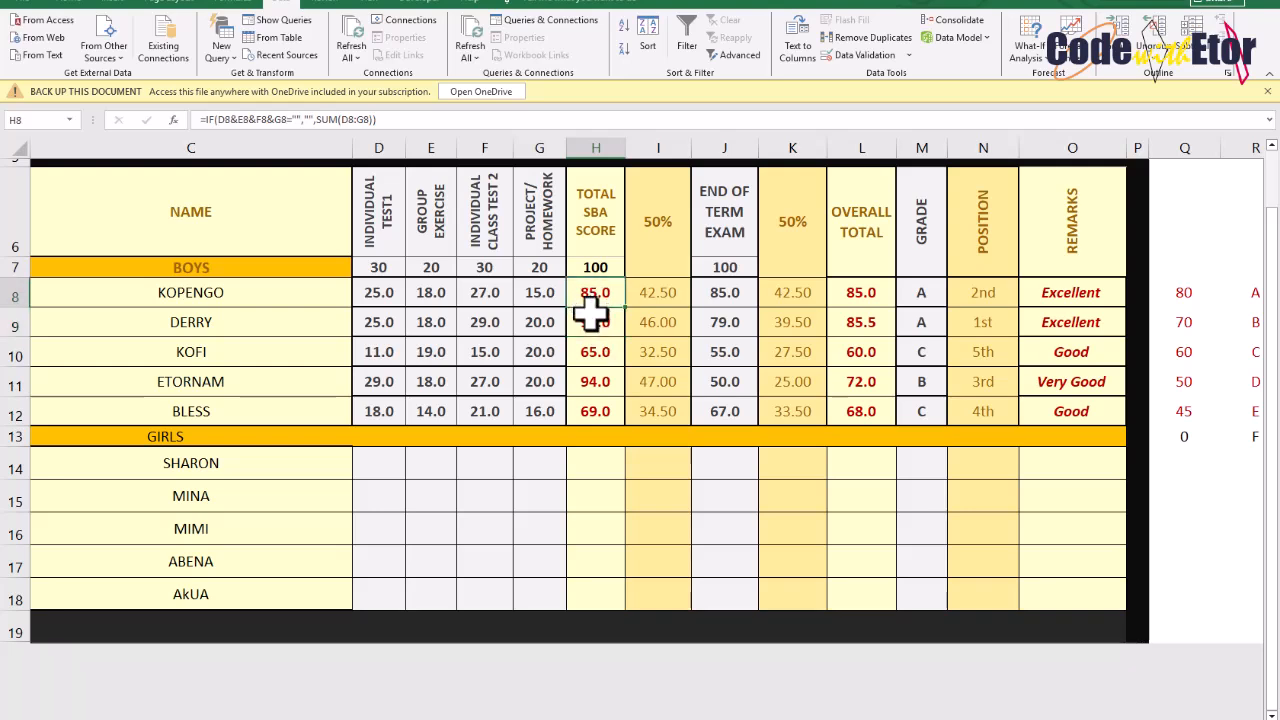
click(591, 316)
click(591, 356)
click(591, 405)
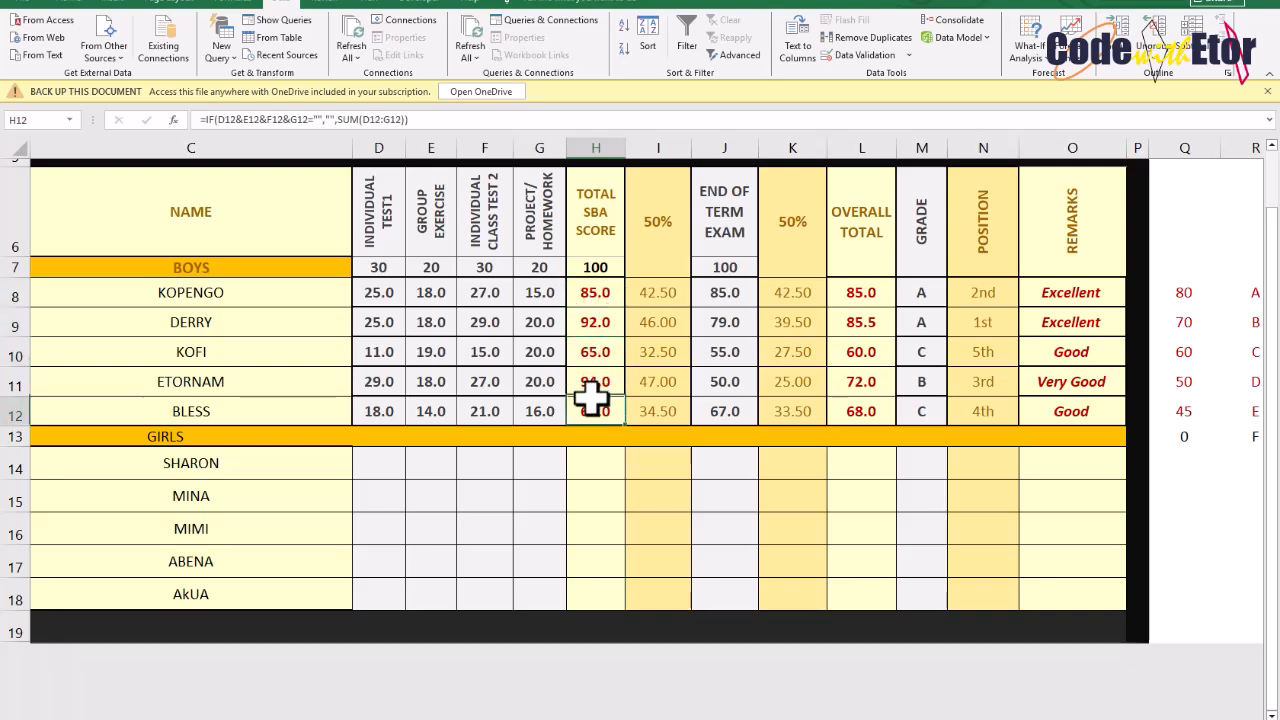
click(591, 456)
click(591, 417)
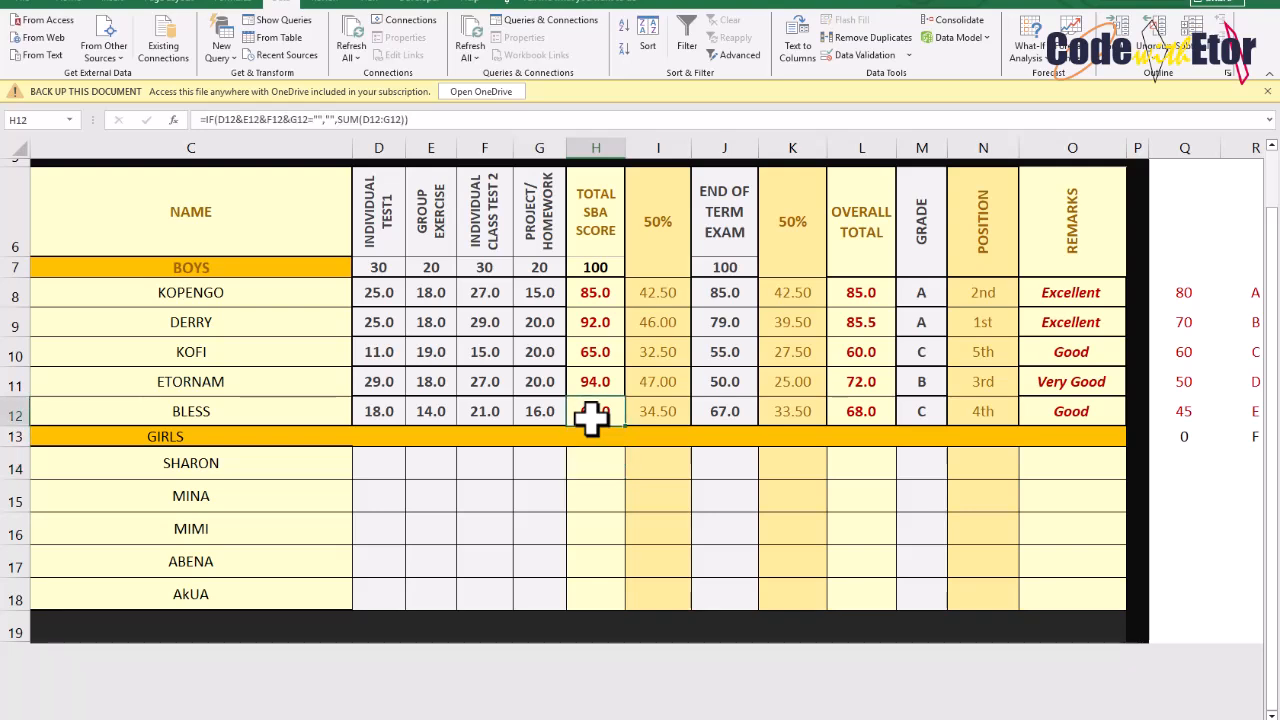
click(592, 321)
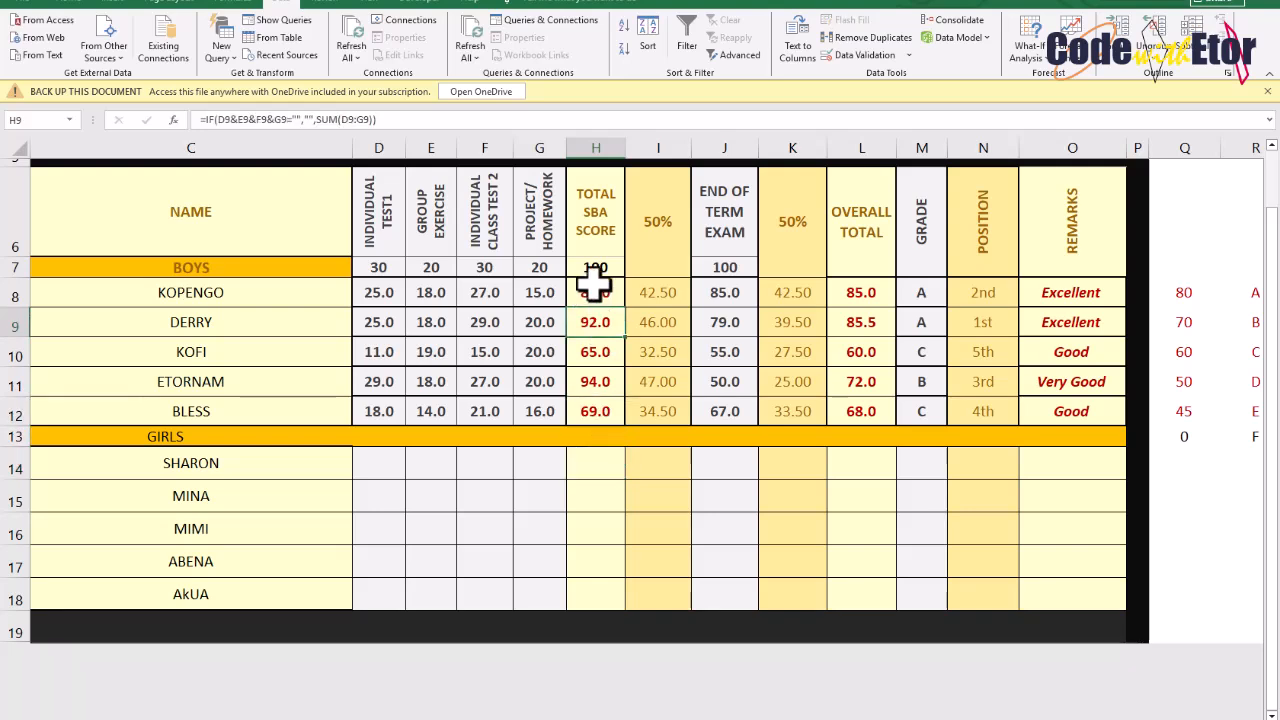
drag(592, 290, 598, 405)
drag(781, 292, 798, 412)
click(862, 300)
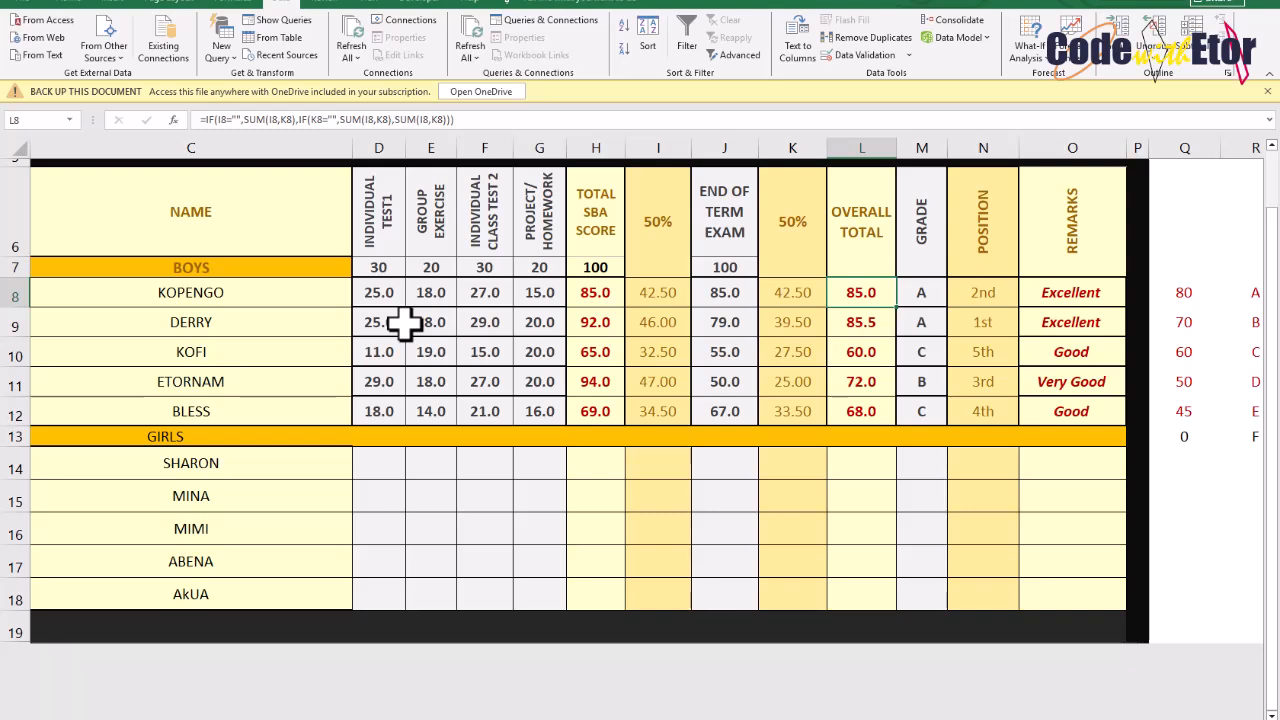
Inspect the boys' name and score-entry cells in columns C to G
click(390, 297)
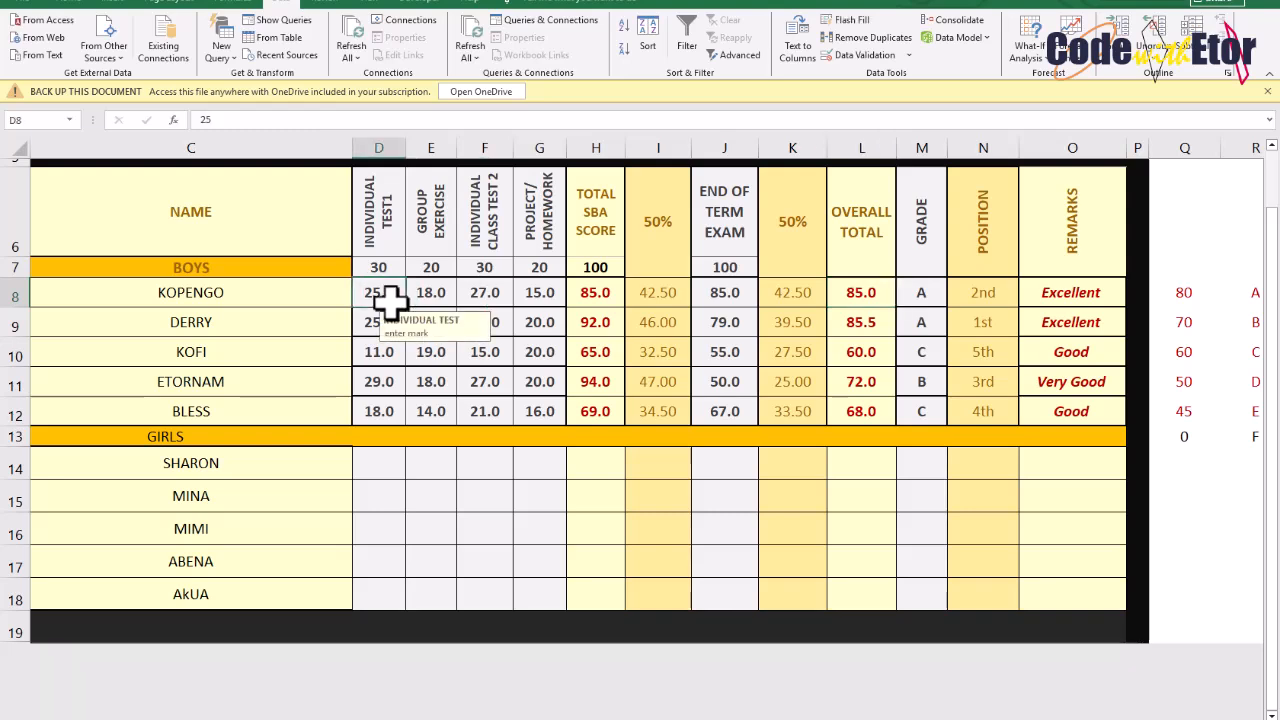
drag(380, 285, 923, 557)
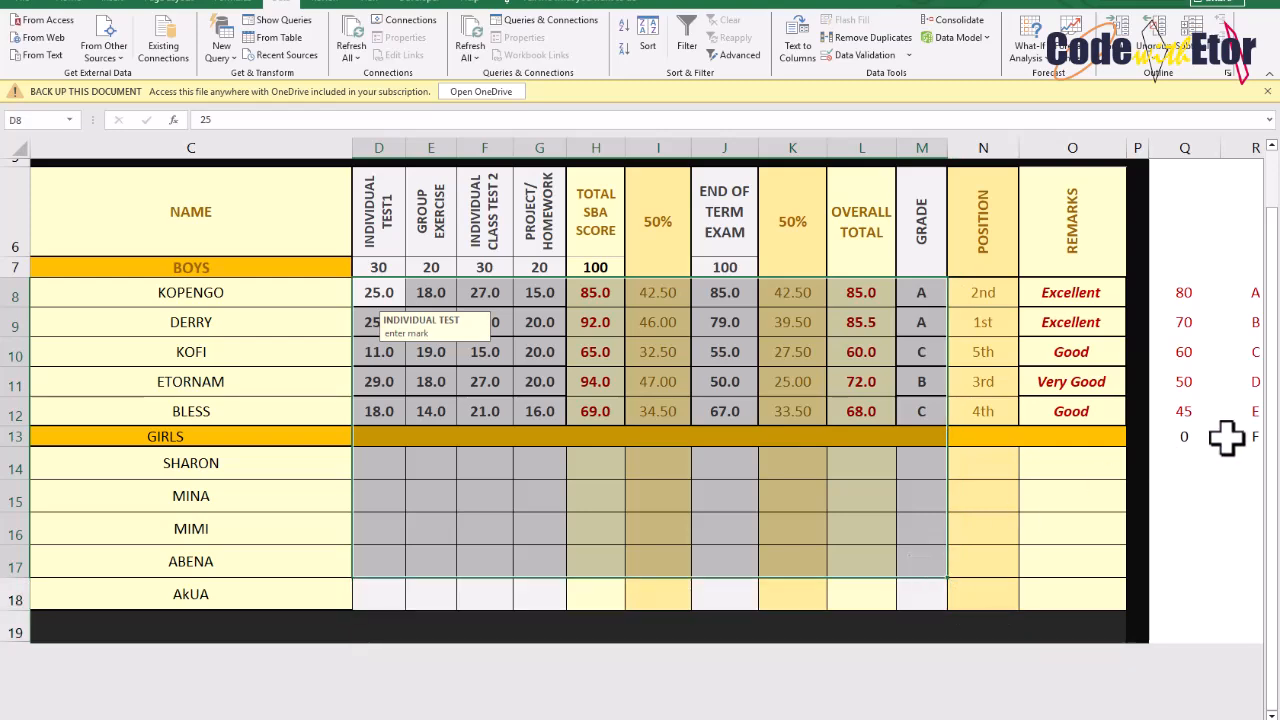
click(272, 318)
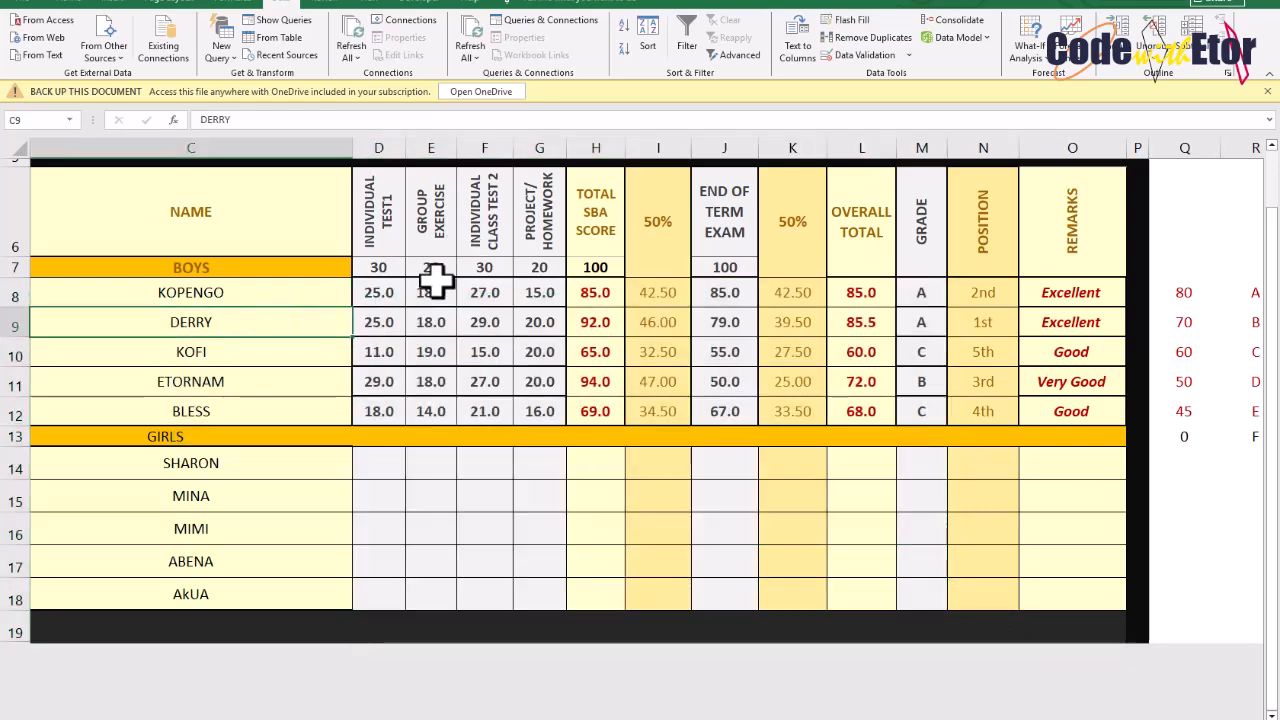
click(436, 285)
click(476, 288)
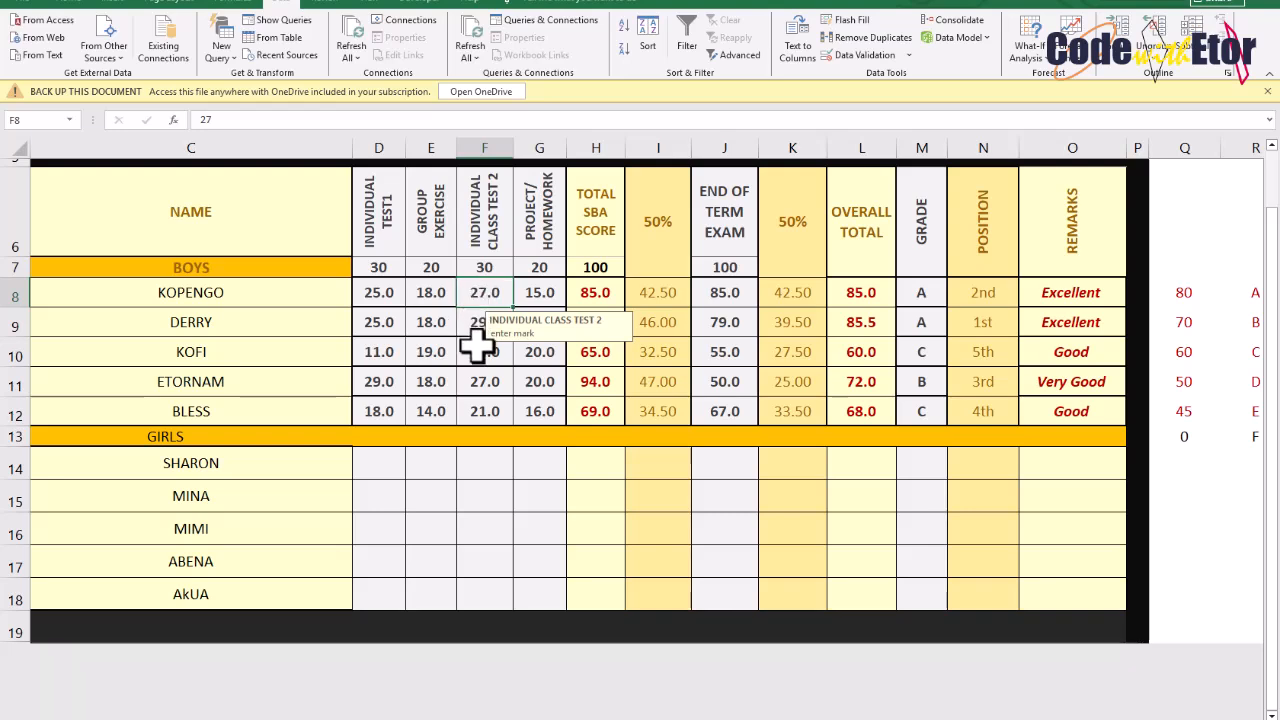
click(386, 288)
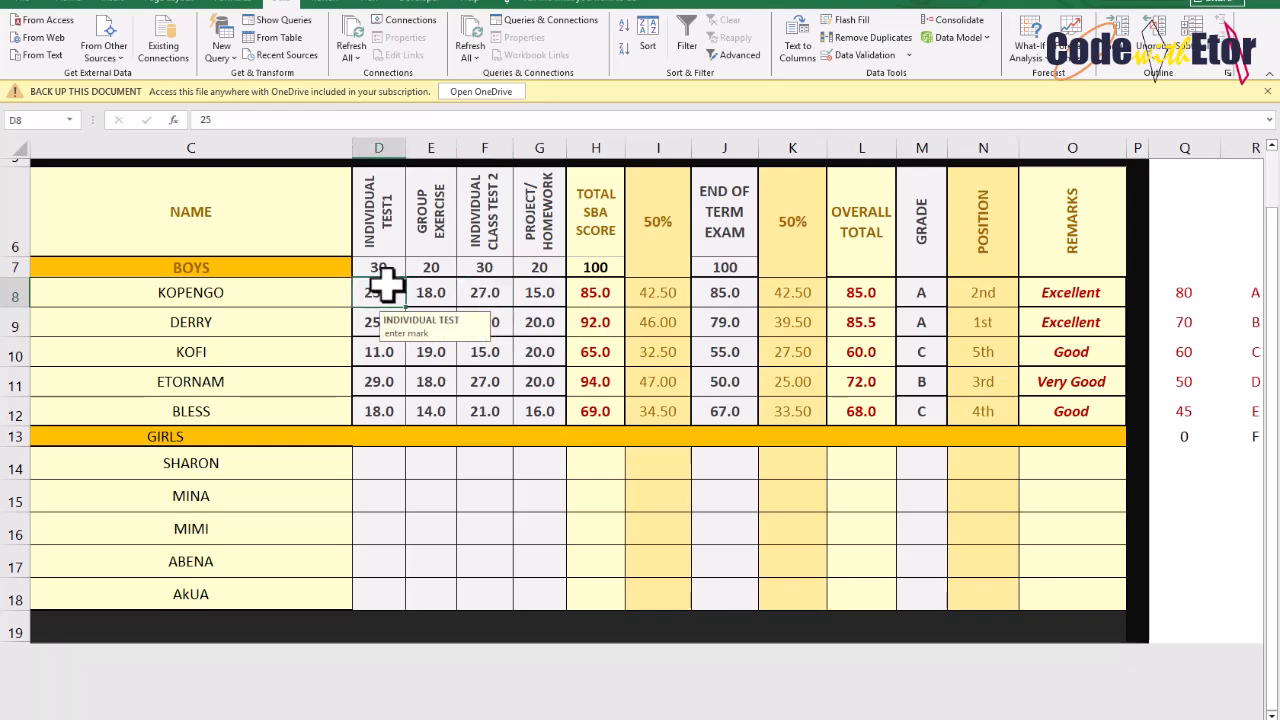
click(430, 290)
click(505, 288)
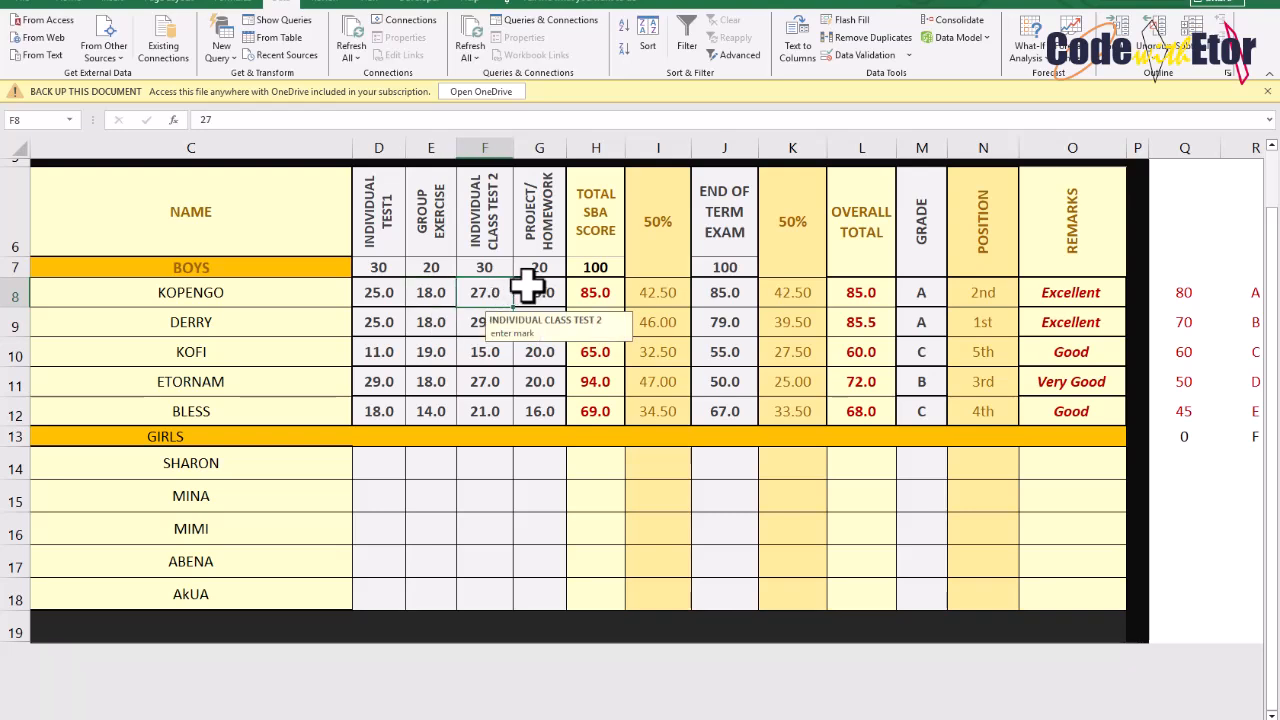
click(540, 287)
click(483, 313)
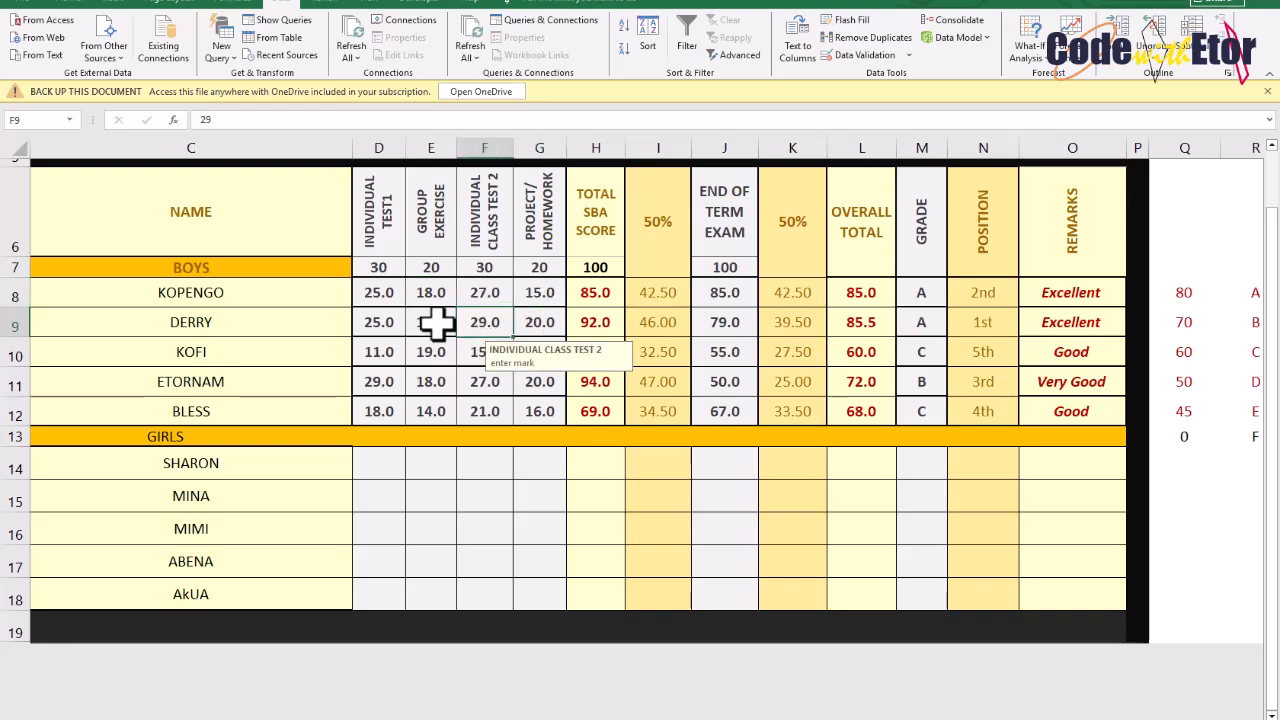
click(380, 320)
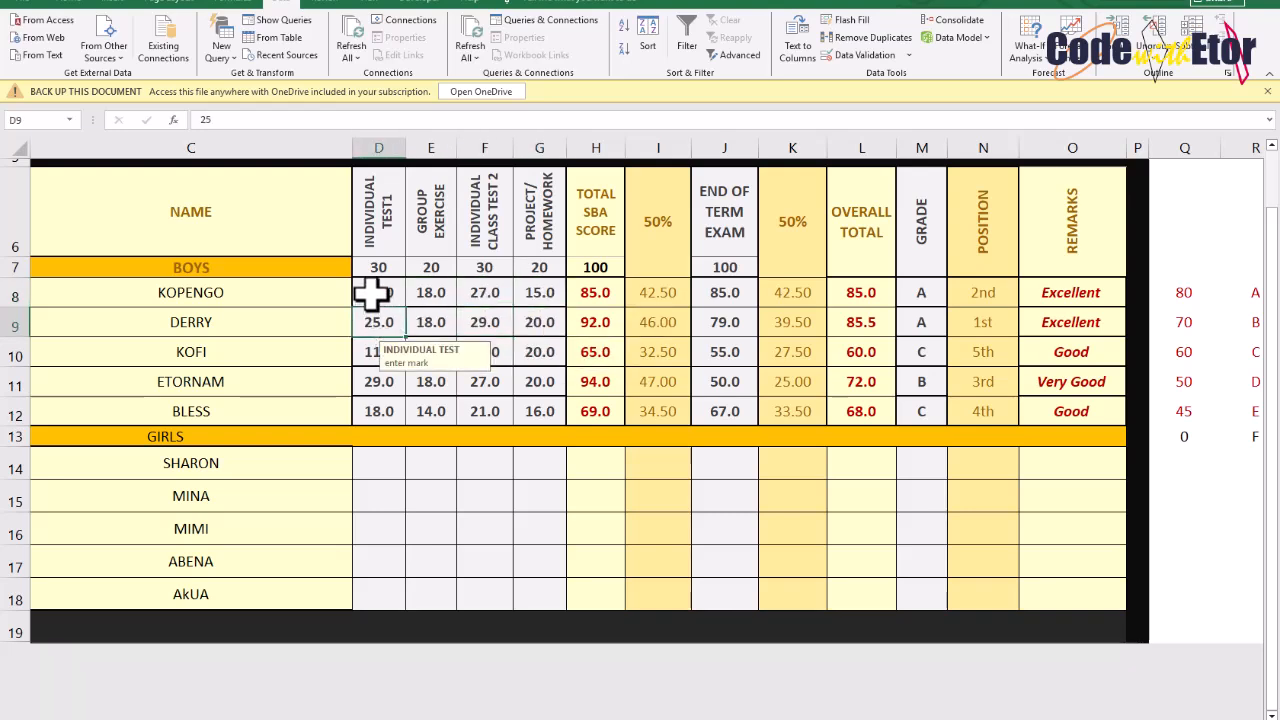
drag(368, 290, 1110, 408)
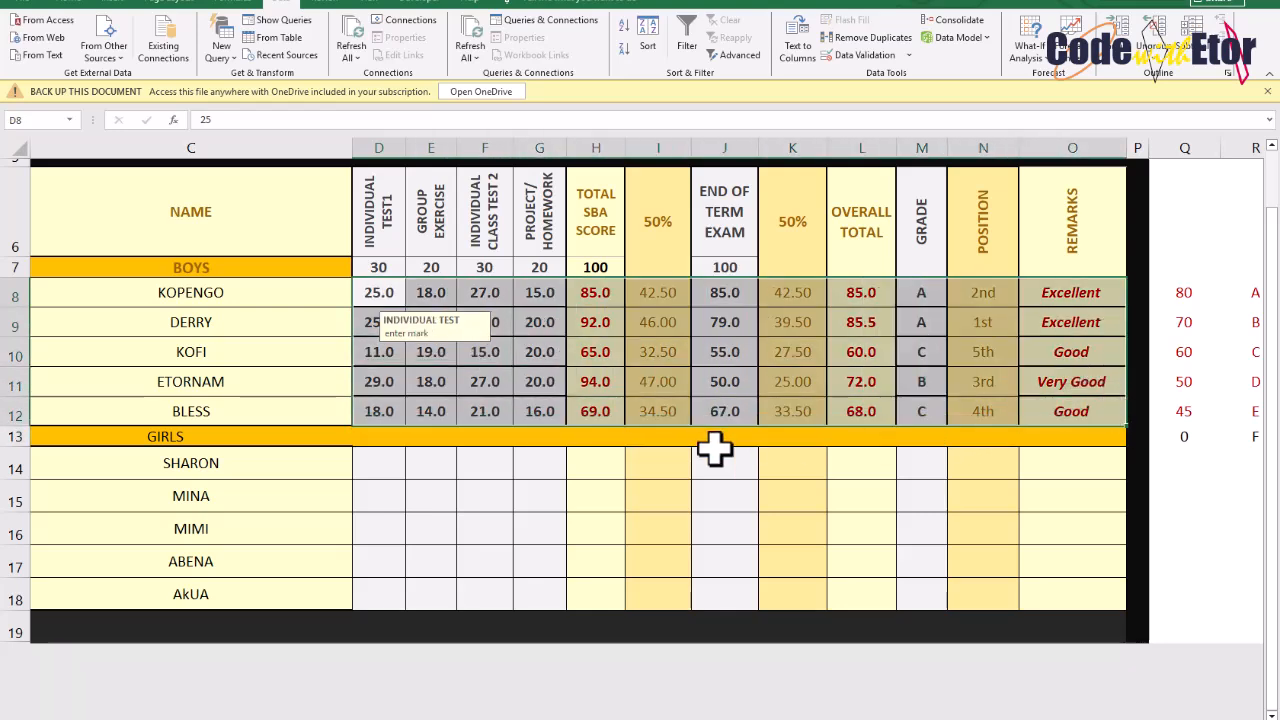
click(550, 350)
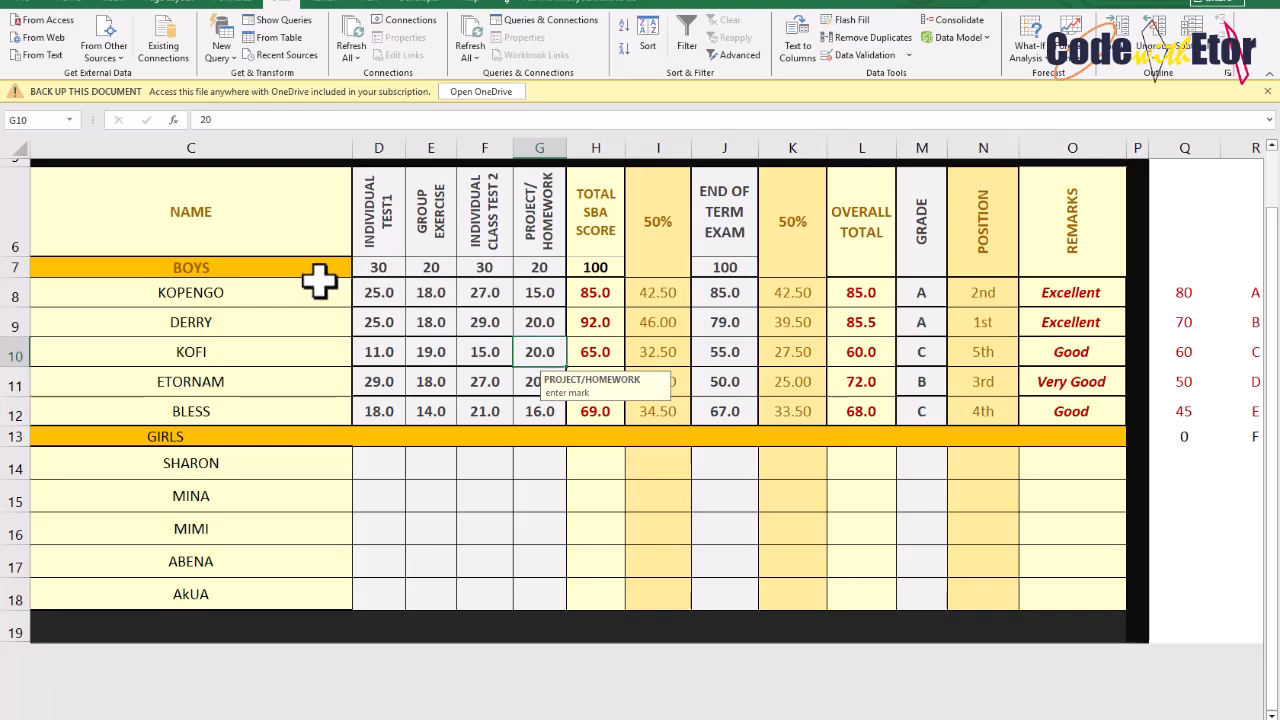
click(123, 289)
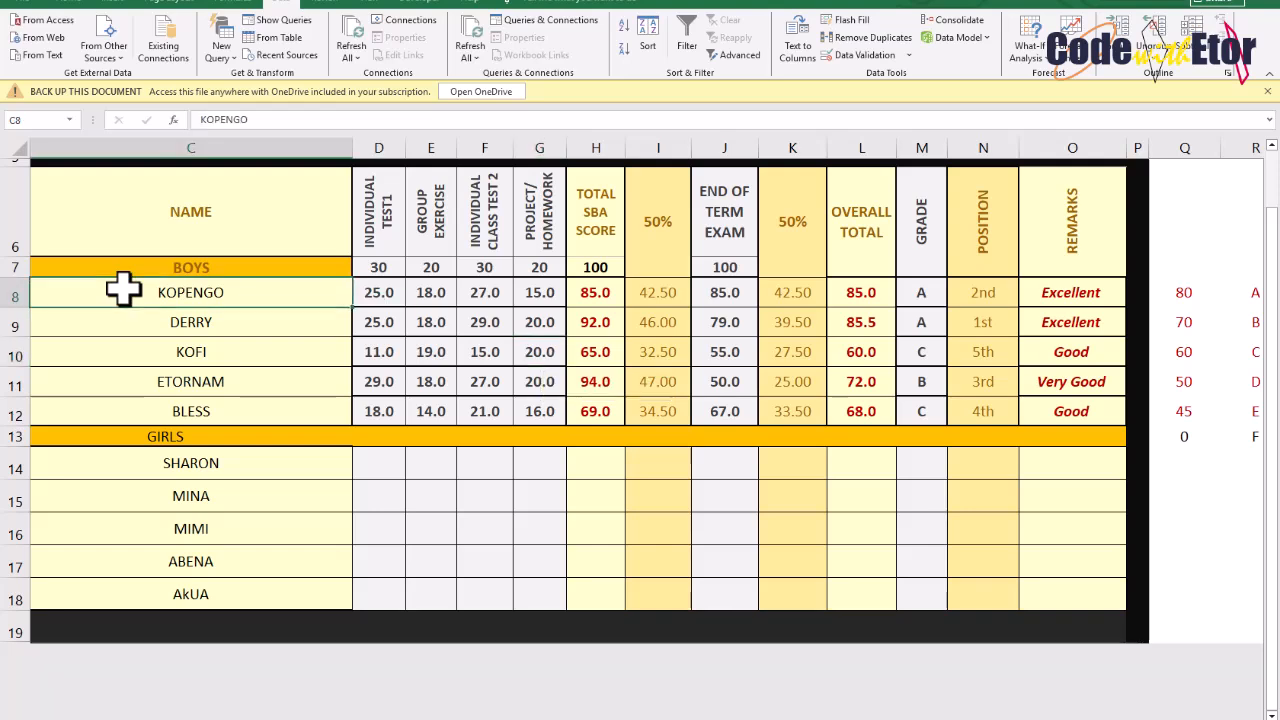
scroll(85, 289, left, 2)
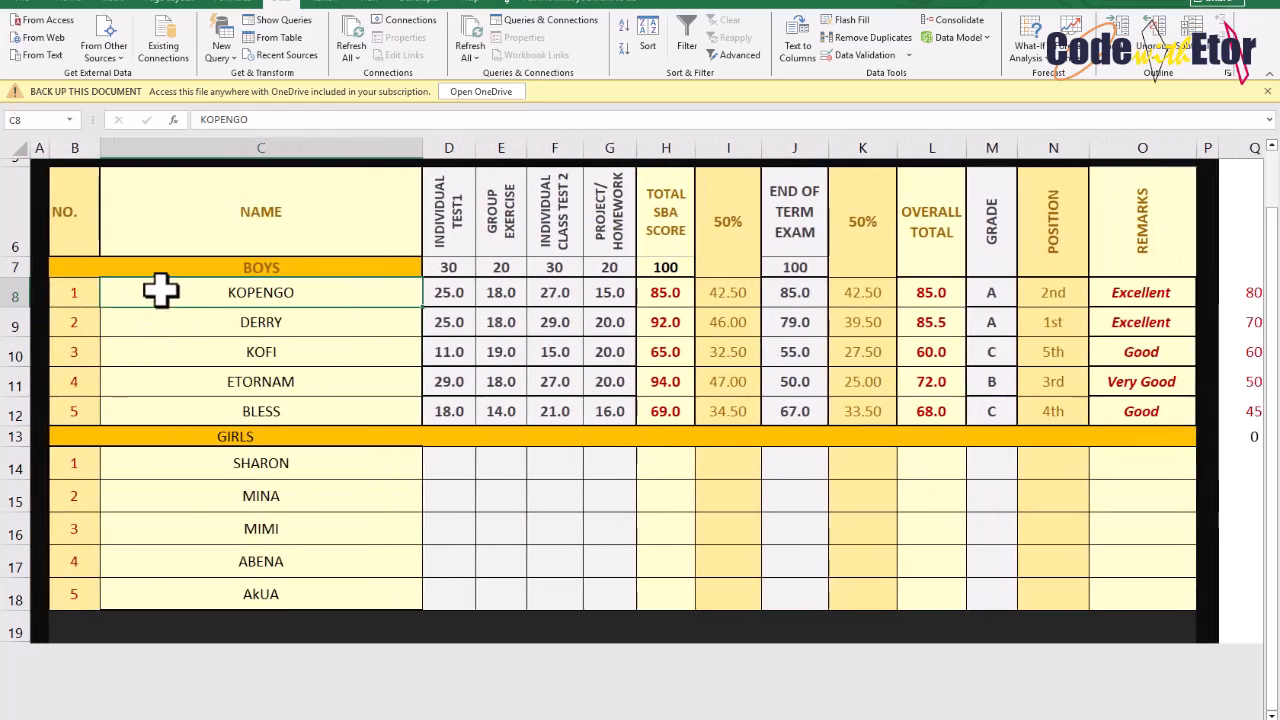
Unlock the boys' names and class score cells C8:G12 in the cell protection settings
drag(160, 290, 601, 420)
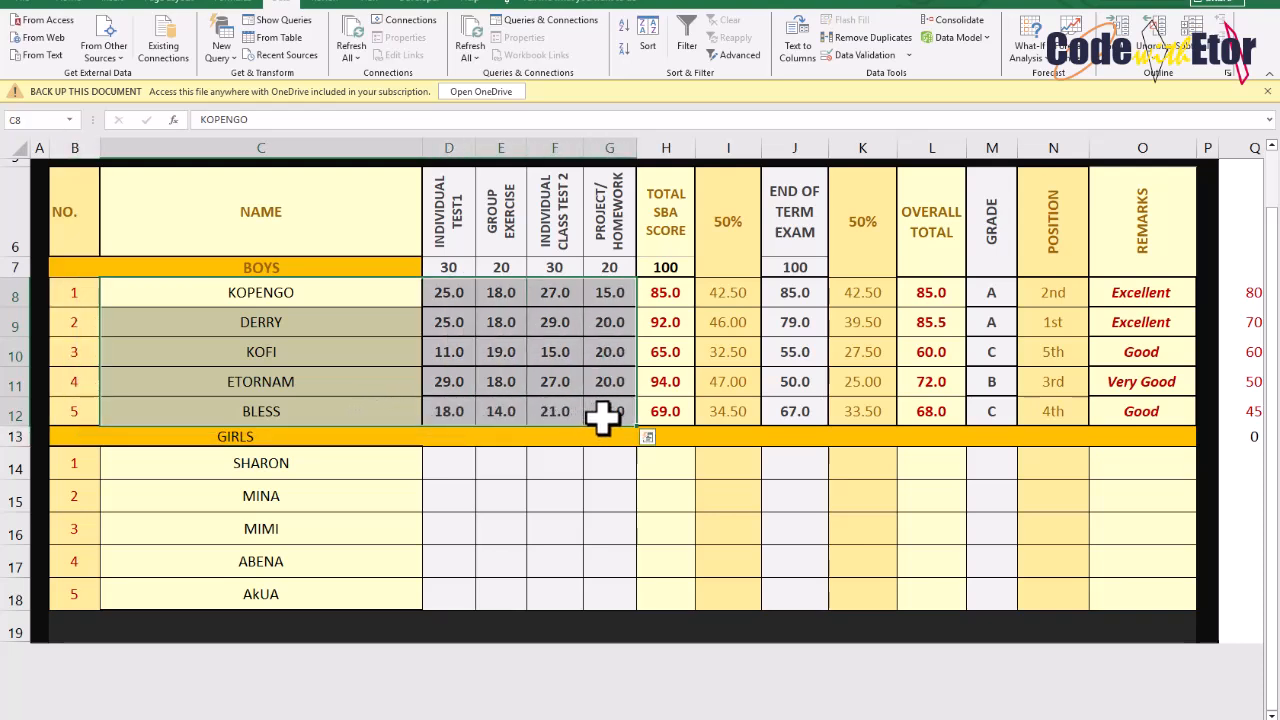
right_click(321, 322)
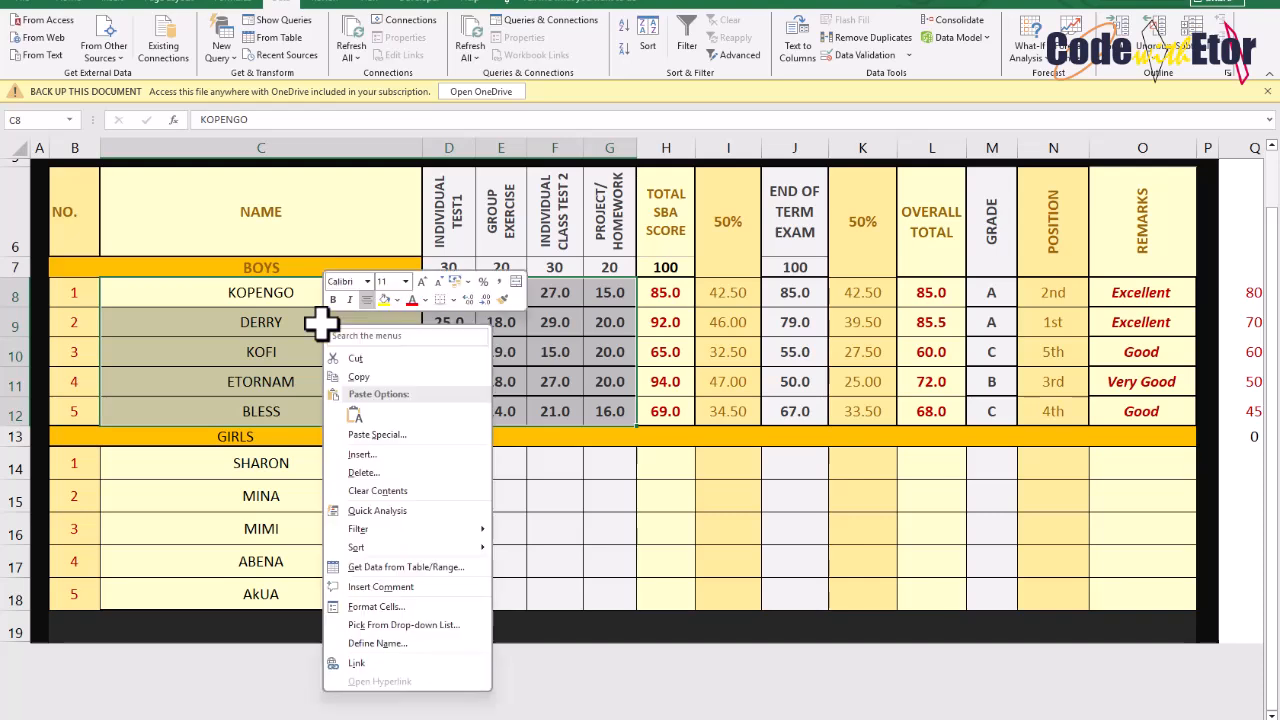
right_click(232, 308)
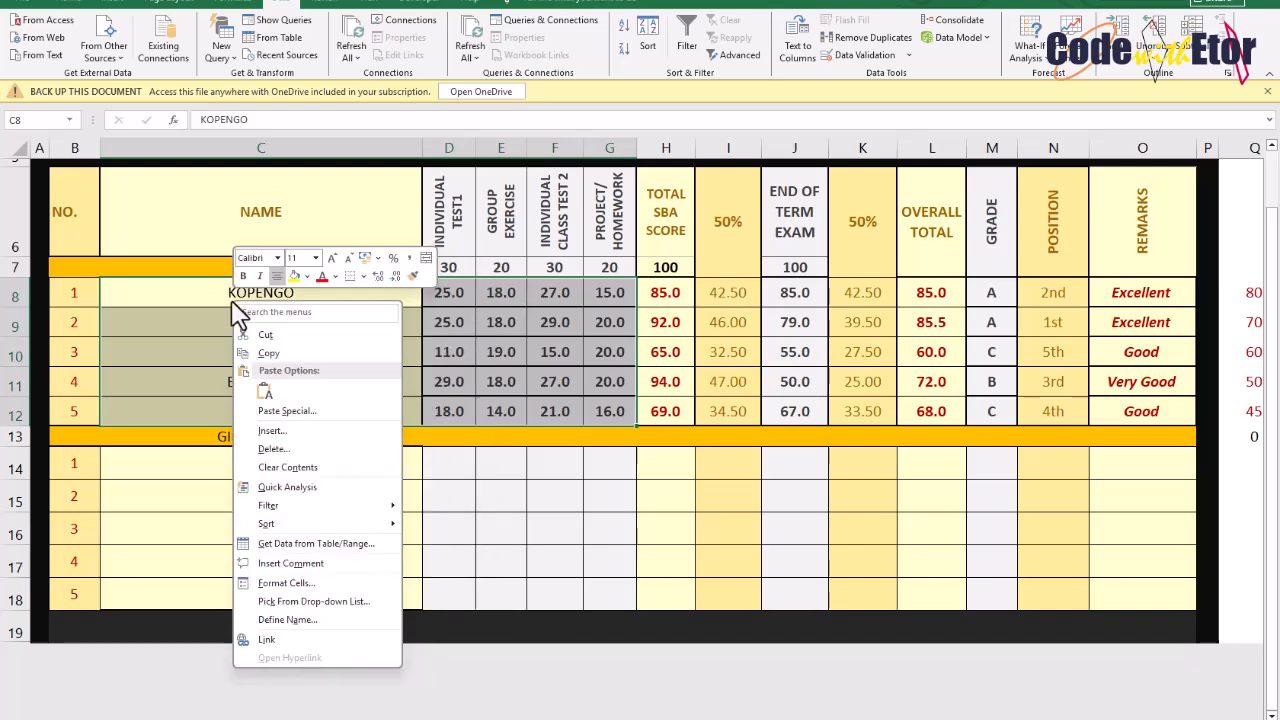
click(285, 584)
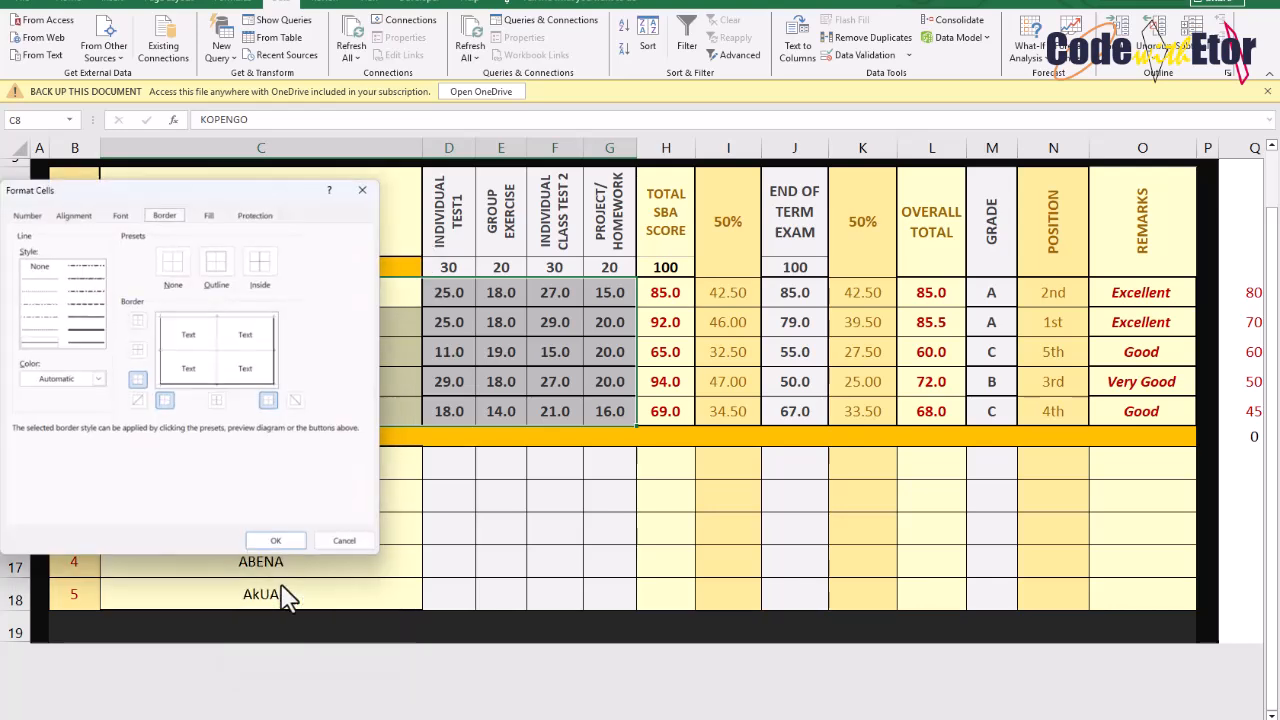
click(255, 207)
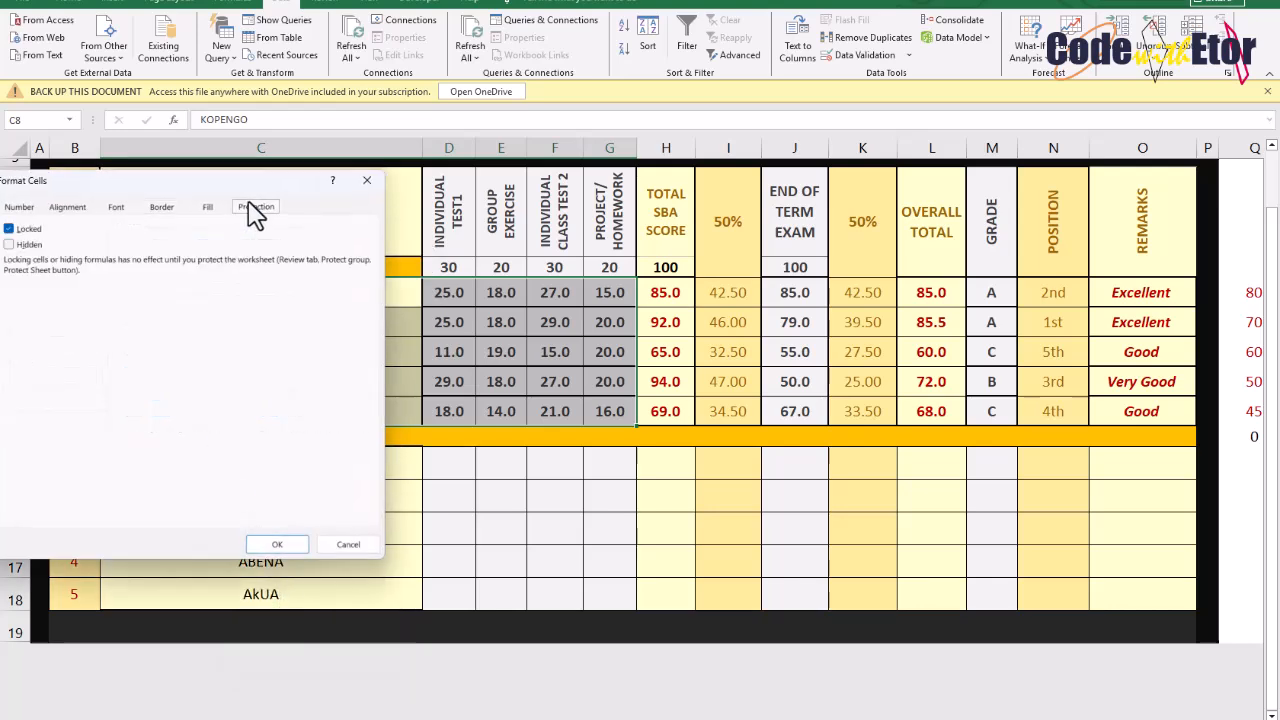
drag(230, 190, 390, 193)
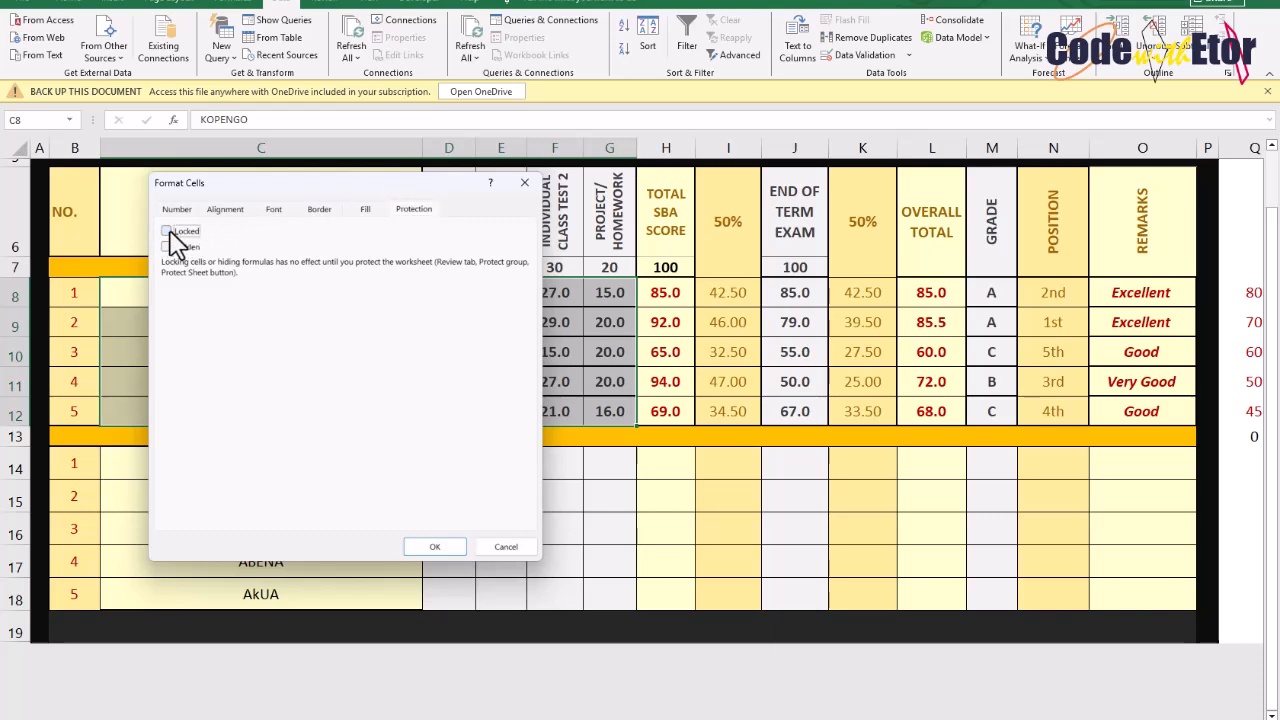
click(426, 550)
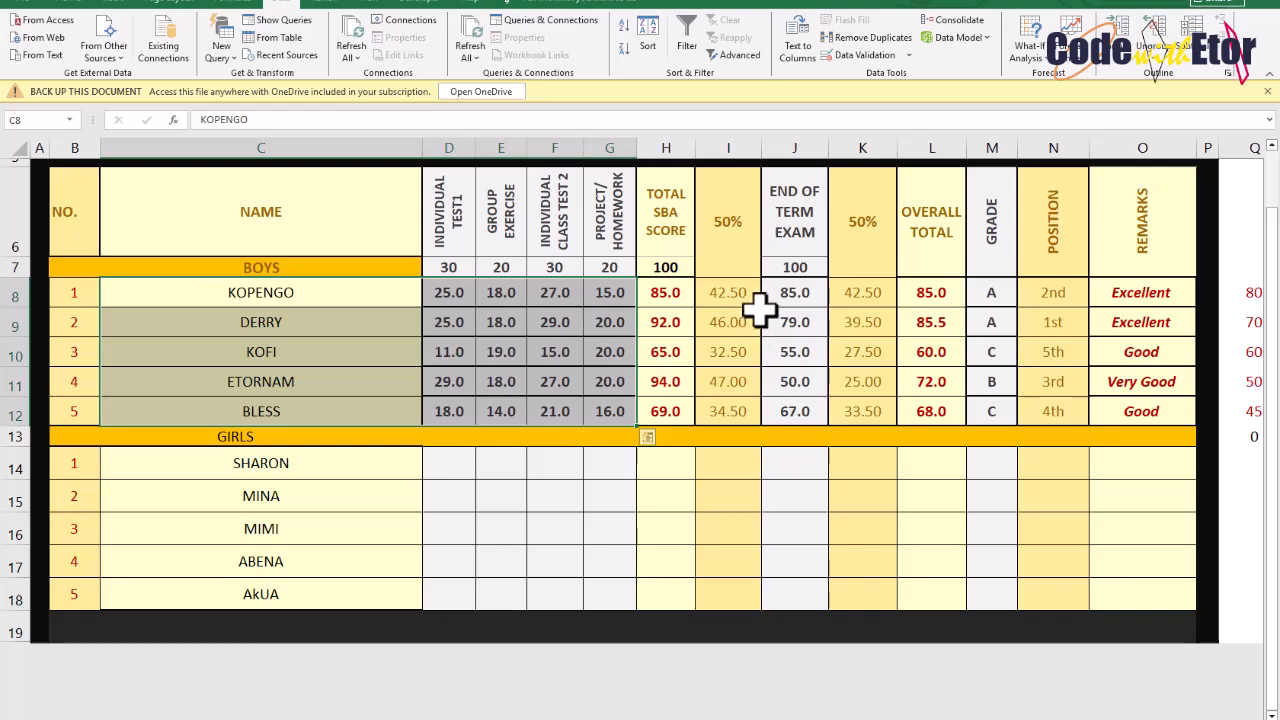
Unlock the boys' End of Term Exam cells J8:J12 in the cell protection settings
drag(794, 290, 800, 405)
right_click(800, 405)
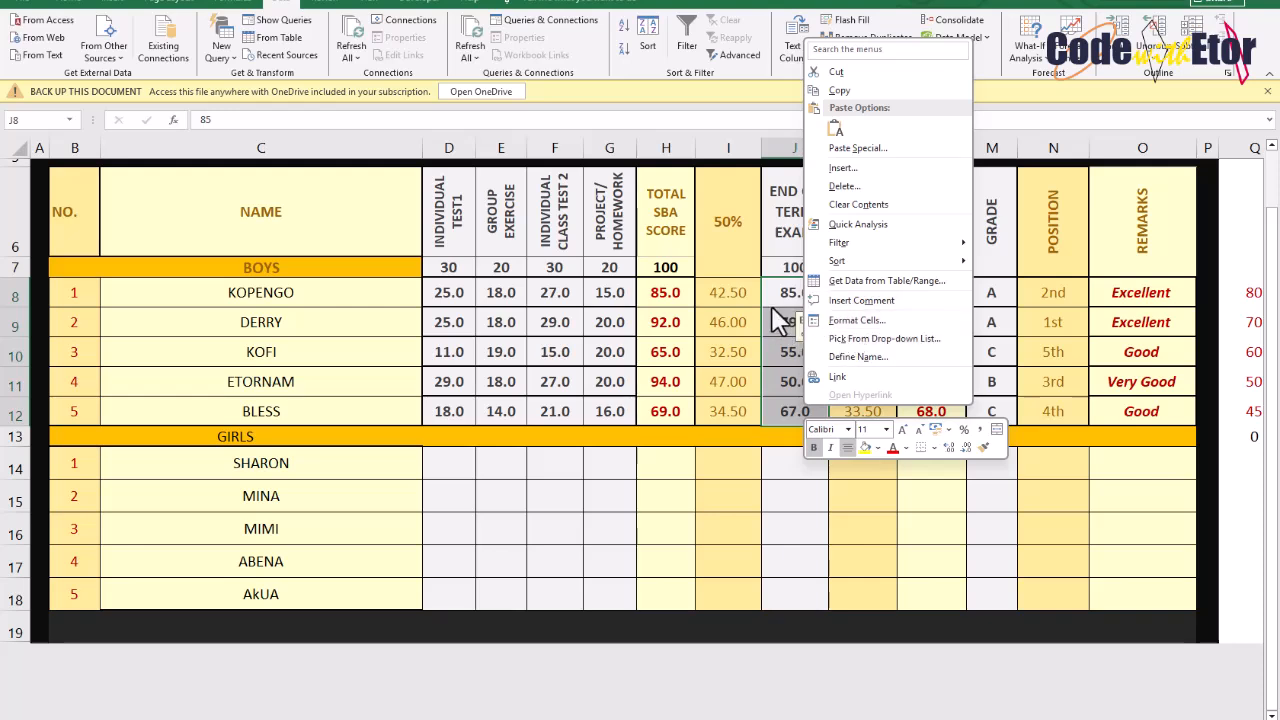
click(837, 323)
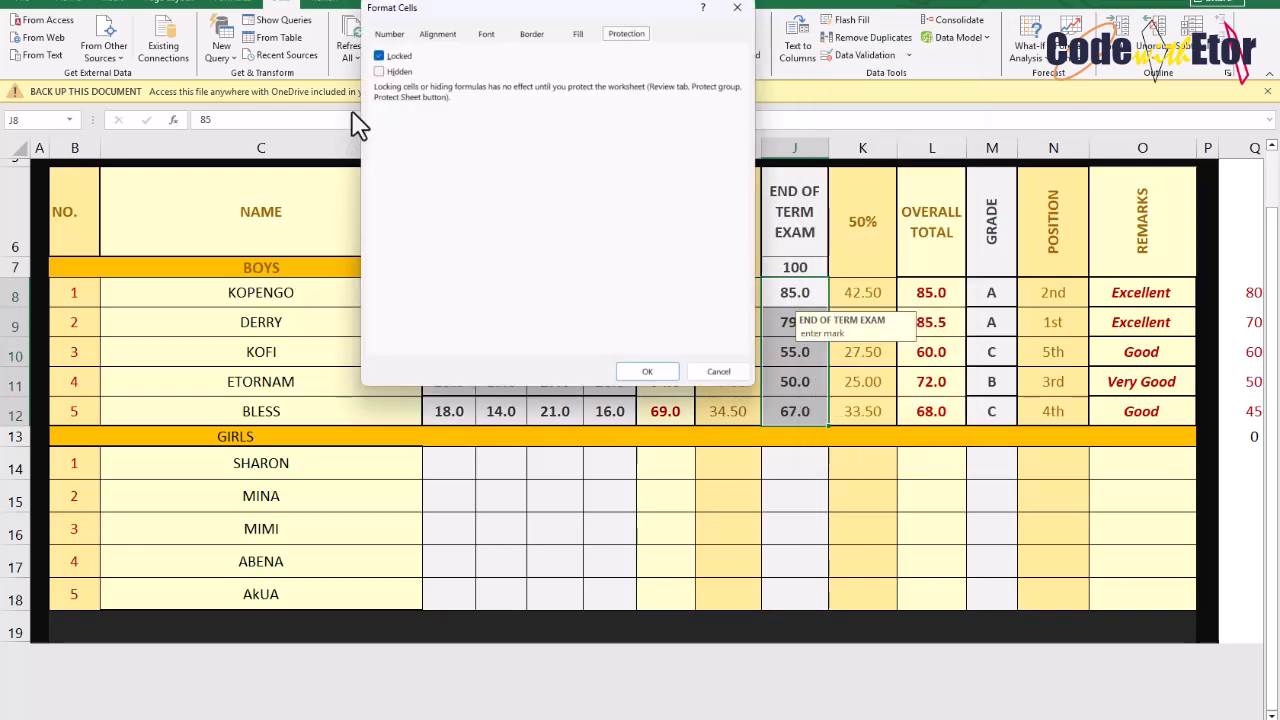
click(640, 372)
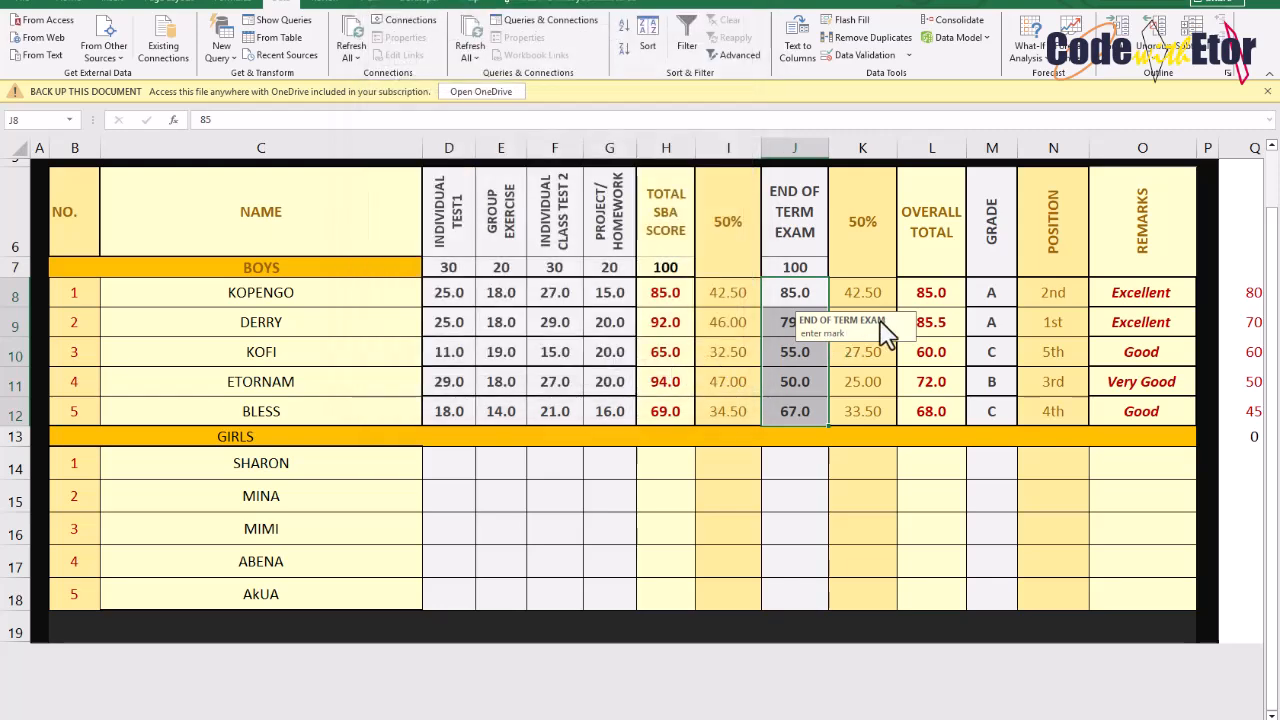
Select the boys' exam cells and the girls' name, score and exam ranges to check which cells still need unlocking
click(980, 290)
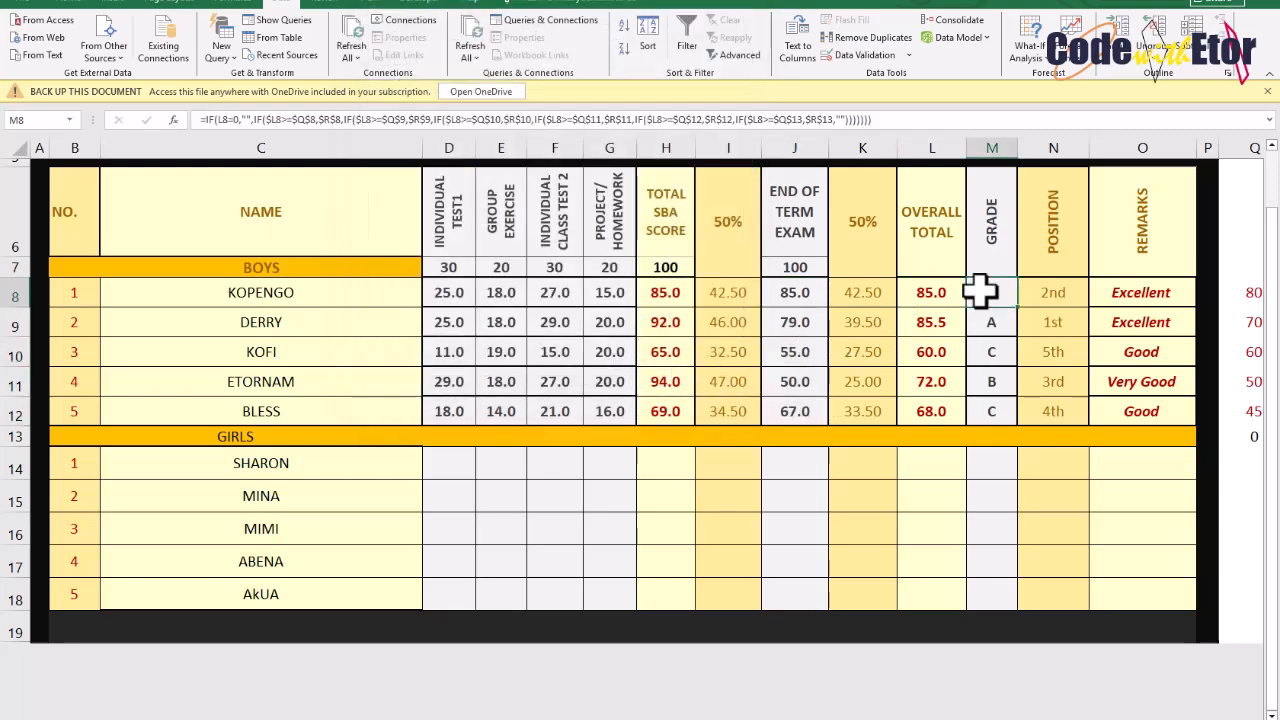
drag(792, 289, 797, 414)
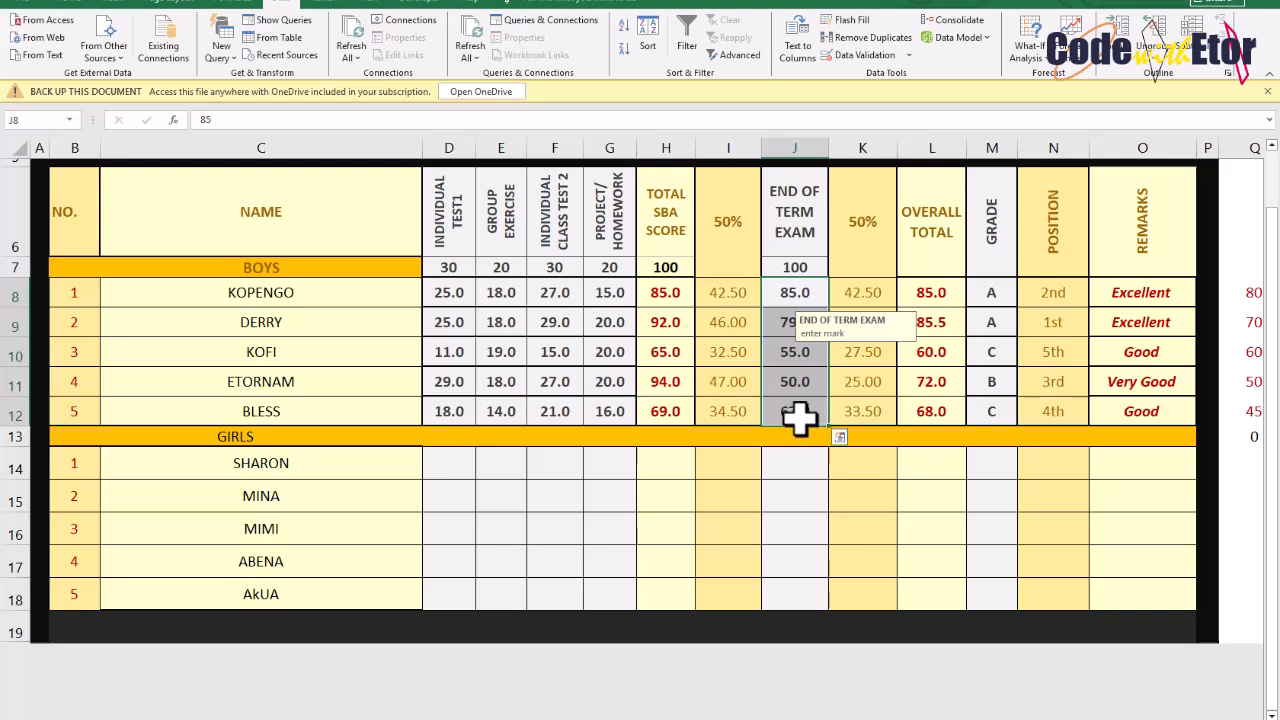
click(792, 465)
drag(792, 484, 794, 594)
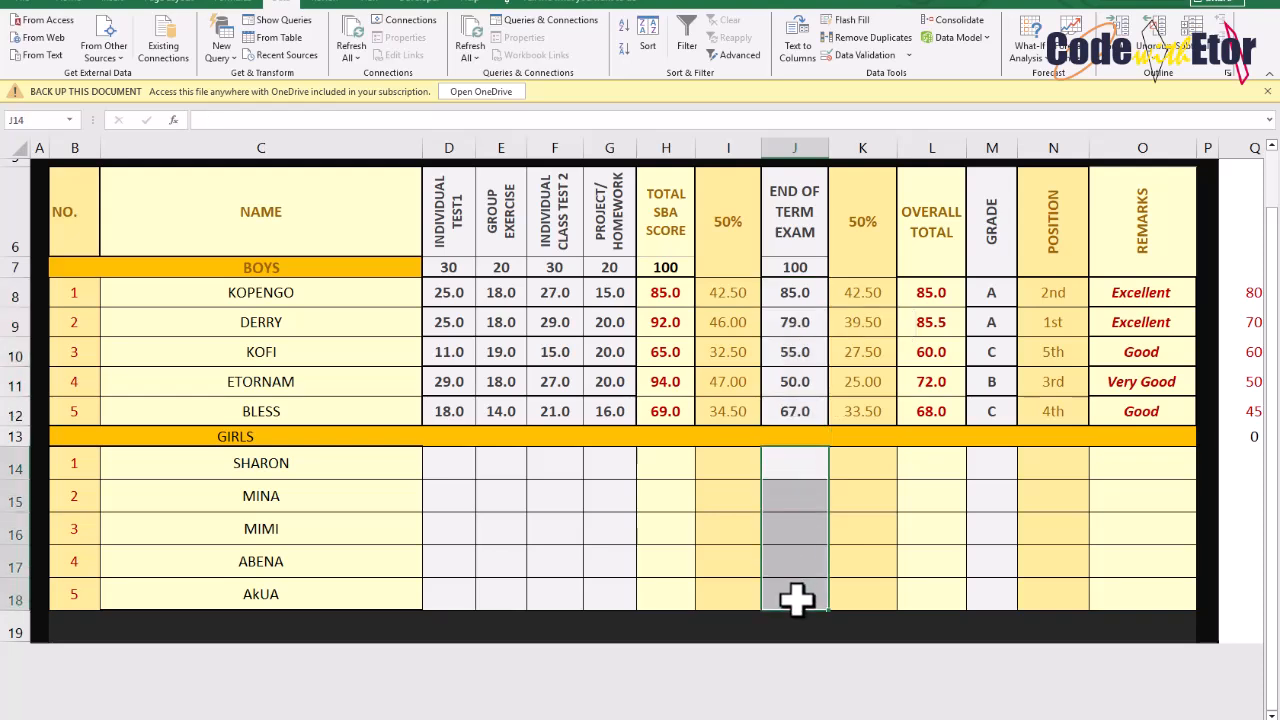
drag(370, 478, 598, 600)
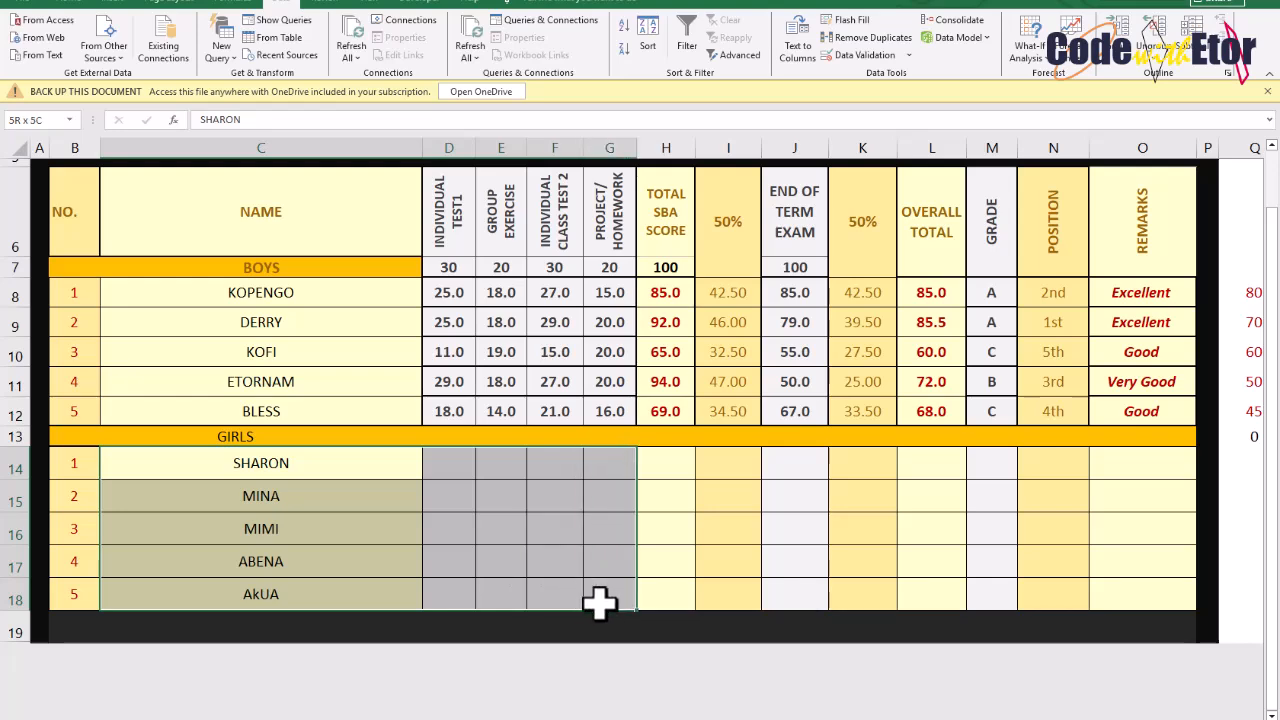
click(600, 320)
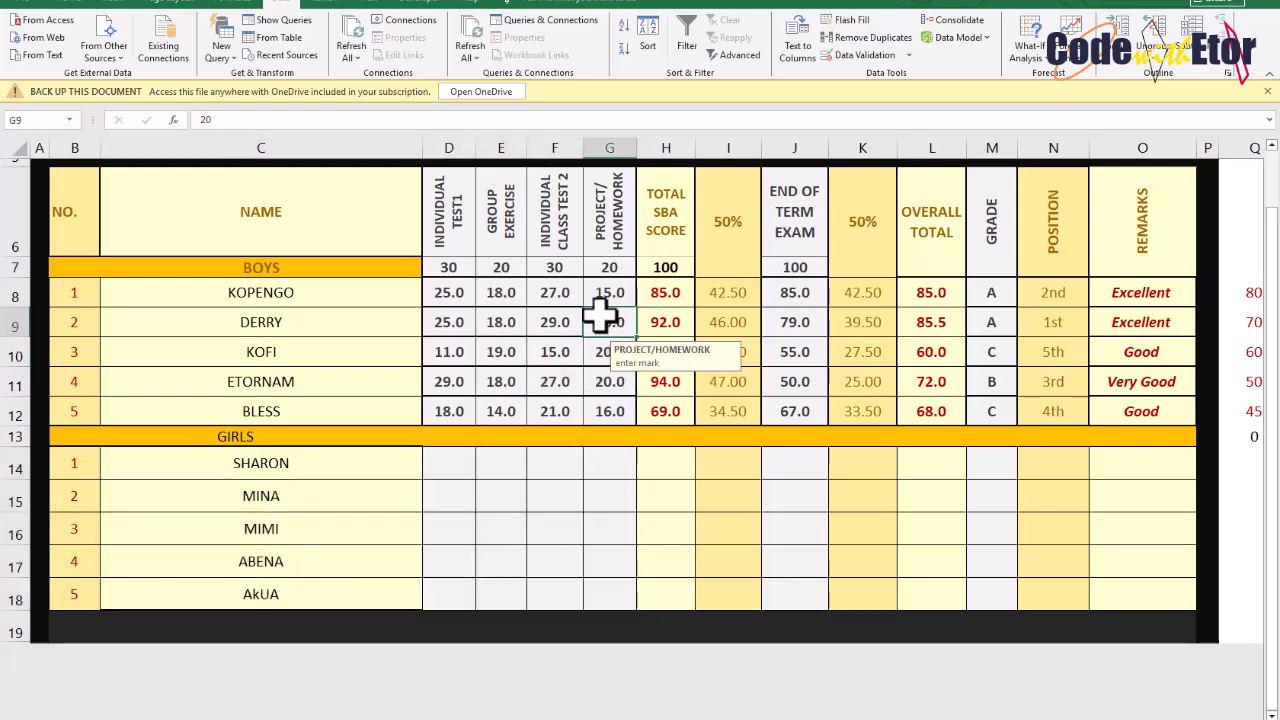
scroll(600, 316, right, 4)
scroll(600, 316, left, 2)
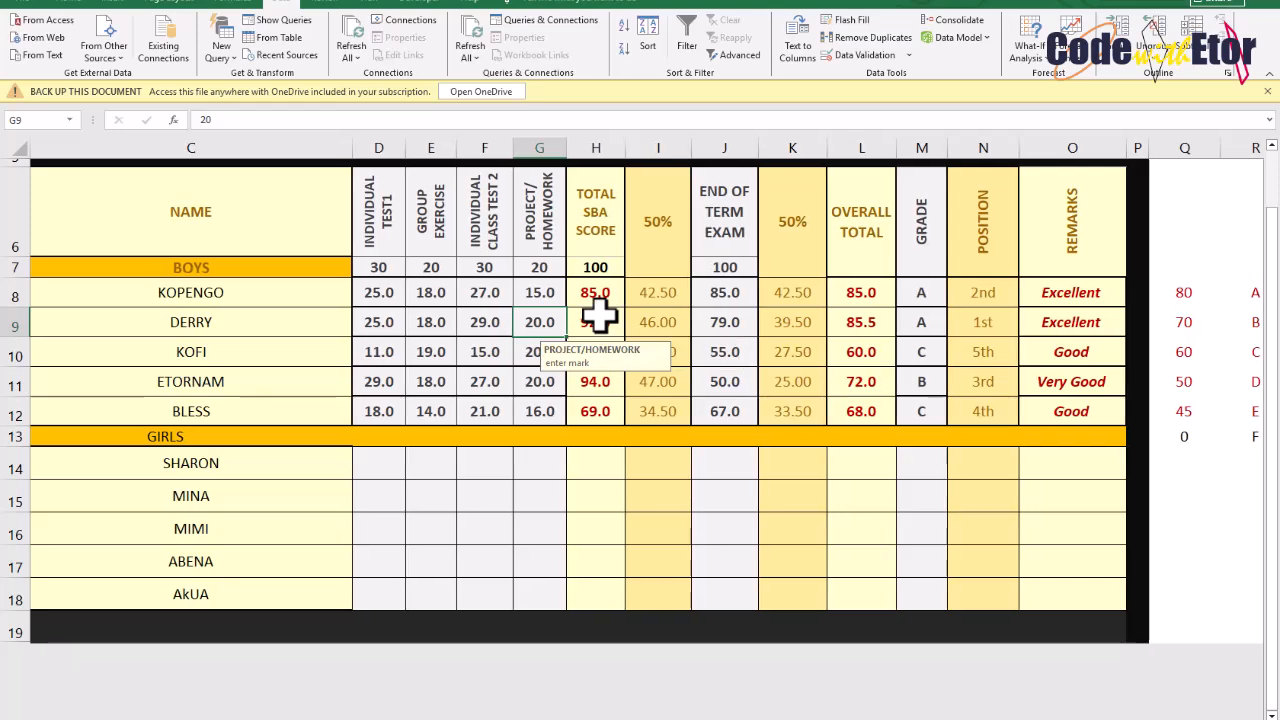
Hide the grade and rank lookup columns Q to W, then unhide them
scroll(600, 316, right, 3)
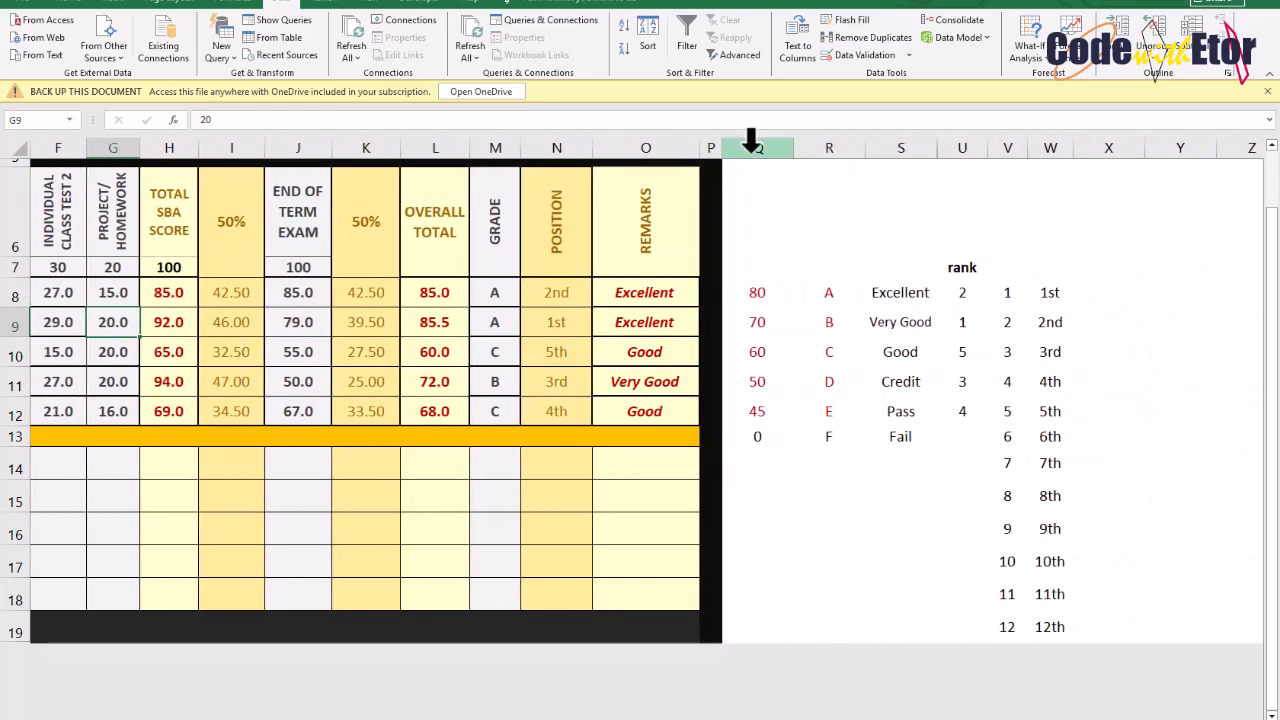
drag(757, 148, 1066, 200)
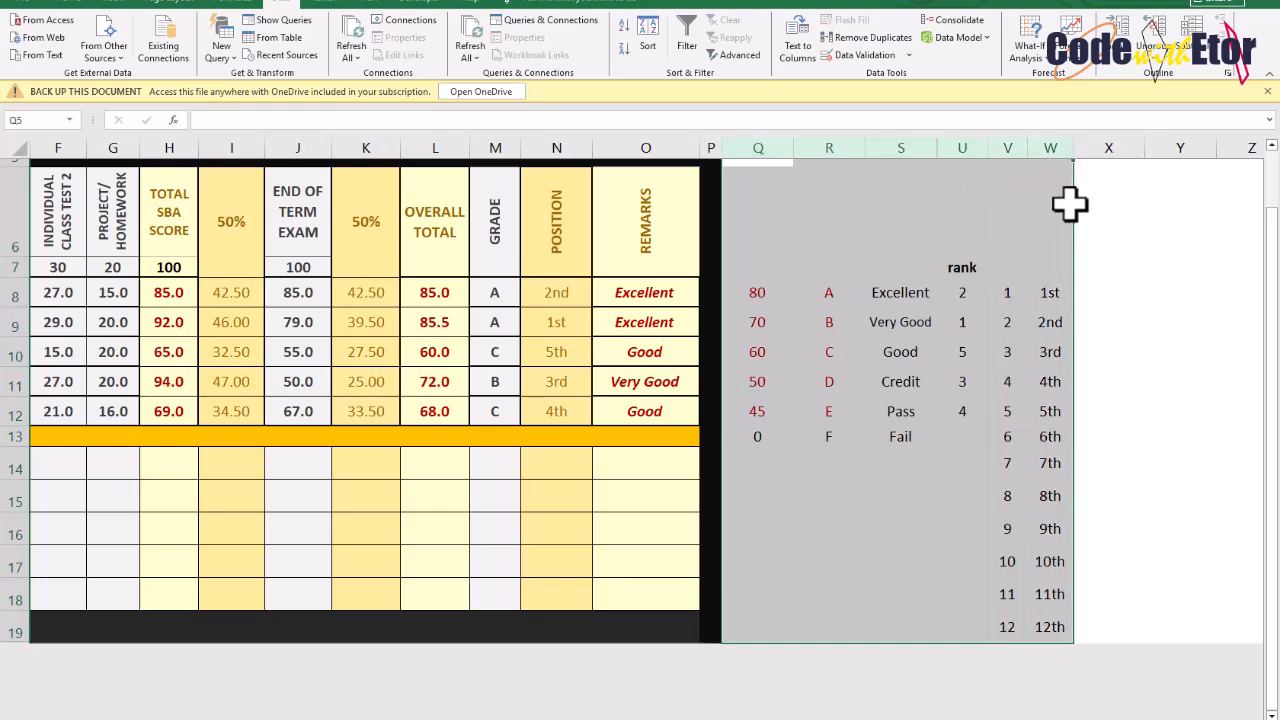
right_click(898, 147)
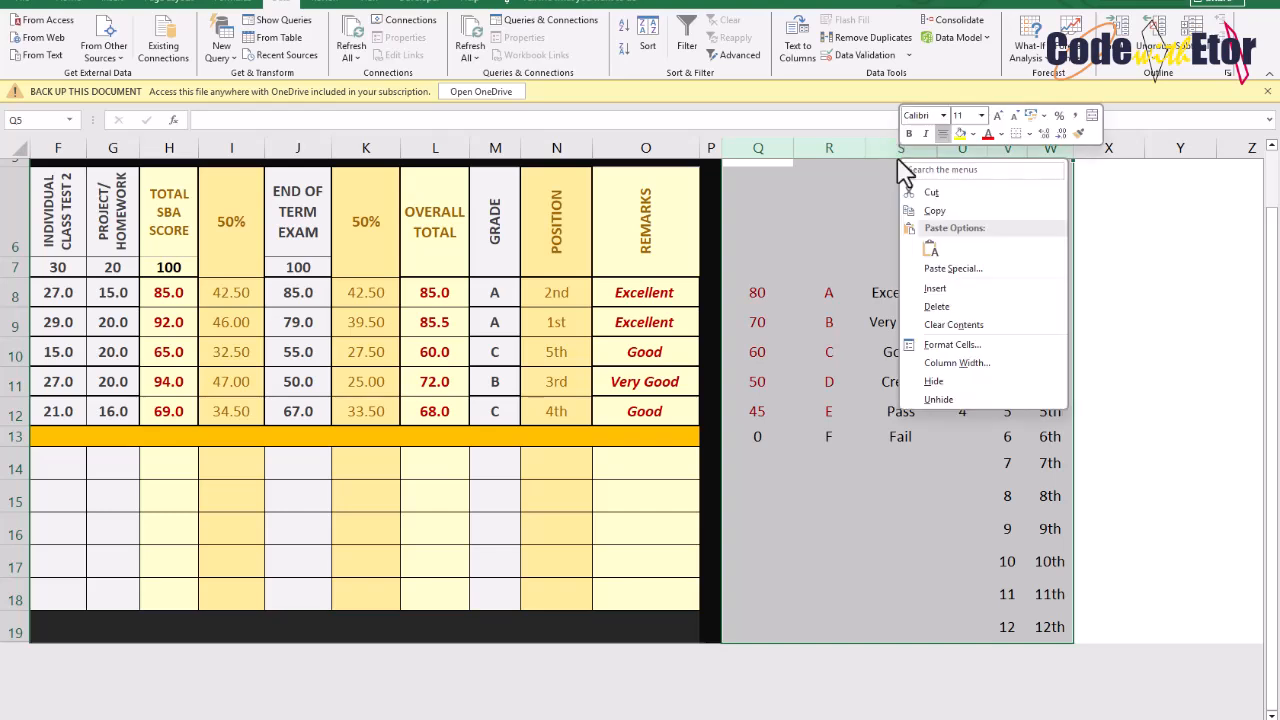
click(933, 382)
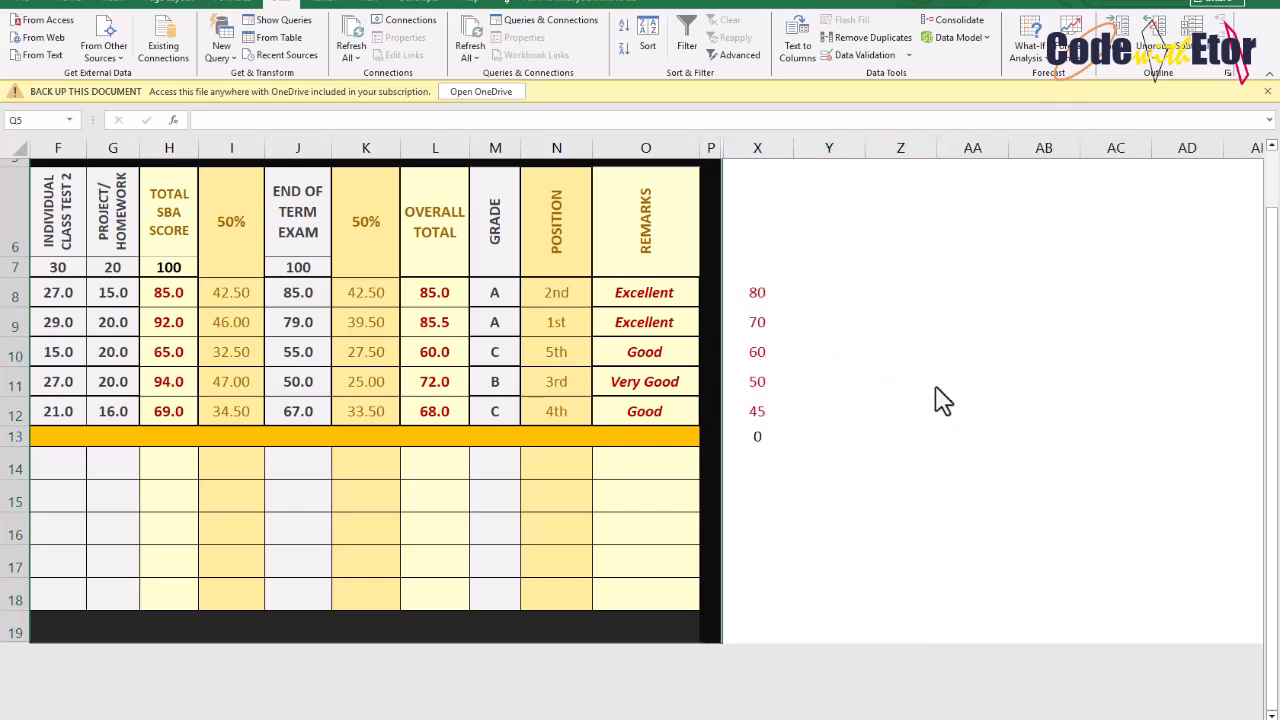
drag(757, 140, 714, 150)
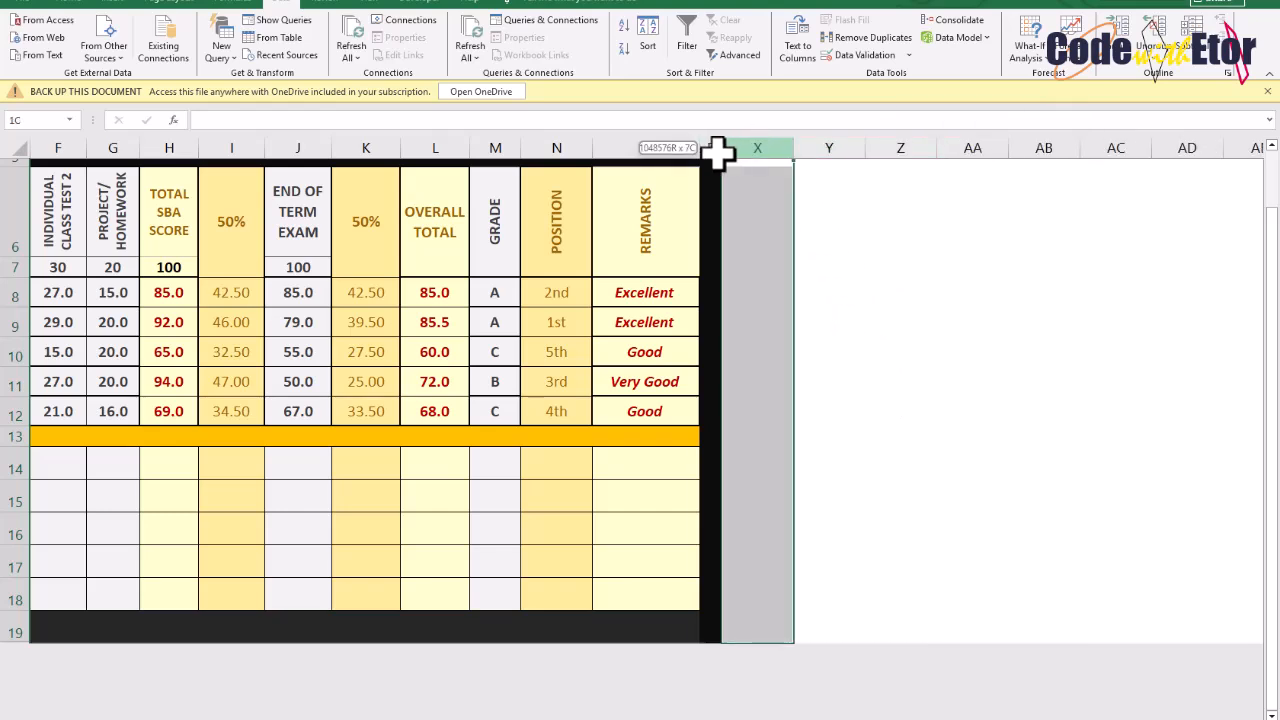
right_click(716, 156)
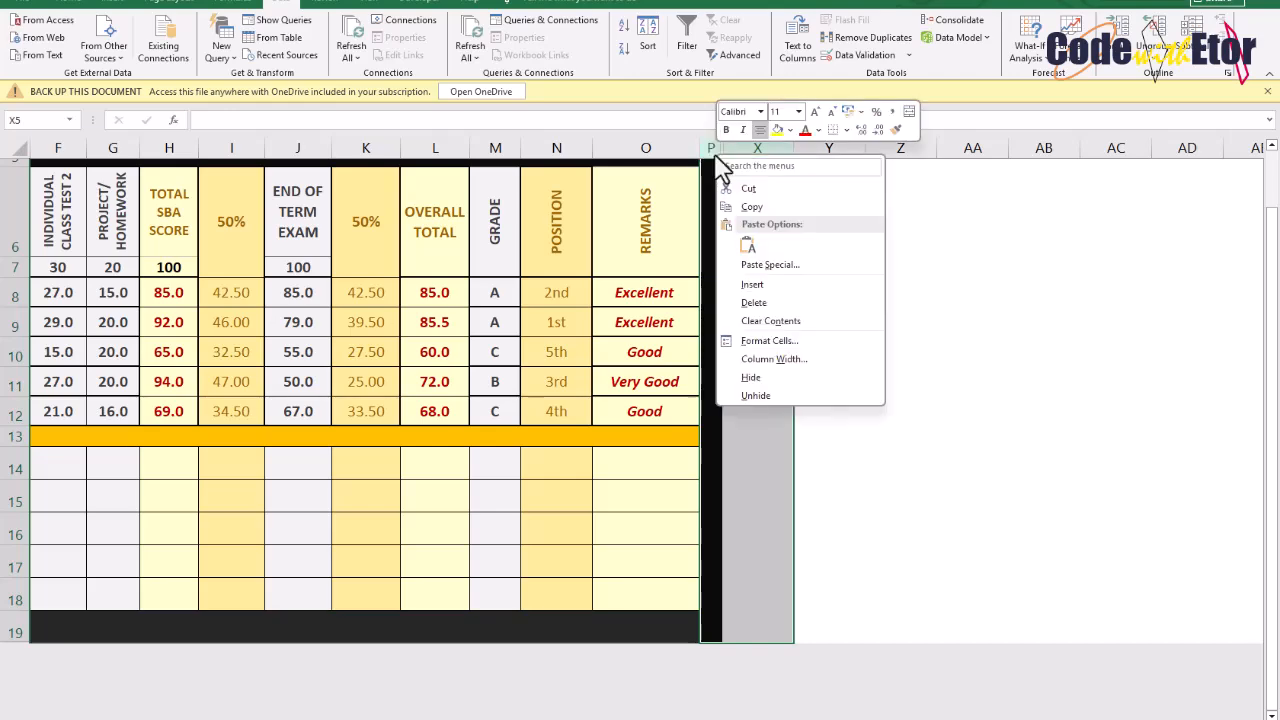
click(756, 395)
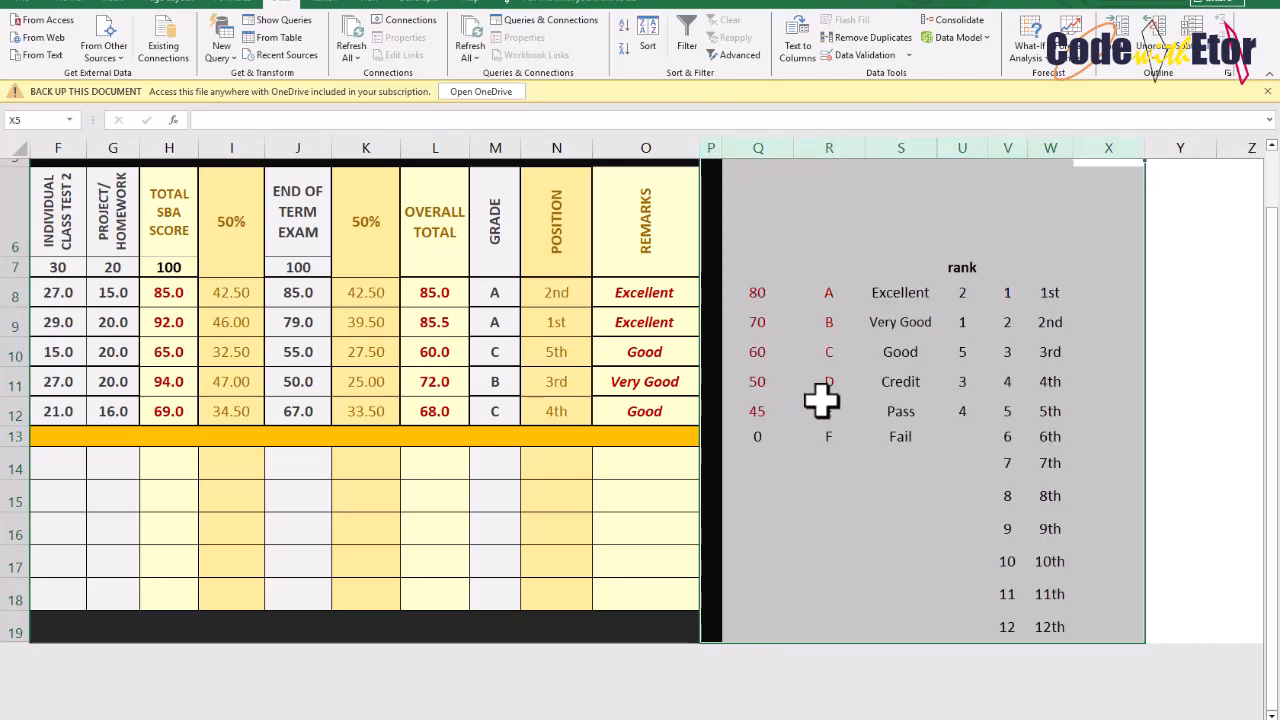
scroll(837, 403, left, 2)
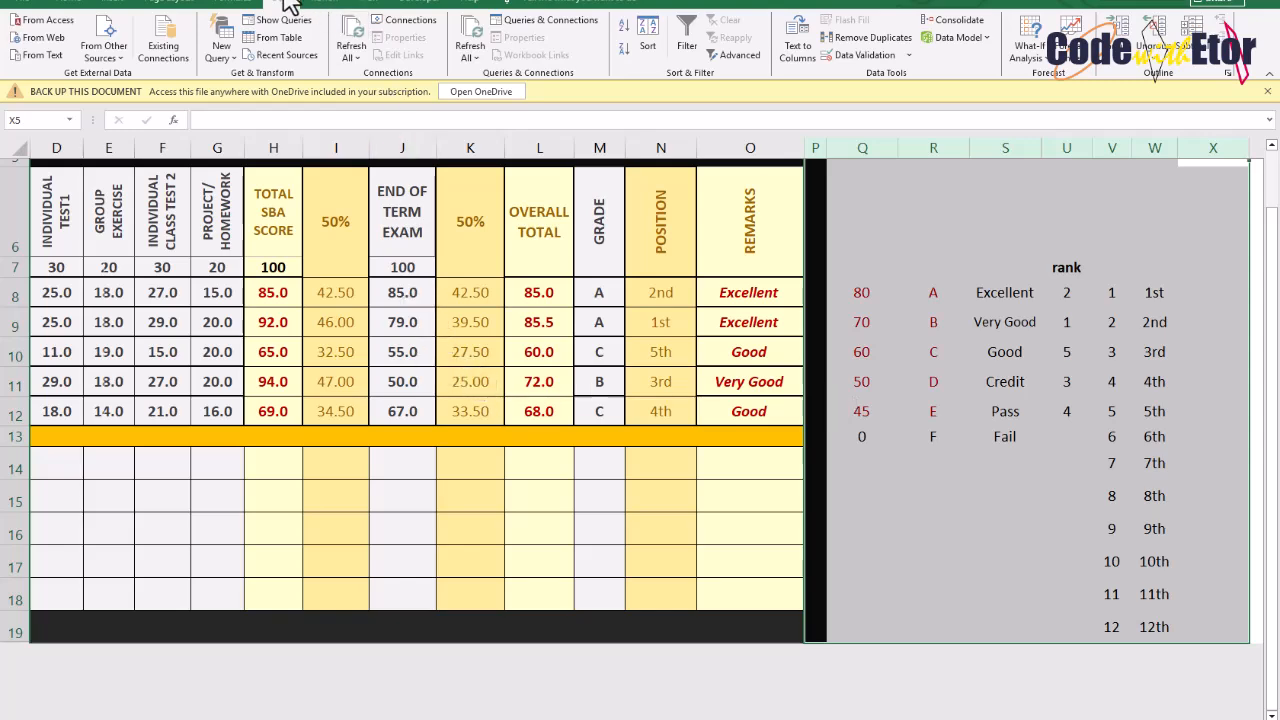
click(240, 6)
click(288, 5)
click(405, 6)
click(360, 8)
click(331, 7)
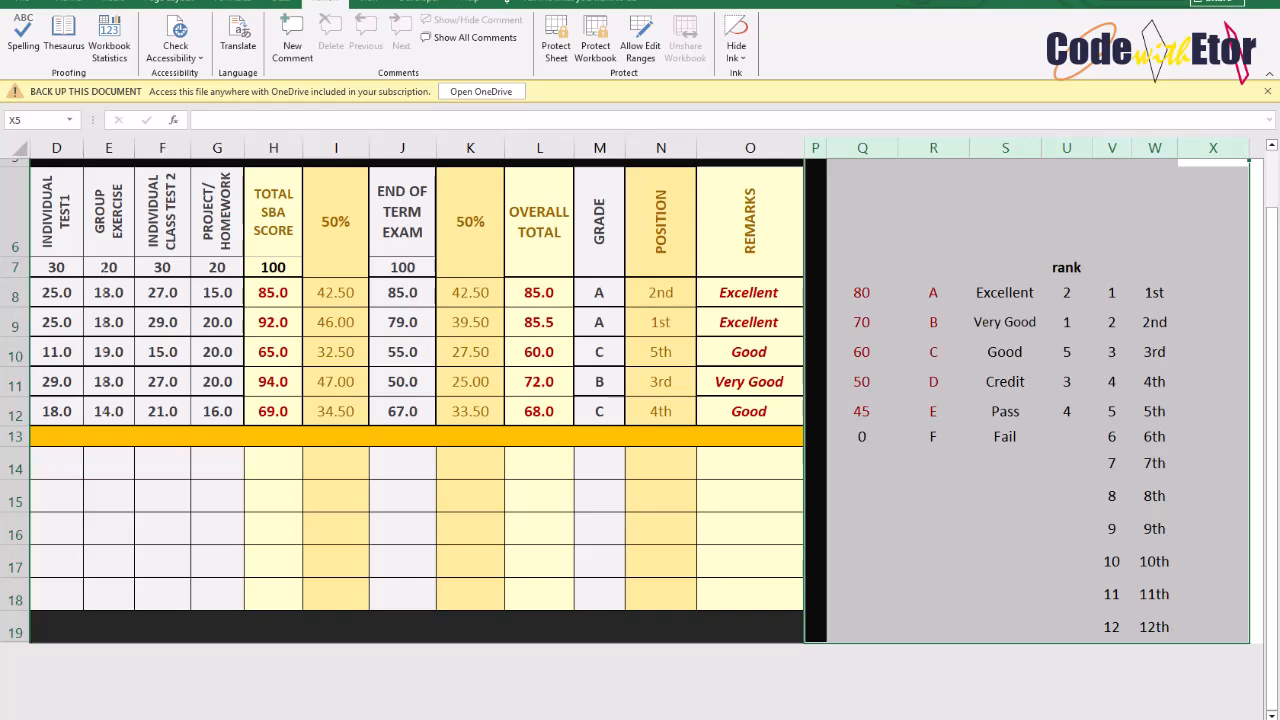
drag(160, 700, 476, 130)
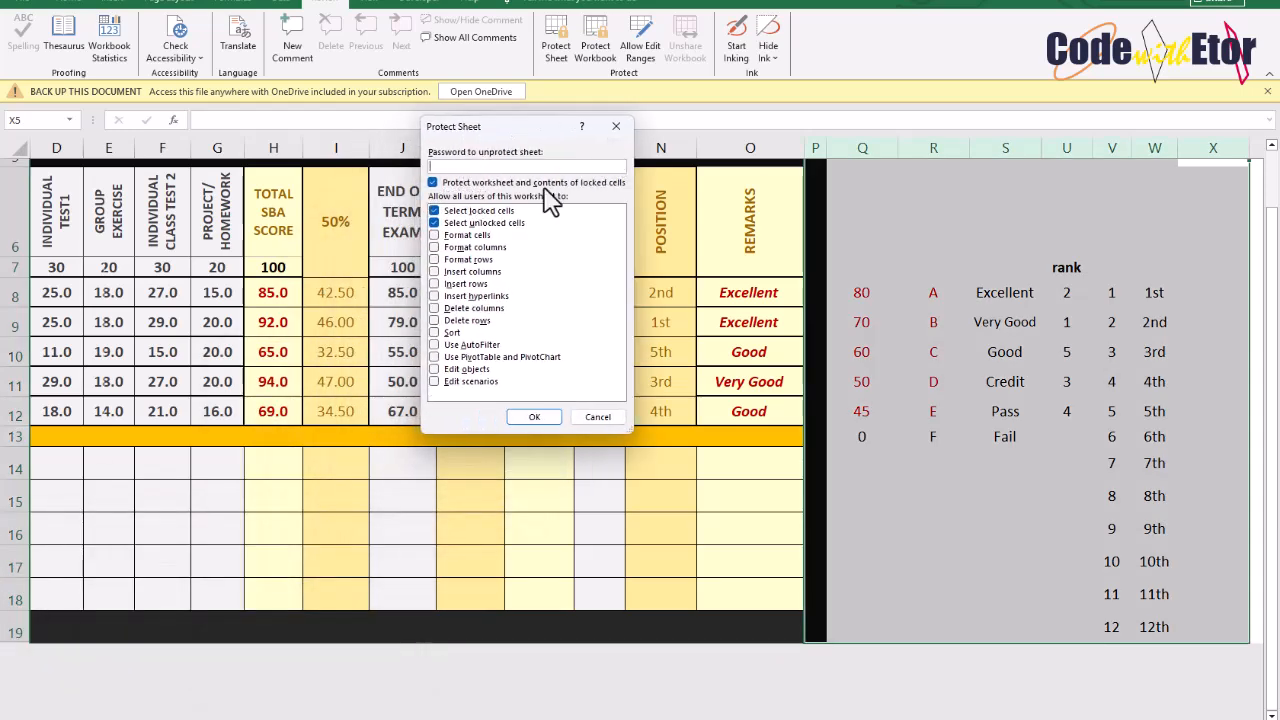
click(617, 126)
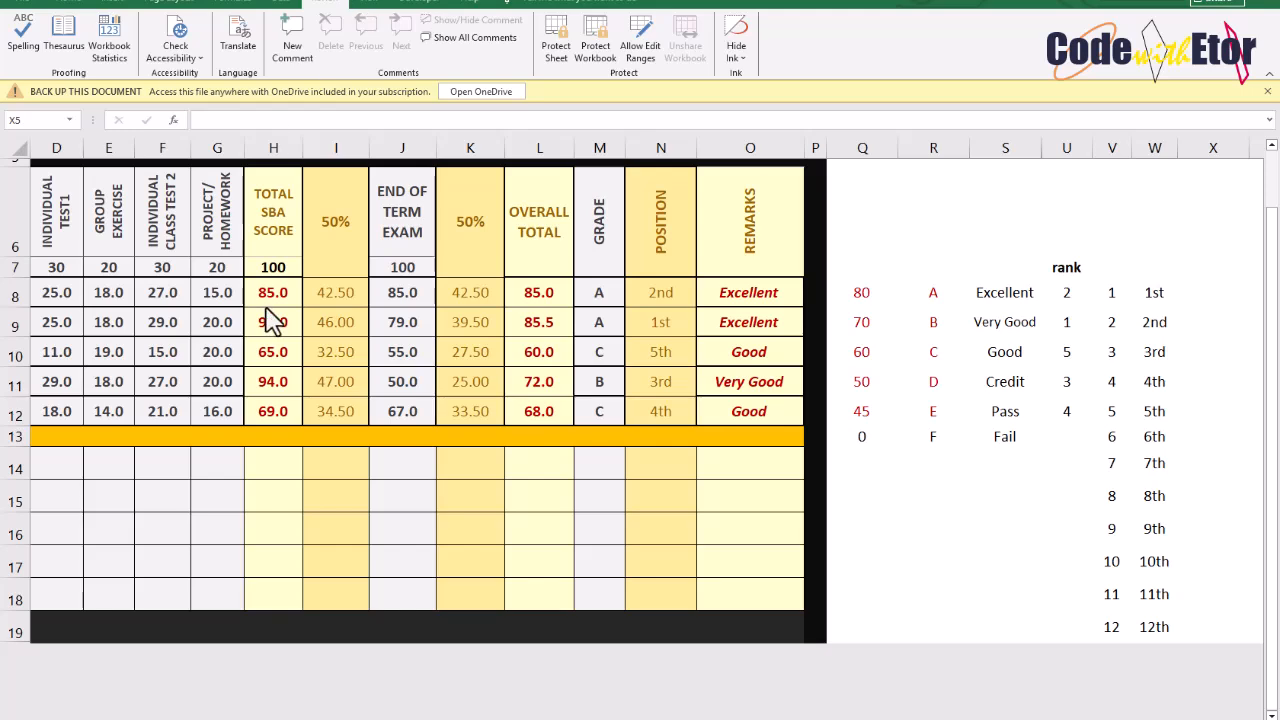
Protect the sheet without a password, allowing users to select only unlocked cells
click(109, 290)
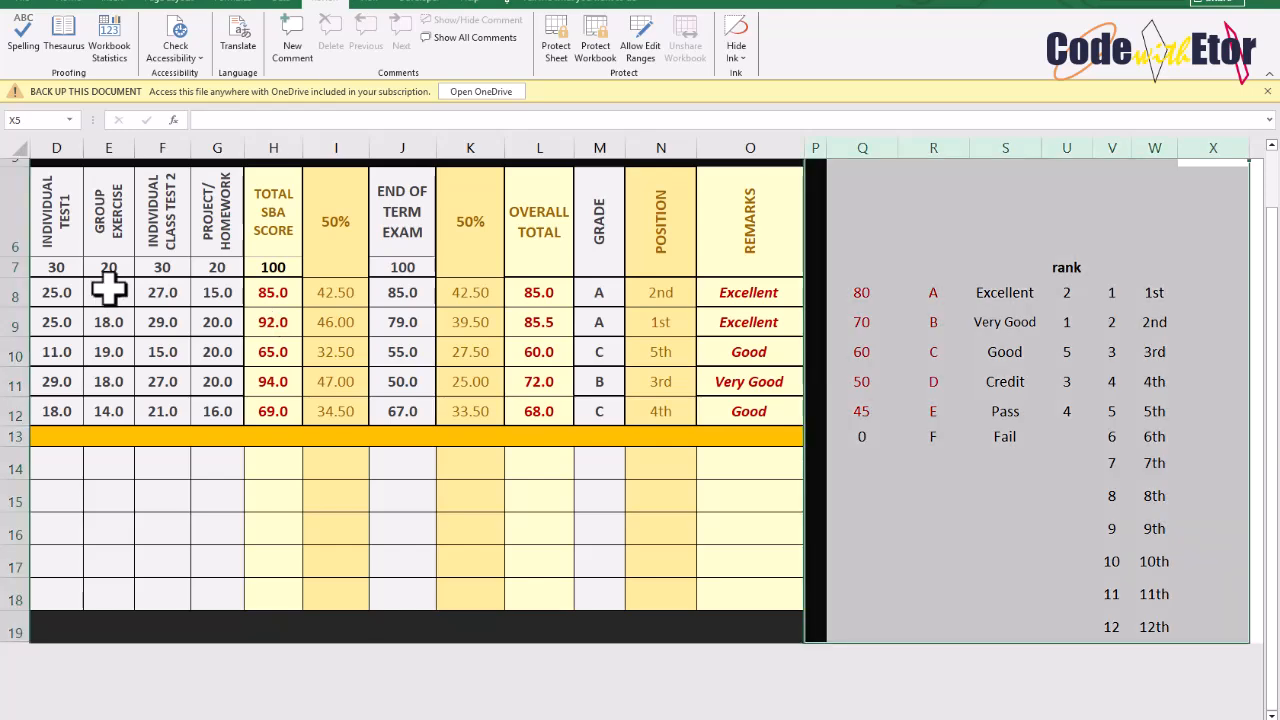
click(109, 290)
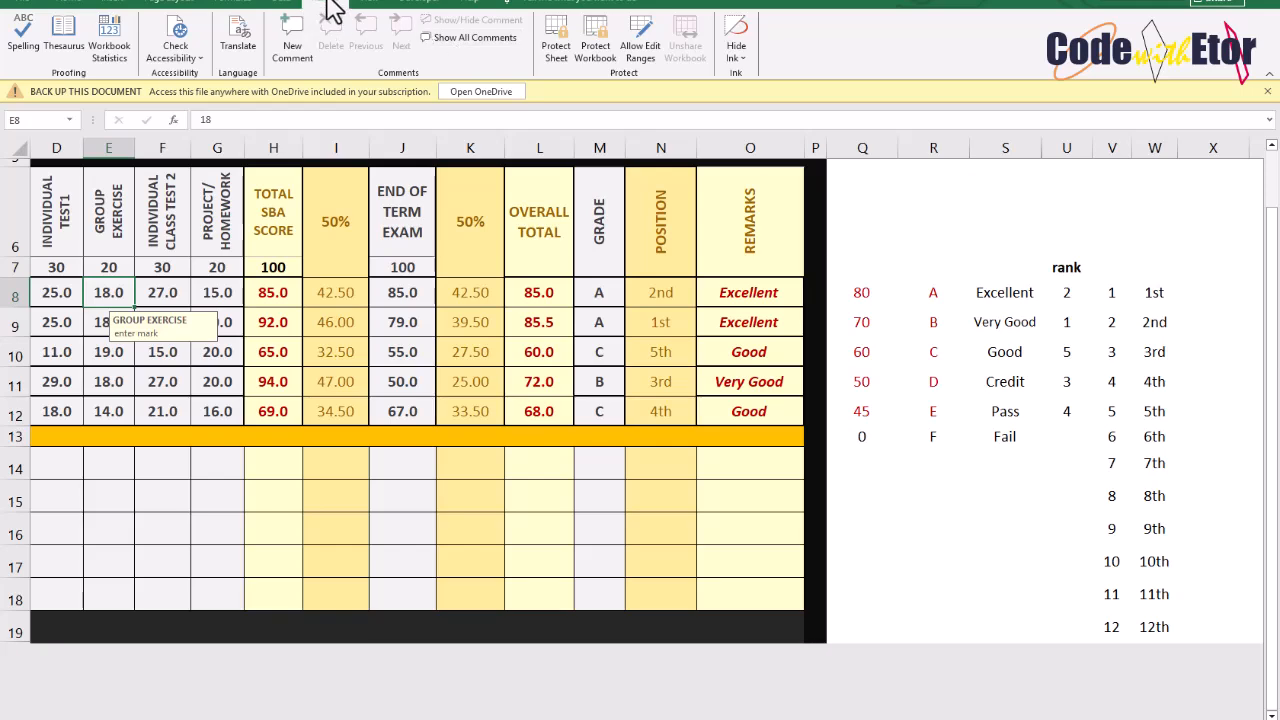
click(553, 56)
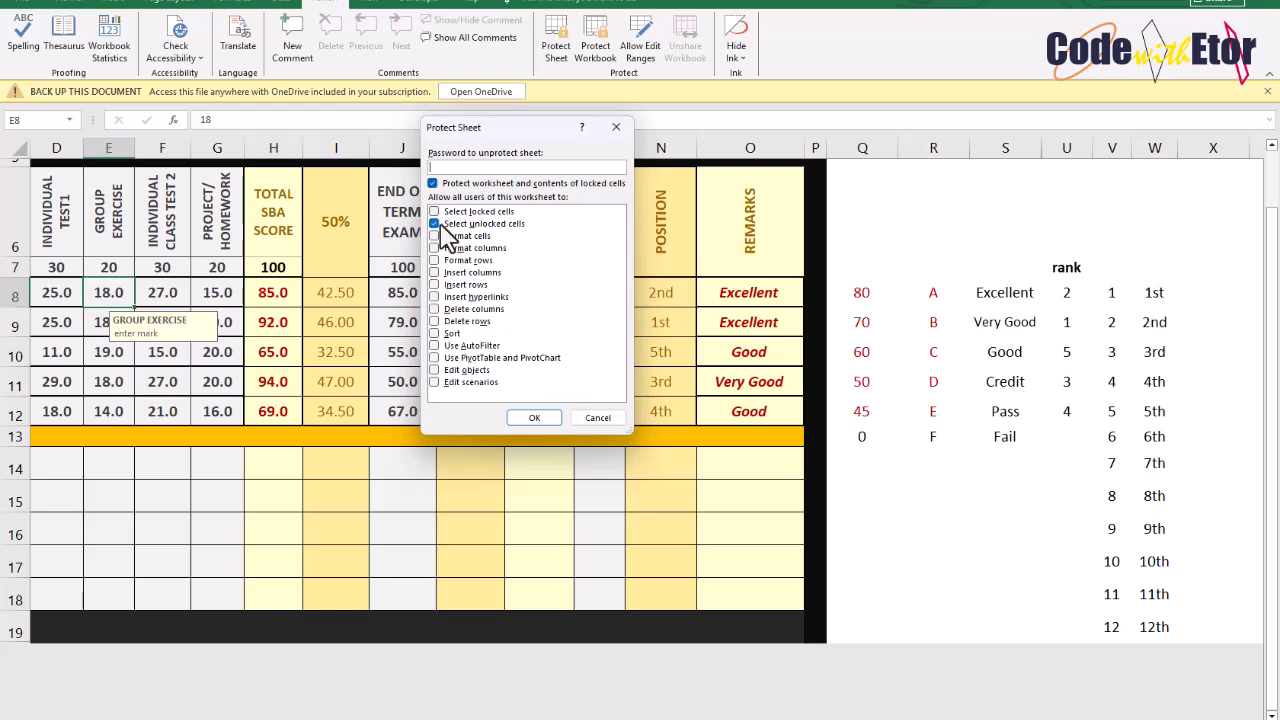
click(534, 418)
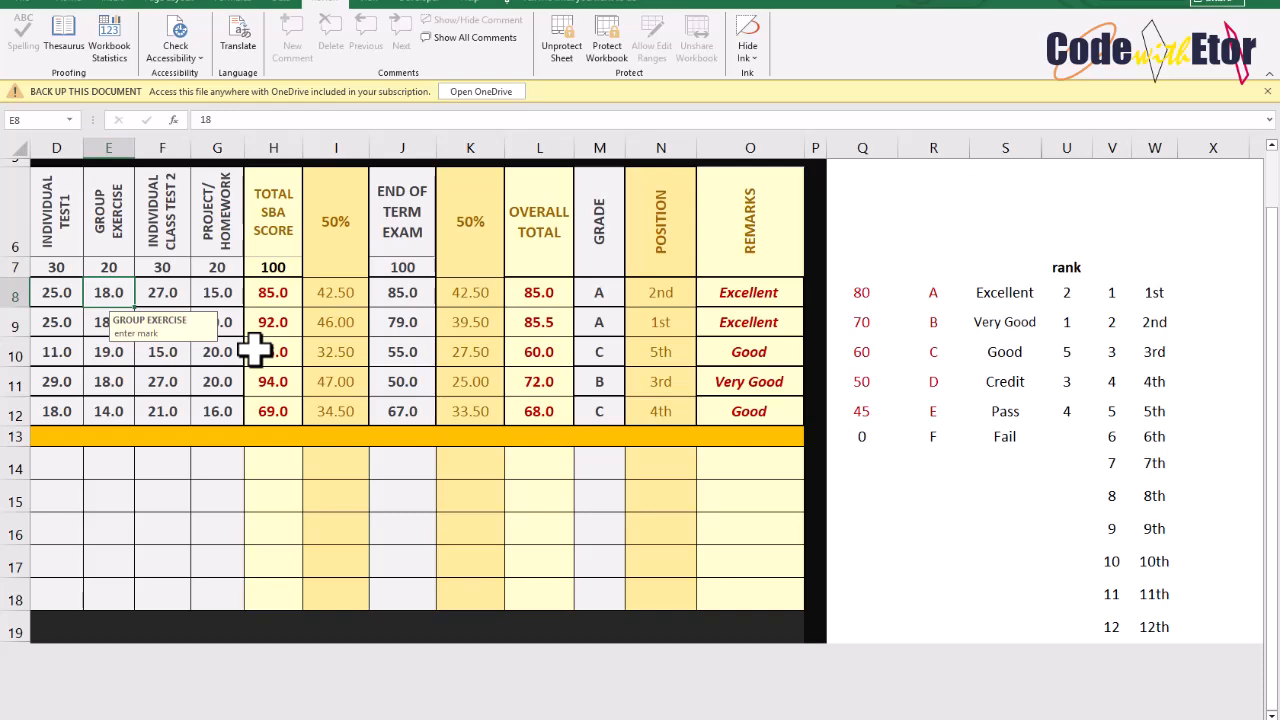
Test the protection by selecting score, exam, formula and name cells in the boys' rows
click(180, 350)
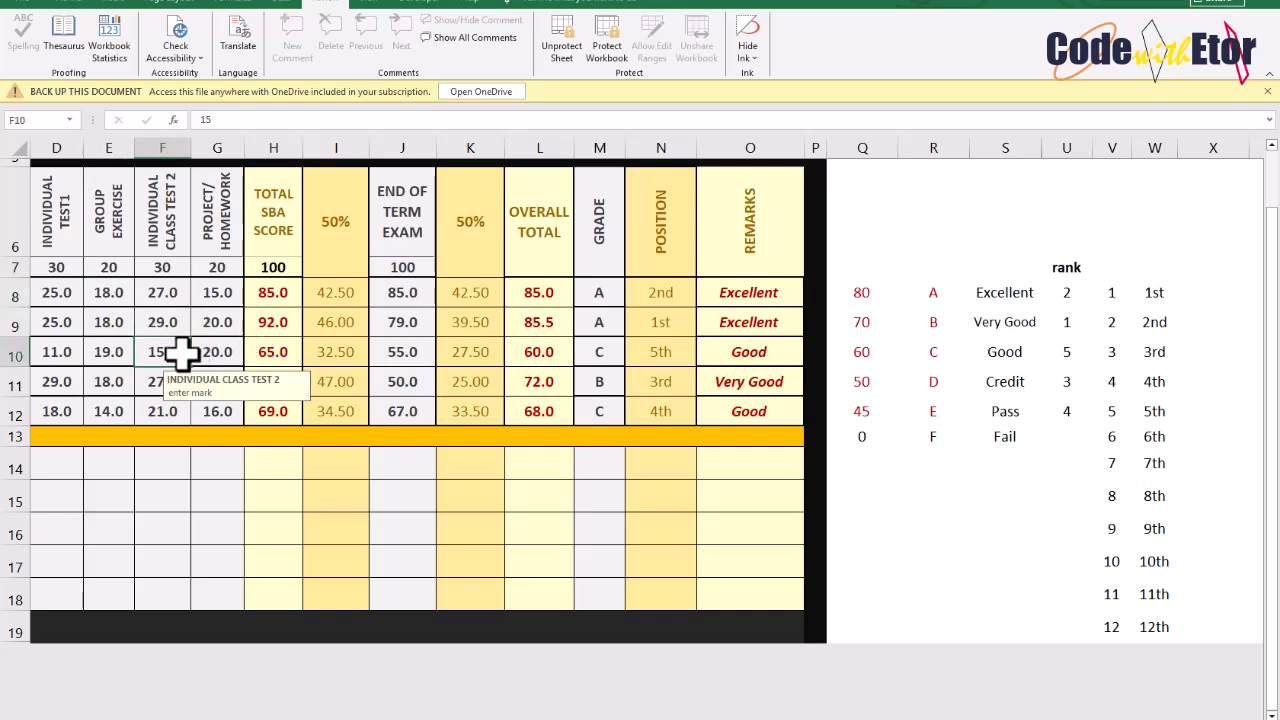
click(163, 318)
click(150, 292)
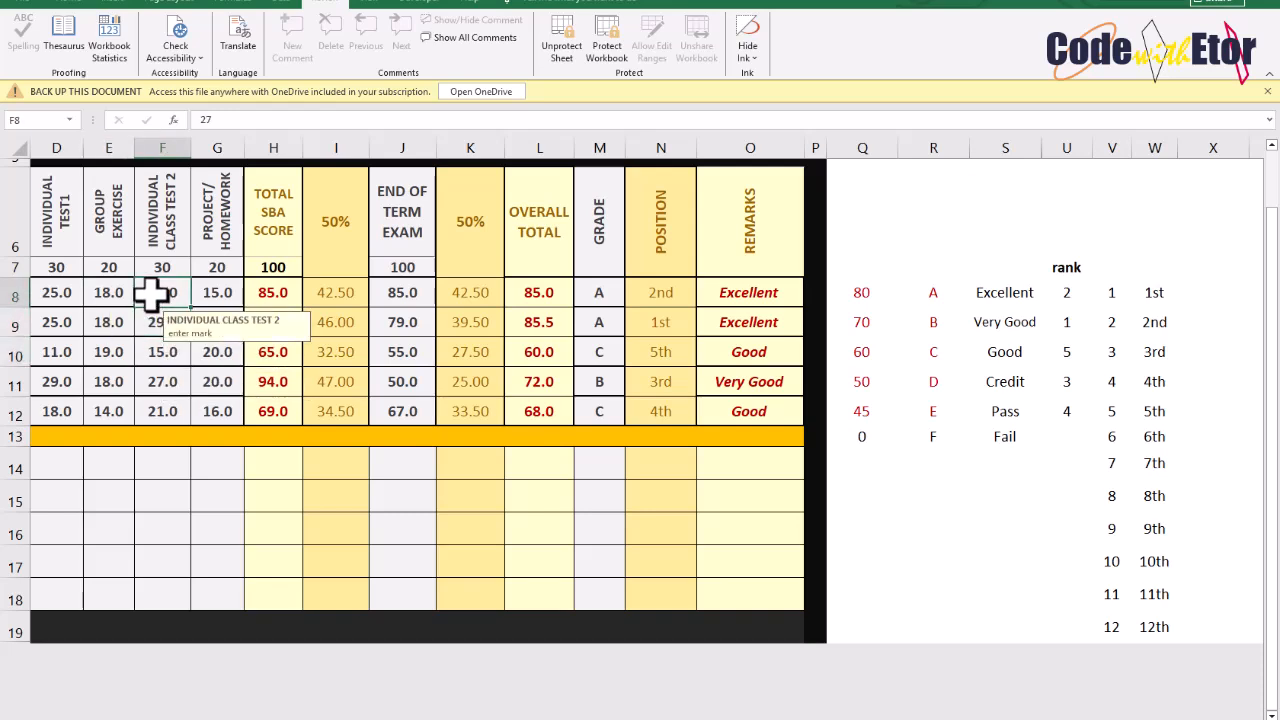
click(52, 290)
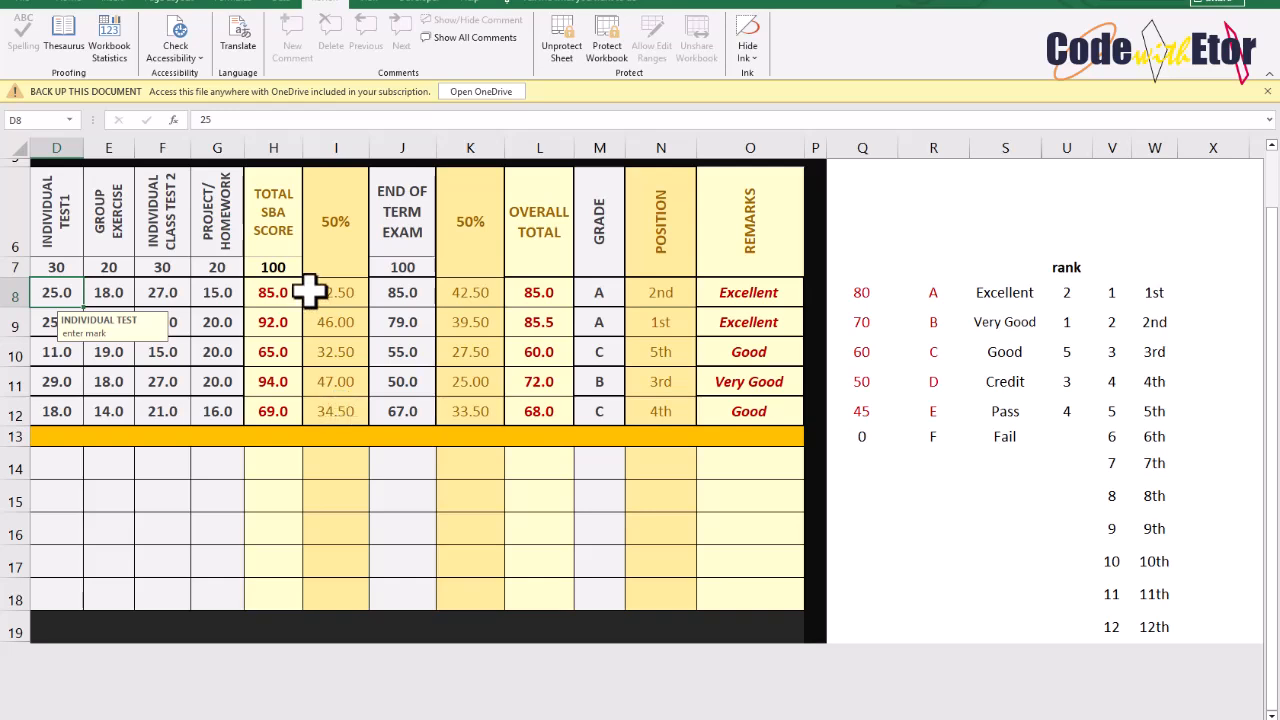
click(412, 290)
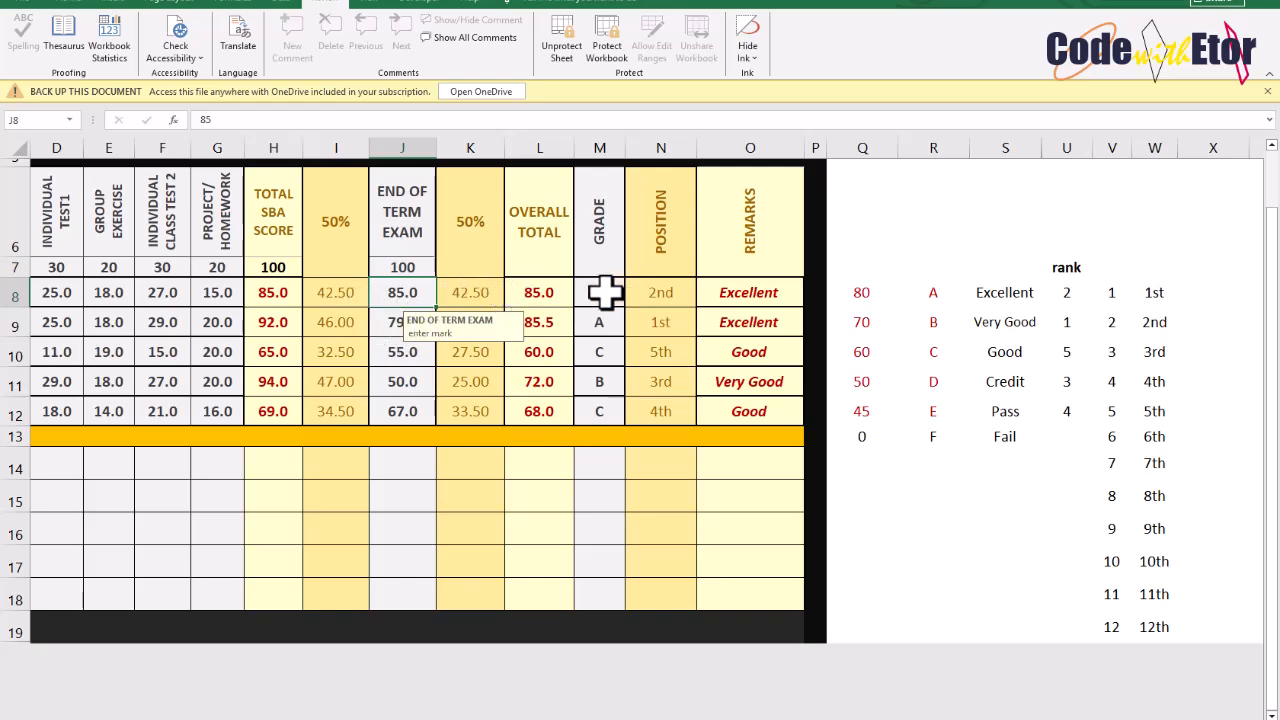
click(217, 322)
click(163, 314)
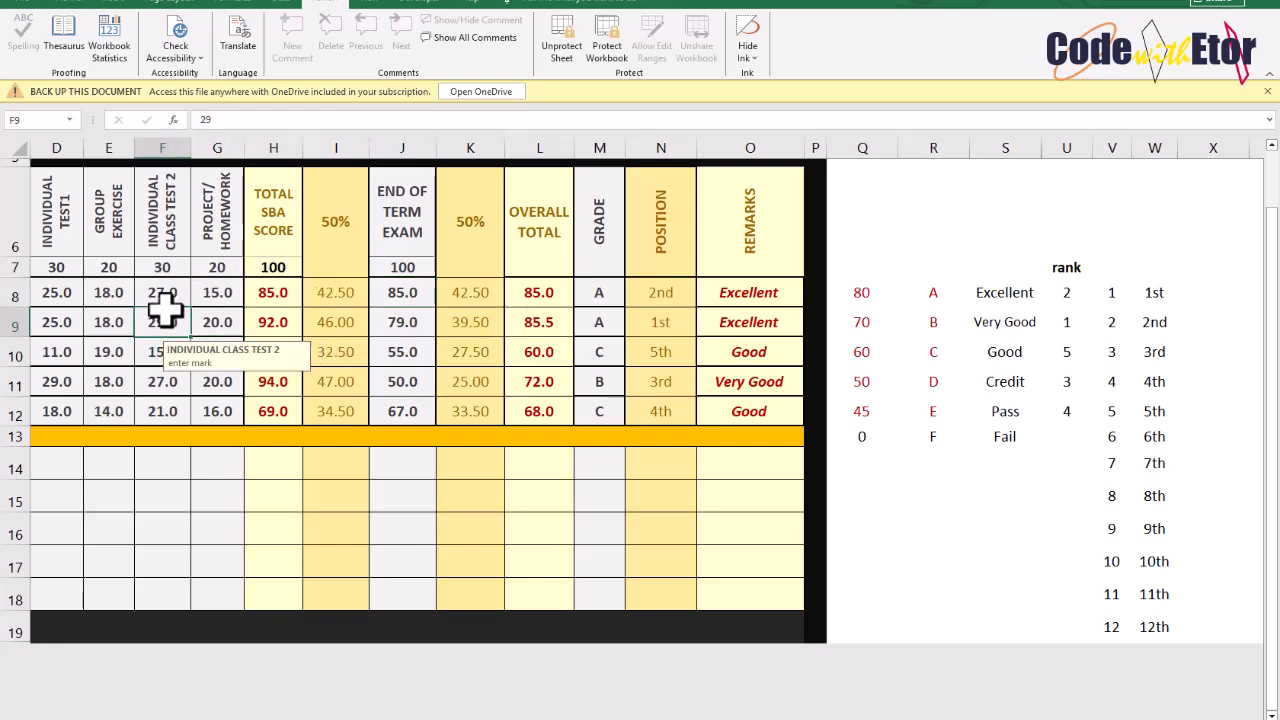
scroll(165, 312, left, 1)
scroll(165, 312, left, 2)
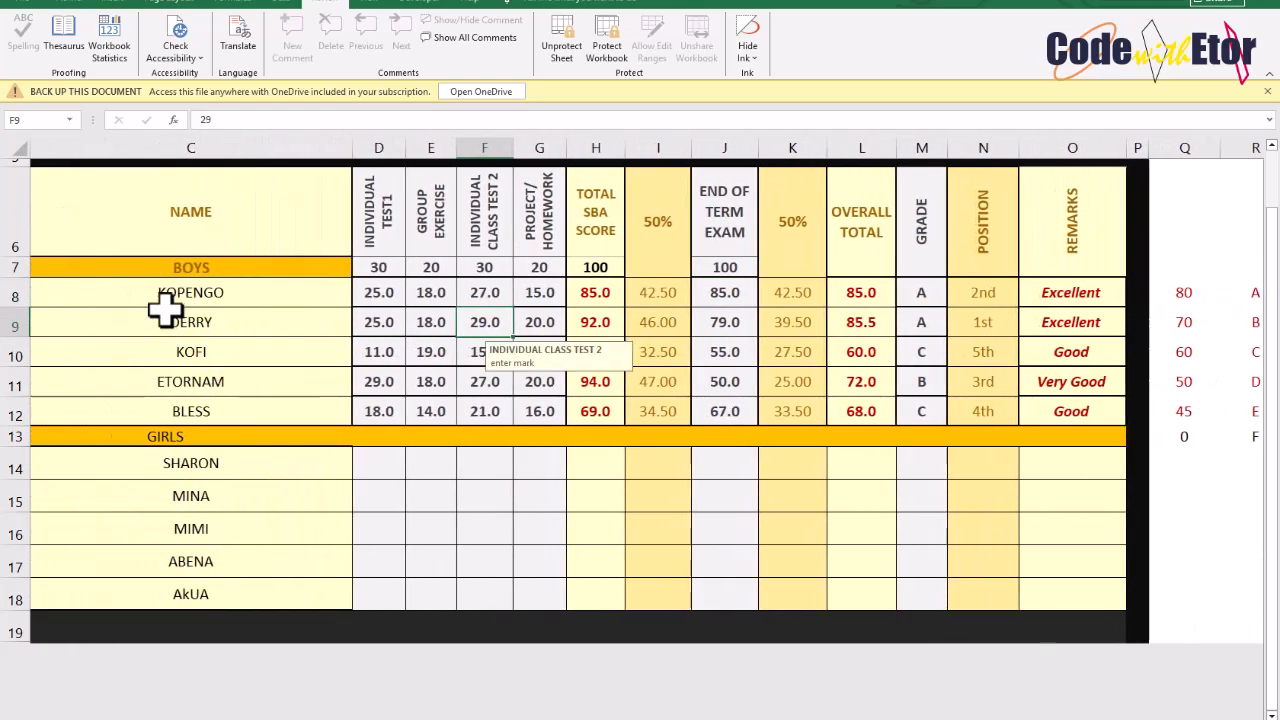
click(163, 314)
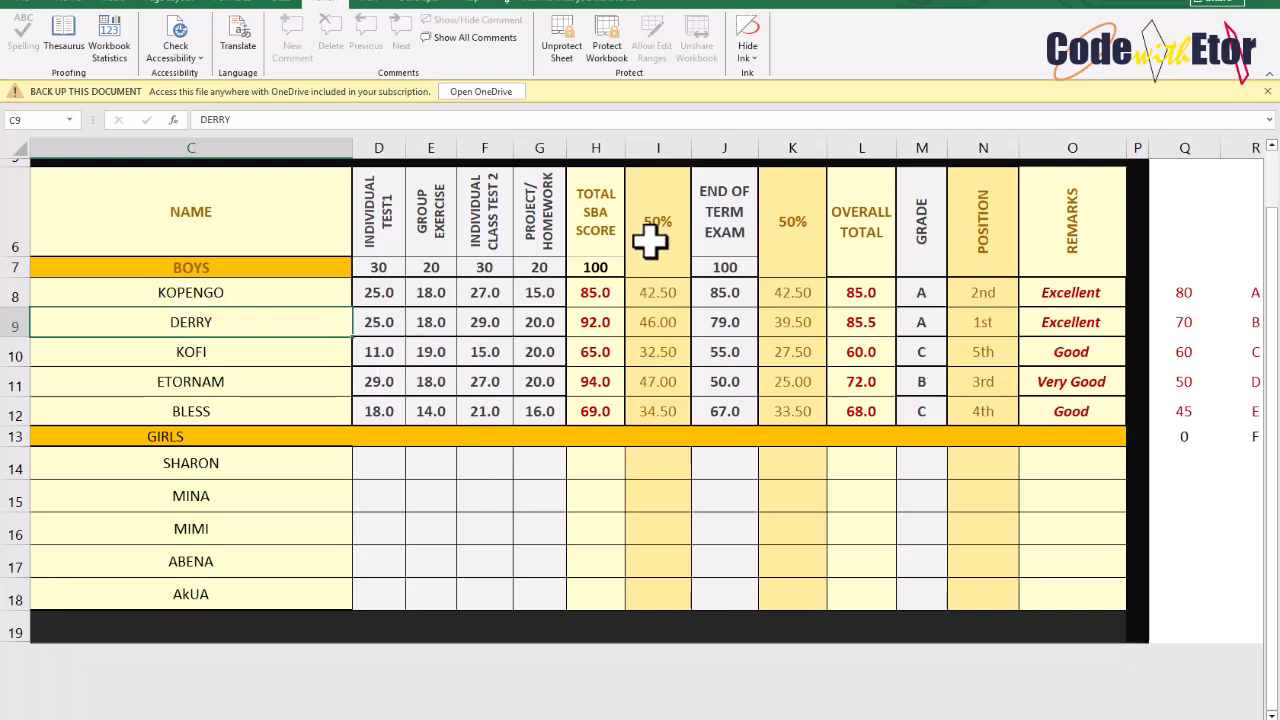
Unprotect the sheet and select formula cells in the 50% column
click(562, 50)
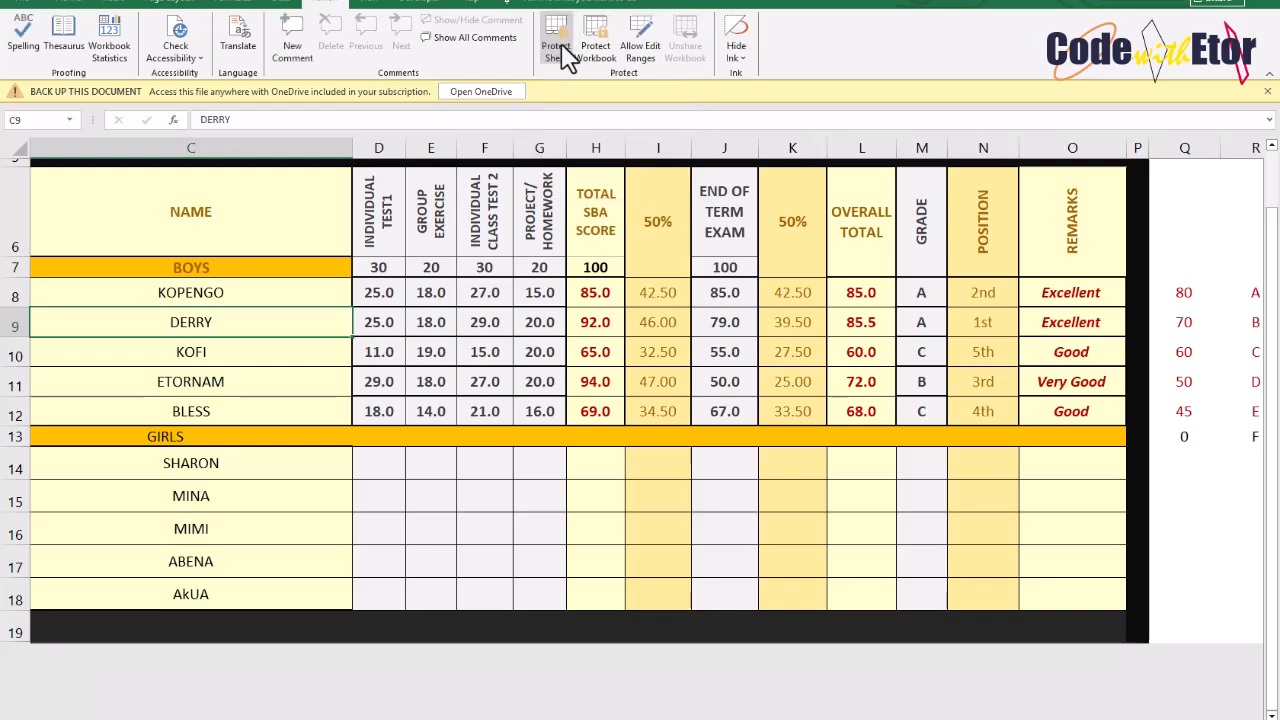
click(660, 410)
click(660, 350)
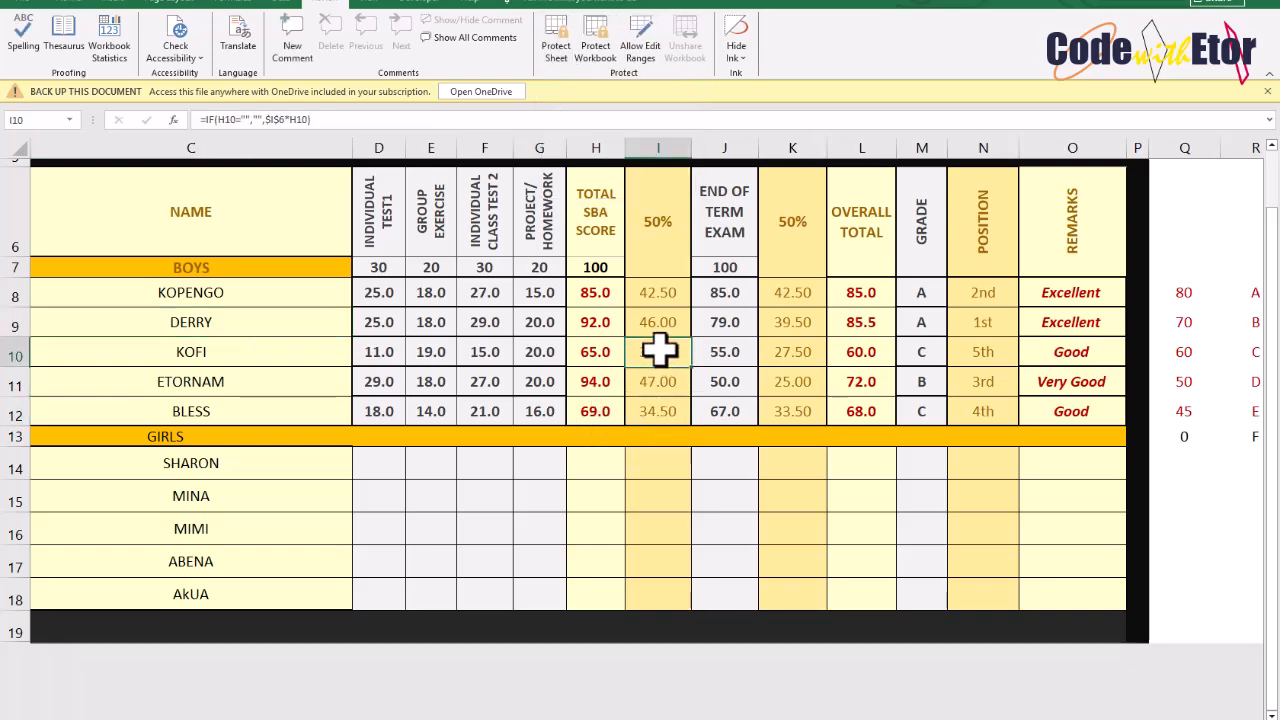
Protect the sheet again, allowing users to select only unlocked cells
click(558, 50)
click(434, 212)
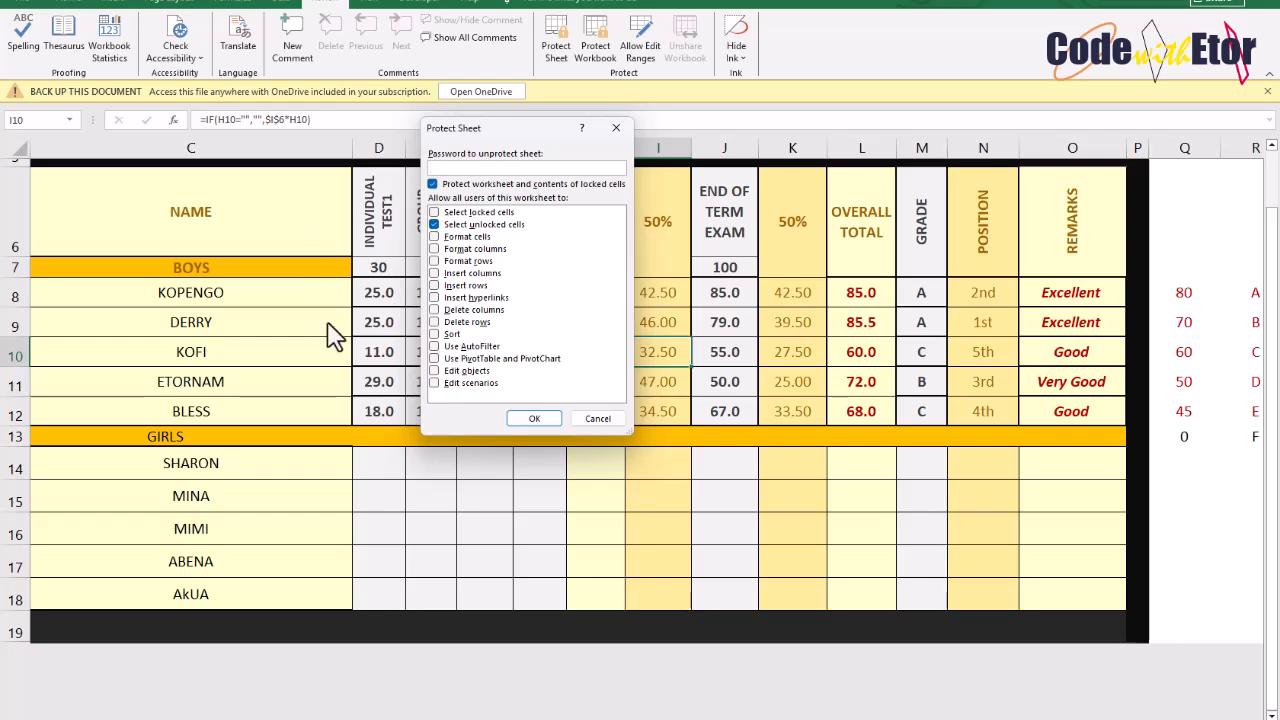
click(534, 418)
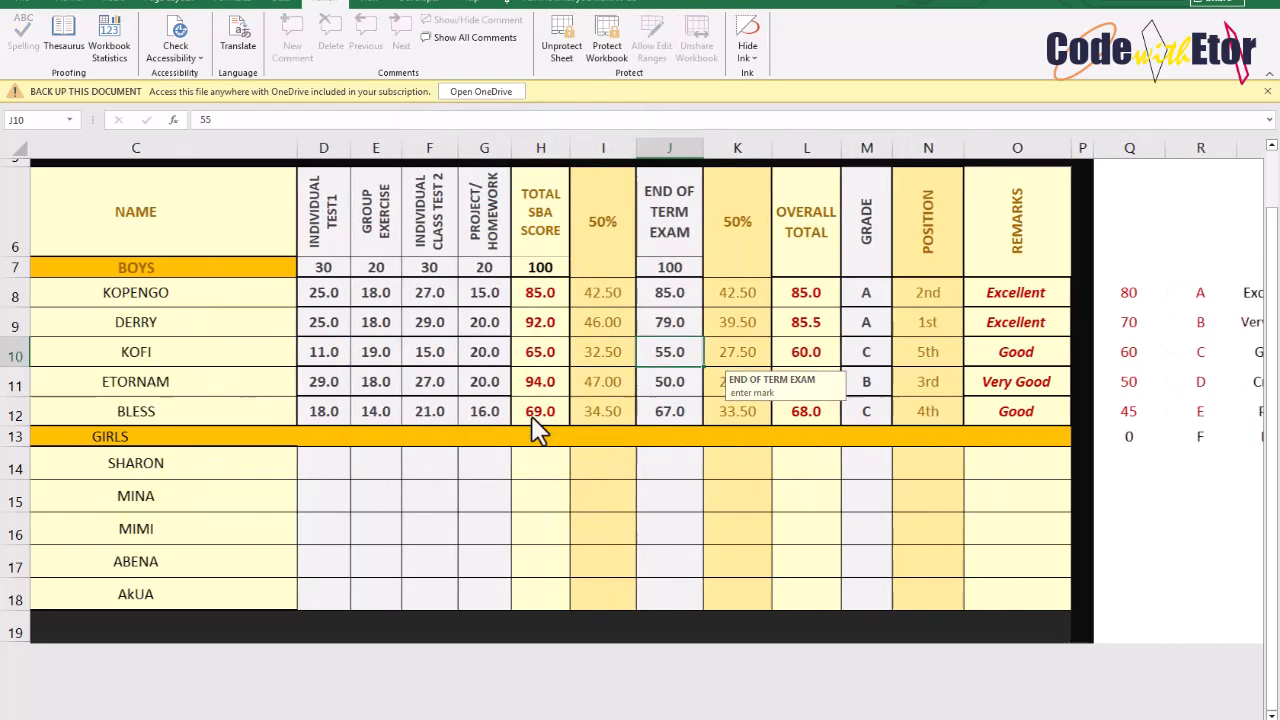
scroll(534, 430, down, 1)
scroll(538, 430, up, 1)
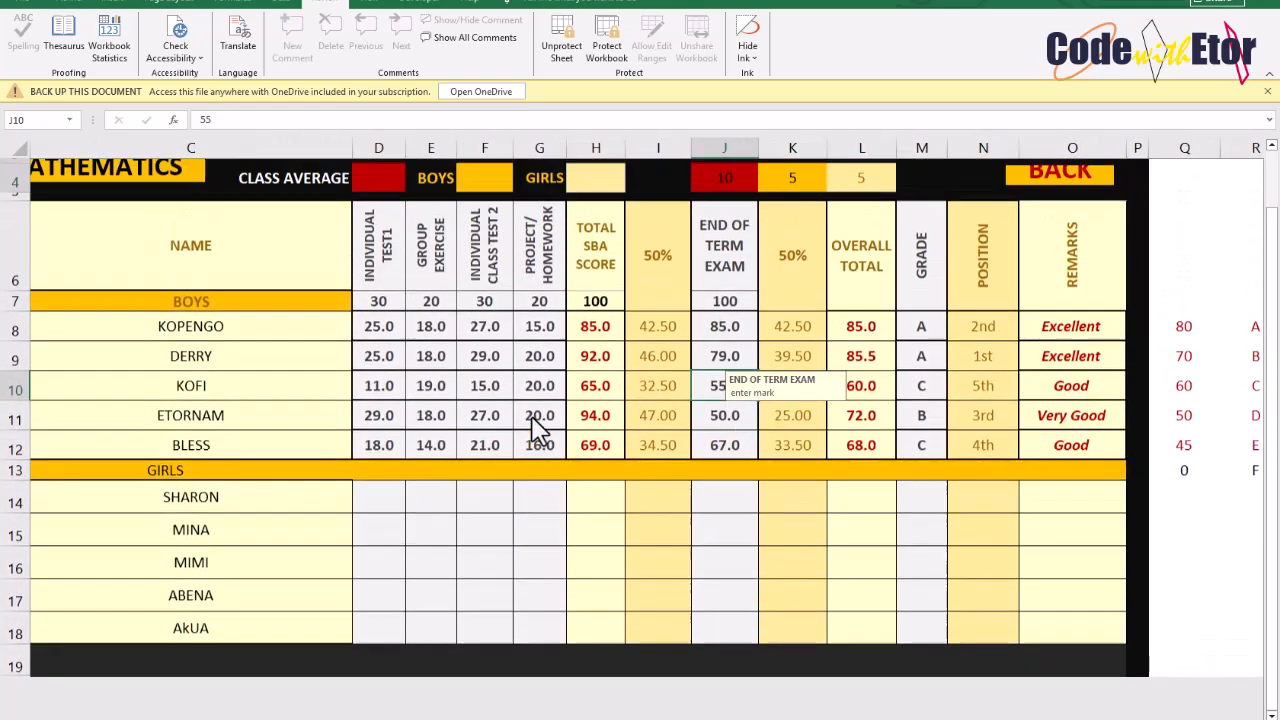